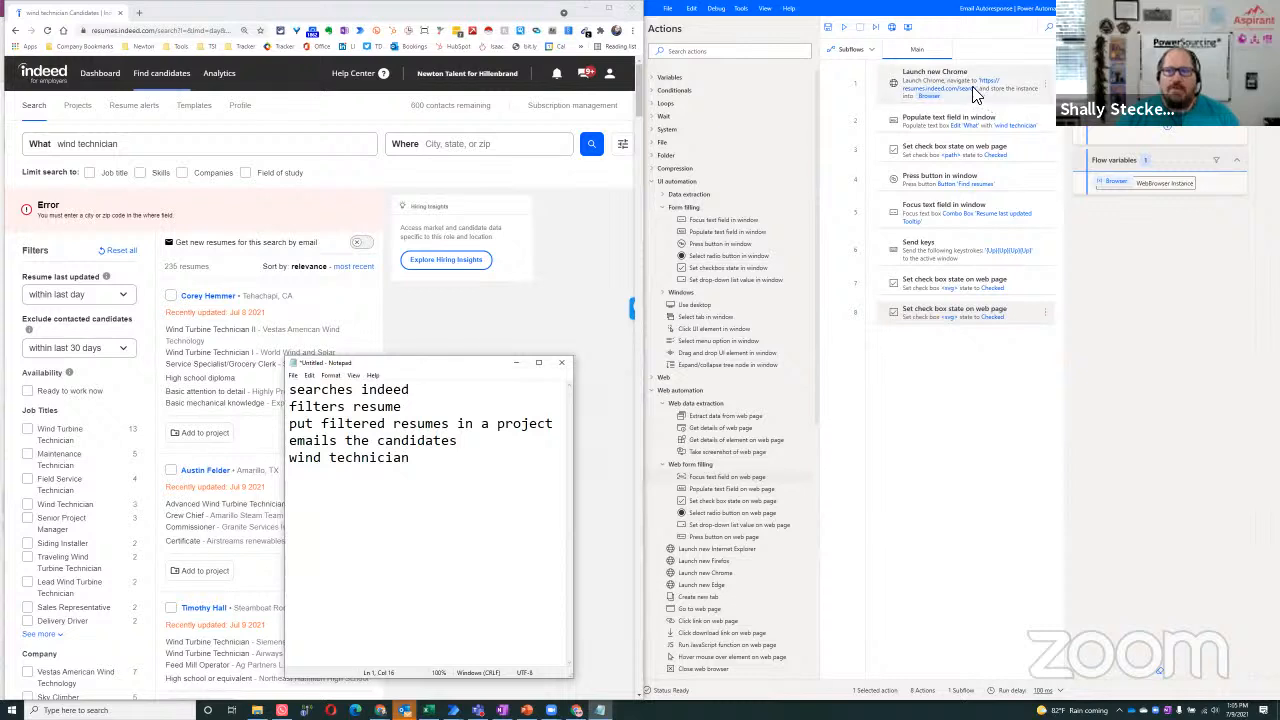
# Review the Launch new Chrome step's initial URL and pop-up handling (Do nothing), then close unsaved.
pyautogui.click(1003, 97)
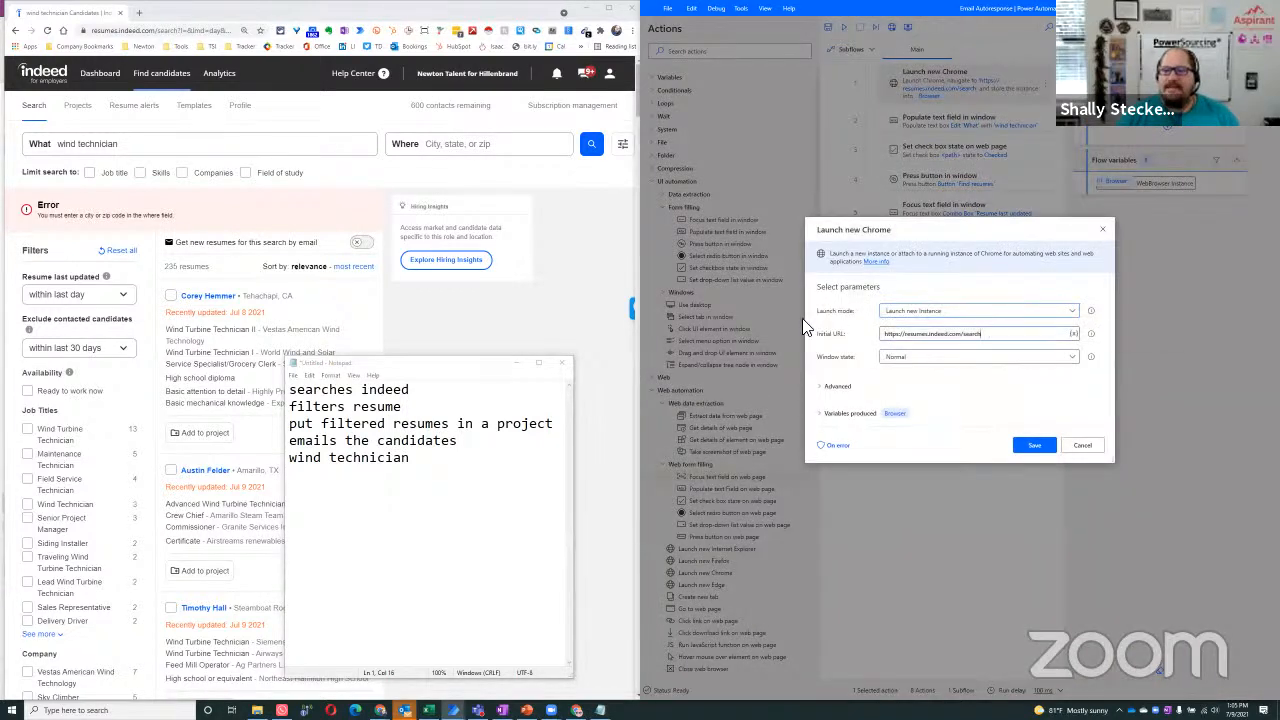
pyautogui.moveTo(990, 336)
pyautogui.mouseDown()
pyautogui.moveTo(898, 343)
pyautogui.moveTo(996, 334)
pyautogui.mouseUp()
pyautogui.click(926, 336)
pyautogui.doubleClick(926, 336)
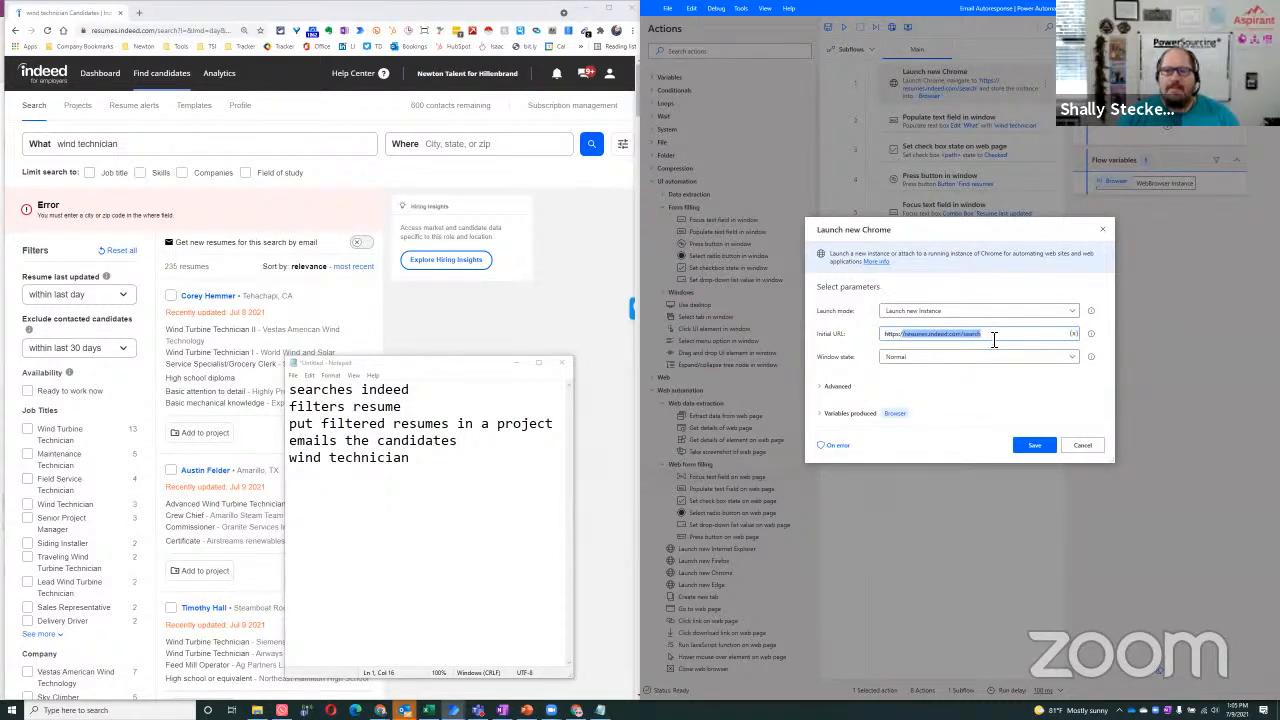
pyautogui.click(994, 340)
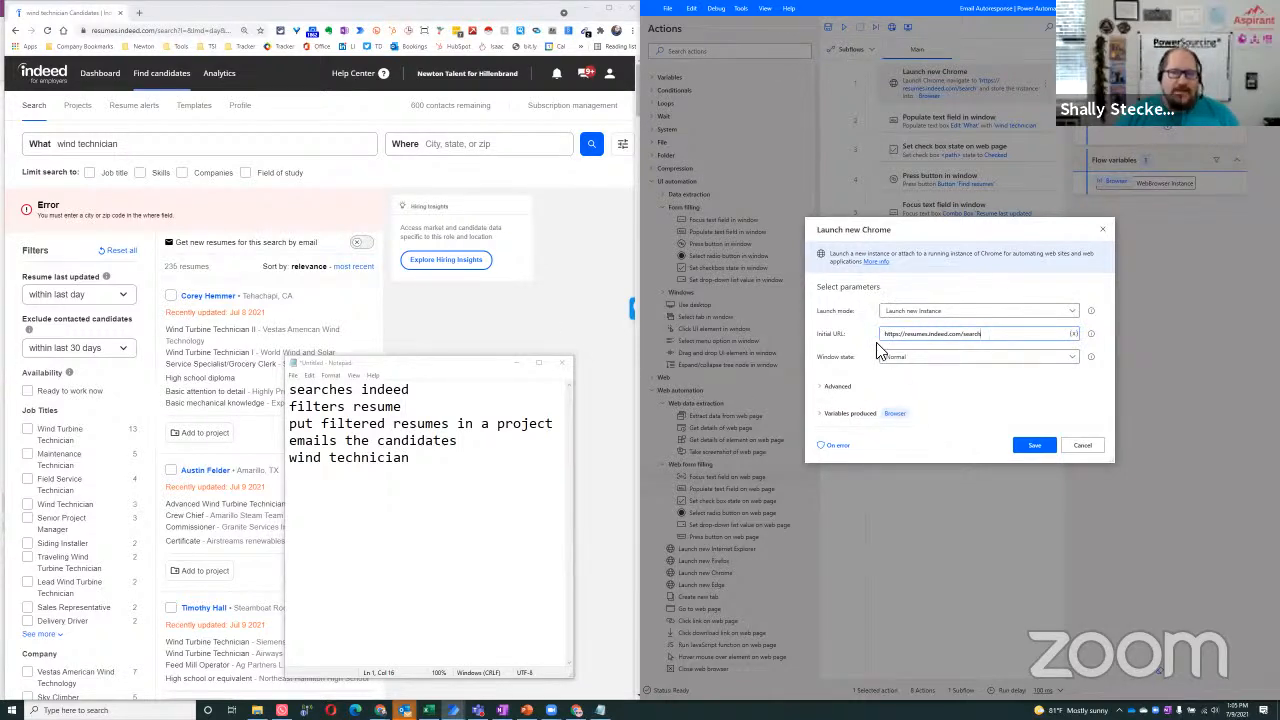
pyautogui.click(823, 389)
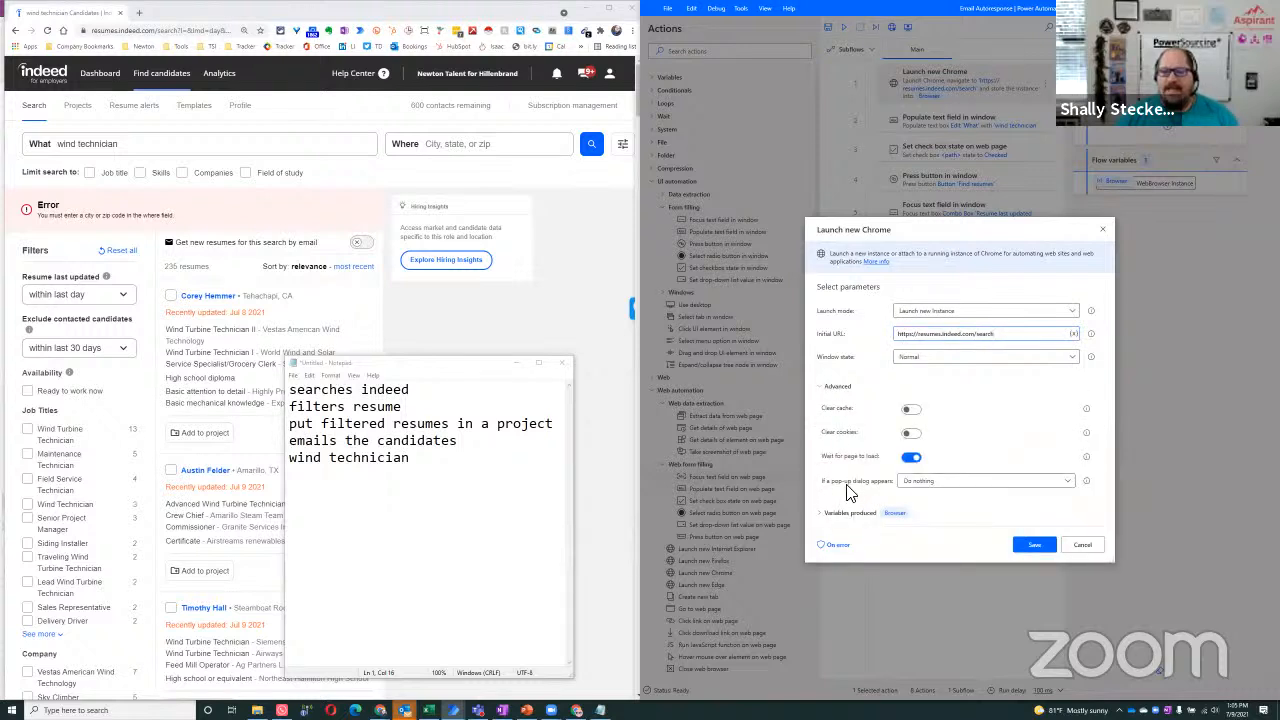
pyautogui.click(930, 486)
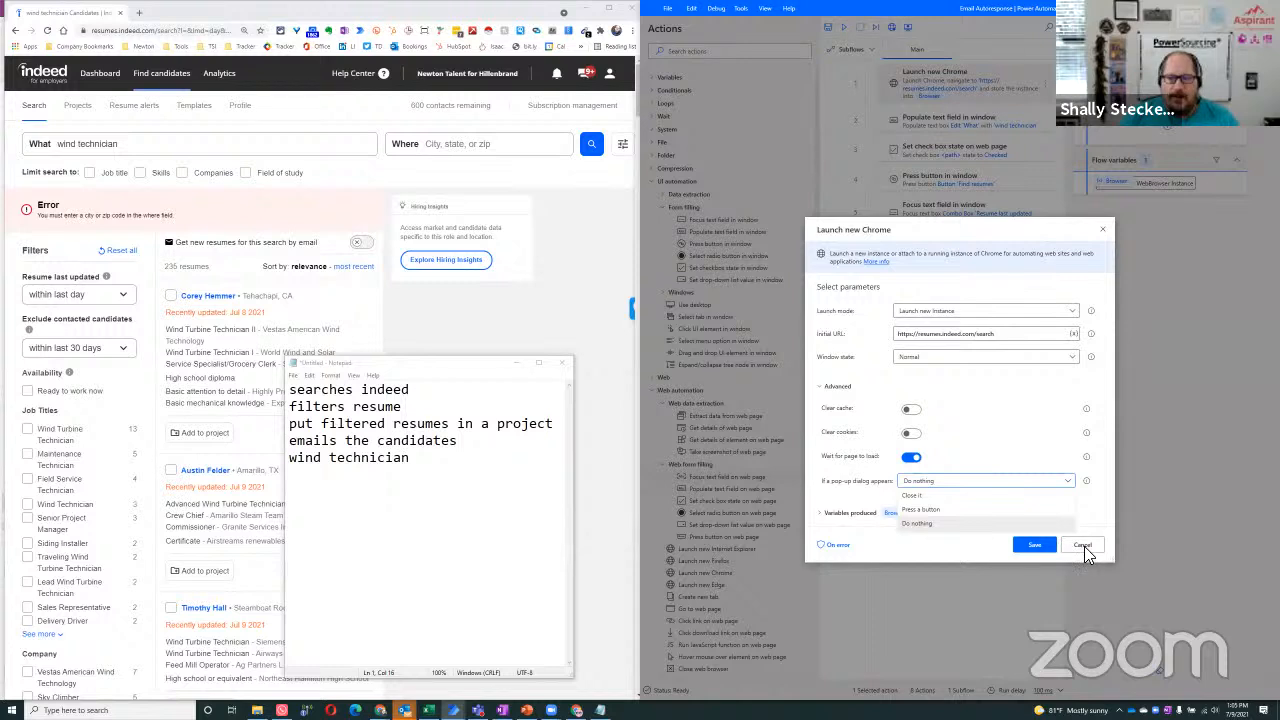
pyautogui.click(990, 447)
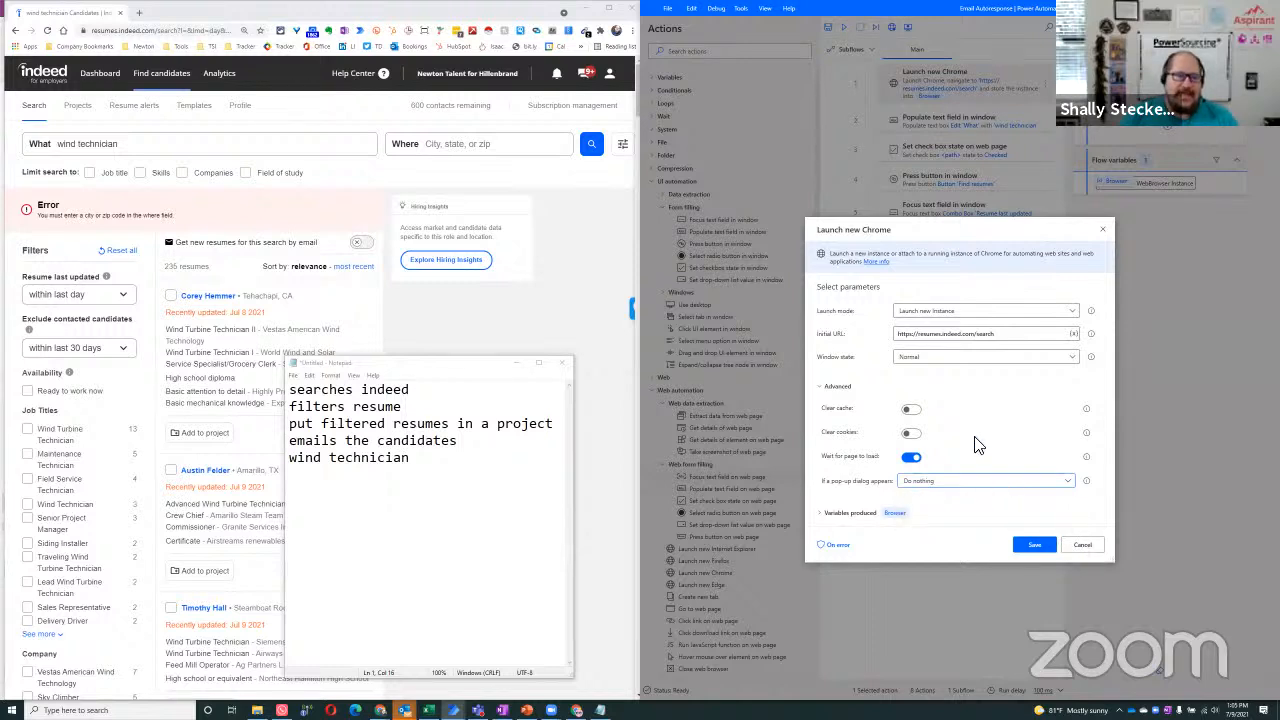
pyautogui.click(1083, 546)
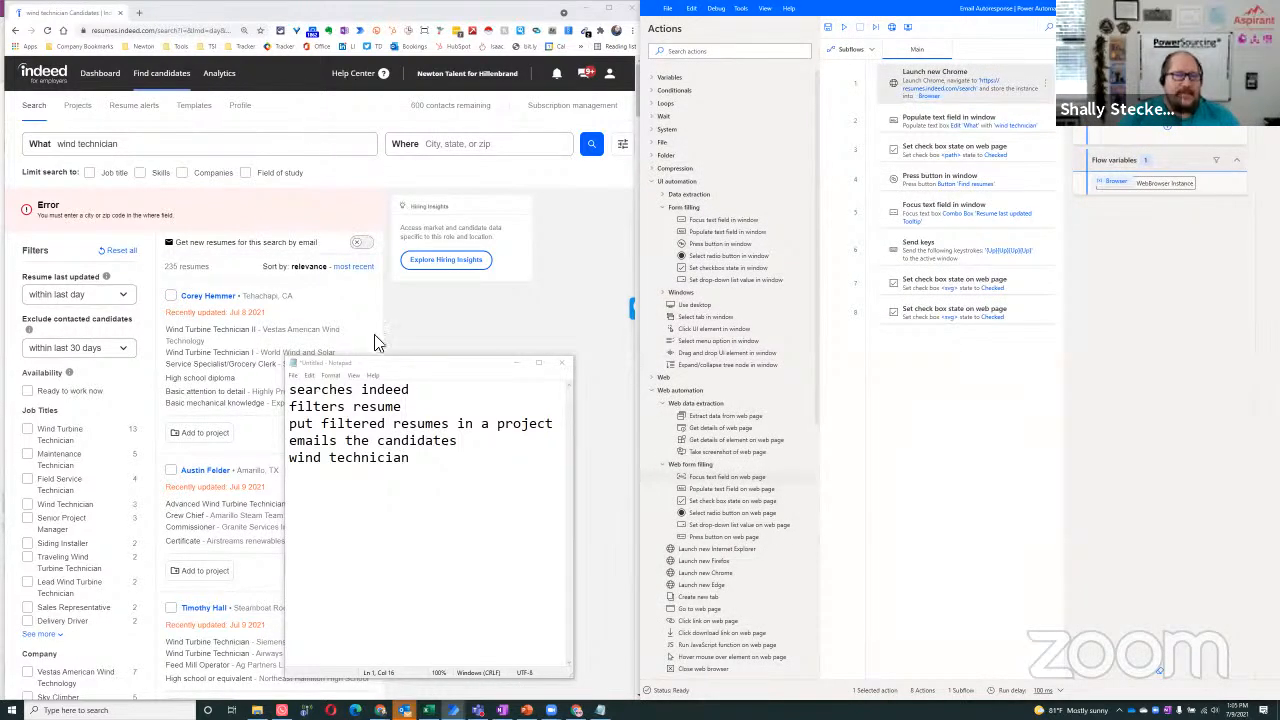
# Move the notes window to the right side and bring the flow designer in front of it.
pyautogui.click(464, 377)
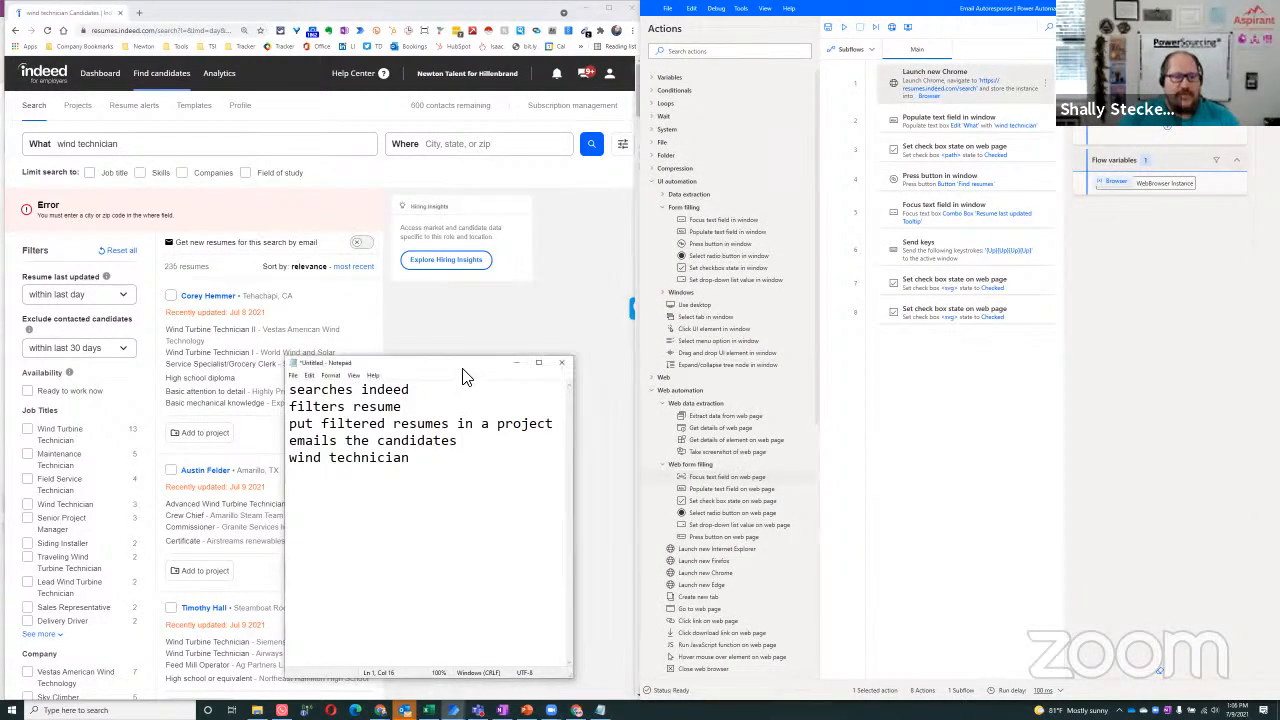
pyautogui.moveTo(464, 363); pyautogui.dragTo(1077, 359)
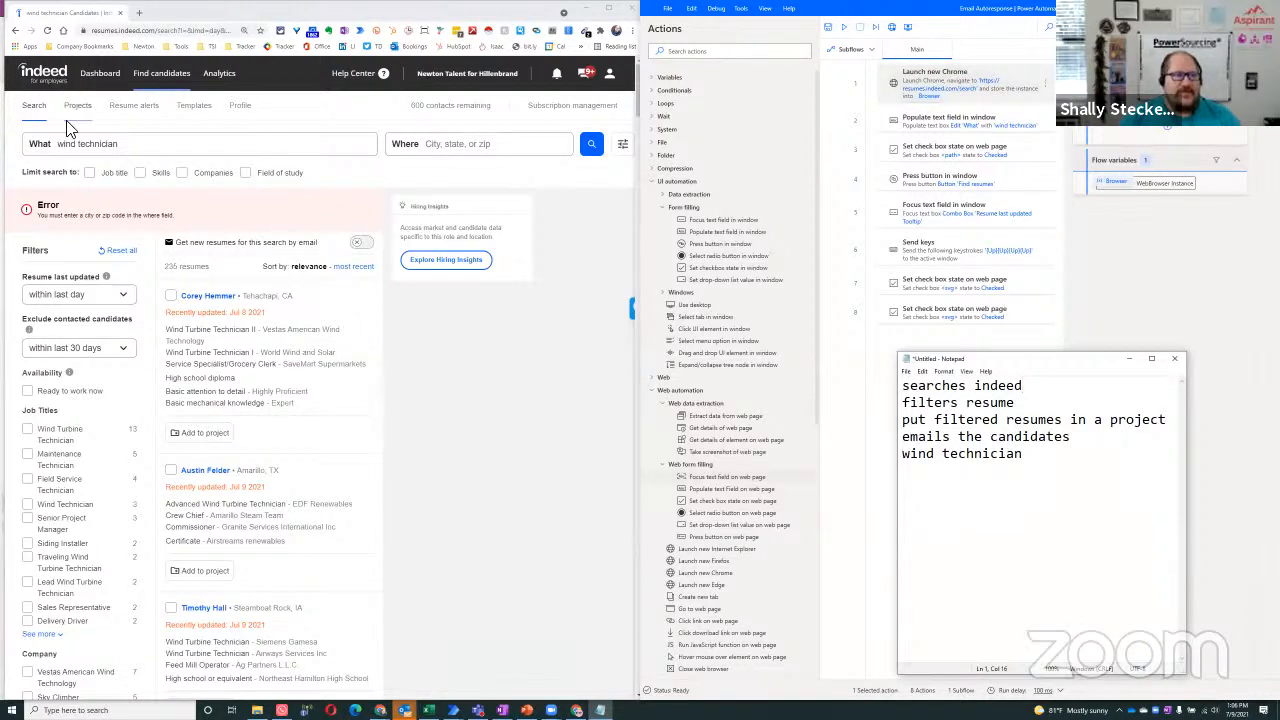
pyautogui.click(928, 124)
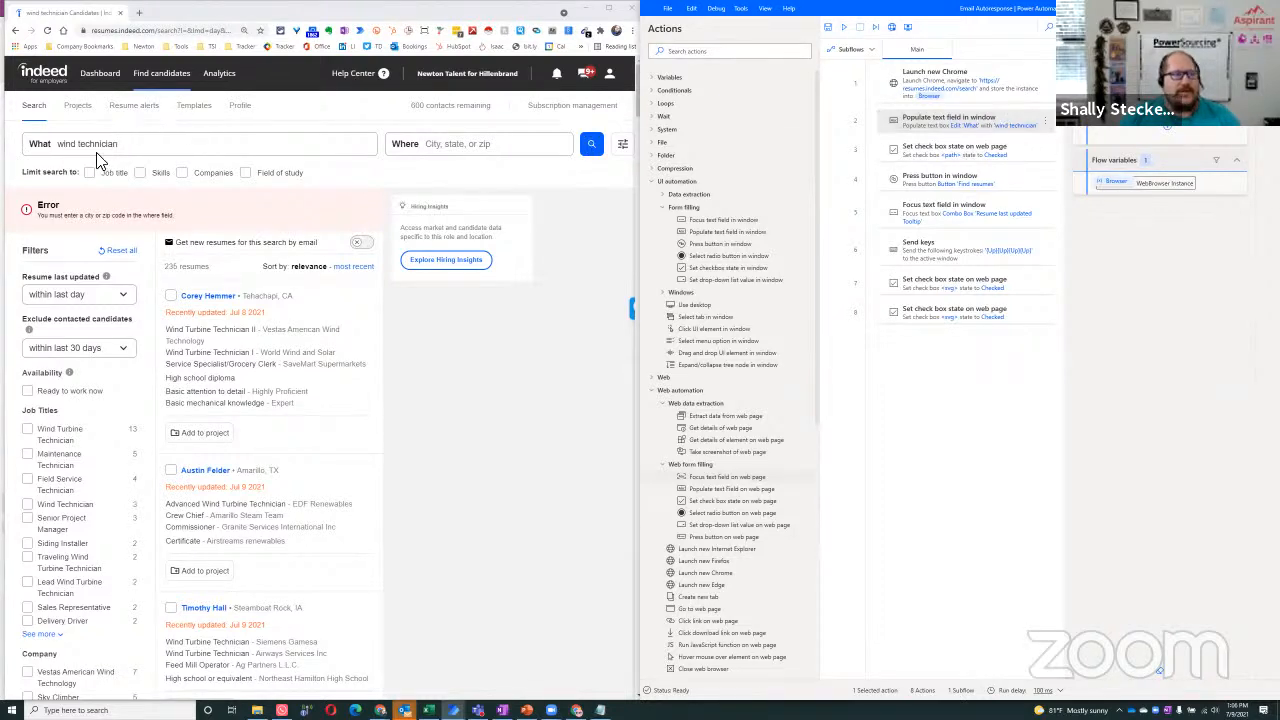
# Focus Indeed's What search field and dismiss its recent searches list.
pyautogui.click(38, 148)
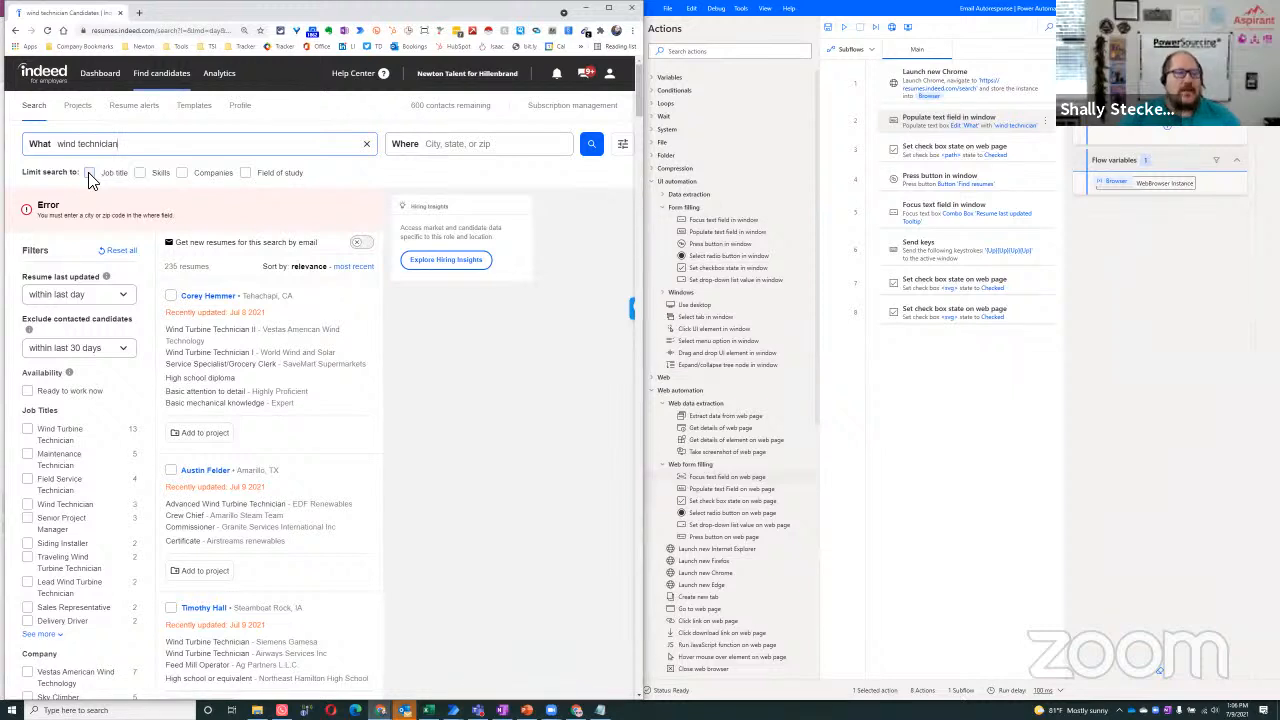
pyautogui.click(145, 143)
pyautogui.click(533, 395)
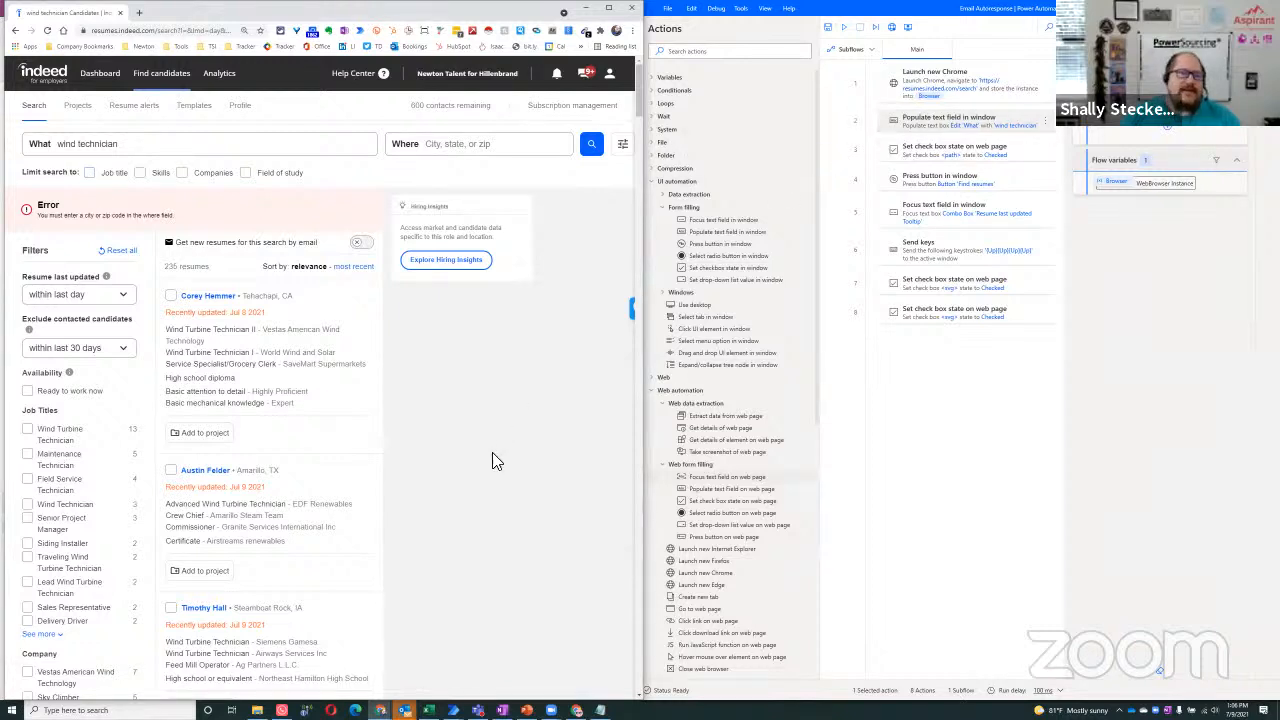
# Rerun the wind technician search from the What field, keeping Resume last updated at within 6 months.
pyautogui.click(368, 414)
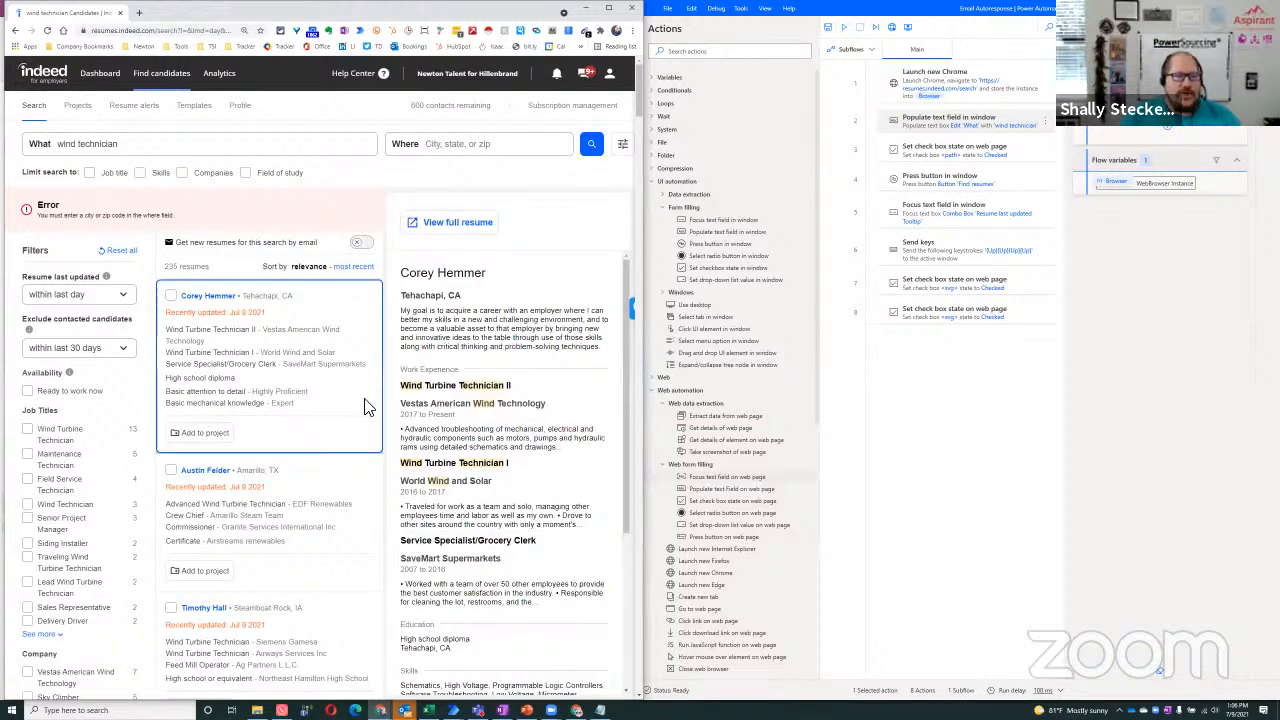
pyautogui.click(135, 394)
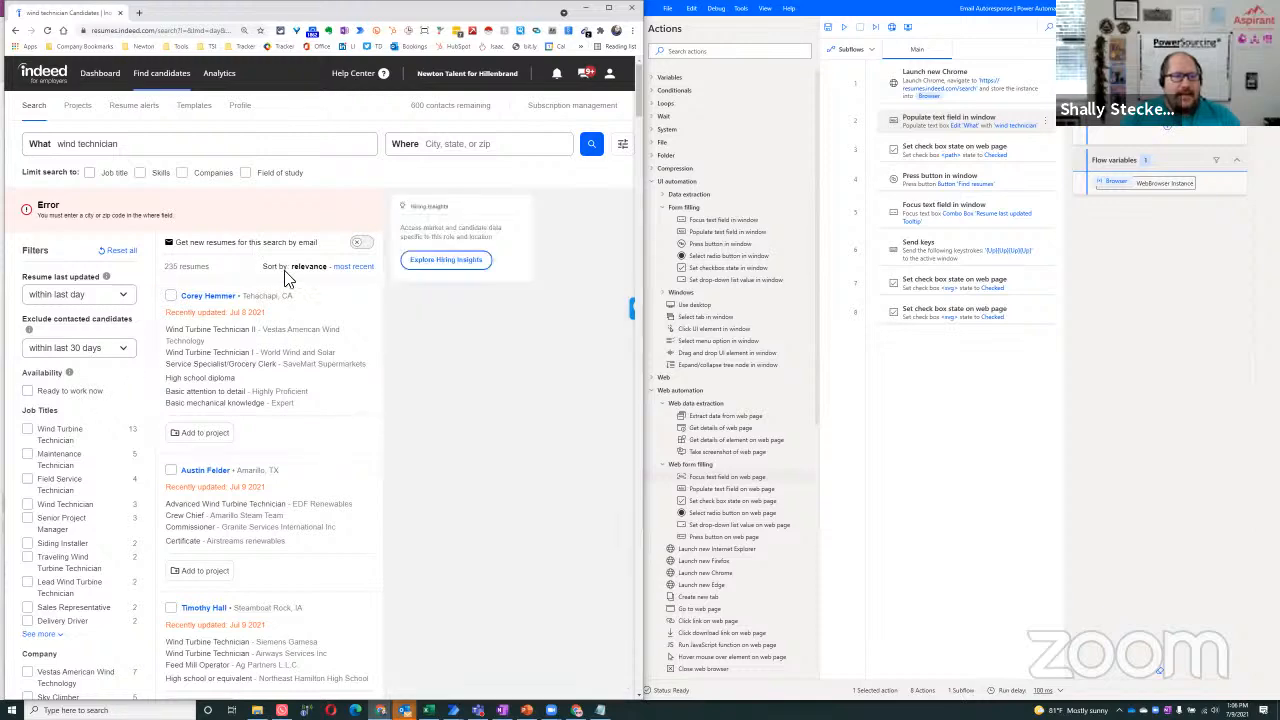
pyautogui.click(166, 143)
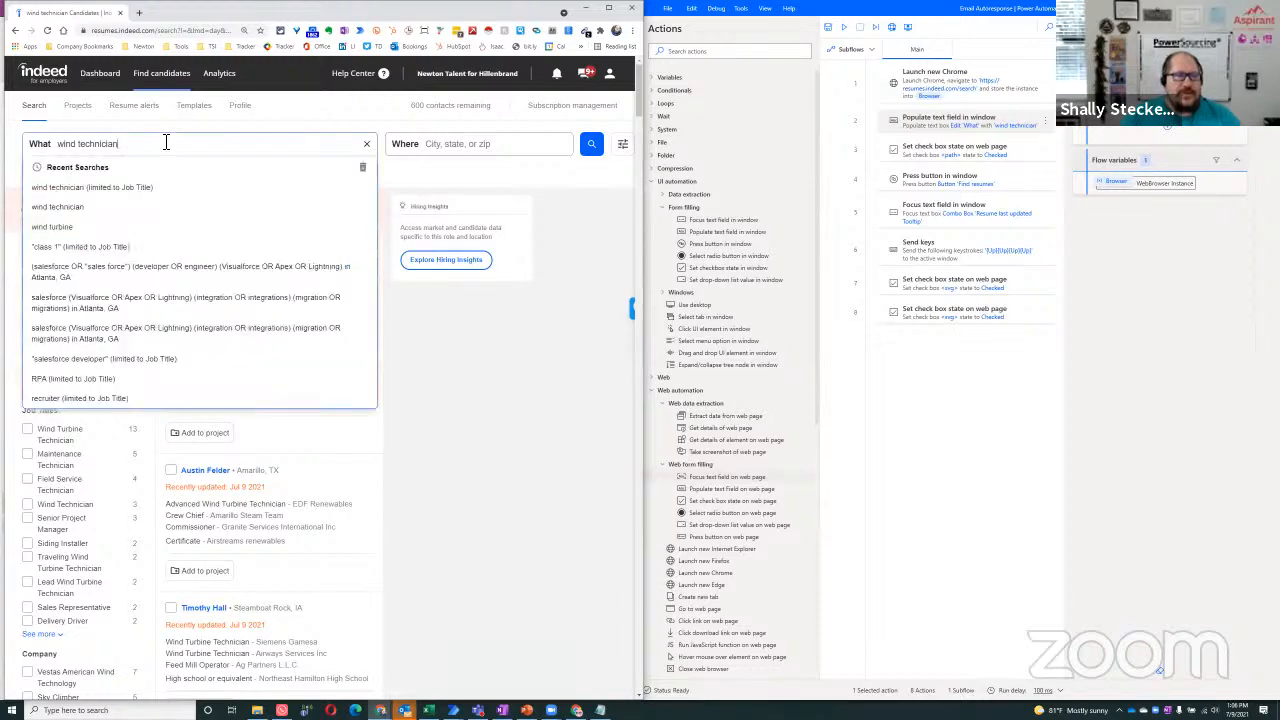
pyautogui.press('Return')
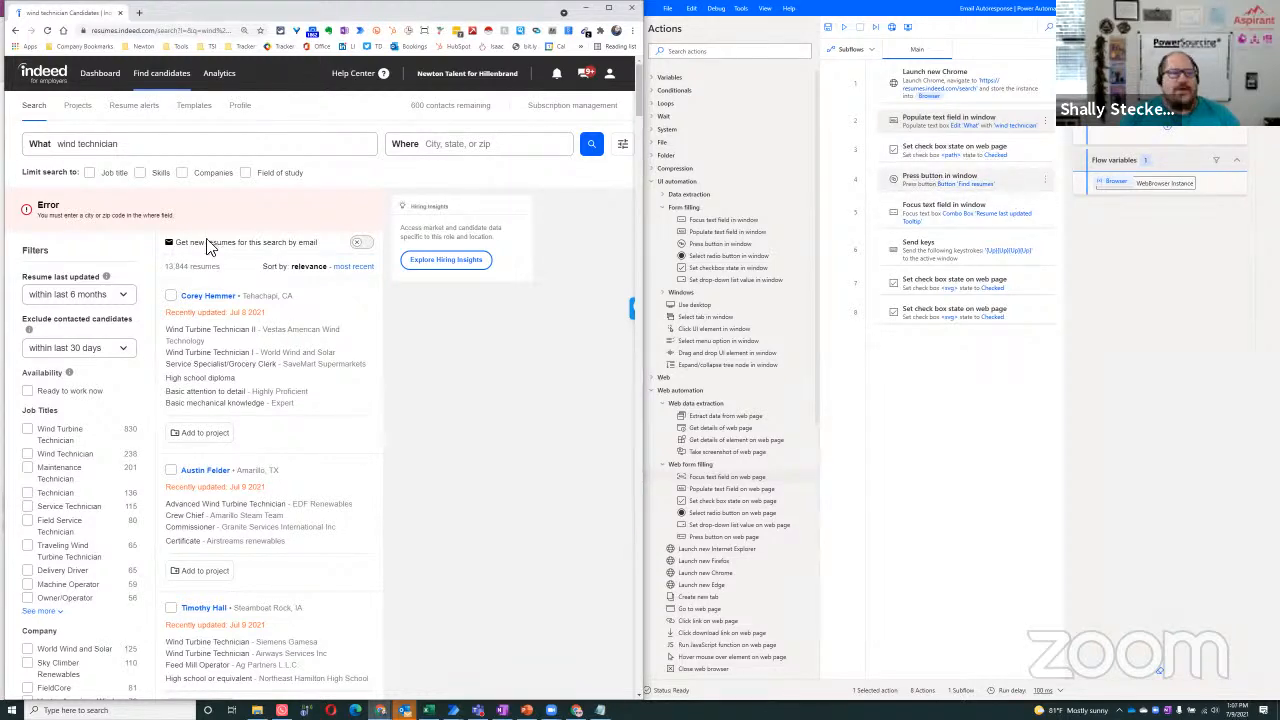
pyautogui.click(63, 300)
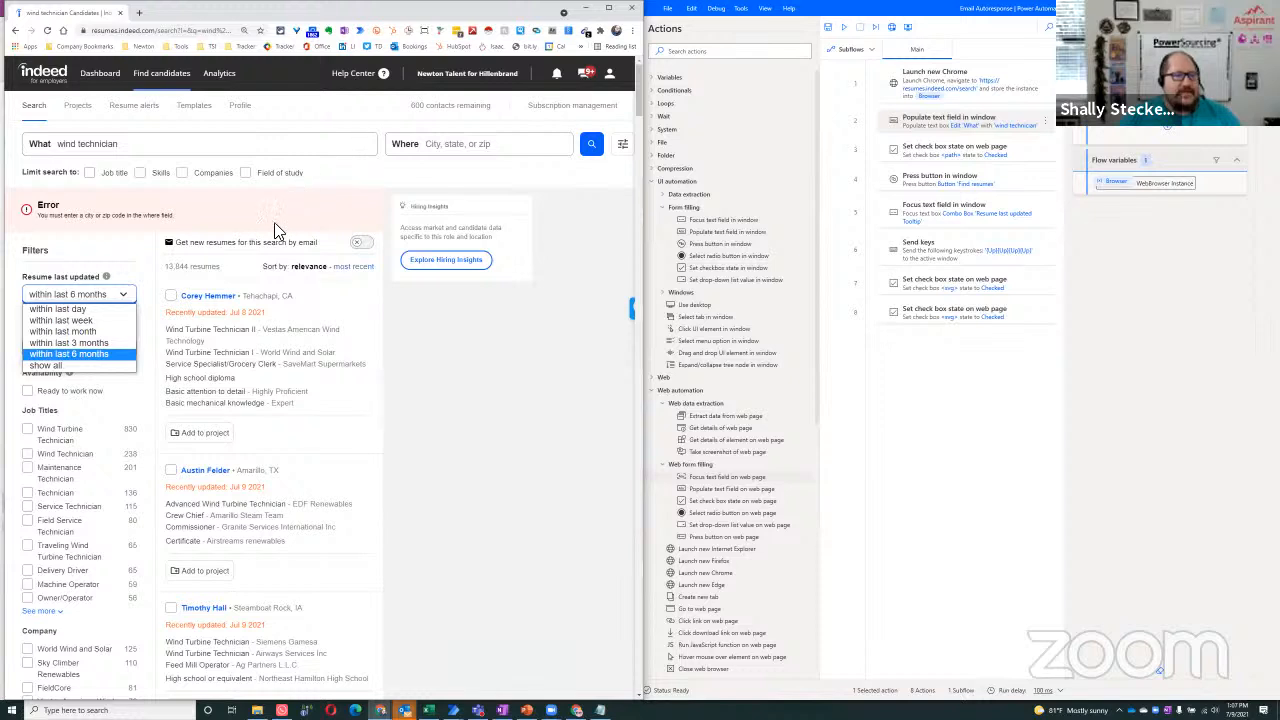
pyautogui.click(306, 195)
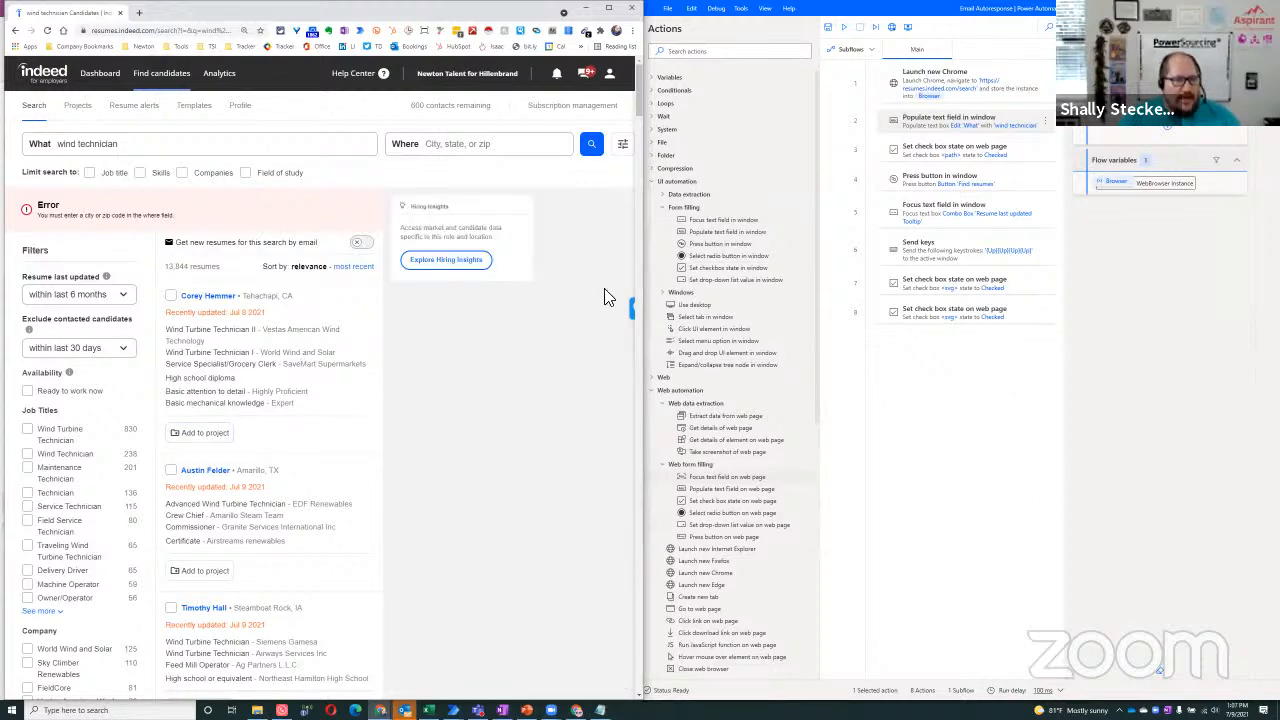
pyautogui.moveTo(352, 424)
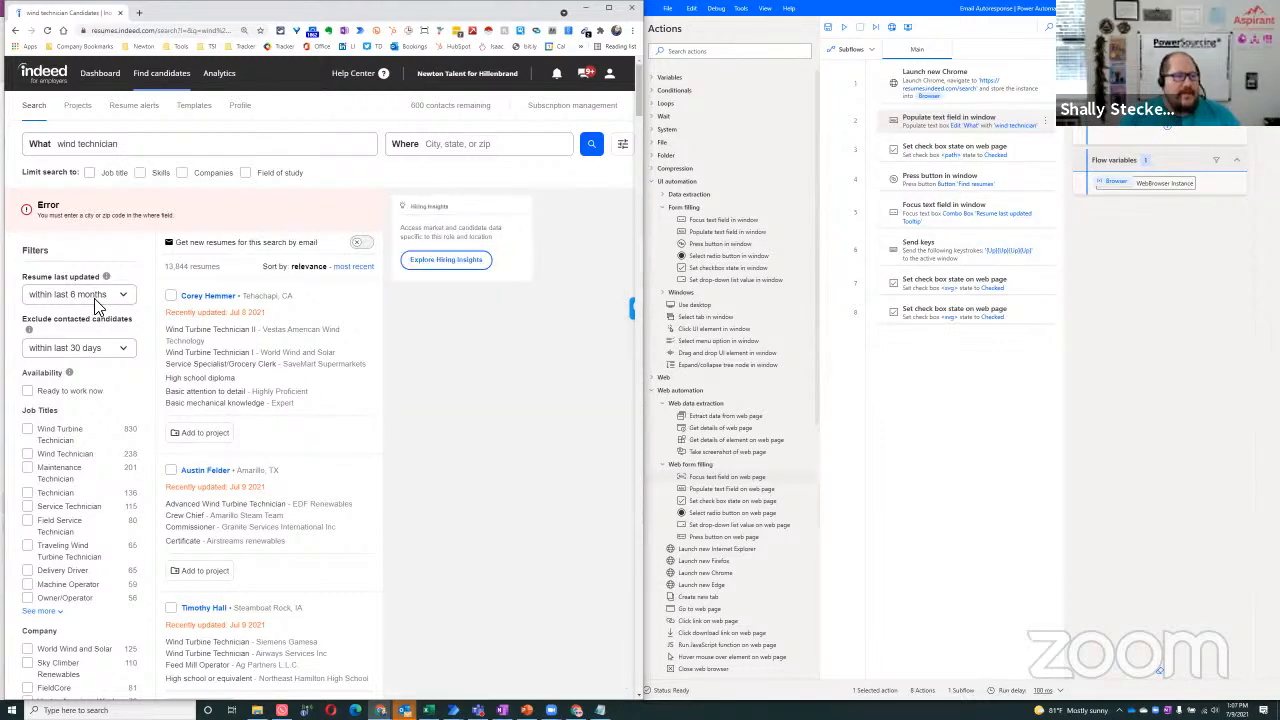
pyautogui.click(94, 298)
pyautogui.click(95, 300)
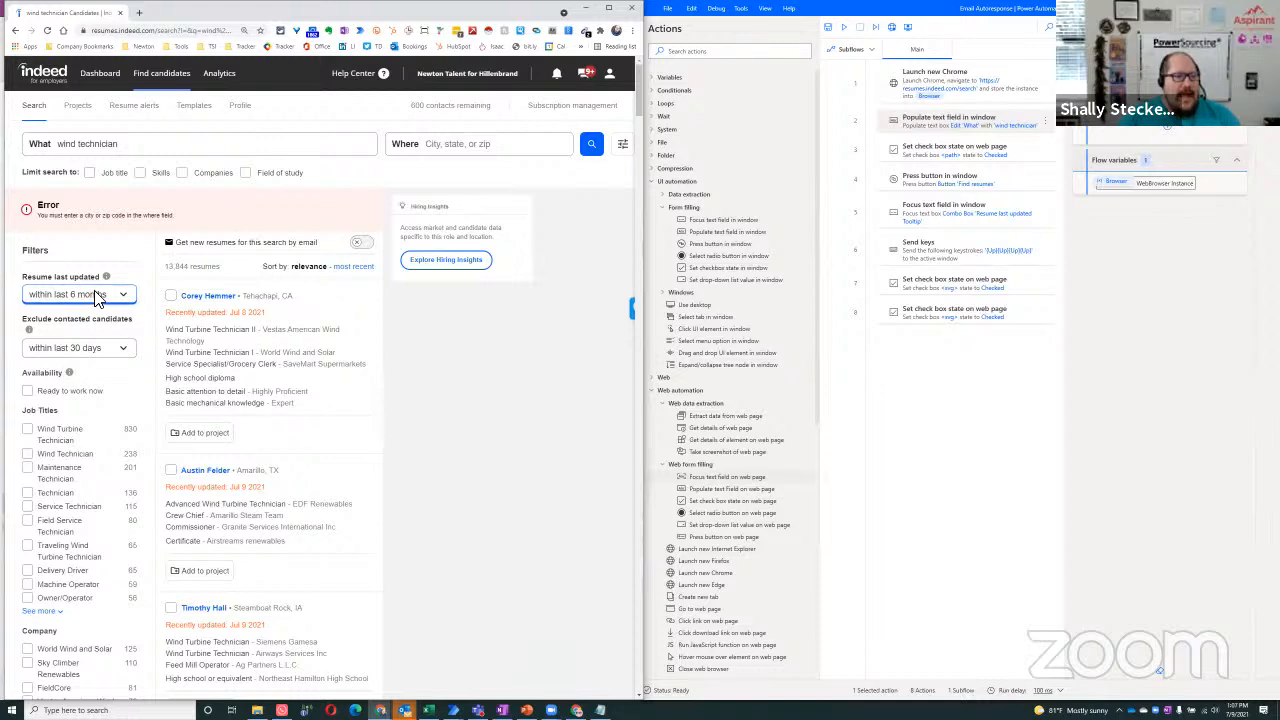
pyautogui.click(83, 358)
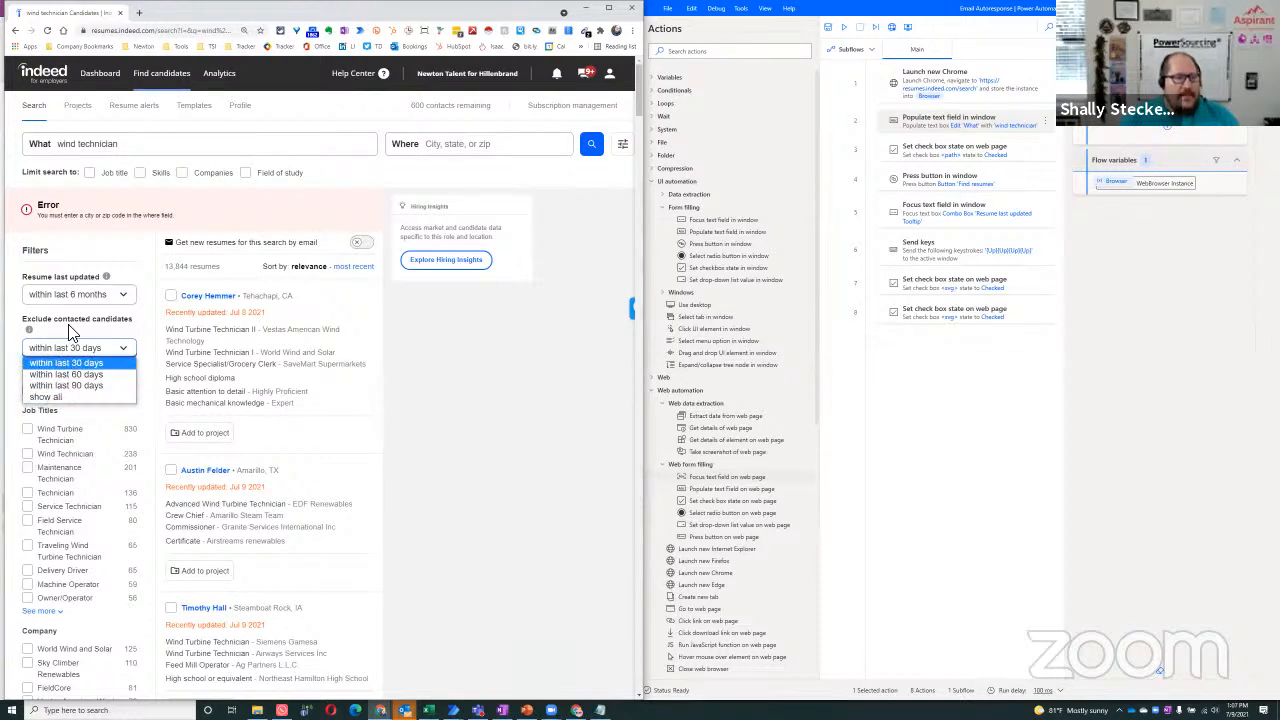
pyautogui.click(60, 363)
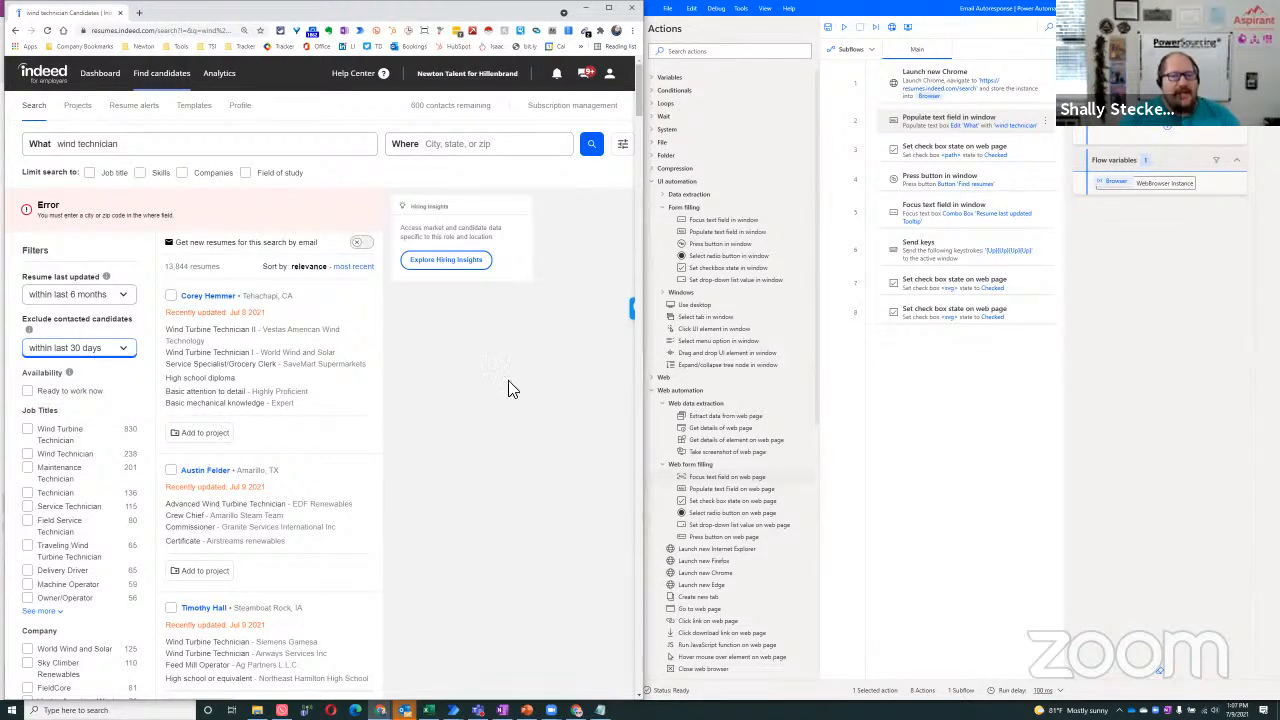
pyautogui.click(986, 388)
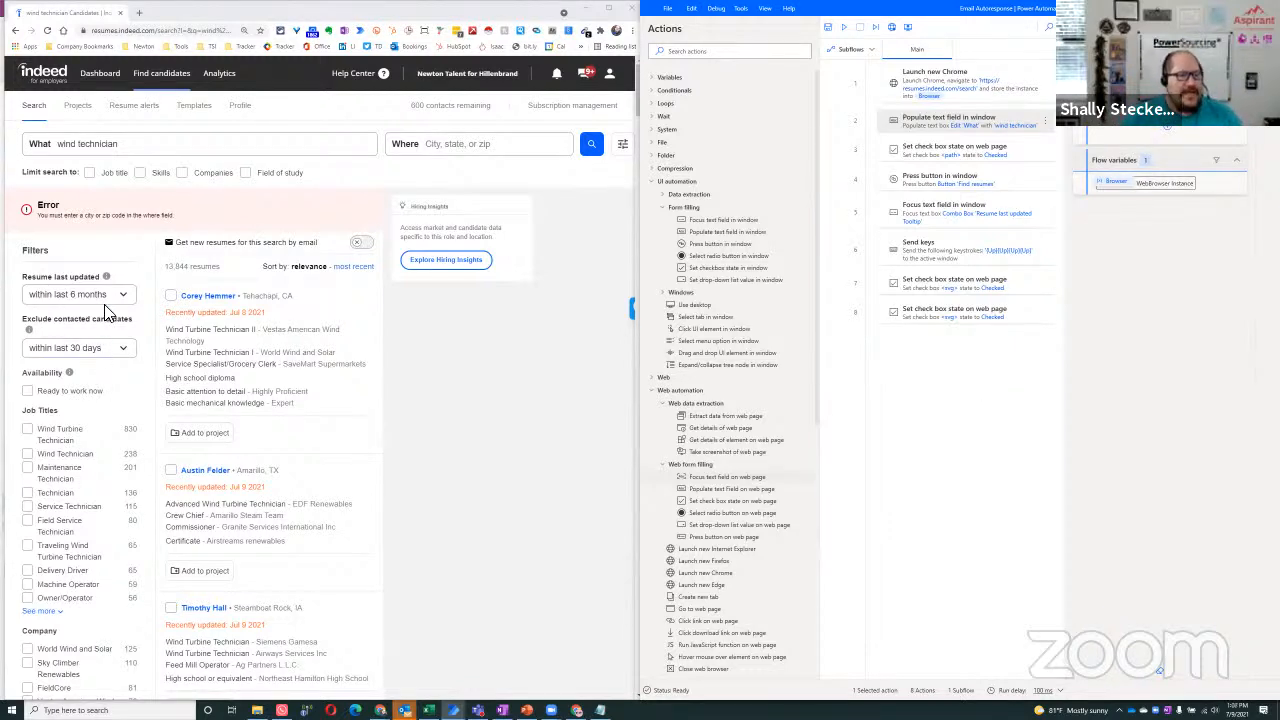
pyautogui.click(70, 300)
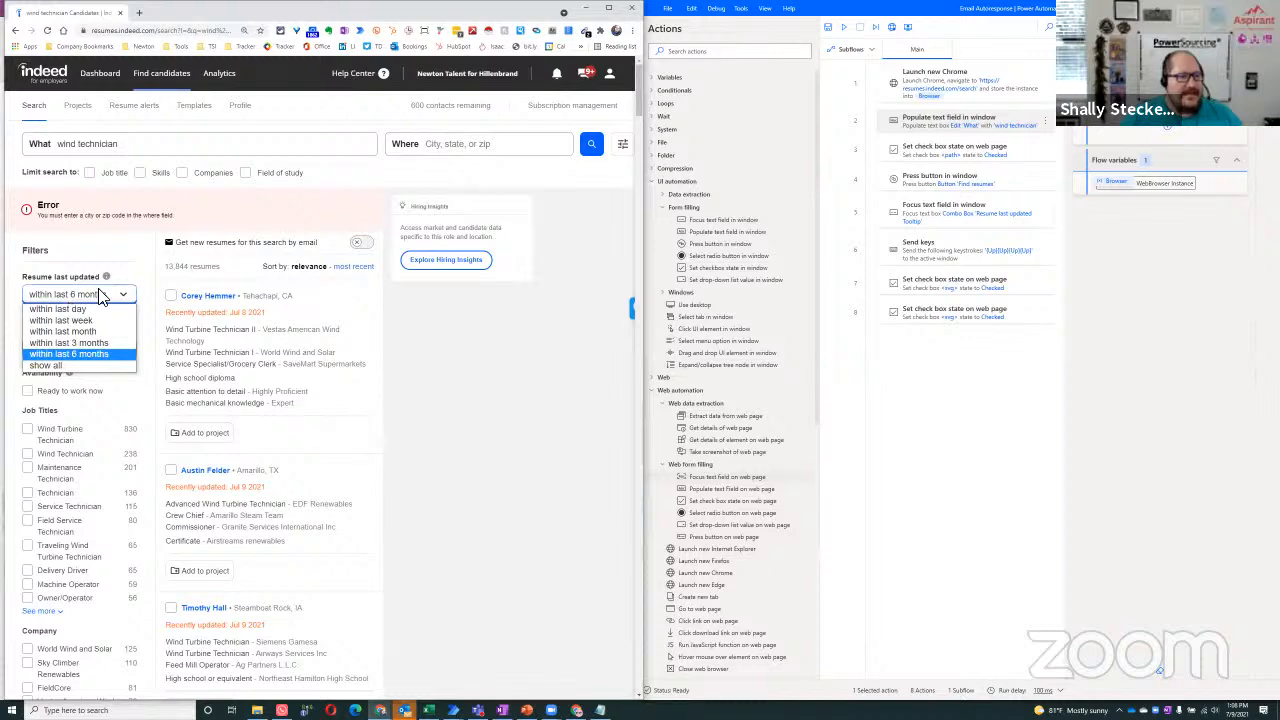
pyautogui.click(100, 296)
pyautogui.click(86, 347)
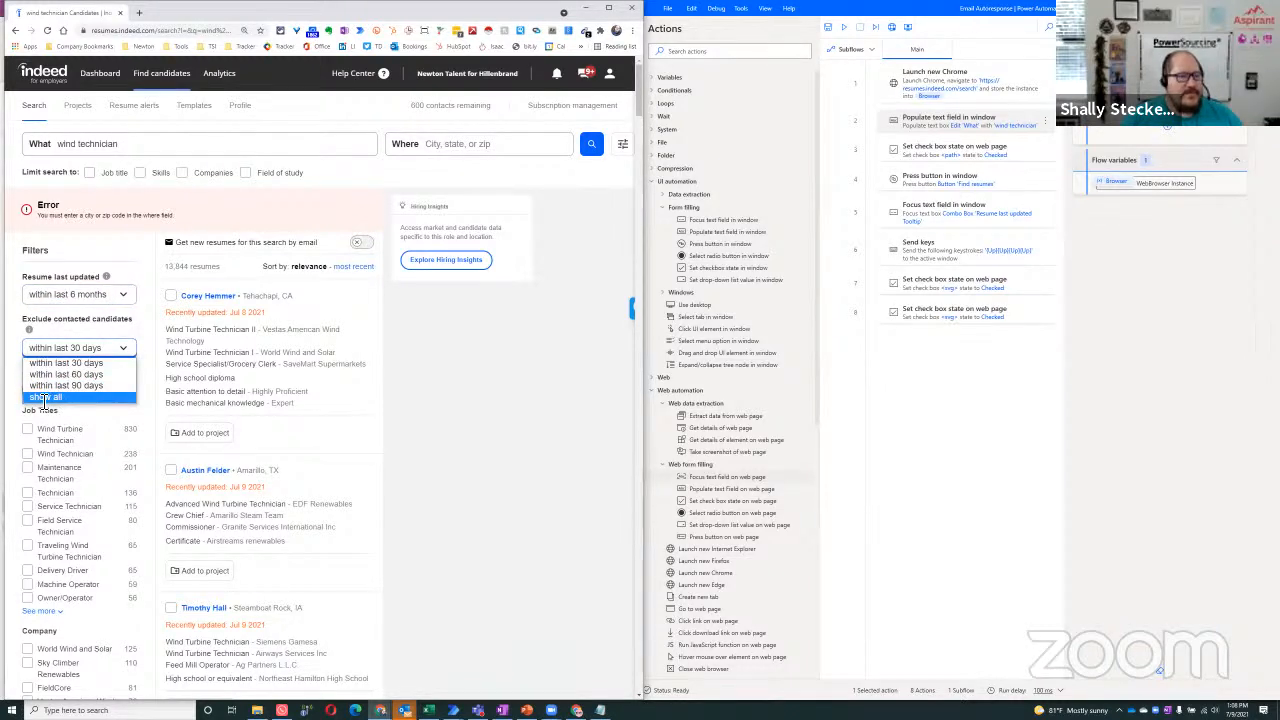
pyautogui.click(531, 363)
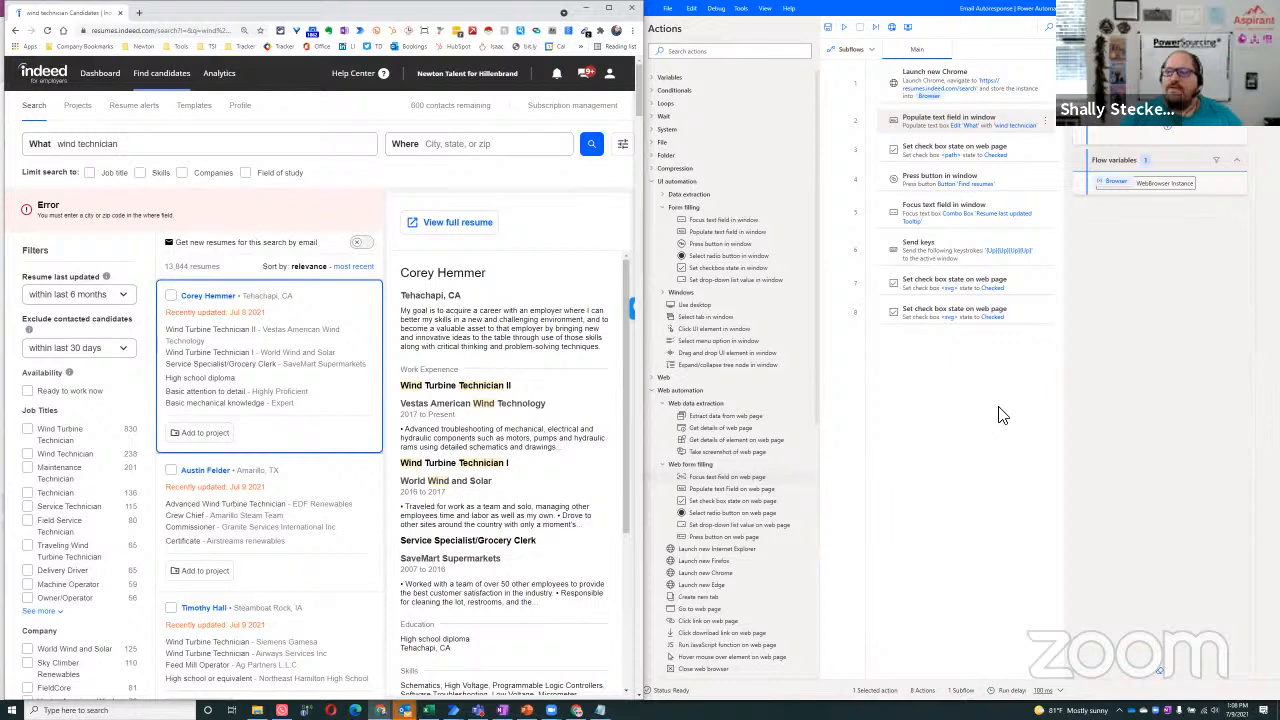
pyautogui.click(133, 445)
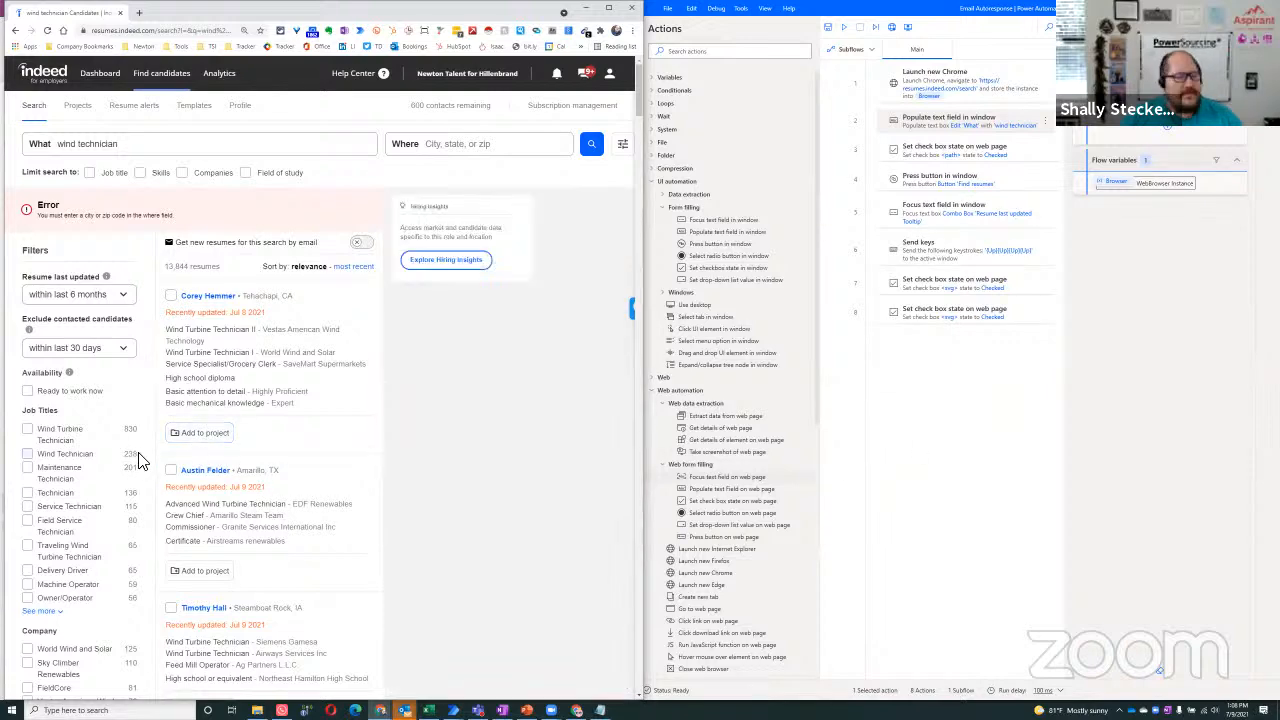
pyautogui.scroll(-1, 118, 398)
pyautogui.scroll(-5, 118, 398)
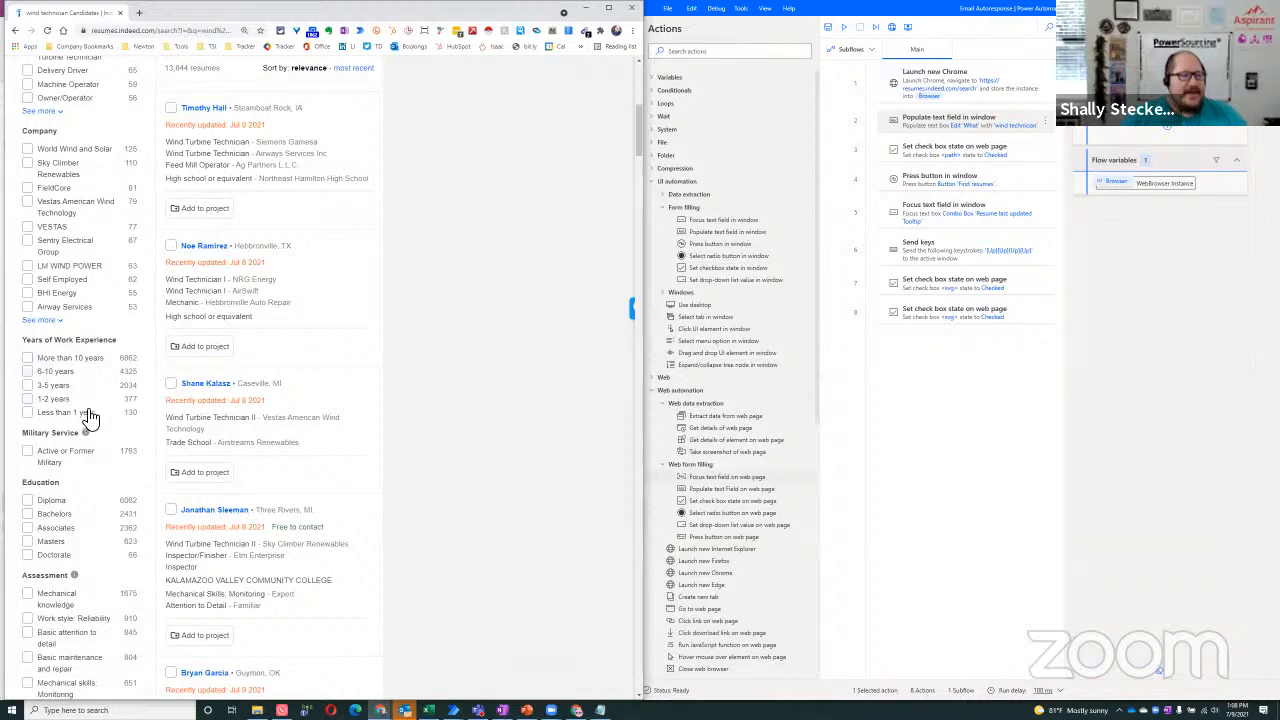
# Return to the Power Automate flow designer and run the flow from the start.
pyautogui.scroll(5, 505, 357)
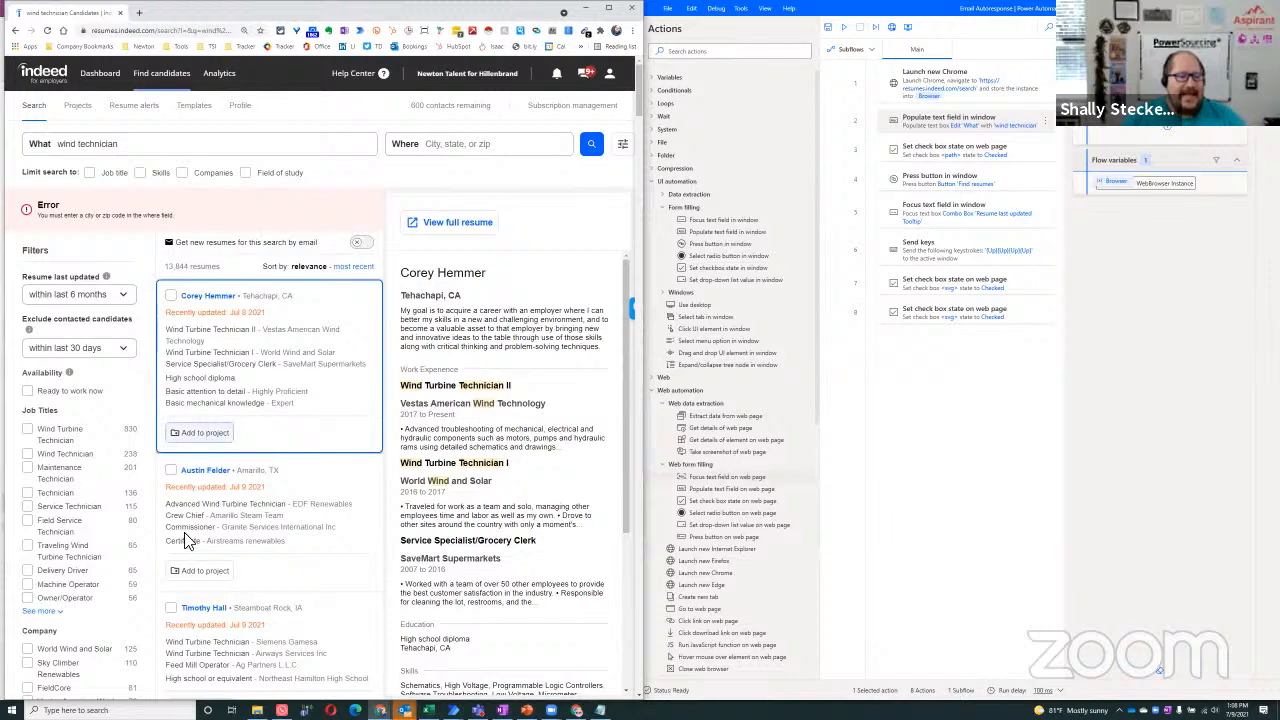
pyautogui.moveTo(240, 510)
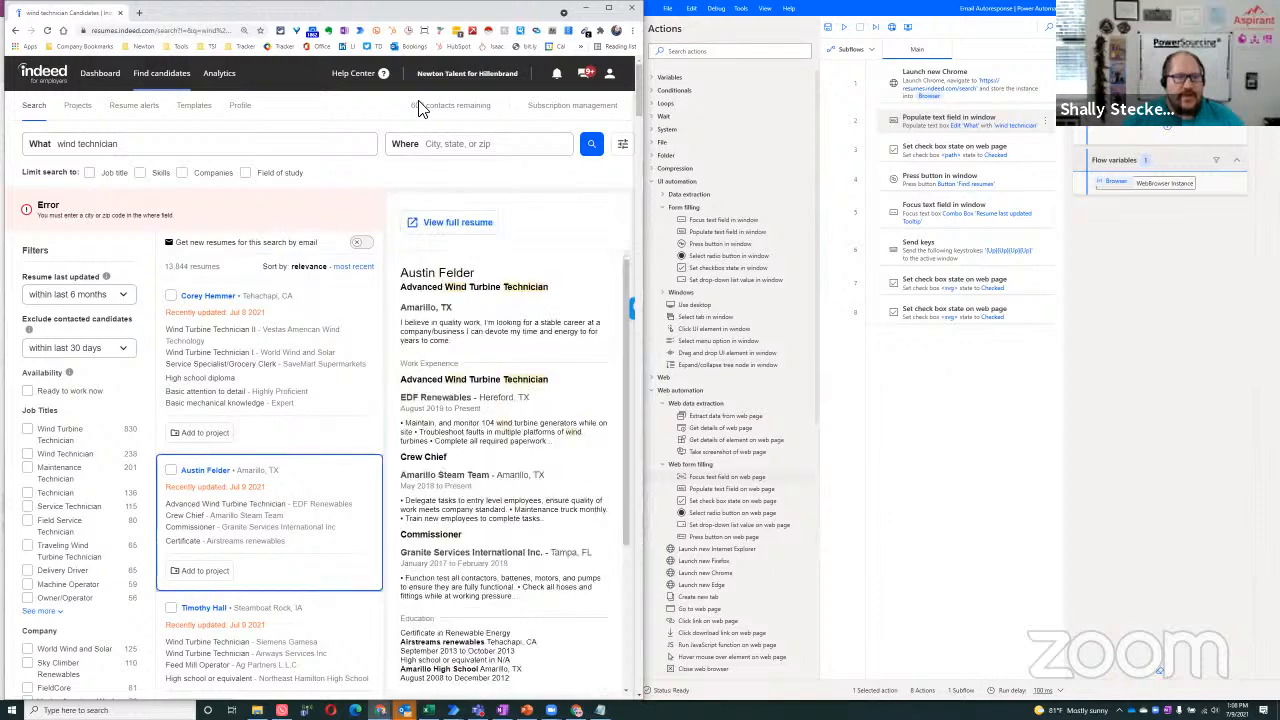
pyautogui.click(929, 489)
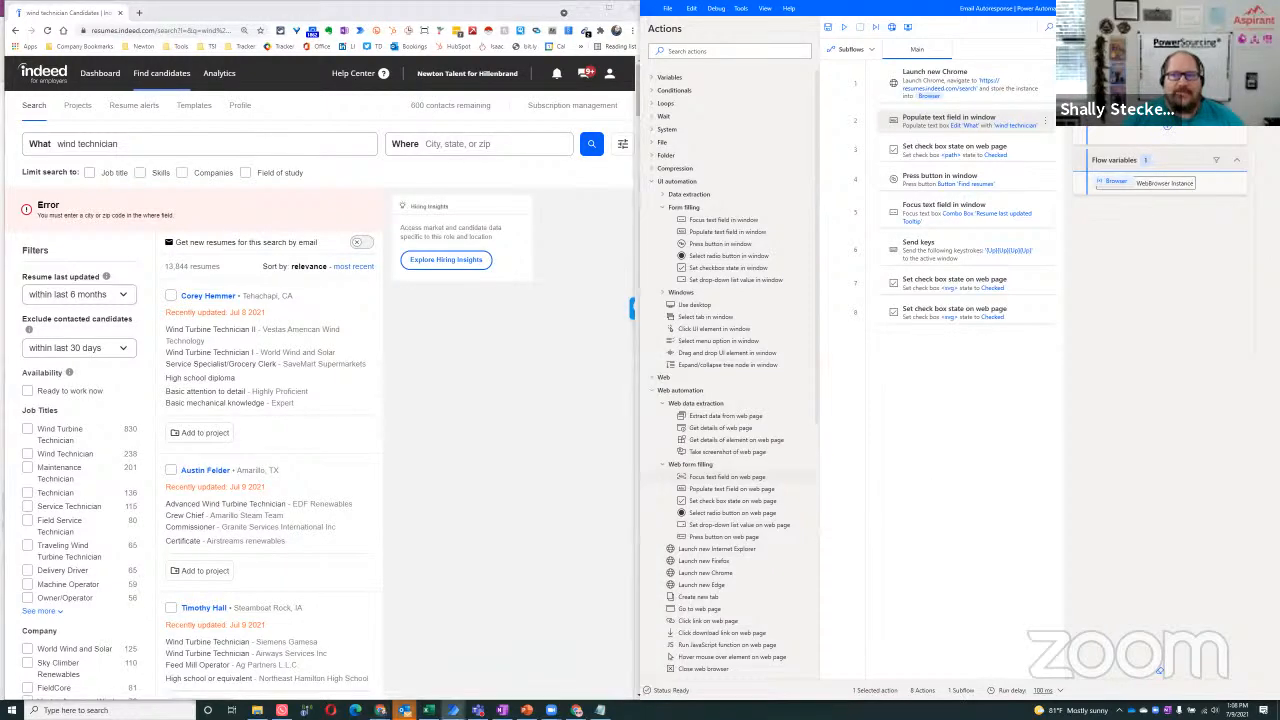
pyautogui.click(843, 33)
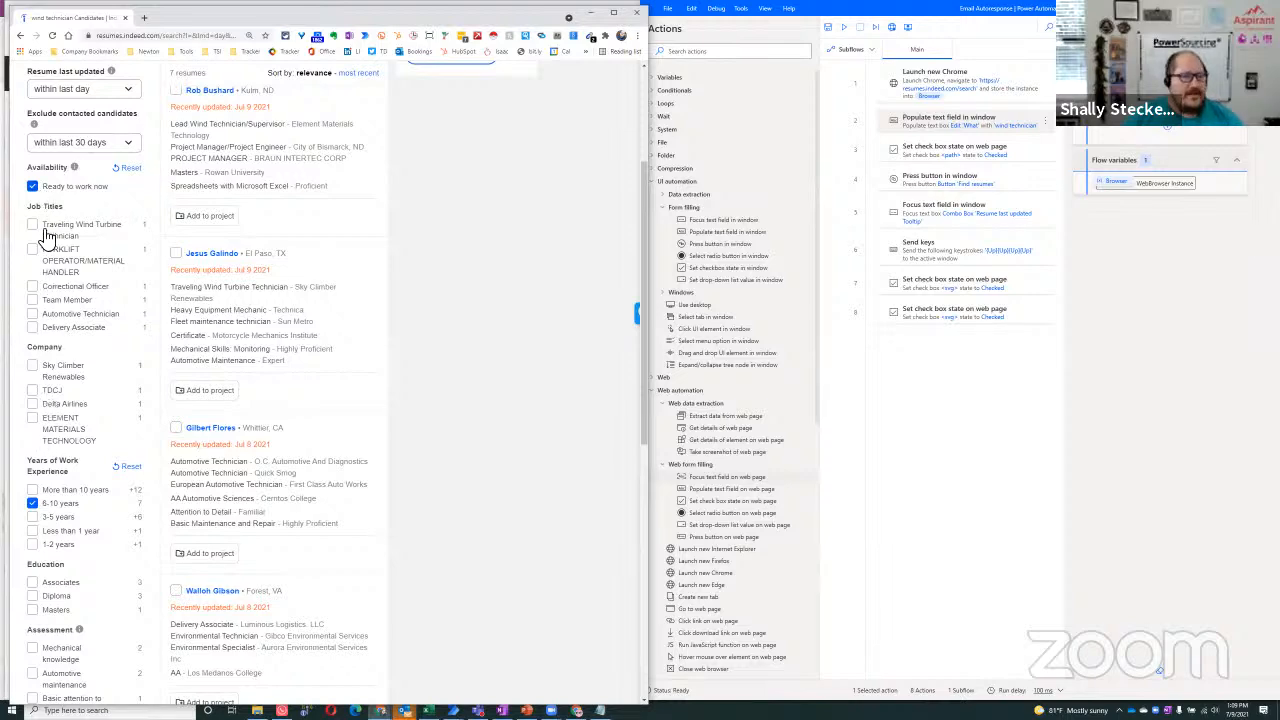
# Scroll the 7 wind technician results and open the first candidate's resume preview.
pyautogui.scroll(3, 70, 477)
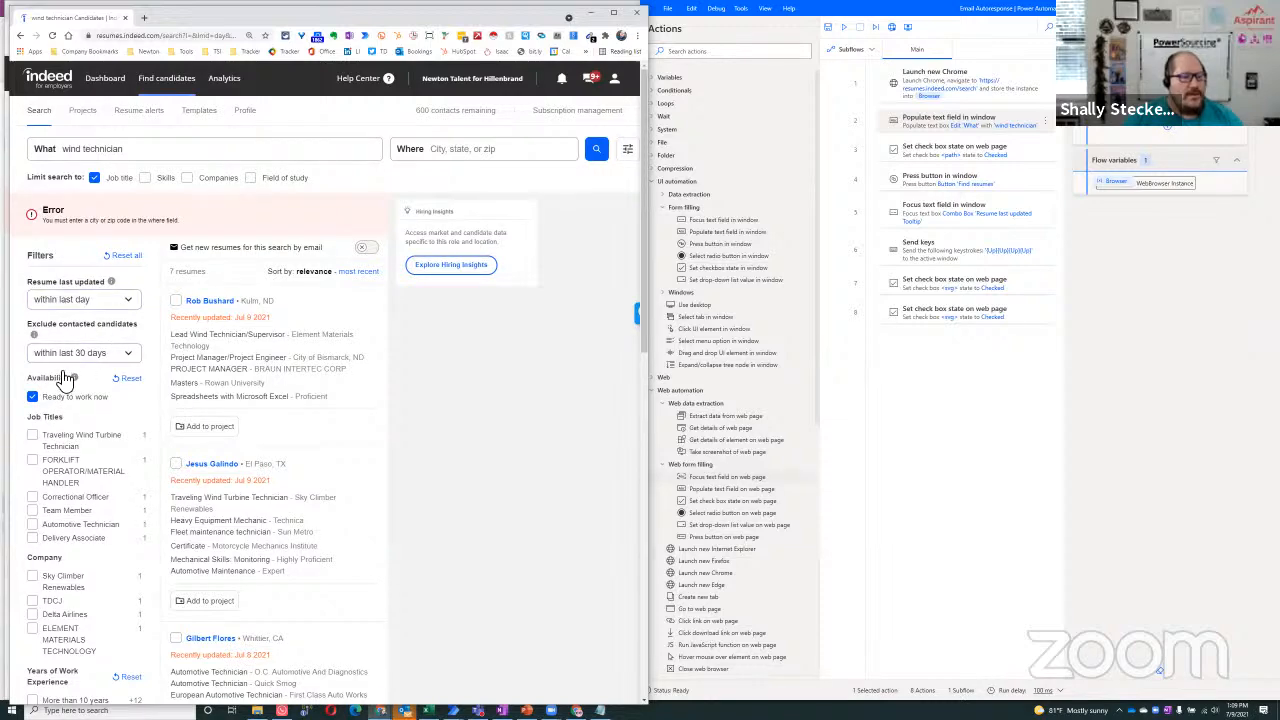
pyautogui.scroll(-6, 55, 400)
pyautogui.scroll(6, 323, 386)
pyautogui.click(330, 388)
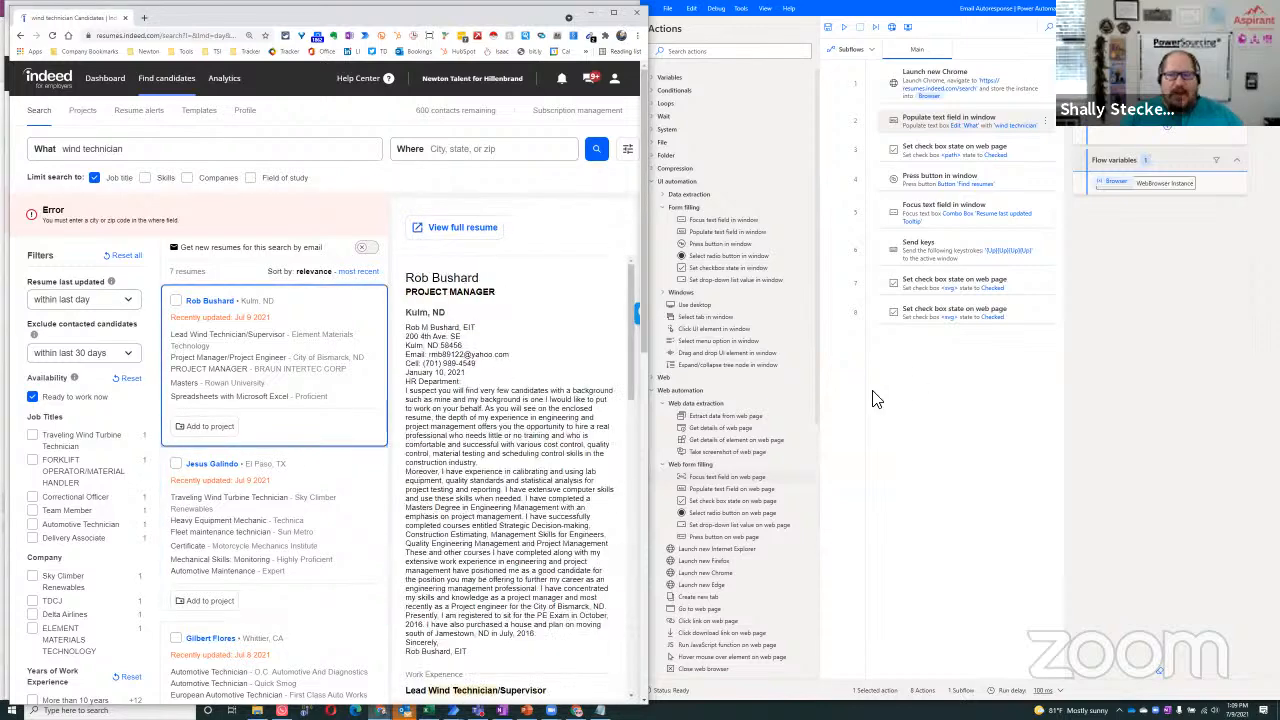
# Try Add to project on the card, close its dialog, and add a Press button on web page action after step 8.
pyautogui.click(930, 372)
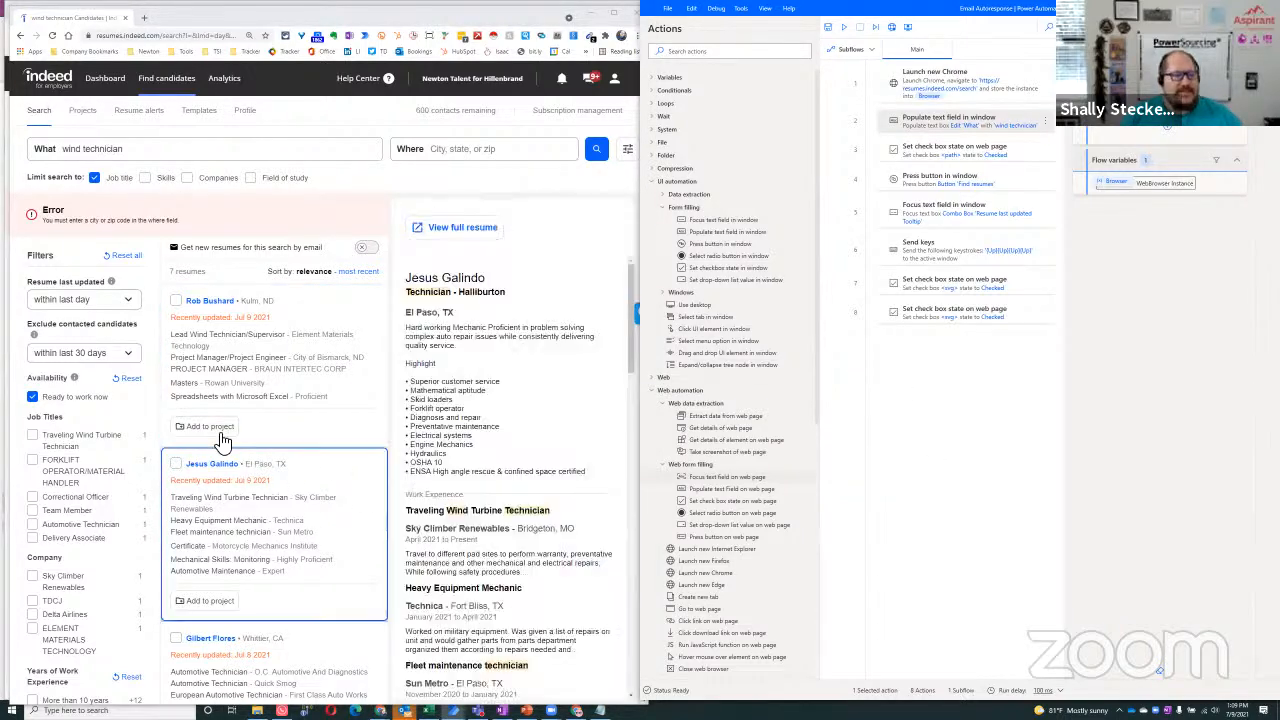
pyautogui.moveTo(222, 438)
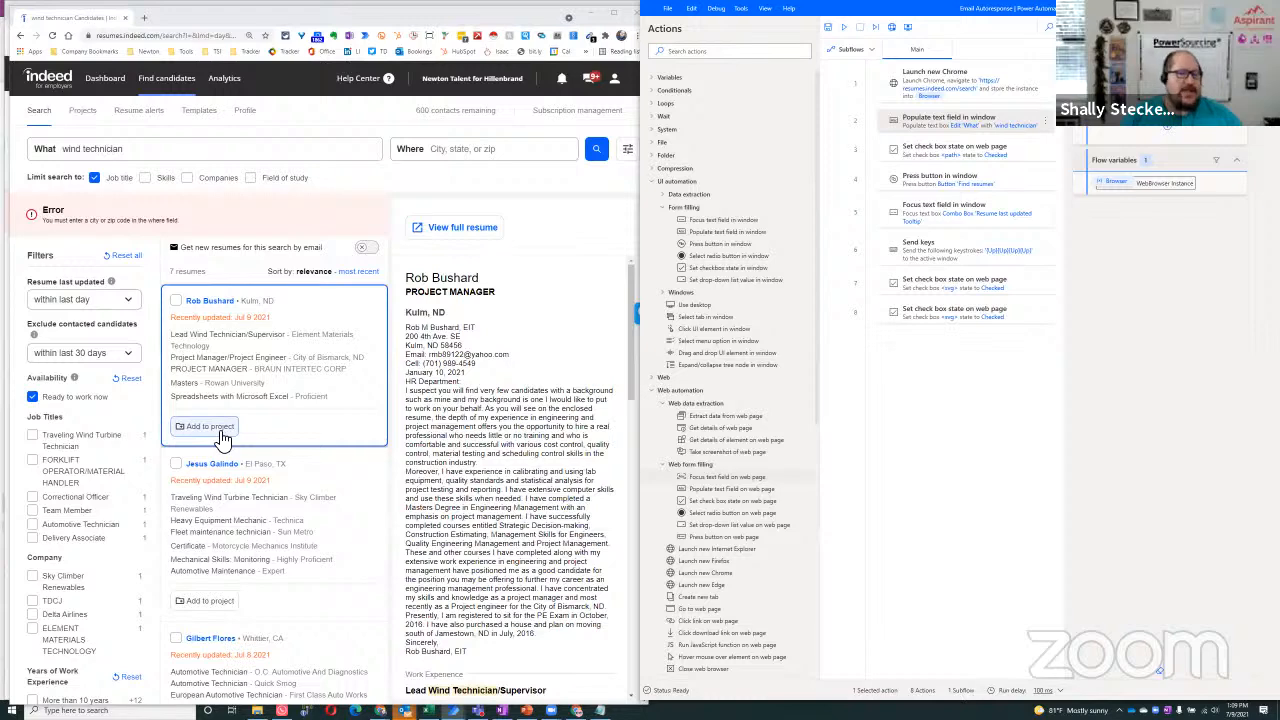
pyautogui.click(220, 432)
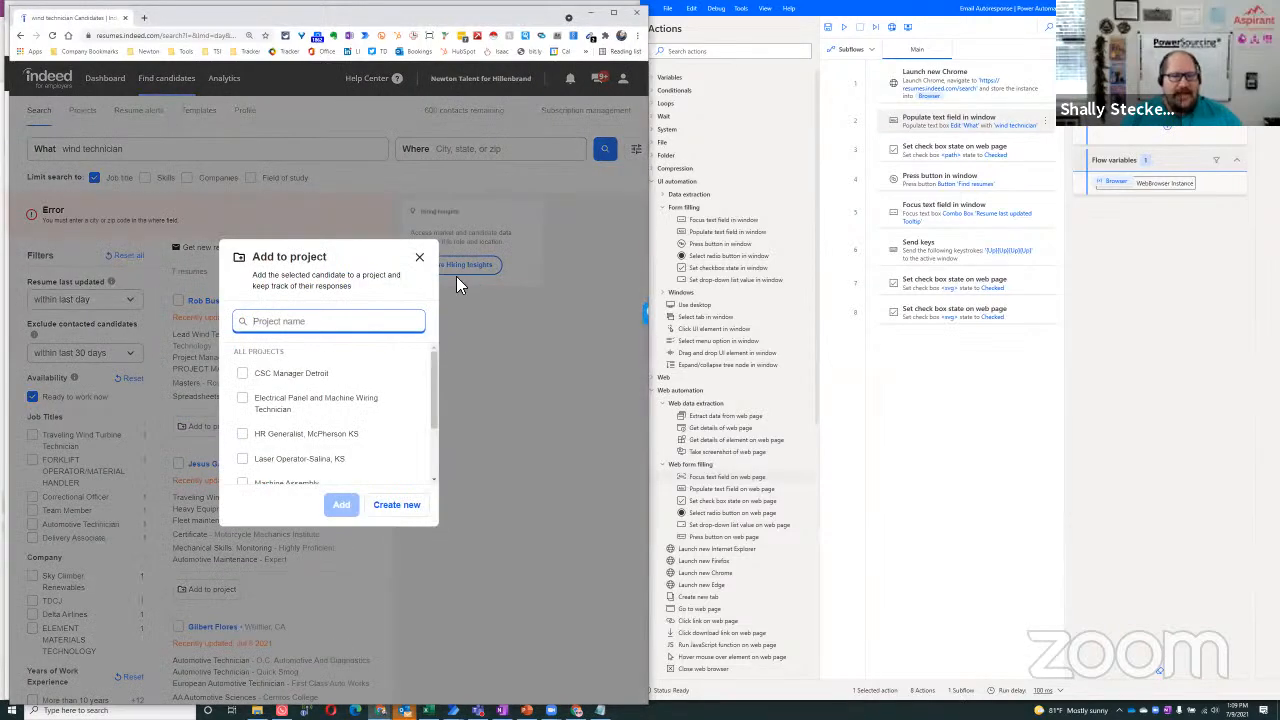
pyautogui.click(419, 257)
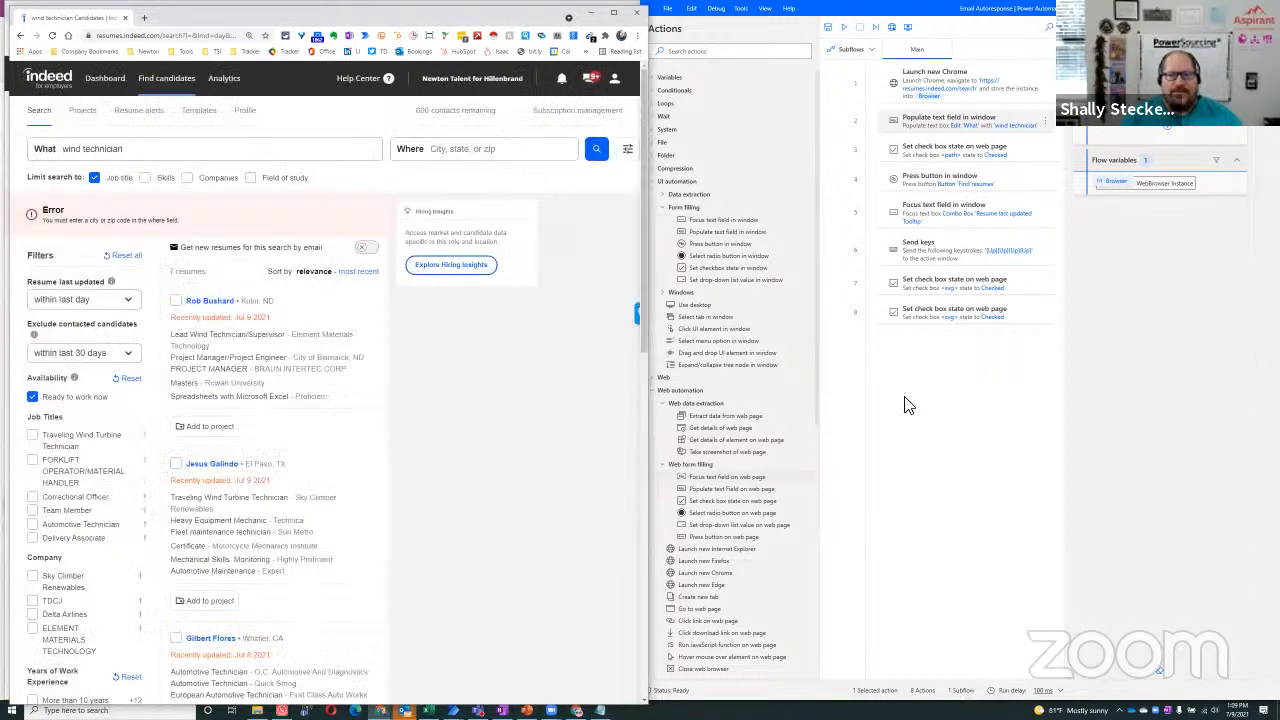
pyautogui.click(934, 437)
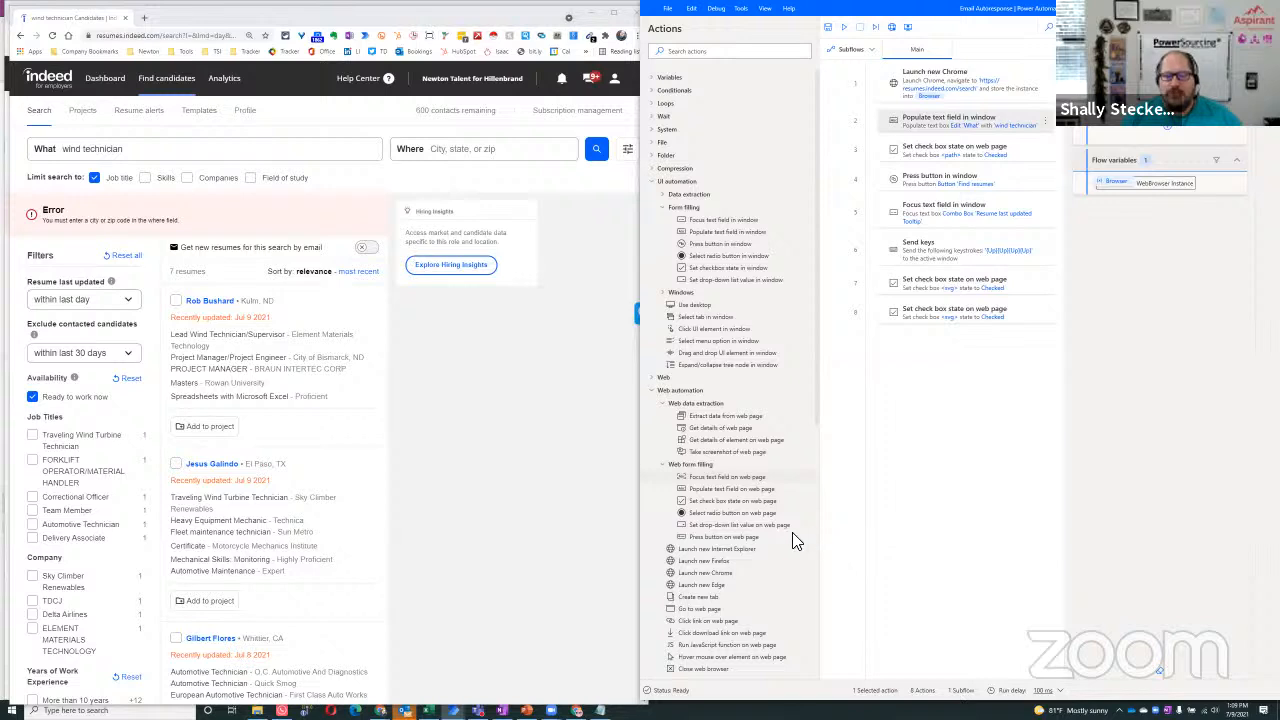
pyautogui.moveTo(793, 536); pyautogui.dragTo(920, 402)
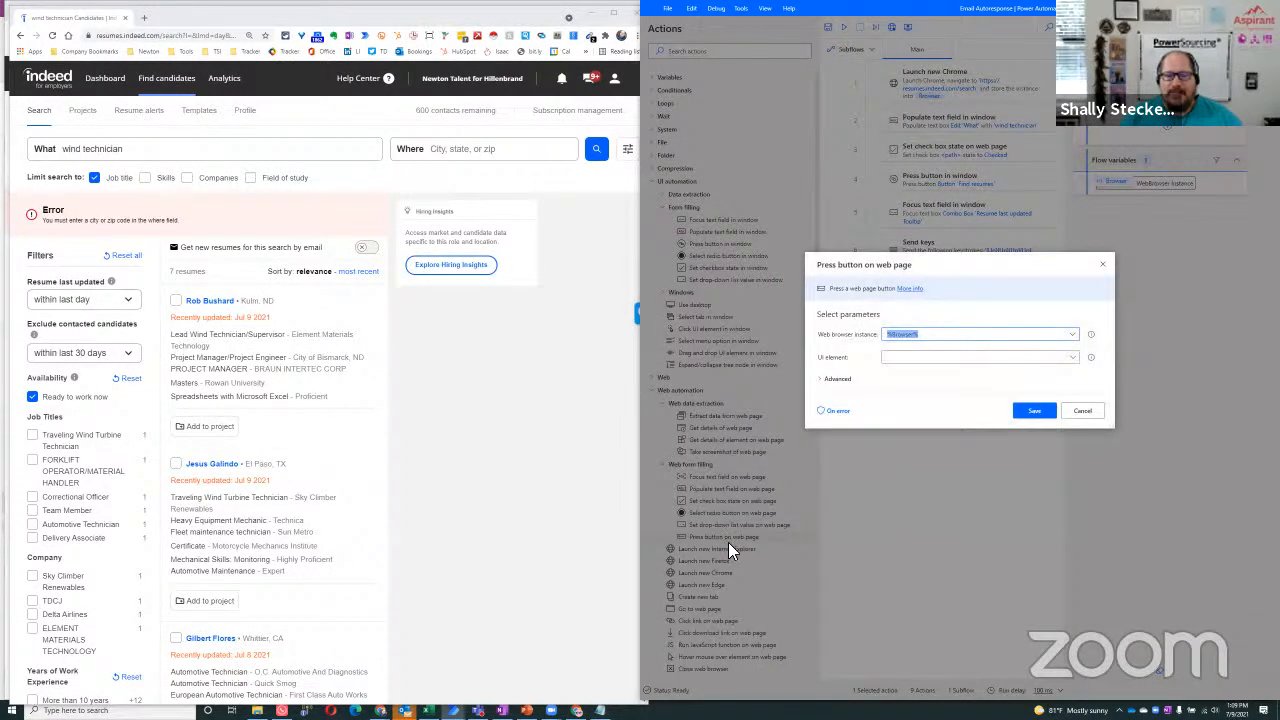
# Start capturing a new UI element for the press-button action, targeting Add to project.
pyautogui.click(955, 360)
pyautogui.click(1068, 358)
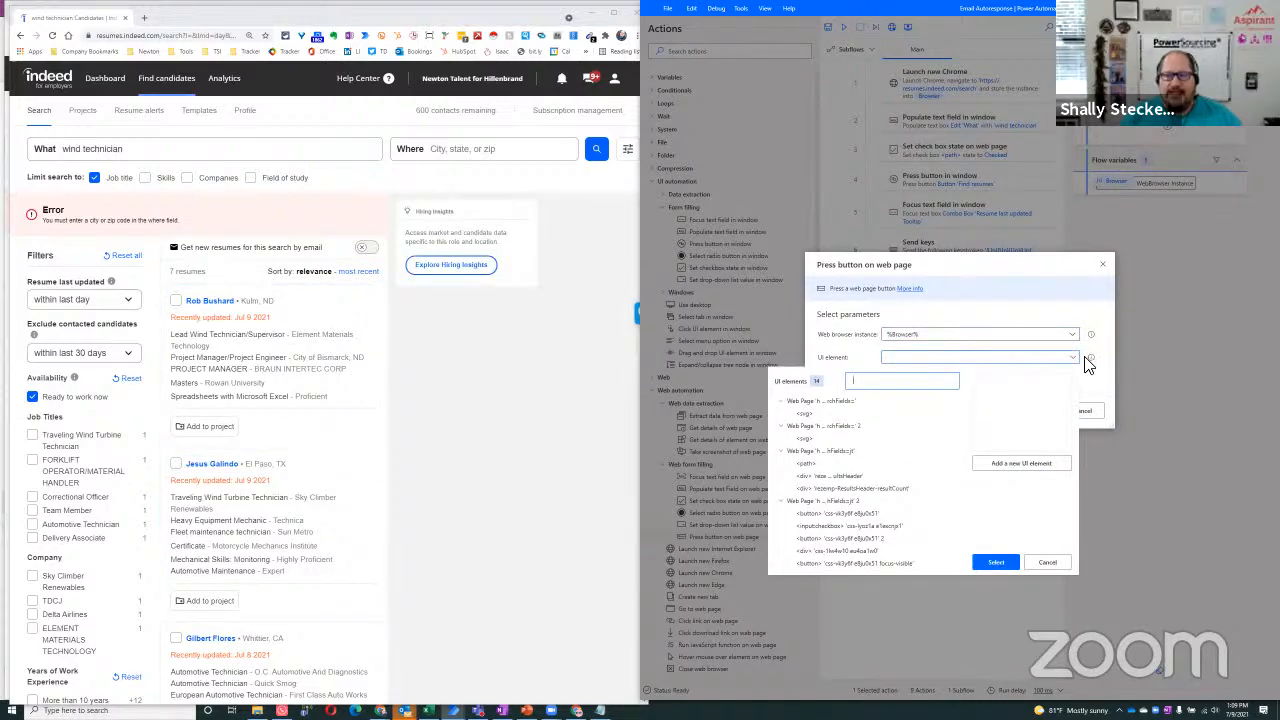
pyautogui.click(1024, 465)
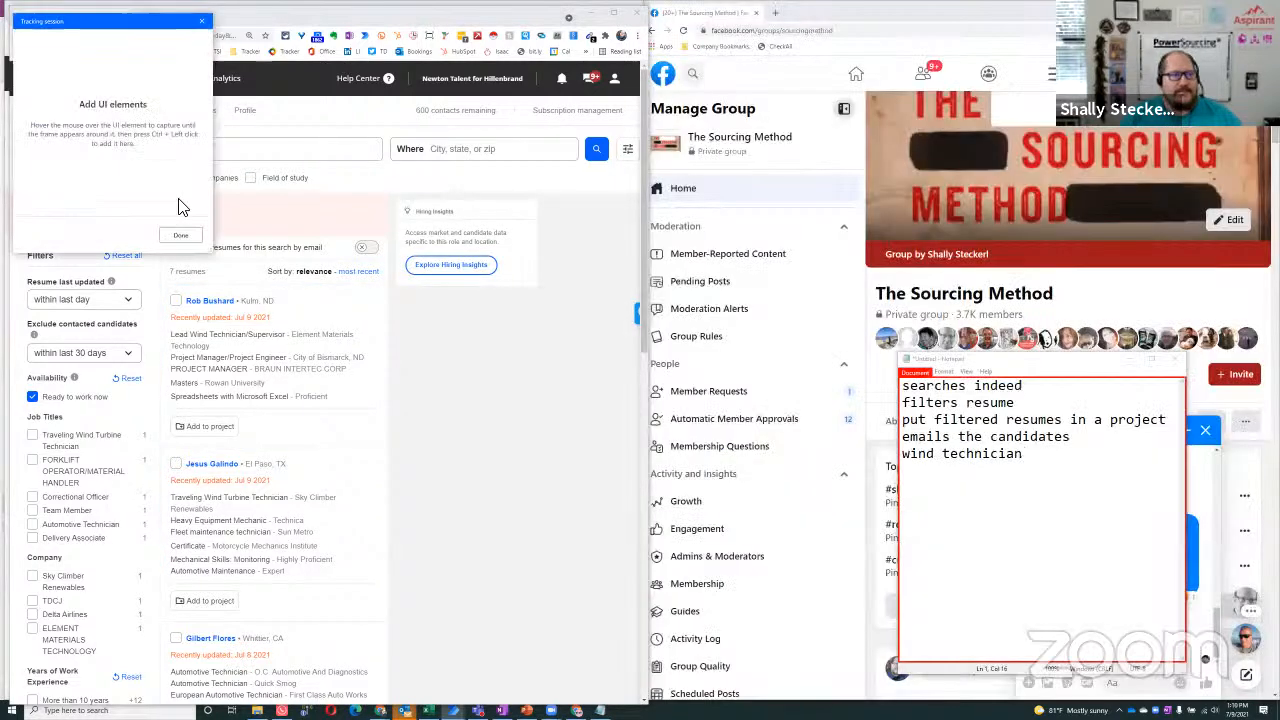
pyautogui.moveTo(119, 26); pyautogui.dragTo(544, 105)
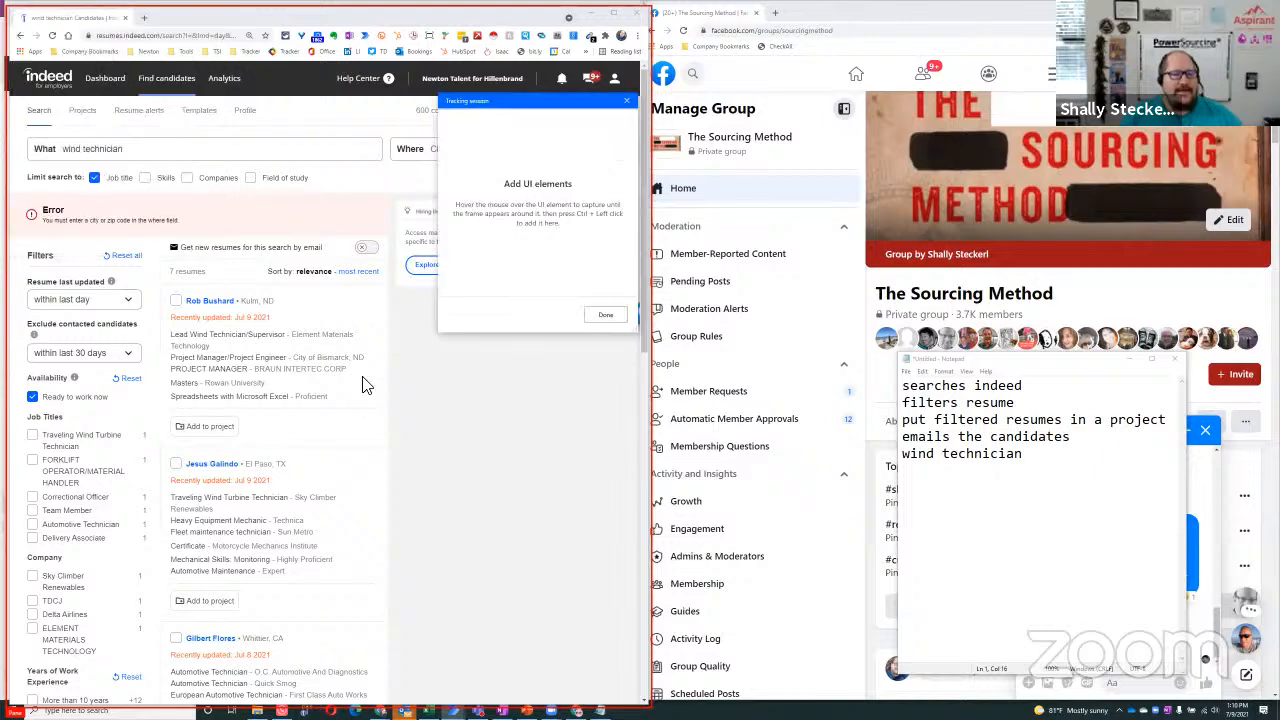
pyautogui.keyDown('ctrl'); pyautogui.click(207, 431); pyautogui.keyUp('ctrl')
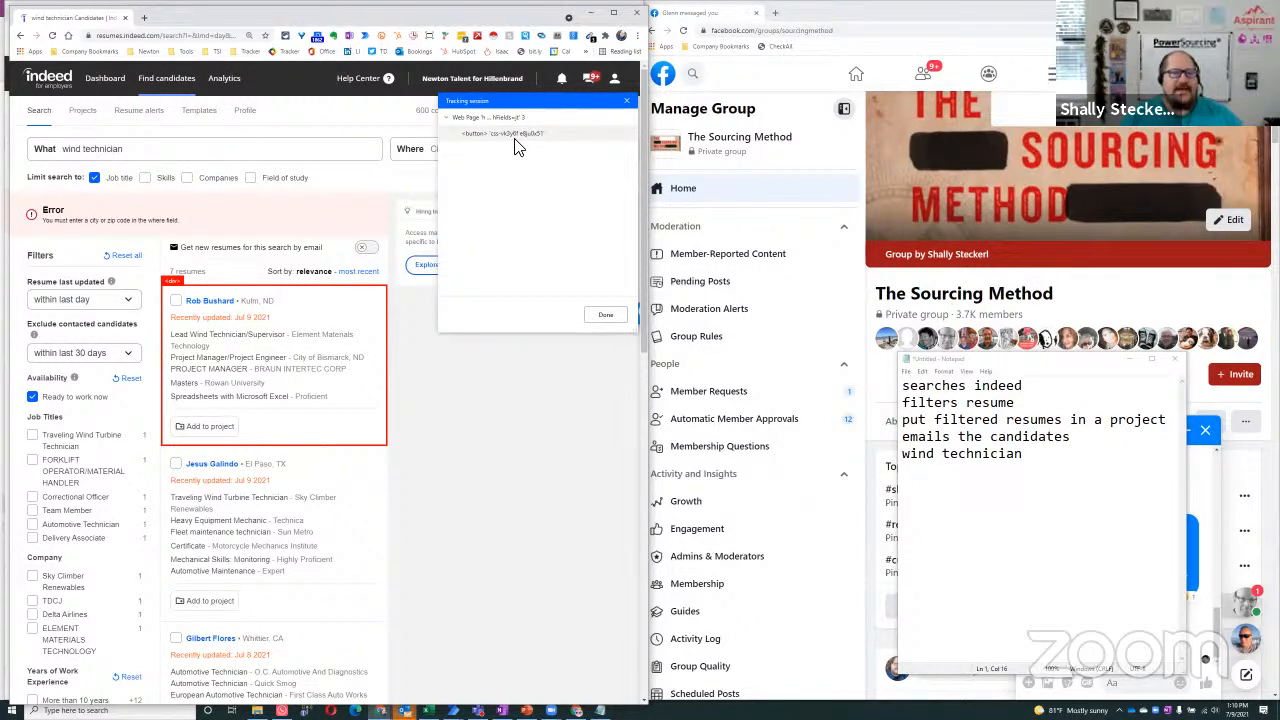
# Capture Indeed's Add to project button, finish with Done, and cancel the action unsaved.
pyautogui.click(230, 438)
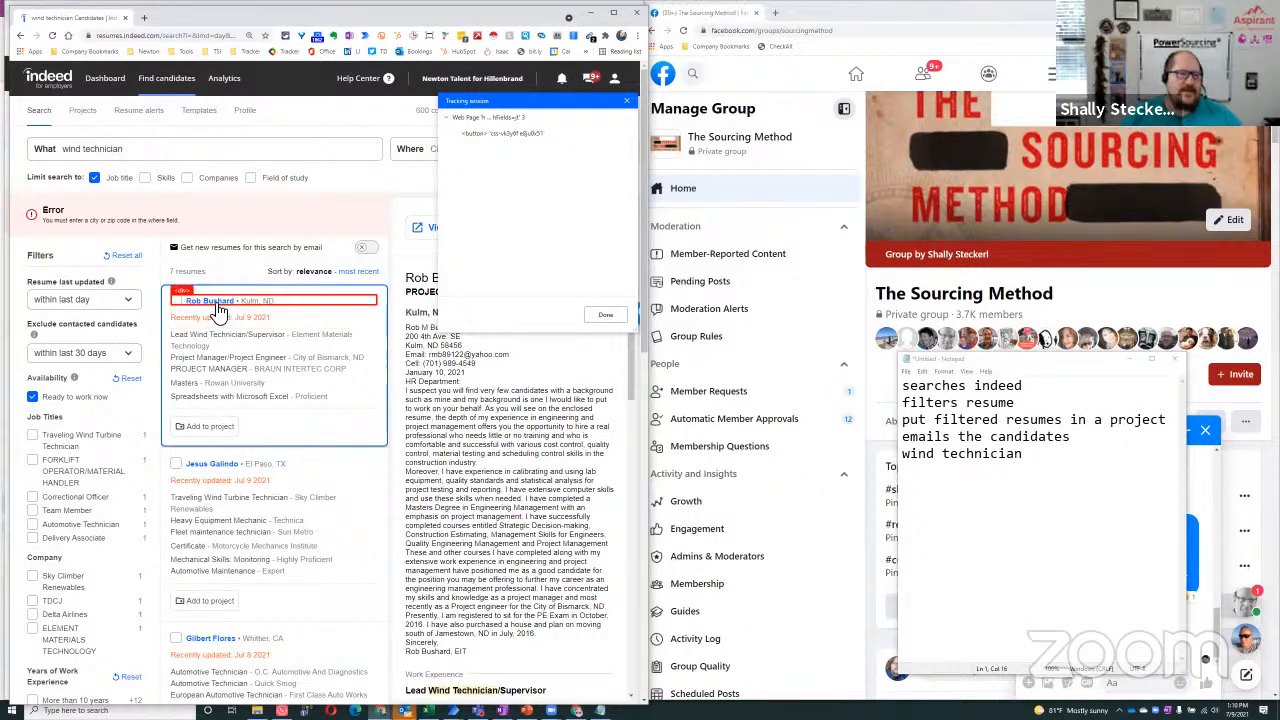
pyautogui.click(360, 470)
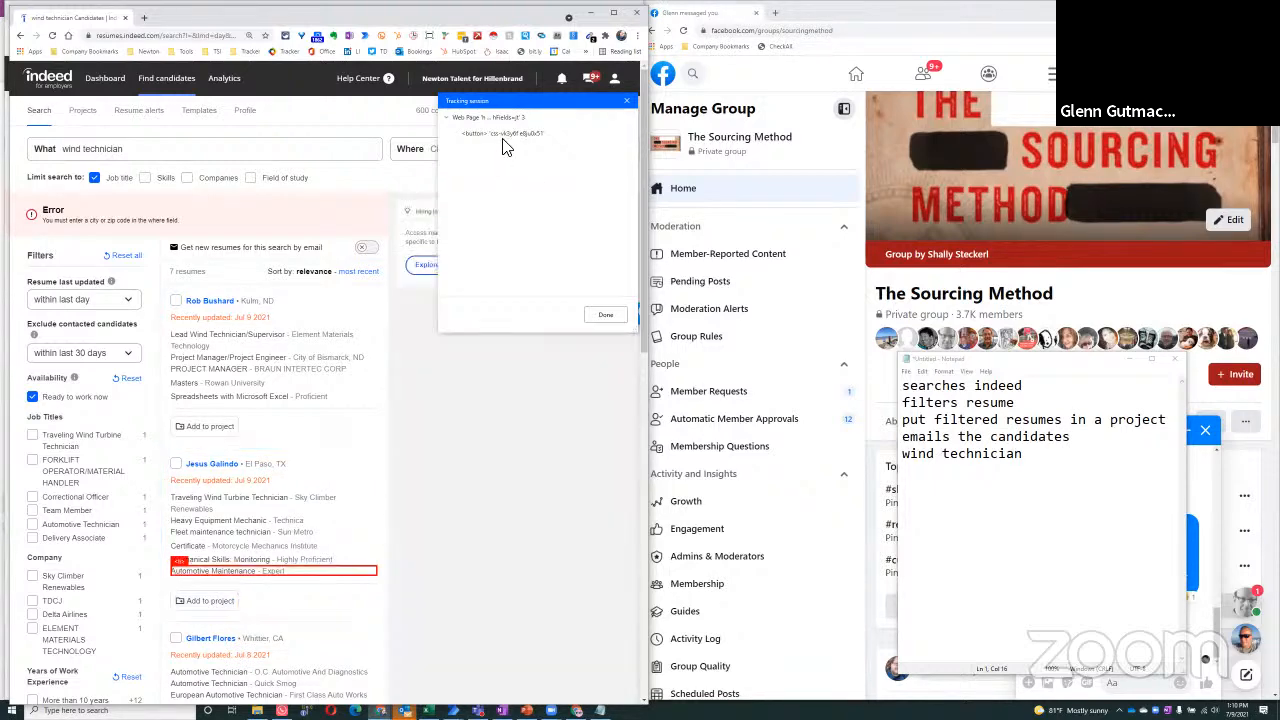
pyautogui.click(505, 138)
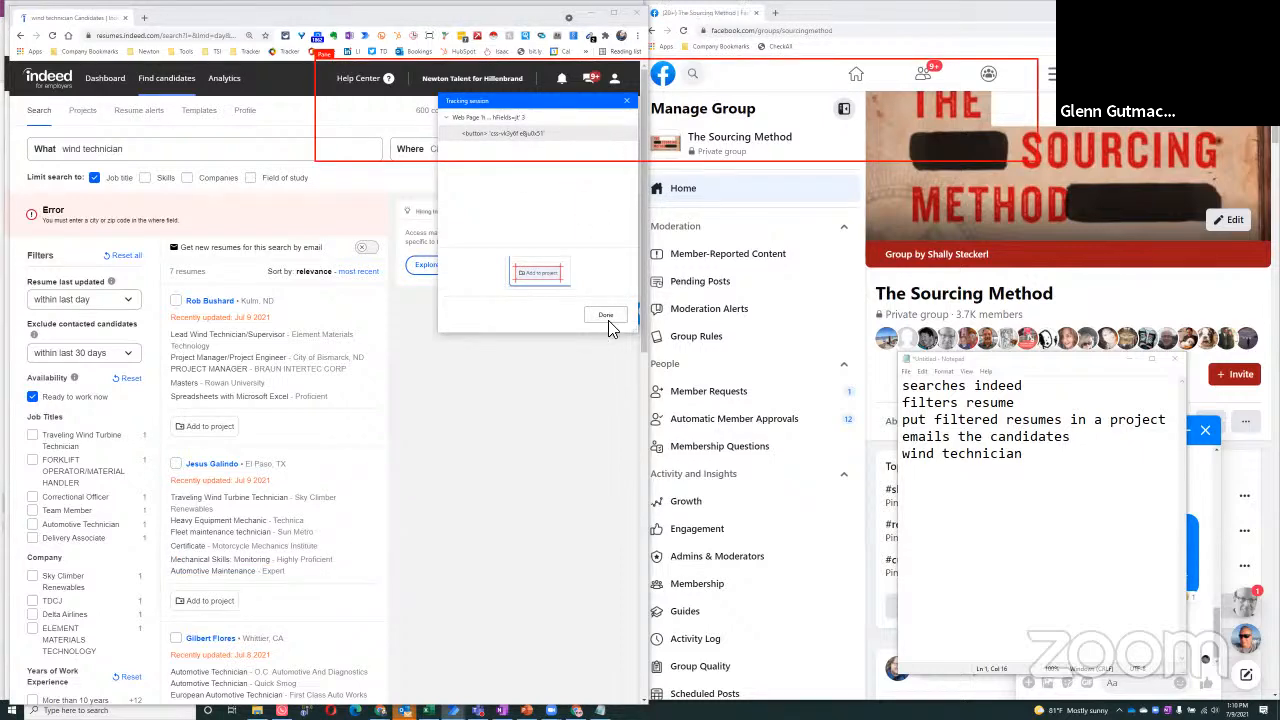
pyautogui.click(624, 107)
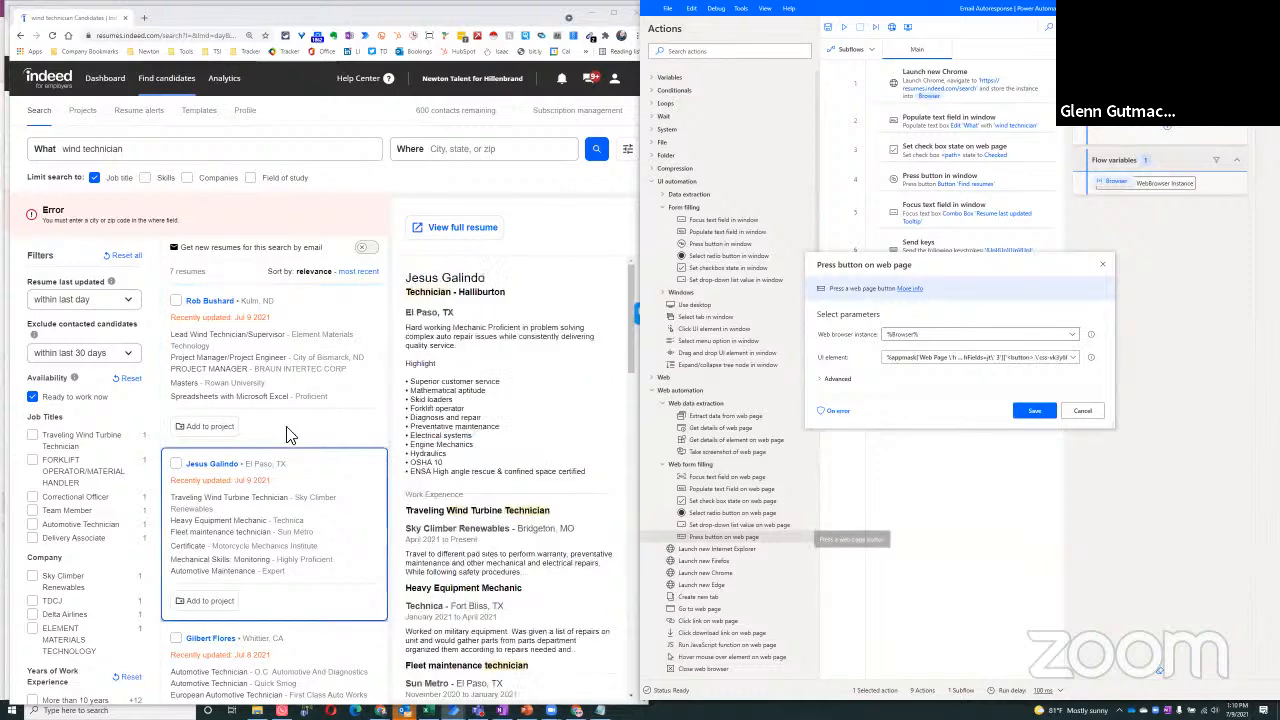
pyautogui.click(1080, 412)
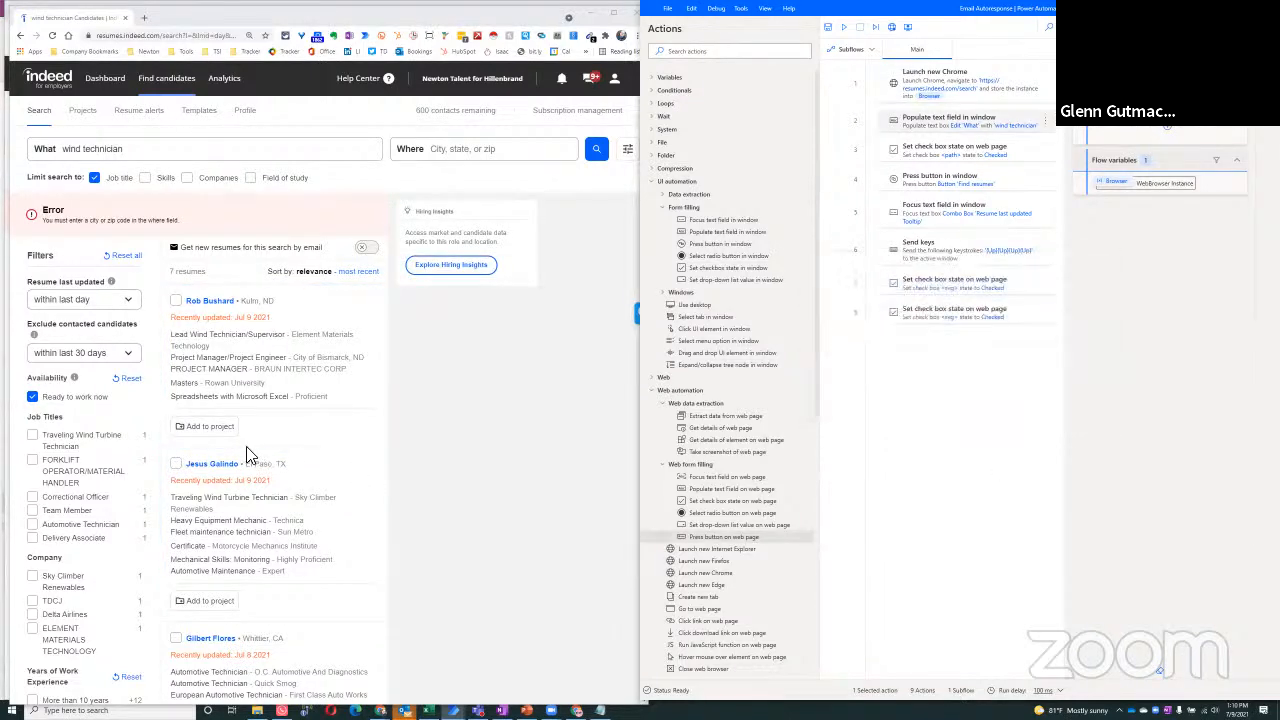
# Load the filtered wind technician results URL in a new Chrome tab.
pyautogui.click(218, 437)
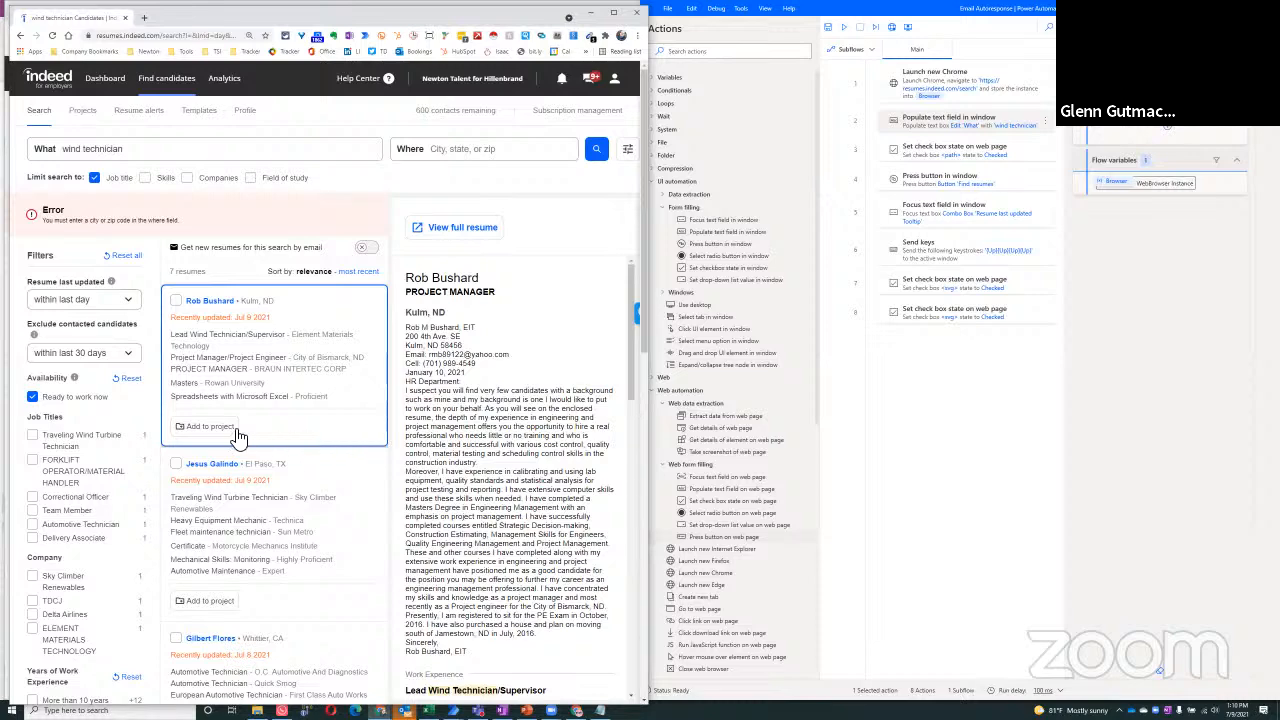
pyautogui.click(280, 468)
pyautogui.click(180, 428)
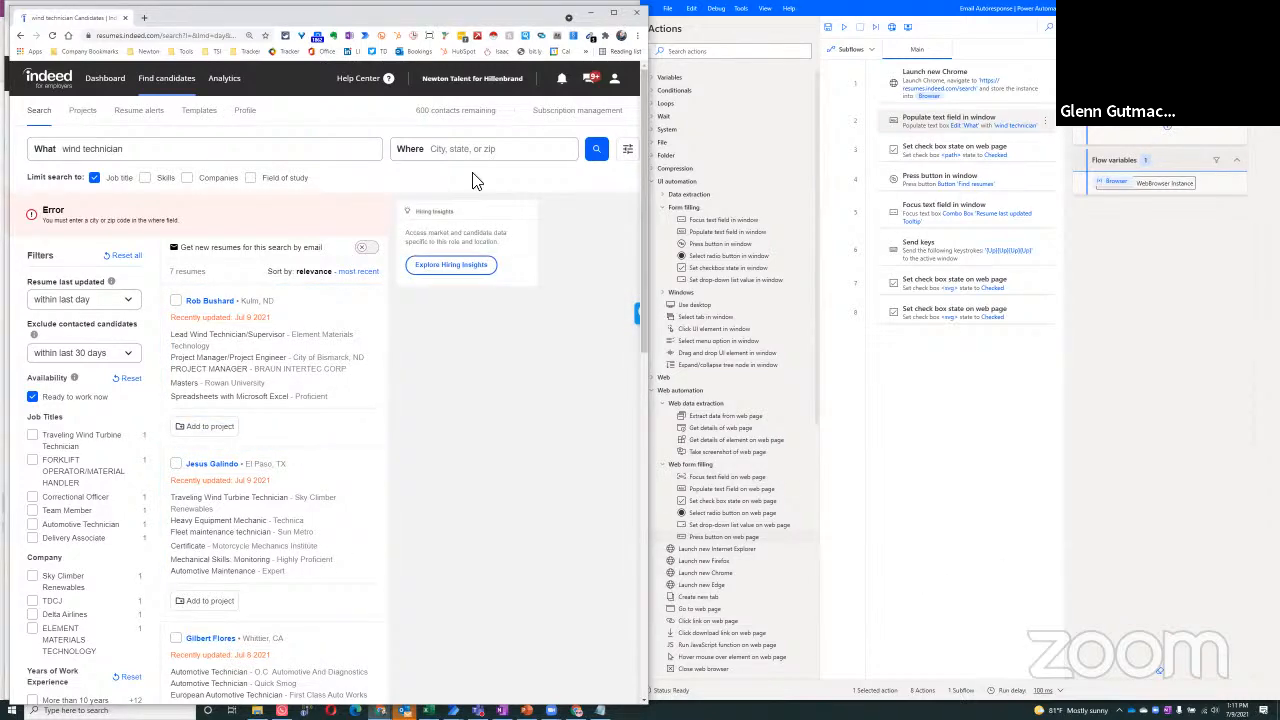
pyautogui.click(160, 35)
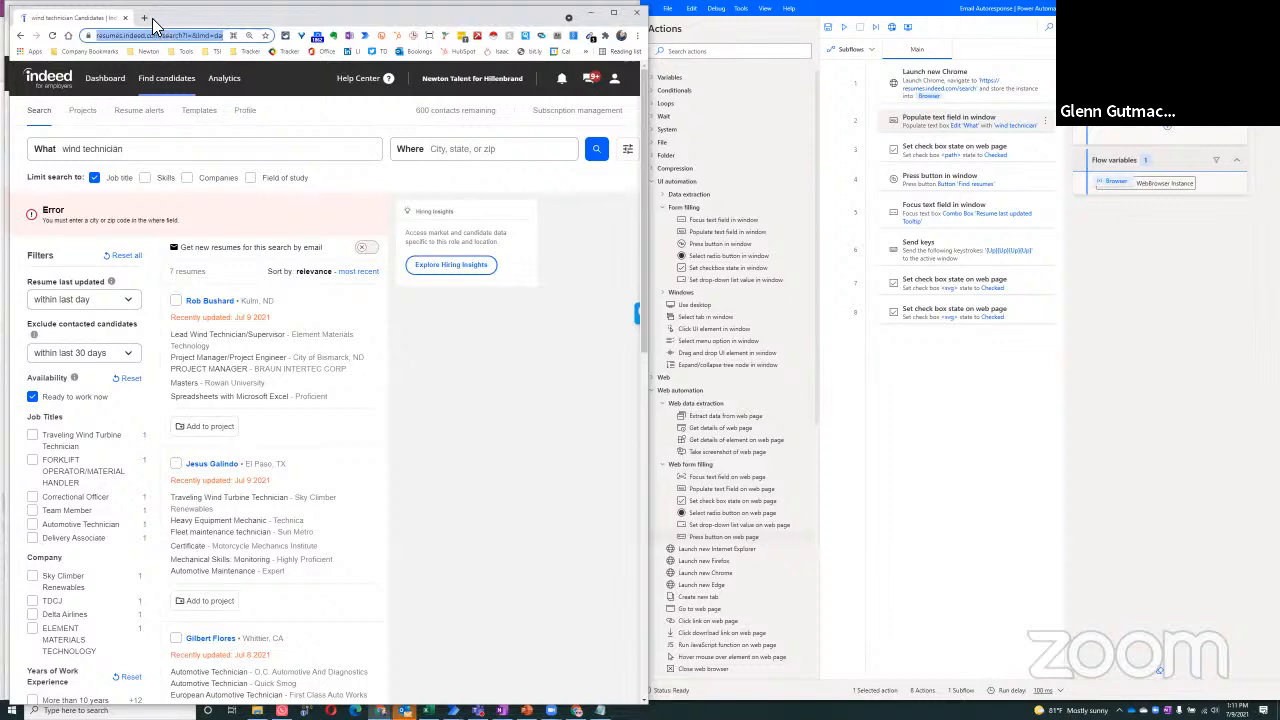
pyautogui.click(144, 18)
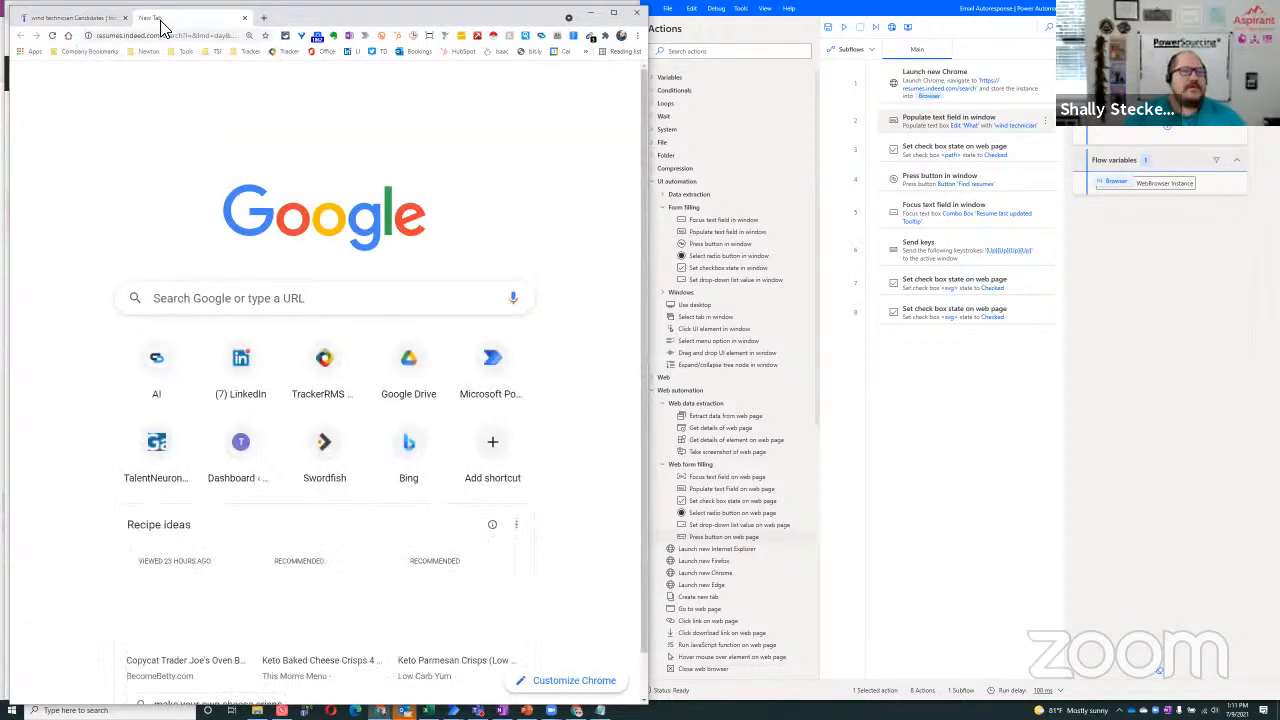
pyautogui.press('Return')
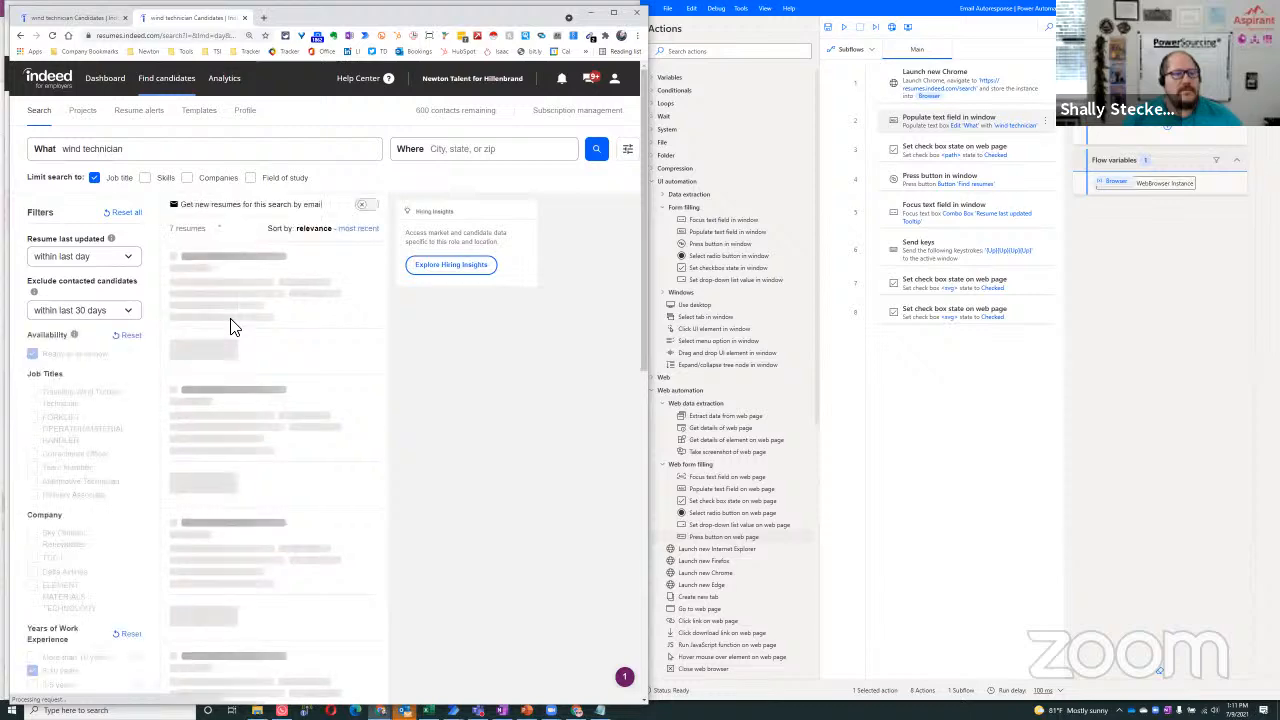
# Open DevTools with Ctrl+Shift+I to inspect the Add to project button.
pyautogui.rightClick(206, 382)
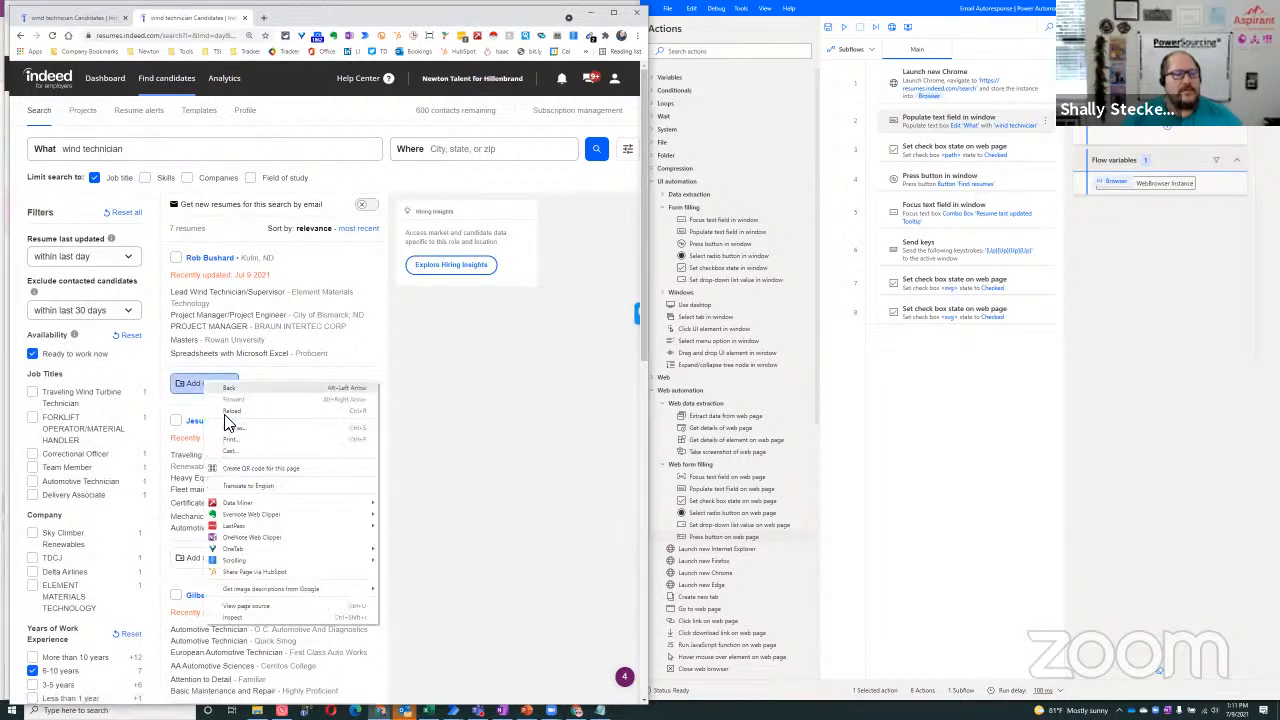
pyautogui.press('Escape')
pyautogui.click(340, 530)
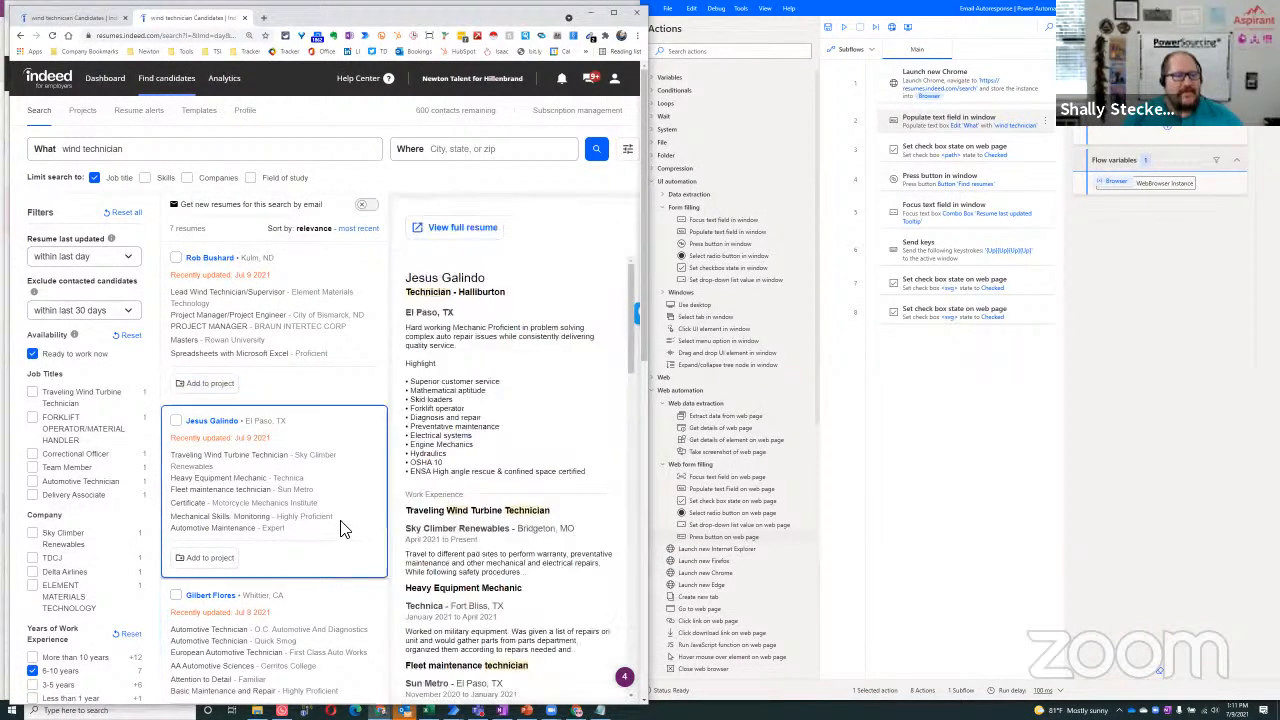
pyautogui.hotkey('ctrl', 'shift', 'i')
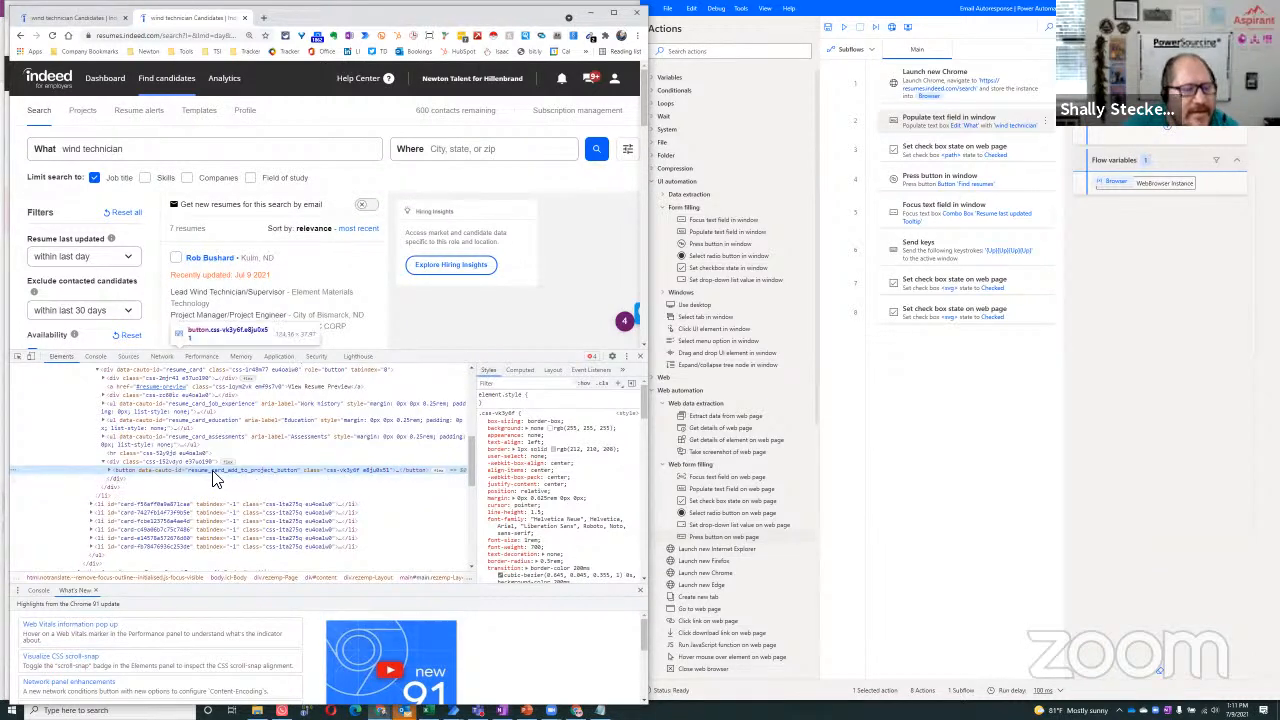
# Expand the Add to project button node to reveal its resume_card_add_to_project_button id, then bring up the Facebook window.
pyautogui.click(118, 476)
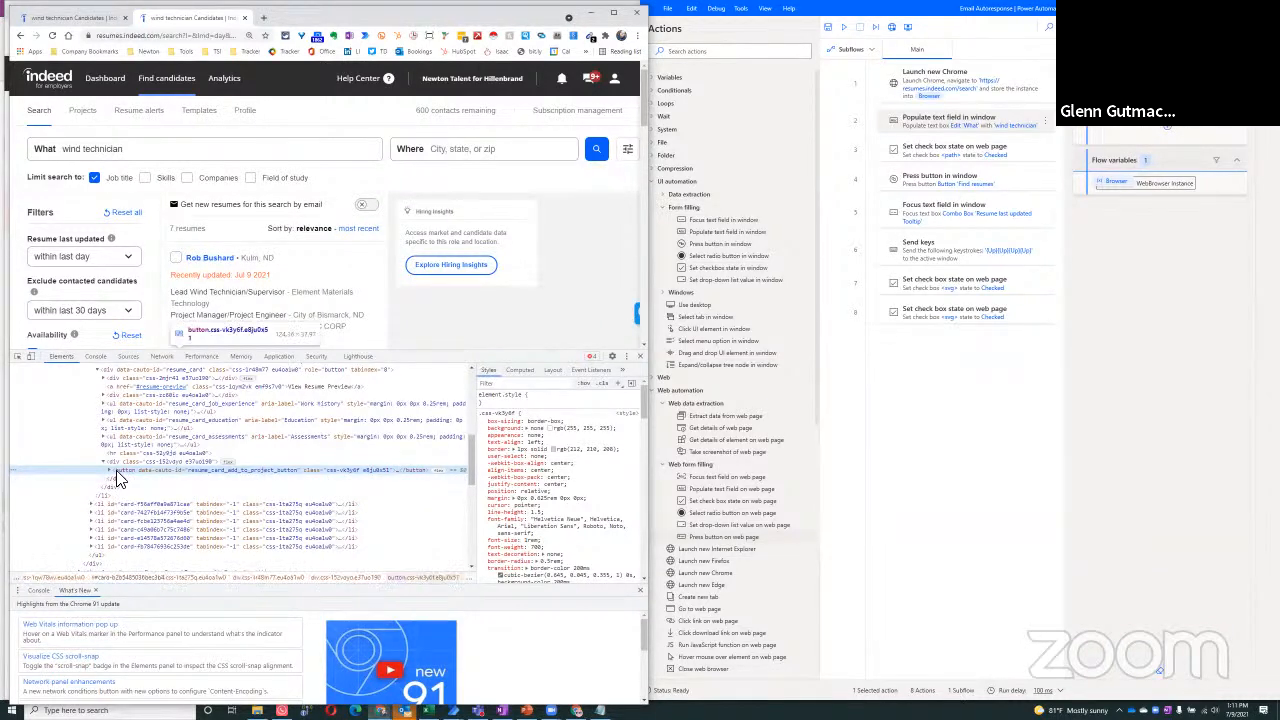
pyautogui.click(108, 468)
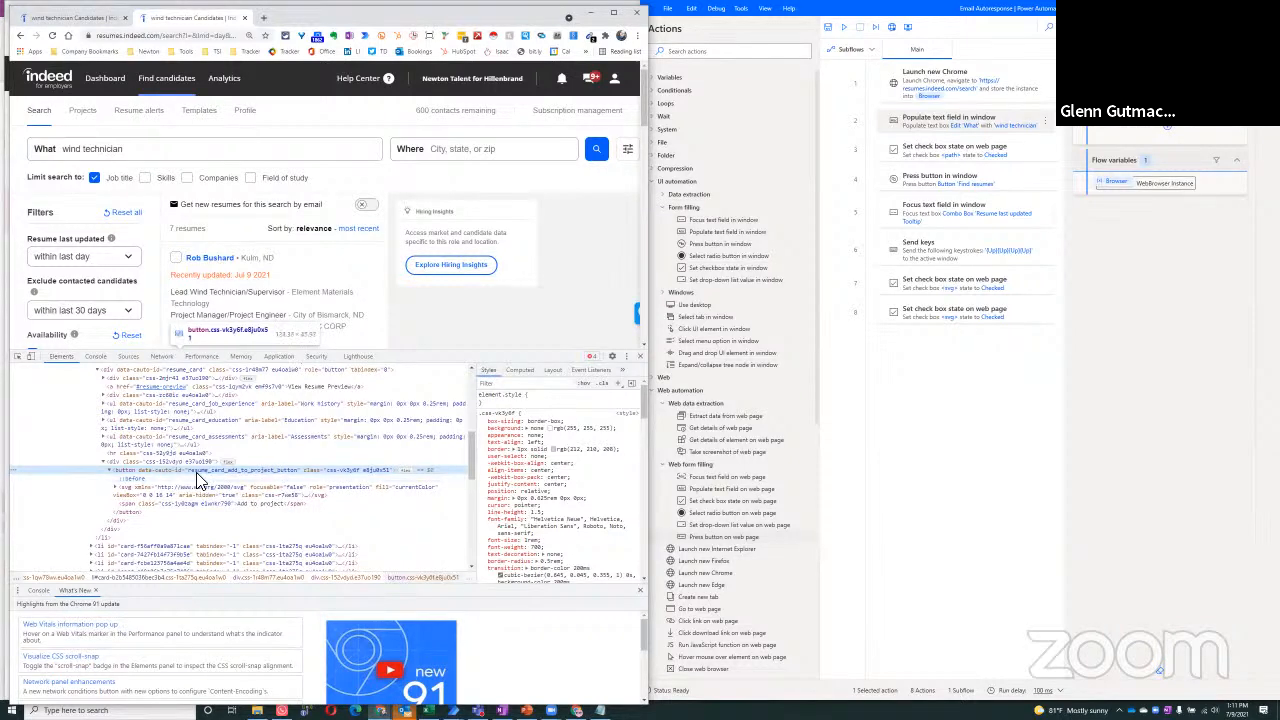
pyautogui.doubleClick(192, 470)
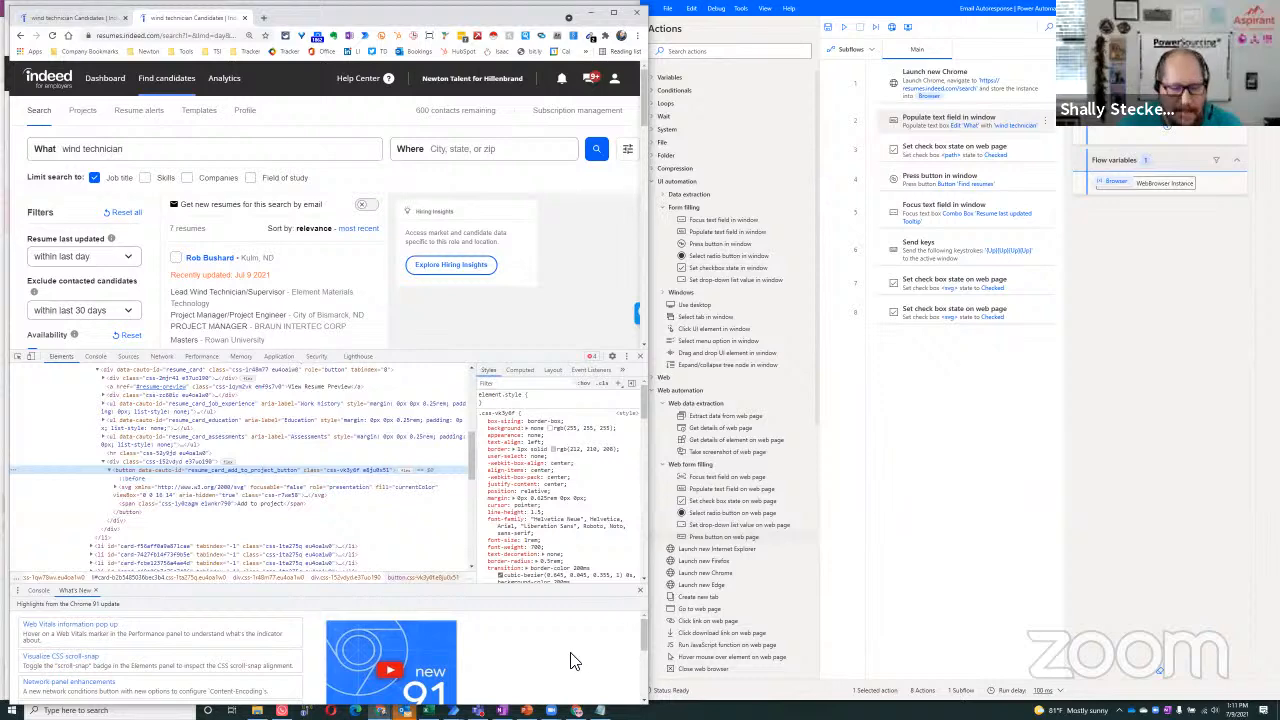
pyautogui.click(576, 710)
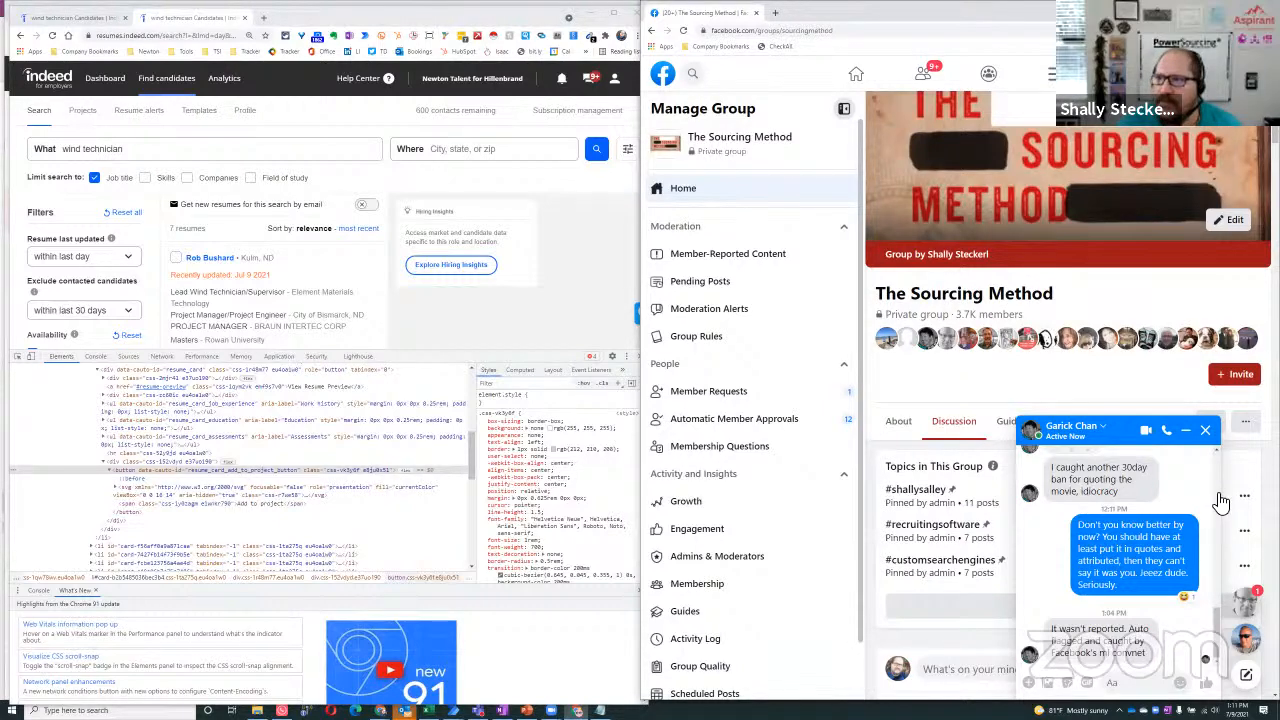
# Close the current Facebook chat and open a colleague's Messenger conversation.
pyautogui.click(1072, 426)
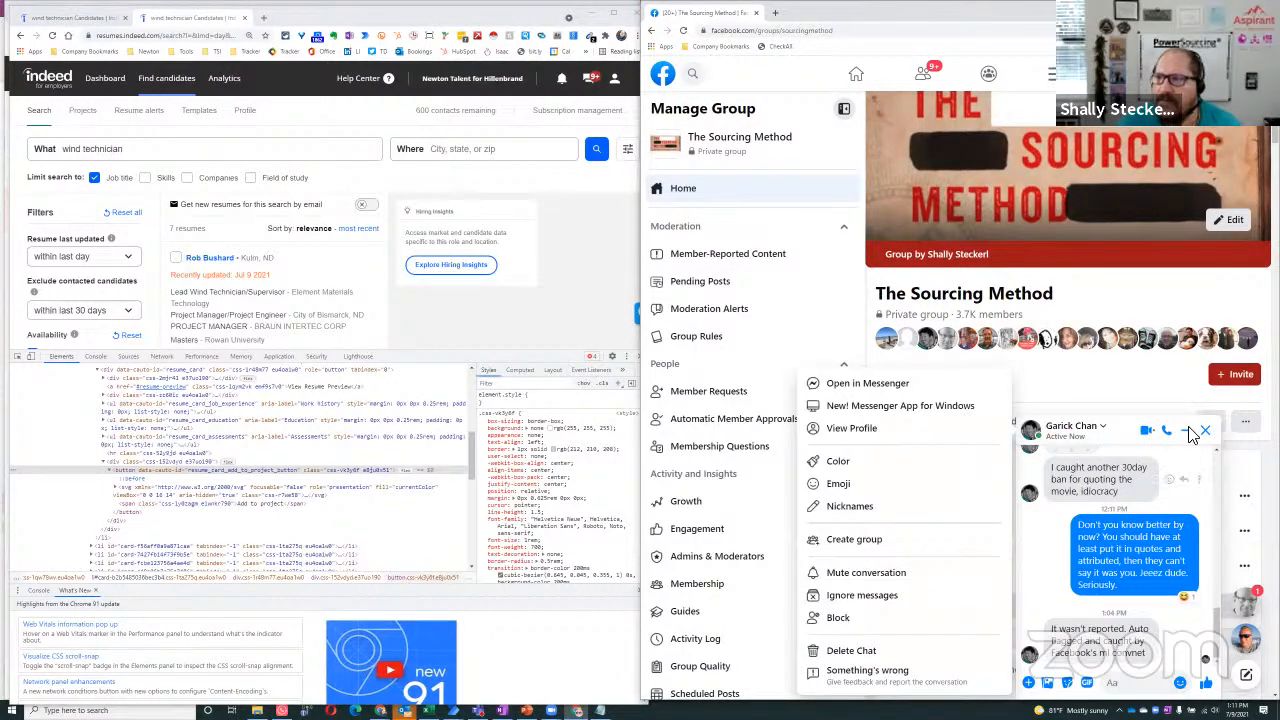
pyautogui.click(1186, 430)
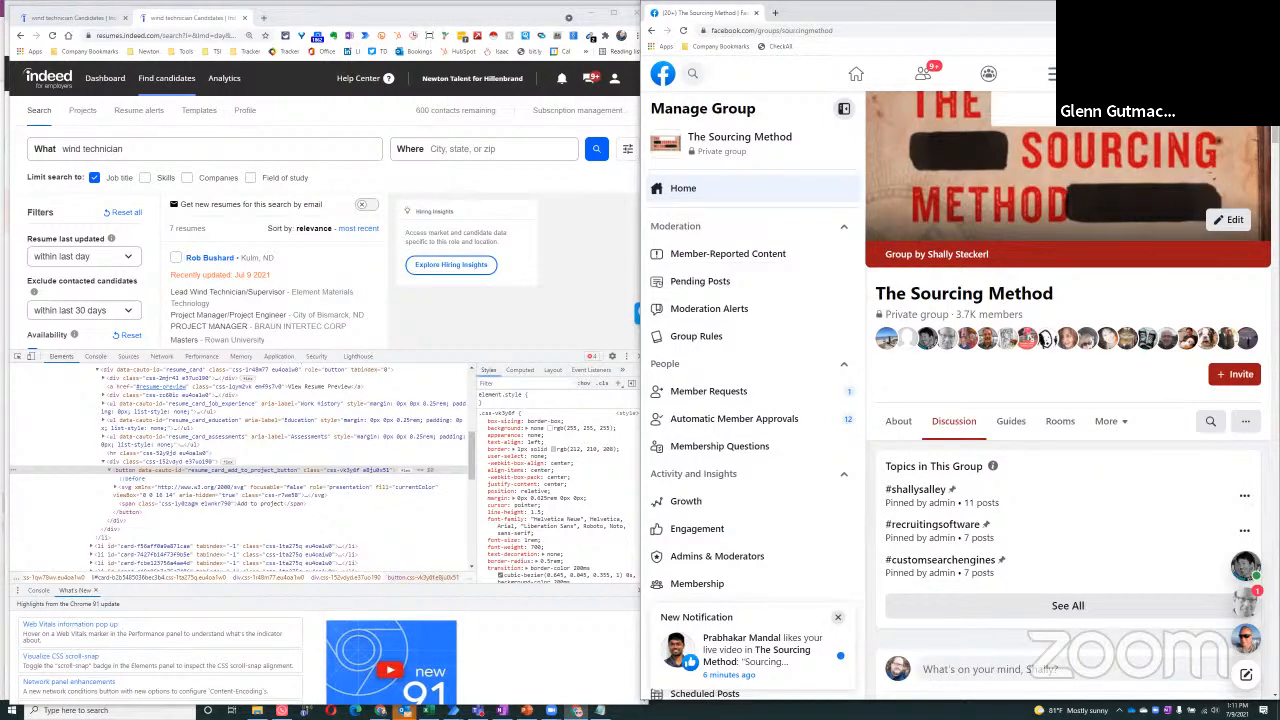
pyautogui.click(1186, 74)
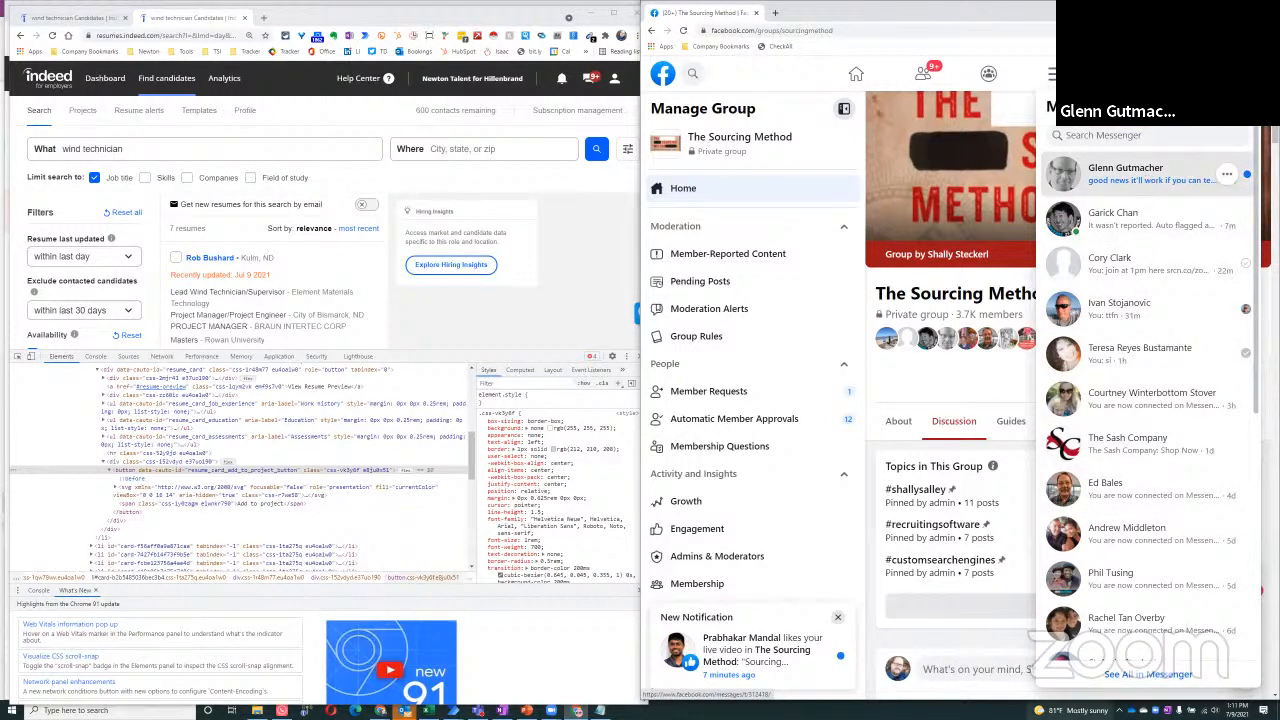
pyautogui.click(1140, 176)
# Select the resume_card_add_to_project_button ID in the last message, minimize the chat, and return to Power Automate.
pyautogui.tripleClick(1078, 646)
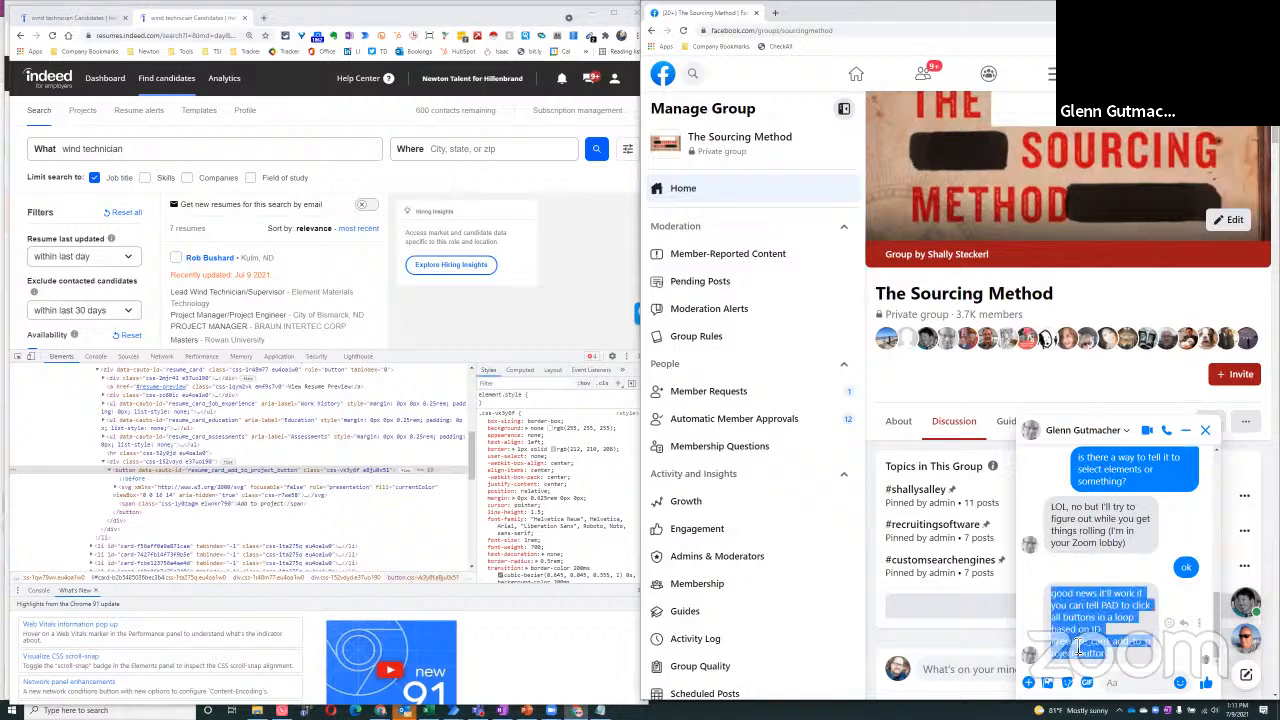
pyautogui.click(1078, 647)
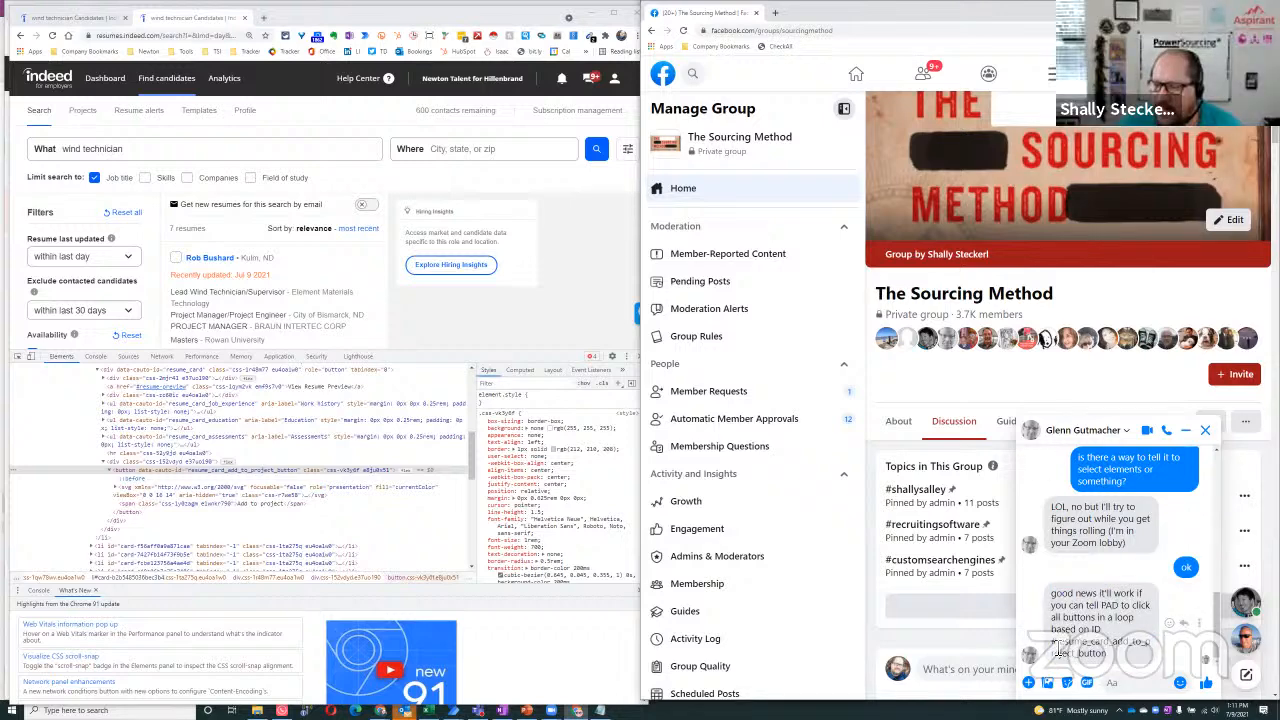
pyautogui.doubleClick(1112, 642)
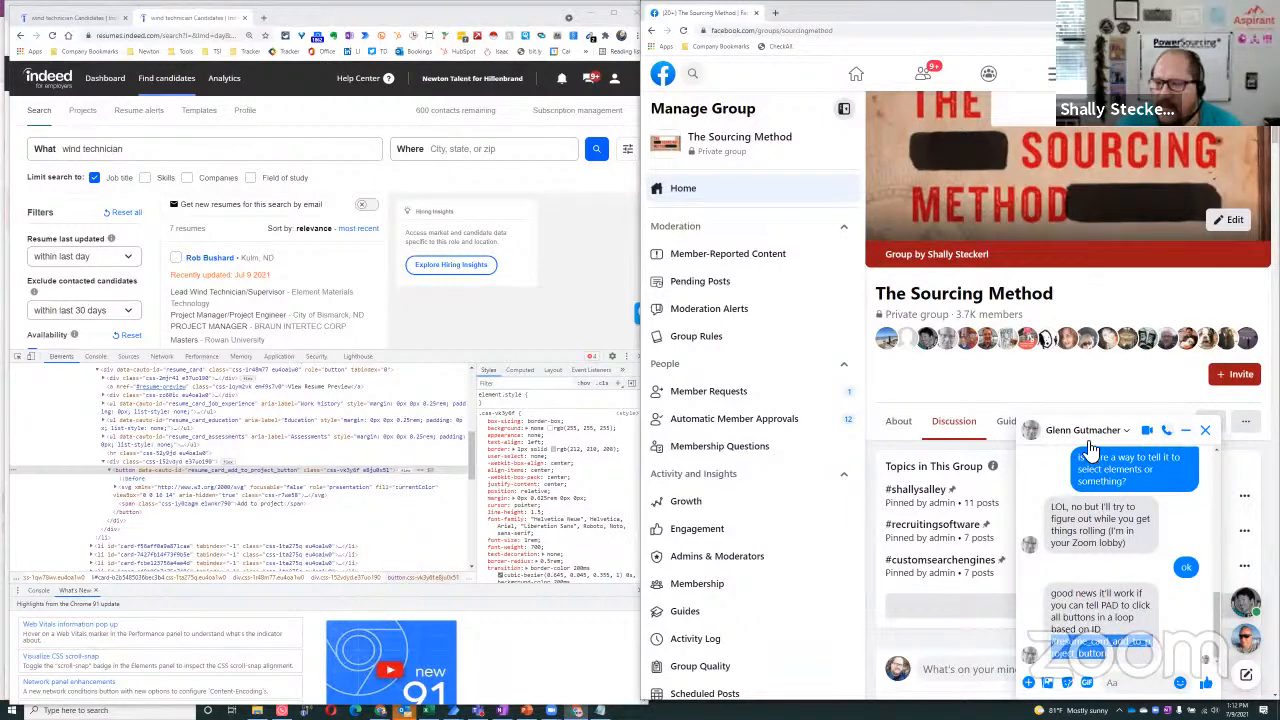
pyautogui.click(1185, 430)
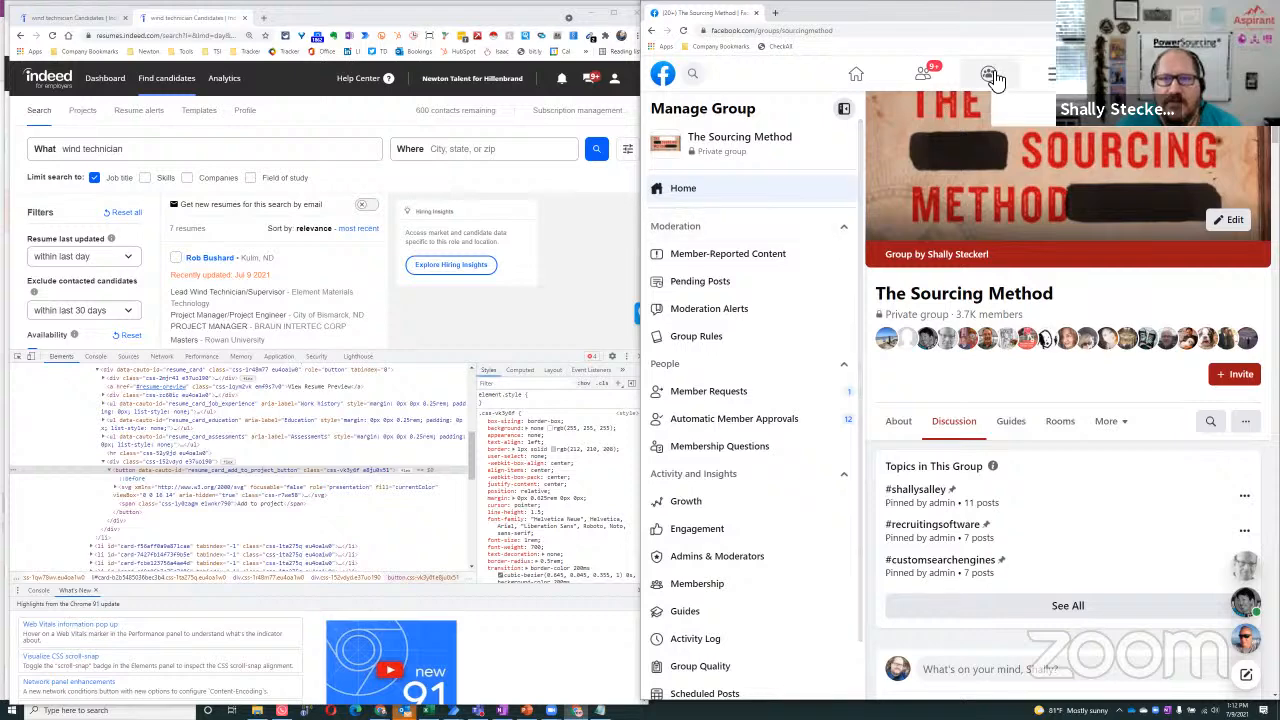
pyautogui.hotkey('alt', 'Tab')
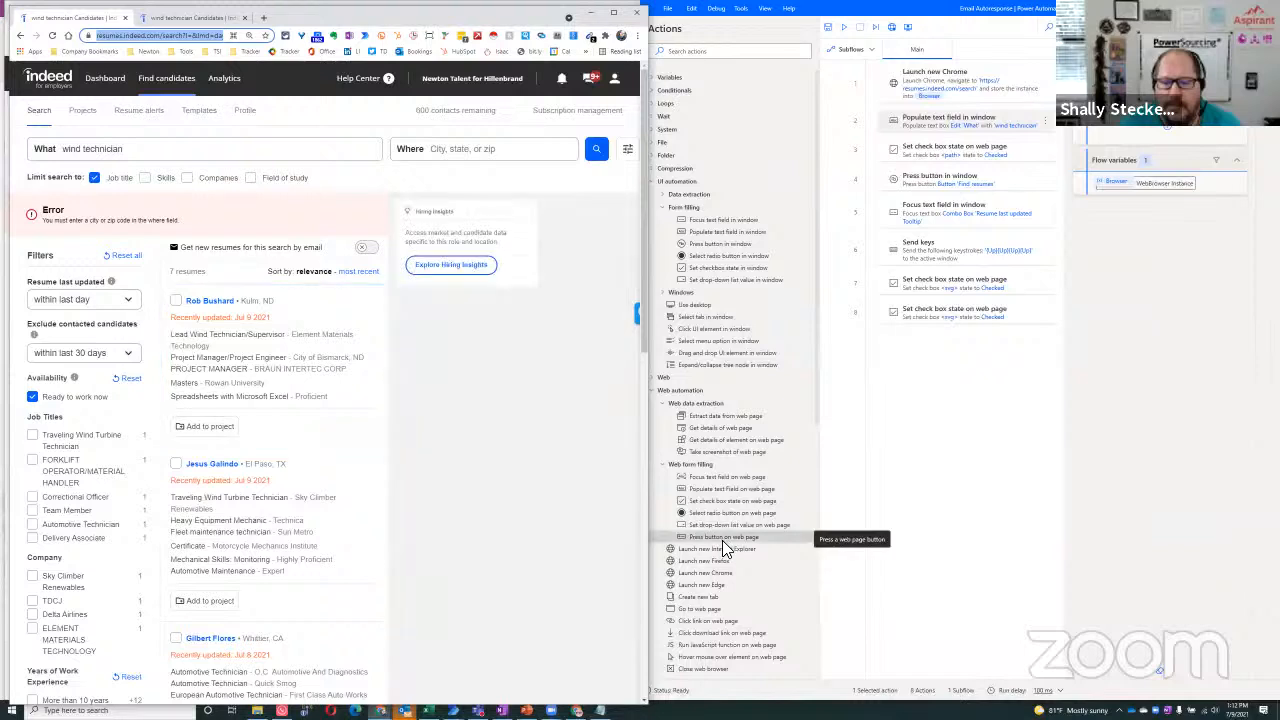
# Place a Press button on web page action below step 8 and start adding a new UI element.
pyautogui.click(724, 539)
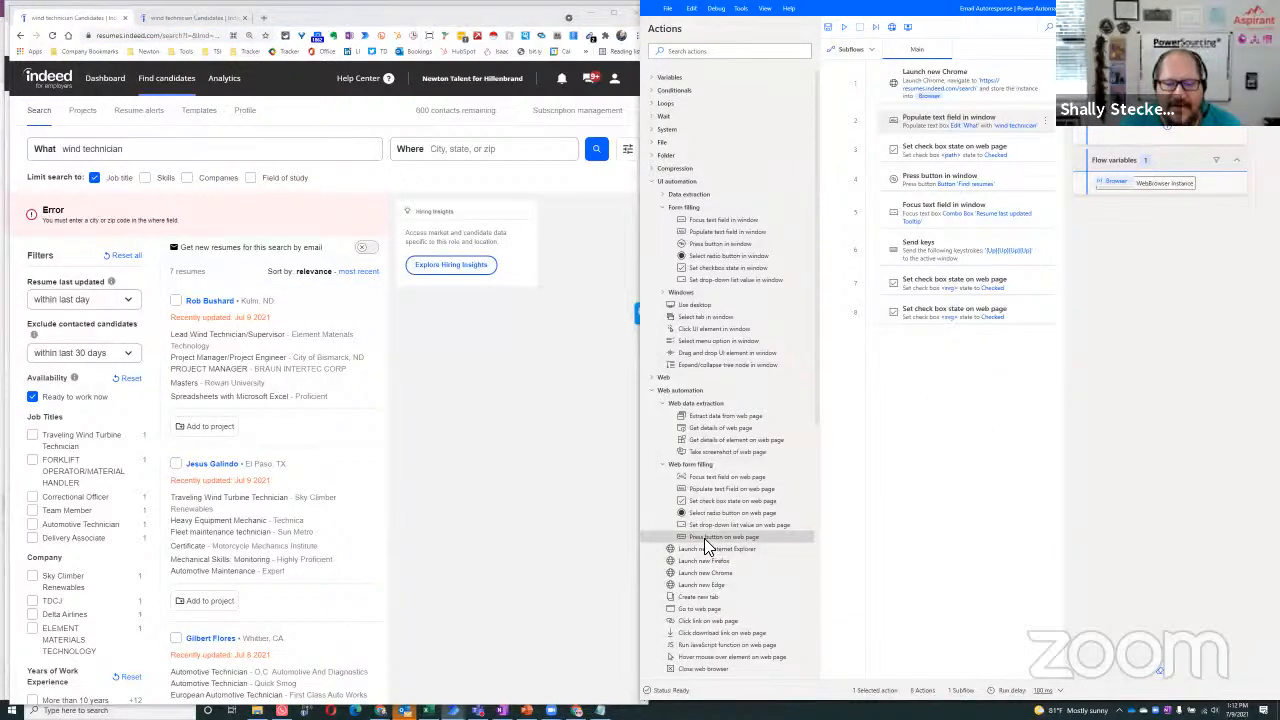
pyautogui.moveTo(703, 537); pyautogui.dragTo(952, 380)
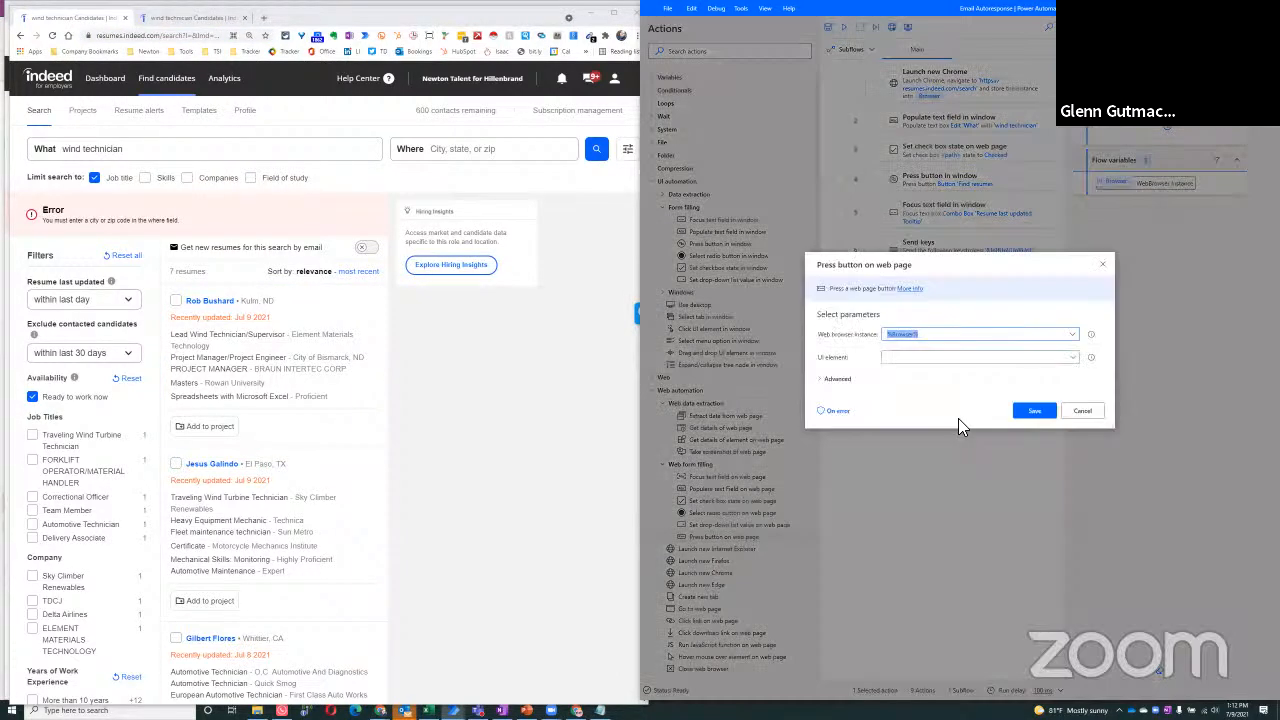
pyautogui.click(922, 360)
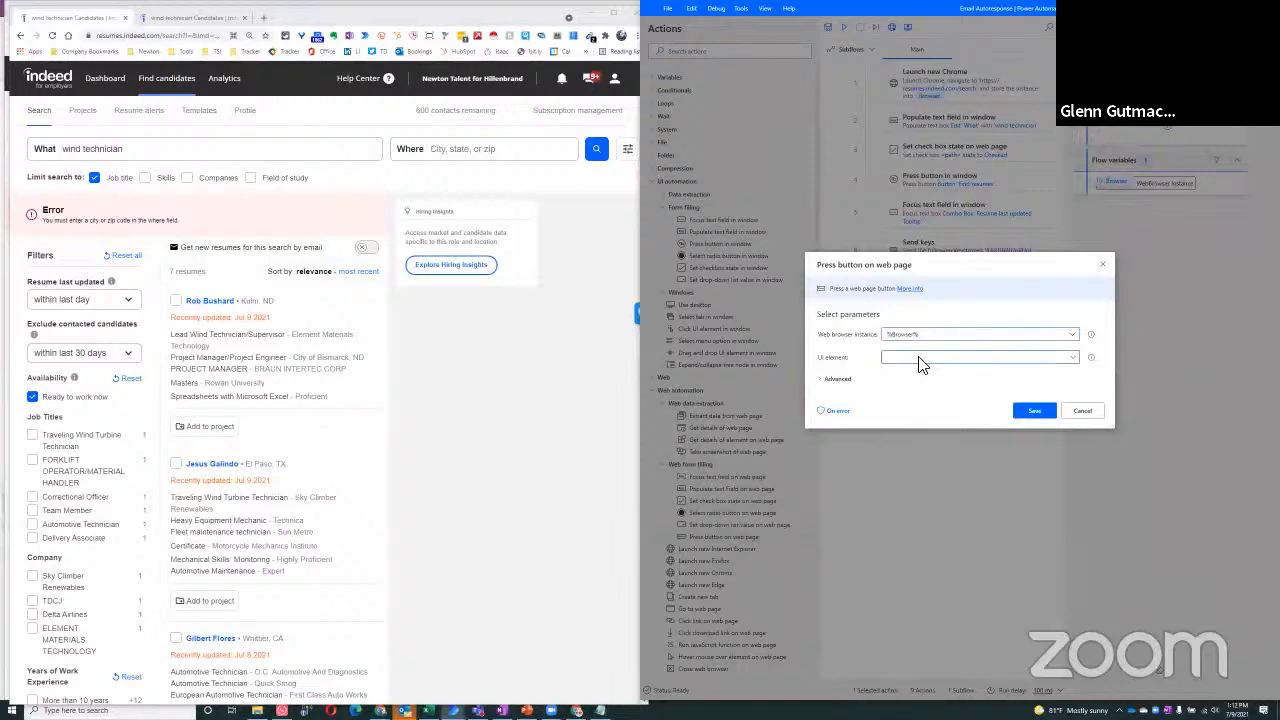
pyautogui.click(1070, 360)
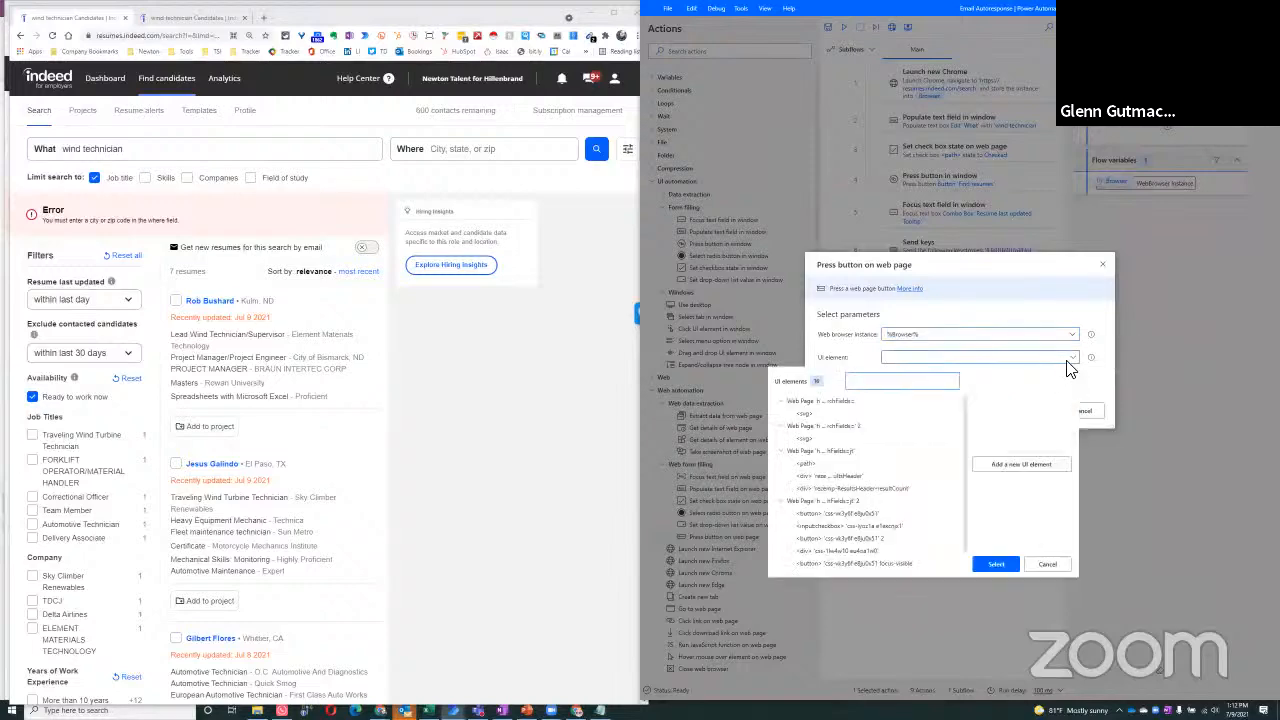
pyautogui.click(1010, 462)
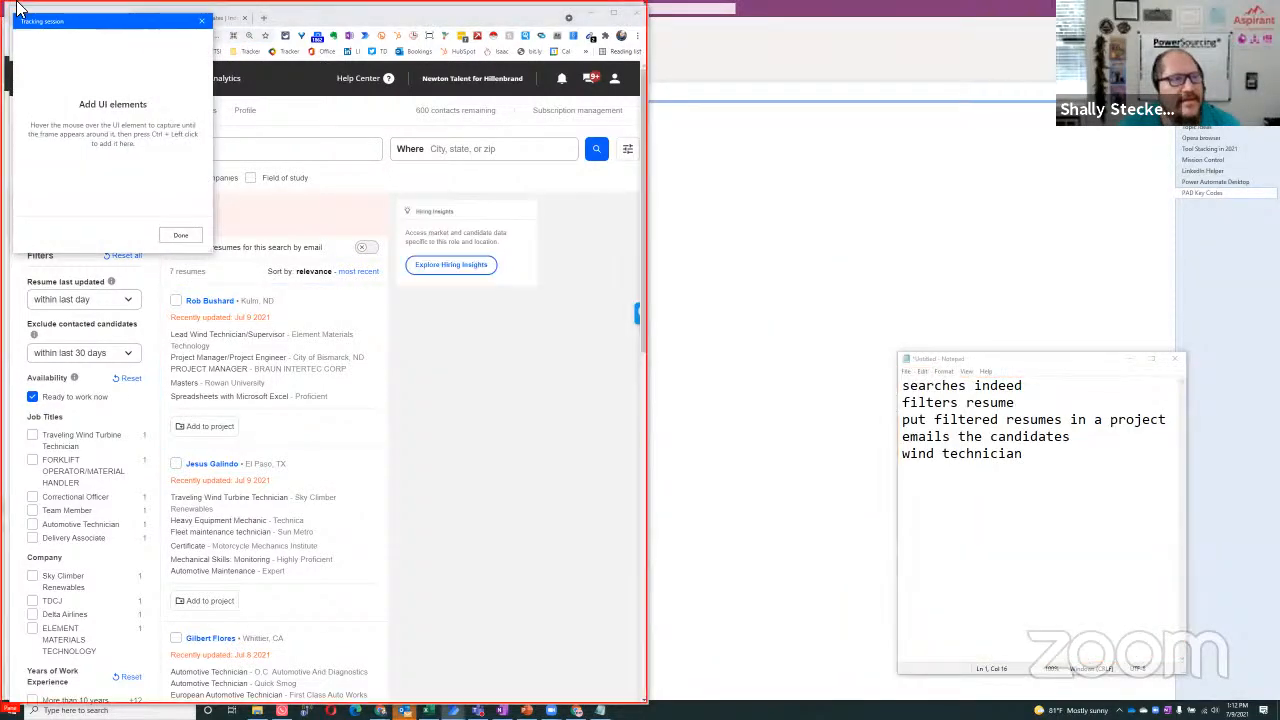
# Capture the first resume card's Add to project button and finish with Done.
pyautogui.click(228, 424)
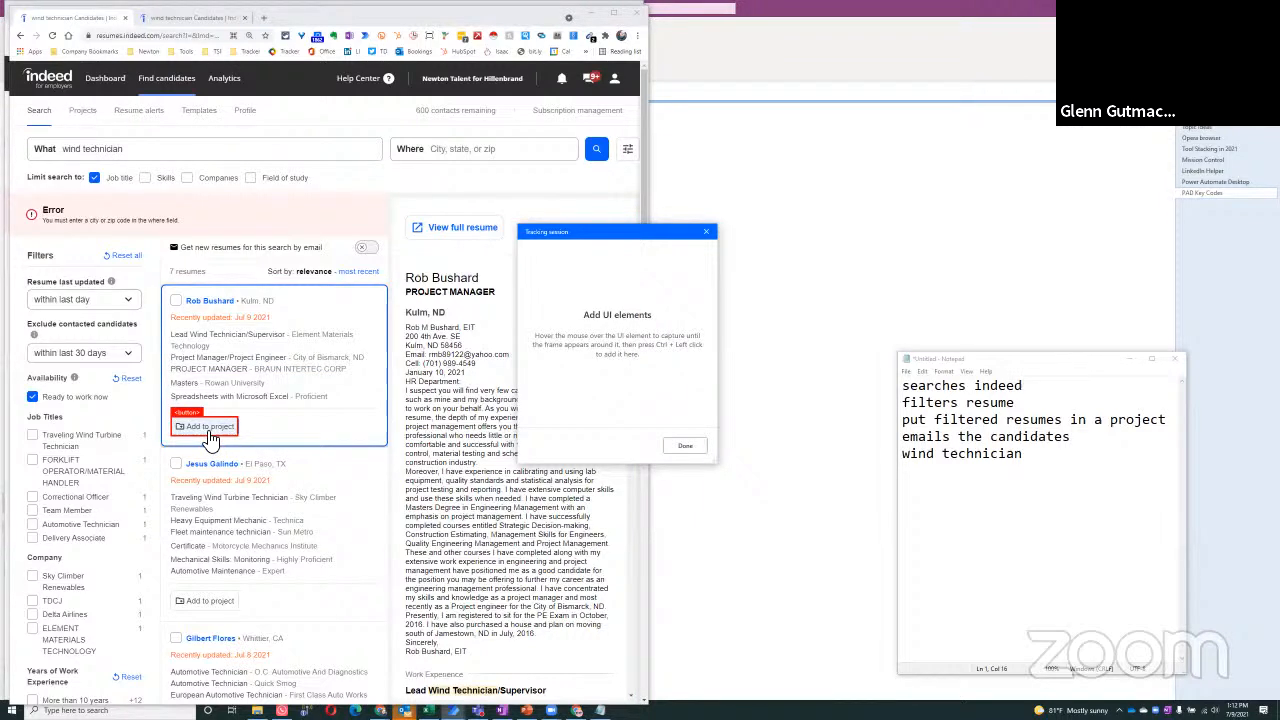
pyautogui.keyDown('ctrl'); pyautogui.click(208, 430); pyautogui.keyUp('ctrl')
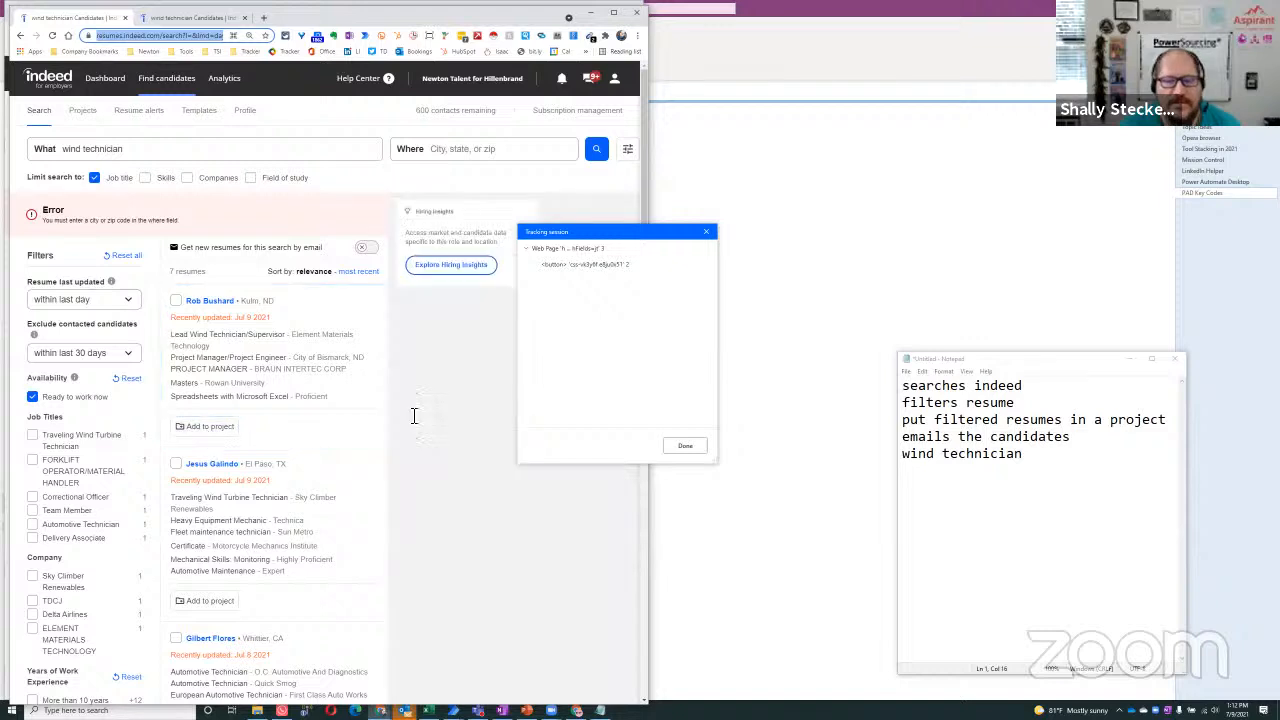
pyautogui.click(614, 265)
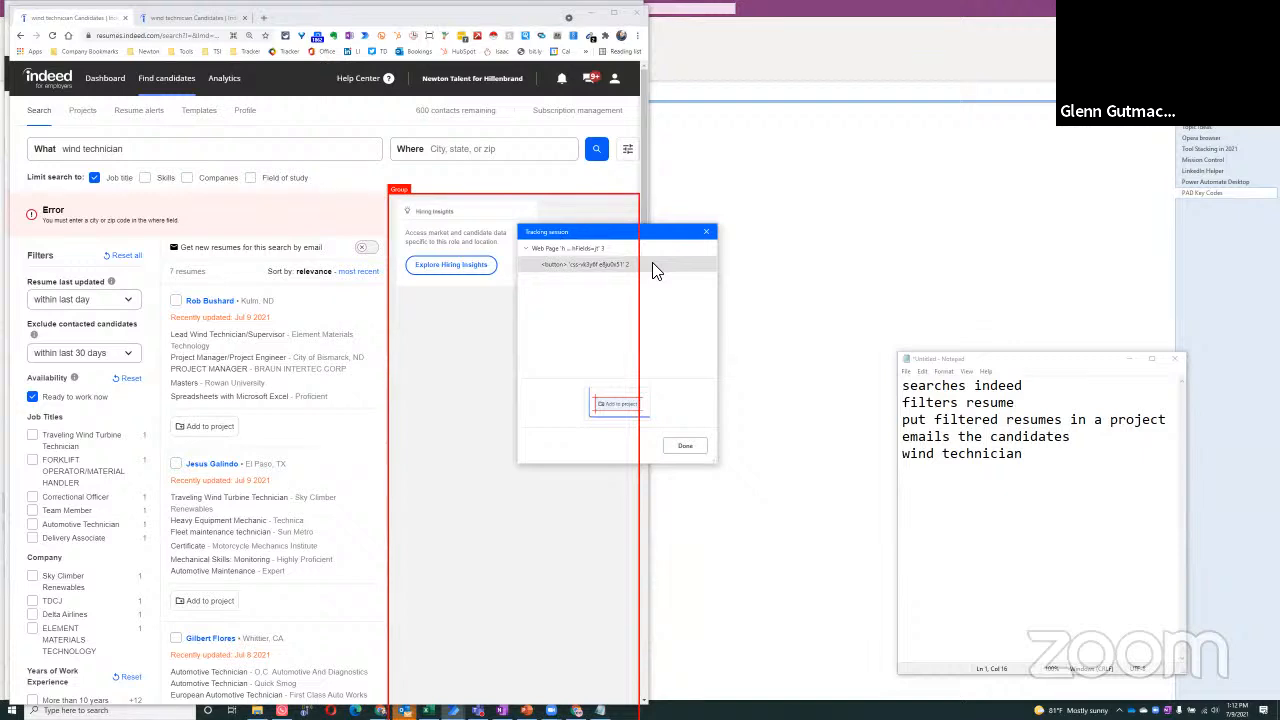
pyautogui.moveTo(668, 240); pyautogui.dragTo(592, 420)
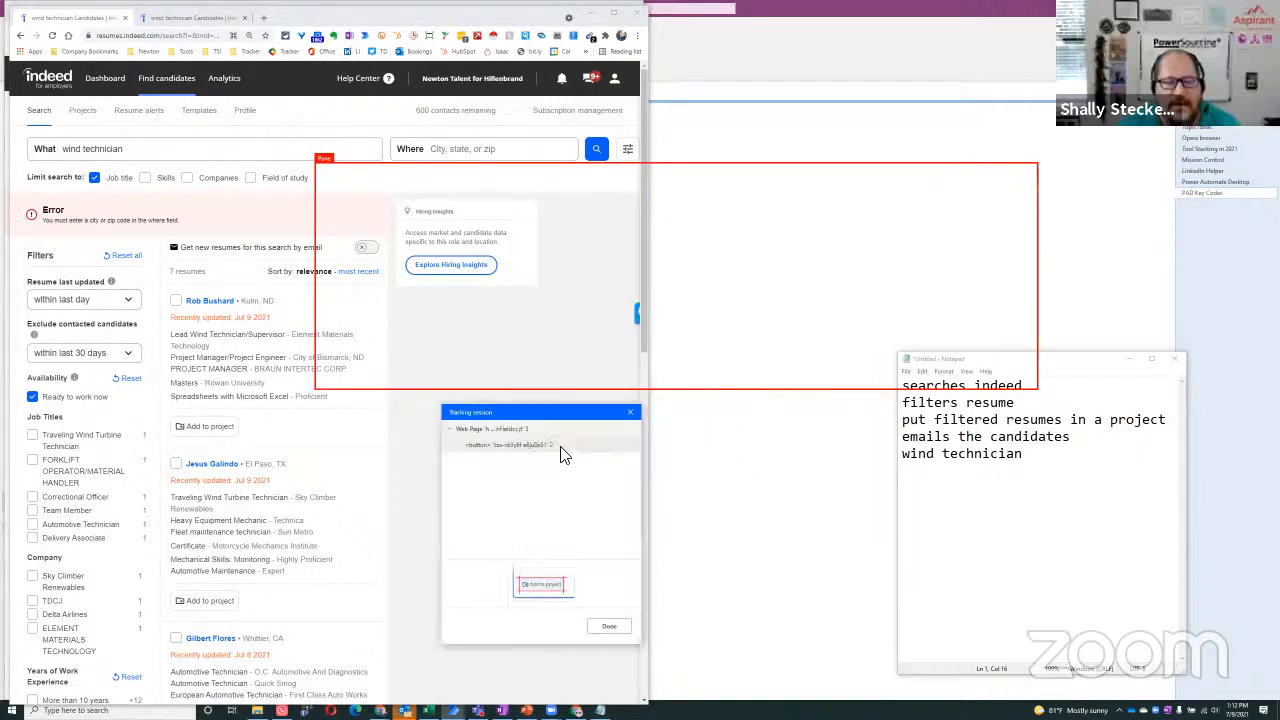
pyautogui.click(608, 627)
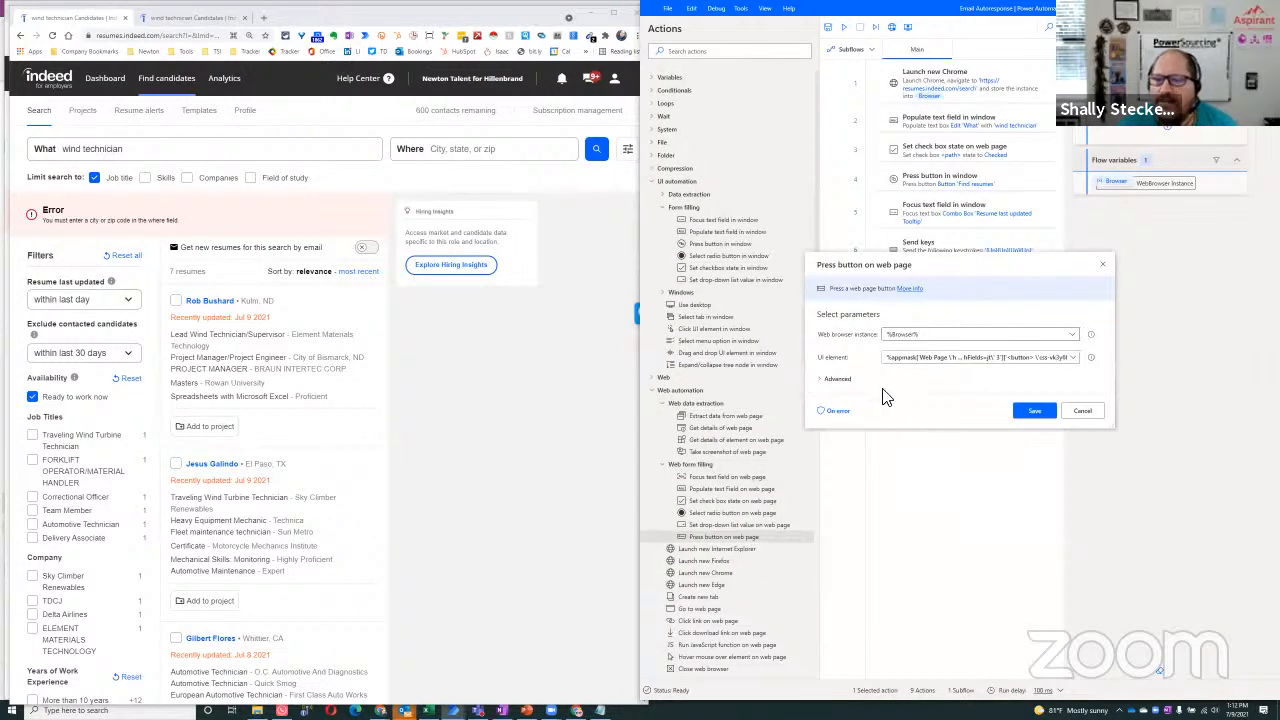
# Move the press-button dialog left and browse its advanced options and UI element list, picking the second matching button.
pyautogui.click(824, 387)
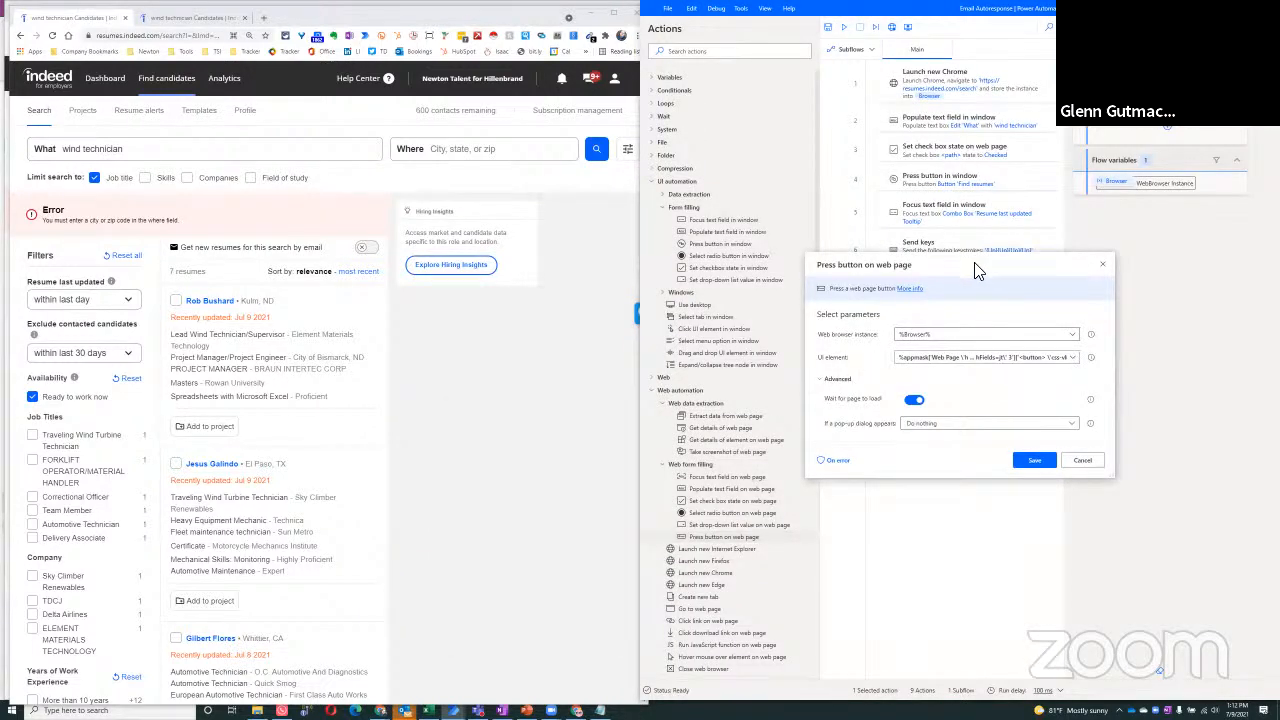
pyautogui.moveTo(982, 268); pyautogui.dragTo(482, 170)
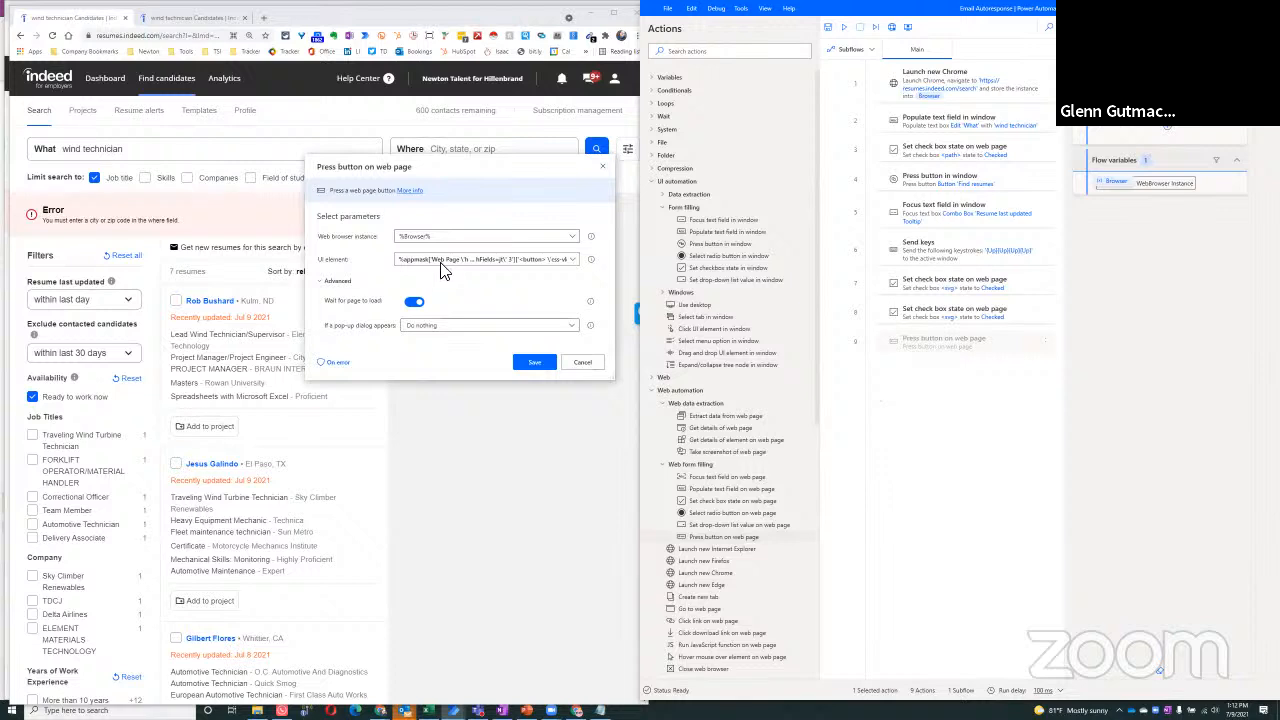
pyautogui.click(325, 283)
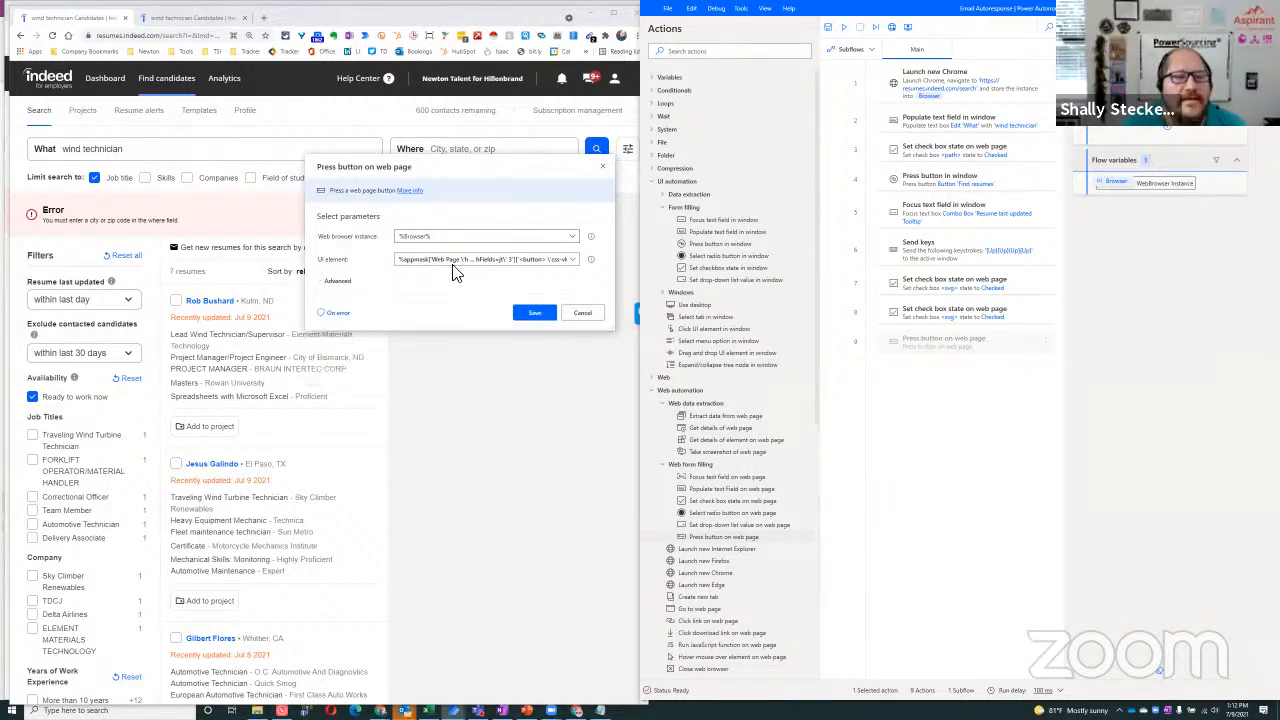
pyautogui.click(570, 260)
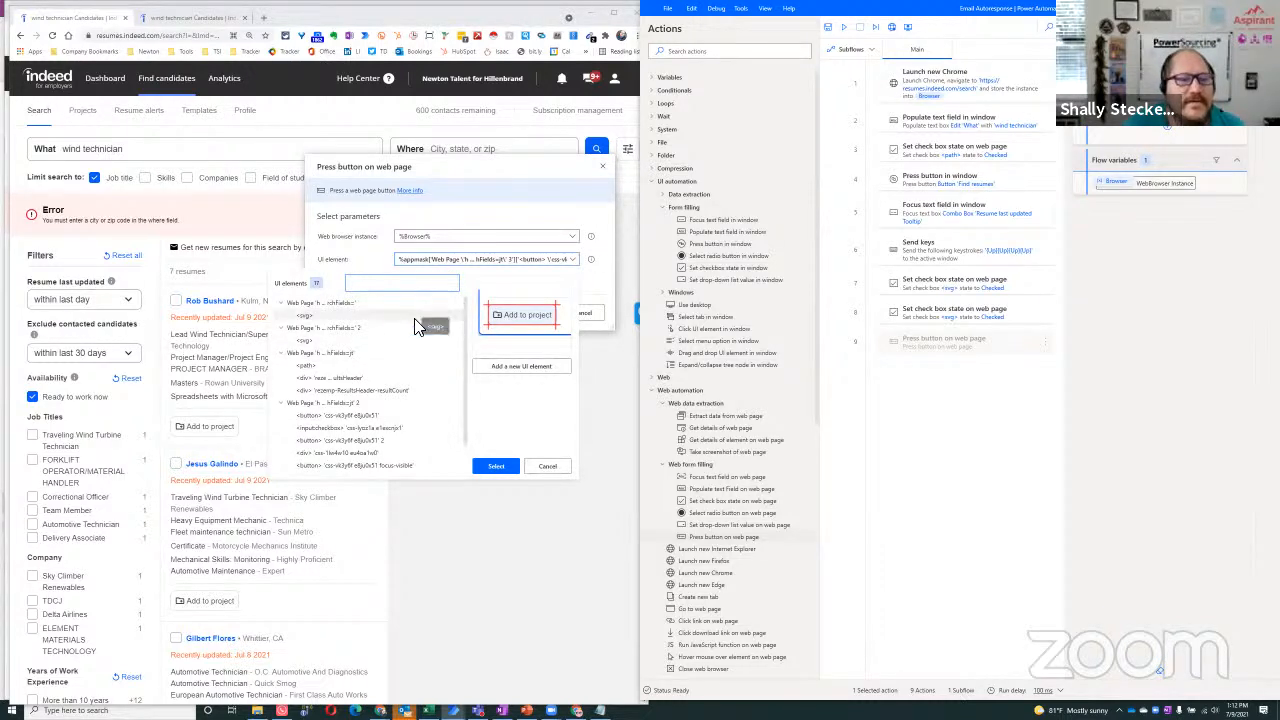
pyautogui.scroll(-1, 344, 414)
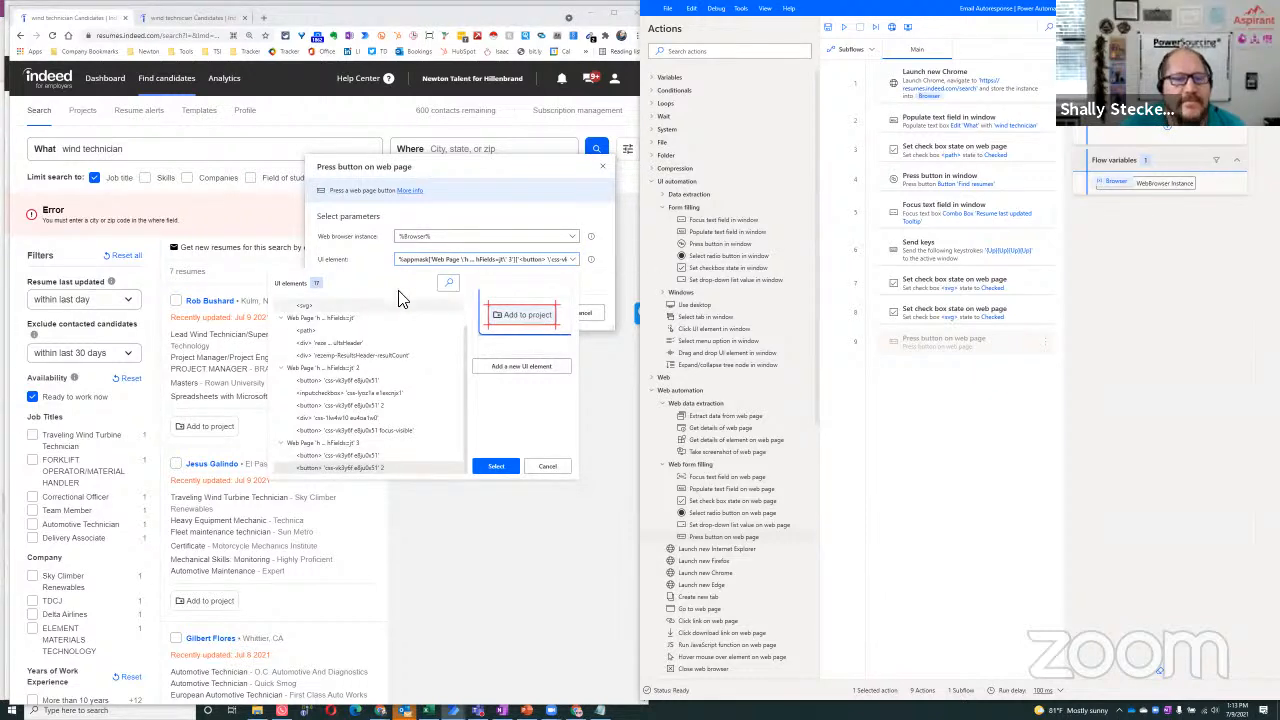
pyautogui.click(448, 283)
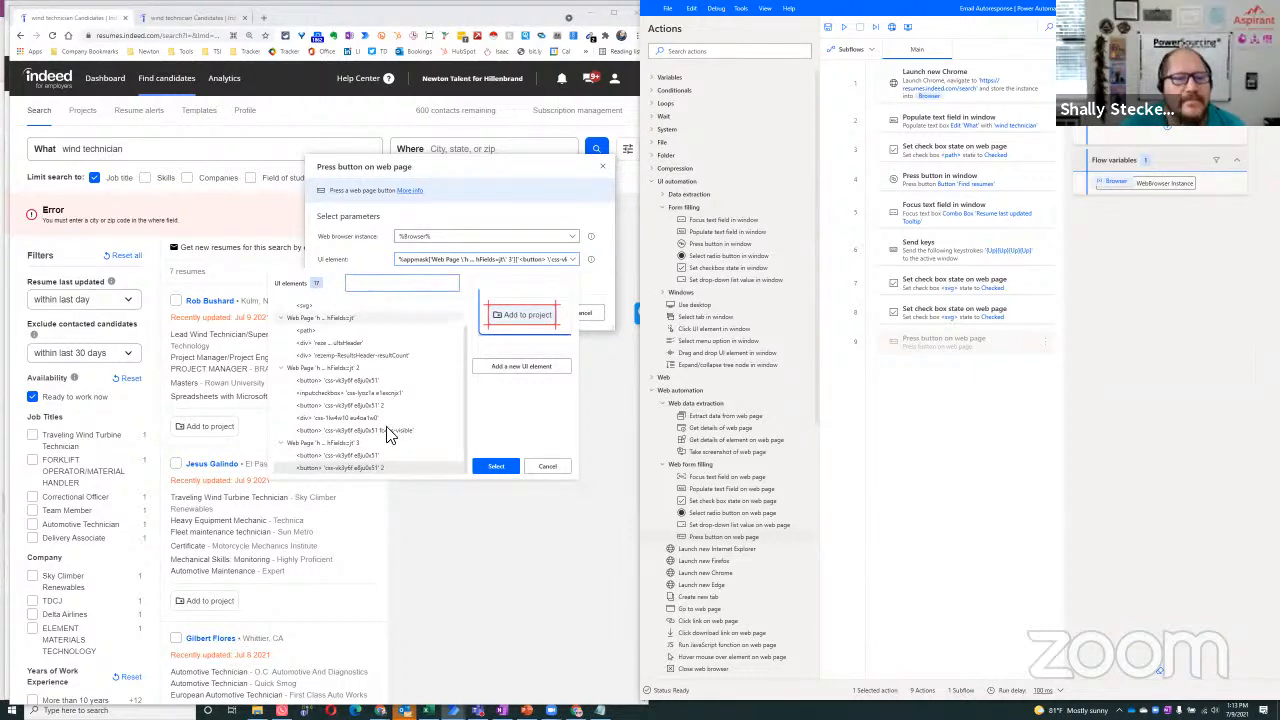
pyautogui.click(362, 470)
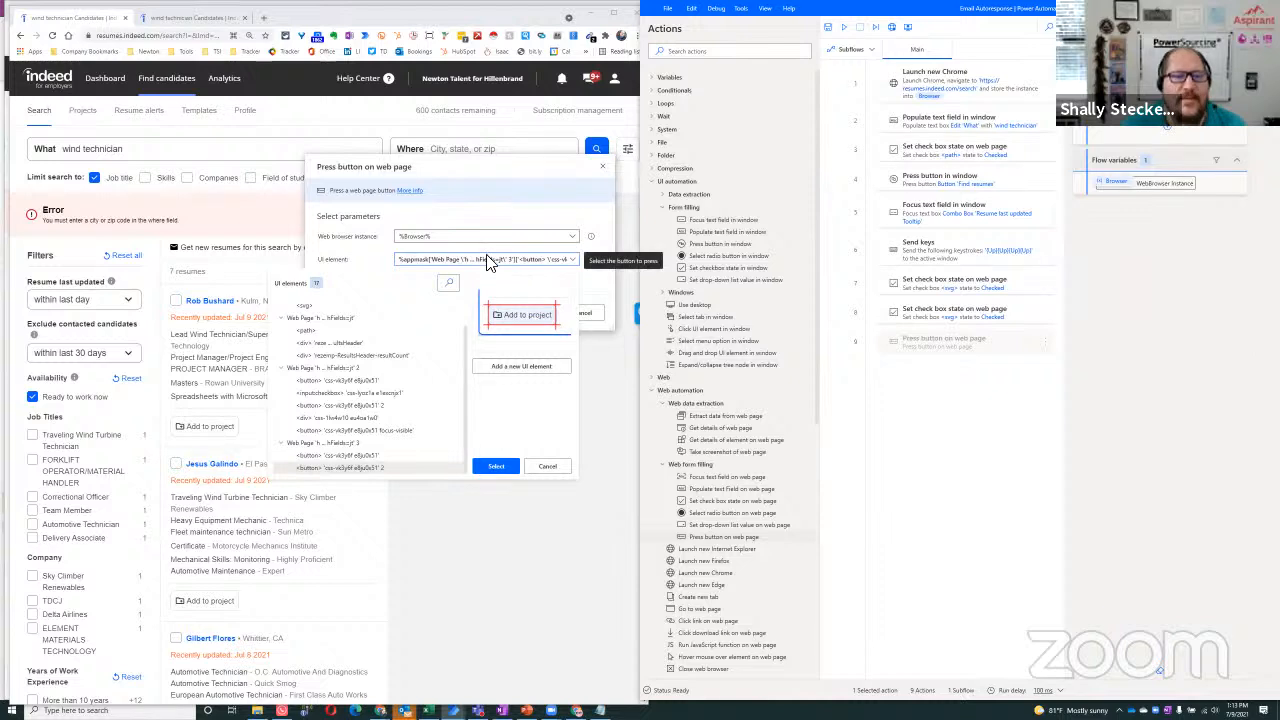
pyautogui.click(555, 260)
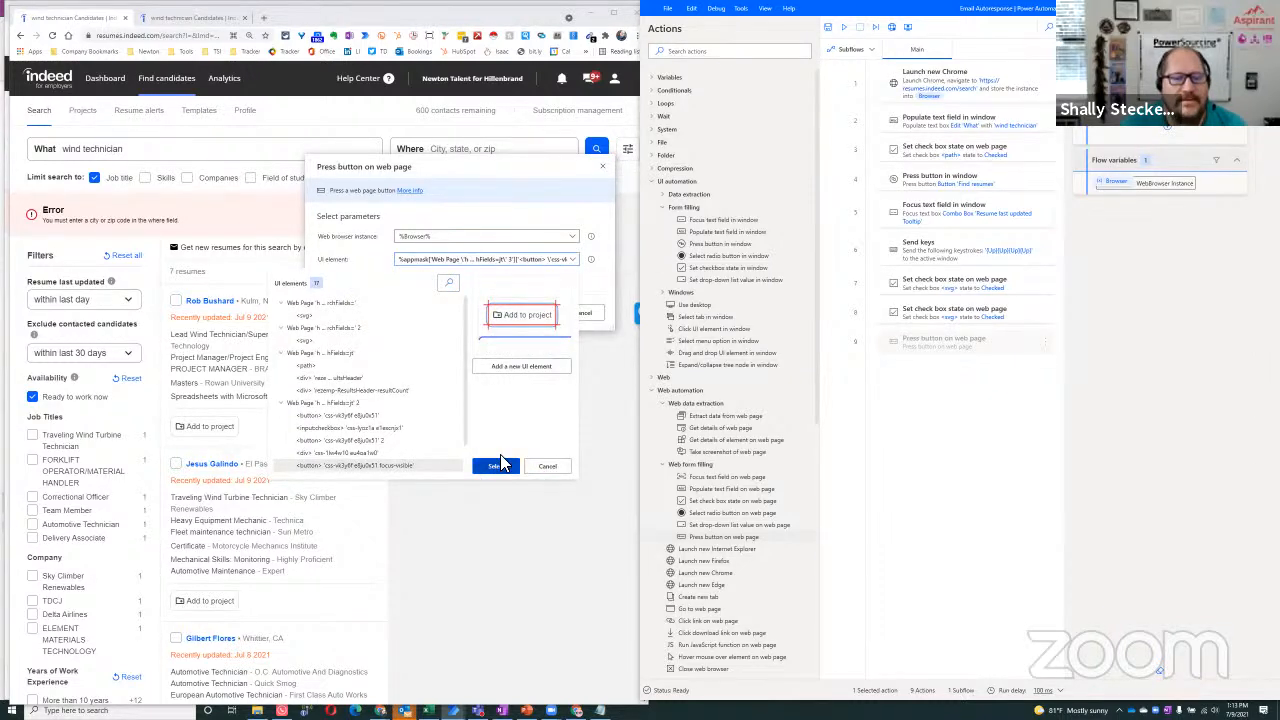
pyautogui.click(497, 465)
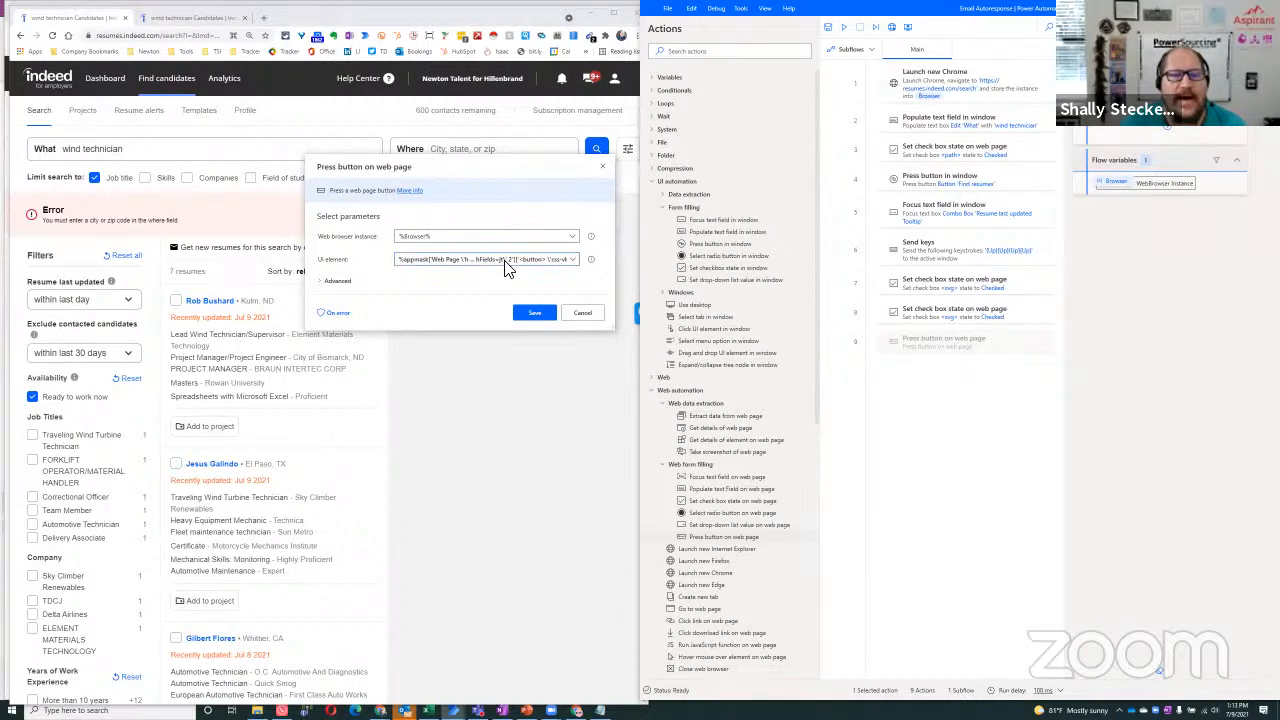
# Recheck the UI element list and advanced options, then cancel the press-button step.
pyautogui.click(505, 262)
pyautogui.click(566, 261)
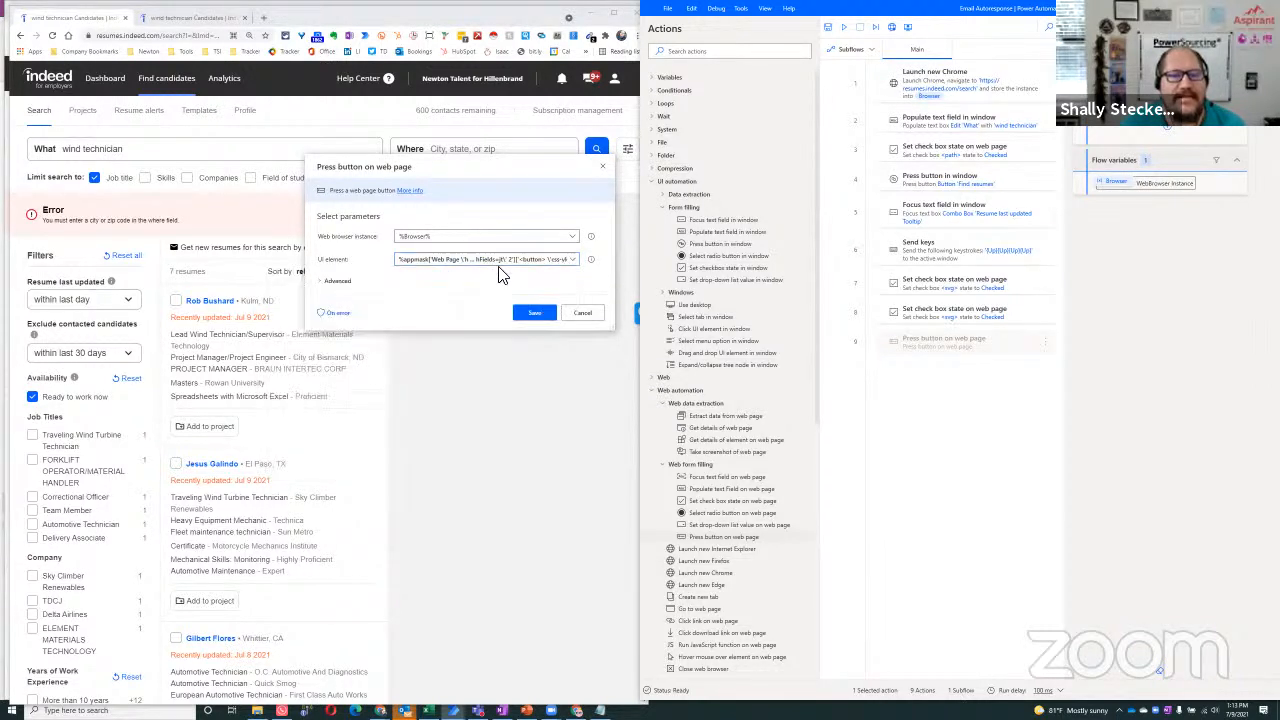
pyautogui.click(320, 281)
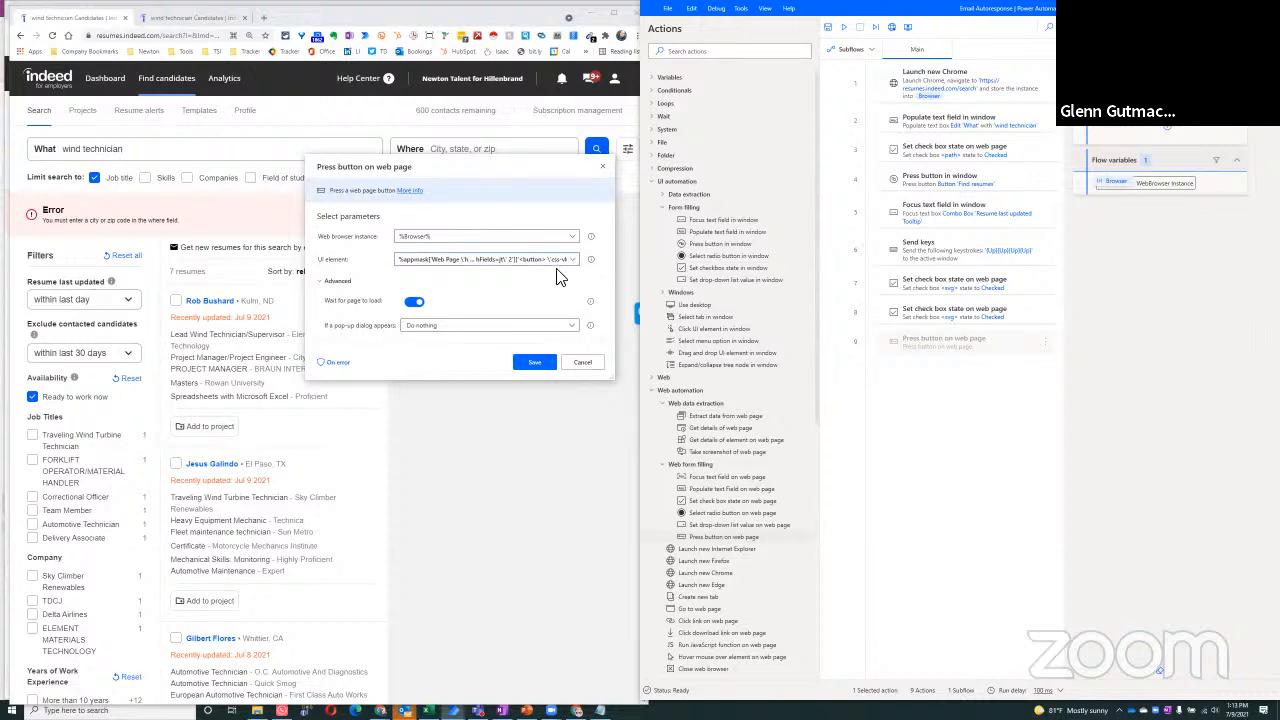
pyautogui.click(214, 440)
pyautogui.click(566, 261)
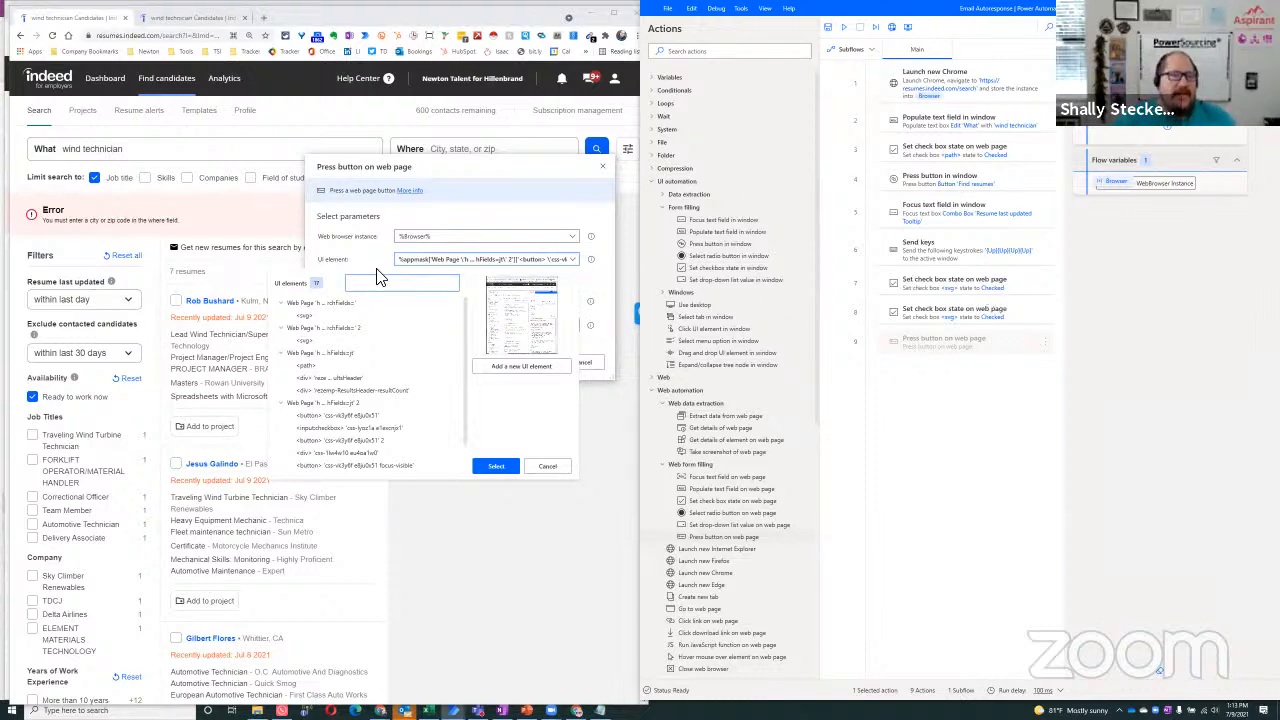
pyautogui.click(545, 468)
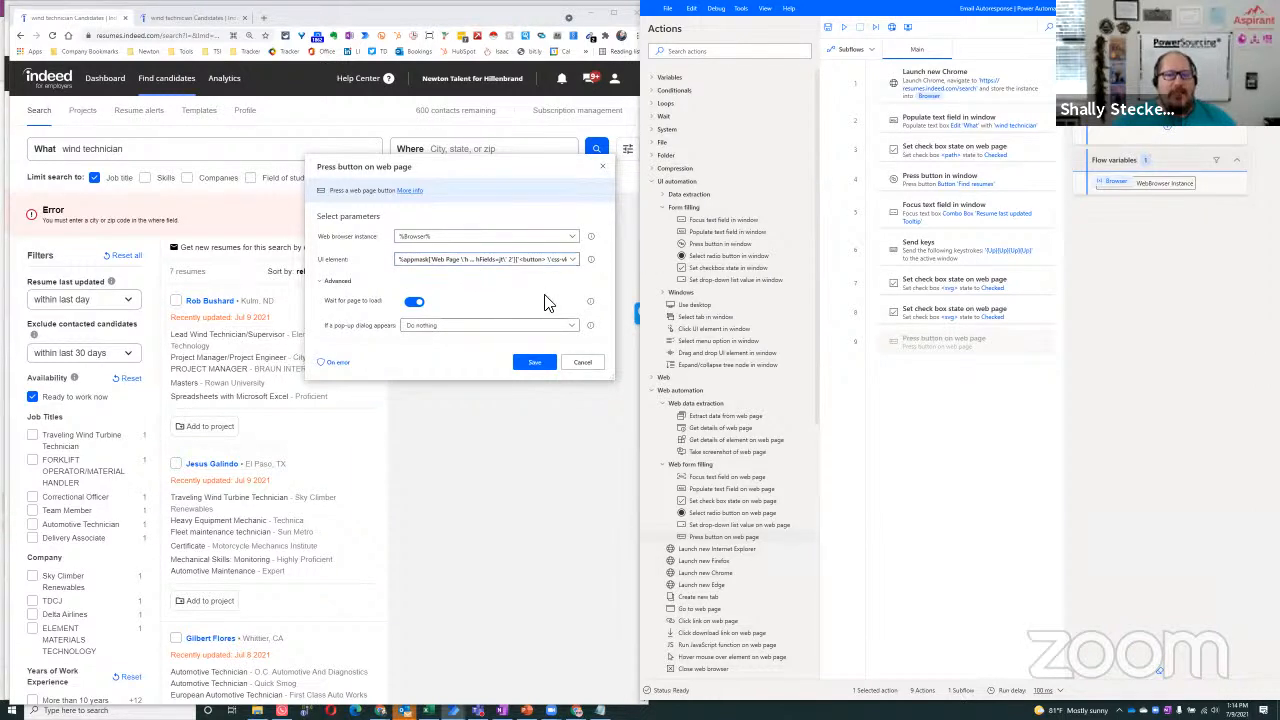
pyautogui.click(584, 362)
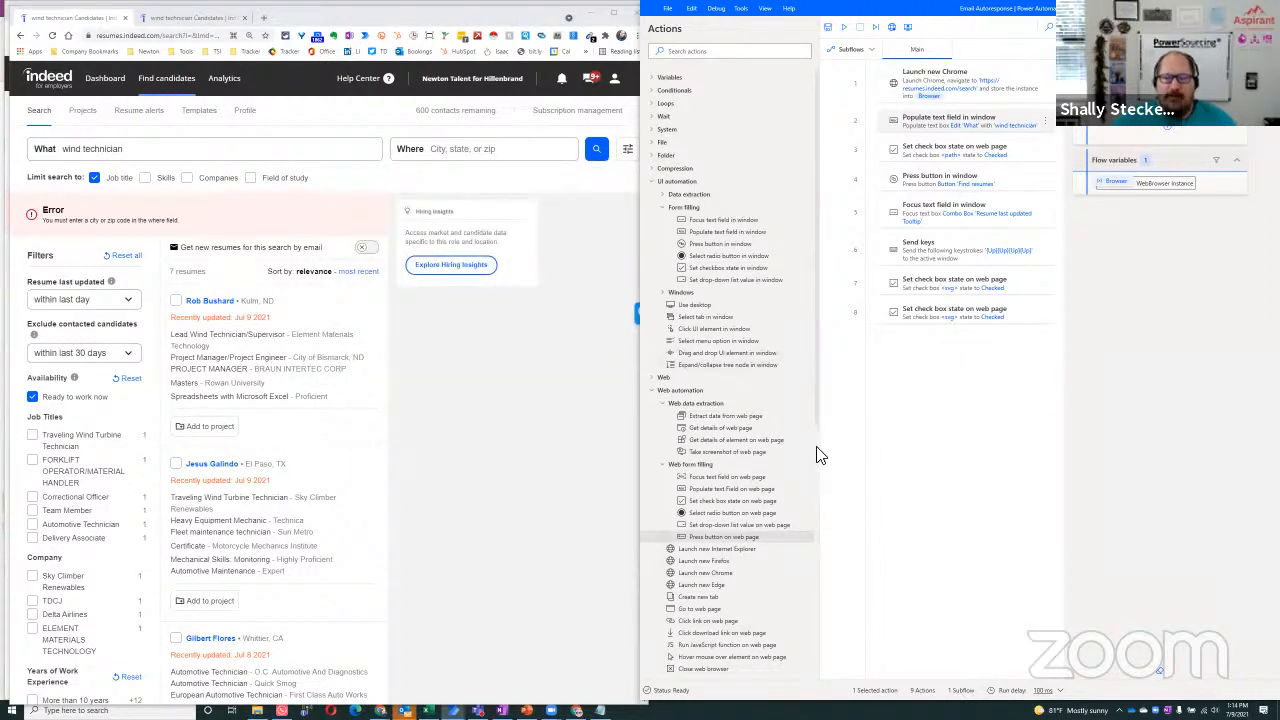
# Add a 'Click UI element in window' action to the flow just below step 8.
pyautogui.moveTo(212, 428)
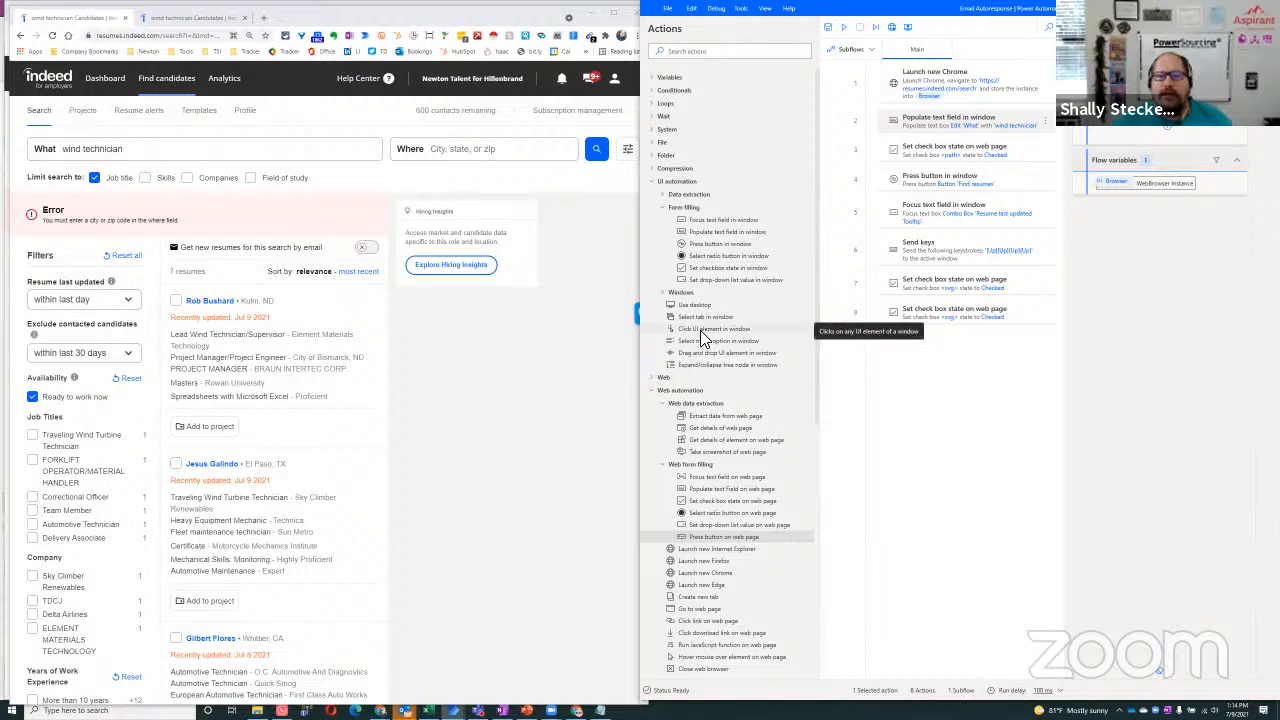
pyautogui.moveTo(700, 330); pyautogui.dragTo(880, 358)
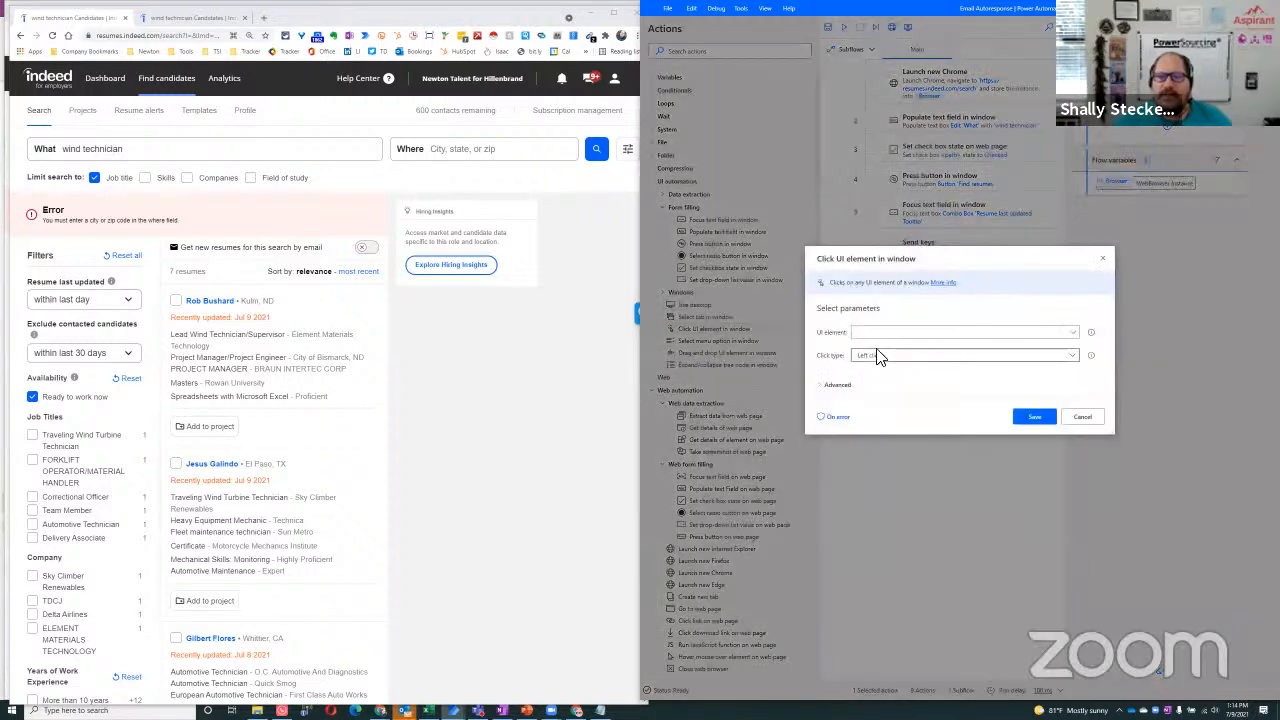
# Capture the first candidate's Add to project button as a new UI element.
pyautogui.click(965, 336)
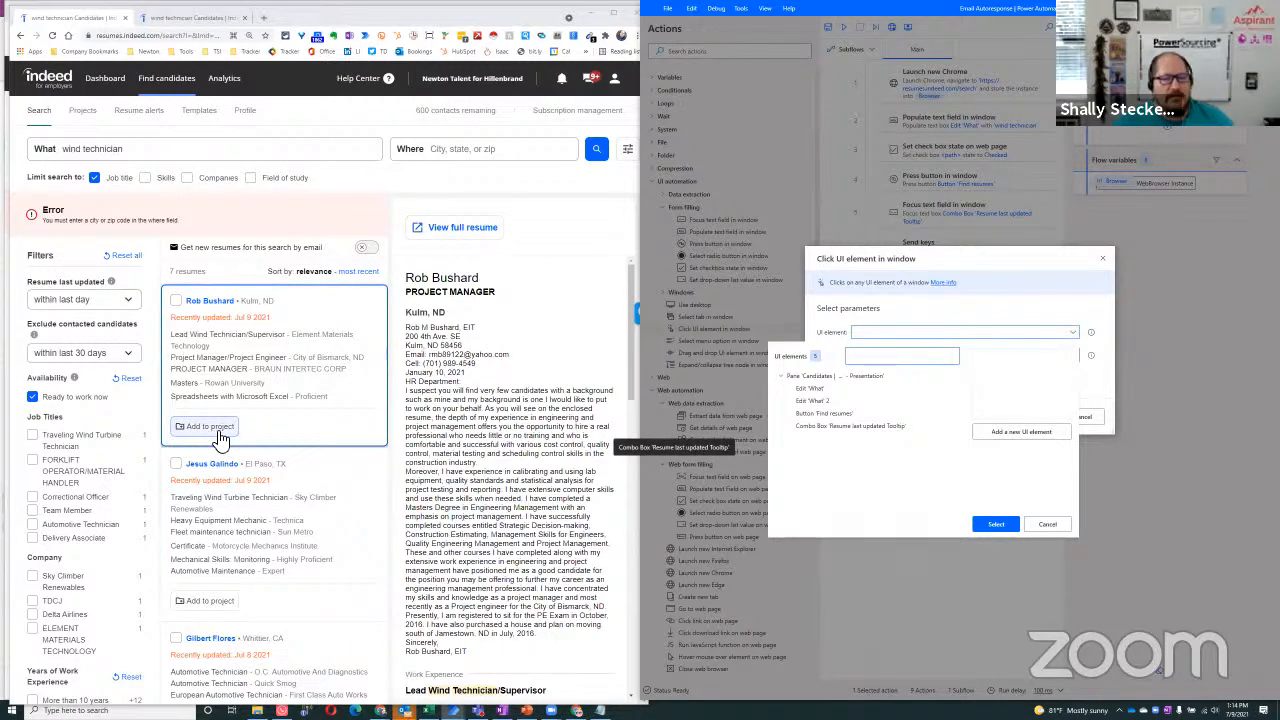
pyautogui.click(1021, 432)
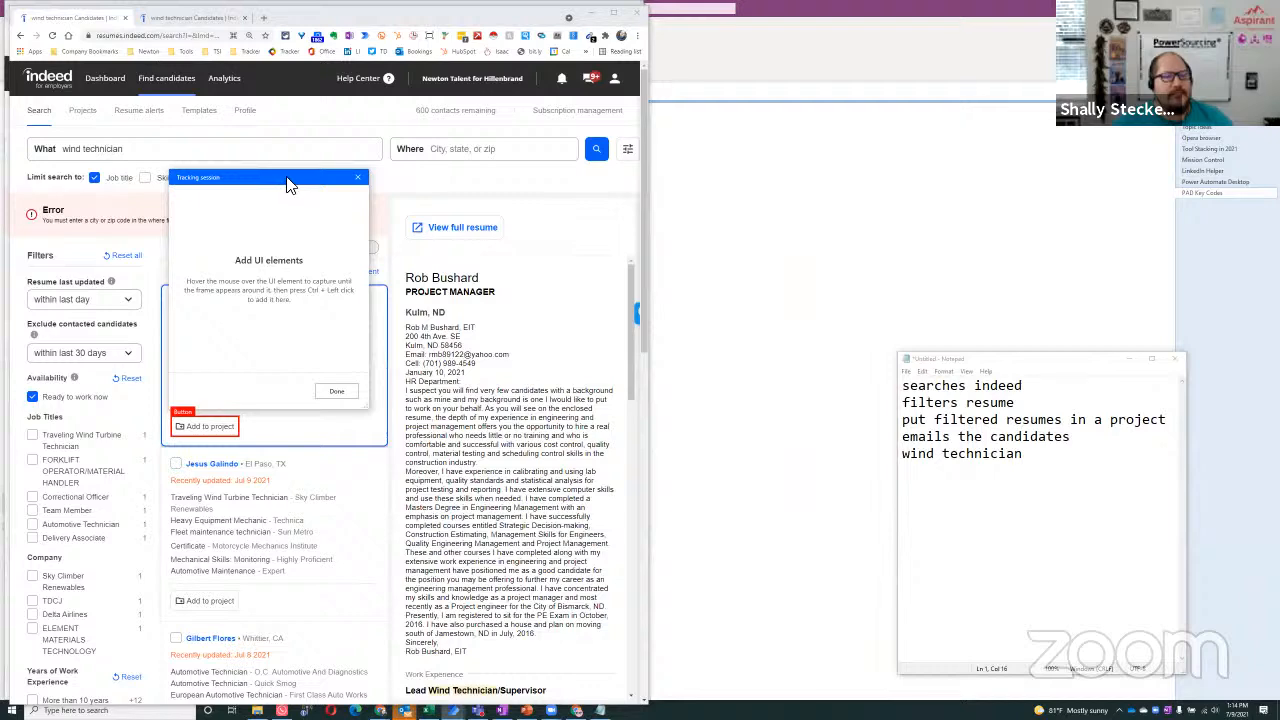
pyautogui.keyDown('ctrl'); pyautogui.click(207, 432); pyautogui.keyUp('ctrl')
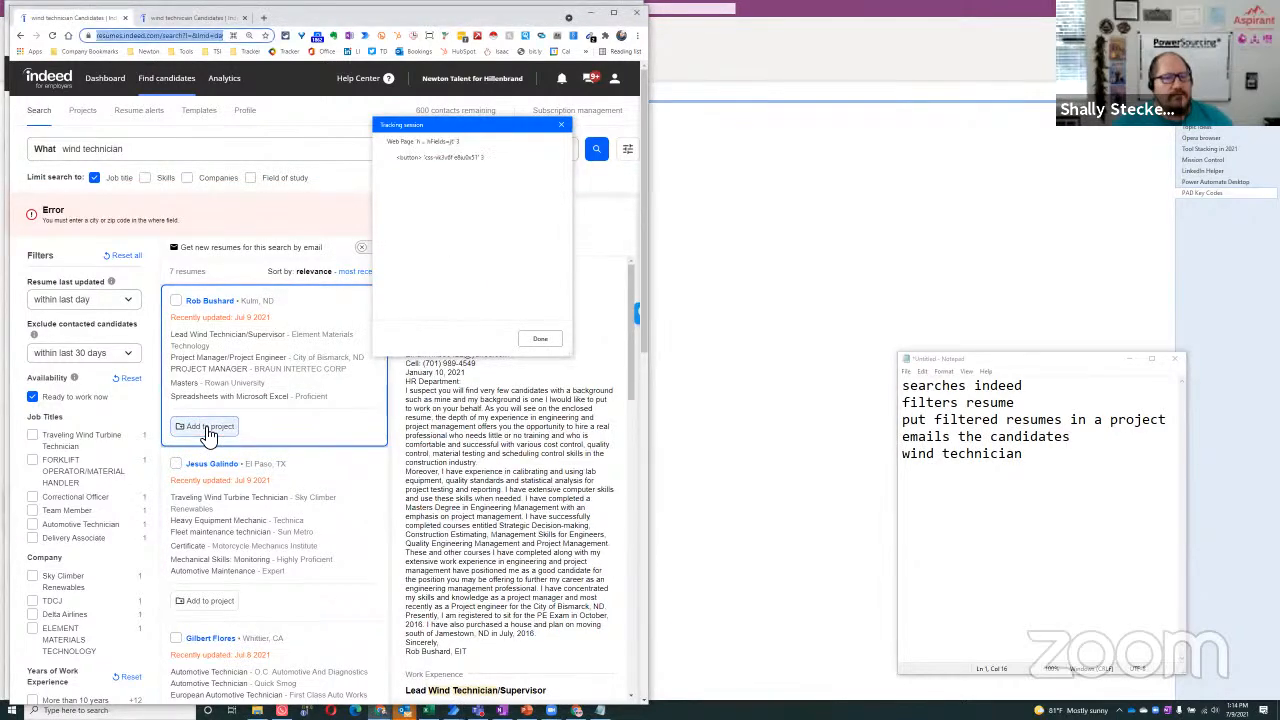
pyautogui.click(440, 156)
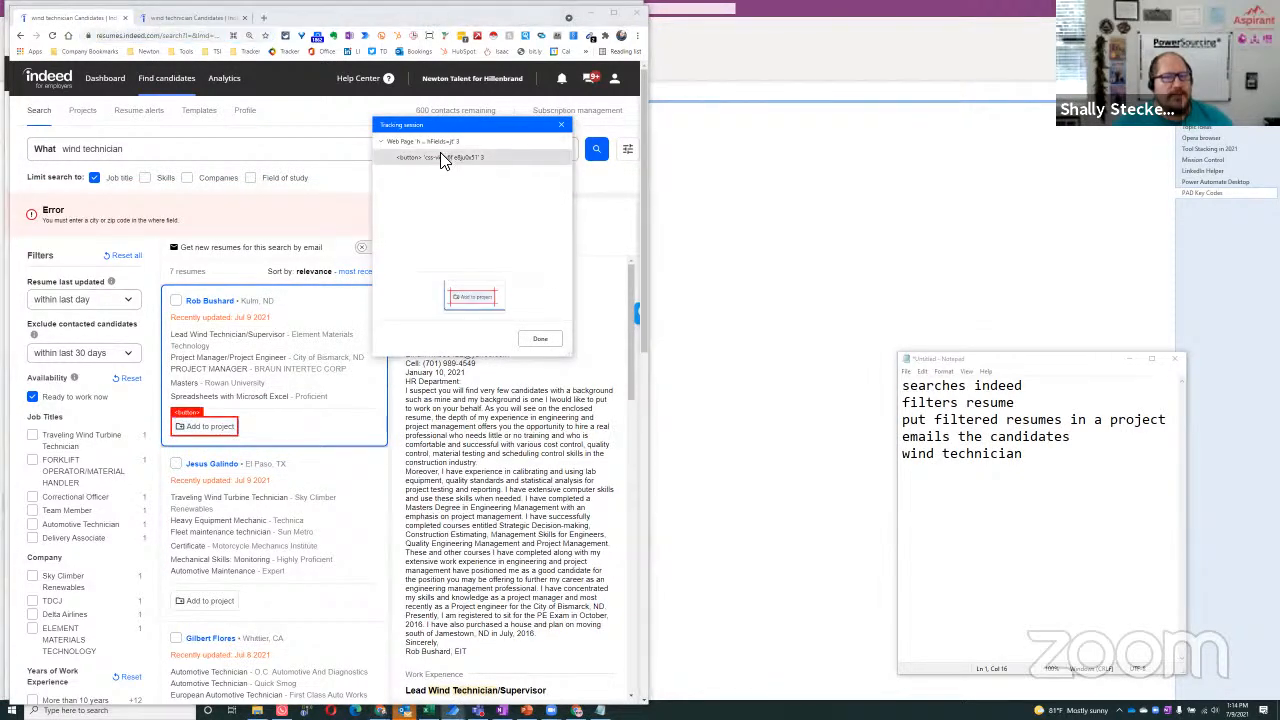
pyautogui.click(537, 341)
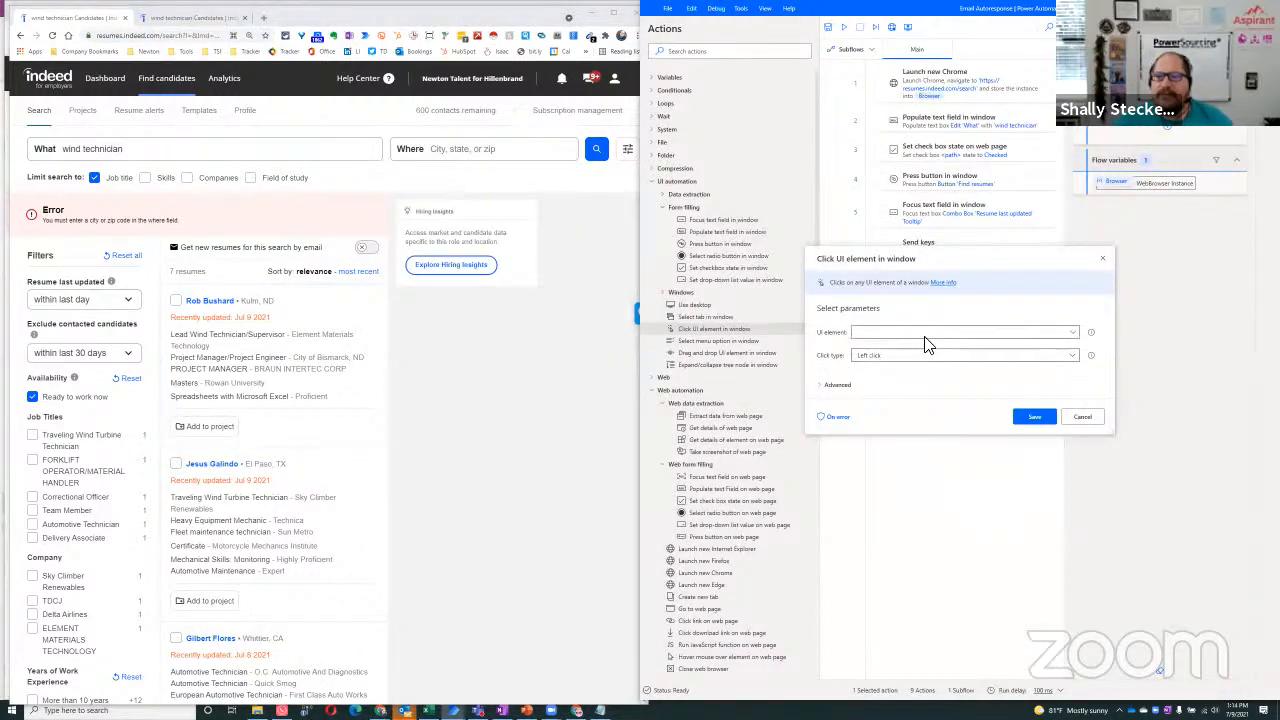
# Search the UI element list for the button, then close it and discard the window-click step.
pyautogui.click(1071, 335)
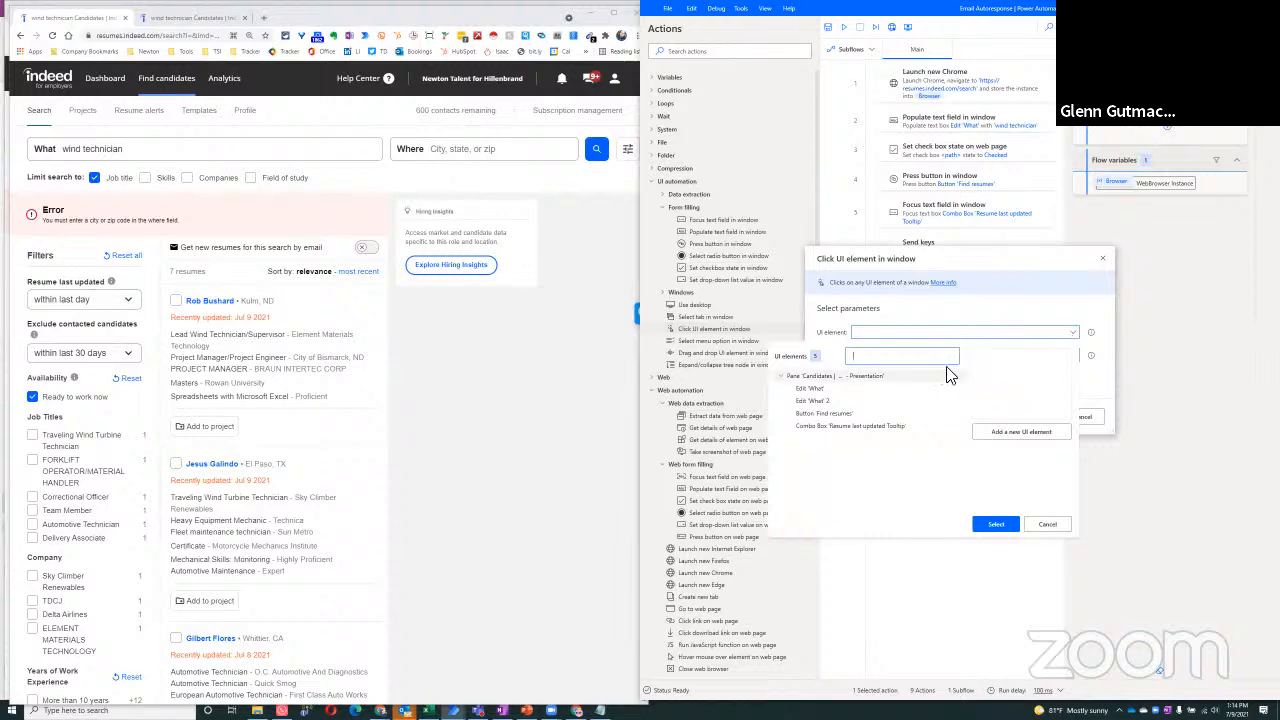
pyautogui.write('ns_card_add_to_project_button')
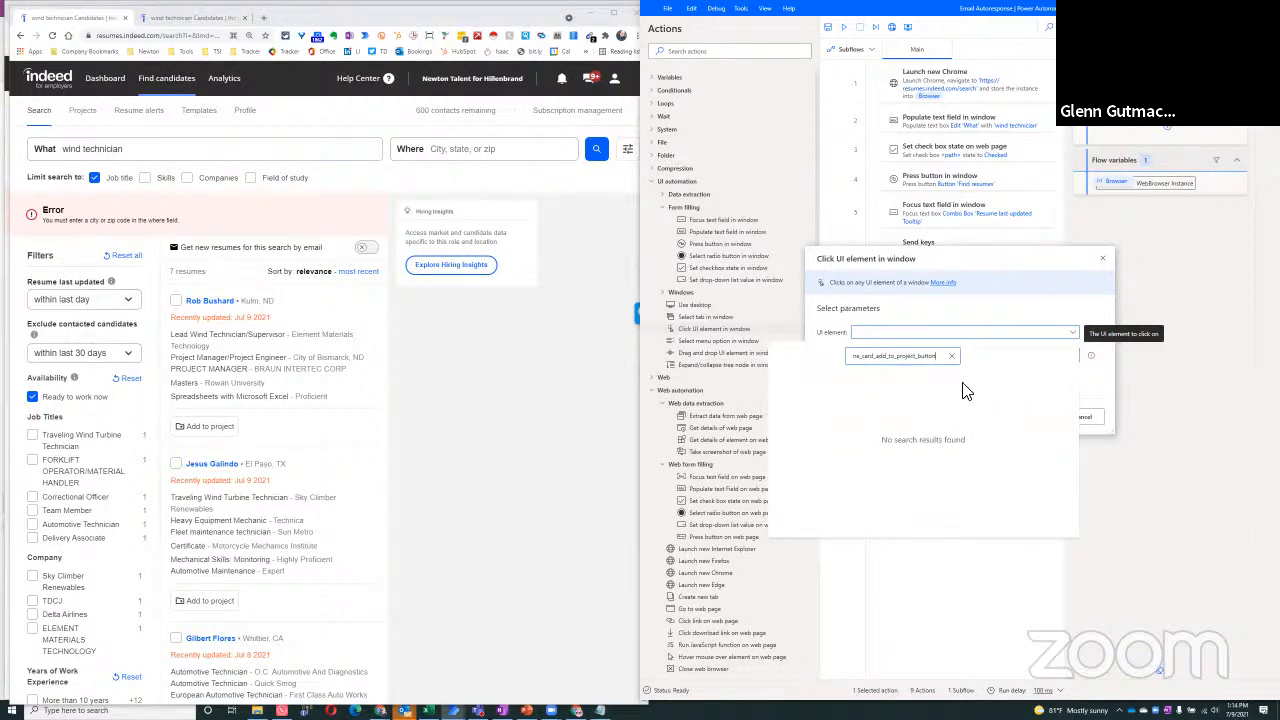
pyautogui.click(951, 356)
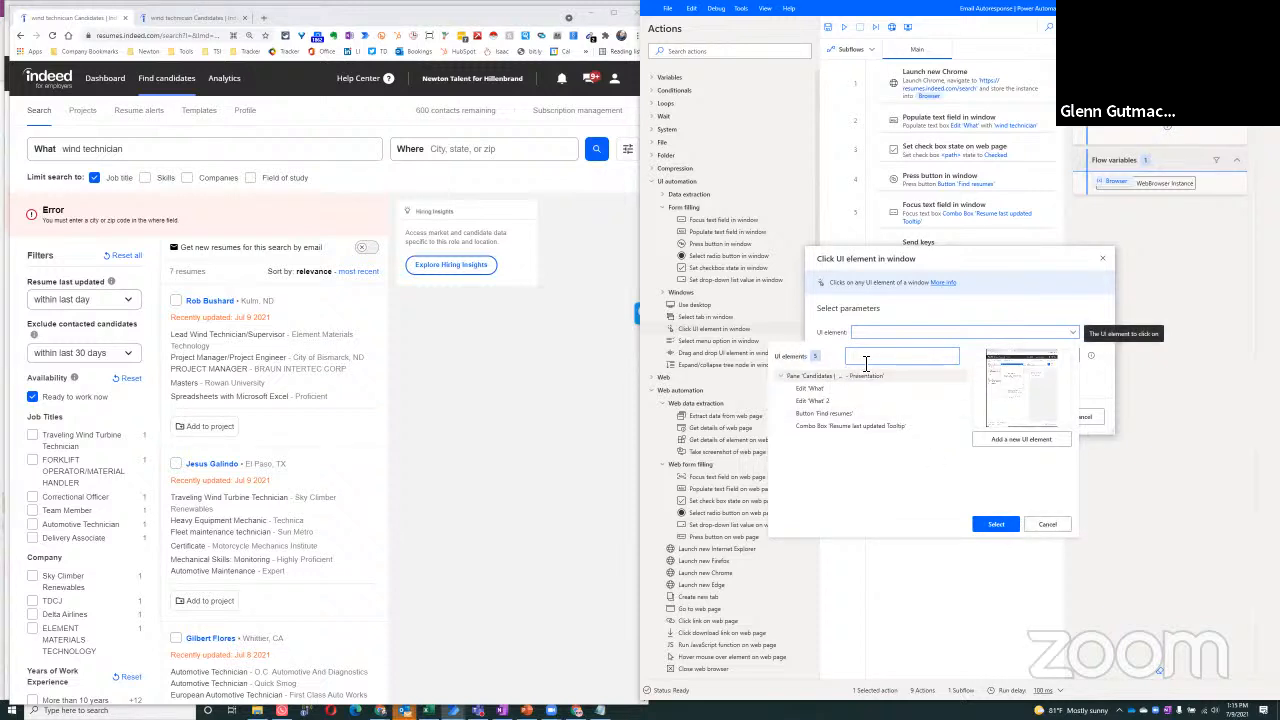
pyautogui.write('ns_card_add_to_project_button')
pyautogui.press('BackSpace')
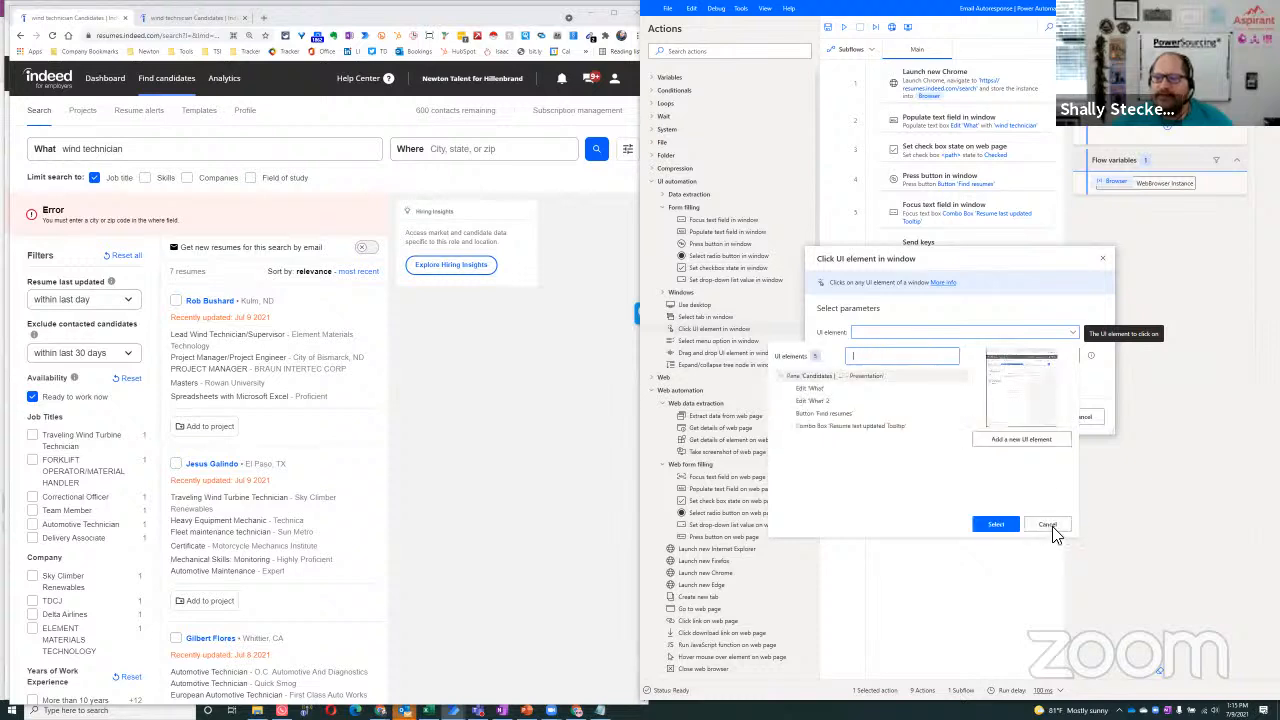
pyautogui.click(1052, 525)
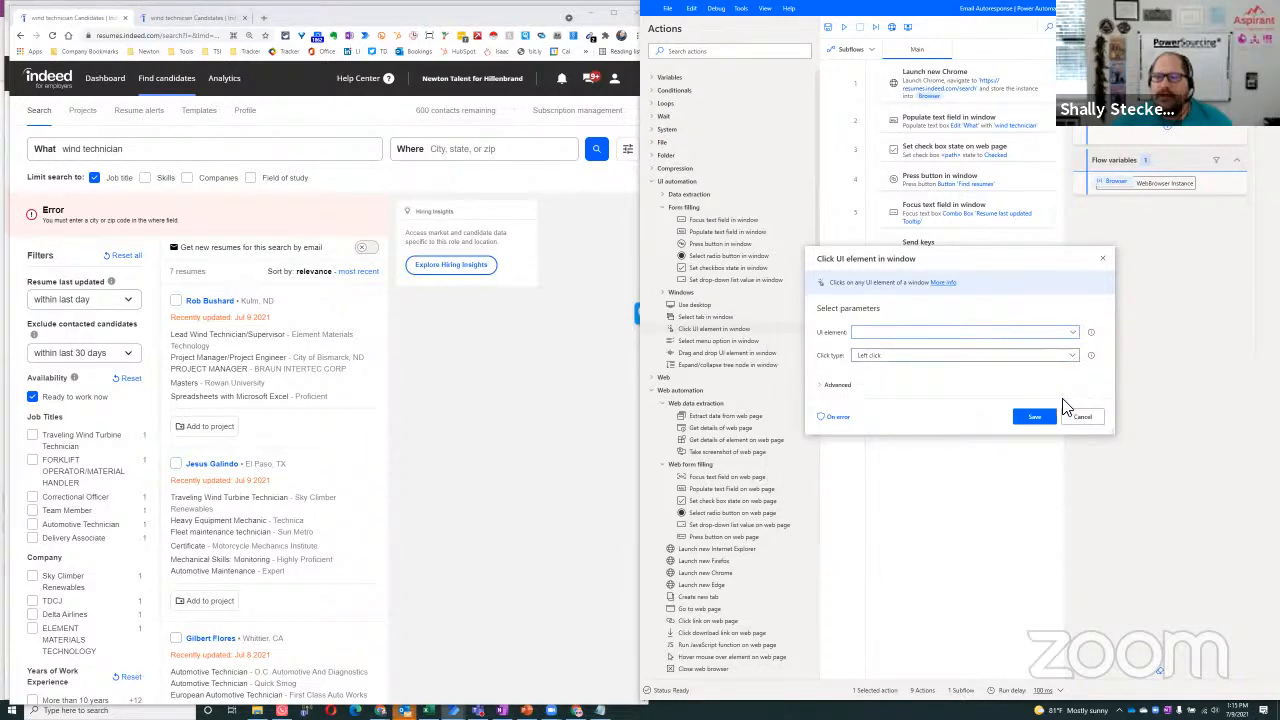
pyautogui.click(1082, 418)
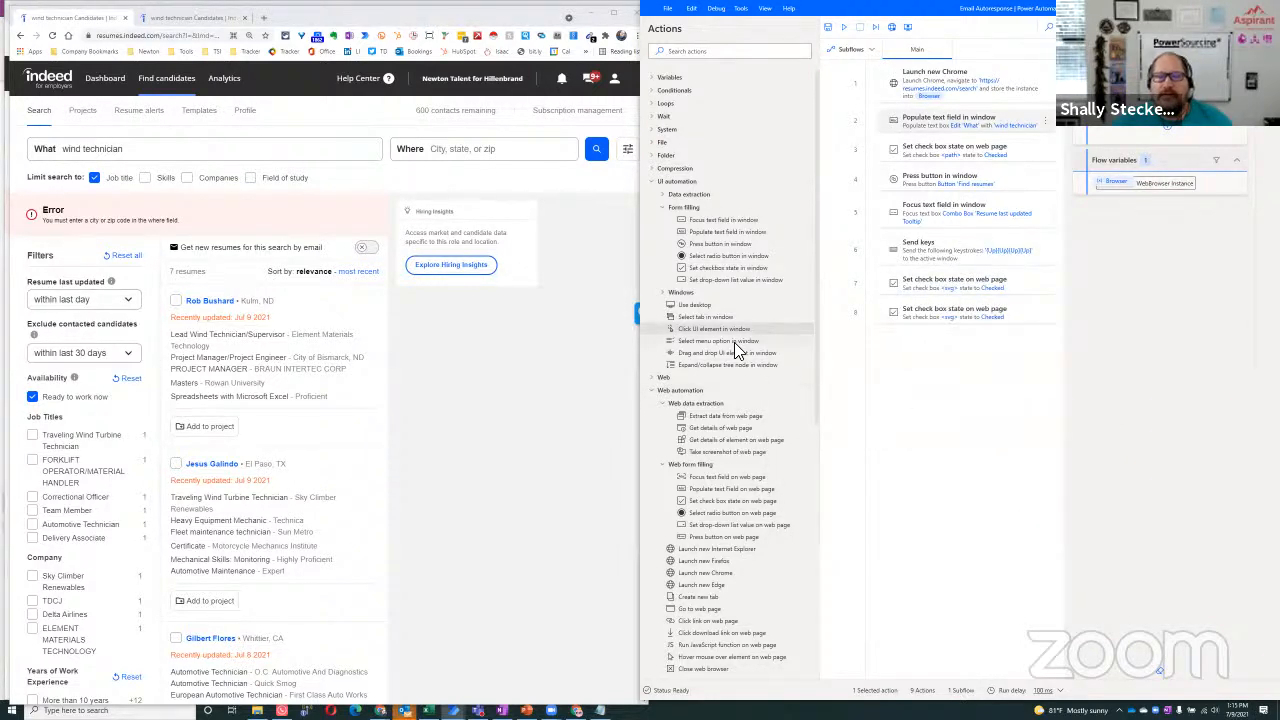
# Preview the first and second candidates' resumes on Indeed.
pyautogui.click(212, 430)
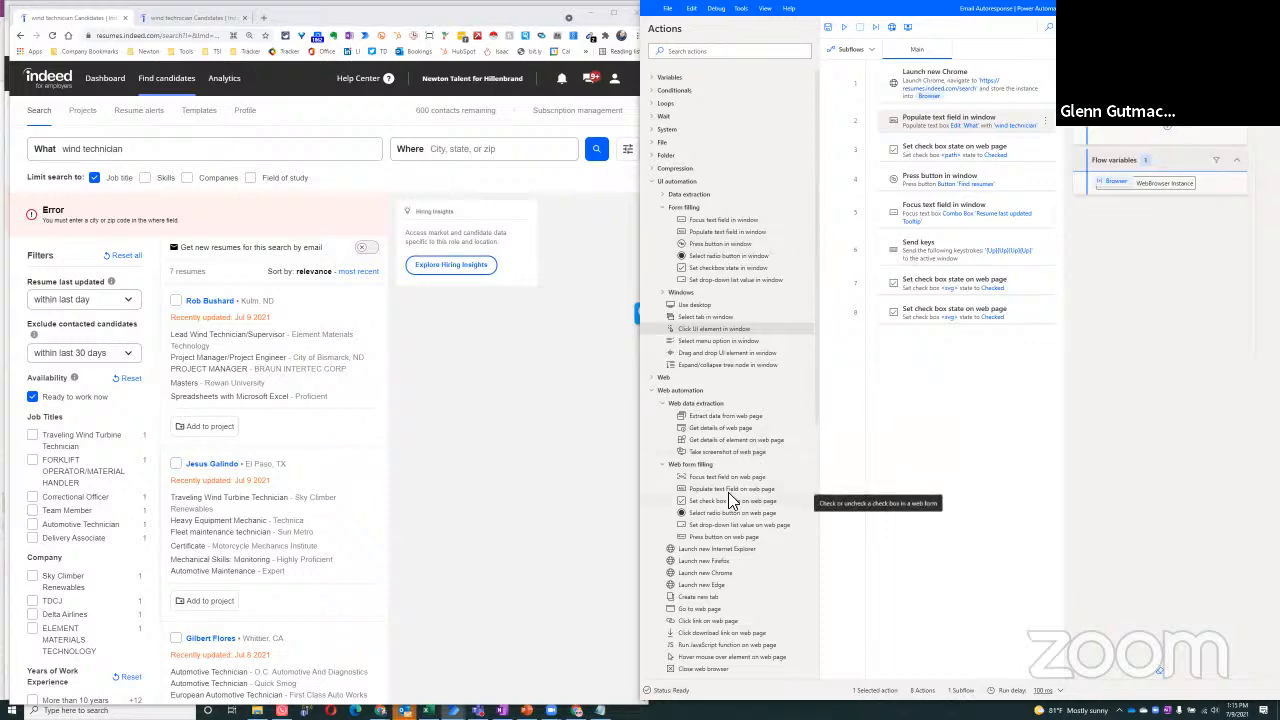
pyautogui.click(218, 488)
pyautogui.click(201, 432)
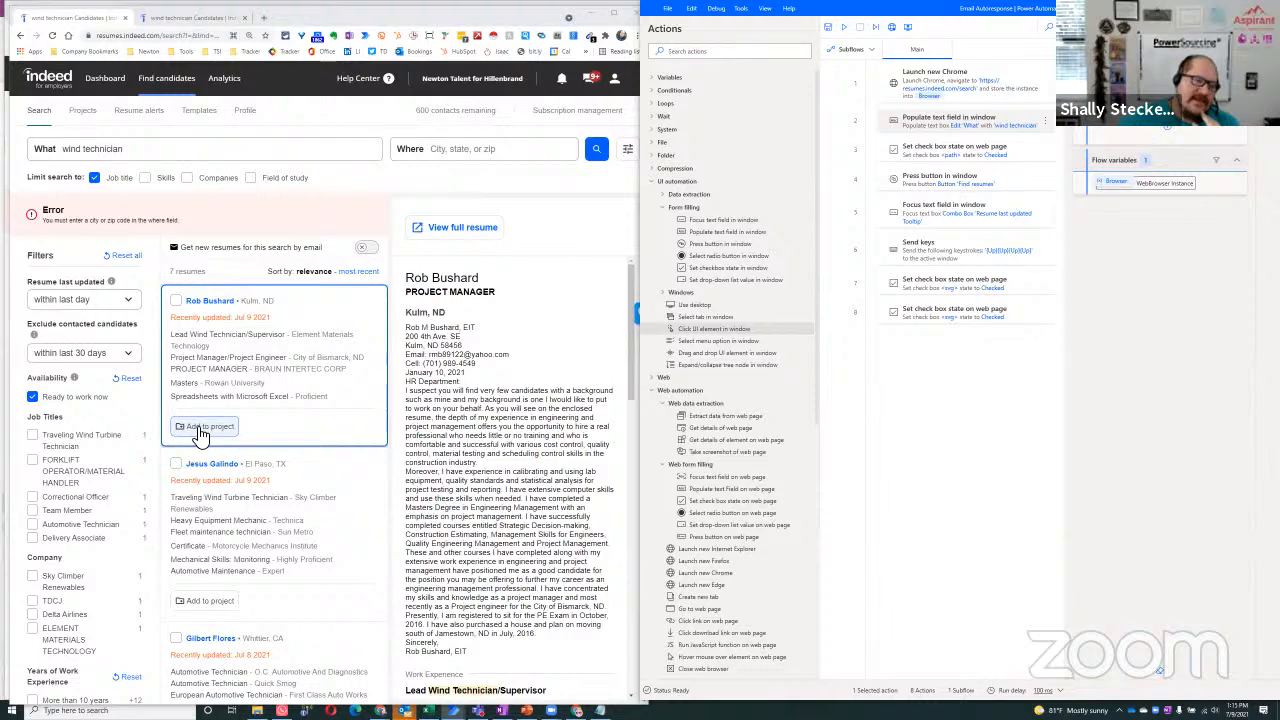
pyautogui.click(212, 604)
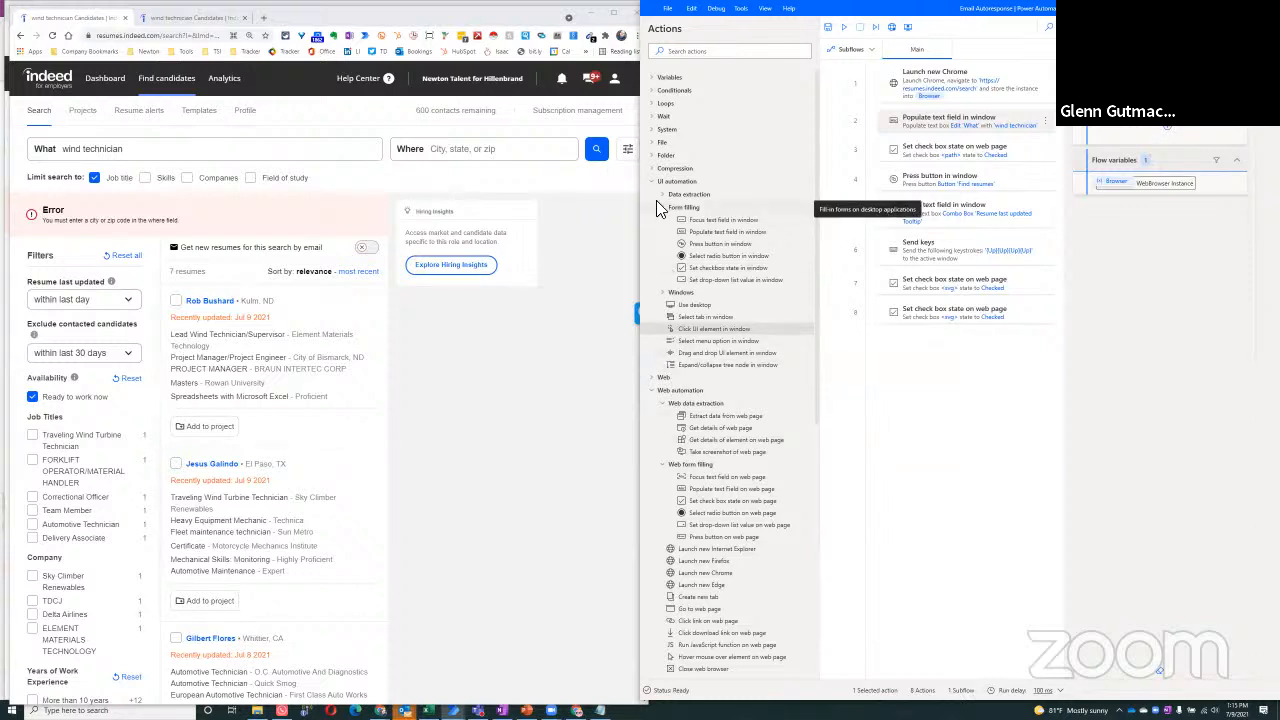
pyautogui.click(226, 439)
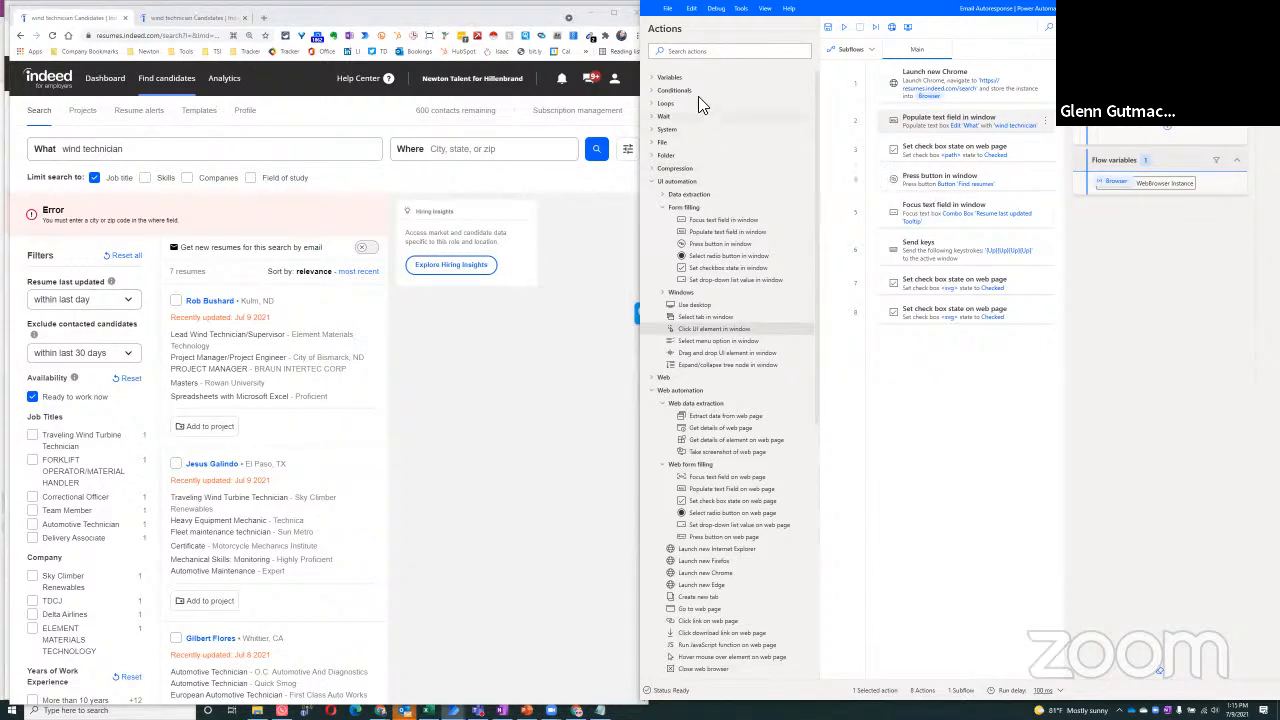
# Expand and collapse the System actions group, then expand the Windows group.
pyautogui.click(650, 129)
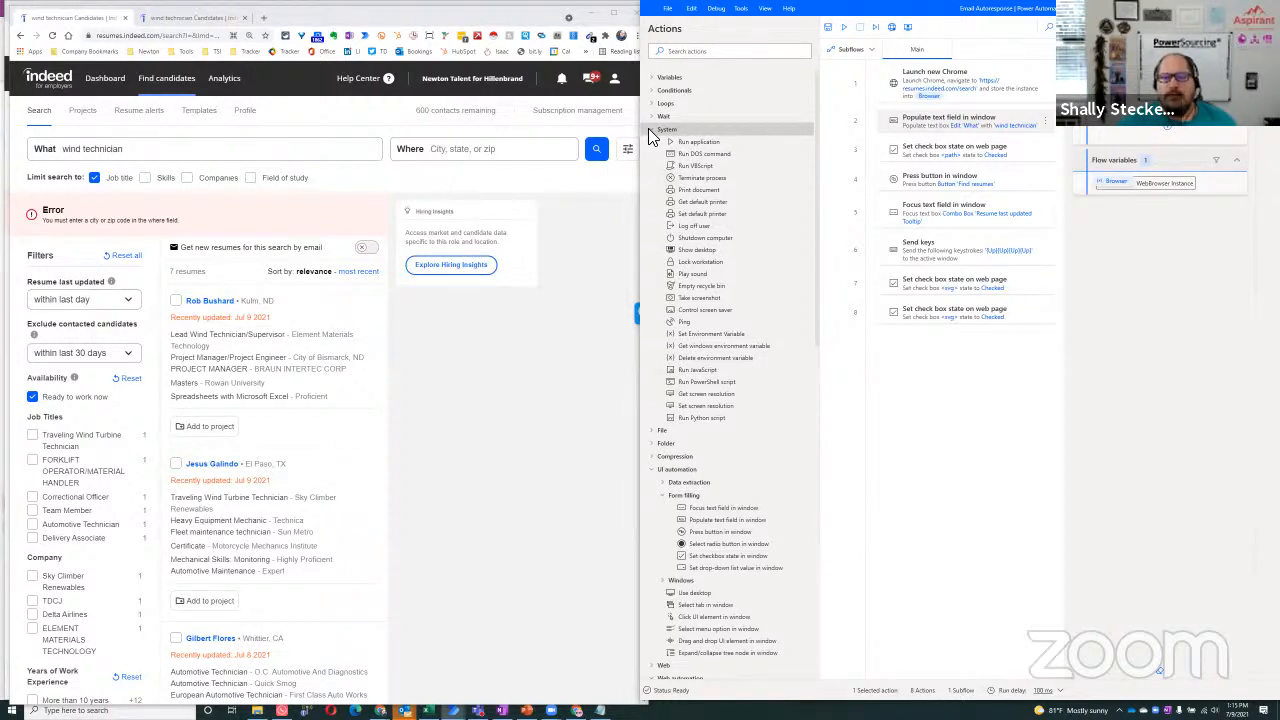
pyautogui.click(650, 129)
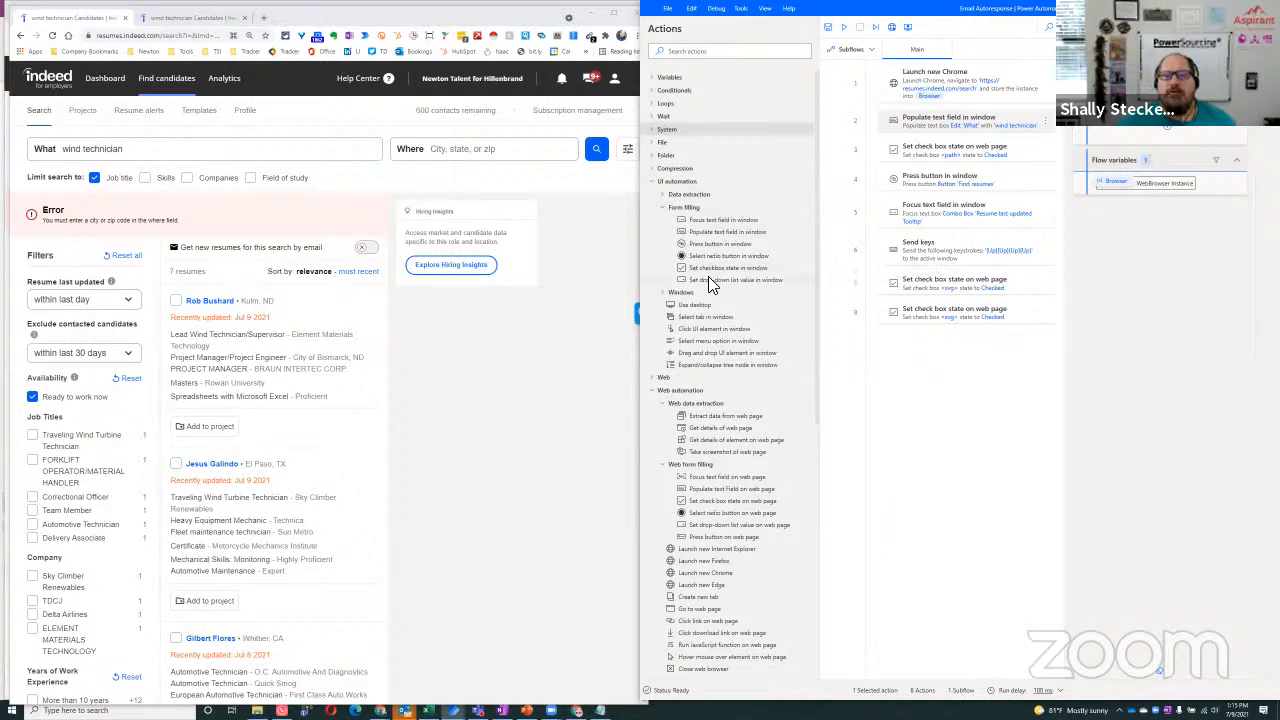
pyautogui.click(664, 292)
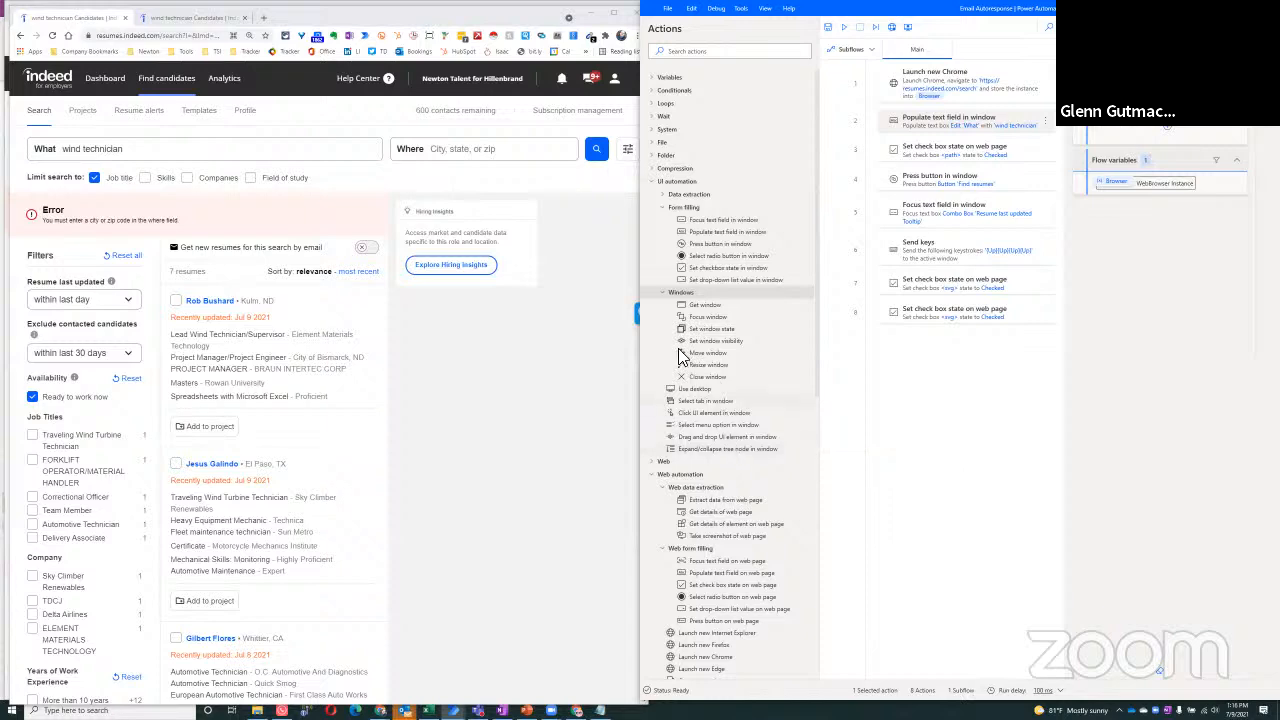
pyautogui.click(237, 455)
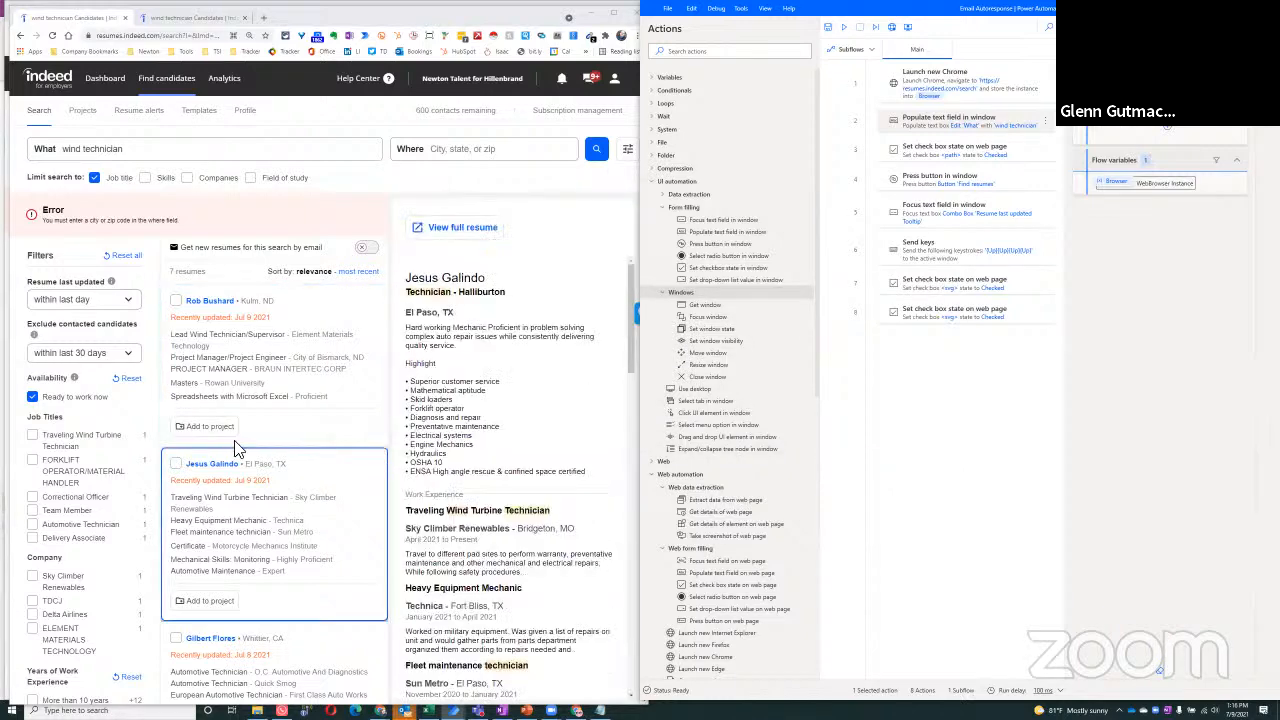
pyautogui.click(221, 432)
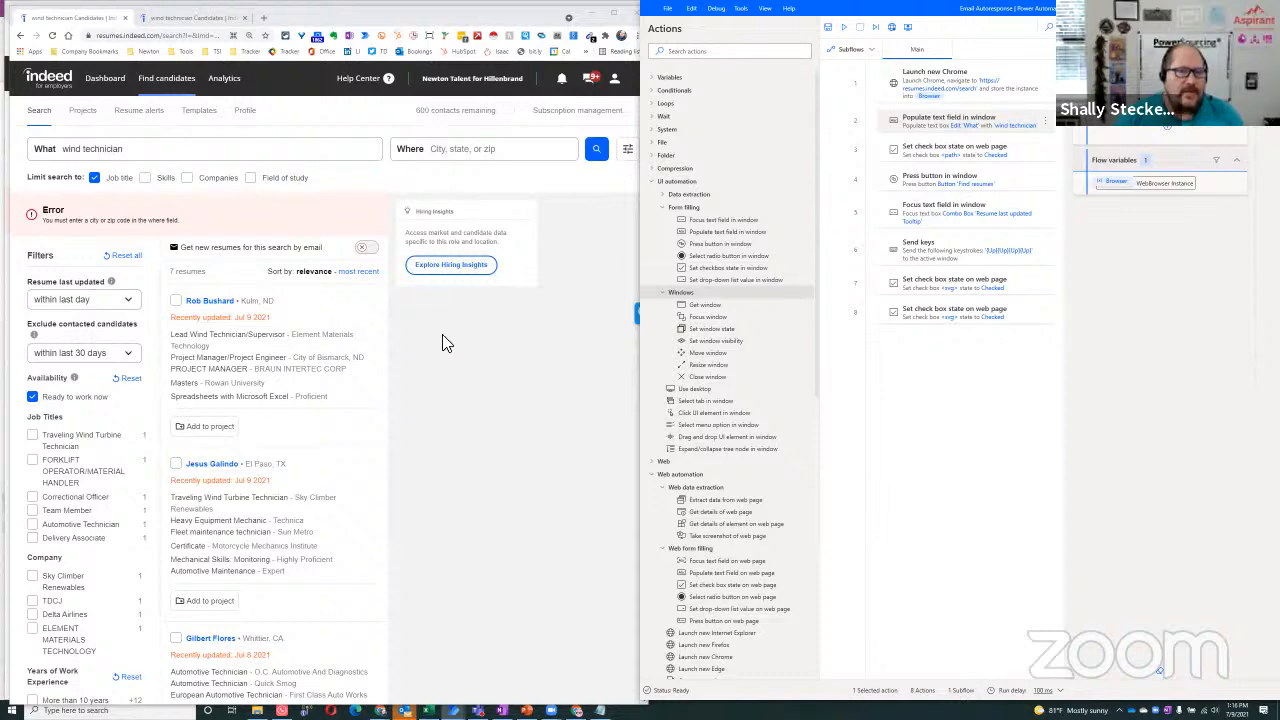
pyautogui.click(457, 376)
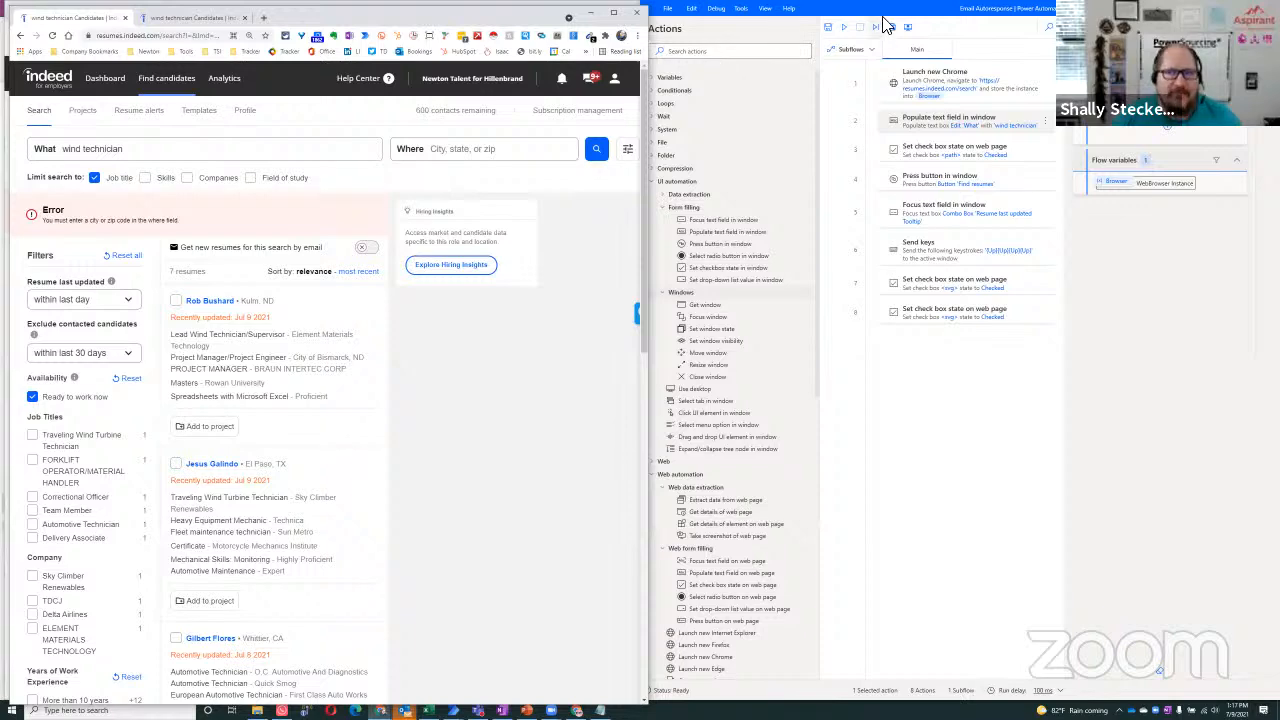
pyautogui.click(688, 168)
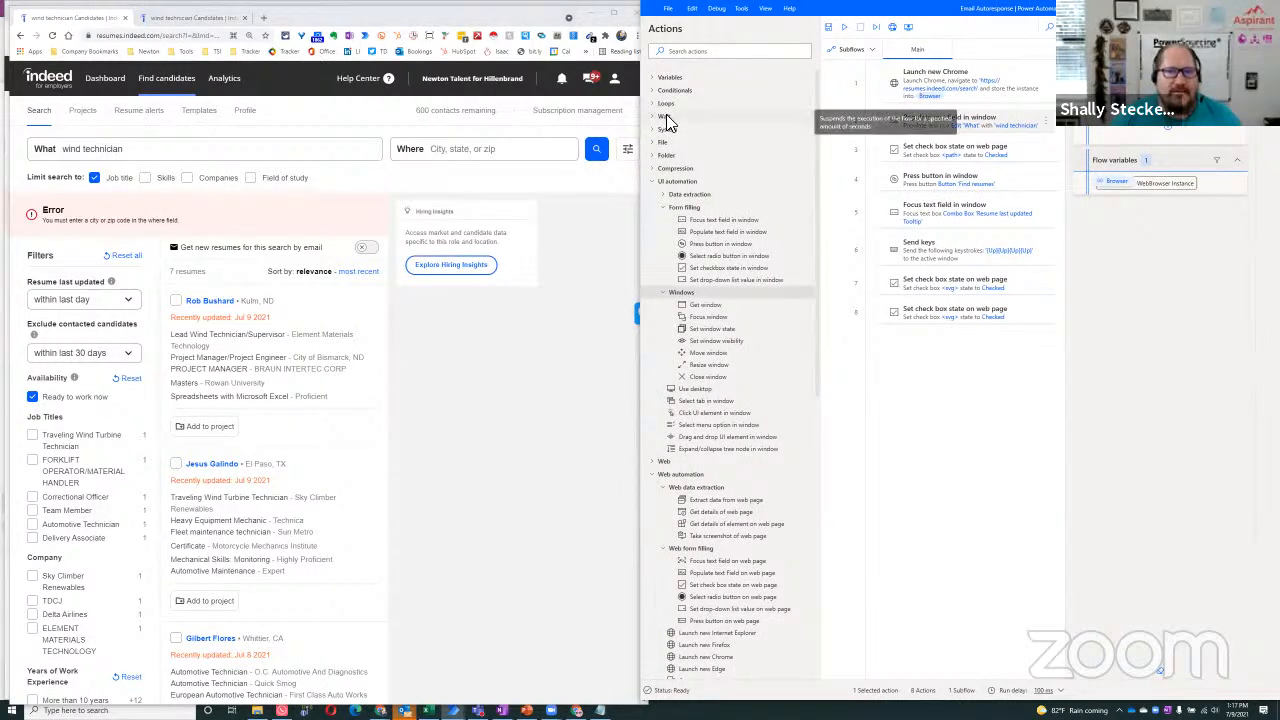
pyautogui.moveTo(276, 418)
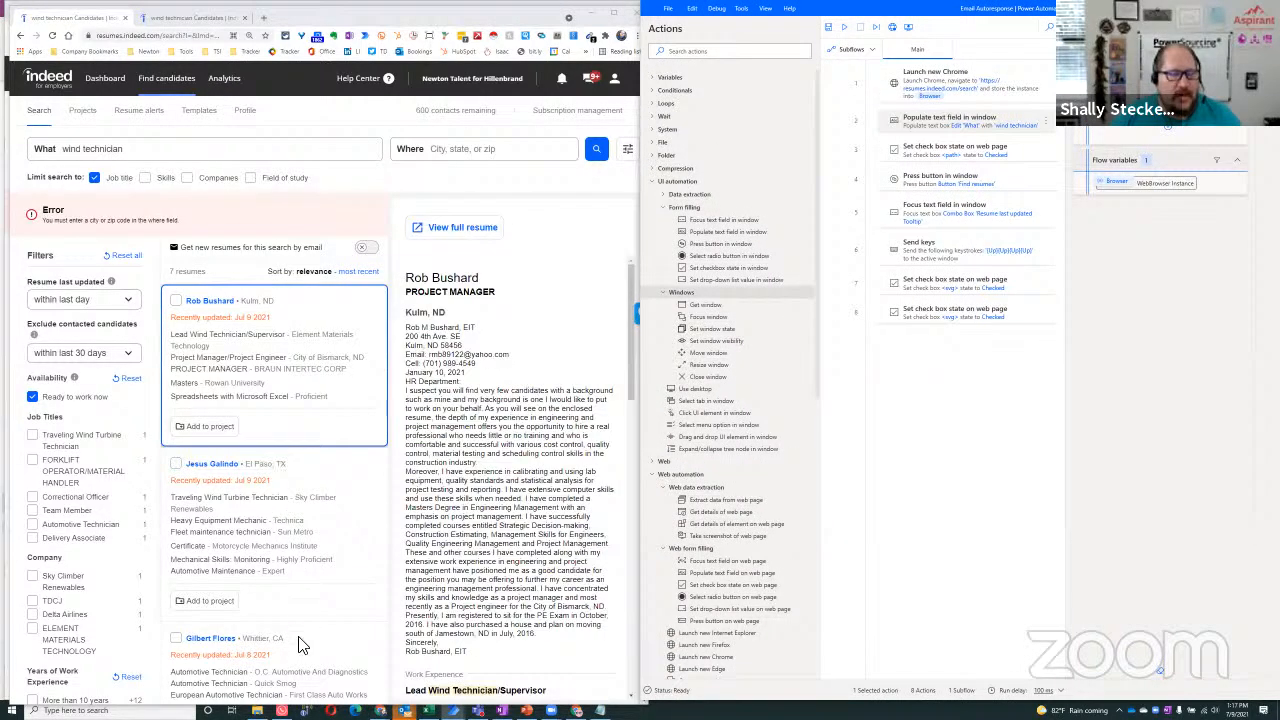
pyautogui.moveTo(366, 560)
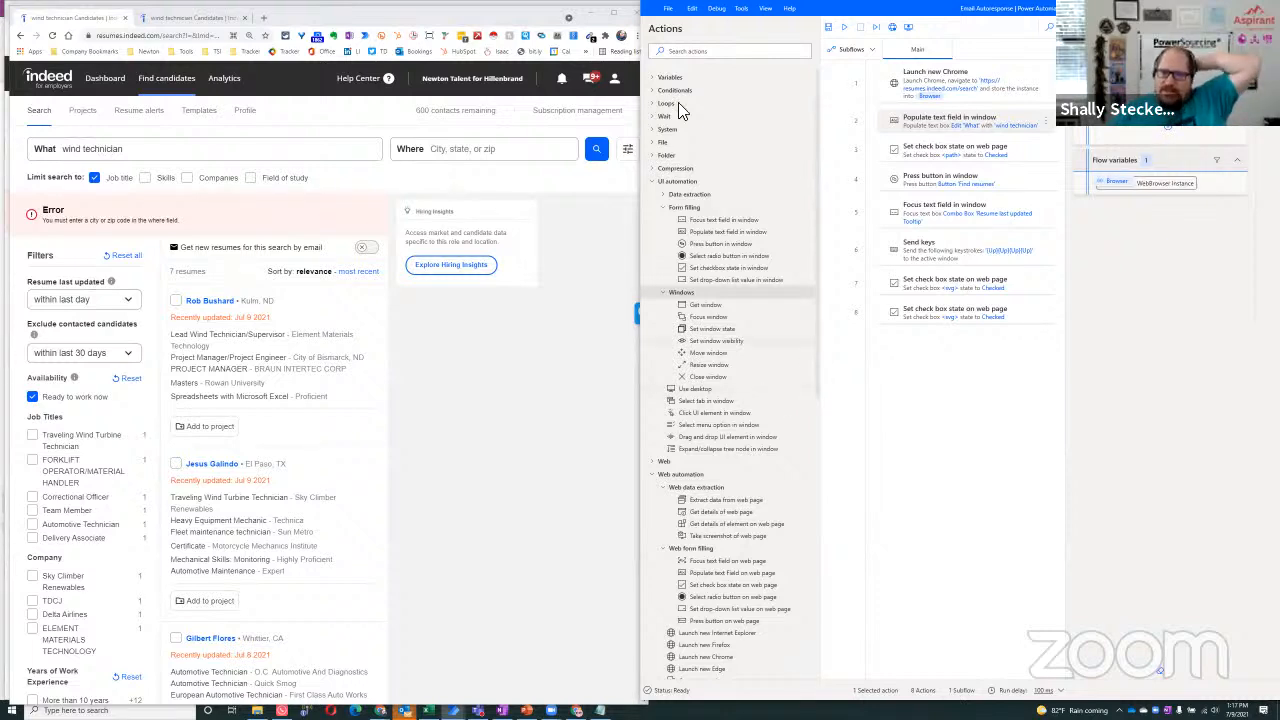
pyautogui.click(680, 52)
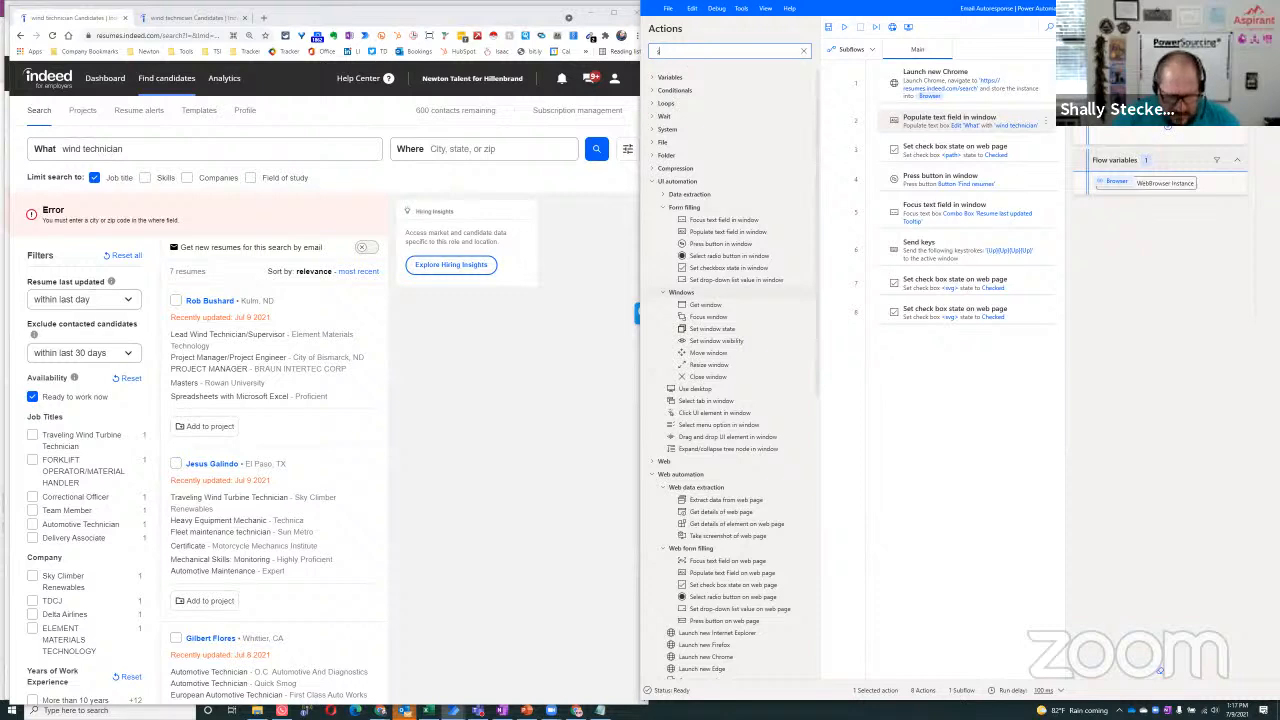
pyautogui.write('se')
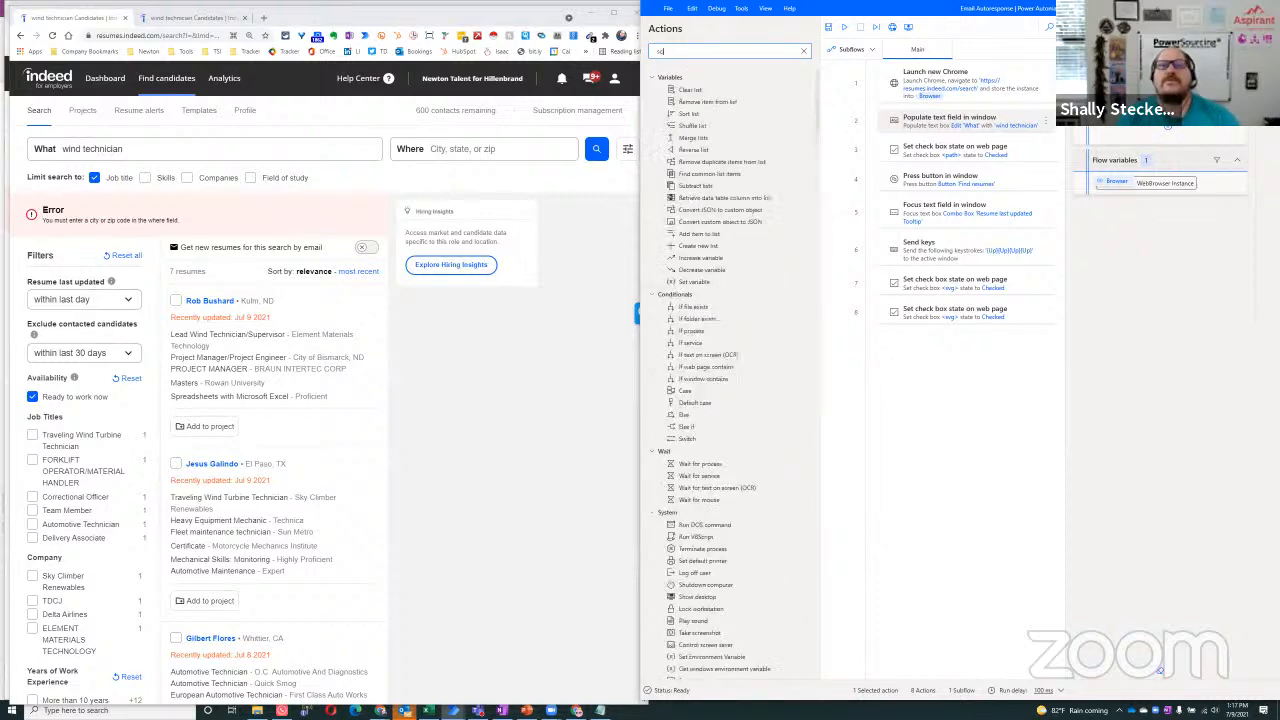
pyautogui.write('ipt')
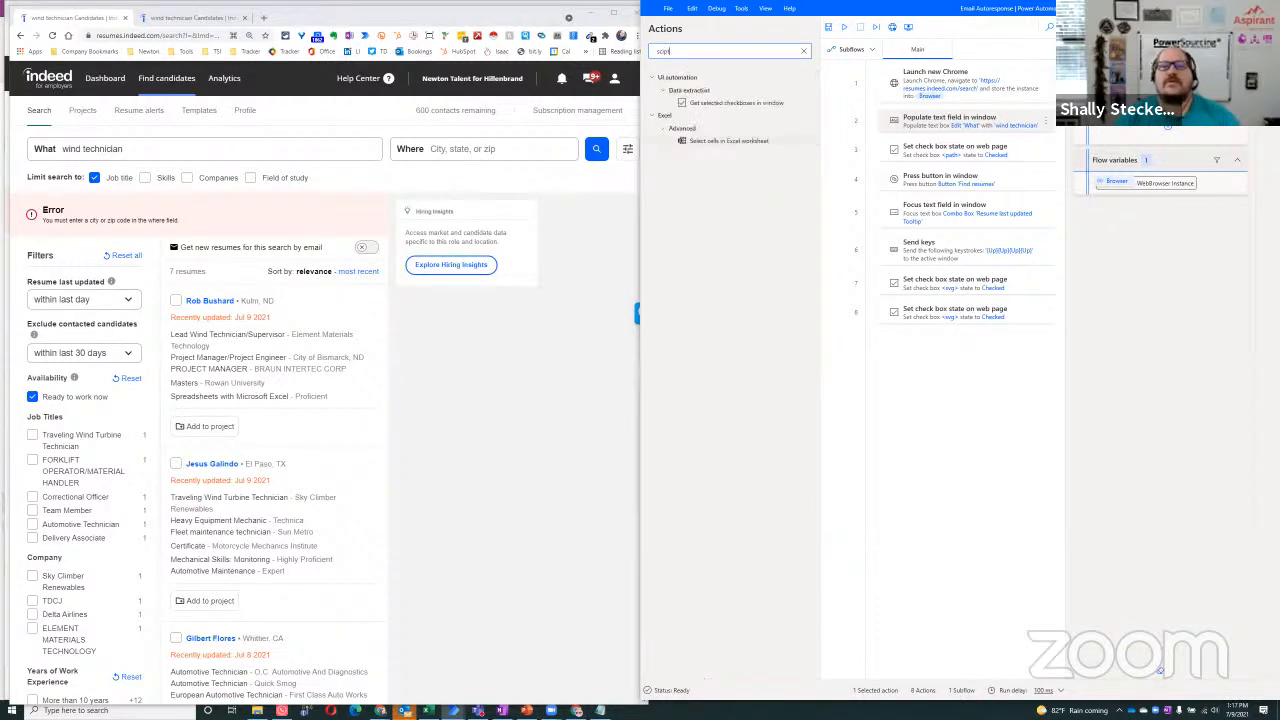
pyautogui.write('java')
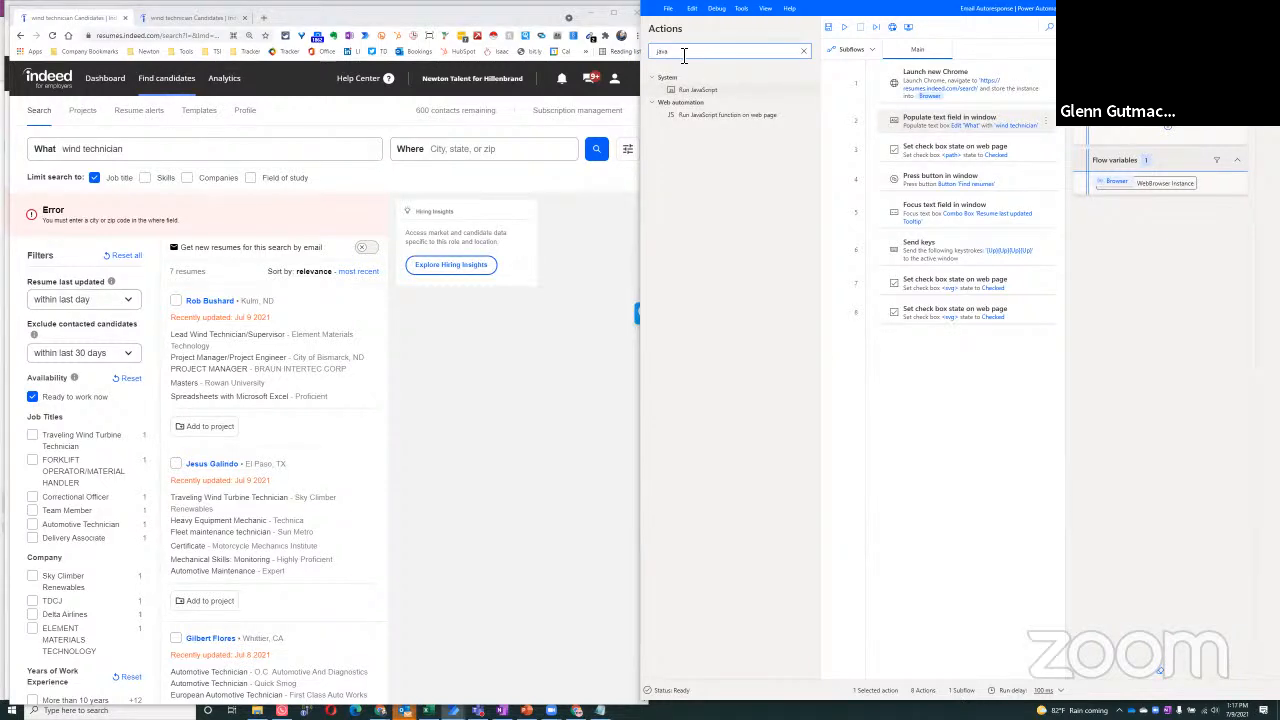
pyautogui.click(727, 114)
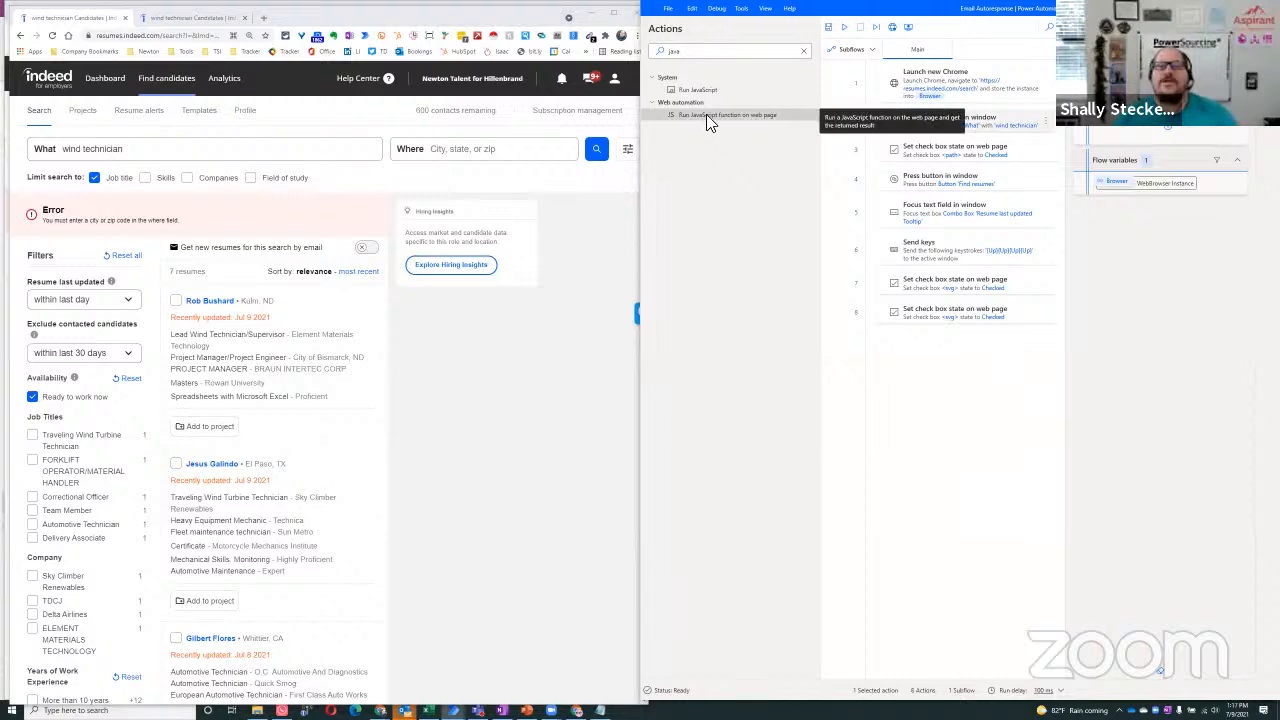
pyautogui.click(385, 433)
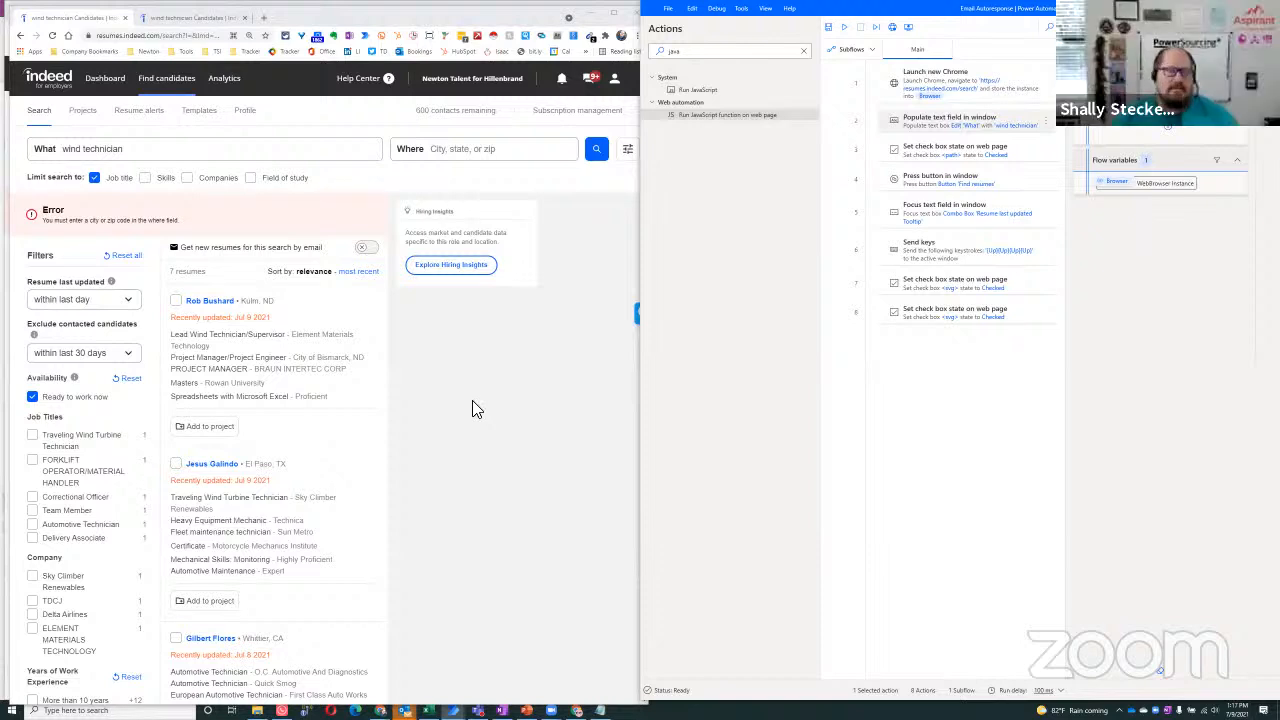
pyautogui.click(472, 400)
pyautogui.click(704, 114)
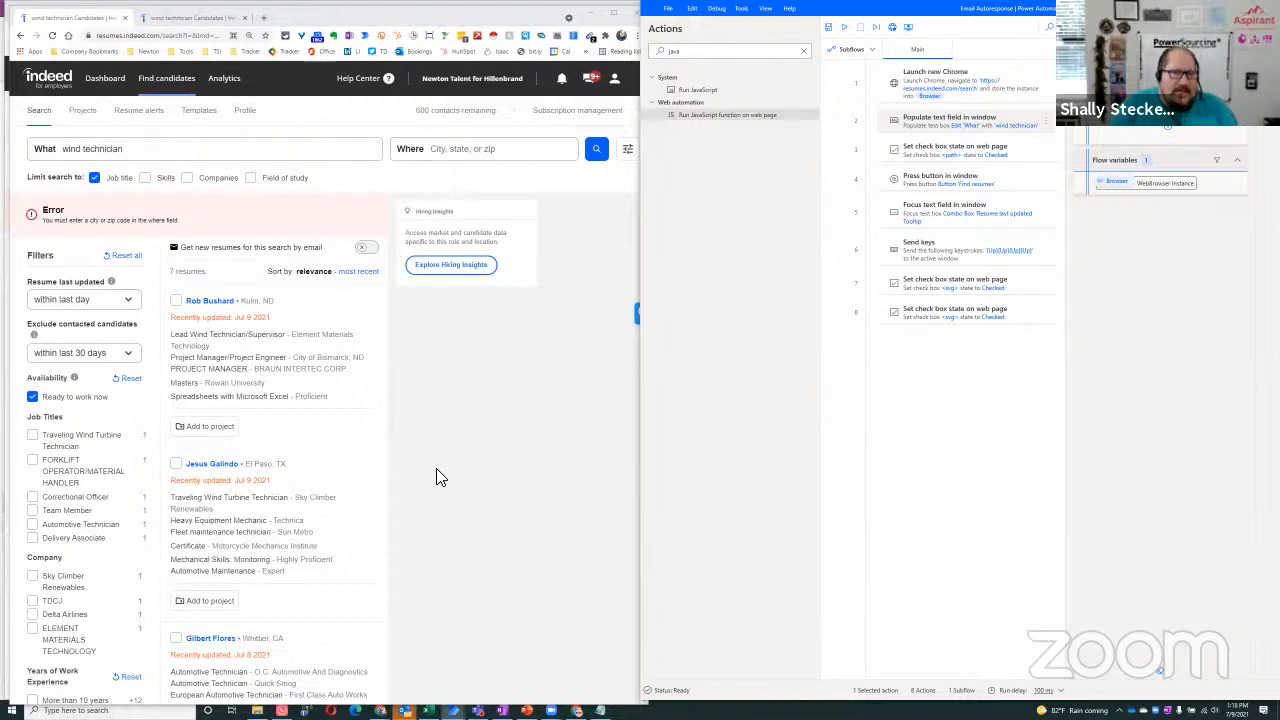
pyautogui.click(462, 420)
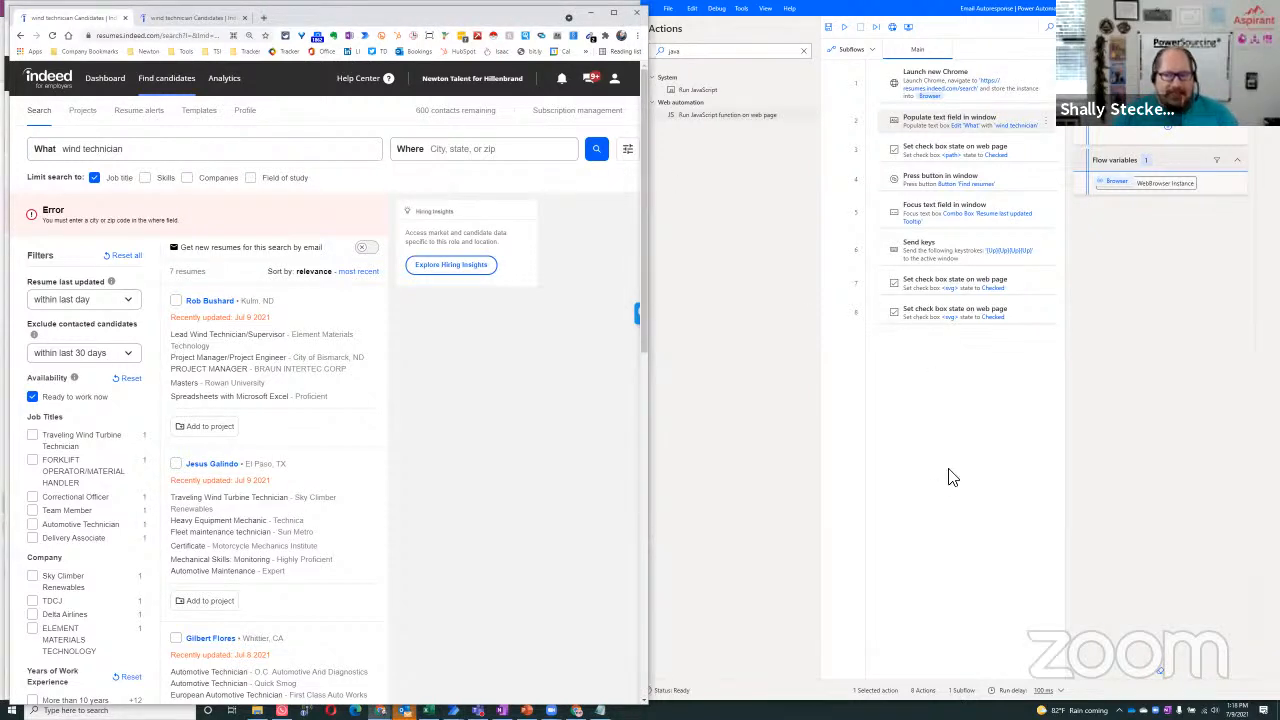
pyautogui.click(806, 55)
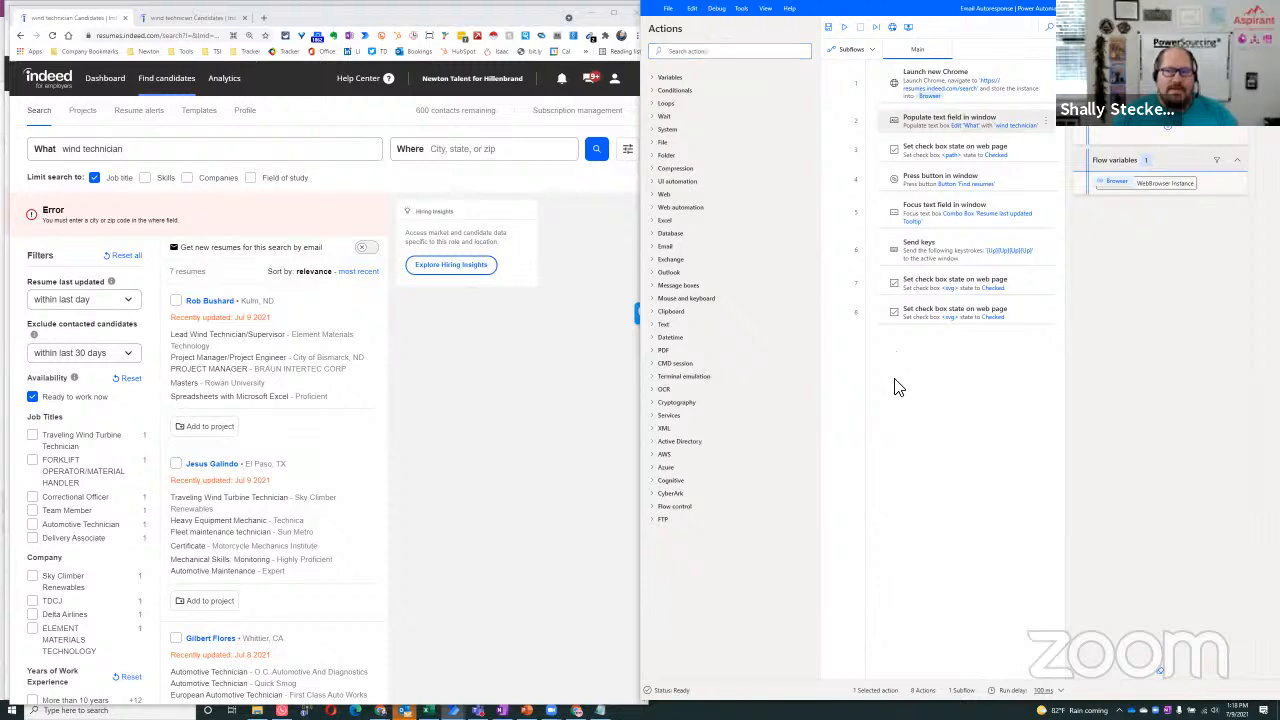
pyautogui.click(438, 468)
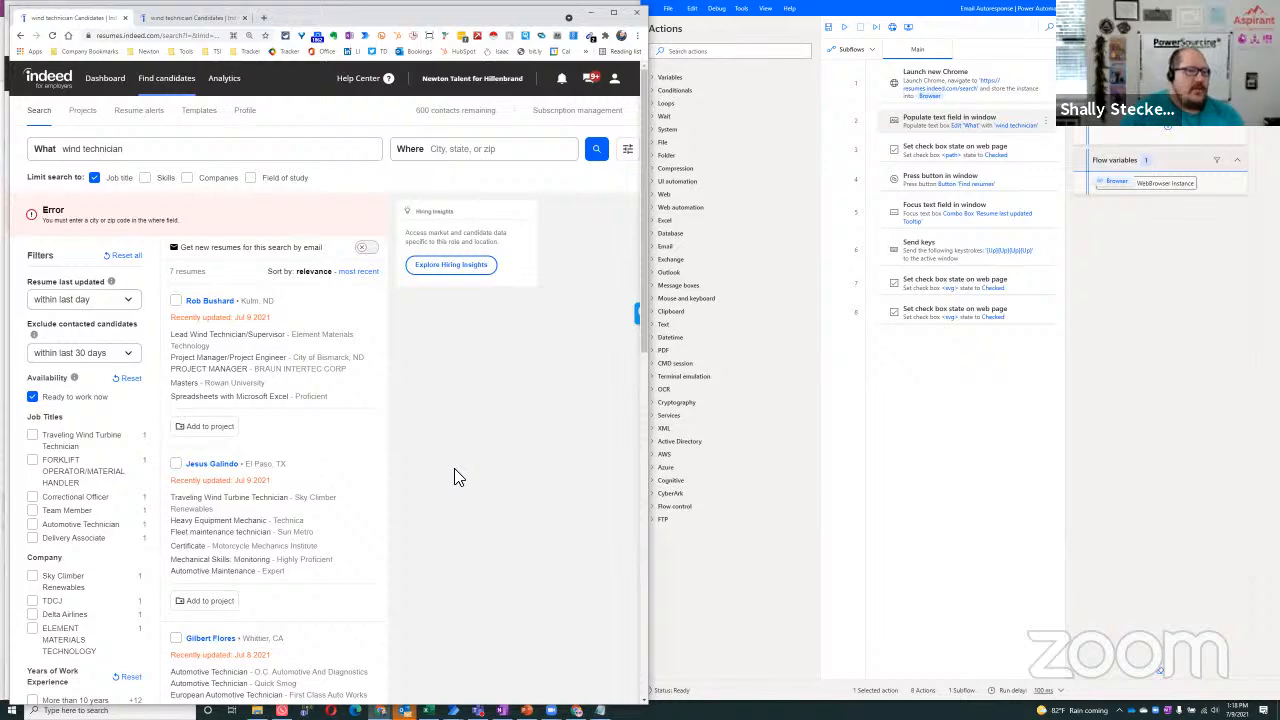
pyautogui.click(224, 462)
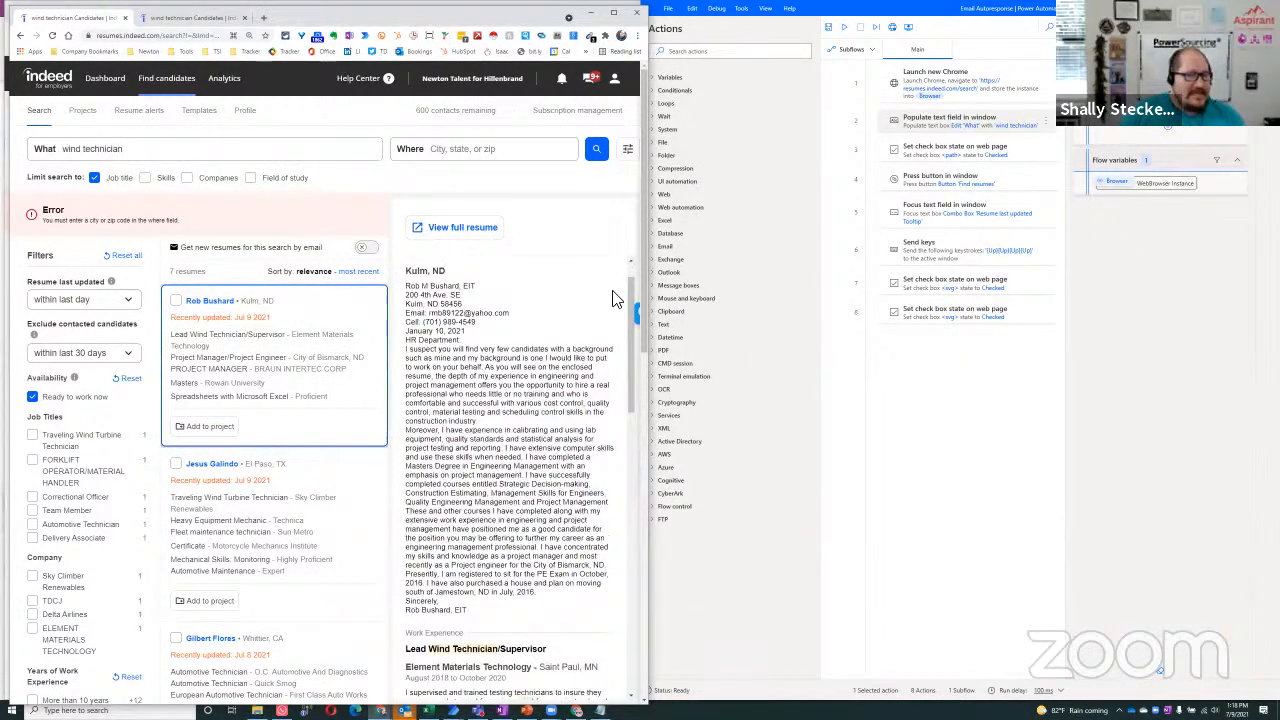
pyautogui.moveTo(644, 214); pyautogui.dragTo(642, 268)
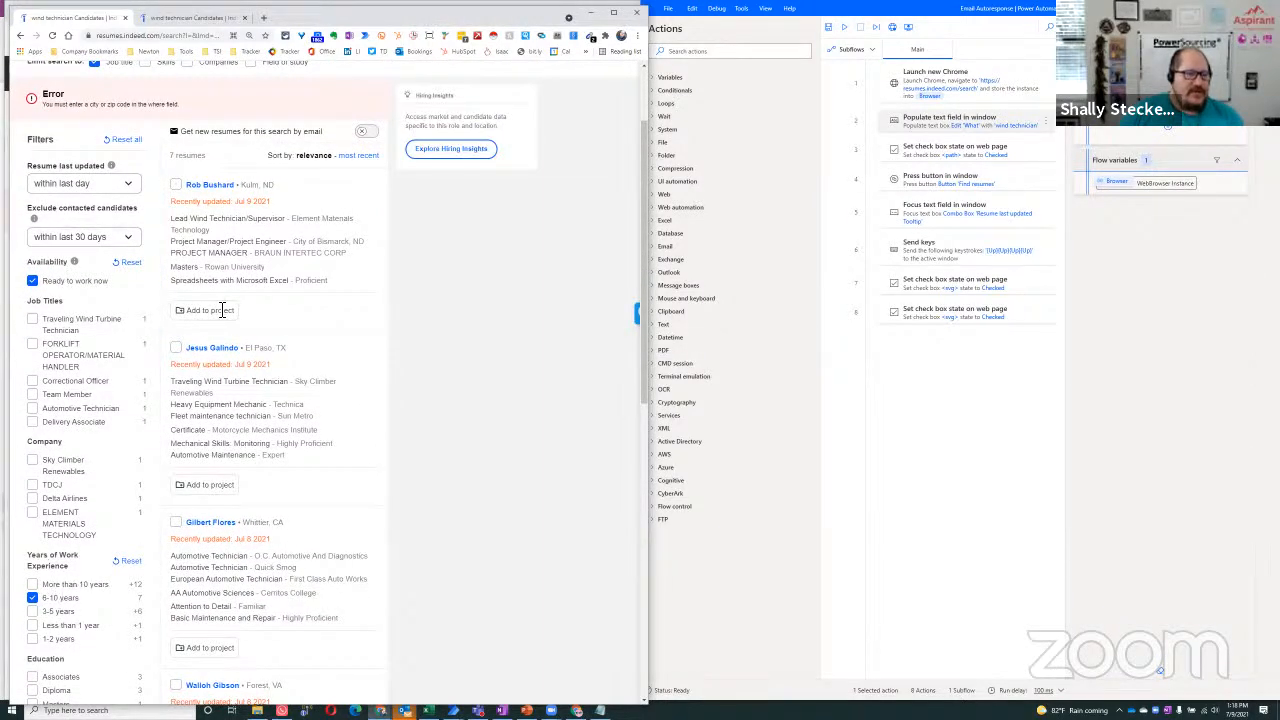
pyautogui.moveTo(266, 410)
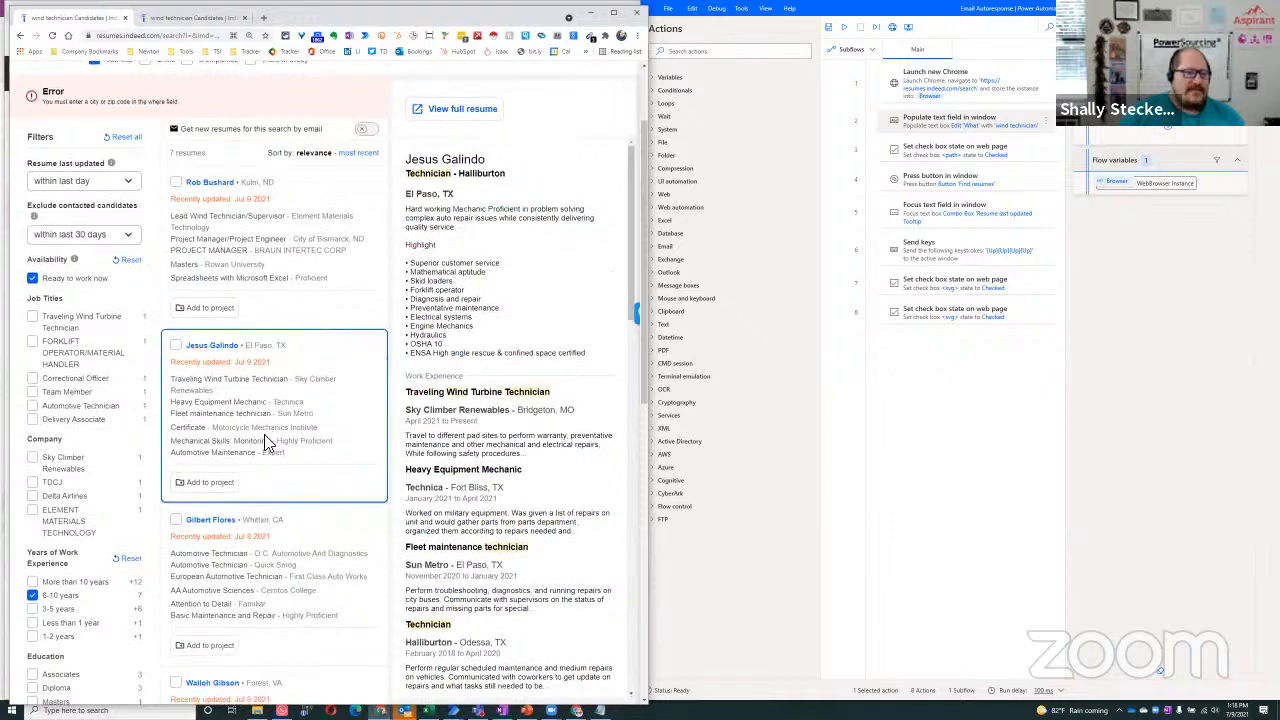
pyautogui.scroll(-10, 266, 437)
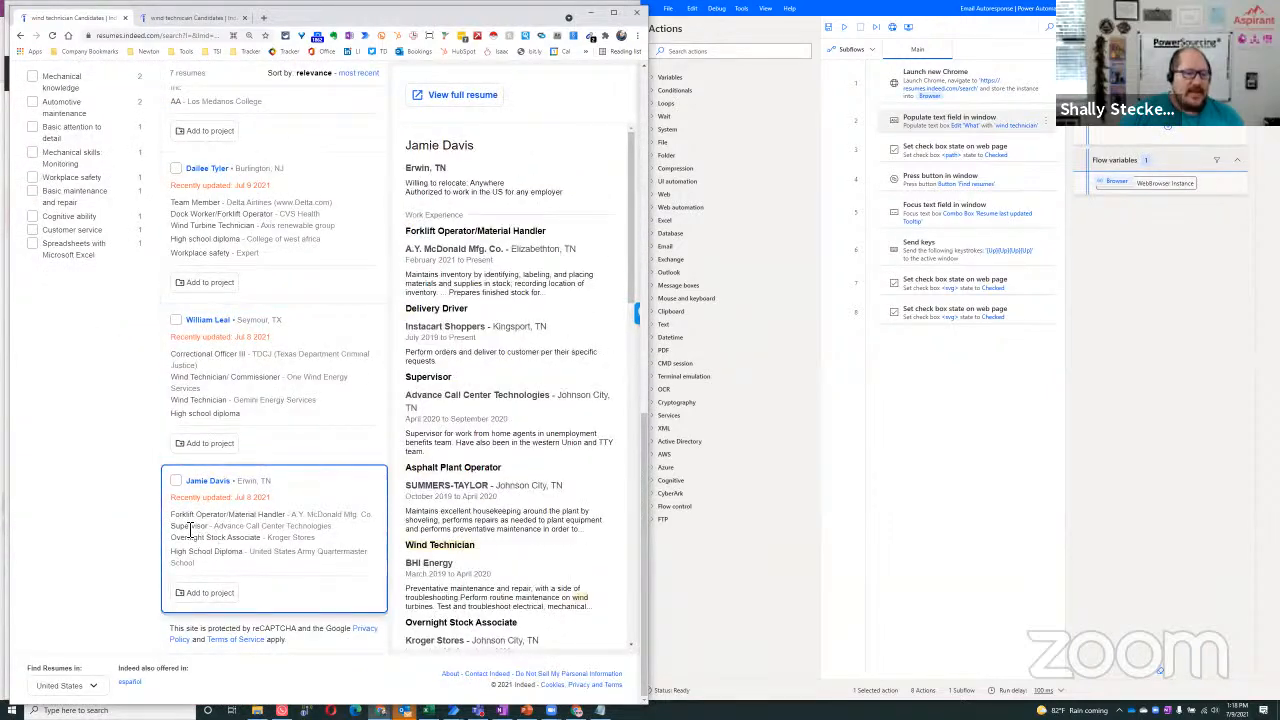
pyautogui.moveTo(228, 515); pyautogui.dragTo(172, 515)
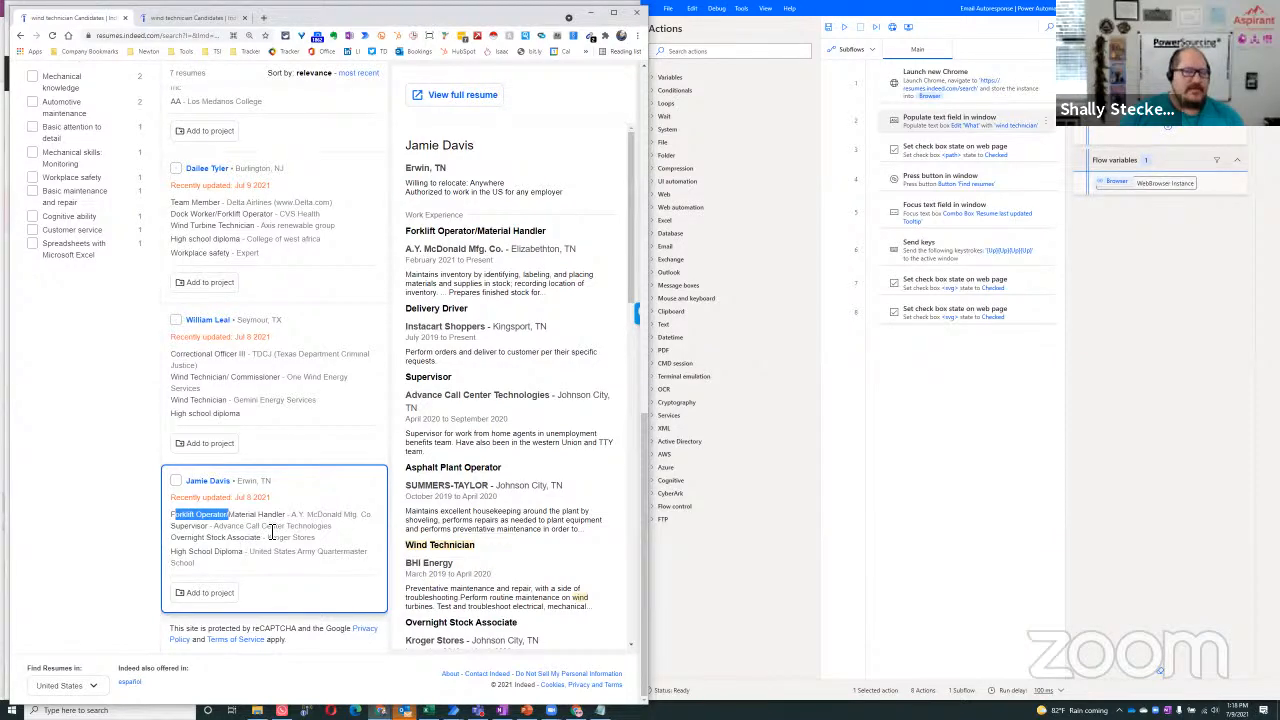
pyautogui.scroll(10, 272, 534)
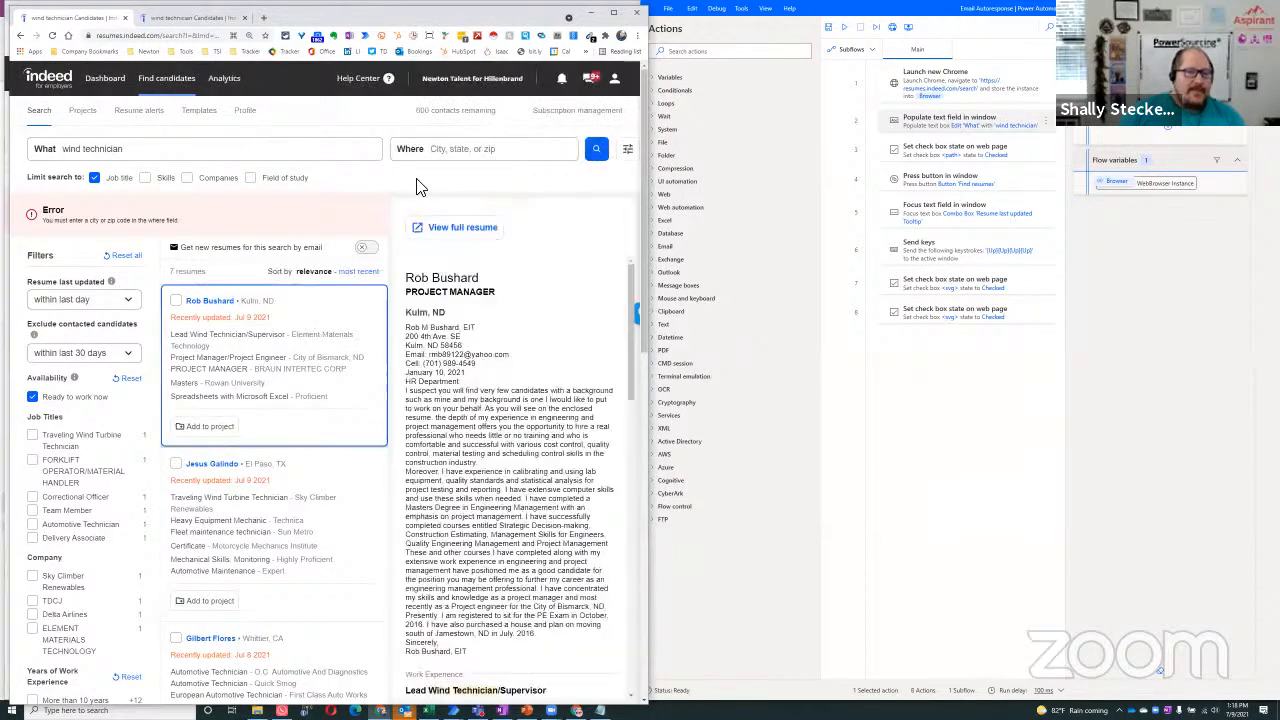
pyautogui.click(220, 410)
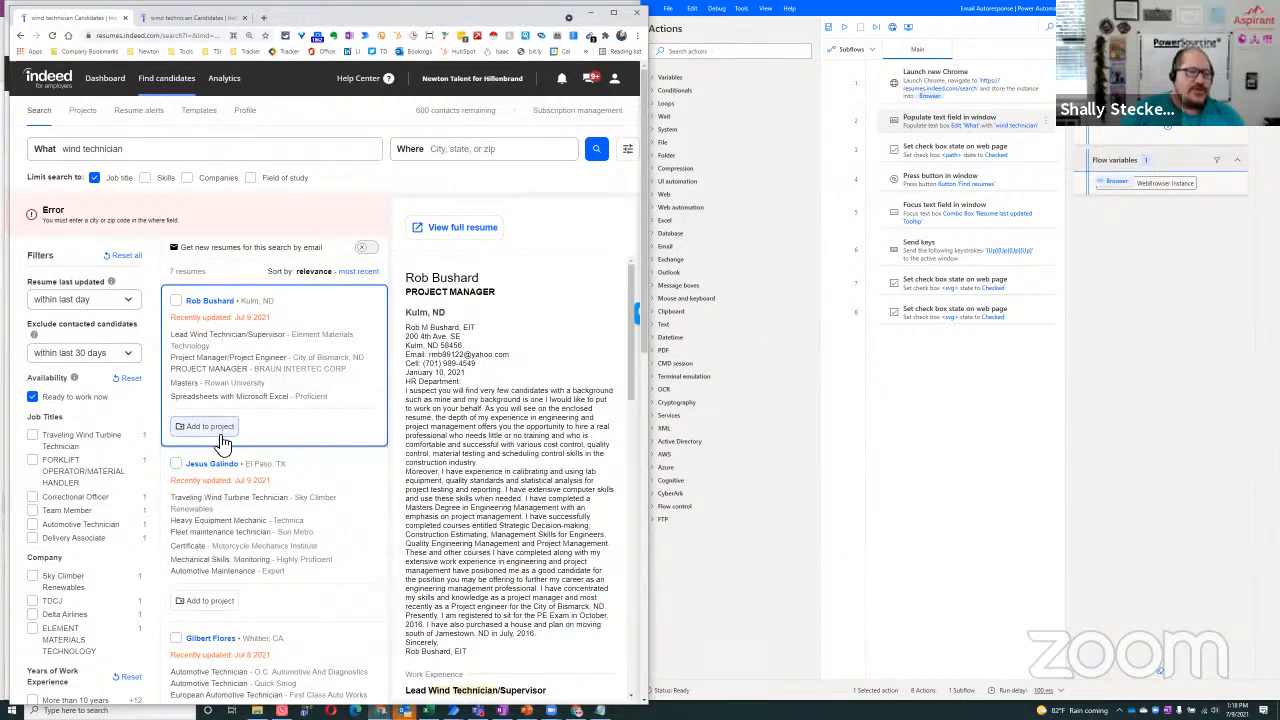
pyautogui.scroll(-4, 214, 586)
pyautogui.scroll(-4, 250, 588)
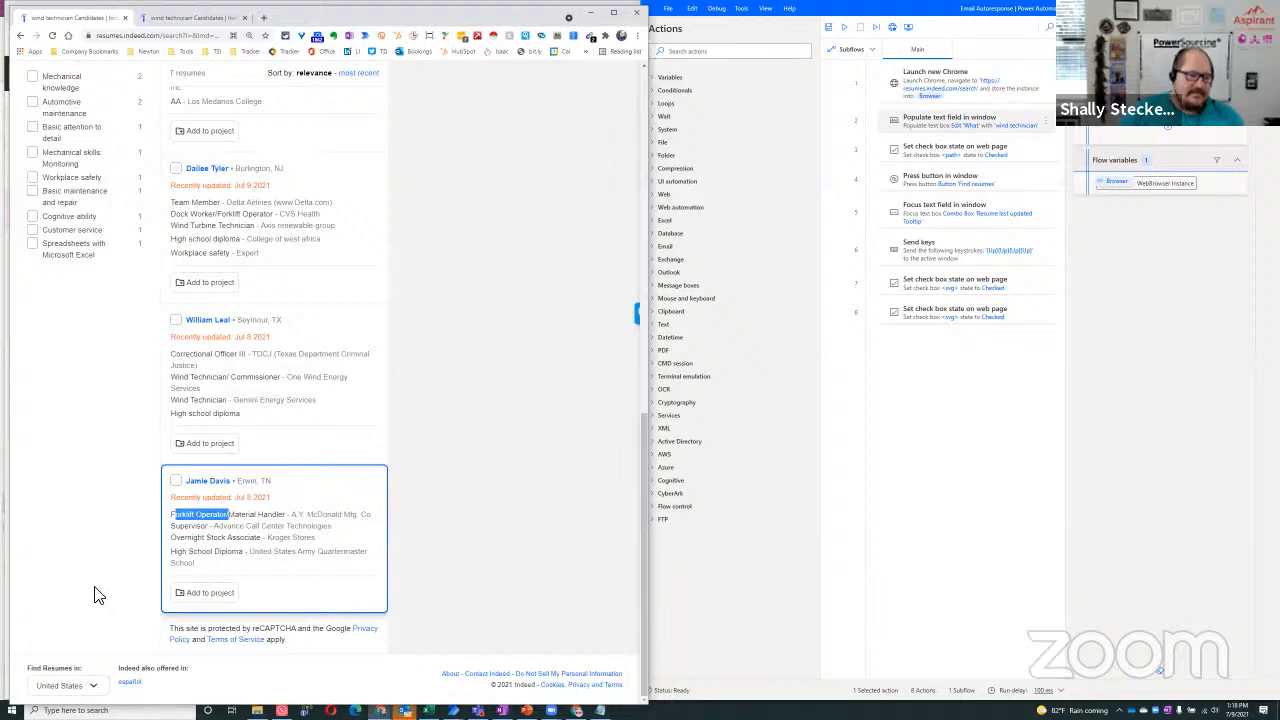
pyautogui.click(96, 596)
pyautogui.scroll(8, 143, 551)
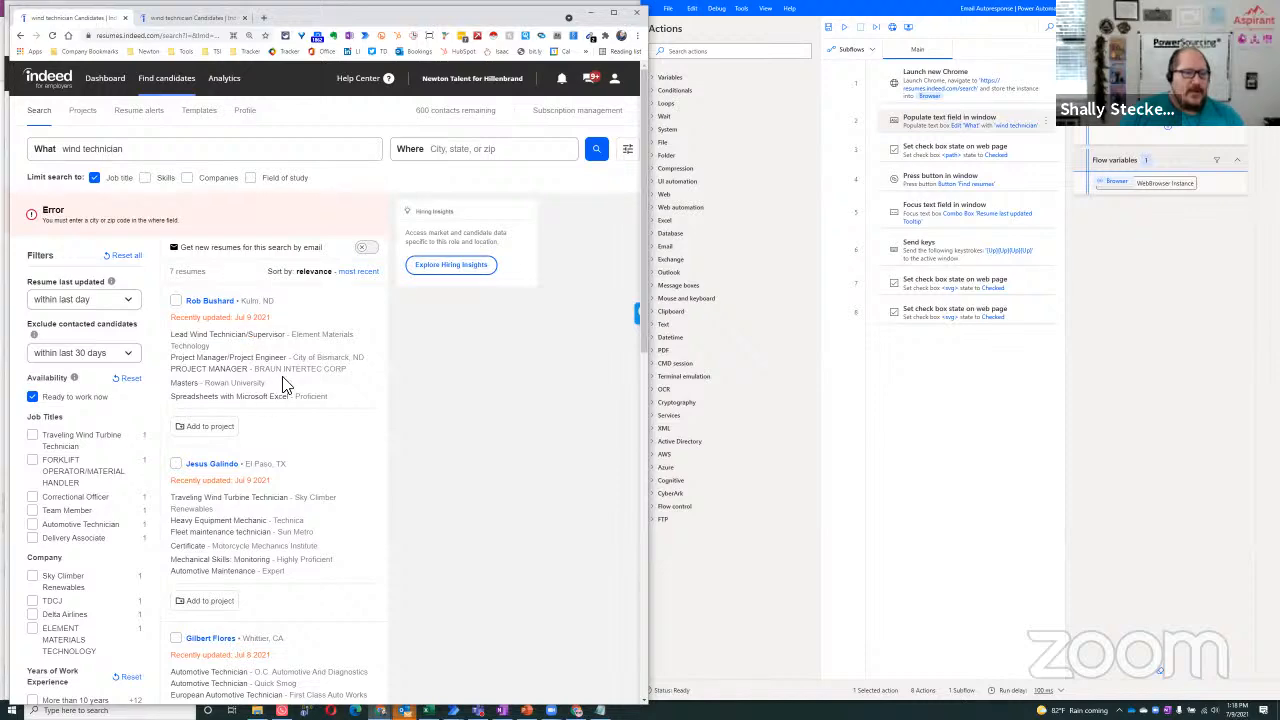
pyautogui.moveTo(283, 400)
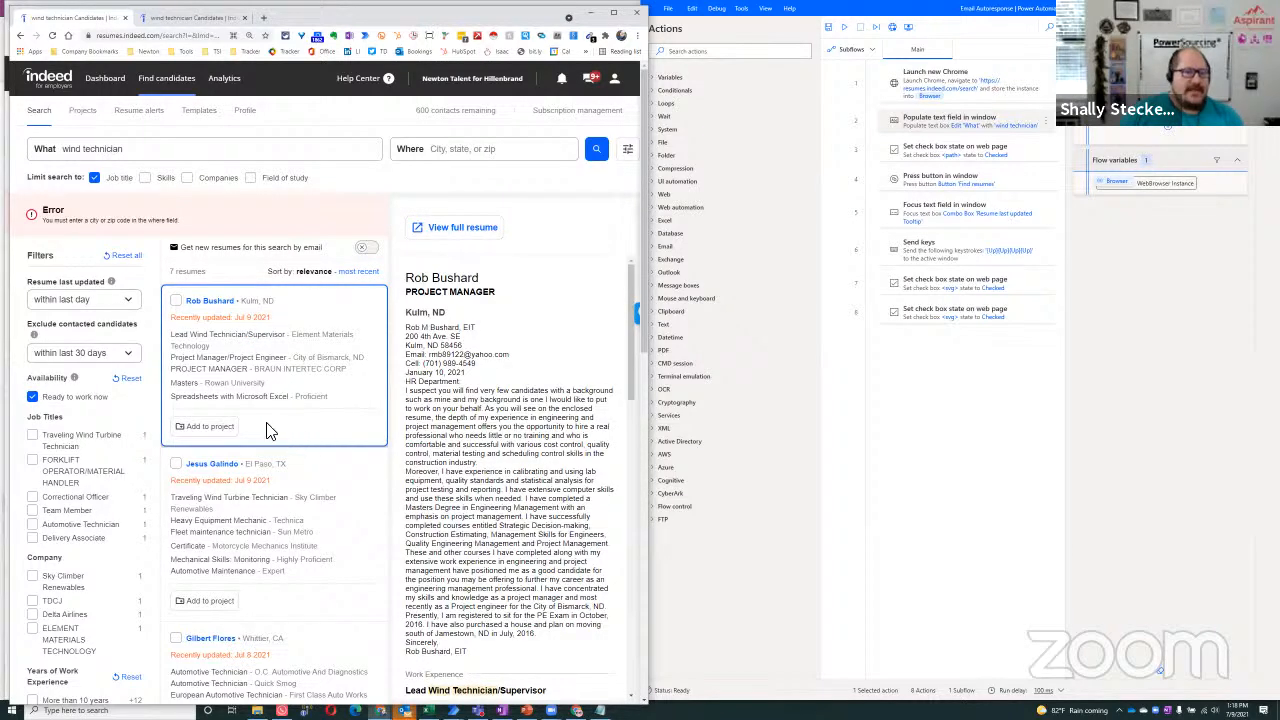
pyautogui.moveTo(237, 497)
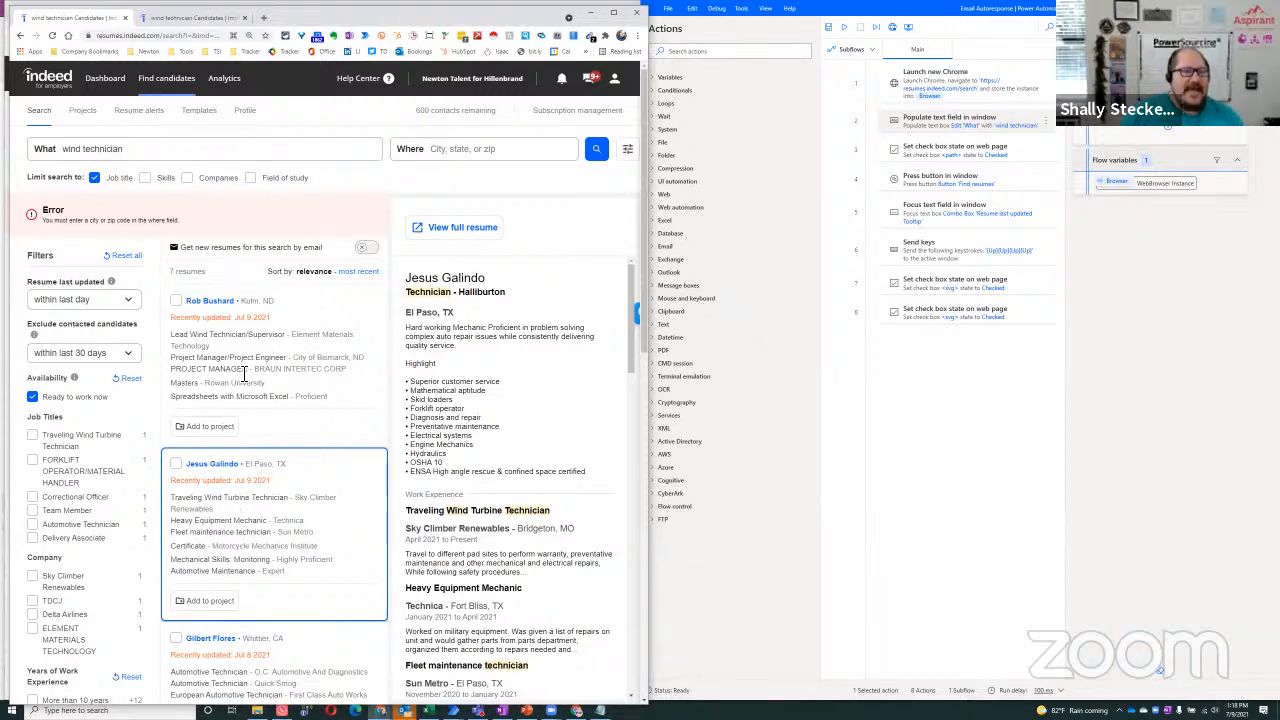
pyautogui.scroll(-2, 277, 514)
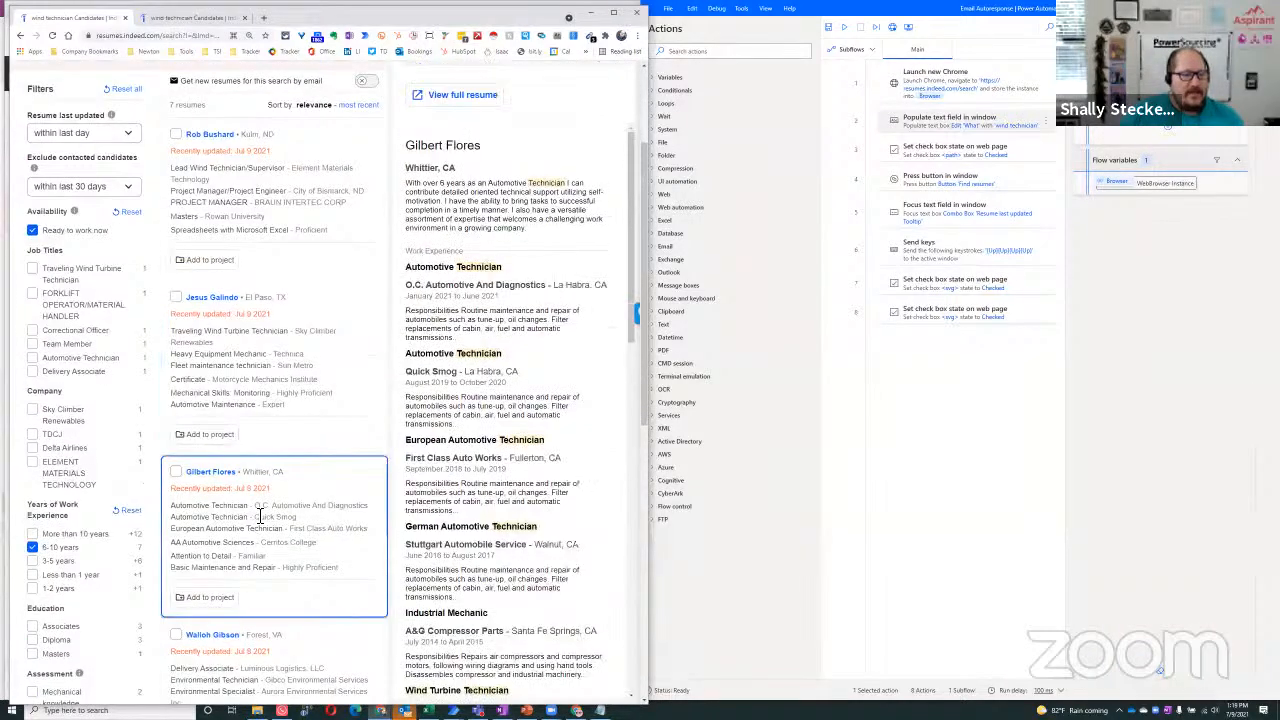
pyautogui.scroll(-2, 259, 515)
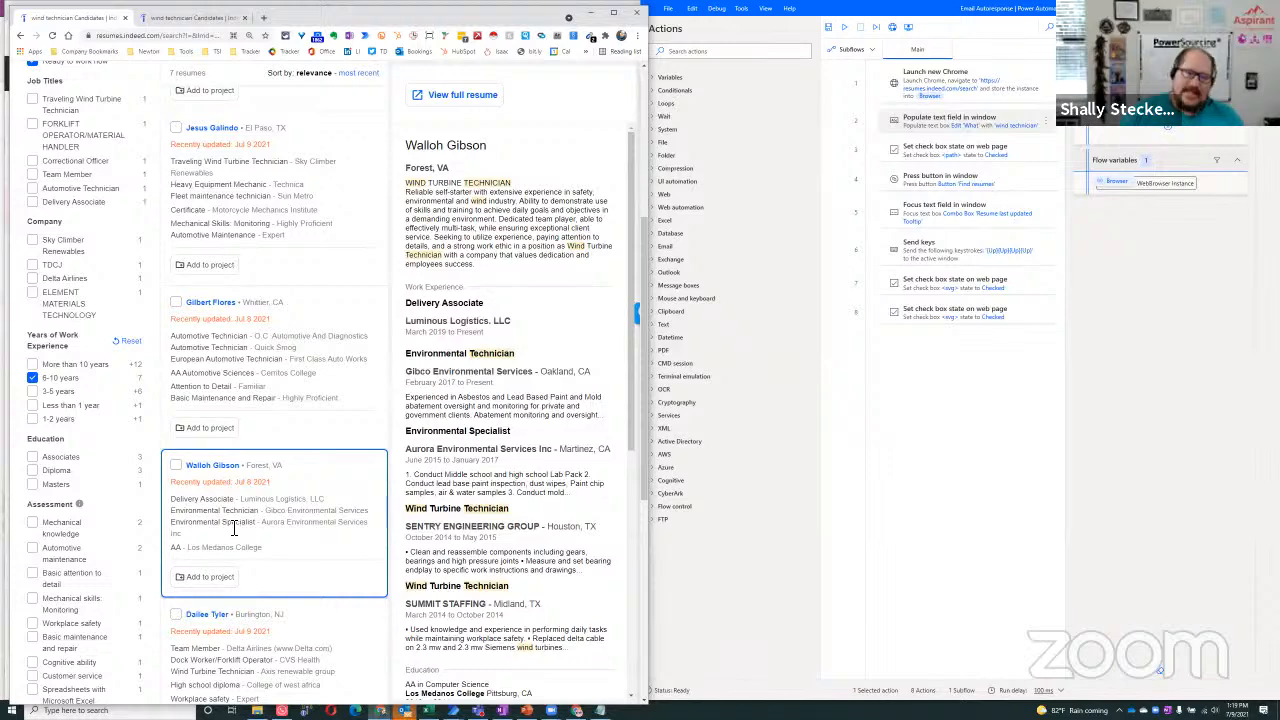
pyautogui.scroll(4, 286, 508)
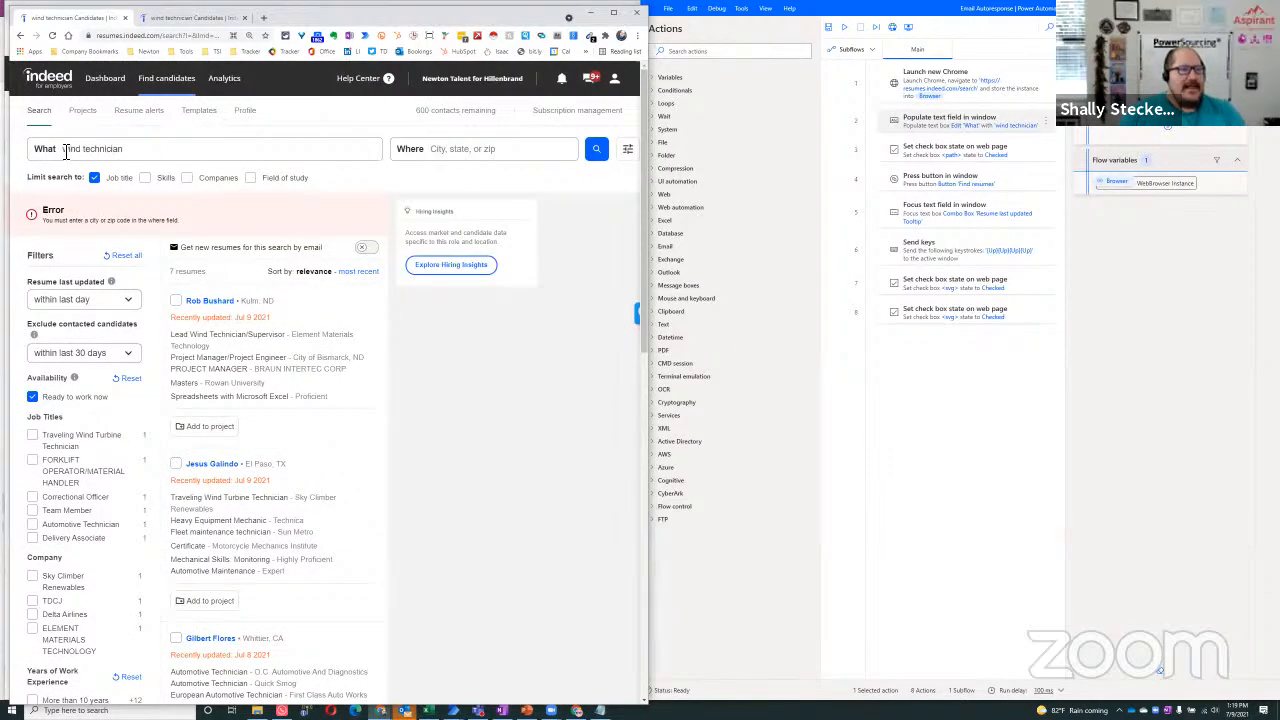
# Wrap the job title search in quotes, rerun it, and limit resumes to those updated within the last day.
pyautogui.click(66, 152)
pyautogui.write('"')
pyautogui.press('End')
pyautogui.write('"')
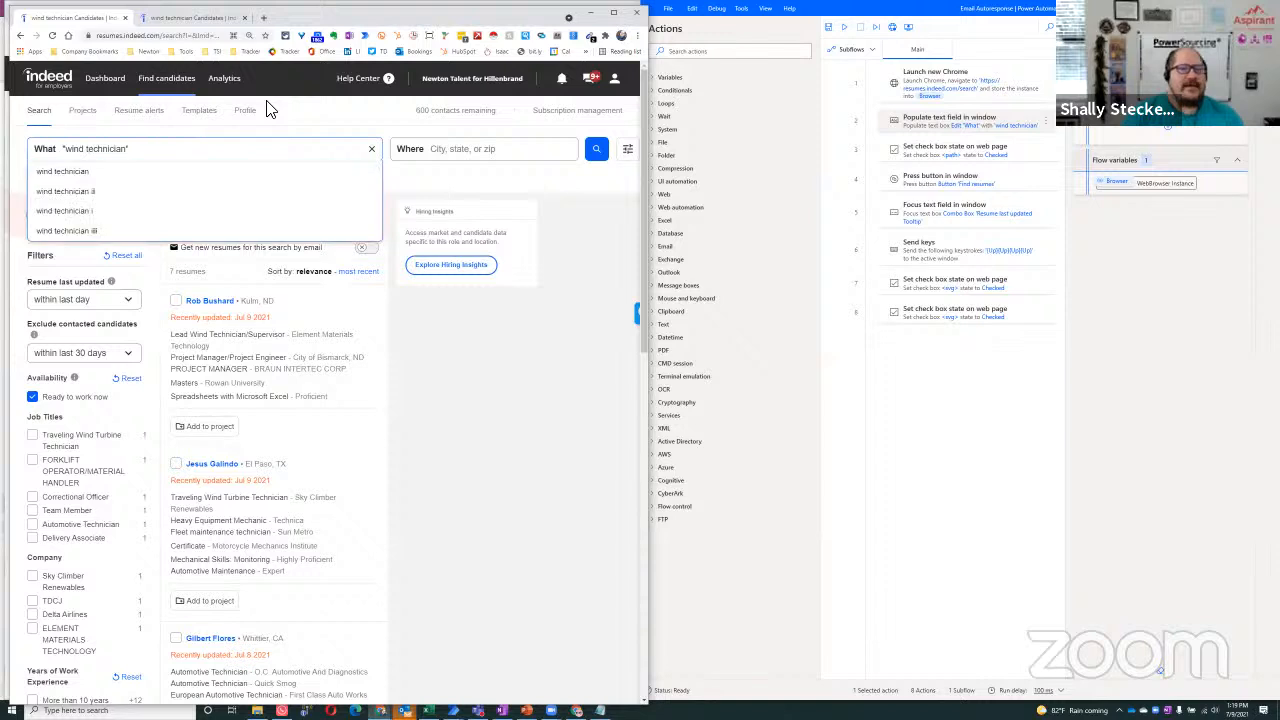
pyautogui.click(597, 148)
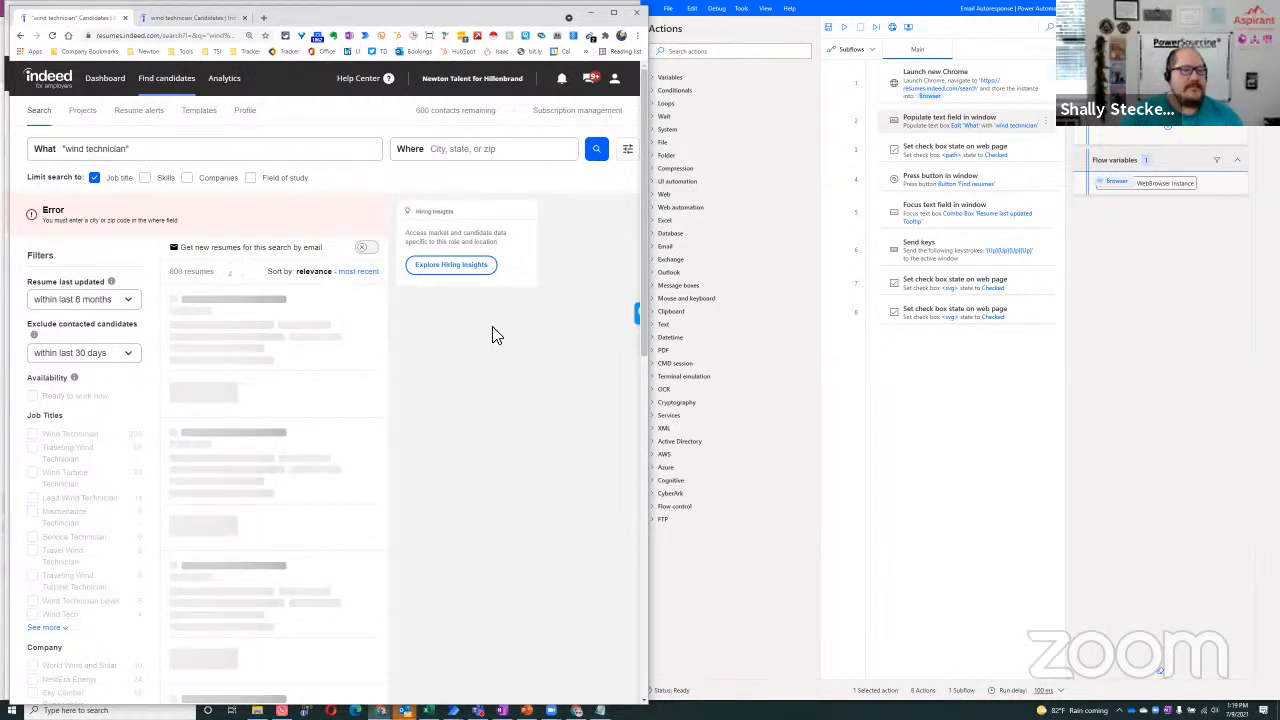
pyautogui.click(72, 299)
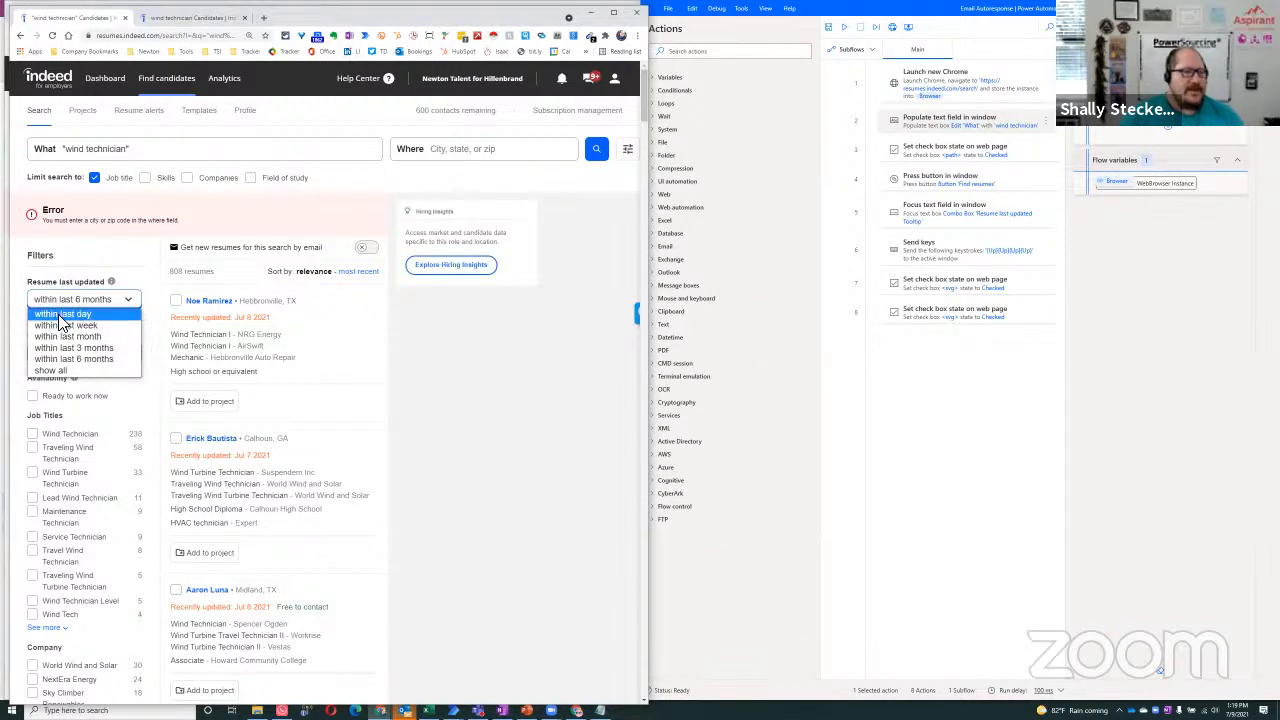
pyautogui.click(66, 314)
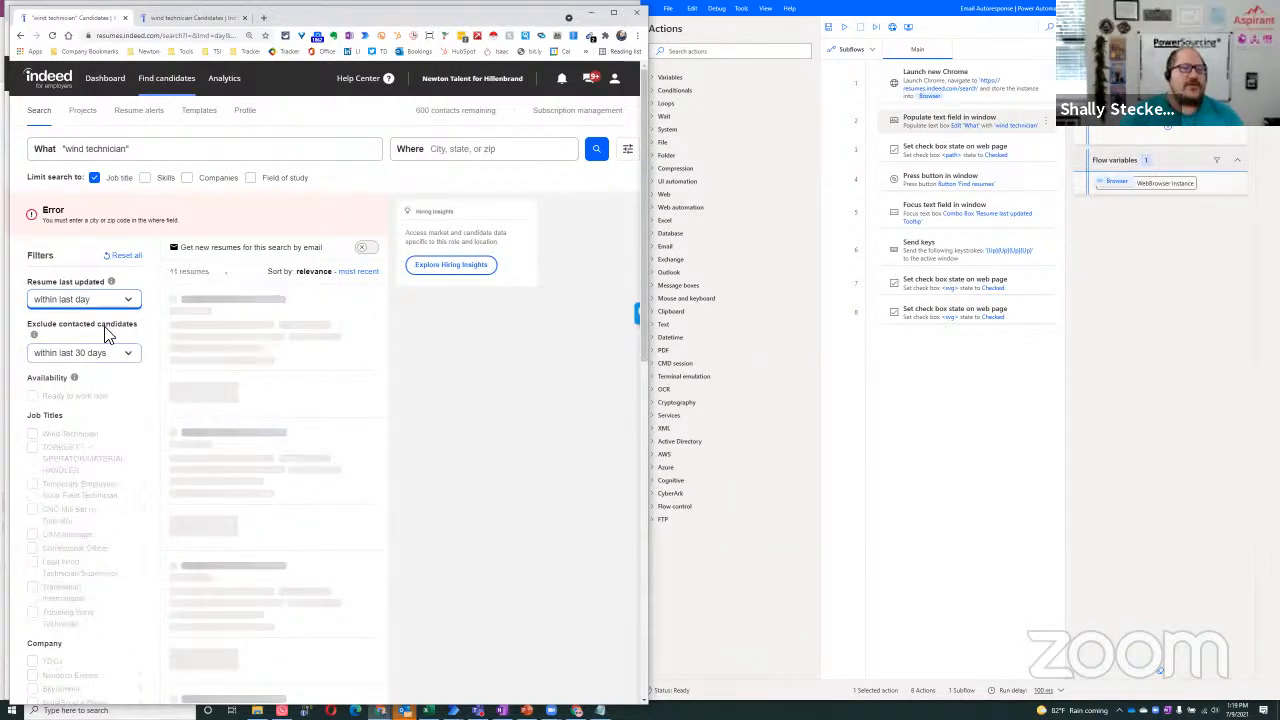
# Preview the resumes of several candidates down the results list.
pyautogui.click(291, 508)
pyautogui.scroll(-3, 291, 522)
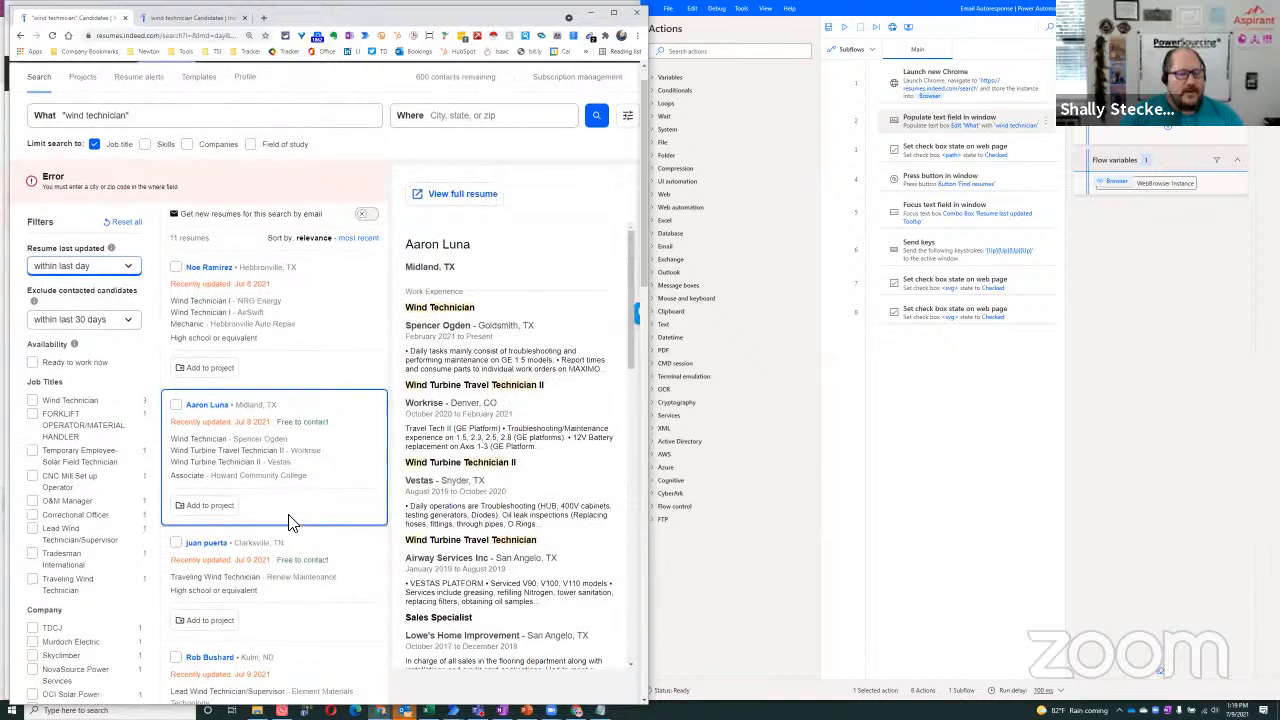
pyautogui.click(295, 520)
pyautogui.scroll(-3, 296, 520)
pyautogui.click(296, 520)
pyautogui.click(281, 370)
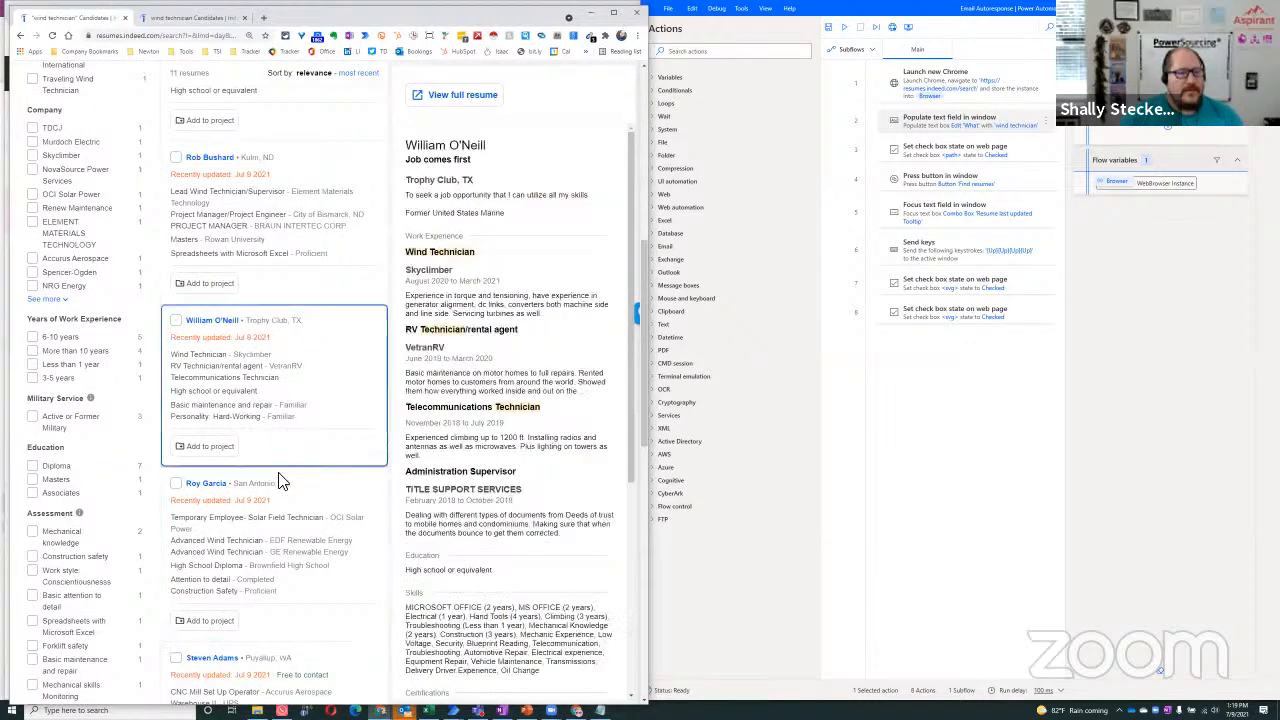
pyautogui.click(257, 575)
pyautogui.scroll(-4, 258, 590)
pyautogui.click(276, 596)
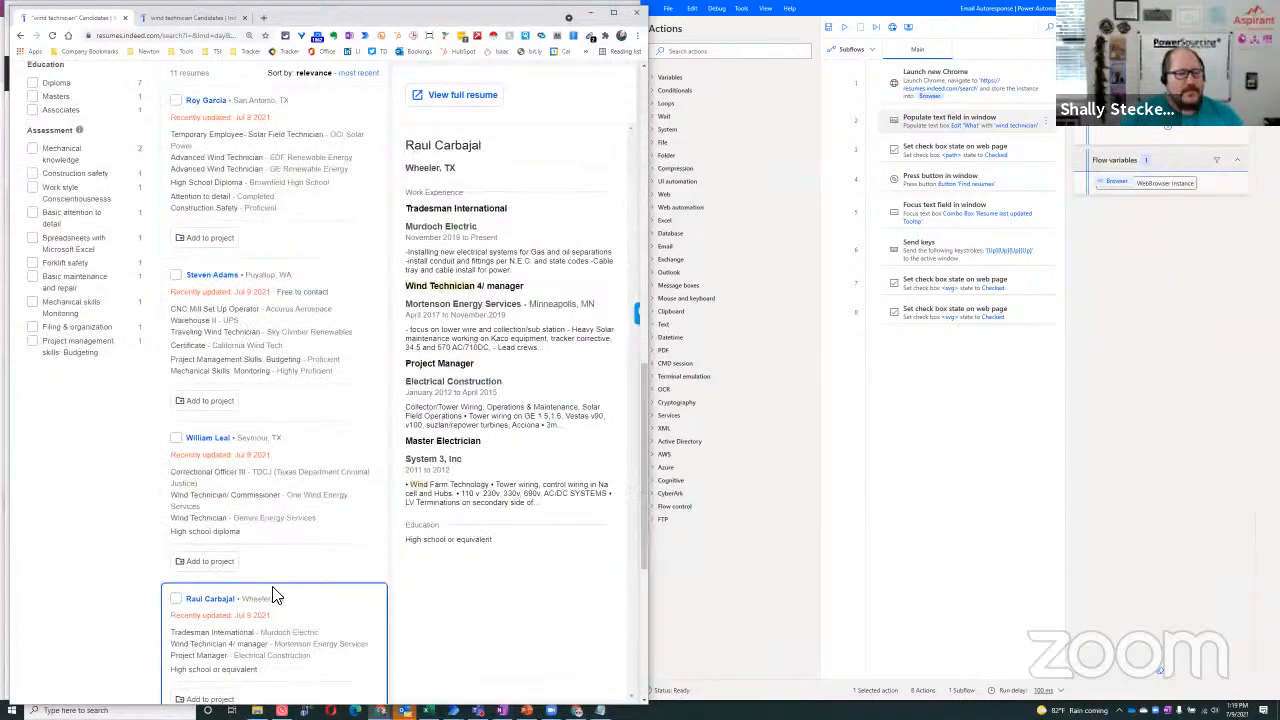
pyautogui.click(255, 522)
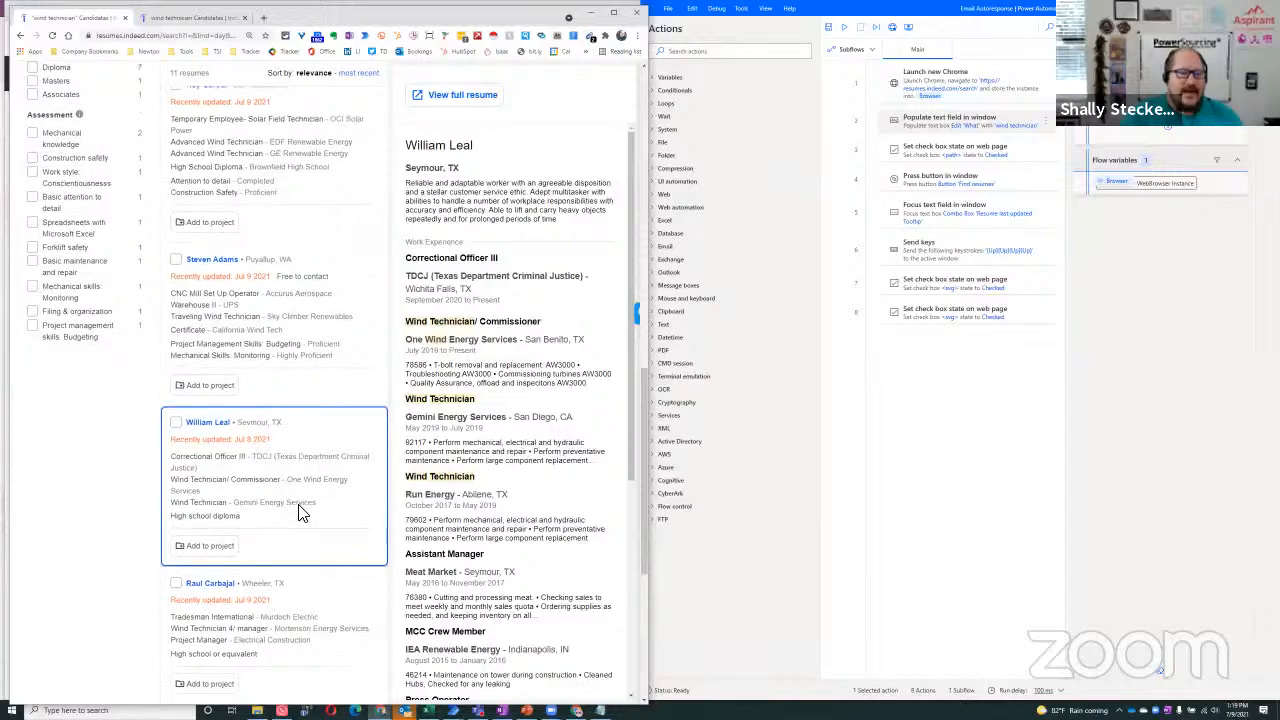
# Preview the remaining candidates through the last one, then scroll back up the list.
pyautogui.scroll(-2, 300, 514)
pyautogui.click(286, 394)
pyautogui.click(287, 311)
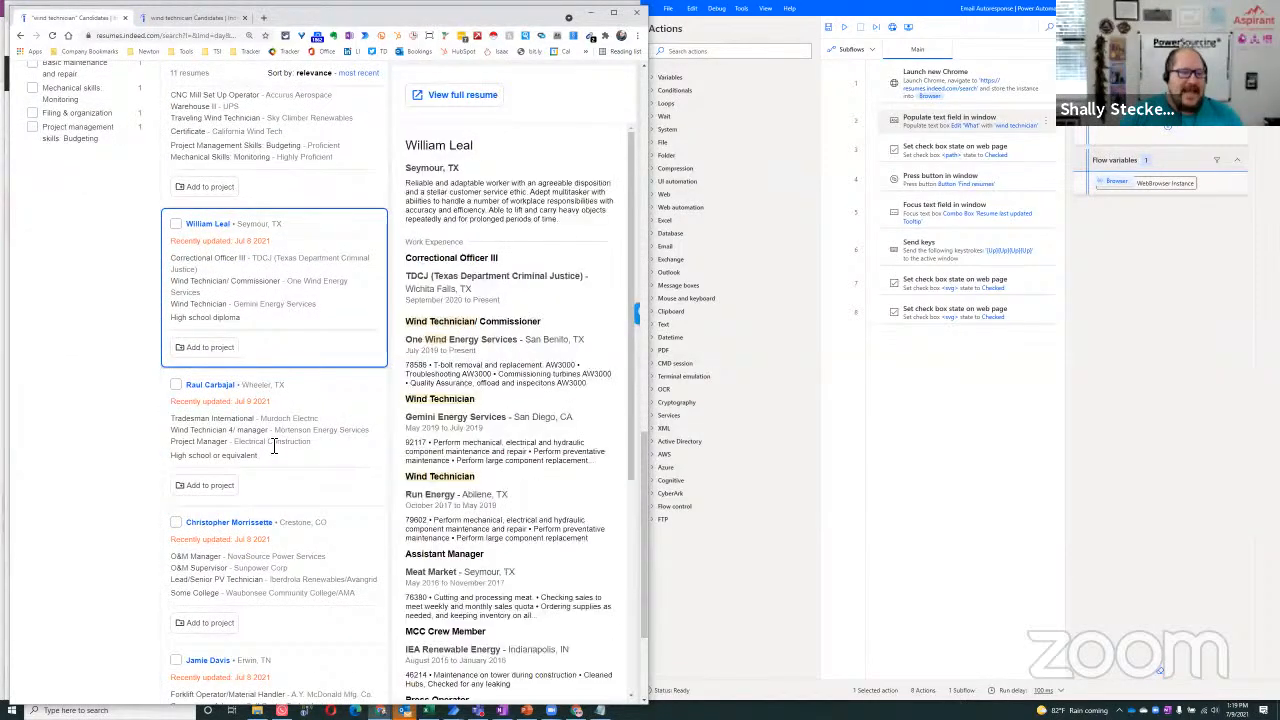
pyautogui.click(258, 502)
pyautogui.scroll(-2, 255, 530)
pyautogui.click(250, 555)
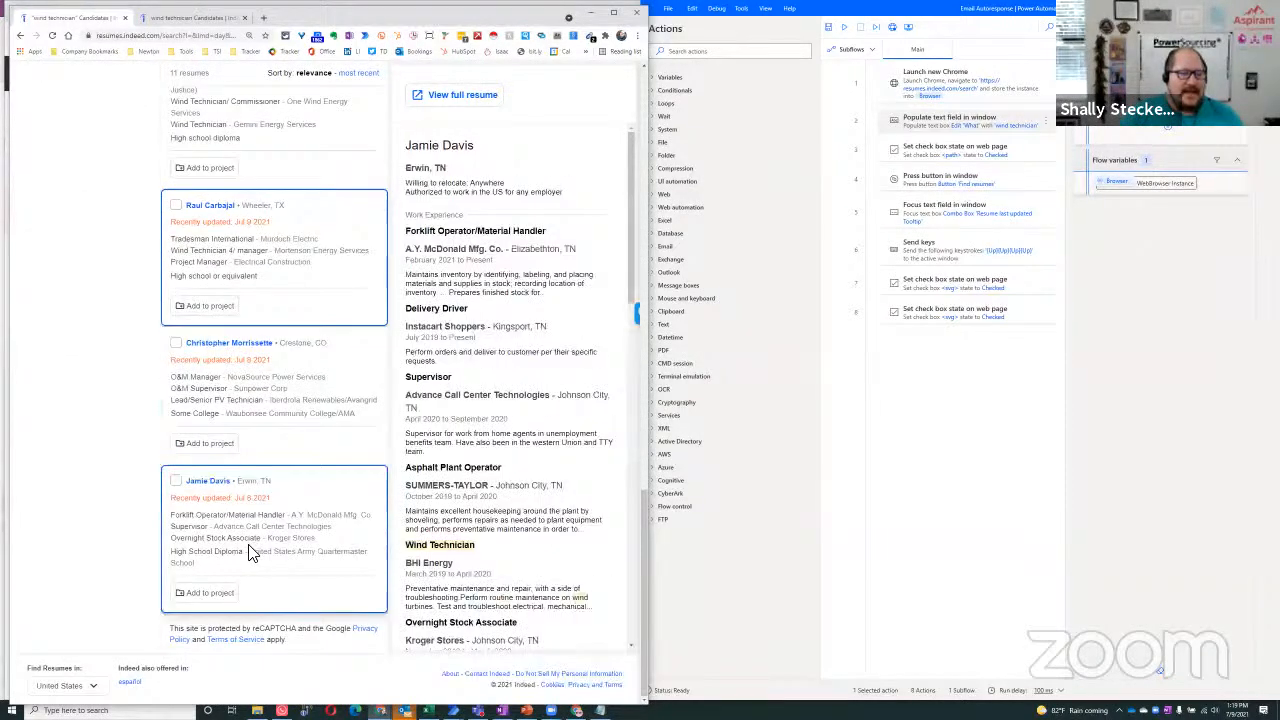
pyautogui.scroll(10, 257, 534)
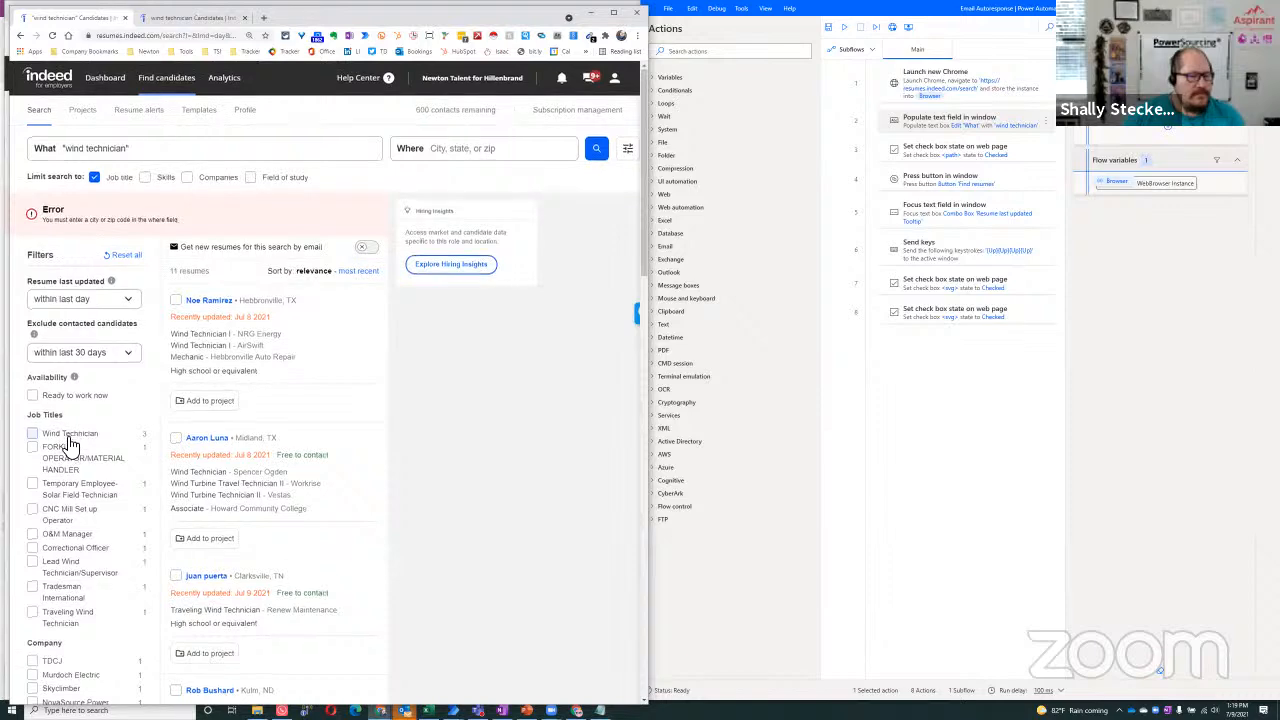
pyautogui.scroll(-10, 68, 446)
pyautogui.scroll(10, 80, 490)
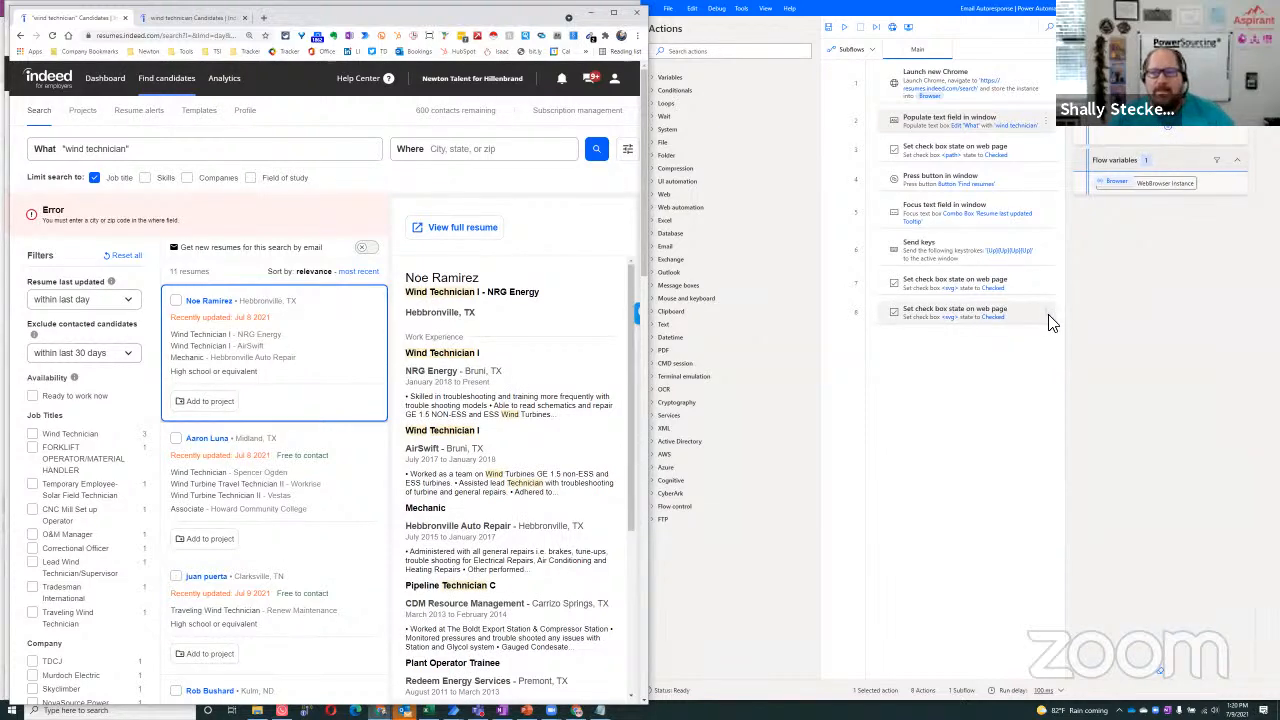
# Copy step 8 and paste it as step 9, then open step 9's settings.
pyautogui.click(1046, 316)
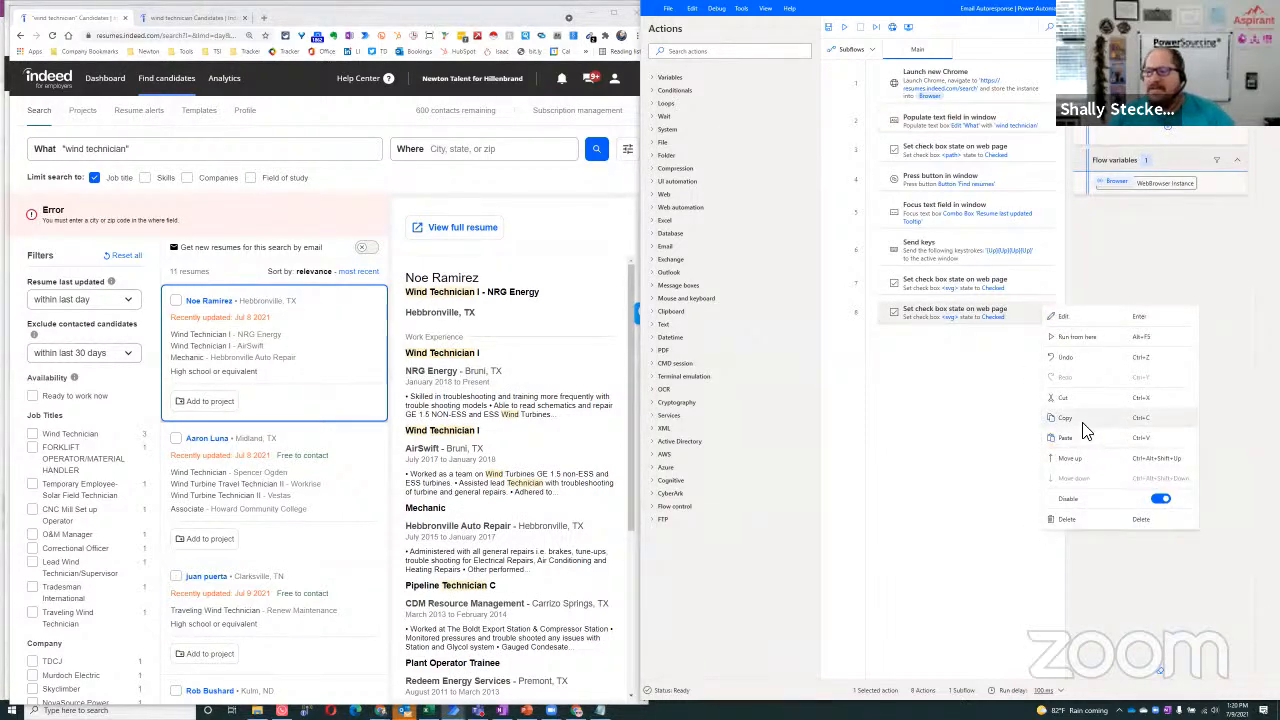
pyautogui.click(1058, 417)
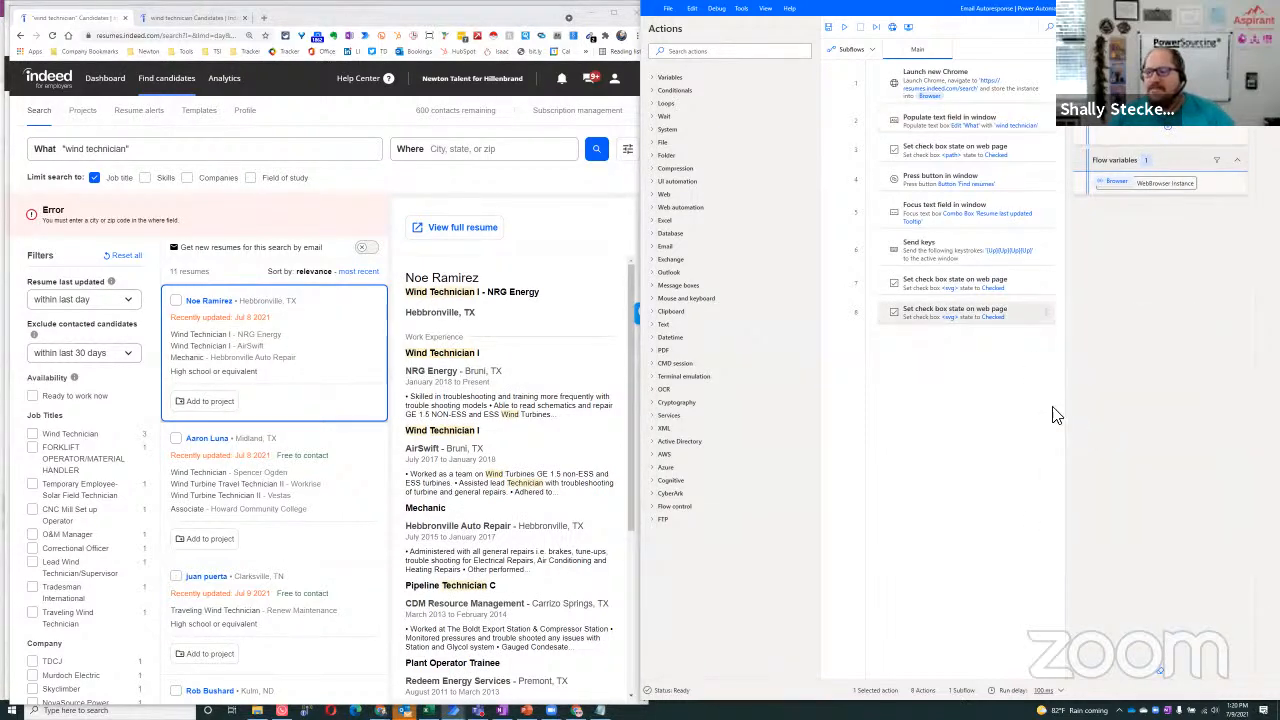
pyautogui.rightClick(1030, 360)
pyautogui.click(1045, 459)
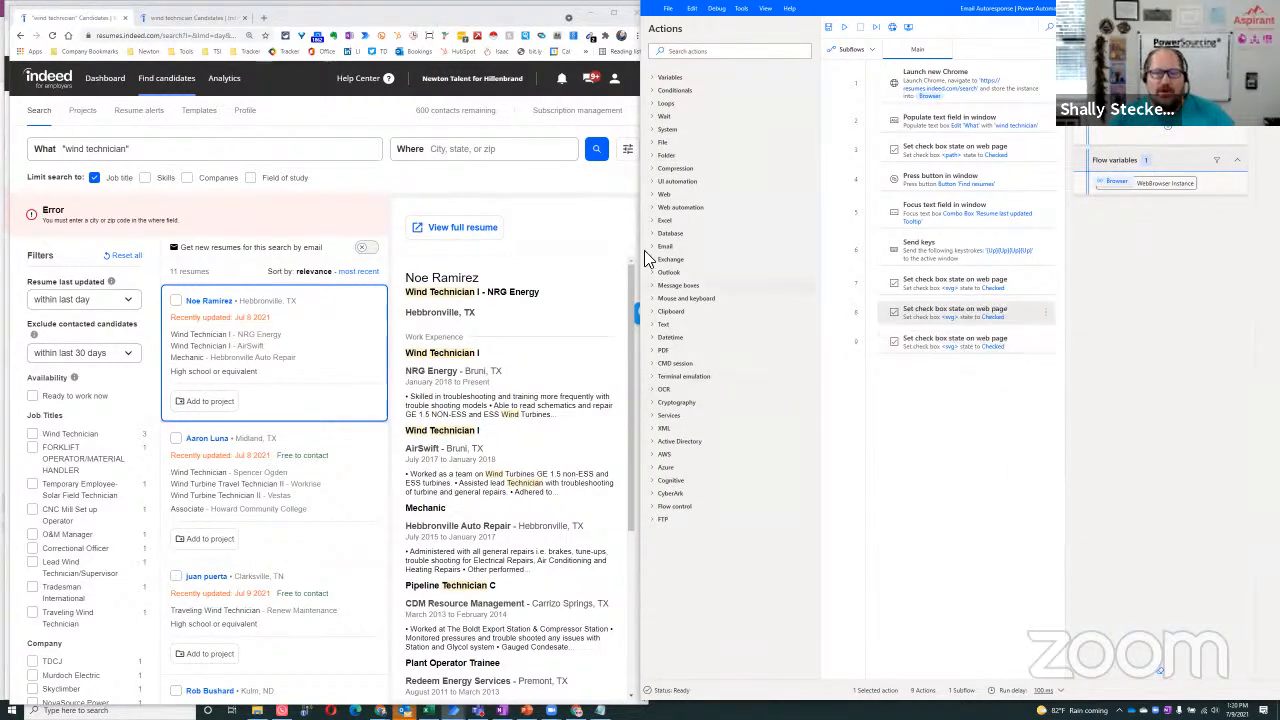
pyautogui.click(950, 318)
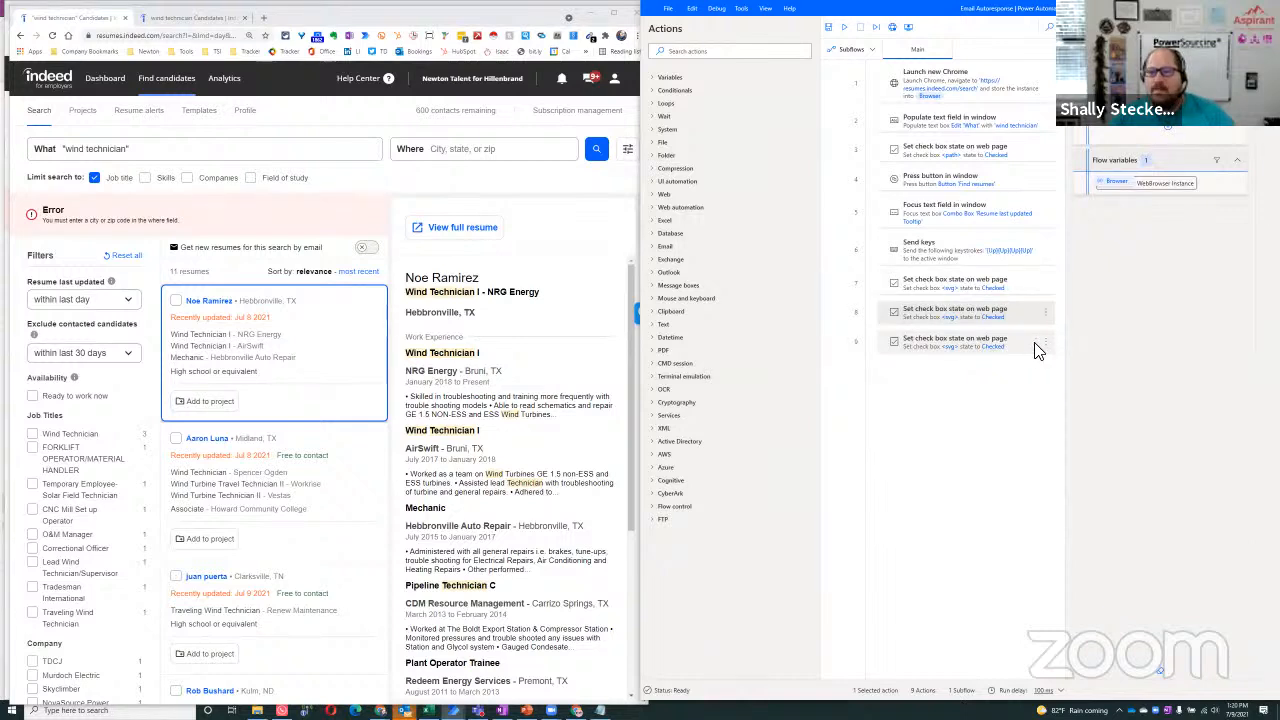
pyautogui.click(1036, 348)
pyautogui.doubleClick(1036, 348)
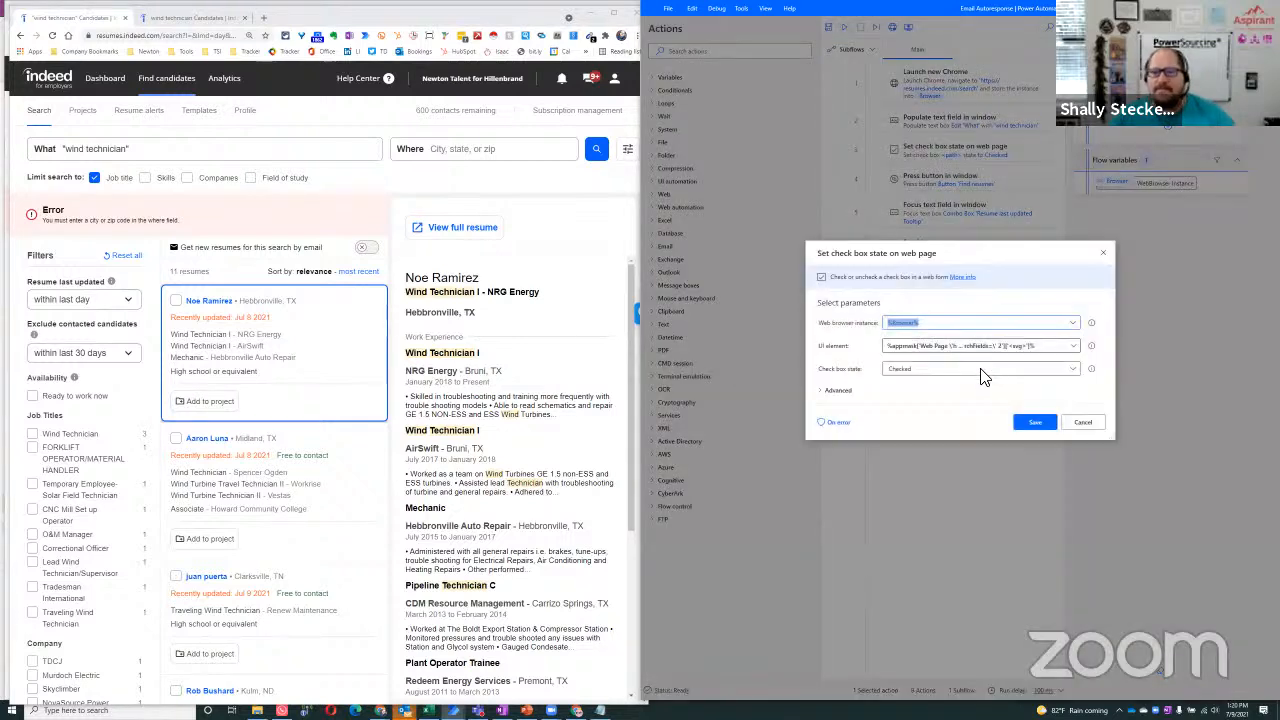
# Capture the Wind Technician checkbox as step 9's UI element and save the step.
pyautogui.click(1072, 350)
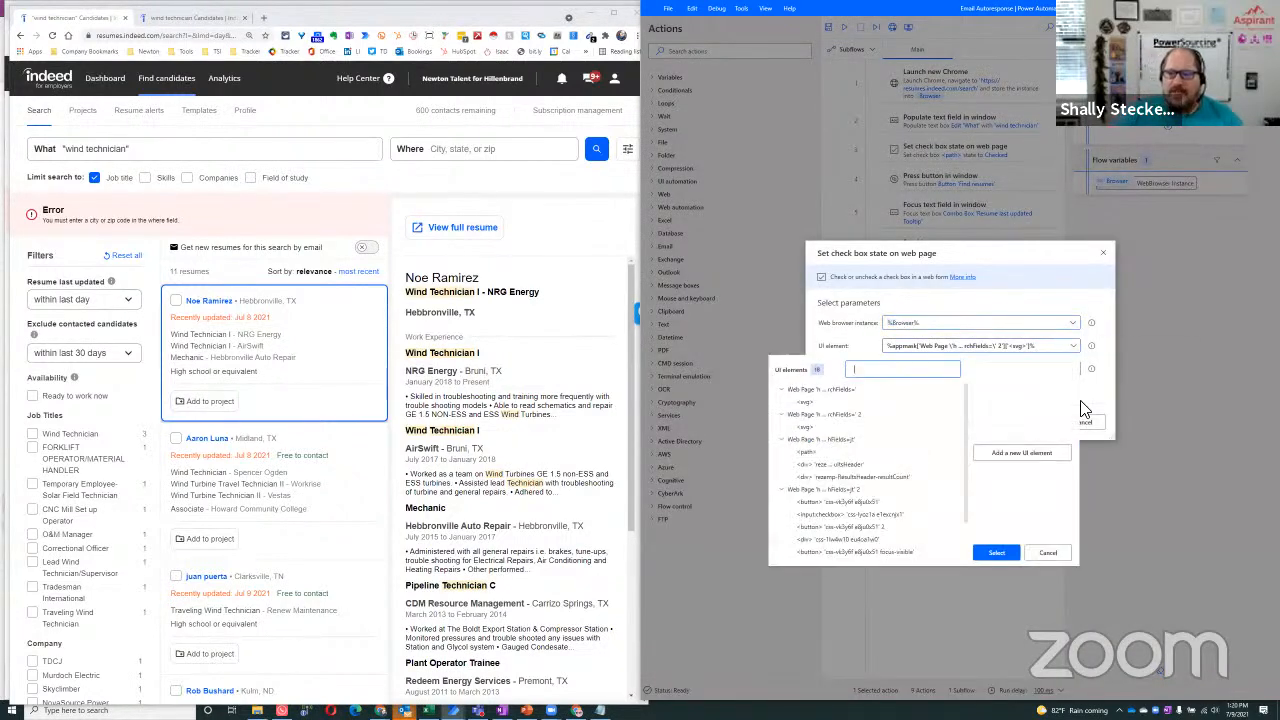
pyautogui.click(1032, 466)
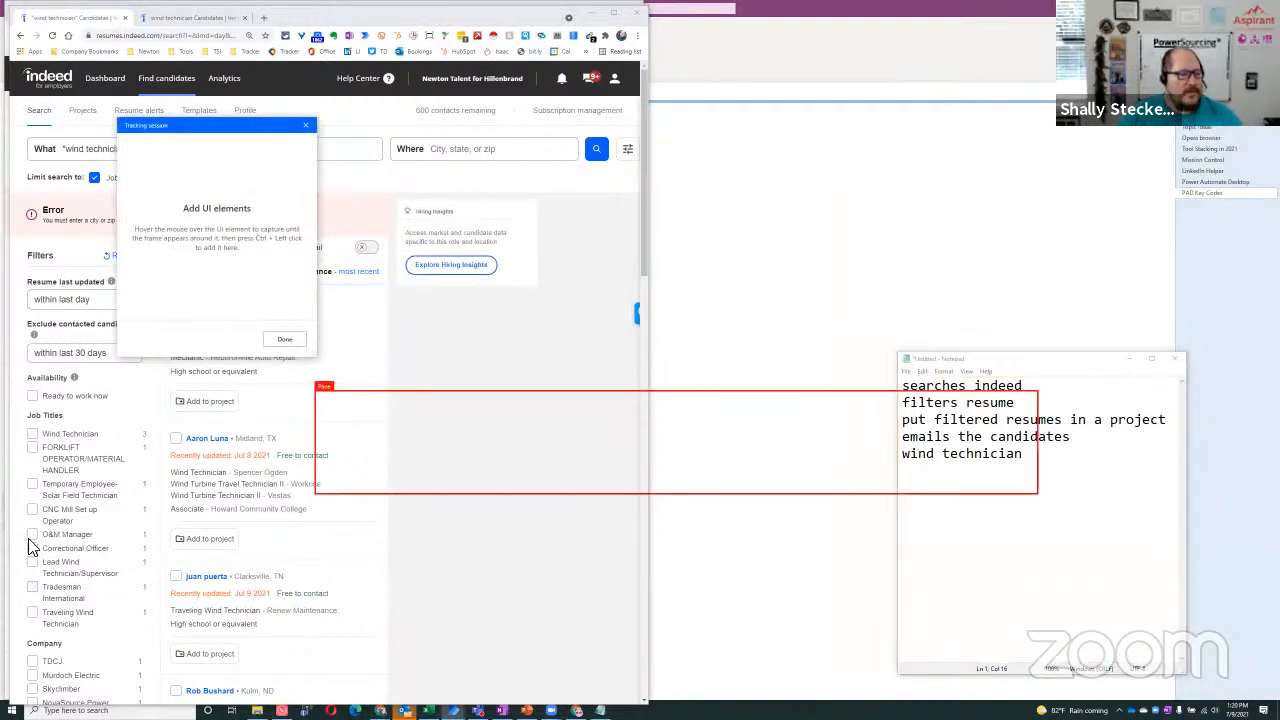
pyautogui.scroll(-1, 30, 400)
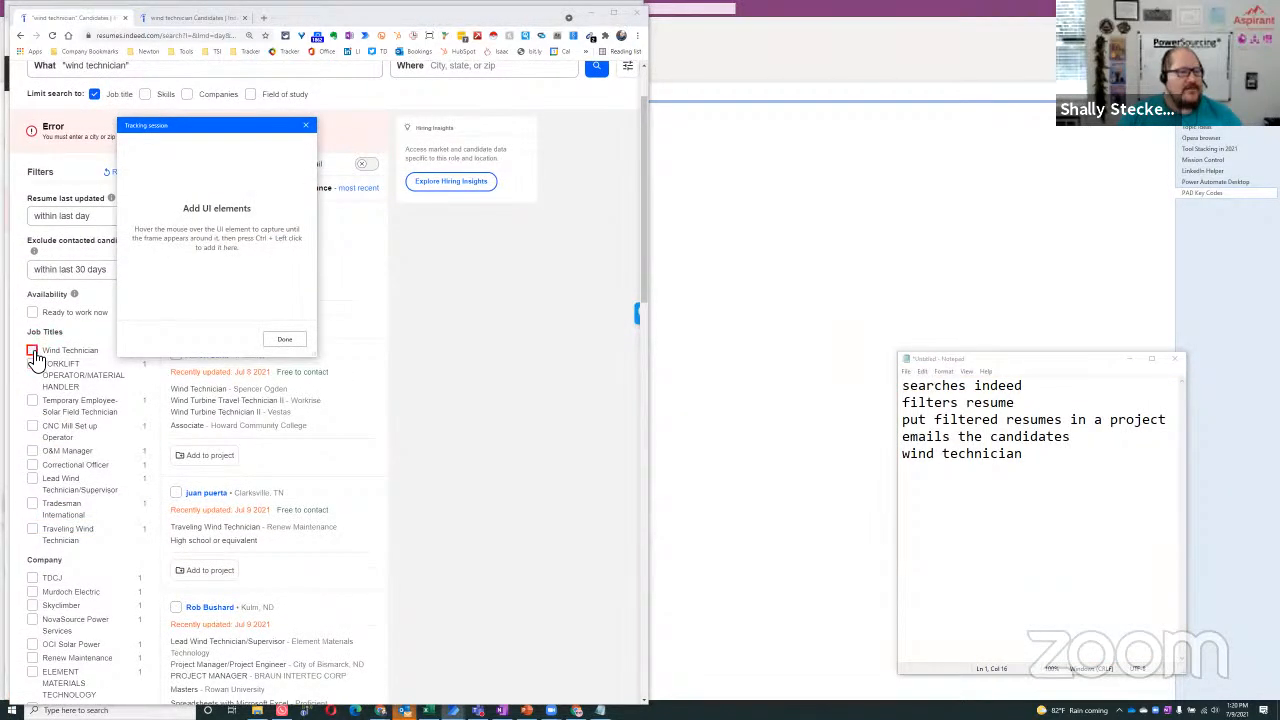
pyautogui.keyDown('ctrl'); pyautogui.click(34, 357); pyautogui.keyUp('ctrl')
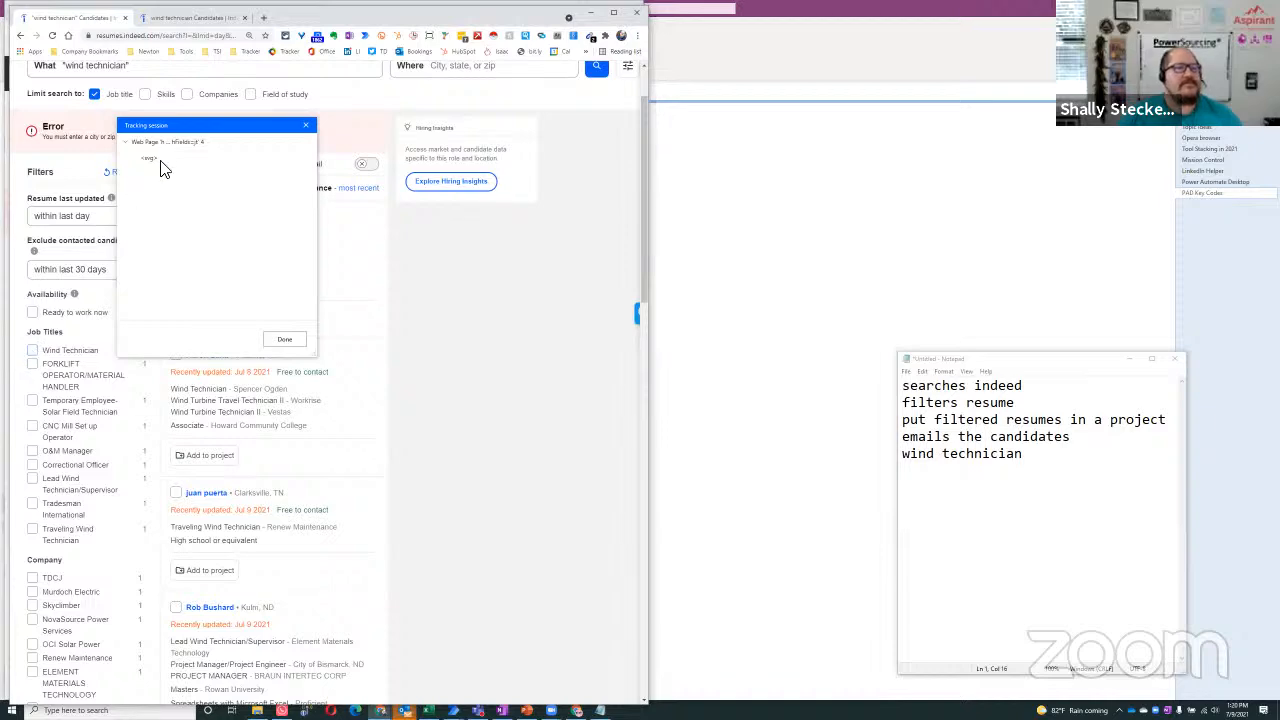
pyautogui.moveTo(160, 172)
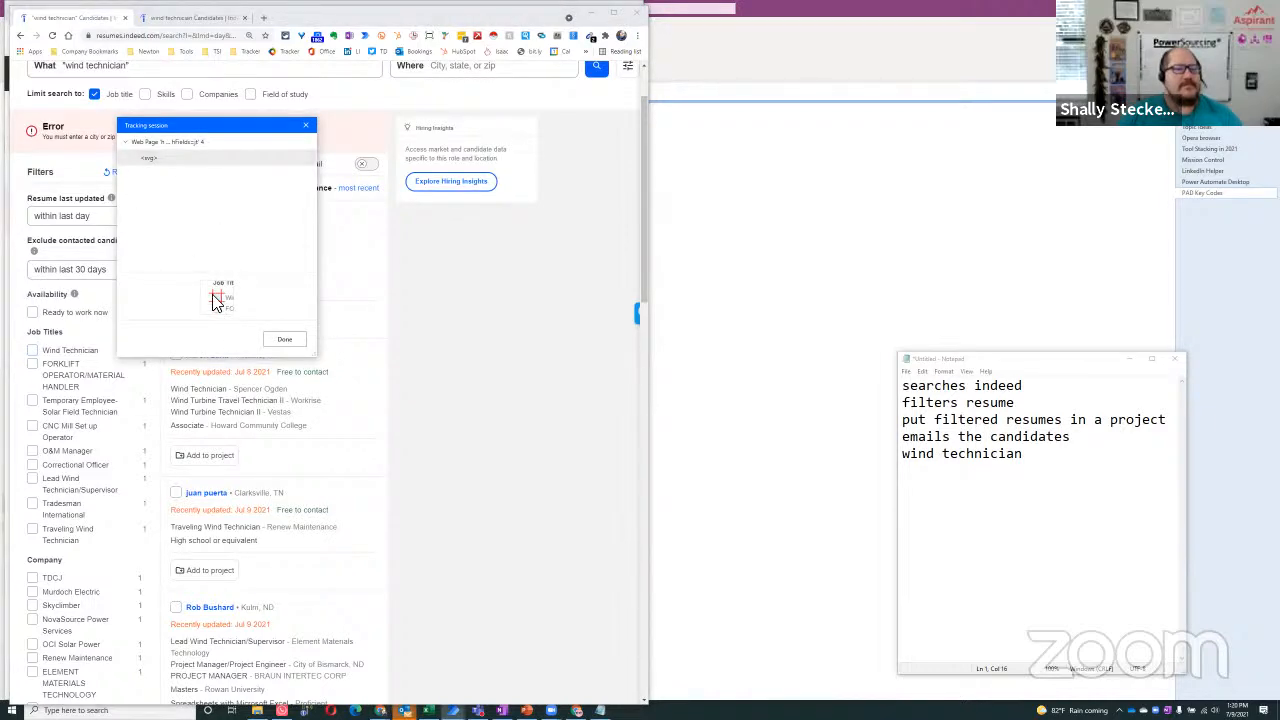
pyautogui.click(282, 339)
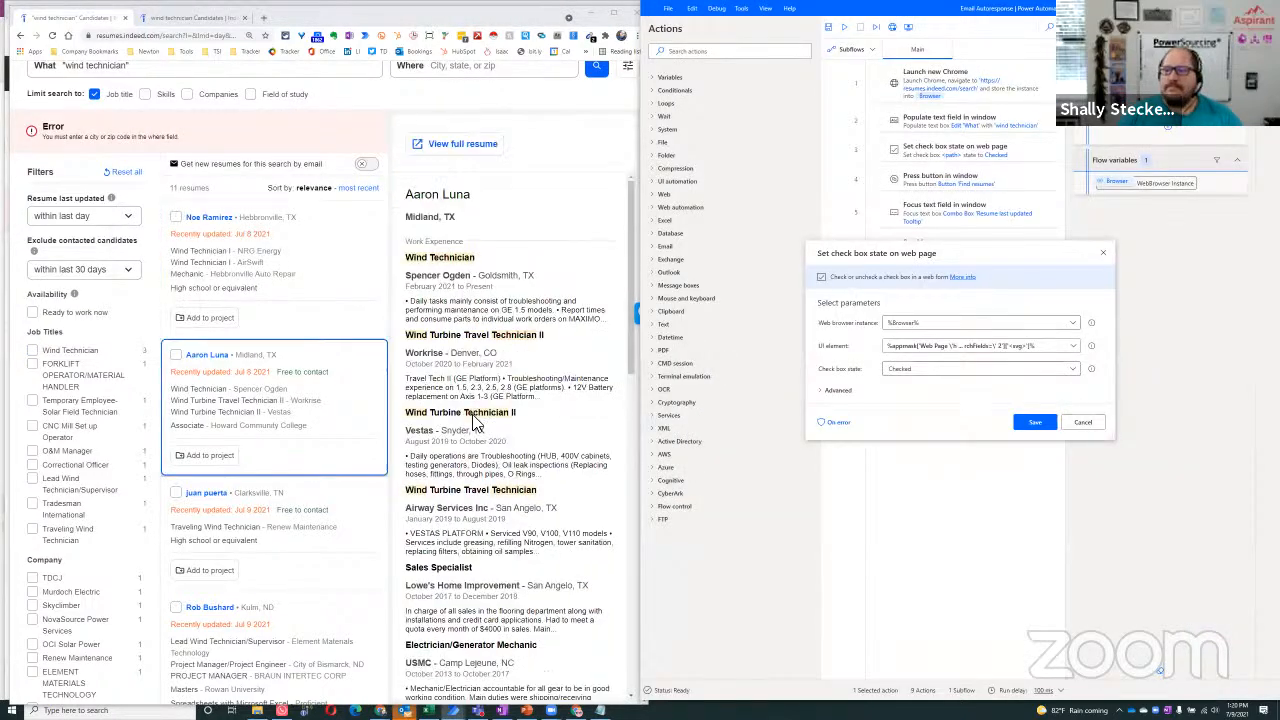
pyautogui.click(1030, 422)
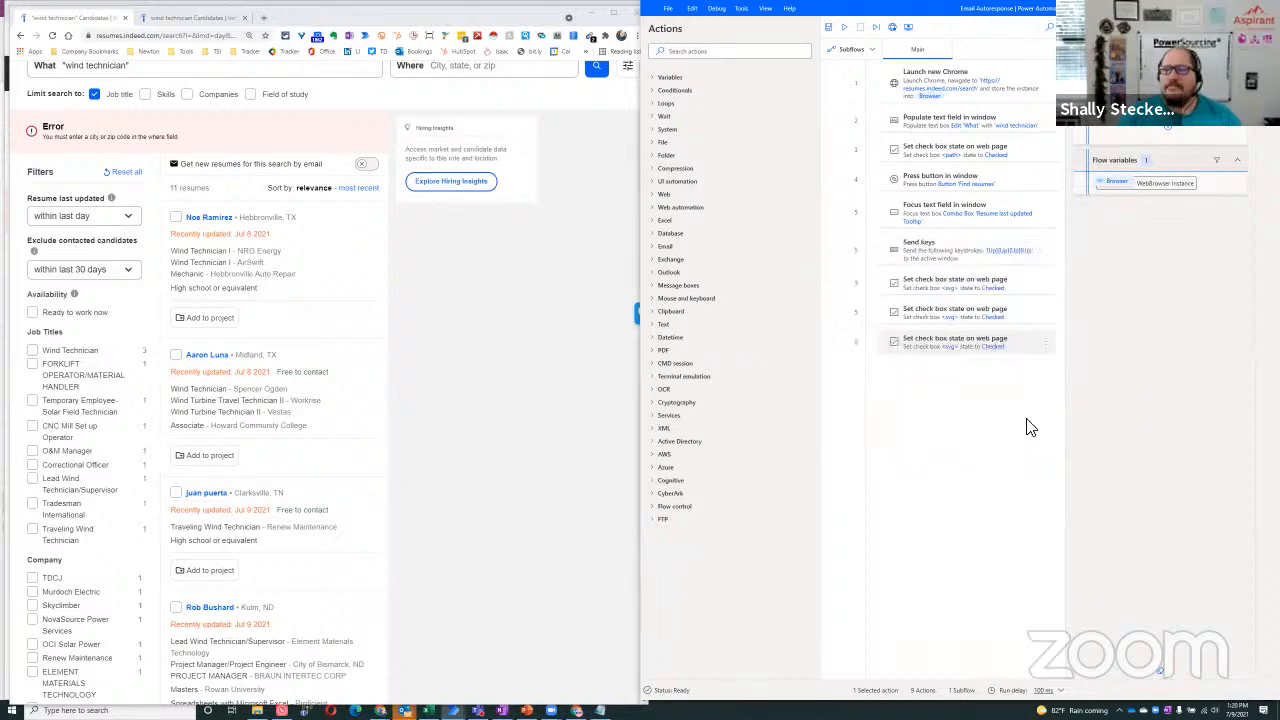
# Close the second wind technician tab in the Indeed browser window.
pyautogui.click(515, 401)
pyautogui.scroll(2, 510, 398)
pyautogui.click(245, 18)
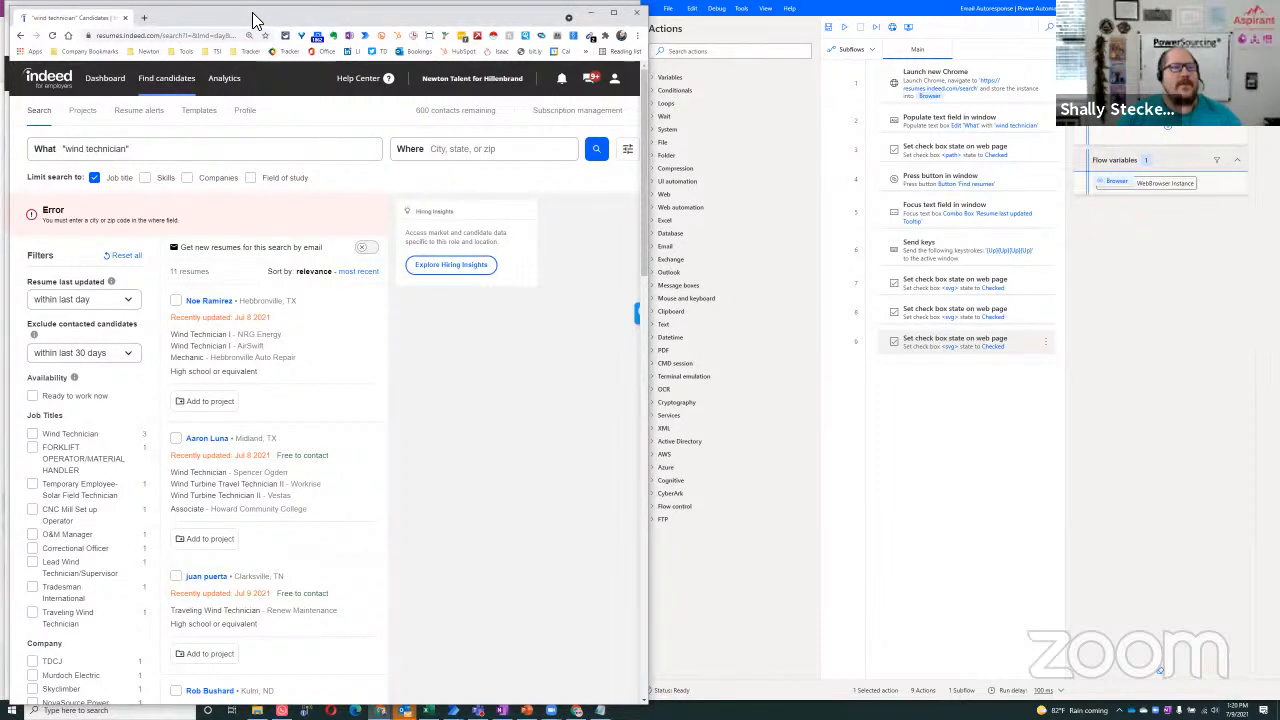
# Run the nine-action flow, stop it, then run it again to drive Chrome.
pyautogui.moveTo(252, 13); pyautogui.dragTo(246, 13)
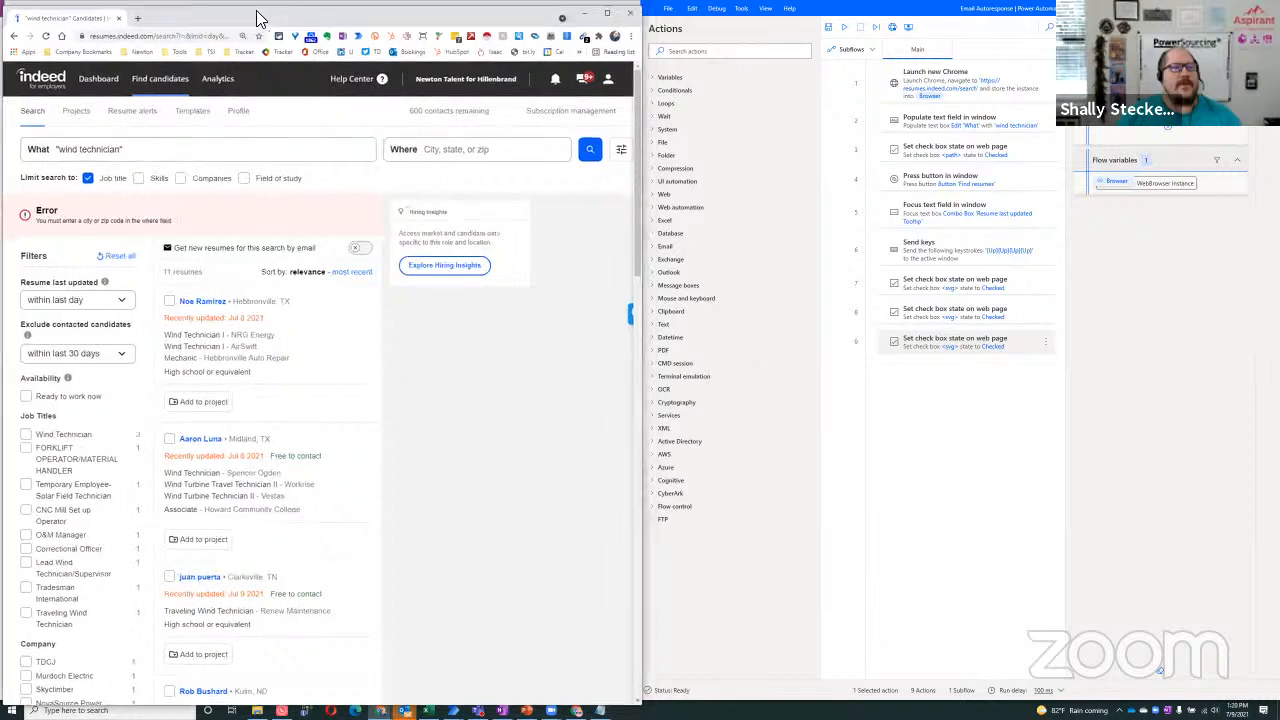
pyautogui.click(844, 27)
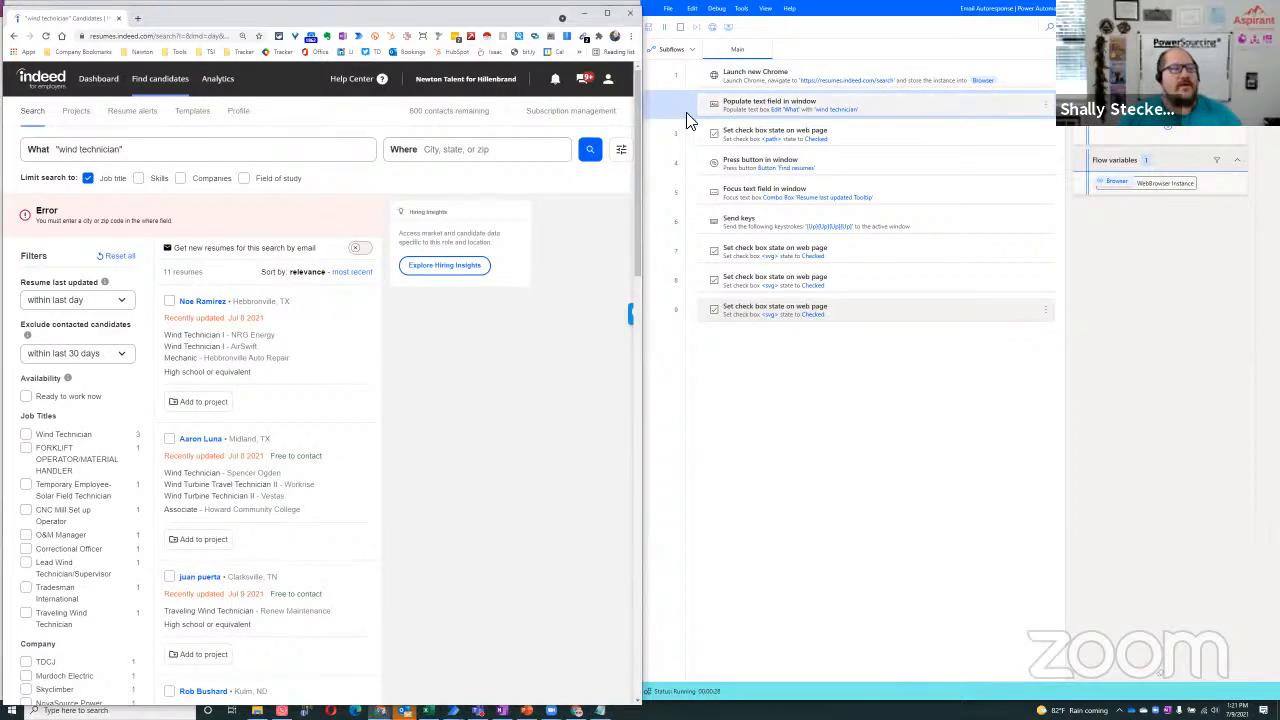
pyautogui.click(681, 28)
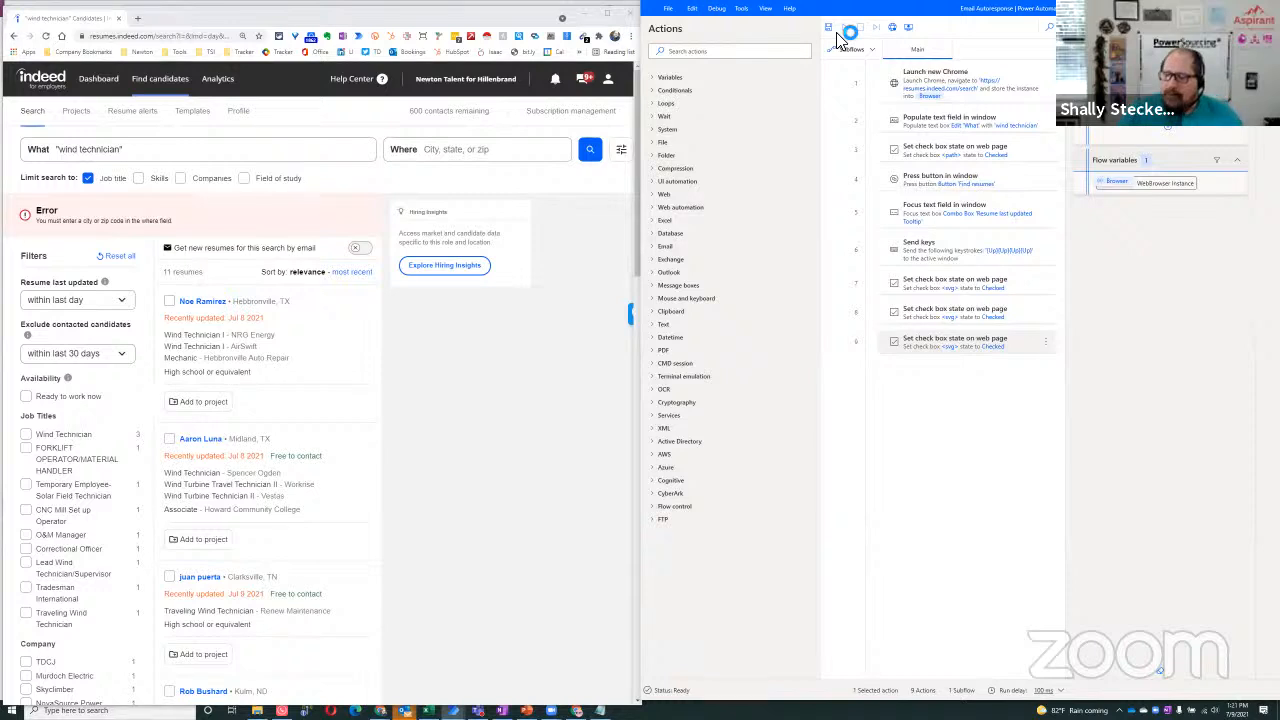
pyautogui.click(840, 36)
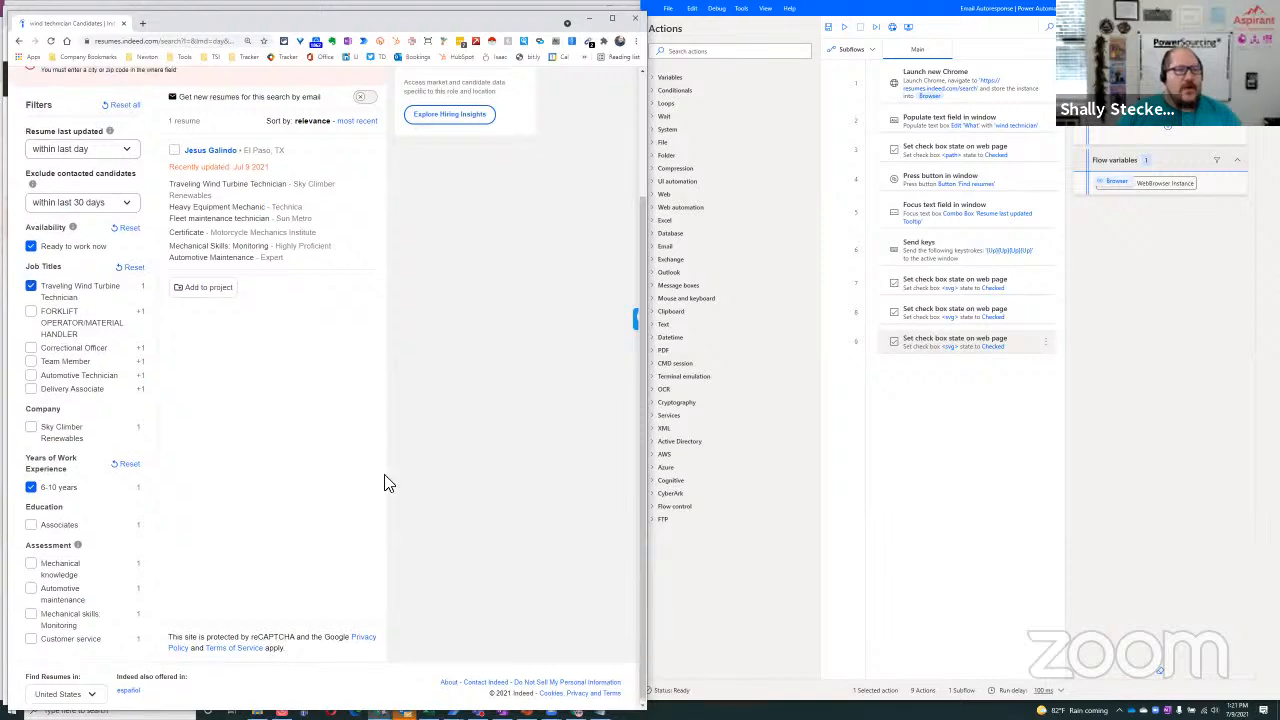
# Reset the Years of Work Experience filter to clear 6-10 years.
pyautogui.scroll(2, 388, 483)
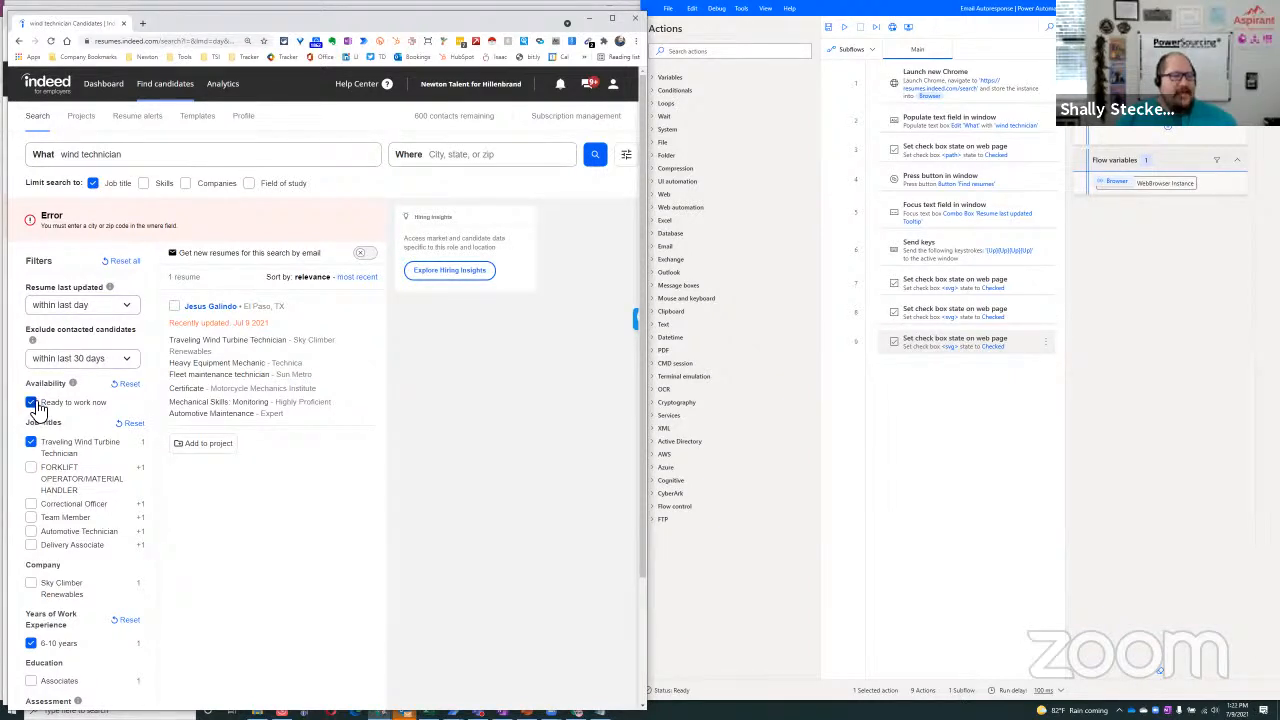
pyautogui.scroll(-2, 40, 470)
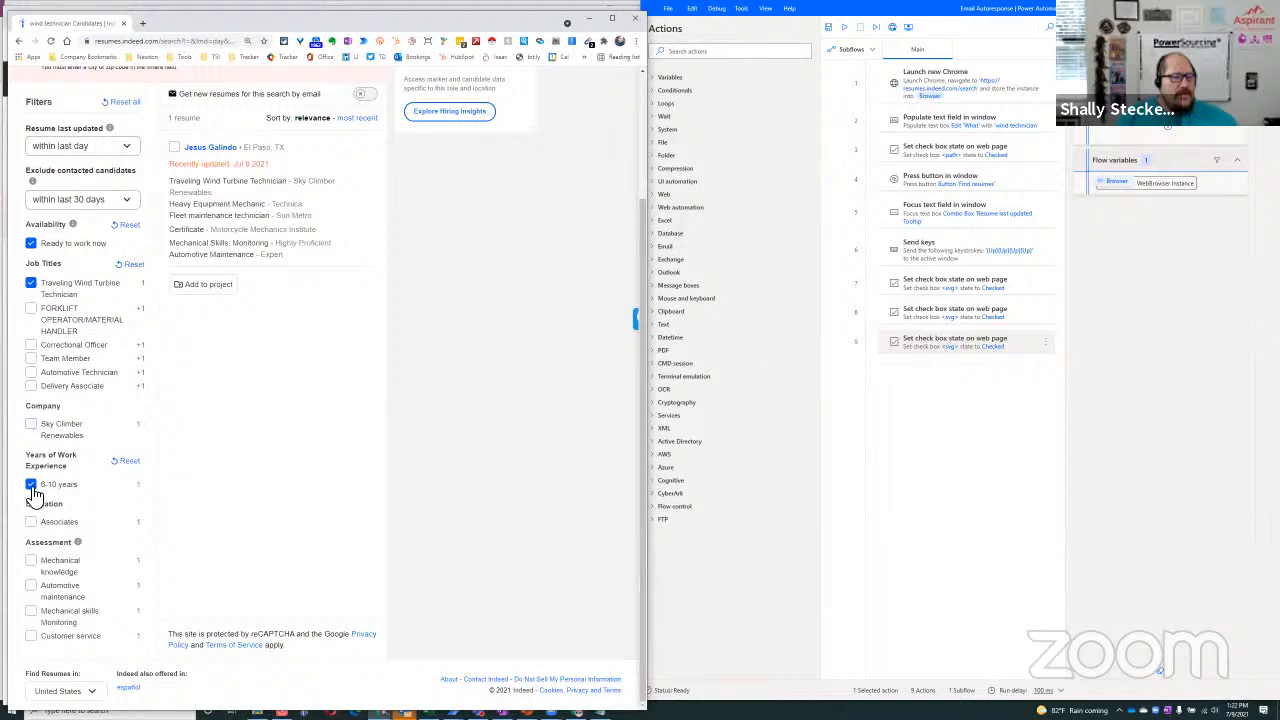
pyautogui.click(125, 461)
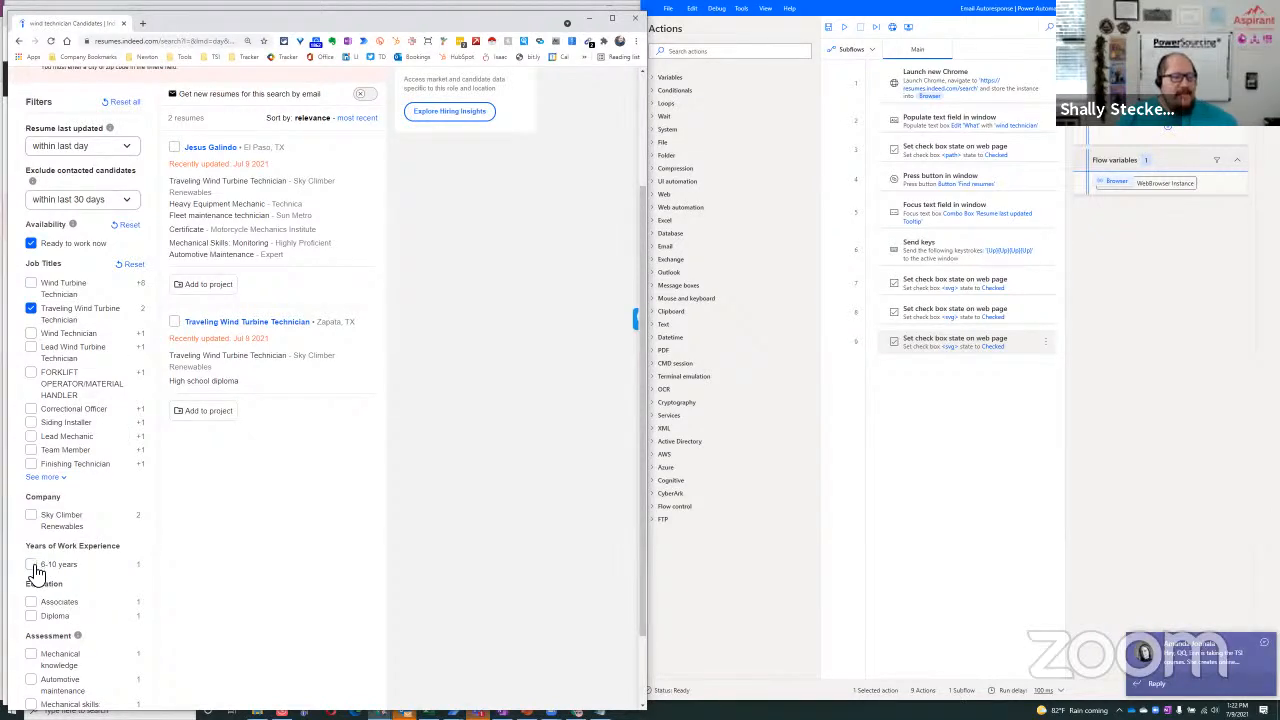
# Open and close the resume previews of the two remaining candidates.
pyautogui.click(185, 352)
pyautogui.click(221, 288)
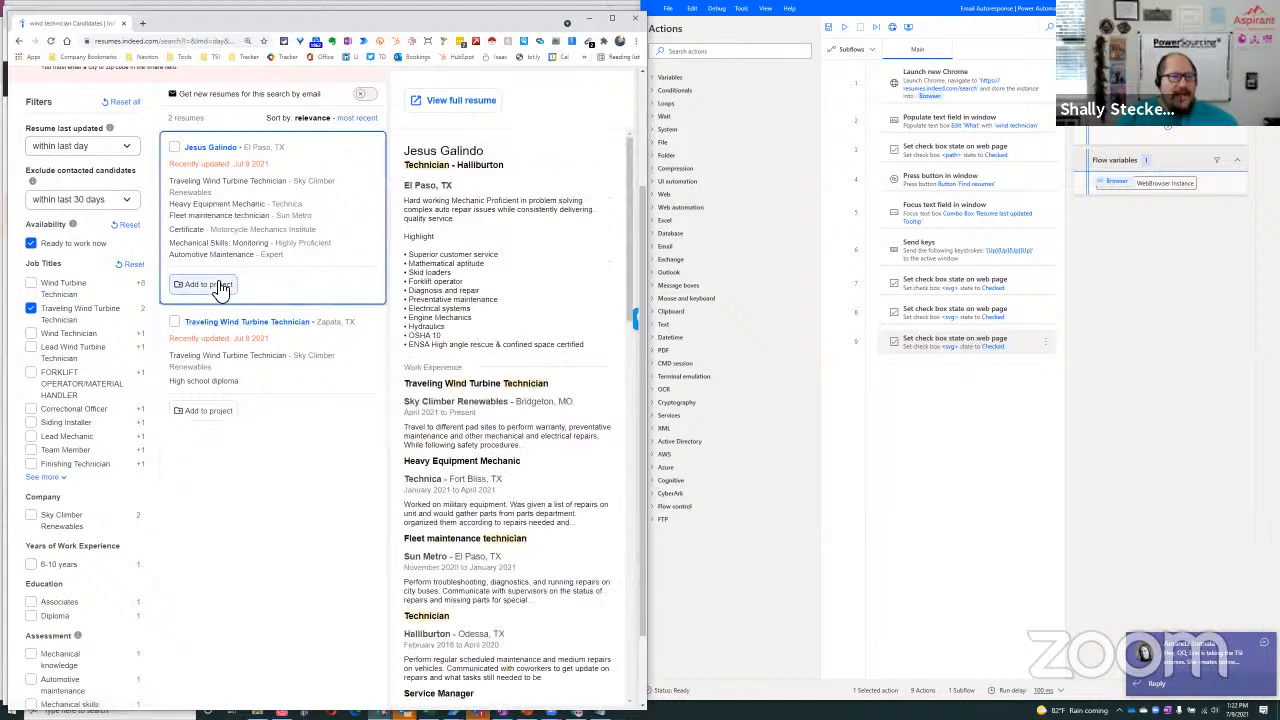
pyautogui.click(214, 418)
pyautogui.click(316, 514)
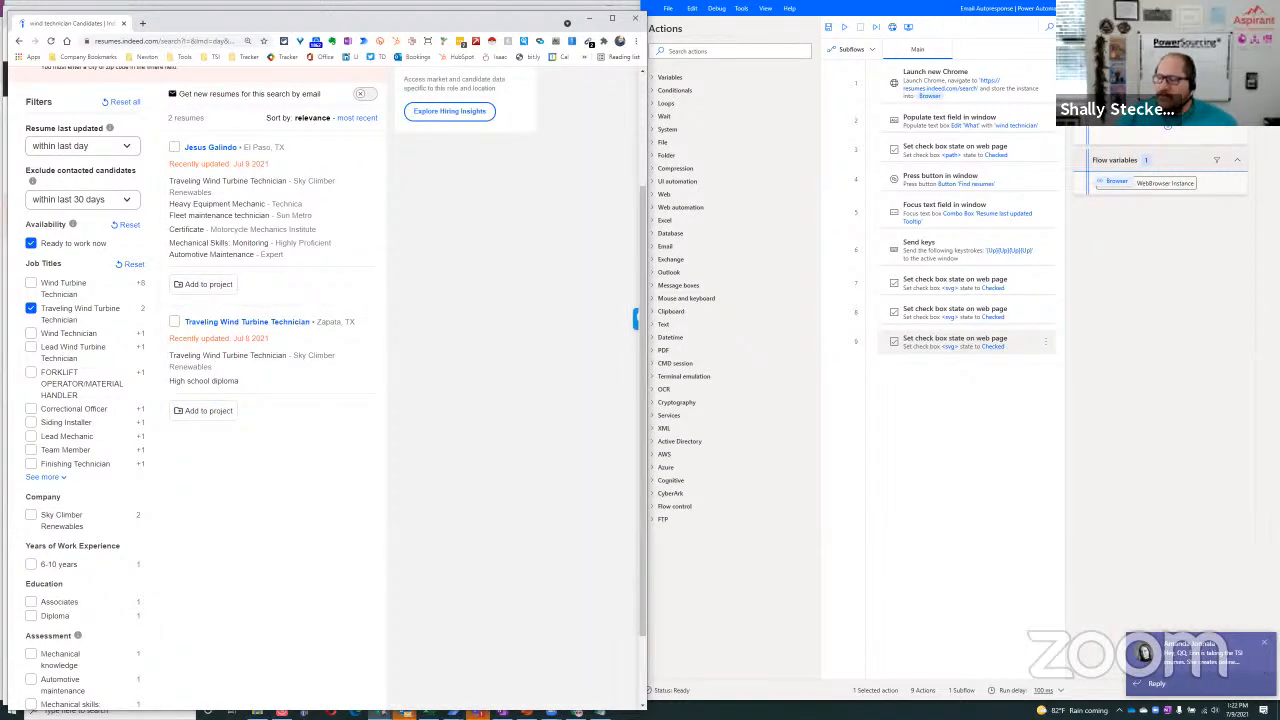
pyautogui.click(324, 414)
pyautogui.click(306, 508)
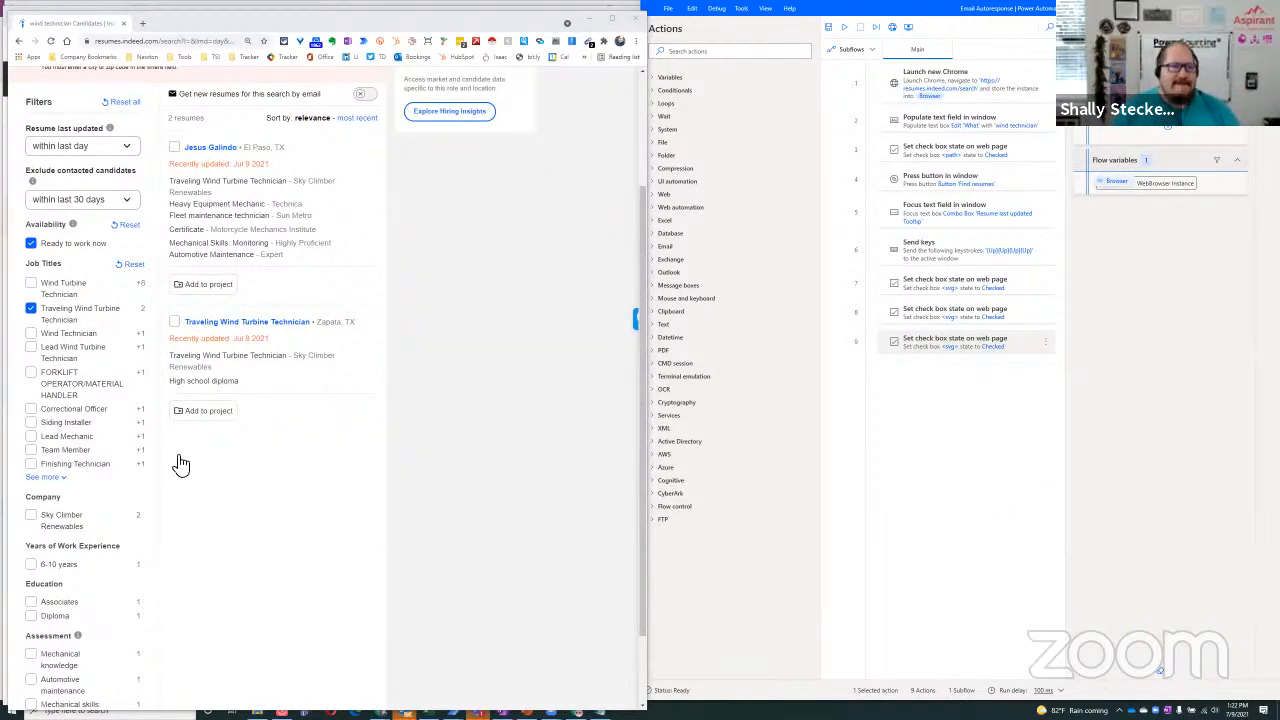
pyautogui.click(221, 276)
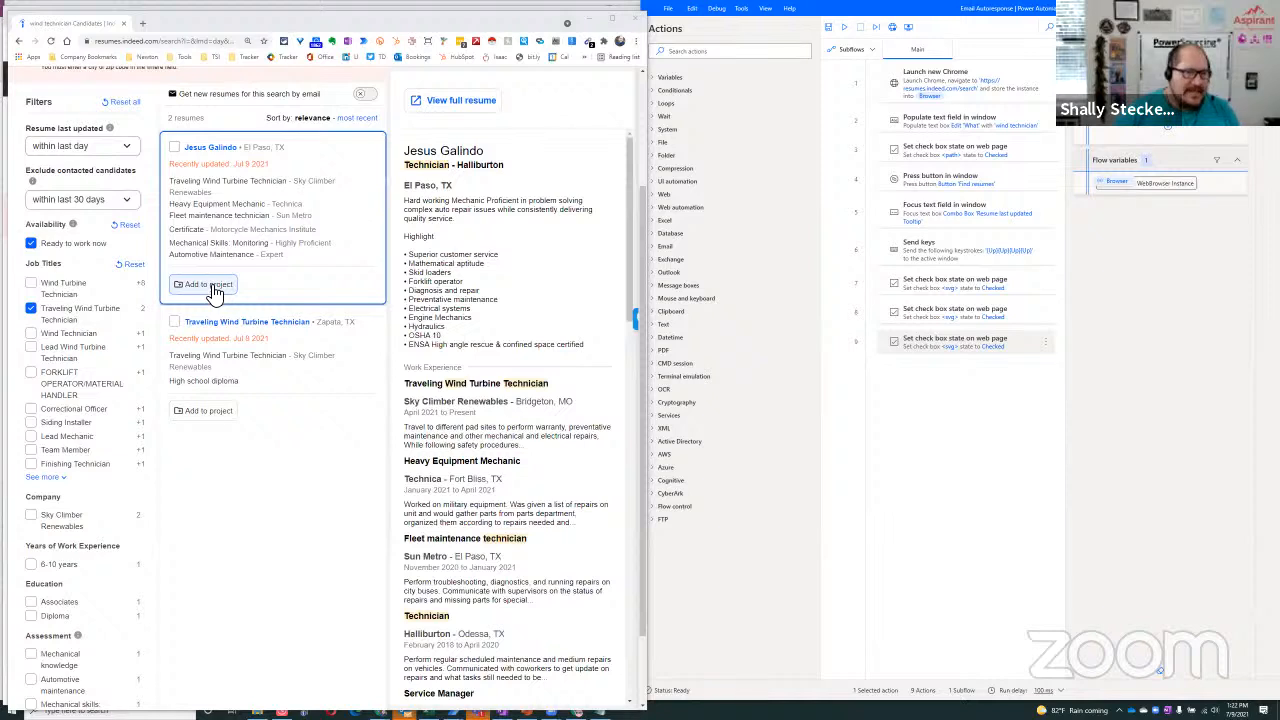
pyautogui.click(212, 435)
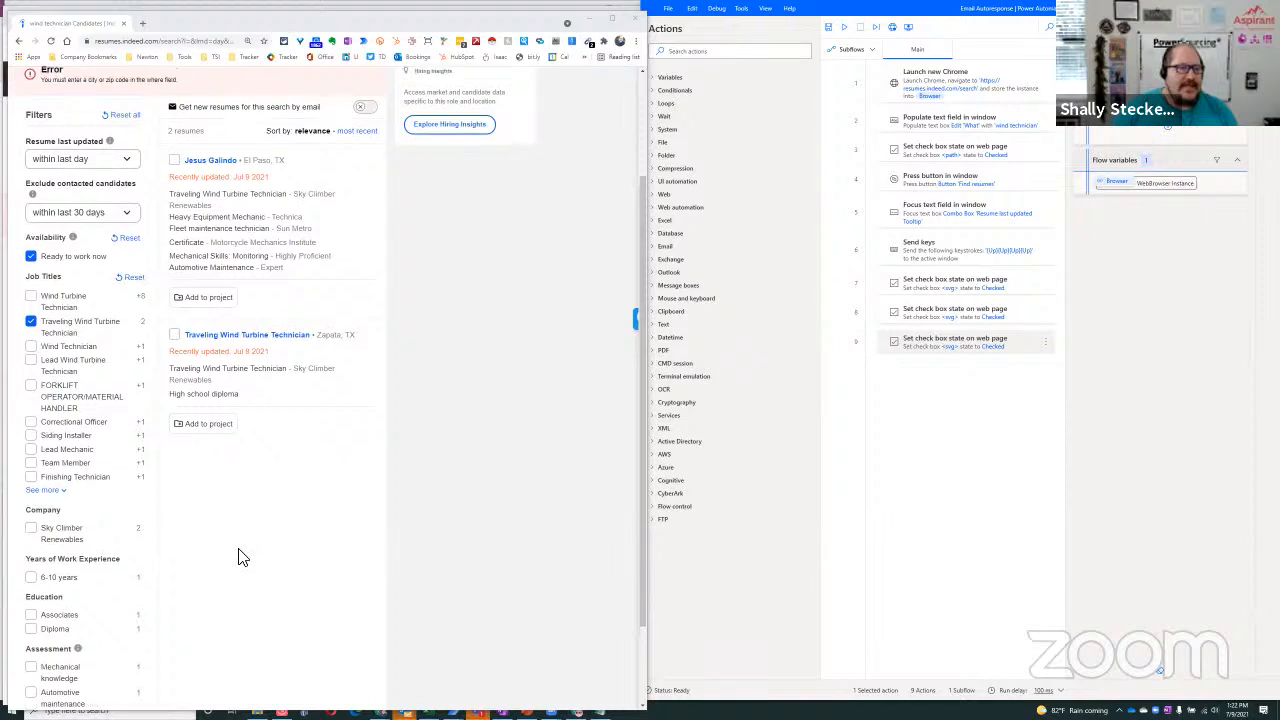
pyautogui.scroll(2, 240, 552)
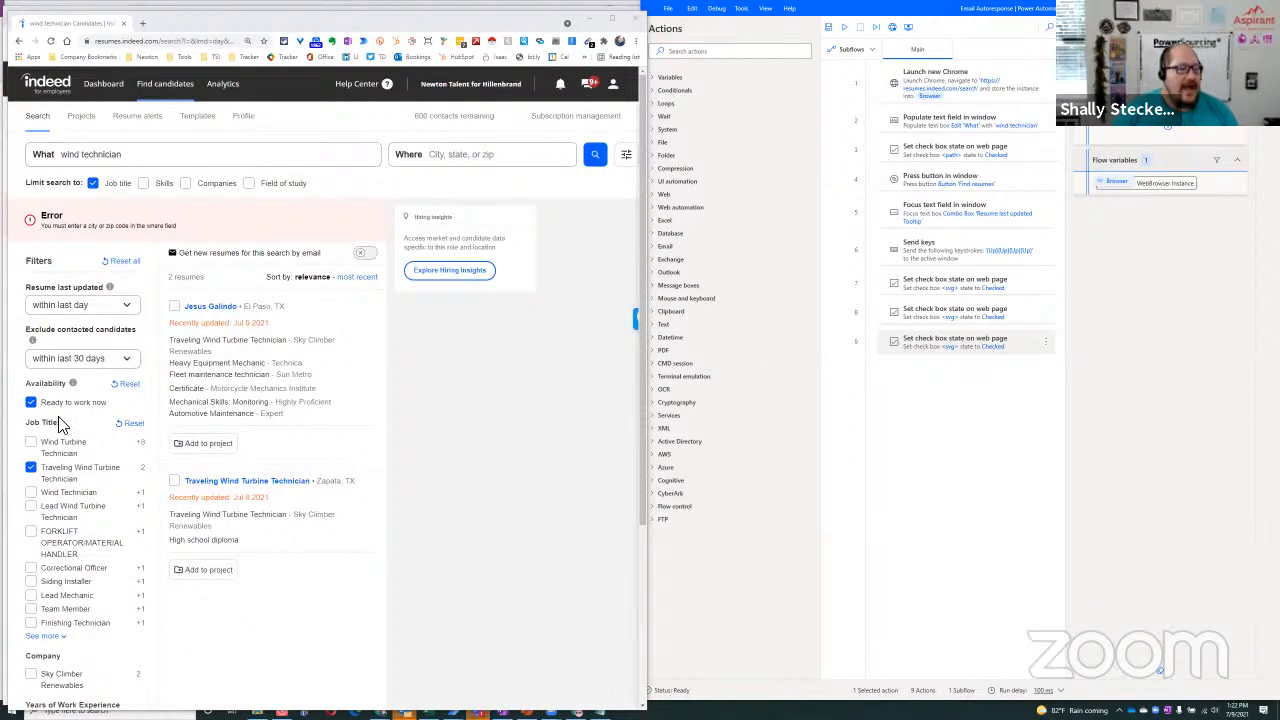
# Uncheck the Traveling Wind Turbine Technician job title and scroll down through the 28 results.
pyautogui.click(31, 468)
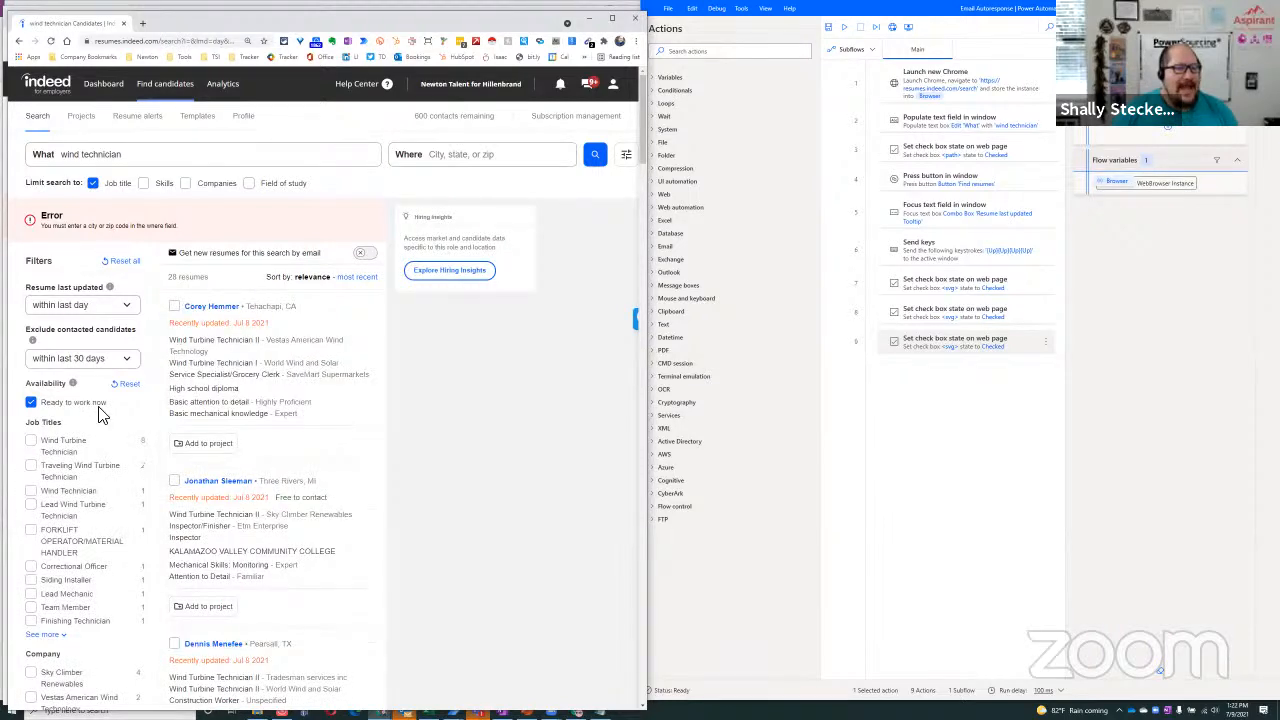
pyautogui.moveTo(259, 293)
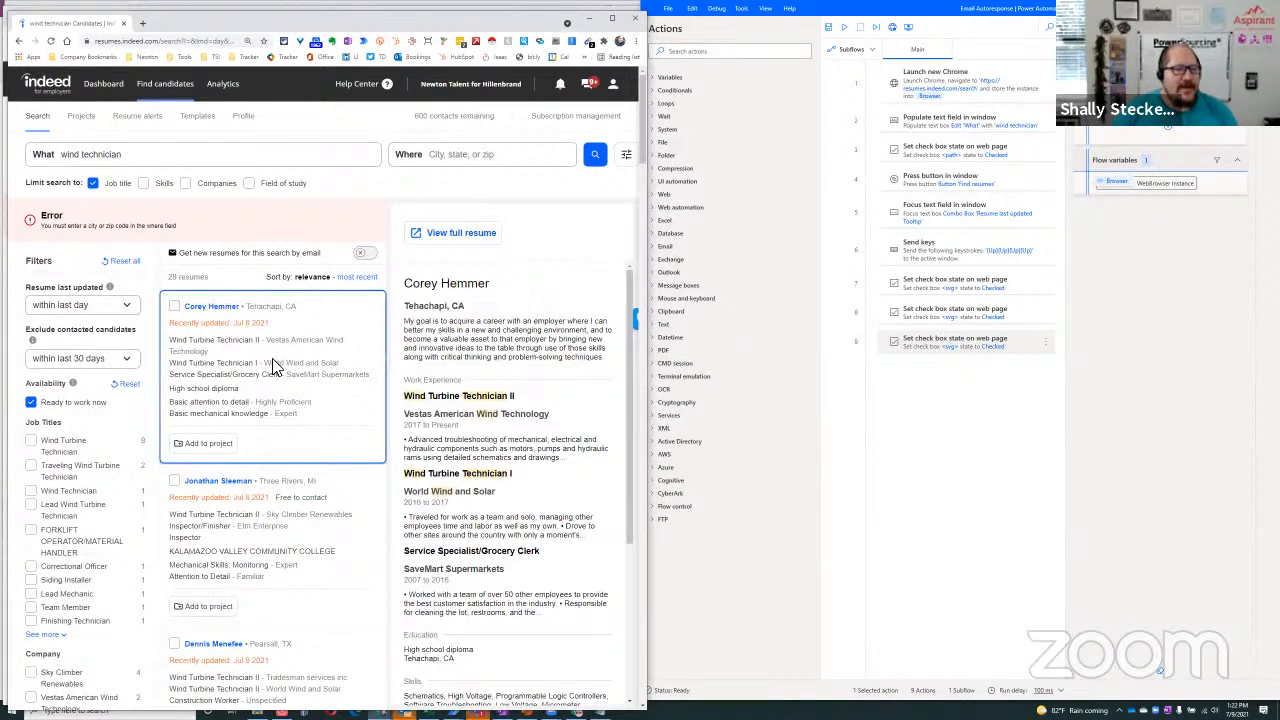
pyautogui.scroll(-1, 288, 380)
pyautogui.scroll(-3, 283, 385)
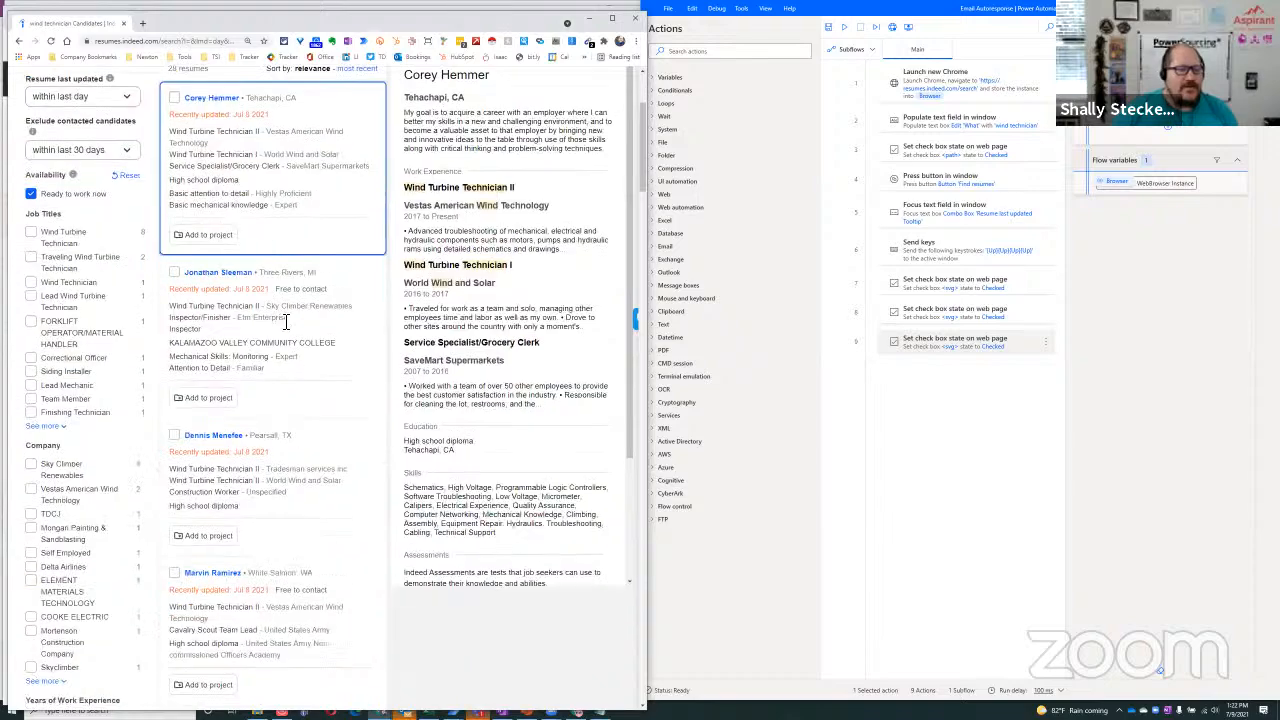
pyautogui.scroll(-2, 286, 434)
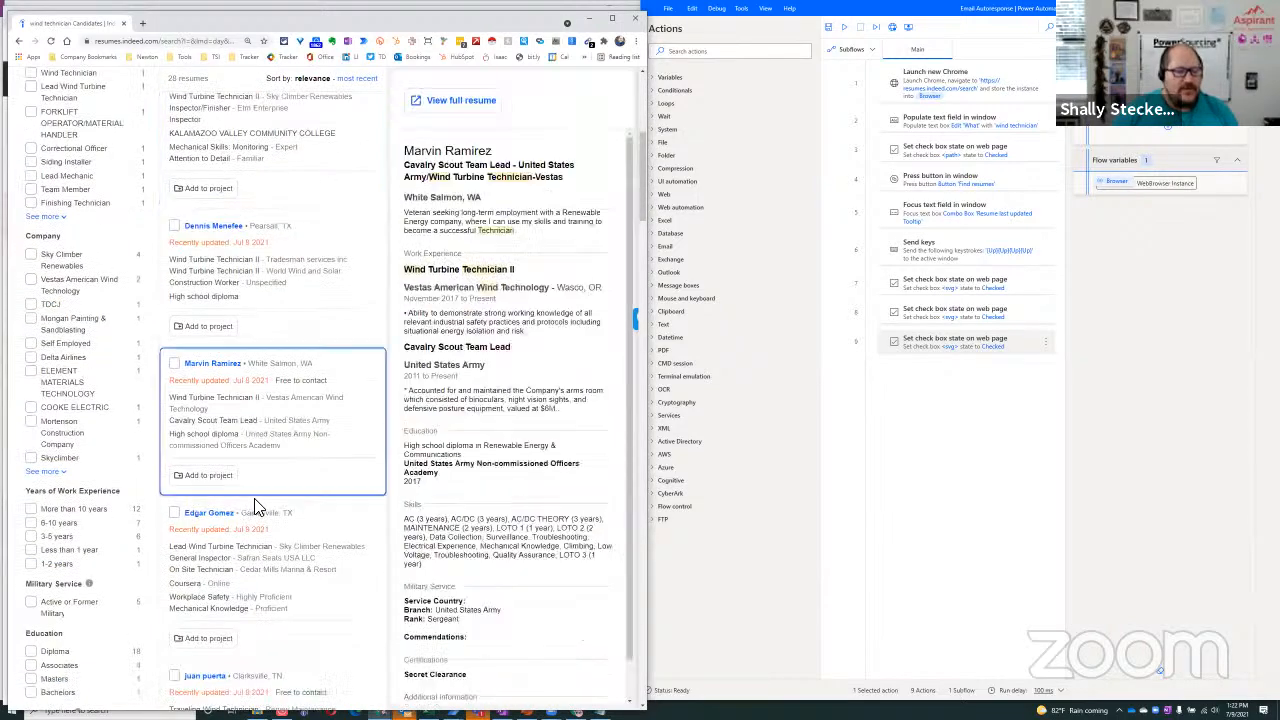
pyautogui.scroll(-5, 262, 440)
pyautogui.scroll(-10, 270, 412)
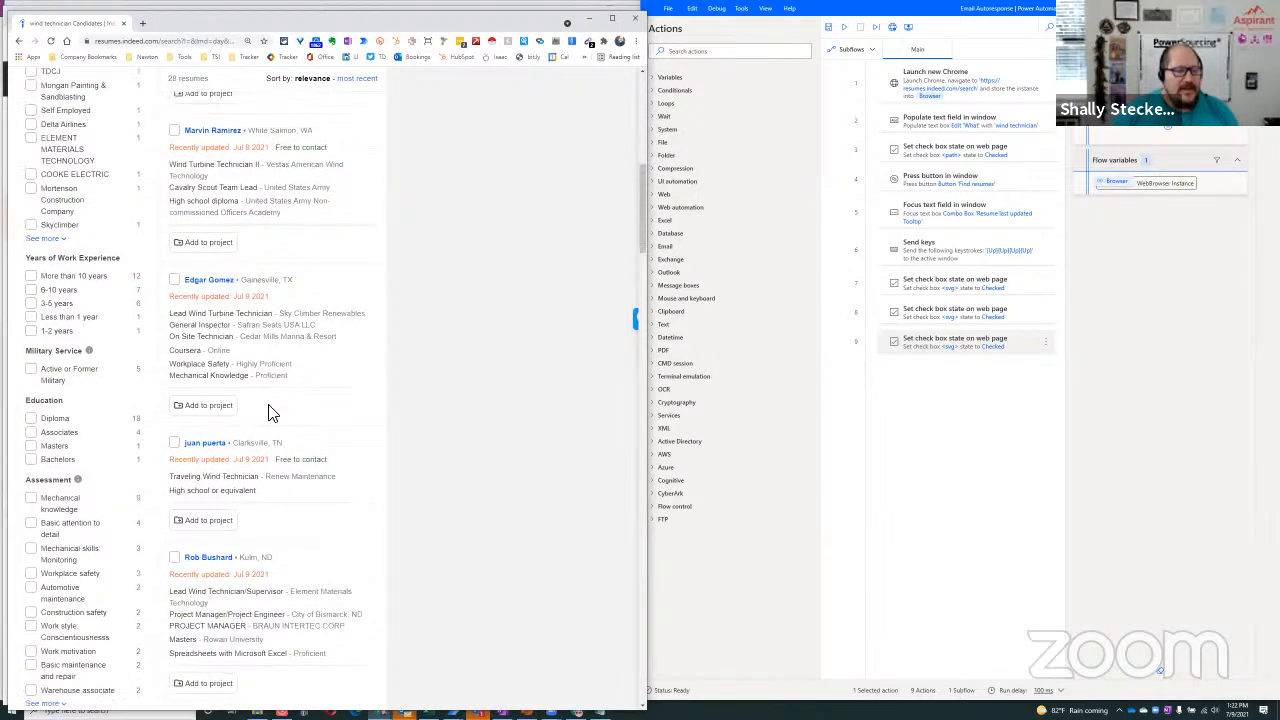
pyautogui.scroll(-10, 278, 408)
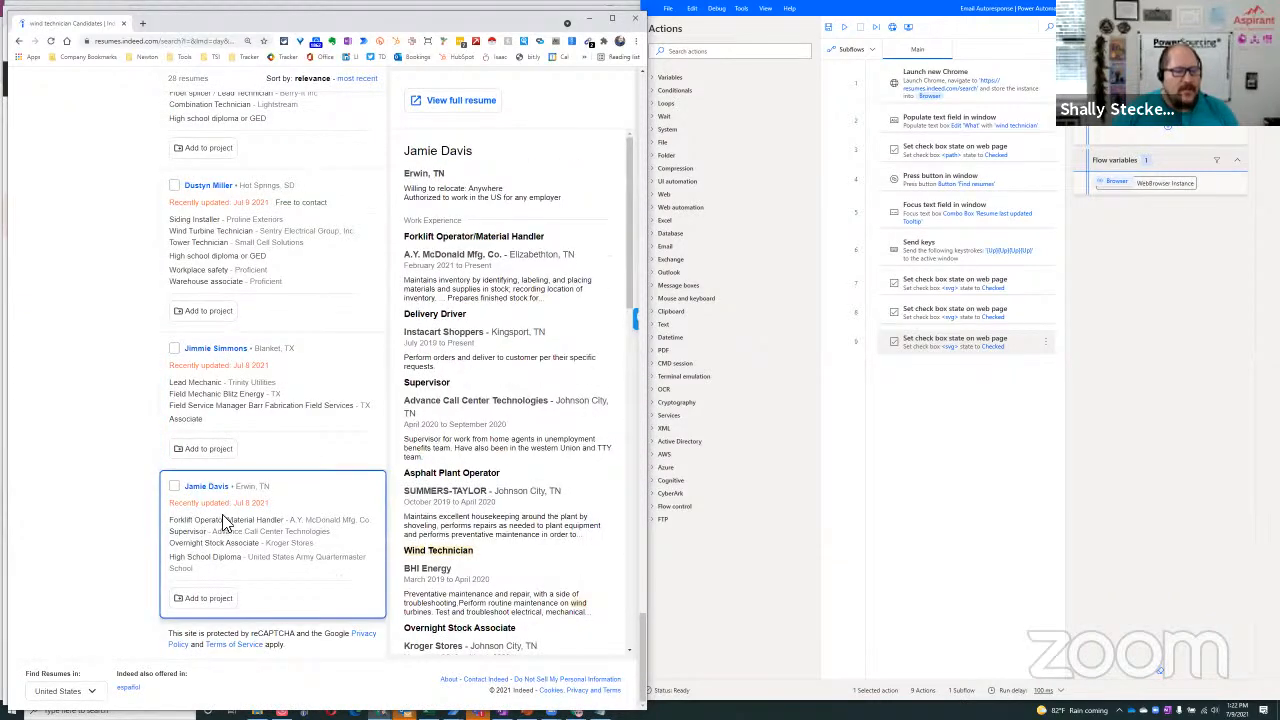
# Highlight part of the last candidate's job title, clear it, and scroll back to the top.
pyautogui.moveTo(225, 521); pyautogui.dragTo(258, 531)
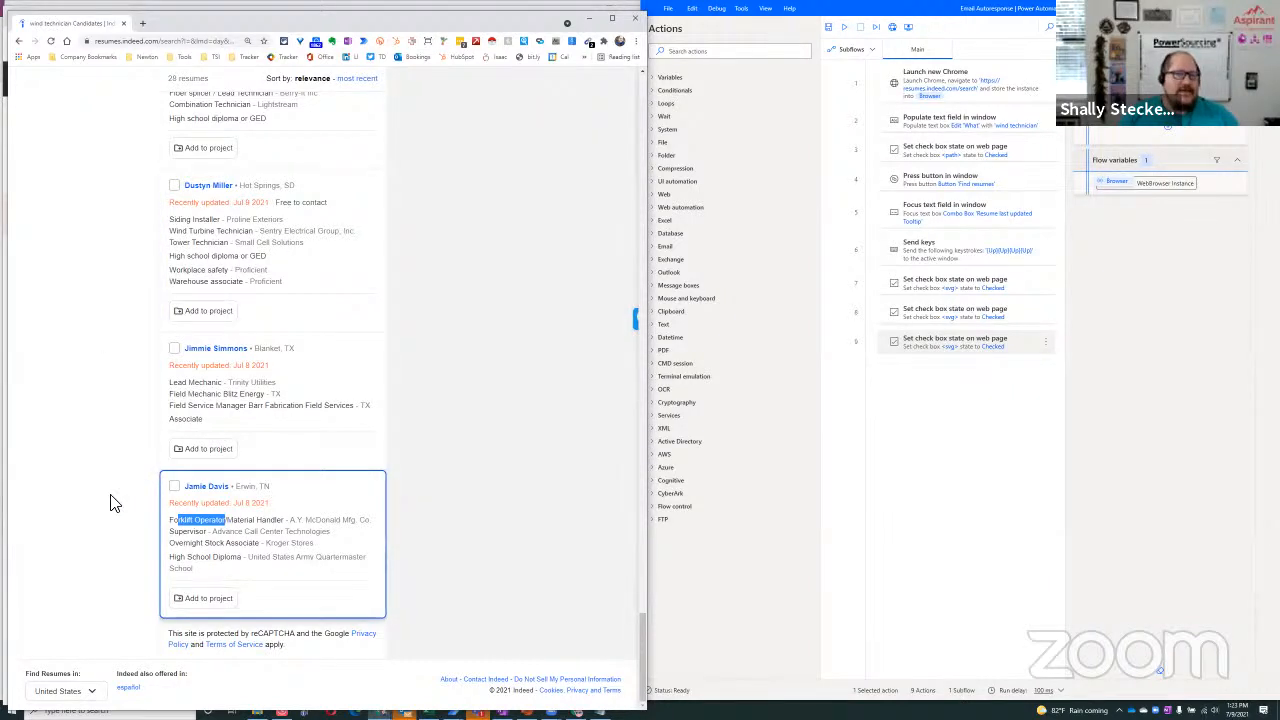
pyautogui.moveTo(229, 556)
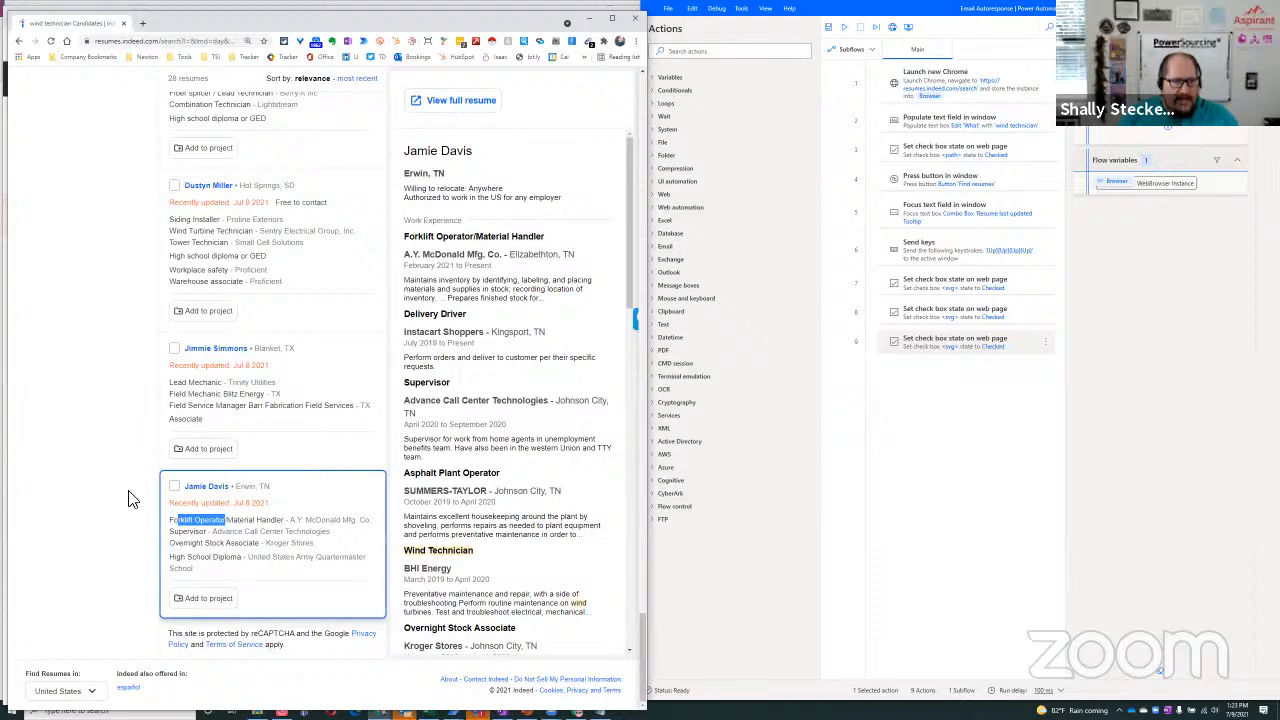
pyautogui.click(104, 507)
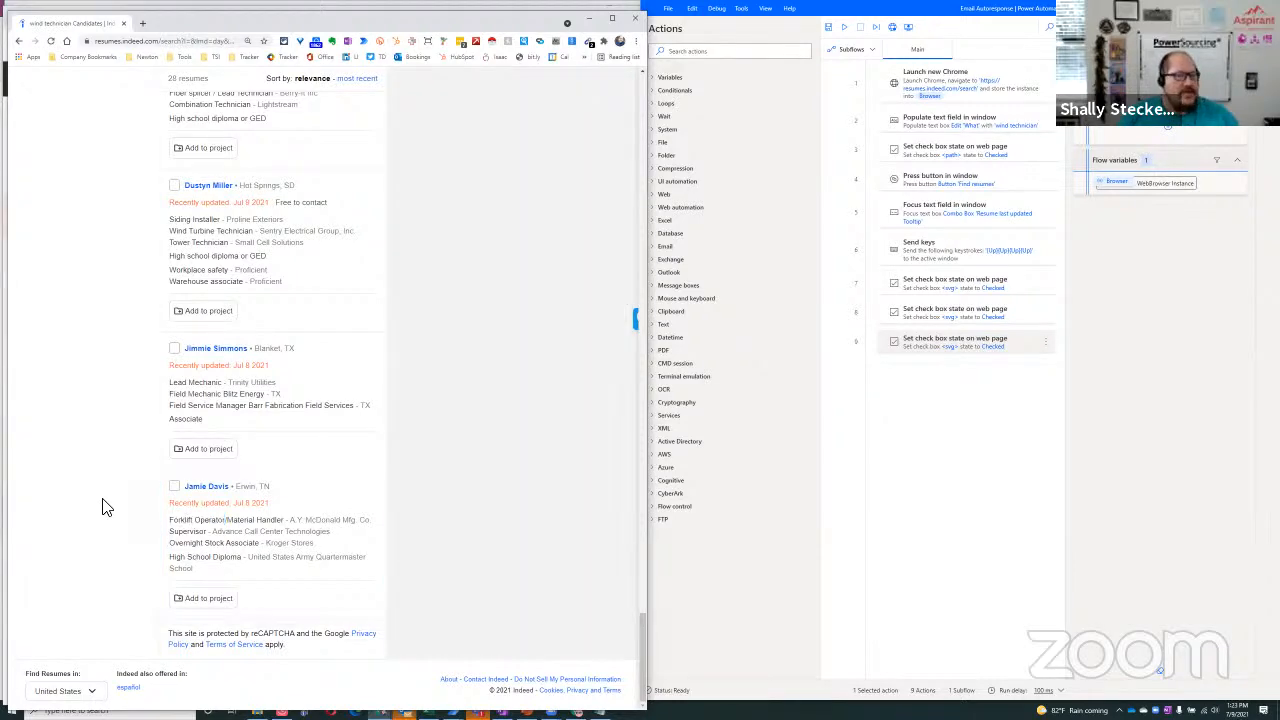
pyautogui.scroll(10, 108, 503)
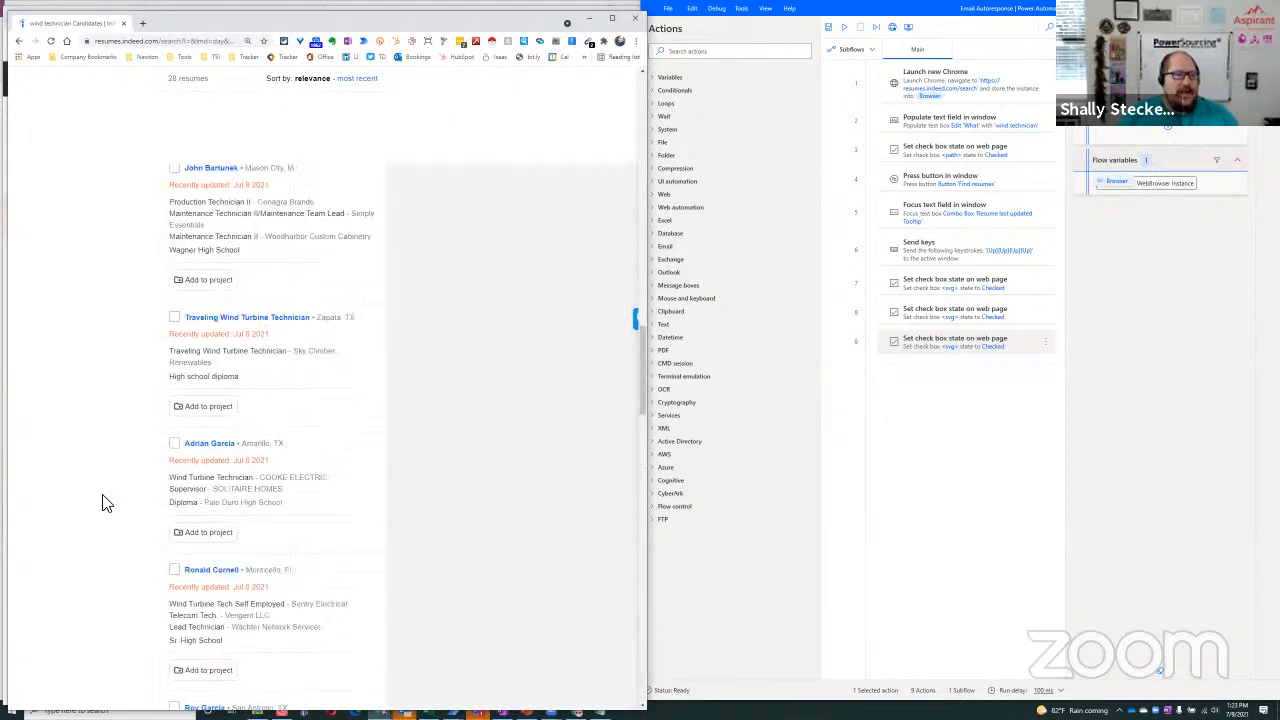
pyautogui.scroll(5, 104, 283)
pyautogui.moveTo(228, 494)
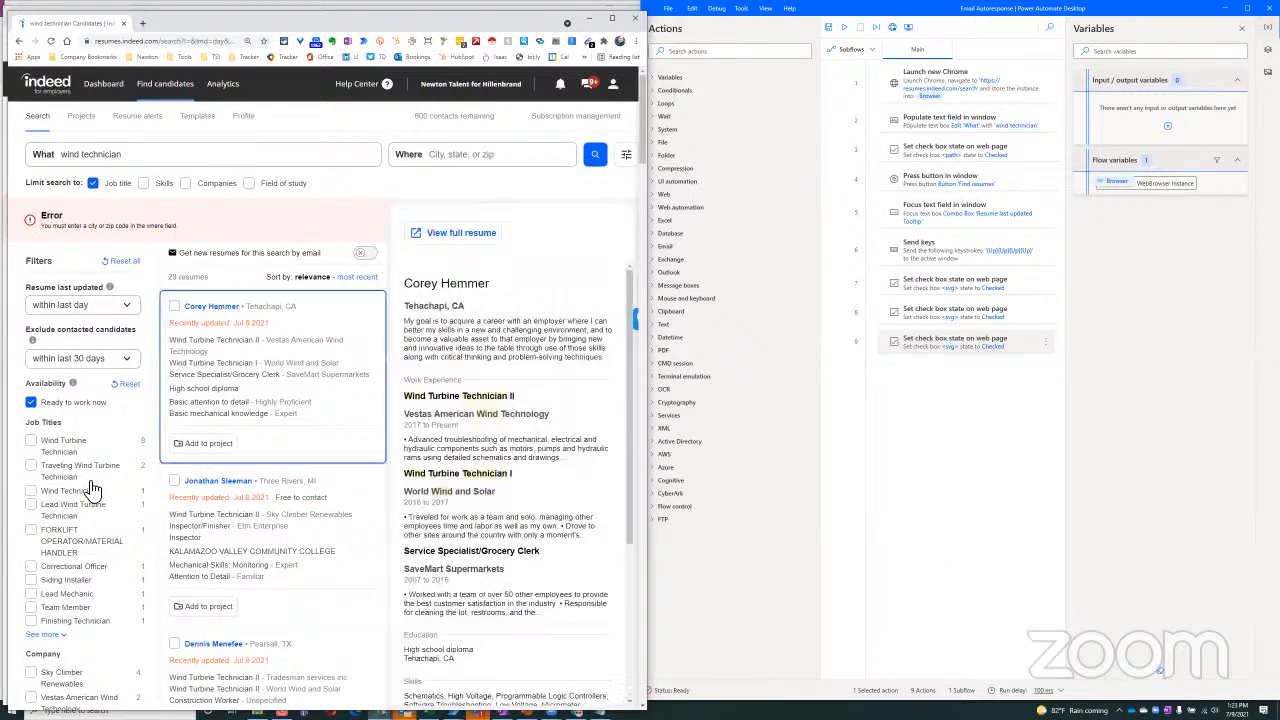
pyautogui.scroll(-6, 60, 505)
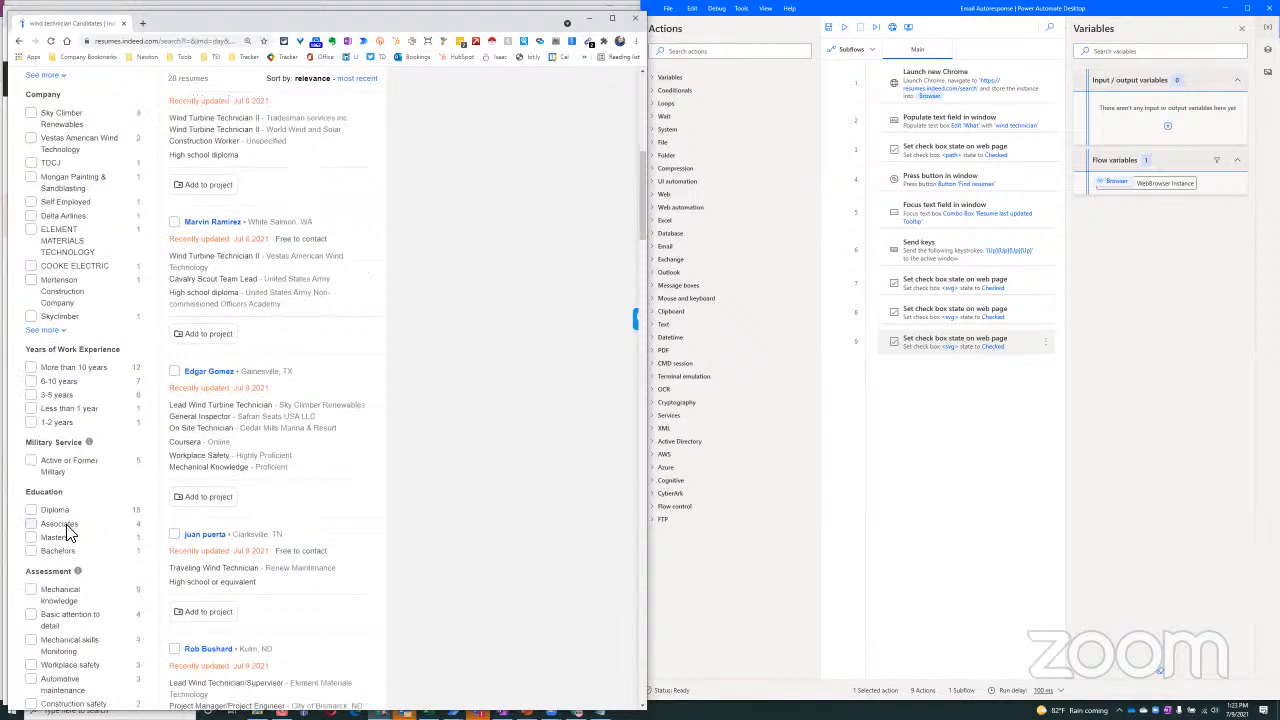
pyautogui.scroll(6, 72, 532)
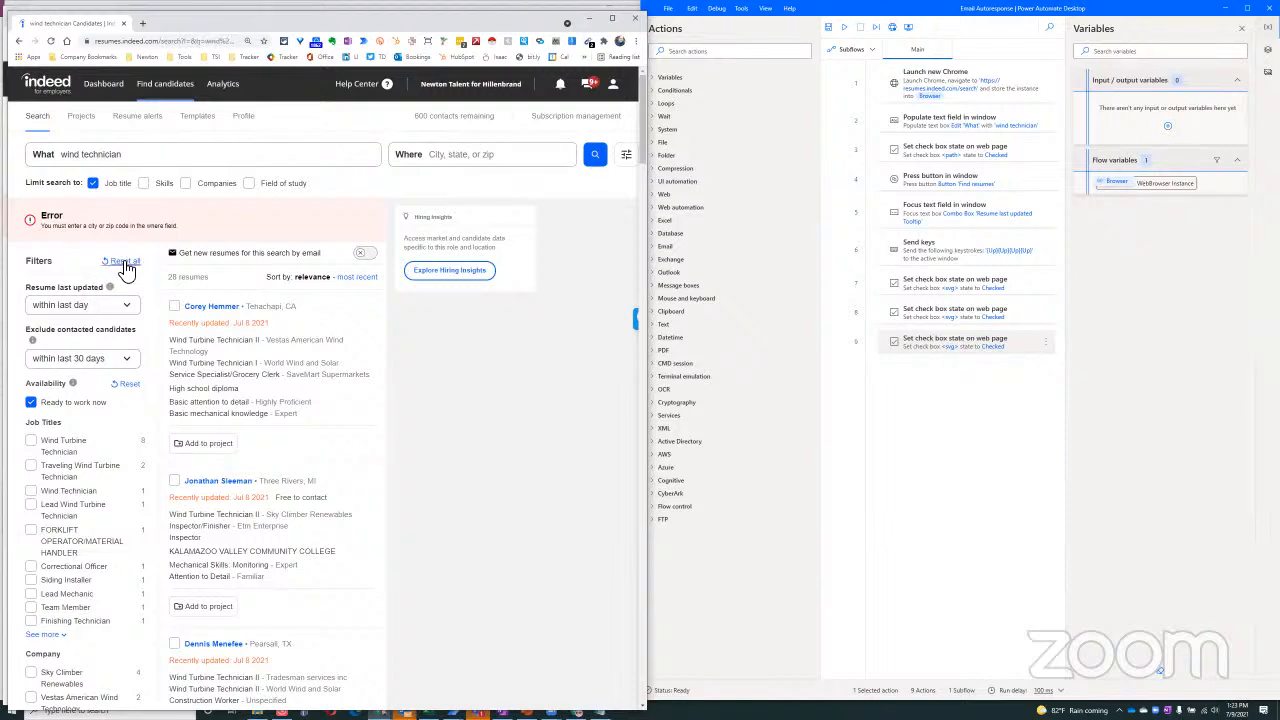
# Reset all search filters, then select the full wind technician text in the What box.
pyautogui.click(125, 263)
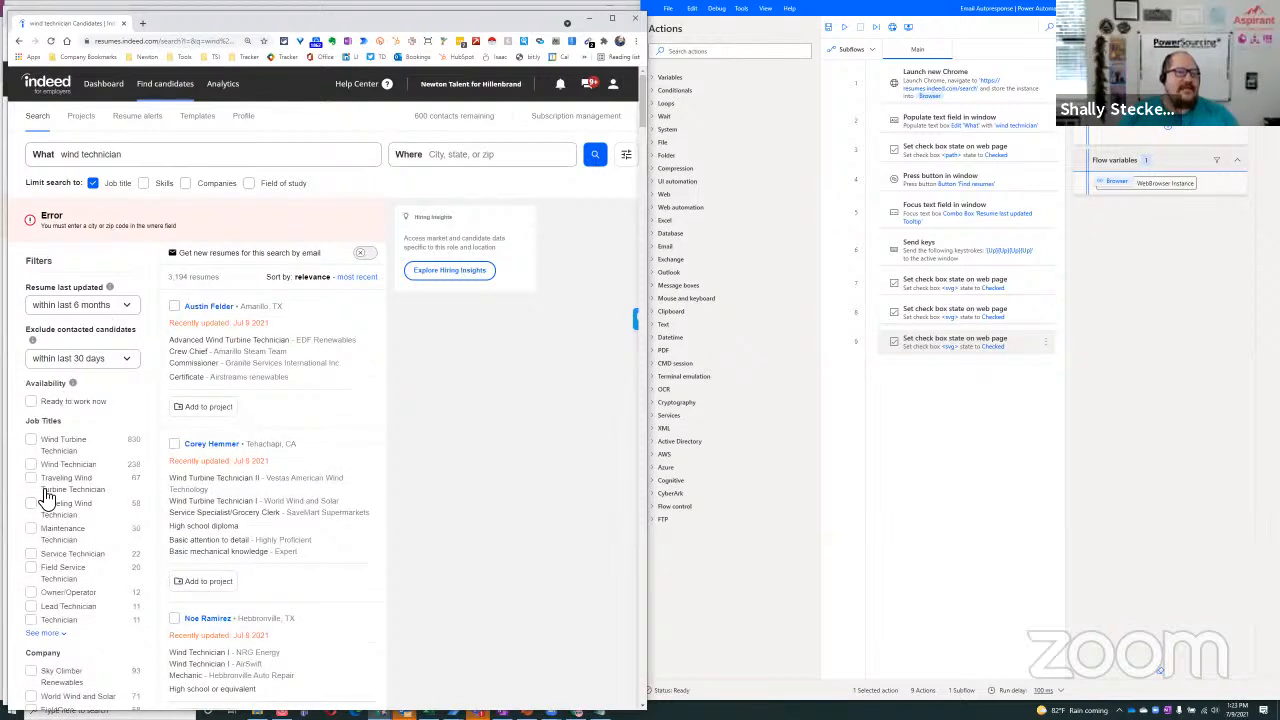
pyautogui.click(148, 157)
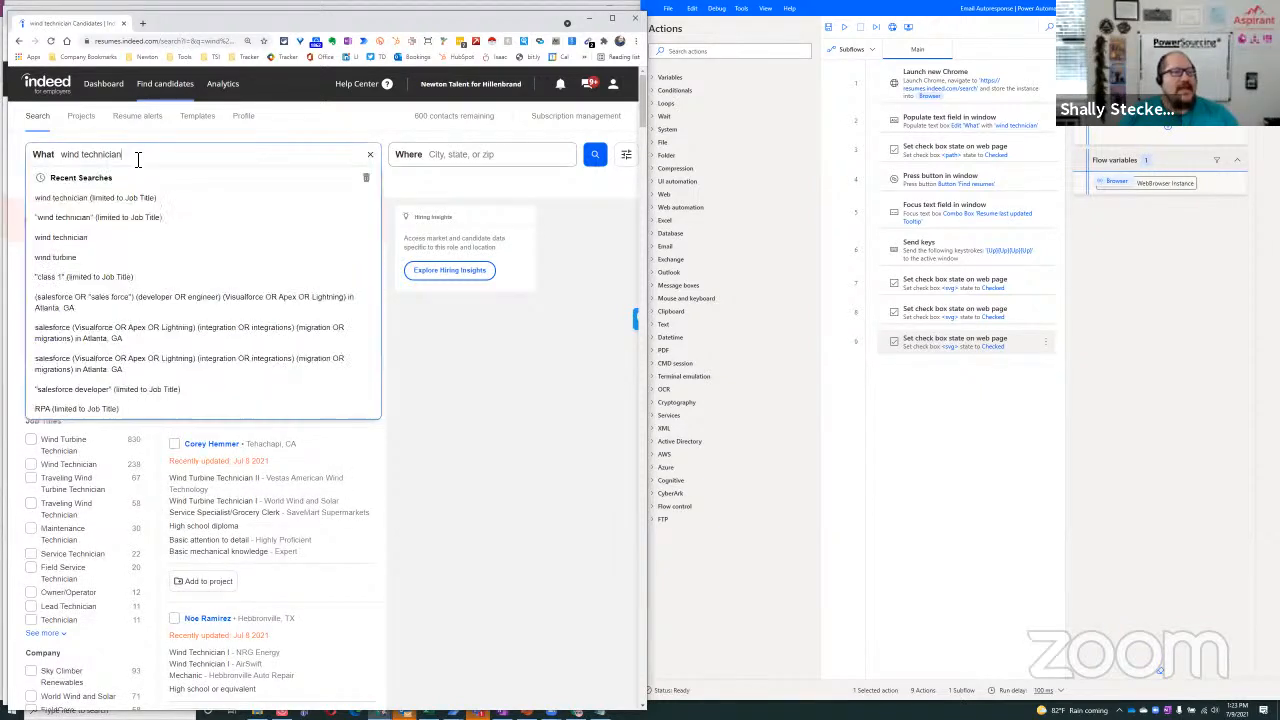
pyautogui.moveTo(134, 157); pyautogui.dragTo(22, 157)
pyautogui.click(476, 396)
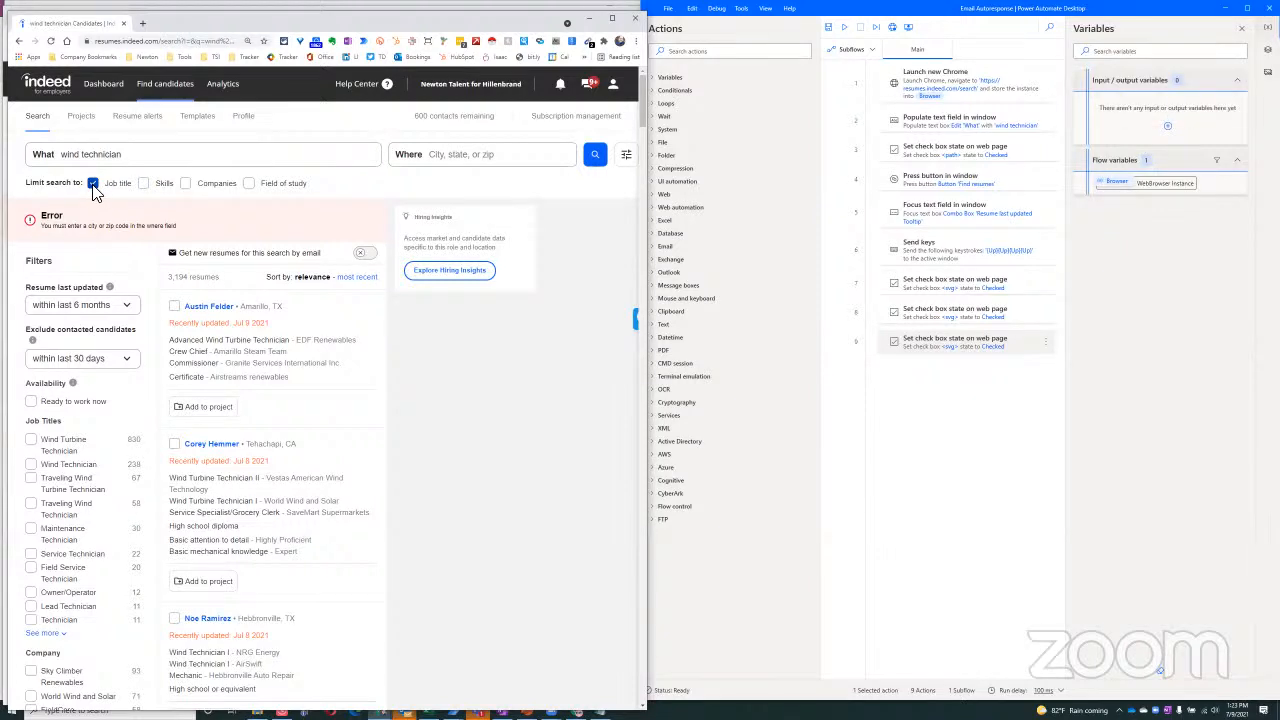
pyautogui.click(144, 155)
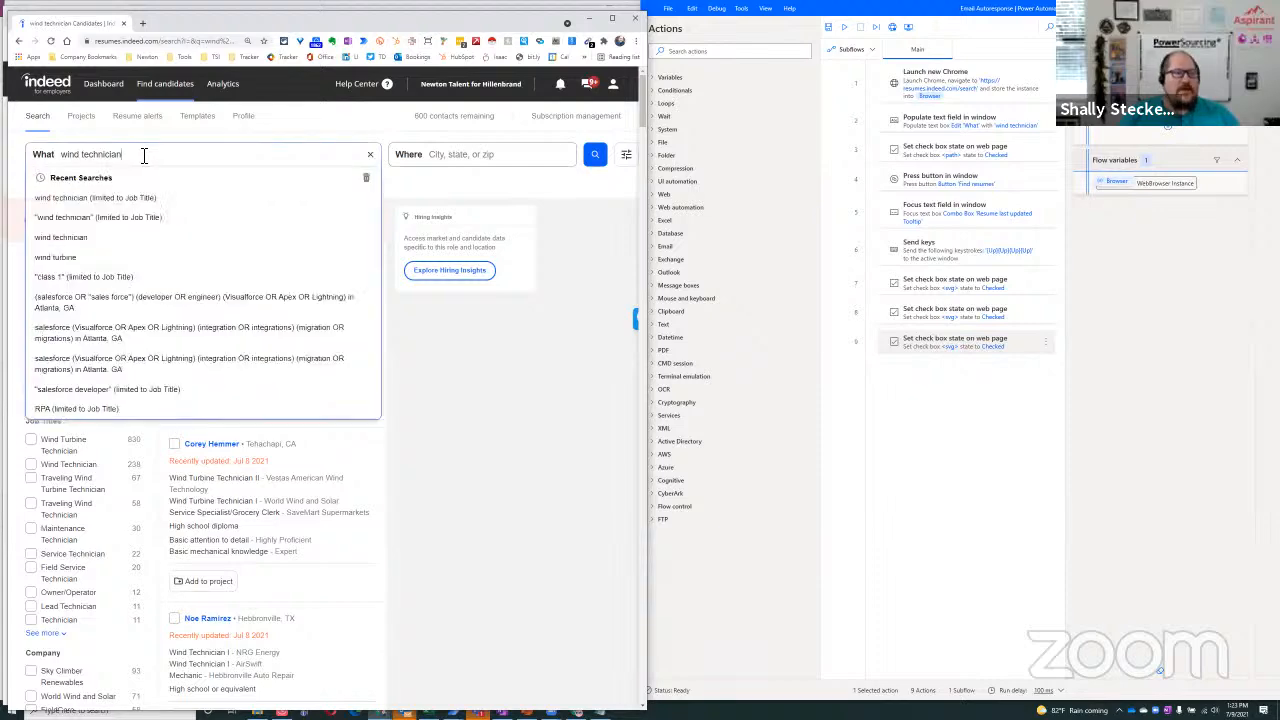
pyautogui.tripleClick(144, 157)
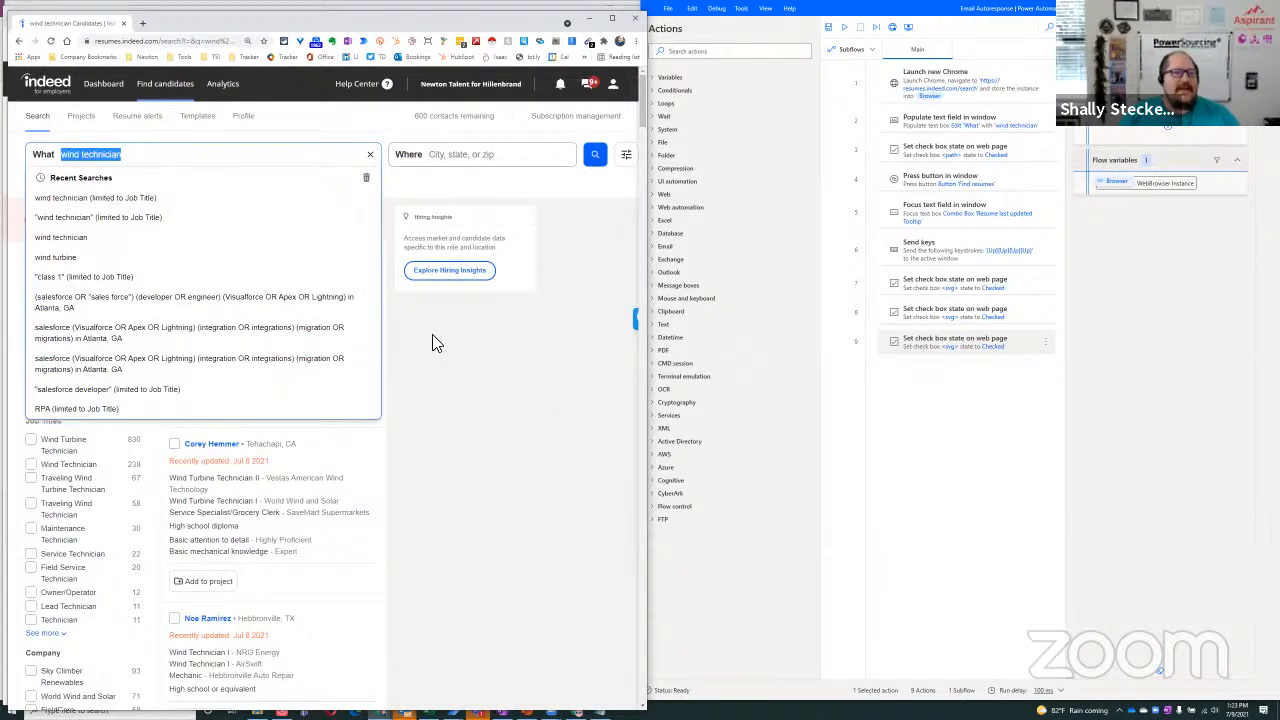
pyautogui.click(137, 193)
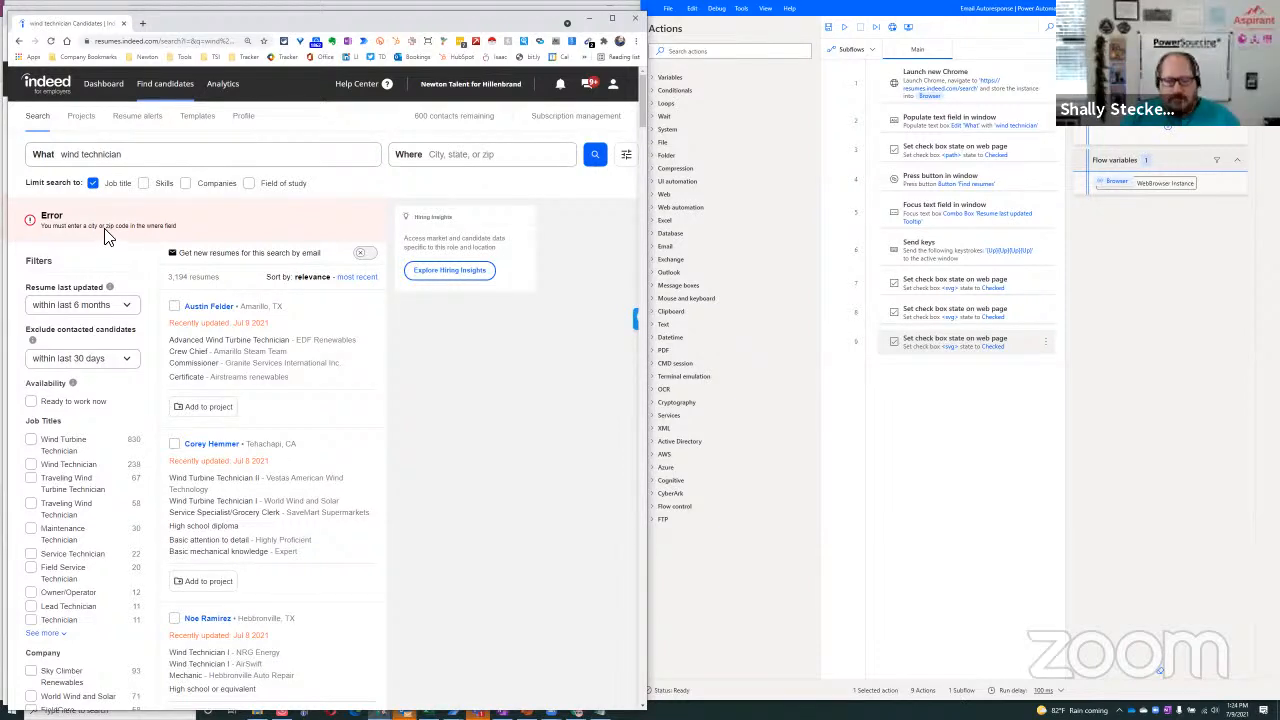
pyautogui.click(79, 310)
pyautogui.click(83, 320)
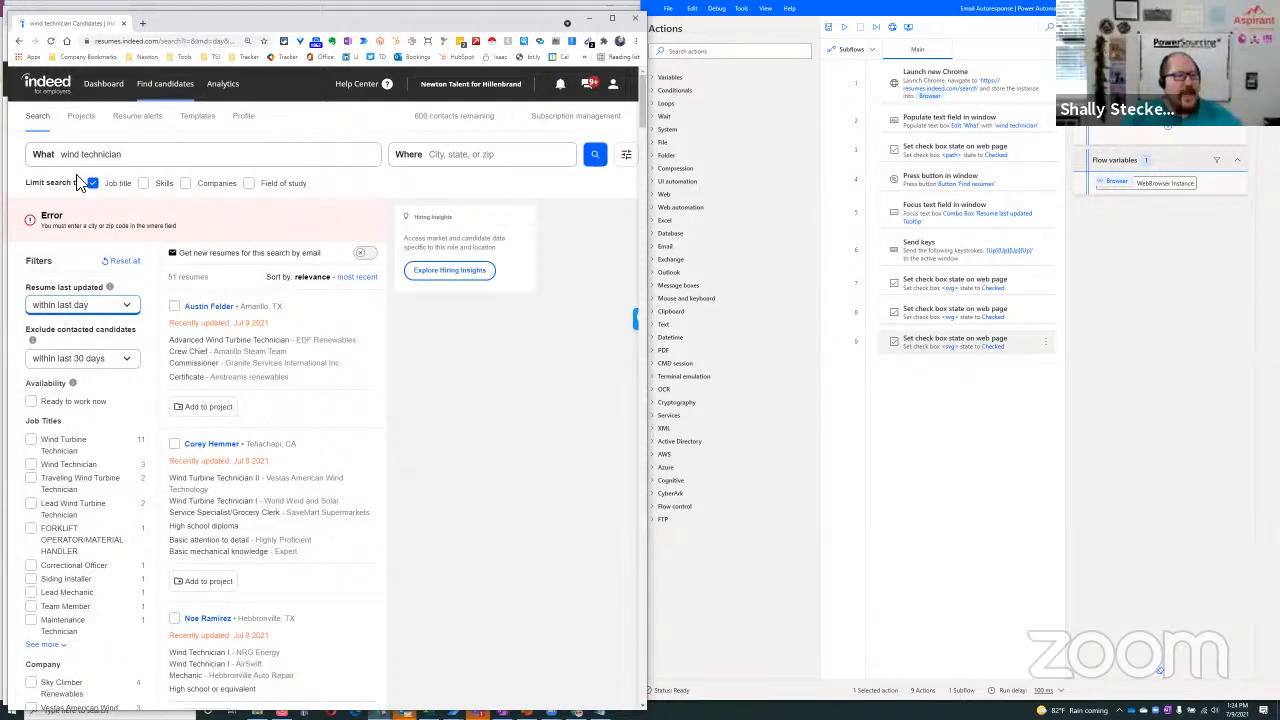
pyautogui.scroll(-3, 95, 318)
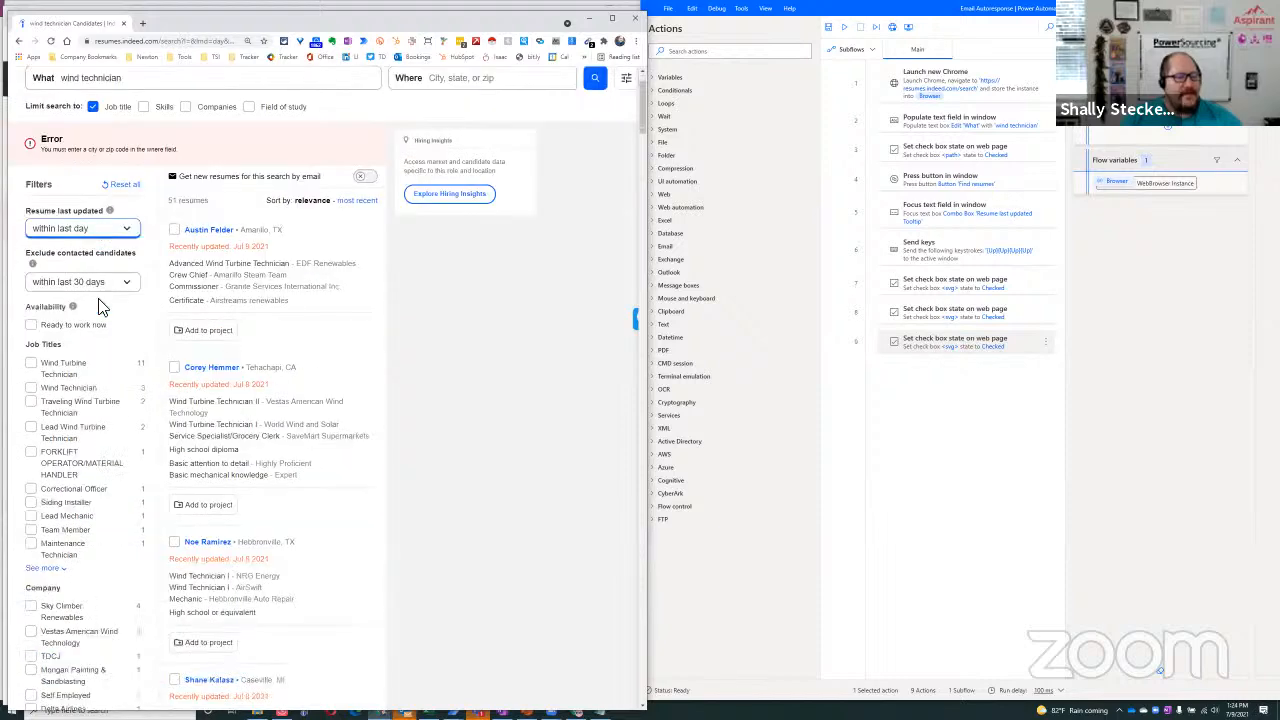
pyautogui.scroll(2, 38, 405)
pyautogui.scroll(1, 38, 410)
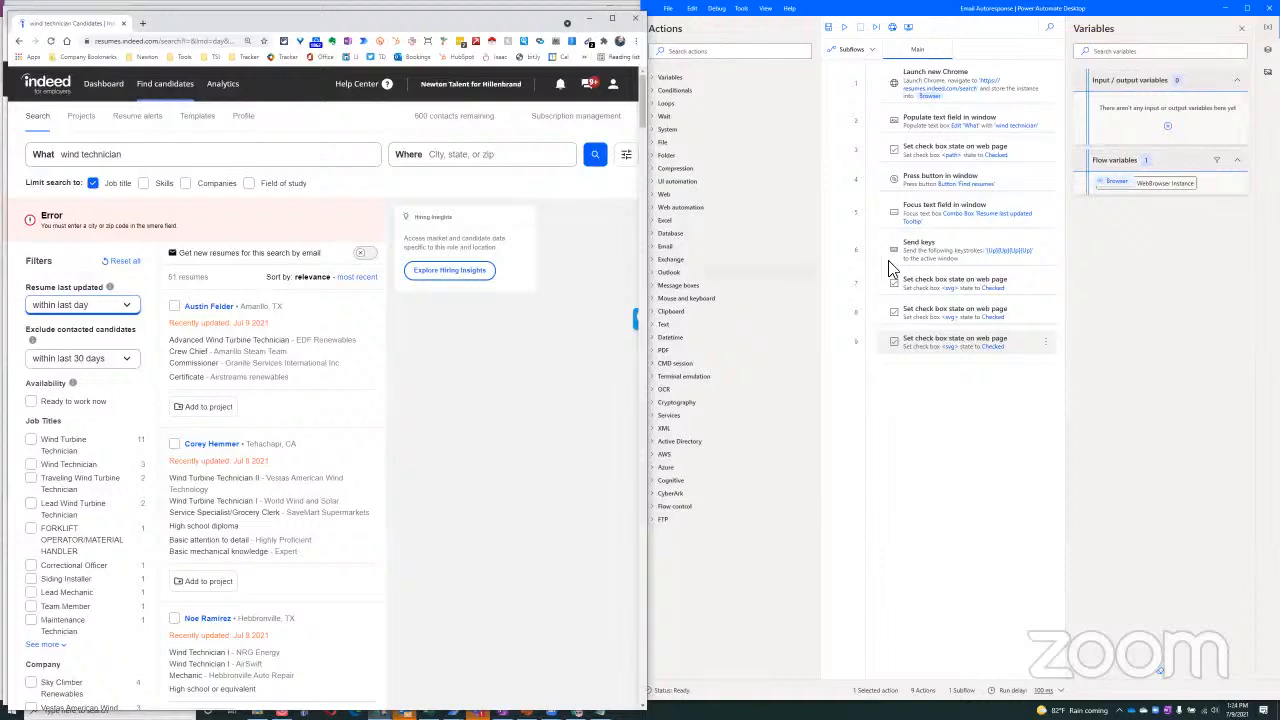
# Inspect the seventh check-box step's UI element settings and cancel without changes.
pyautogui.click(1046, 286)
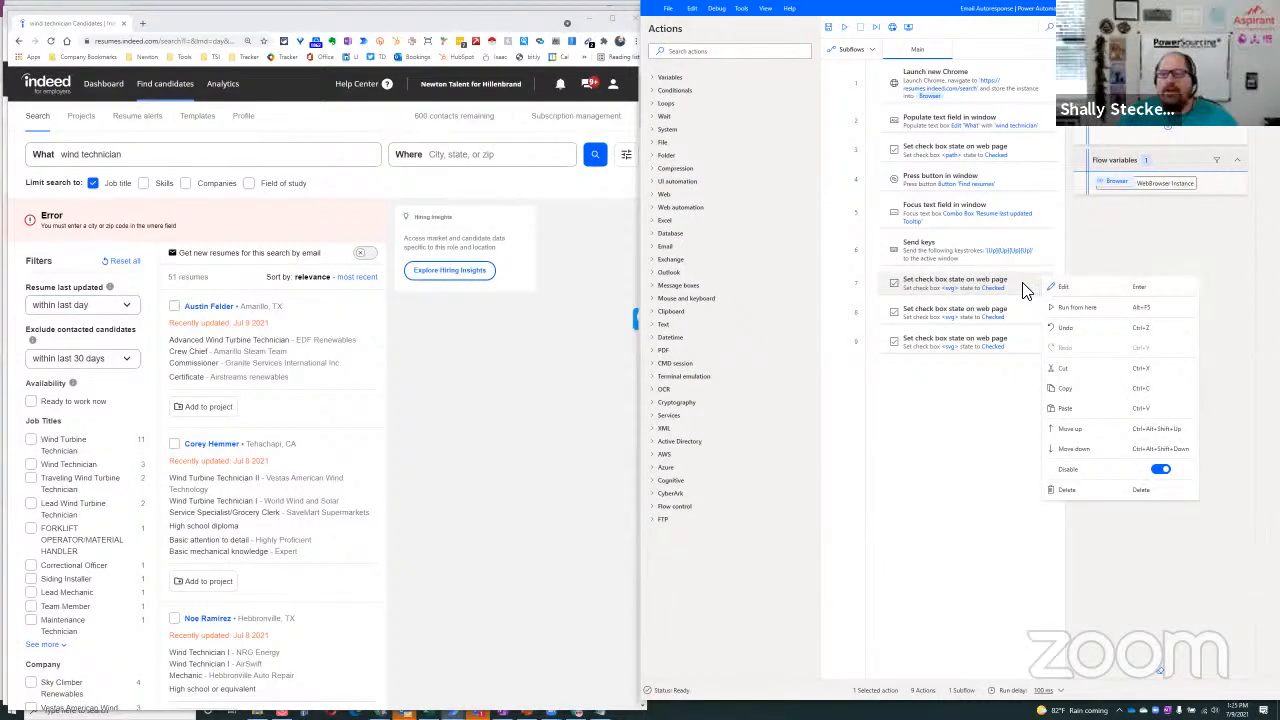
pyautogui.click(1020, 288)
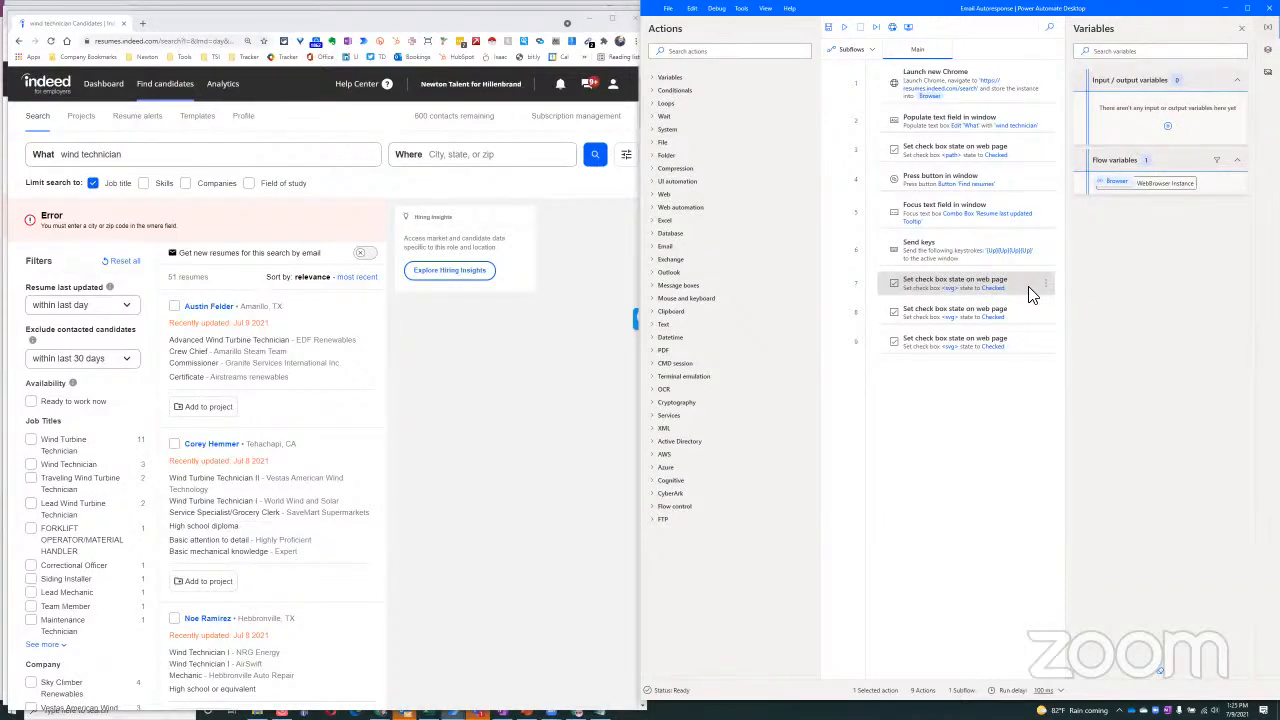
pyautogui.doubleClick(1032, 294)
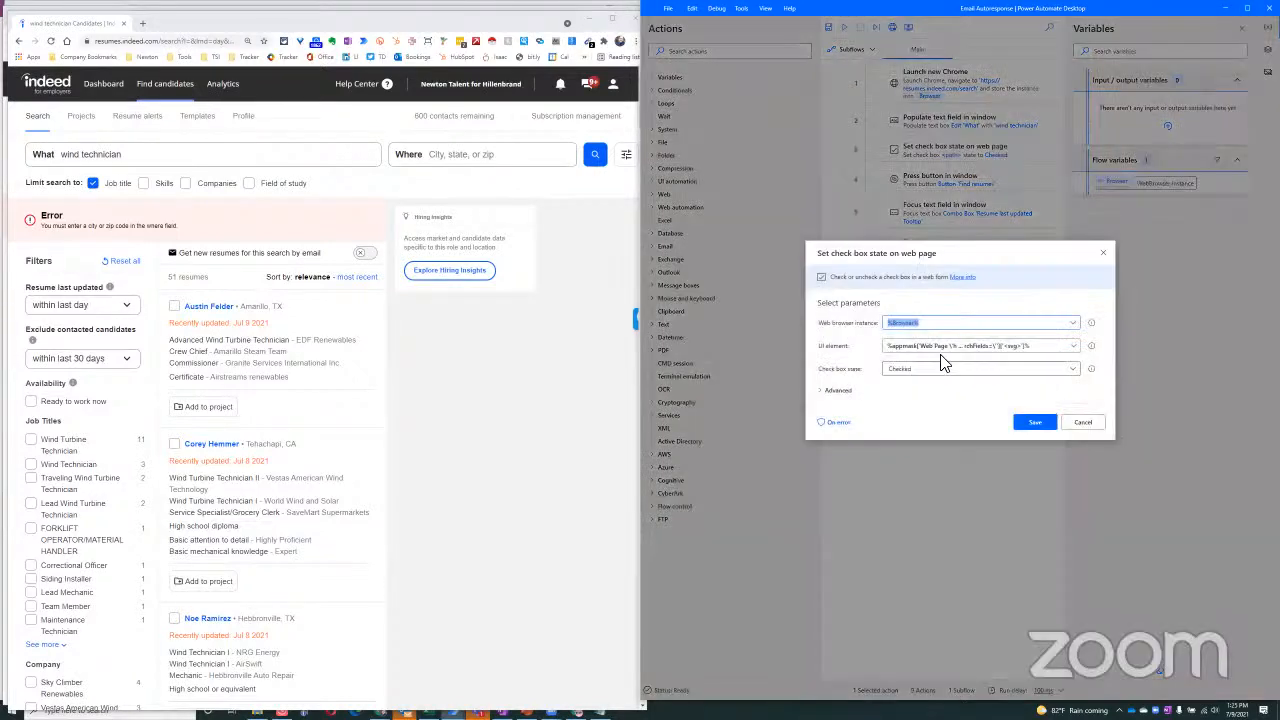
pyautogui.click(1073, 346)
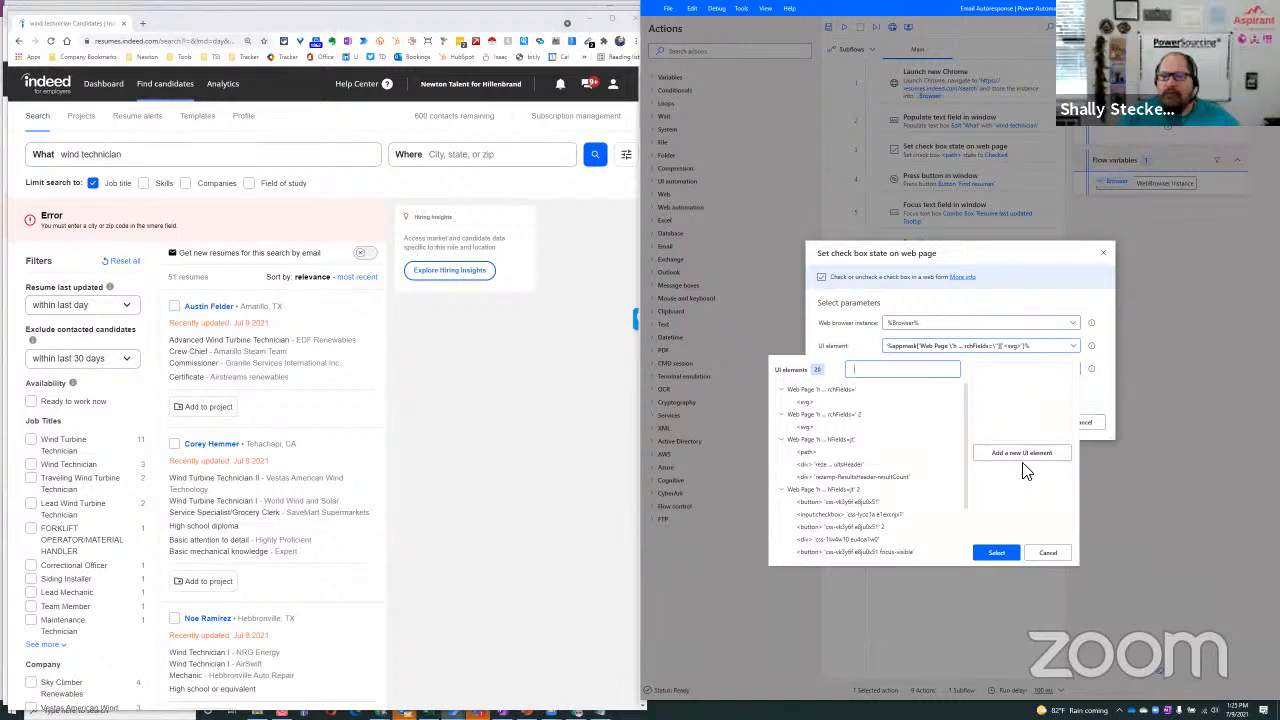
pyautogui.click(1047, 552)
pyautogui.click(1083, 423)
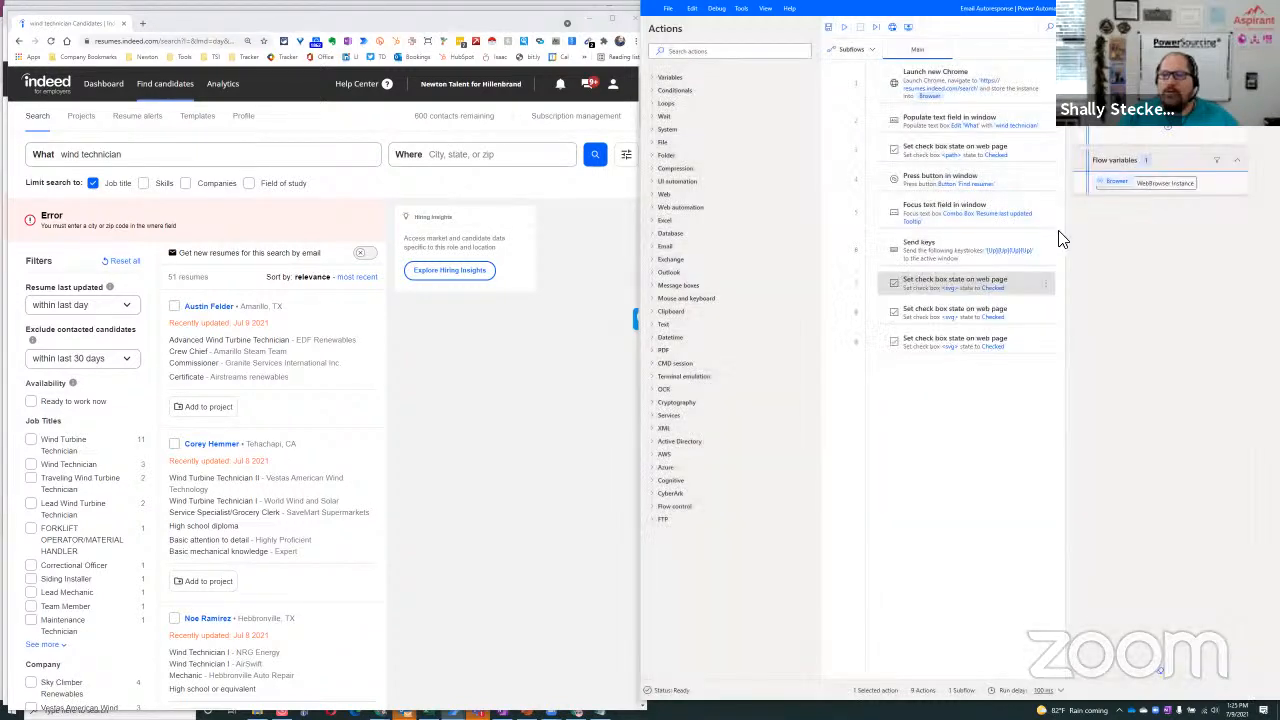
# Delete the three trailing 'Set check box state on web page' steps, leaving six actions.
pyautogui.rightClick(1044, 282)
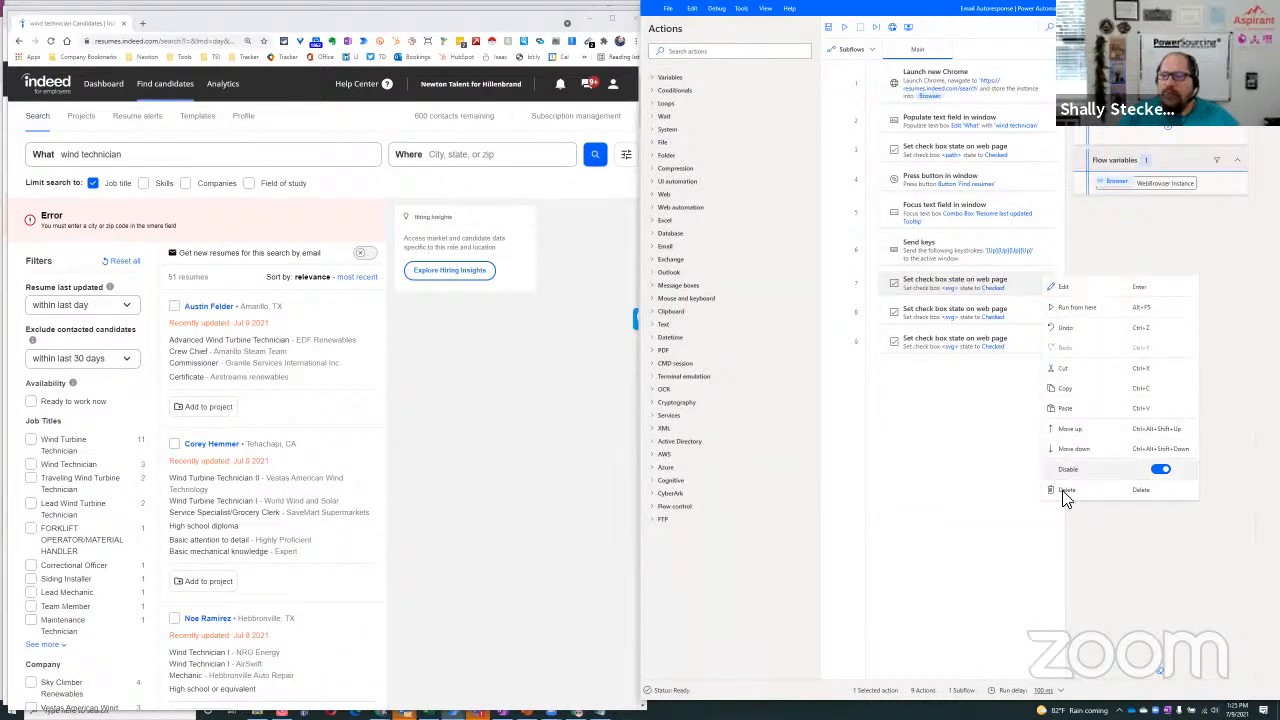
pyautogui.press('Escape')
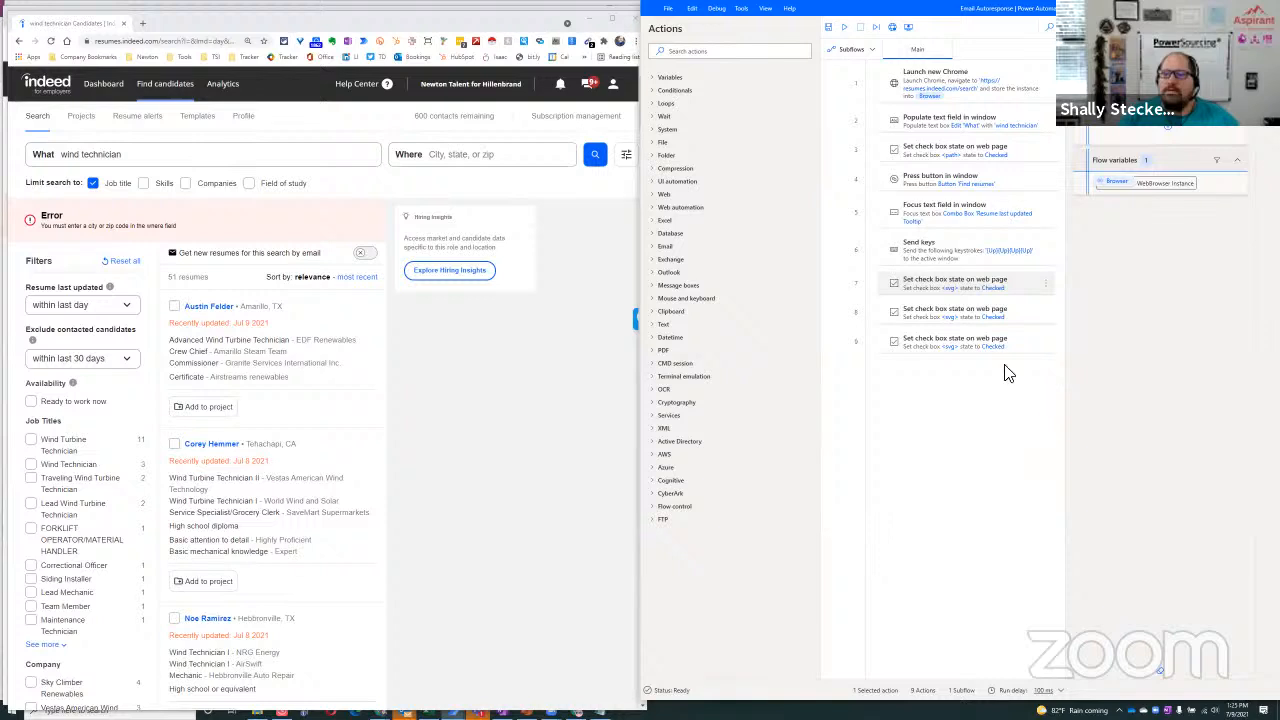
pyautogui.click(986, 320)
pyautogui.press('Delete')
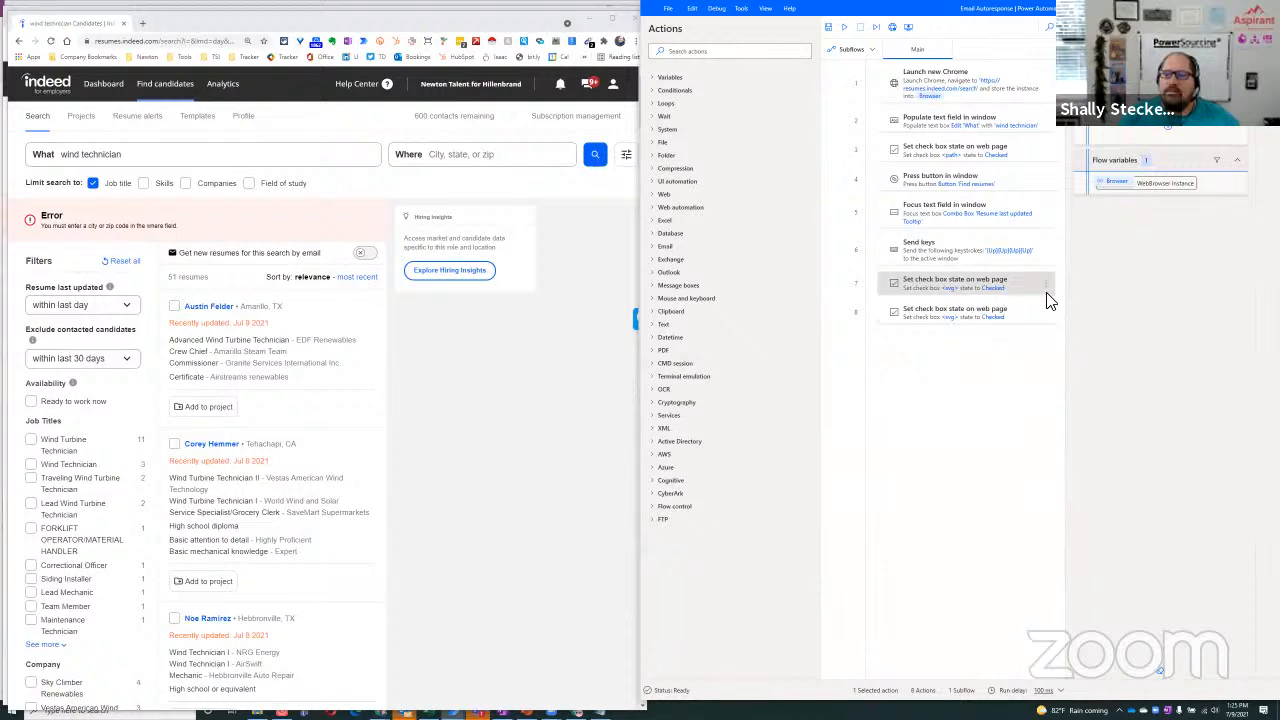
pyautogui.rightClick(1046, 282)
pyautogui.press('Escape')
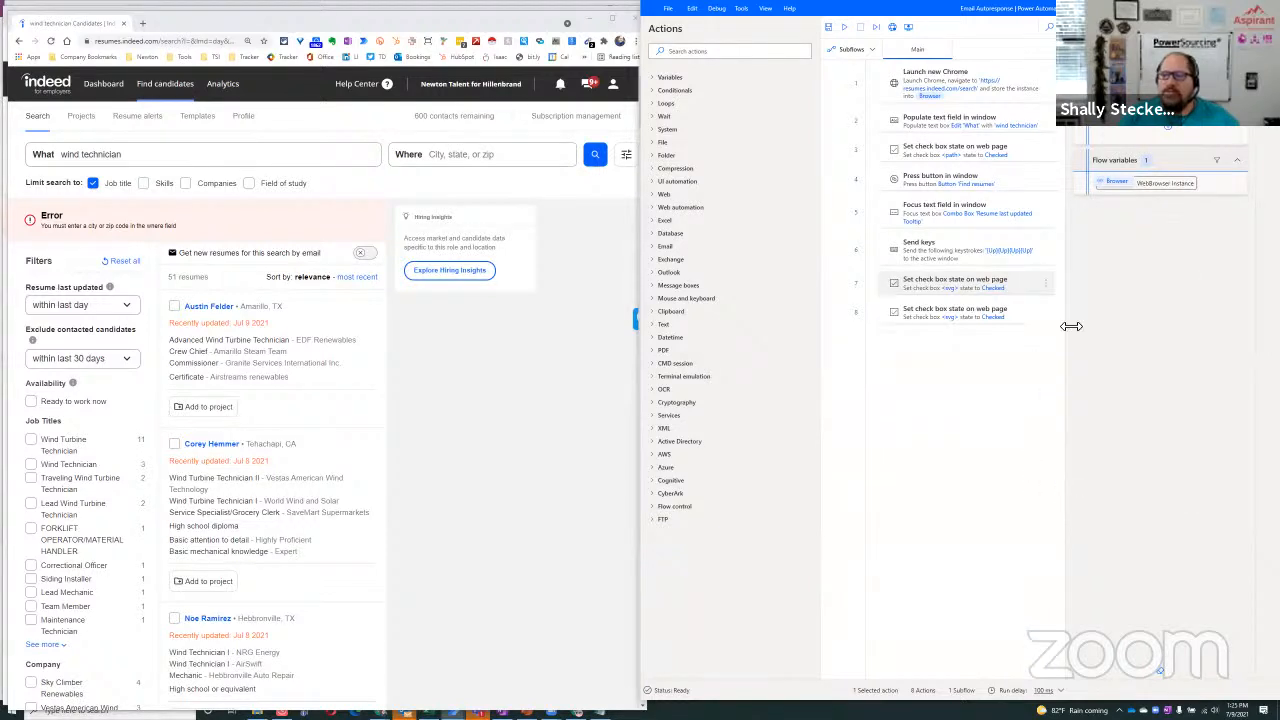
pyautogui.press('Delete')
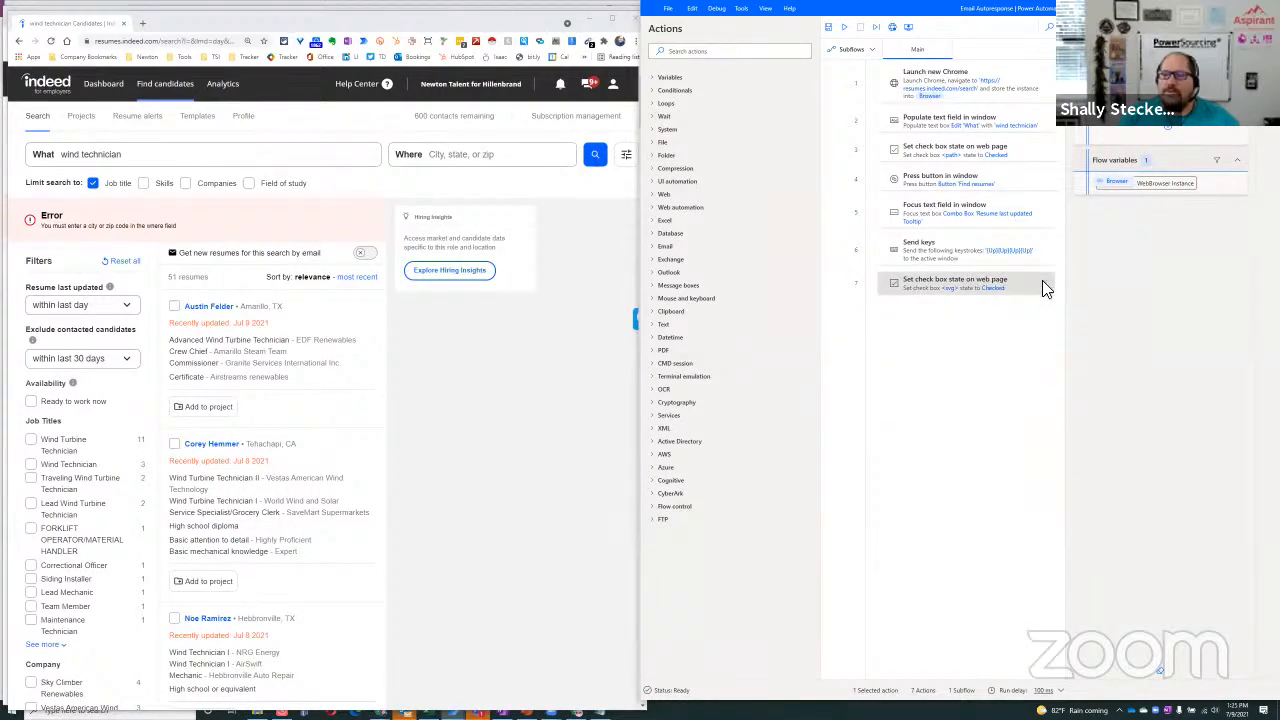
pyautogui.click(1042, 280)
pyautogui.press('Escape')
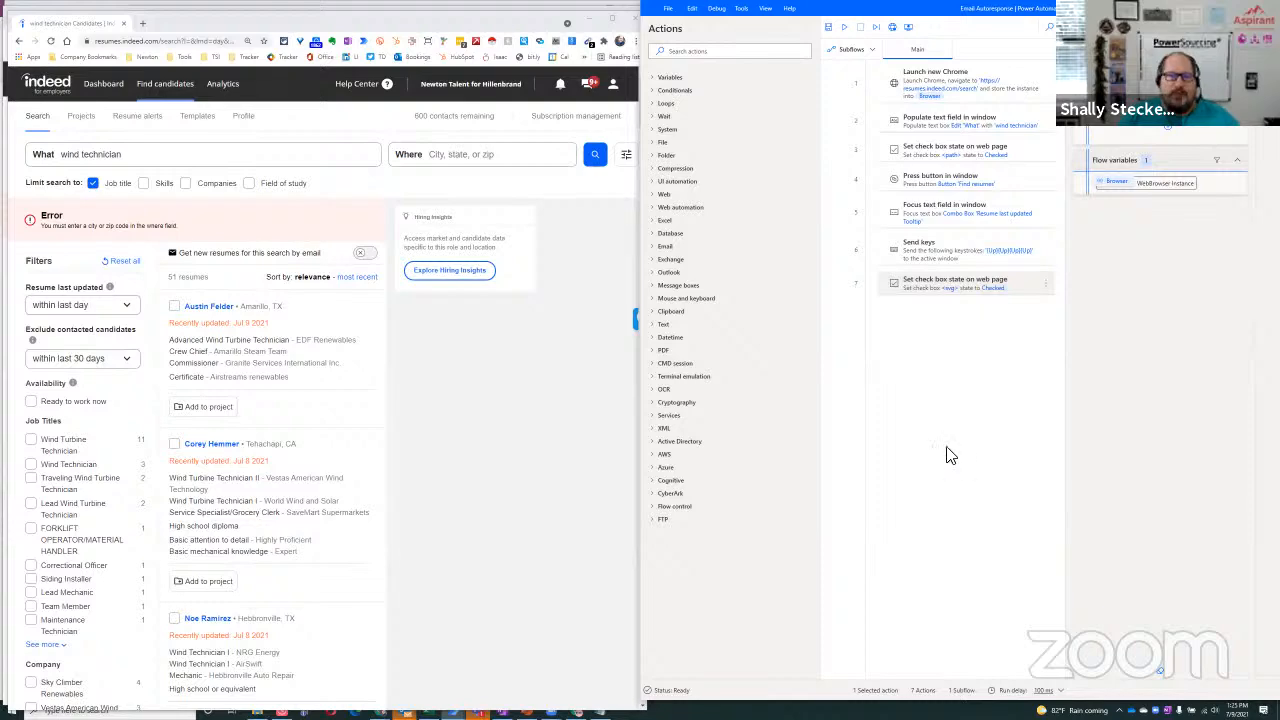
pyautogui.press('Delete')
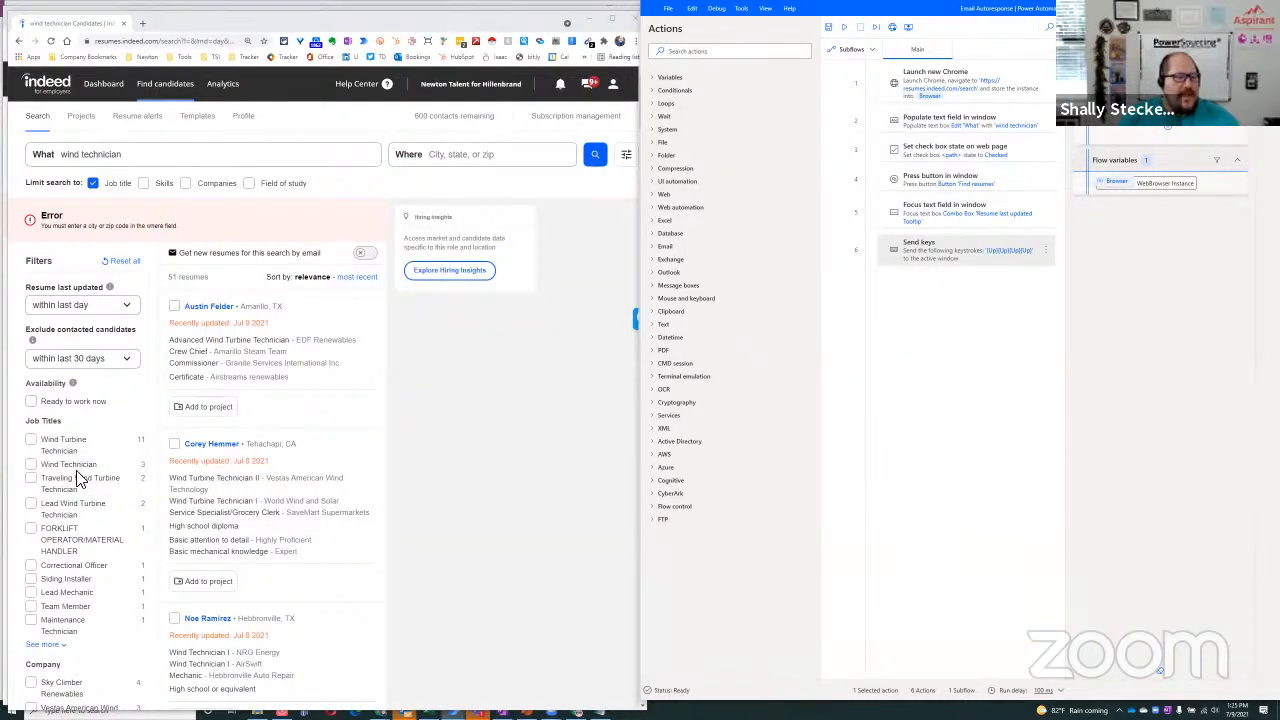
pyautogui.scroll(-3, 85, 478)
pyautogui.scroll(-4, 85, 478)
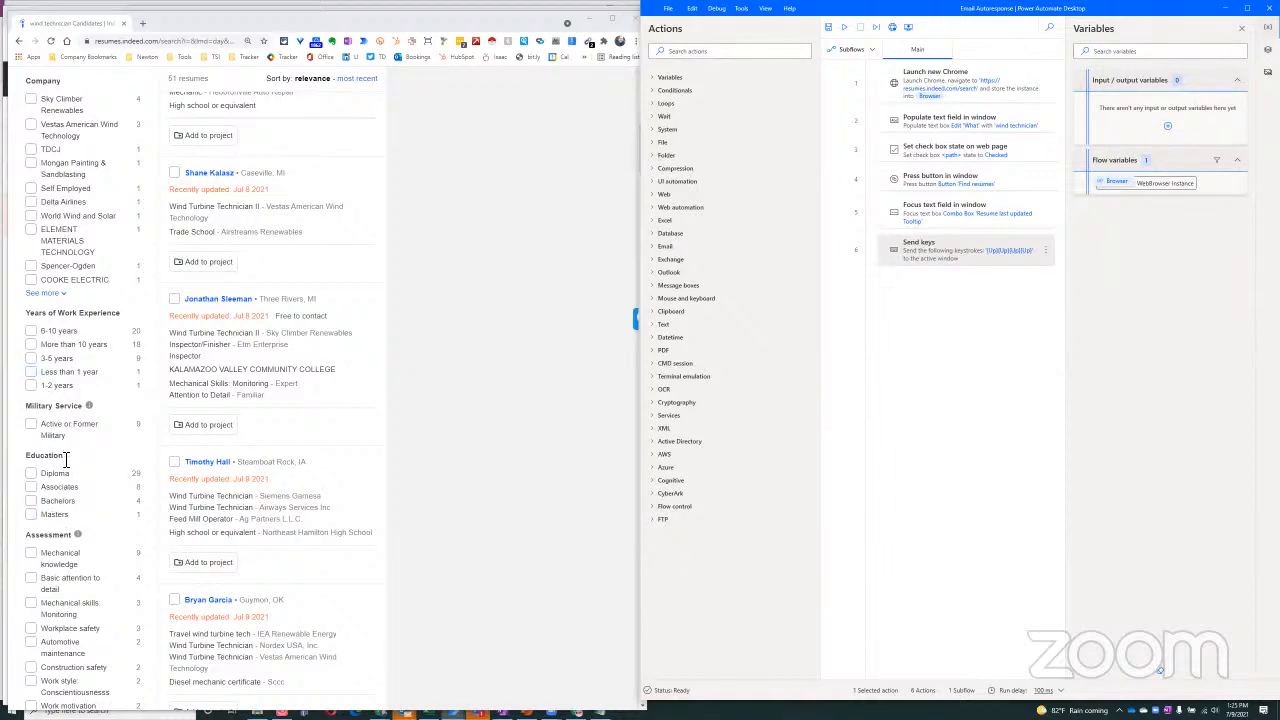
pyautogui.scroll(-1, 63, 458)
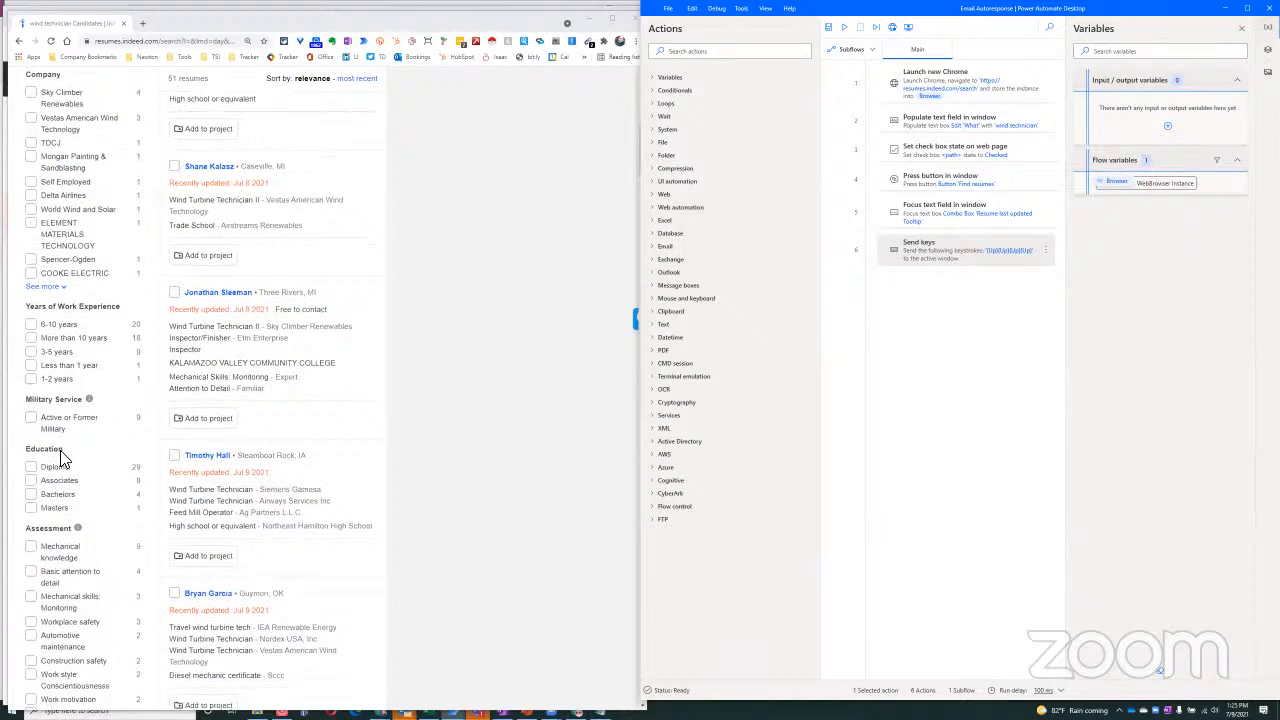
pyautogui.scroll(-1, 63, 440)
pyautogui.scroll(6, 100, 420)
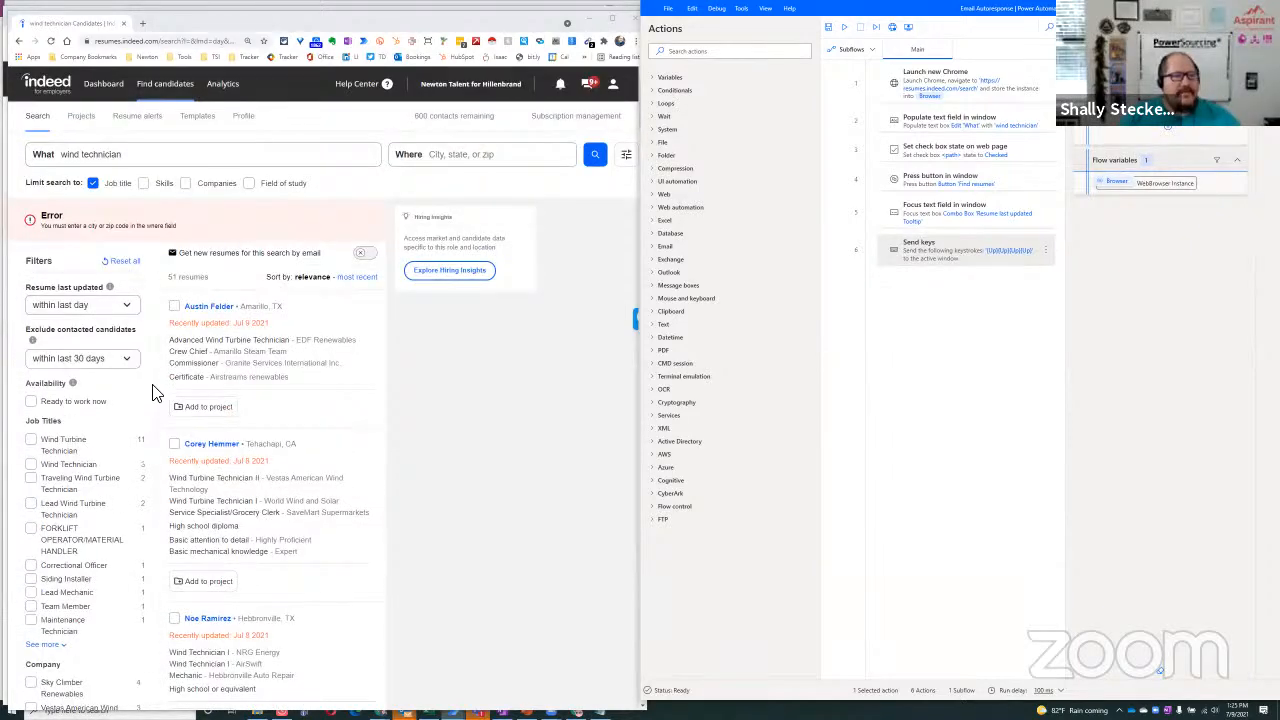
pyautogui.click(318, 508)
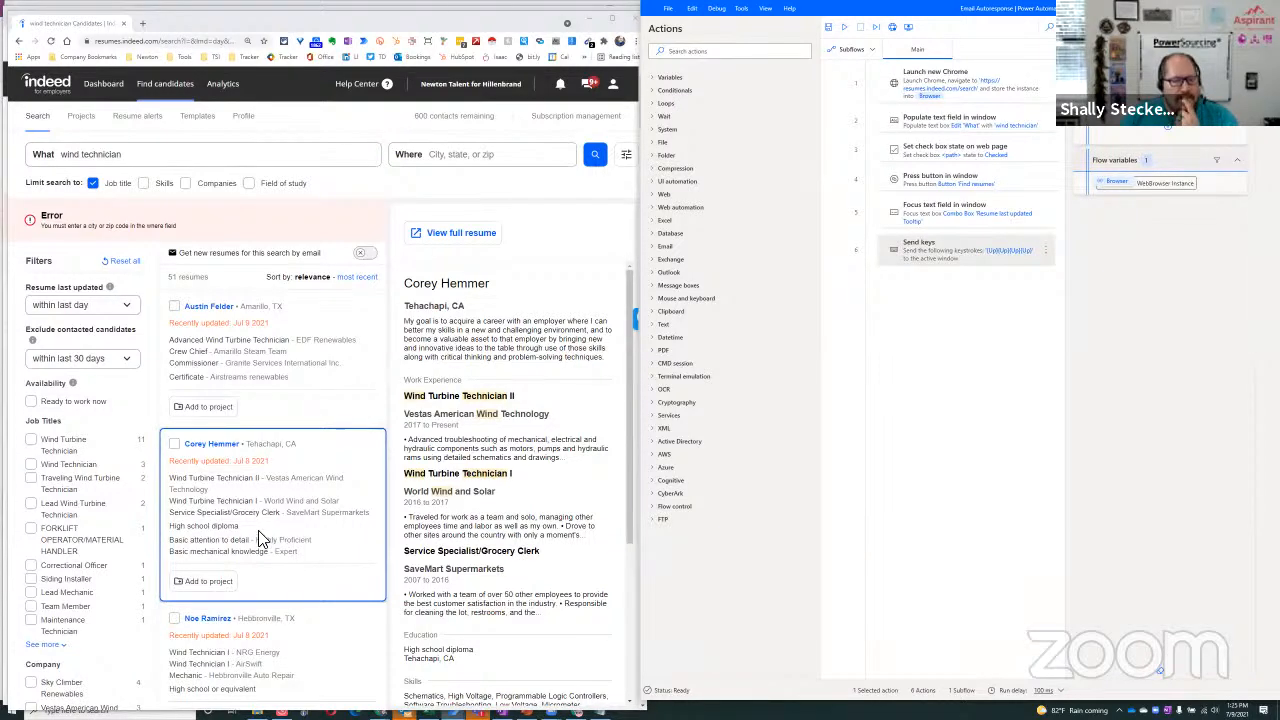
pyautogui.click(289, 404)
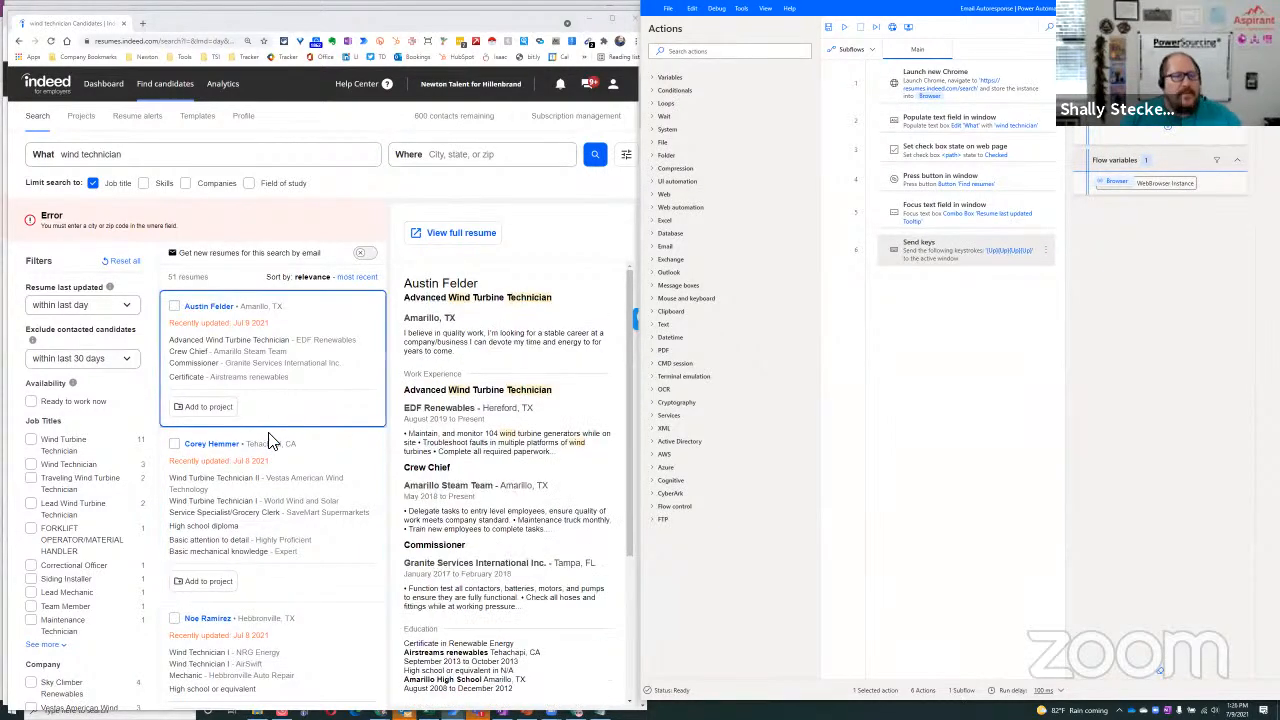
pyautogui.scroll(-1, 276, 452)
pyautogui.scroll(-13, 276, 452)
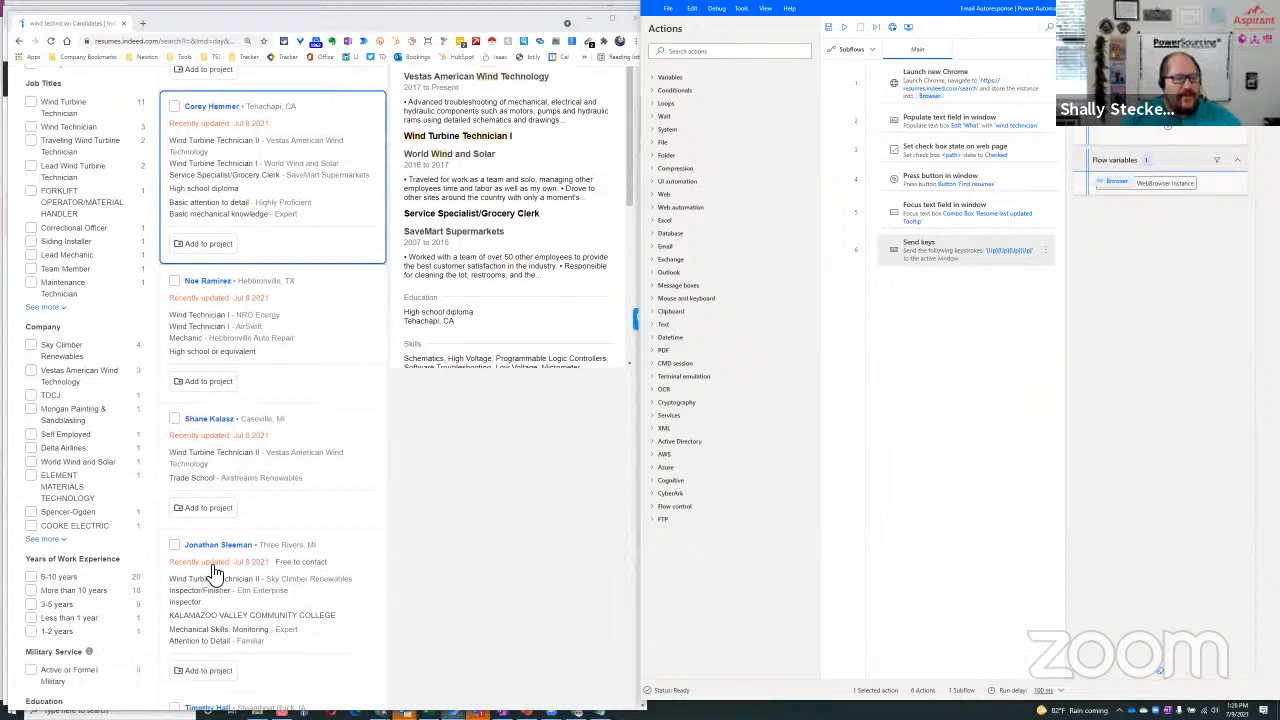
pyautogui.scroll(-2, 255, 620)
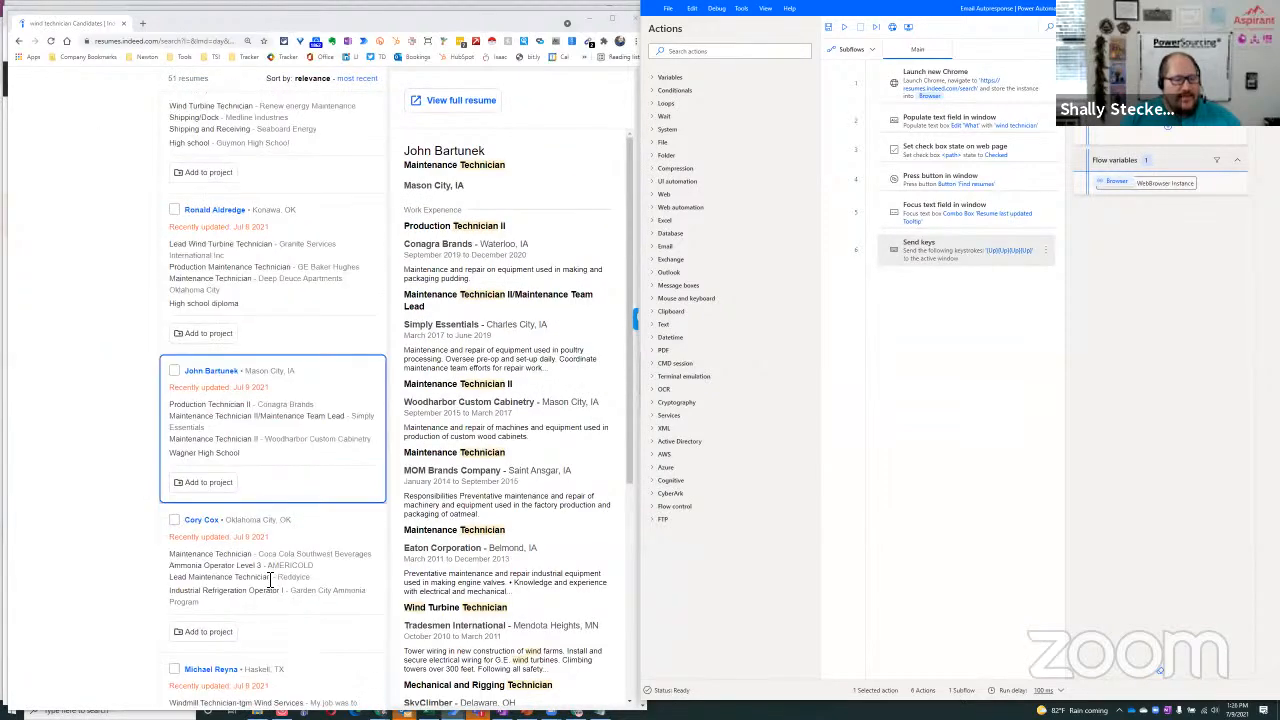
pyautogui.scroll(18, 255, 595)
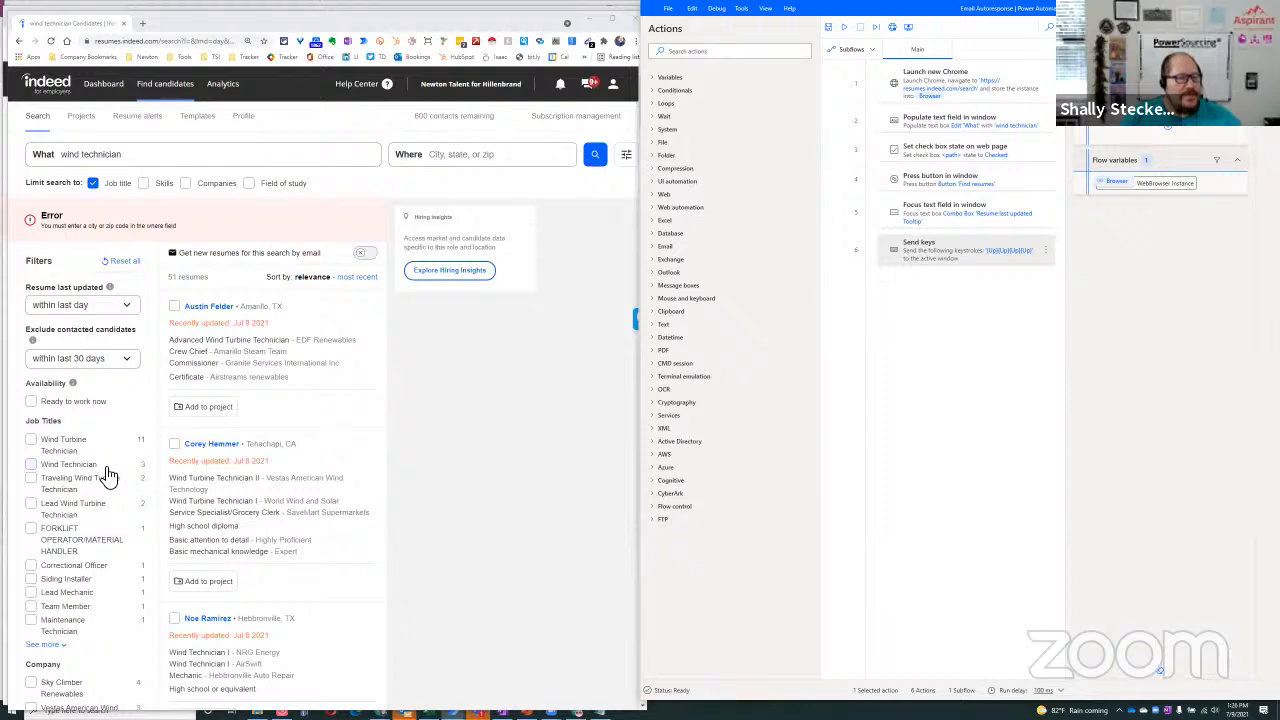
# Apply the Wind Turbine Technician job-title filter, narrowing the results to 11 resumes.
pyautogui.click(53, 447)
pyautogui.click(53, 447)
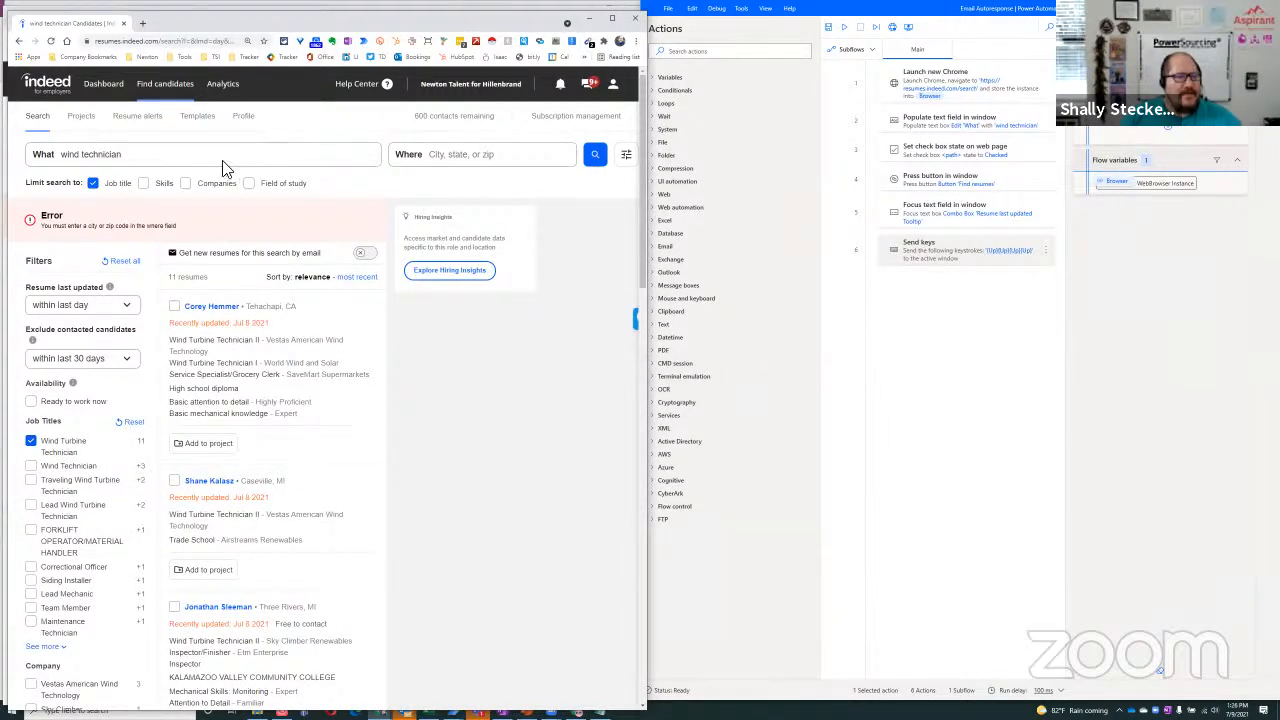
pyautogui.click(148, 160)
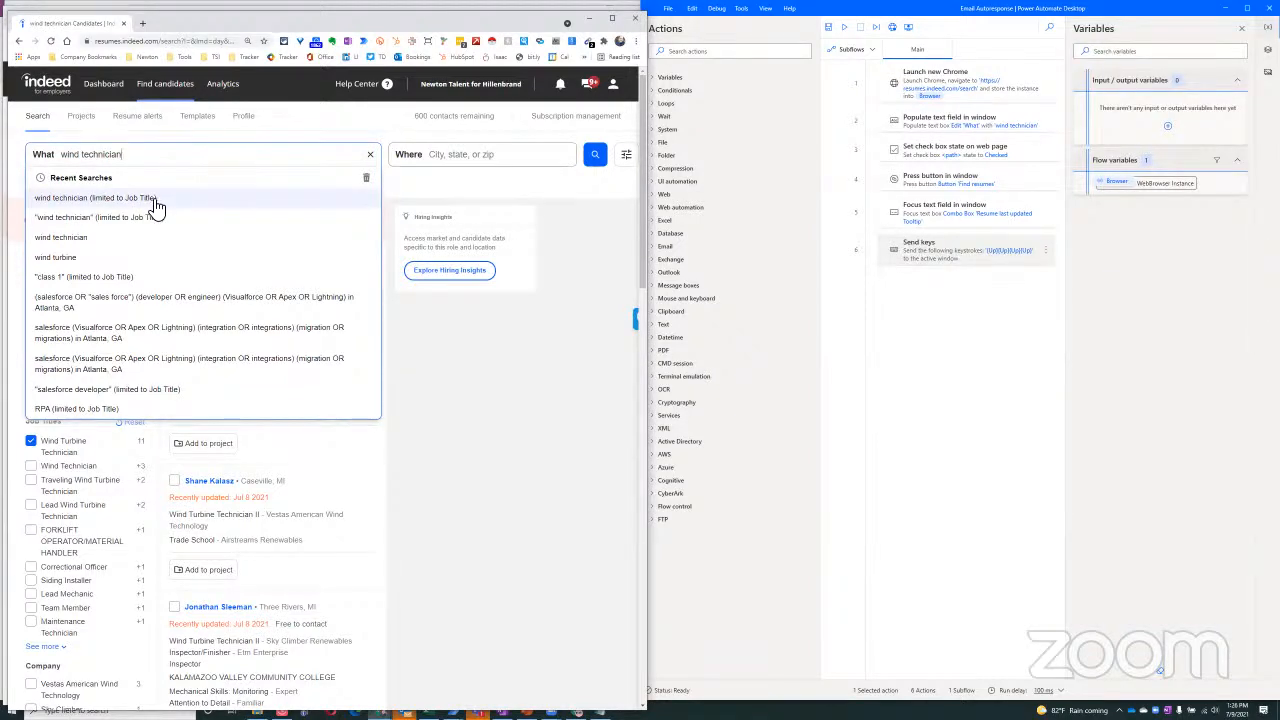
pyautogui.click(528, 460)
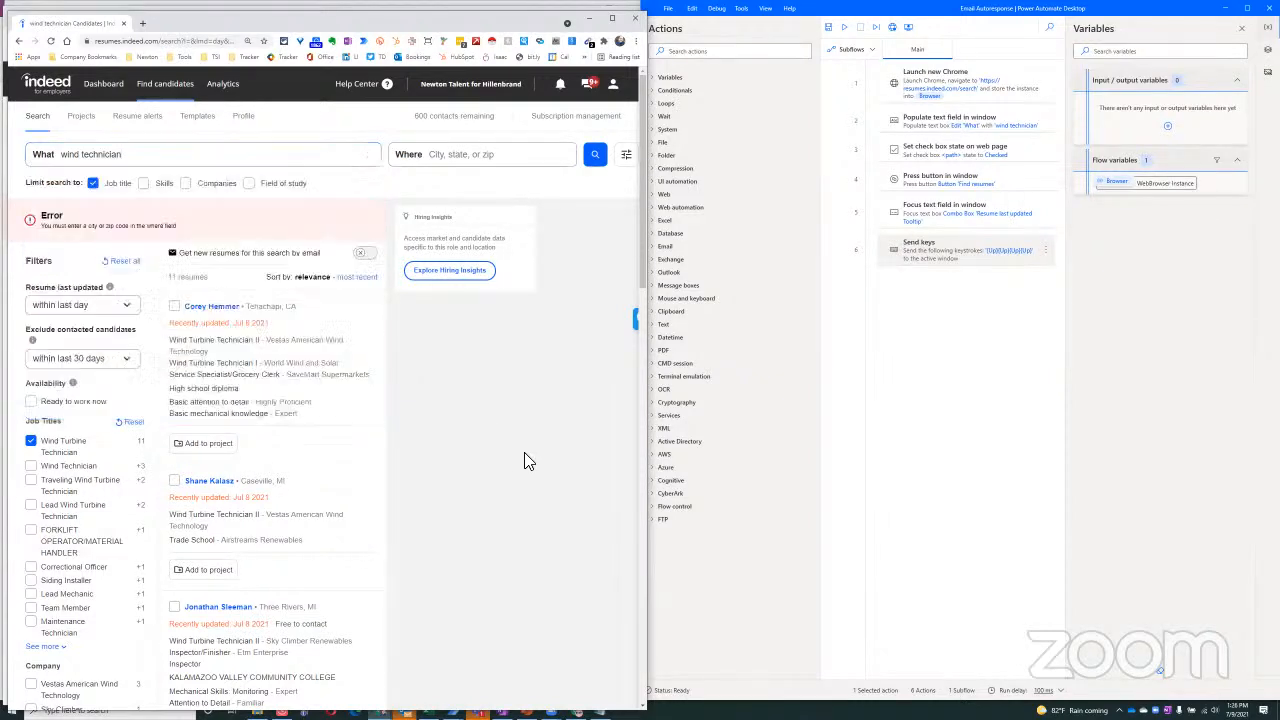
pyautogui.click(144, 158)
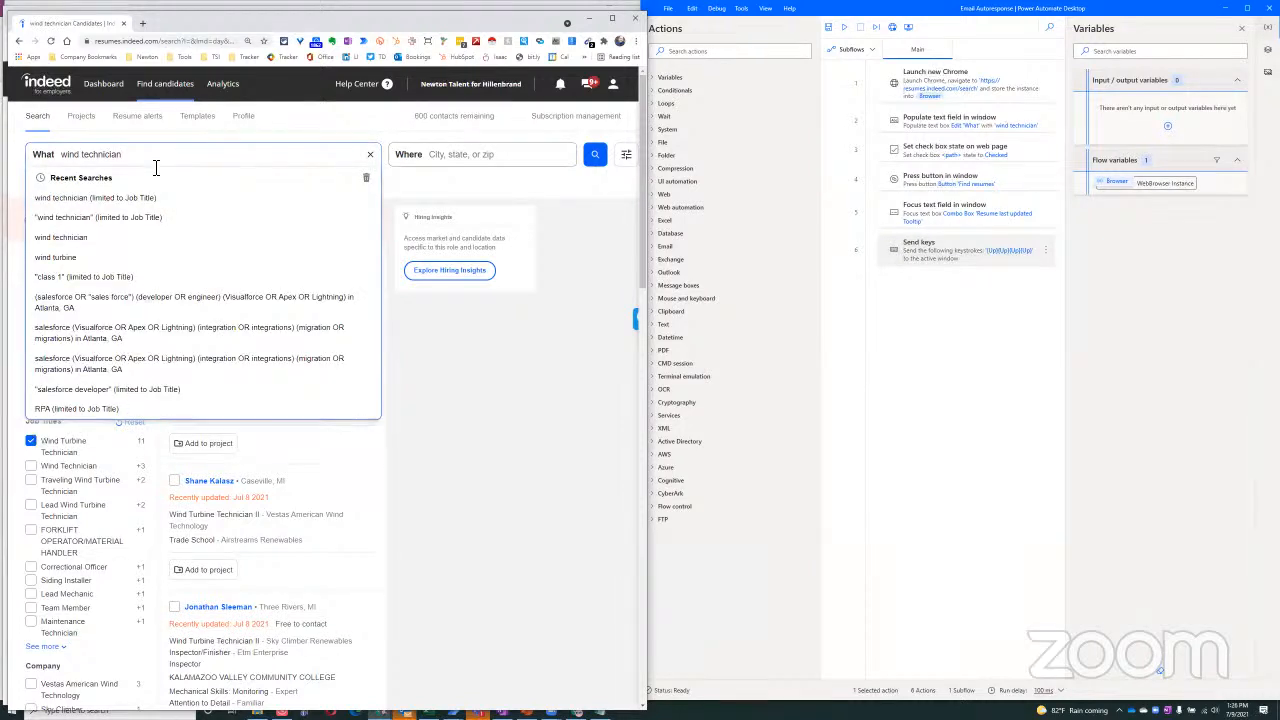
# Search Indeed for 'title:wind title:technician', returning 25 resumes.
pyautogui.hotkey('ctrl', 'shift', 'Left')
pyautogui.hotkey('ctrl', 'shift', 'Left')
pyautogui.write('(')
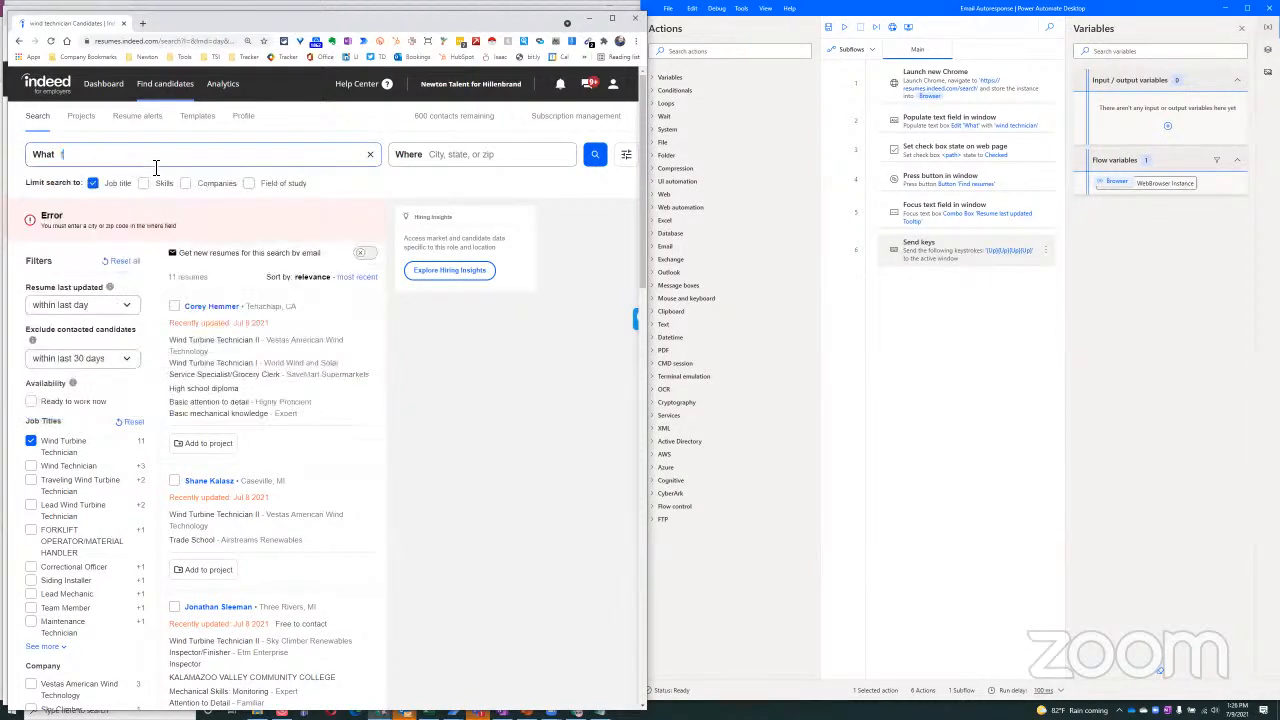
pyautogui.write('itle:')
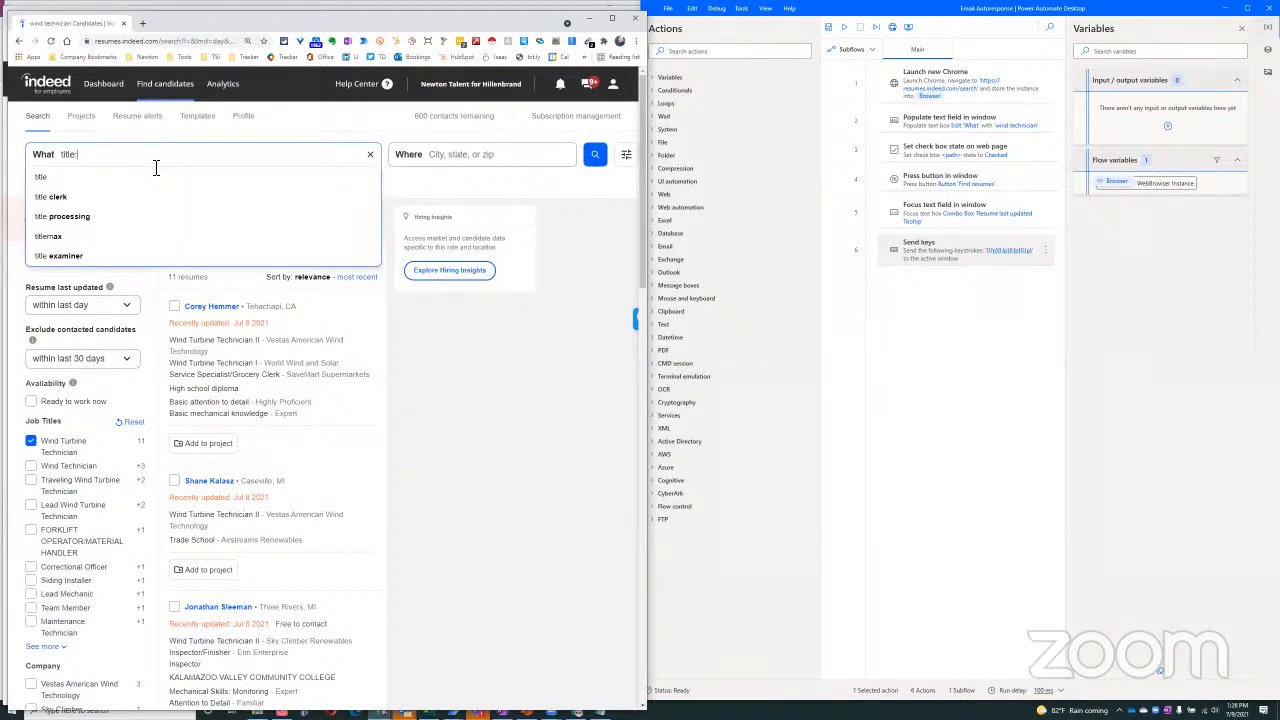
pyautogui.write('wind t')
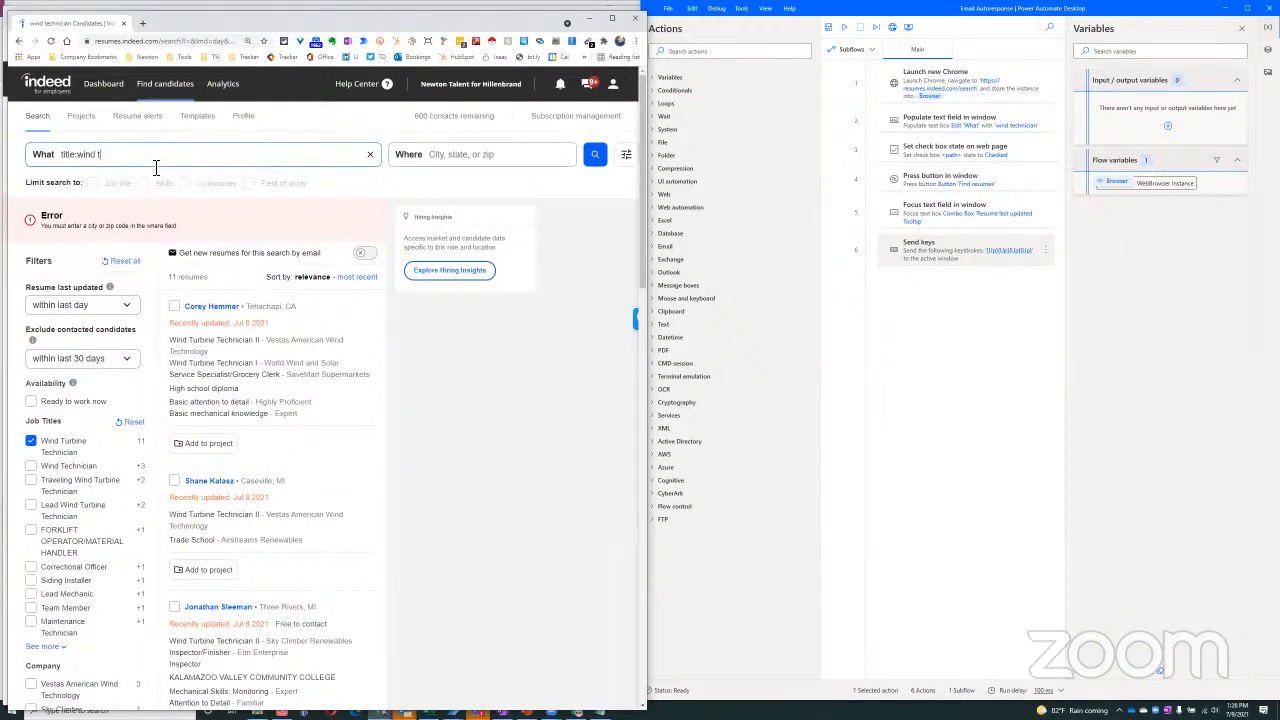
pyautogui.write('itle:technician')
pyautogui.press('Return')
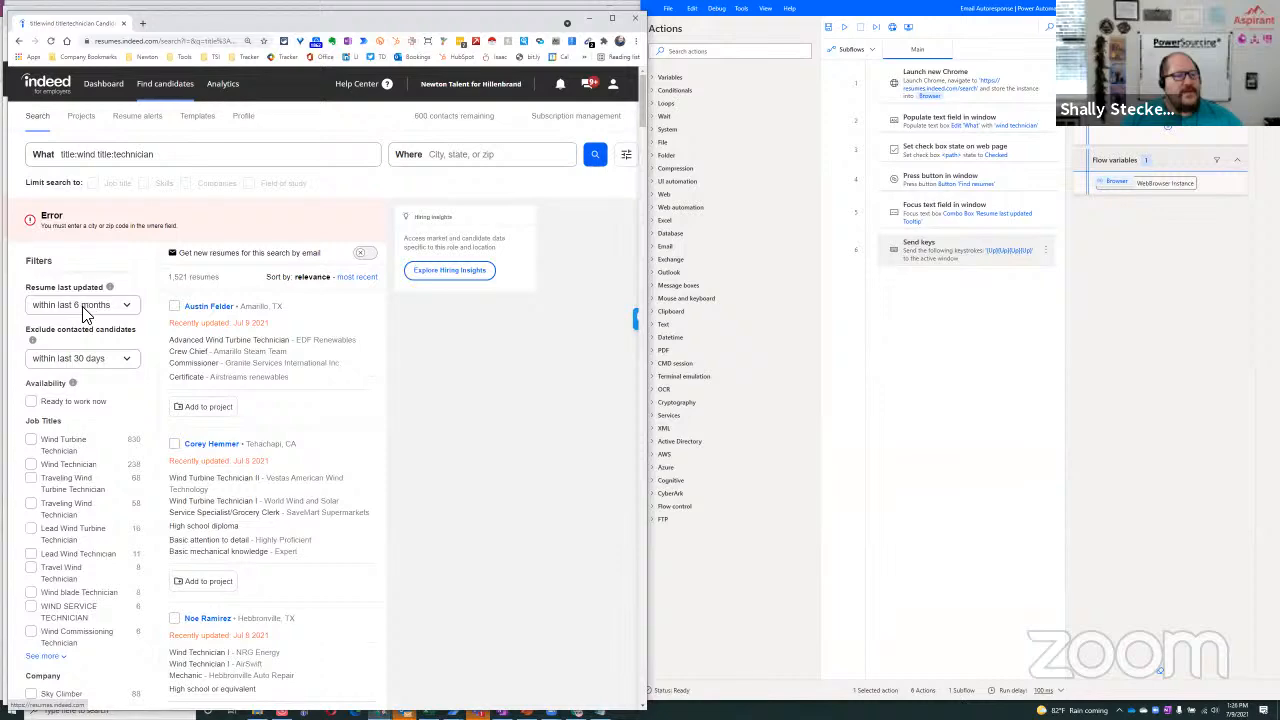
pyautogui.click(82, 305)
pyautogui.click(80, 332)
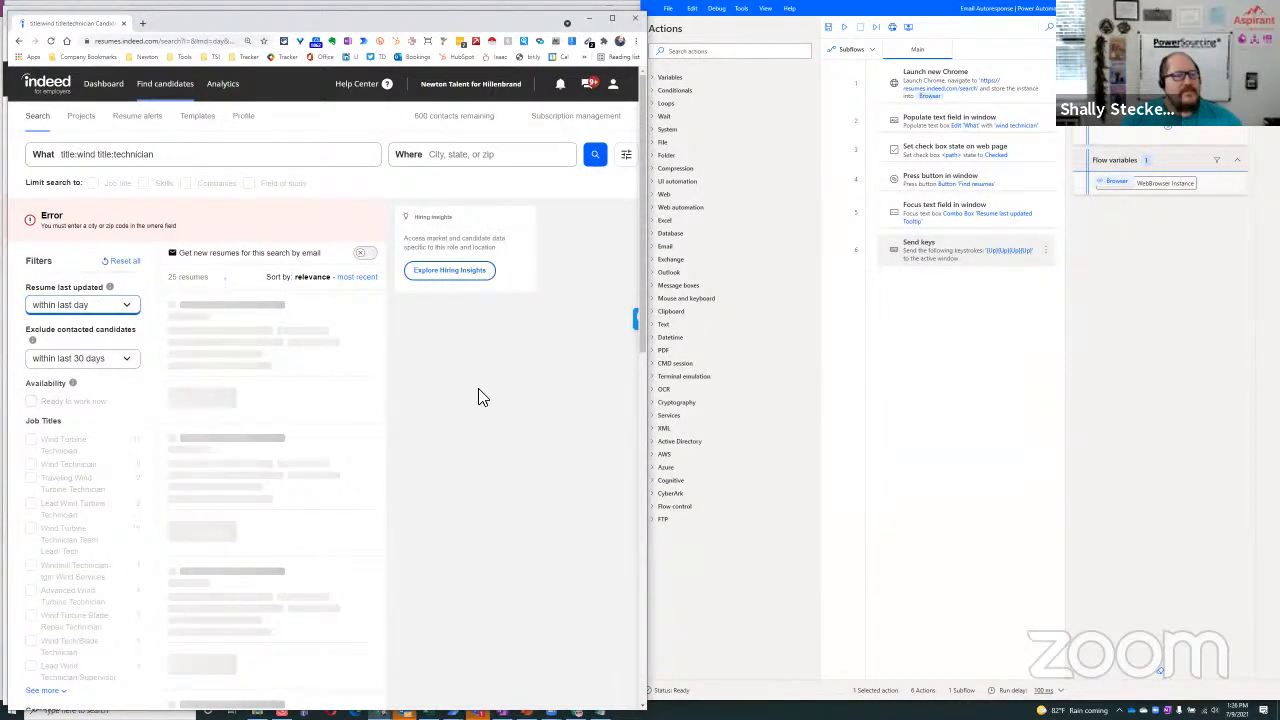
# Preview several candidate resumes while scrolling down the results list.
pyautogui.click(265, 350)
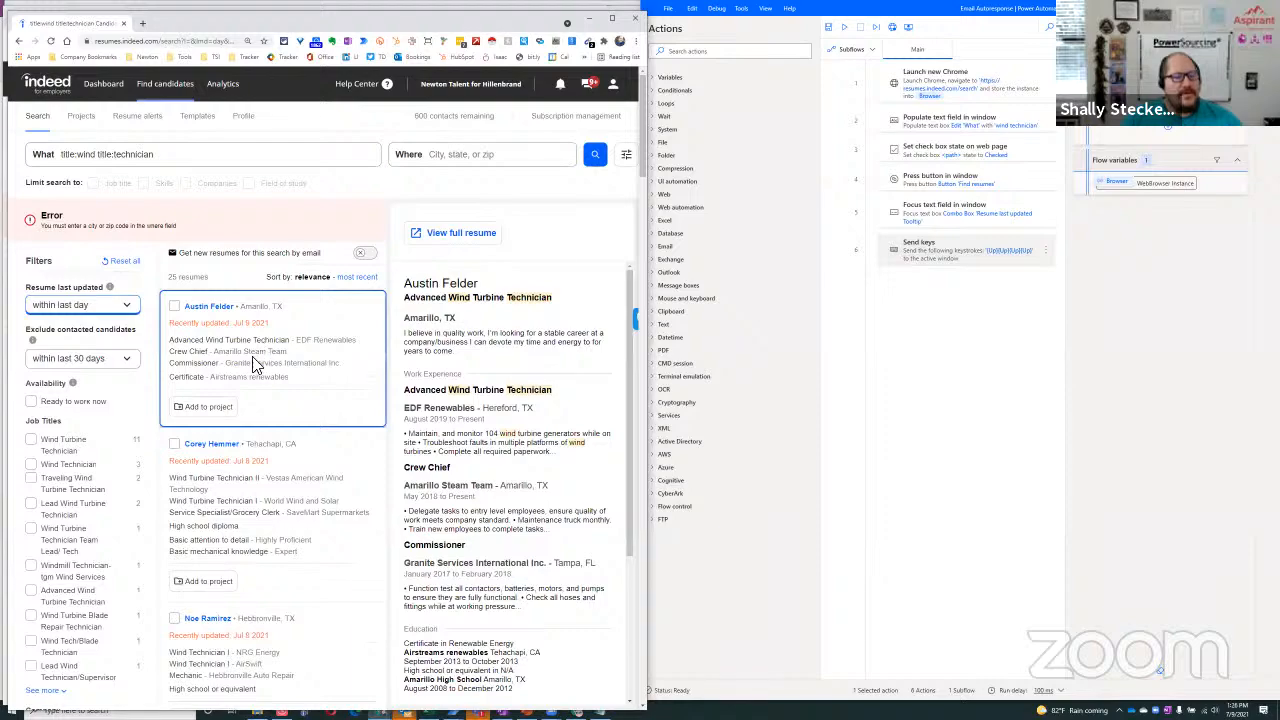
pyautogui.scroll(-4, 254, 362)
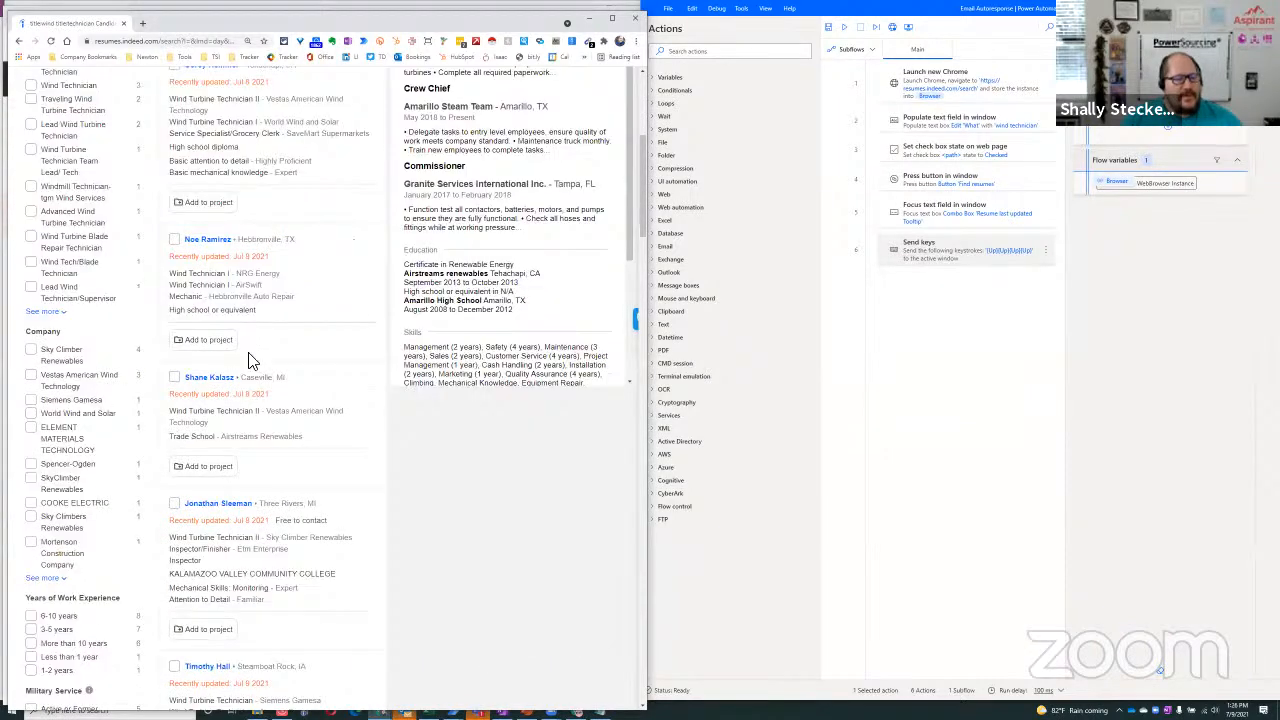
pyautogui.click(250, 362)
pyautogui.scroll(-5, 251, 365)
pyautogui.scroll(-4, 251, 363)
pyautogui.click(251, 363)
pyautogui.scroll(-4, 251, 363)
pyautogui.click(240, 370)
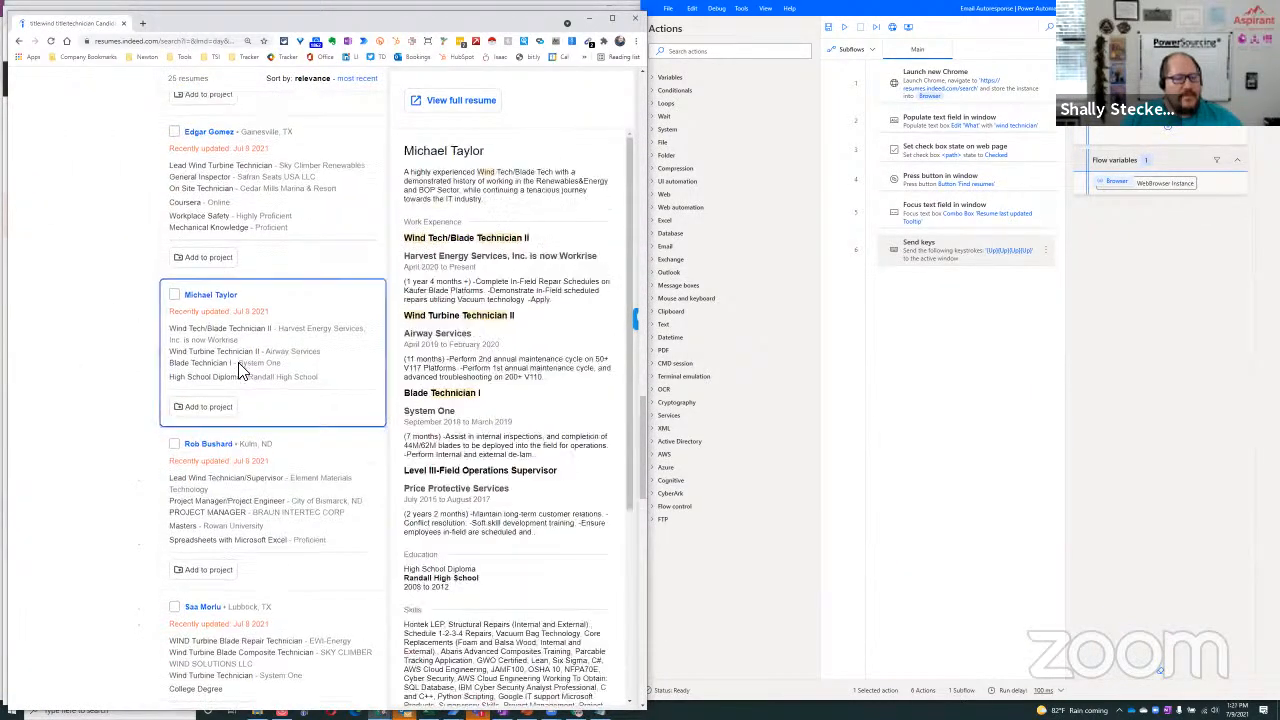
pyautogui.scroll(-4, 251, 365)
pyautogui.click(251, 363)
pyautogui.scroll(-5, 251, 360)
pyautogui.click(260, 420)
# Preview more candidates back up the list, then select the What box search text.
pyautogui.click(293, 540)
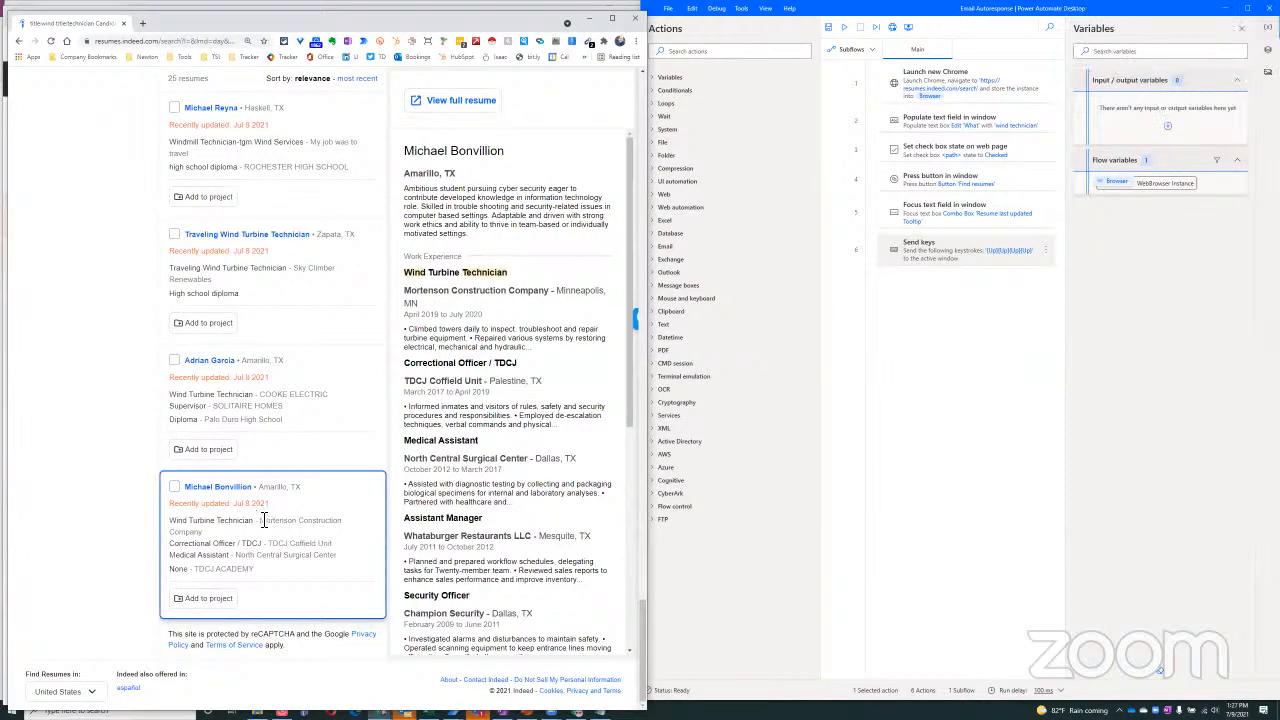
pyautogui.scroll(15, 262, 527)
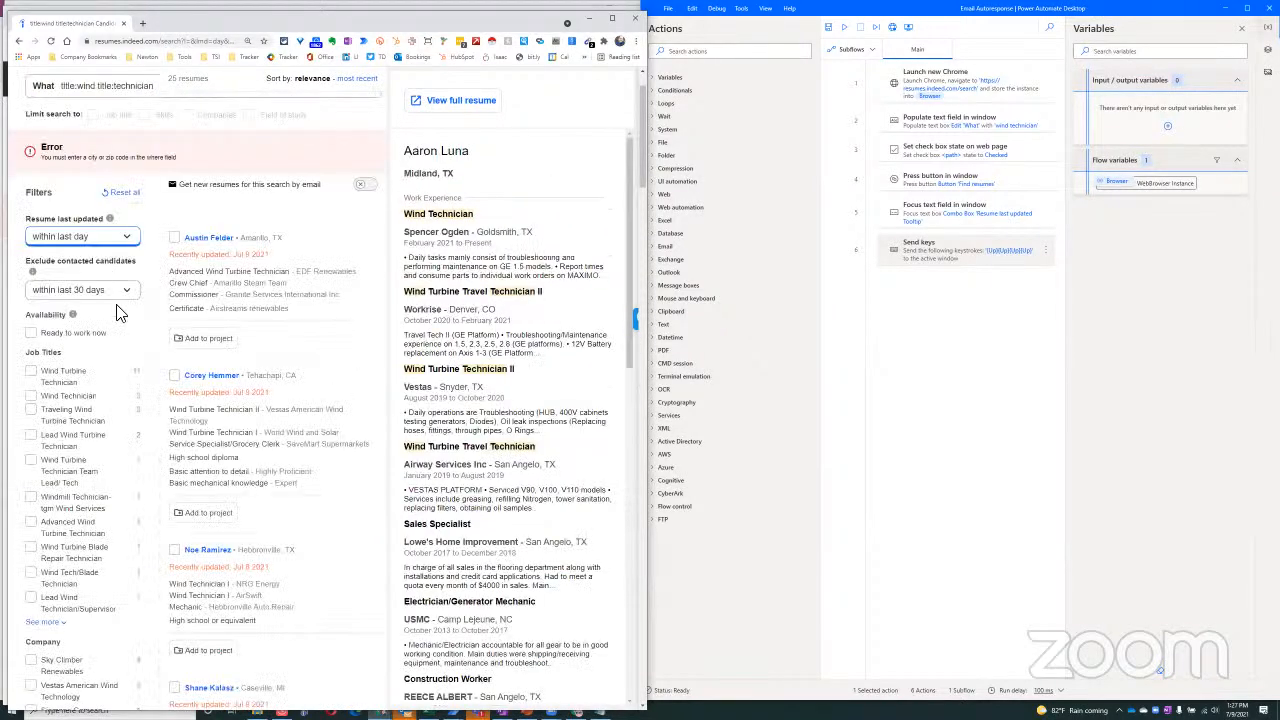
pyautogui.click(214, 528)
pyautogui.scroll(1, 123, 400)
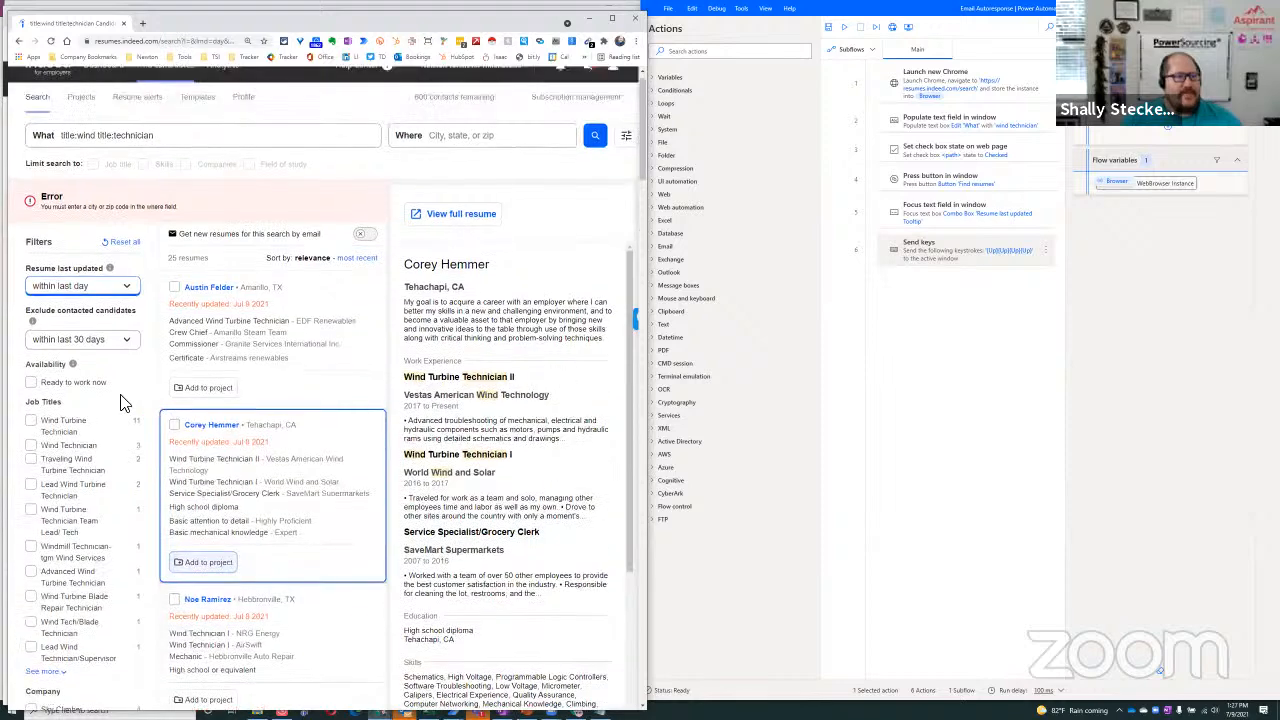
pyautogui.click(242, 460)
pyautogui.click(184, 335)
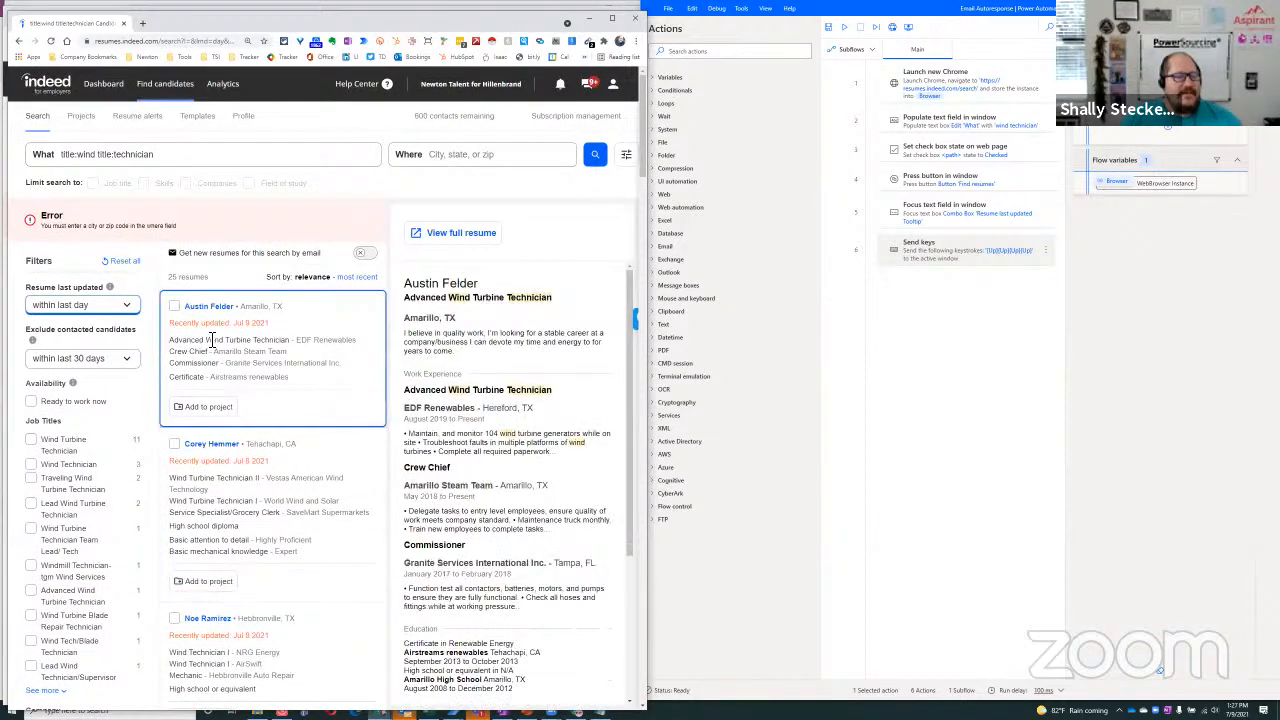
pyautogui.click(237, 505)
pyautogui.click(183, 157)
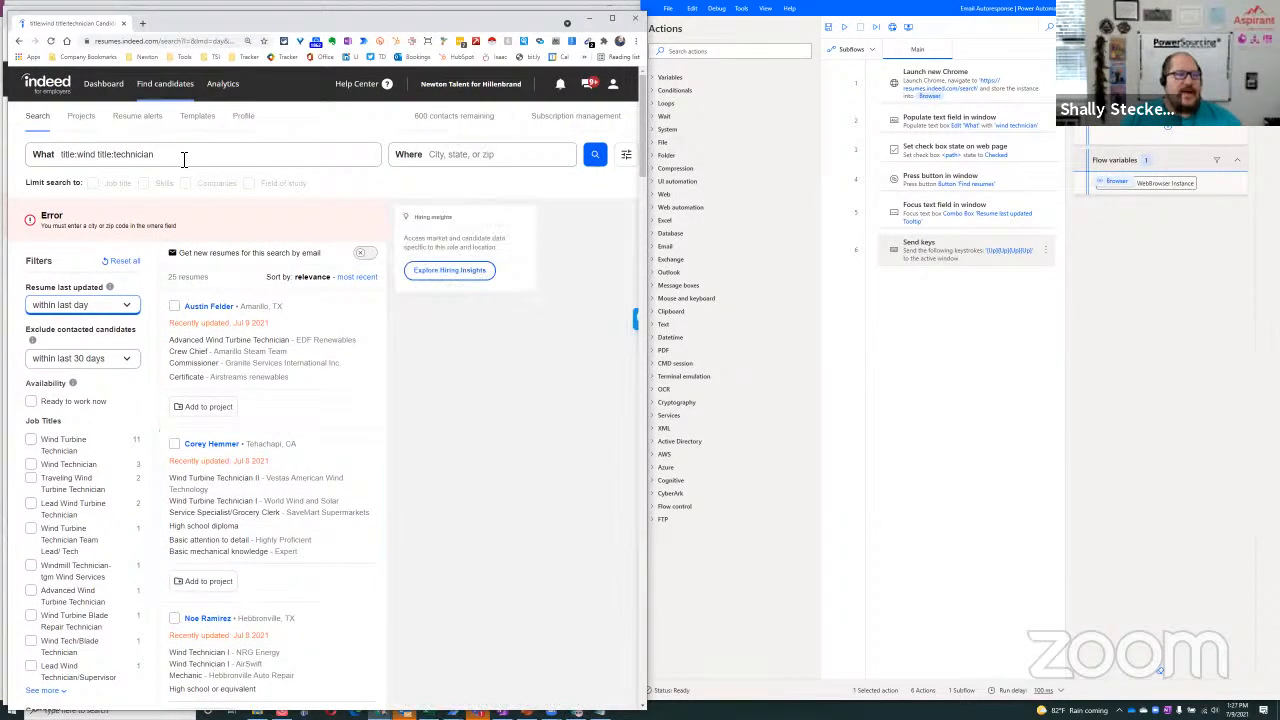
# Change the 'Populate text field in window' step's text to title:wind title:technician and save.
pyautogui.press('BackSpace')
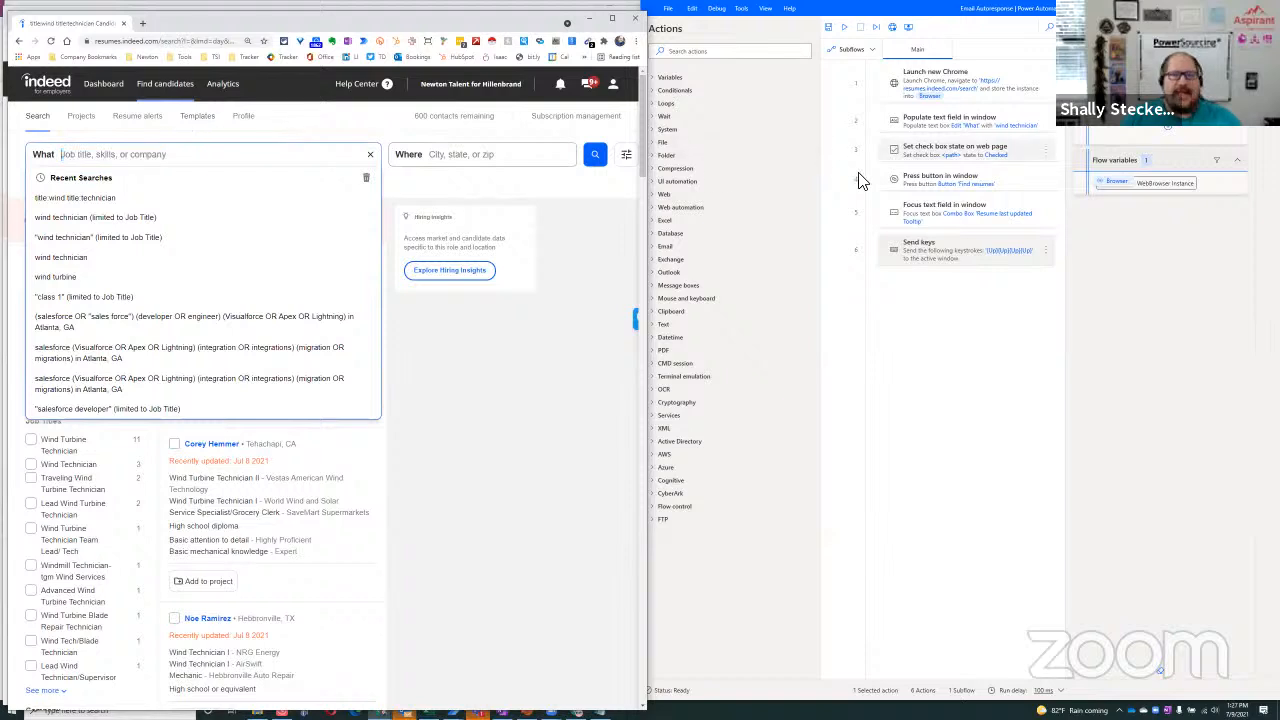
pyautogui.click(968, 400)
pyautogui.click(940, 125)
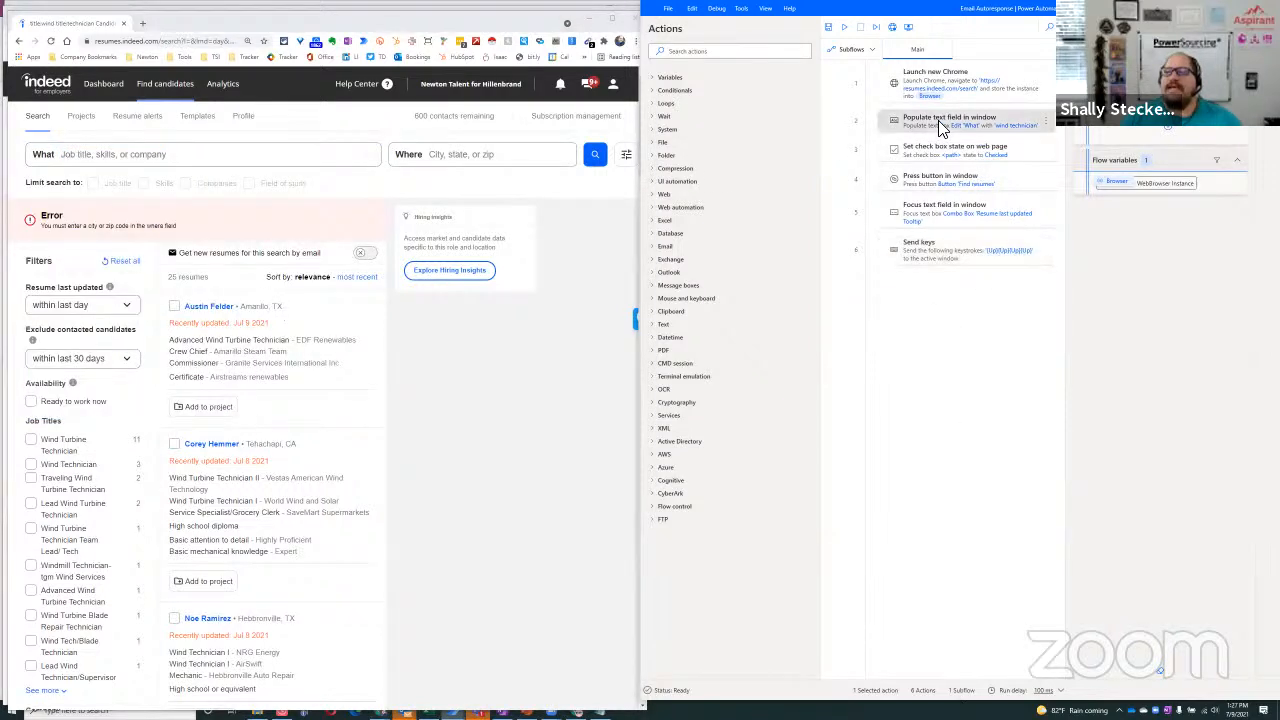
pyautogui.doubleClick(940, 120)
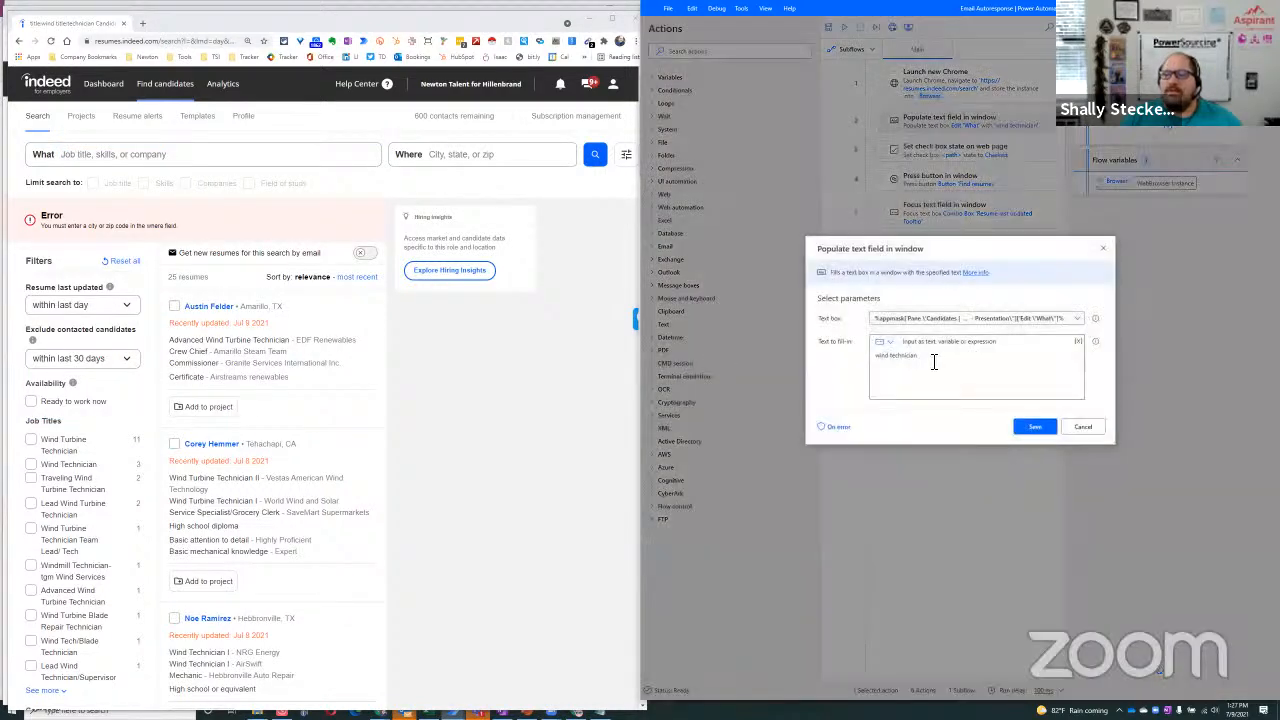
pyautogui.click(1027, 431)
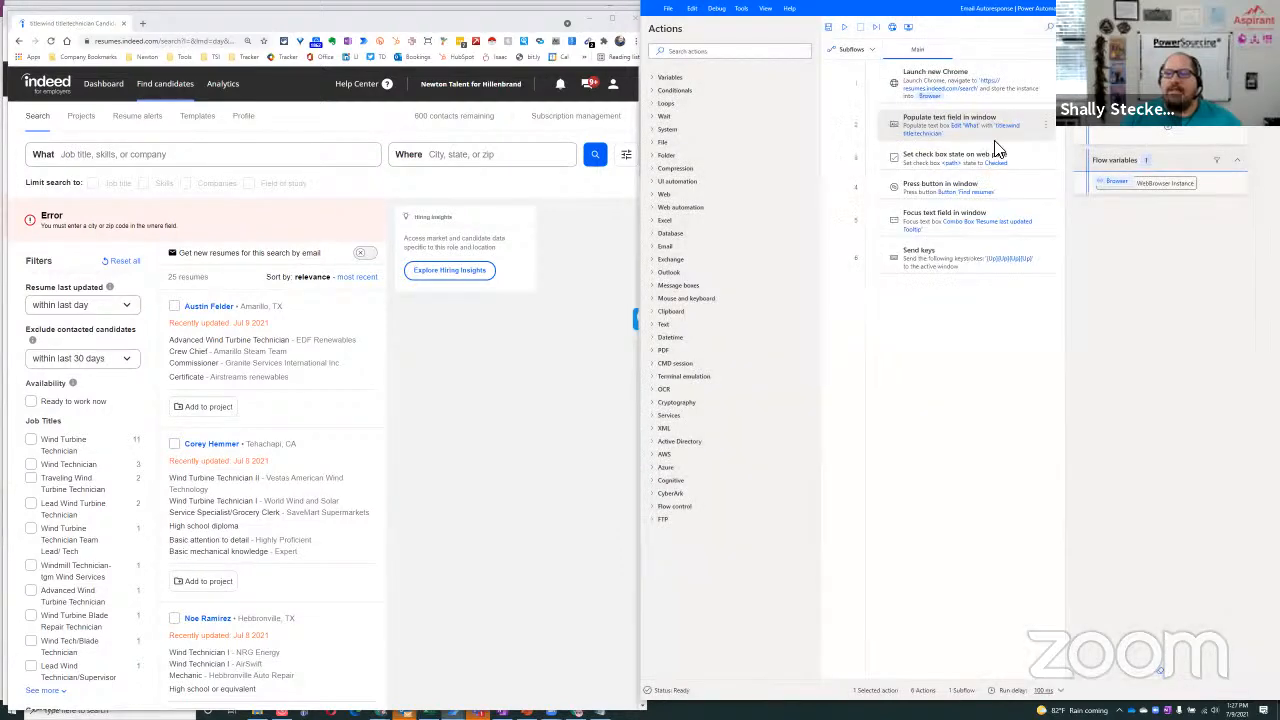
# Preview the first candidate's resume in Indeed and scroll through the results.
pyautogui.click(212, 314)
pyautogui.click(85, 320)
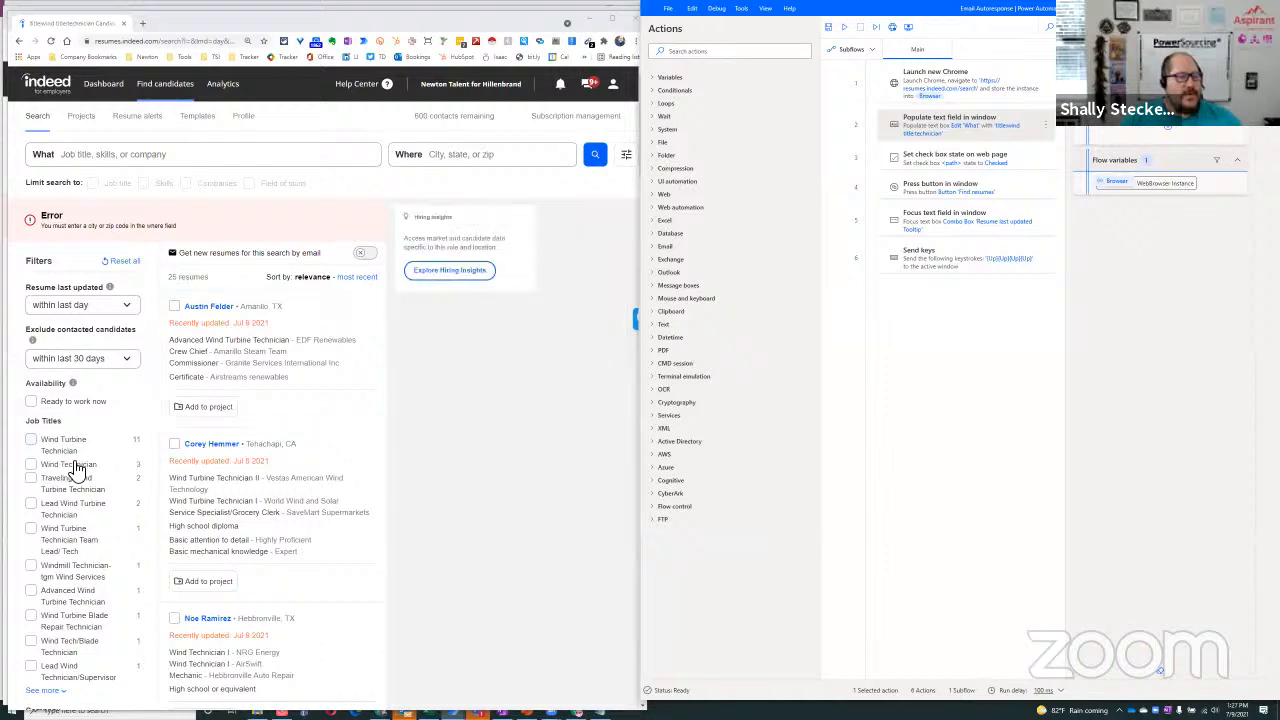
pyautogui.scroll(-3, 85, 475)
pyautogui.scroll(4, 95, 470)
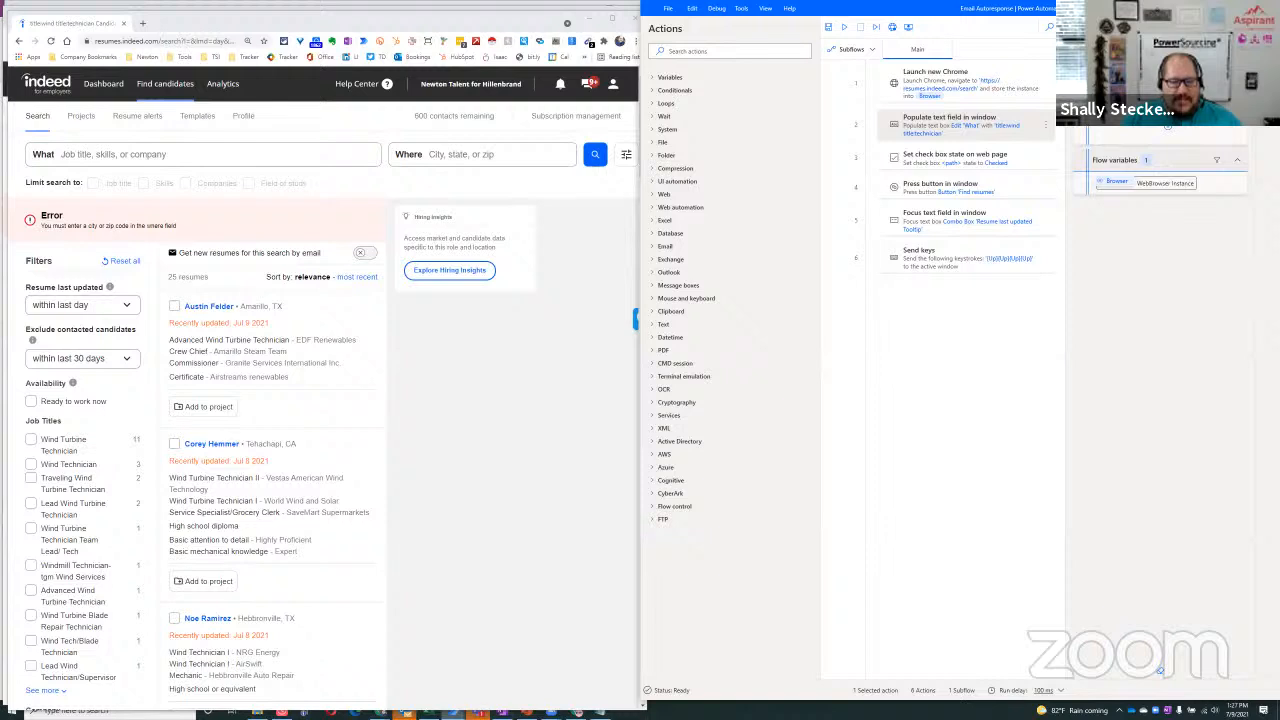
pyautogui.moveTo(478, 710)
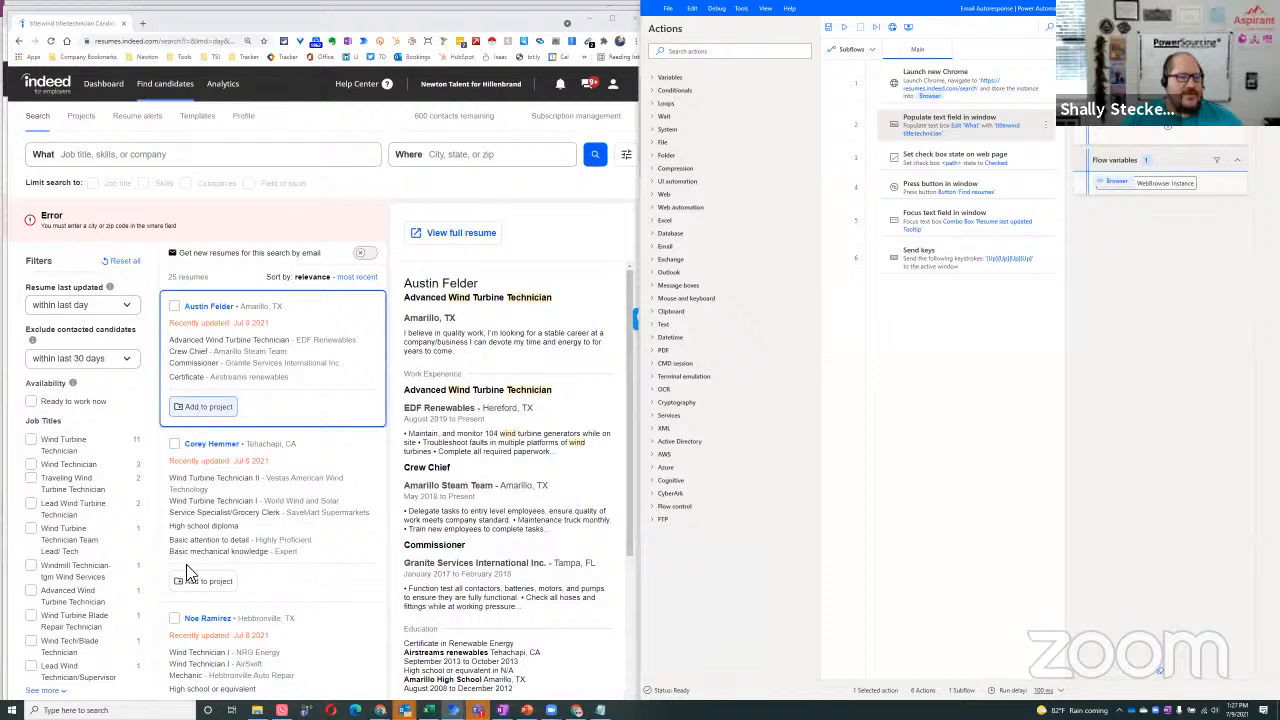
pyautogui.moveTo(200, 603)
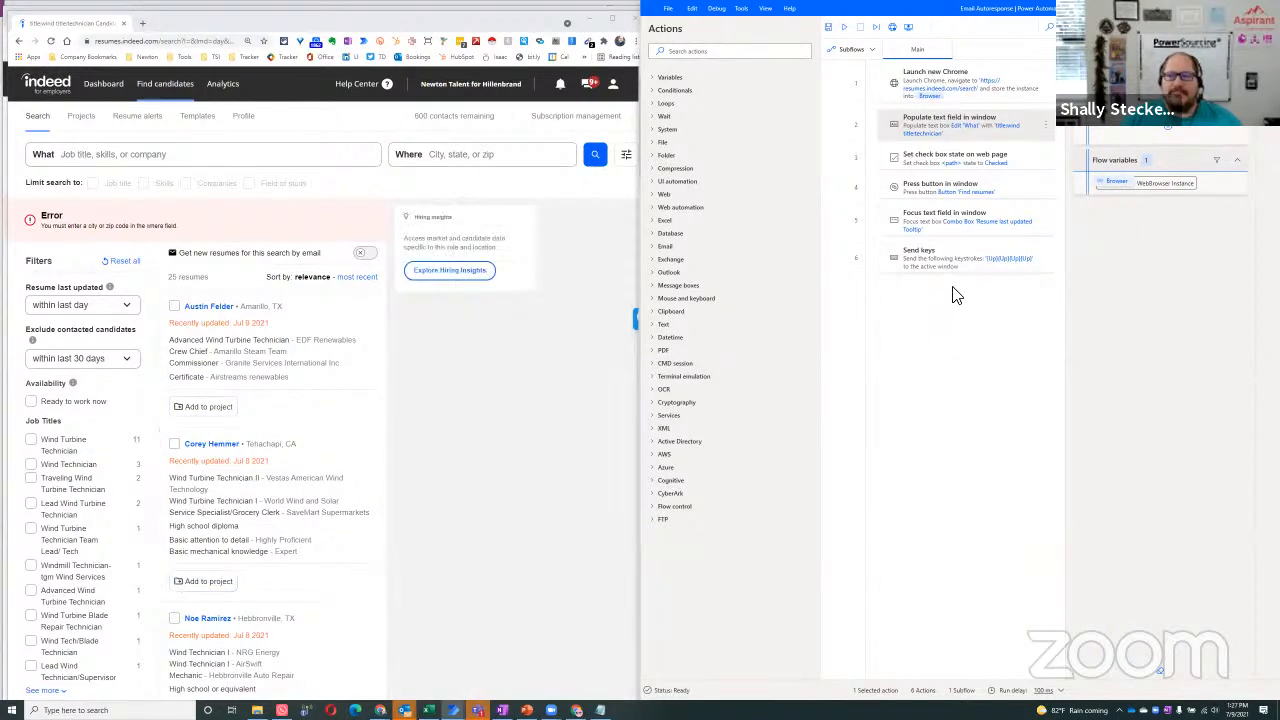
# Run the flow, then delete the failing 'Set check box state on web page' step.
pyautogui.click(846, 32)
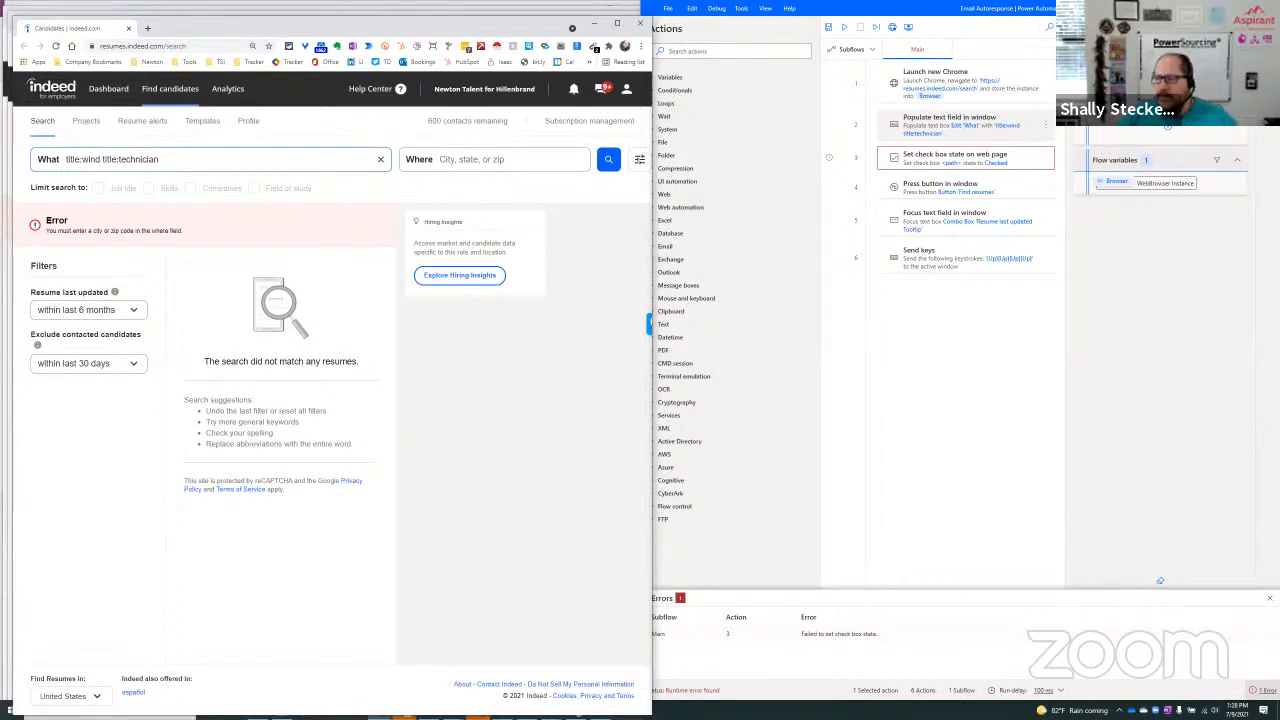
pyautogui.rightClick(1046, 160)
pyautogui.press('Escape')
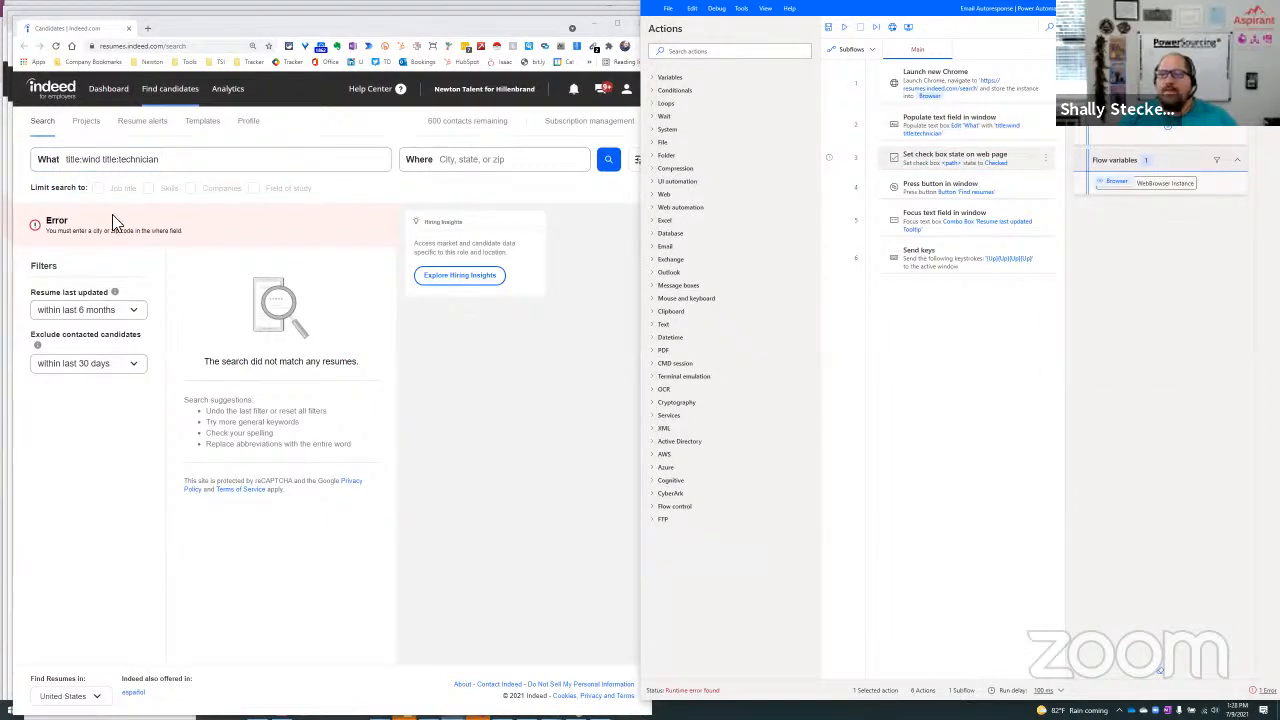
pyautogui.press('Delete')
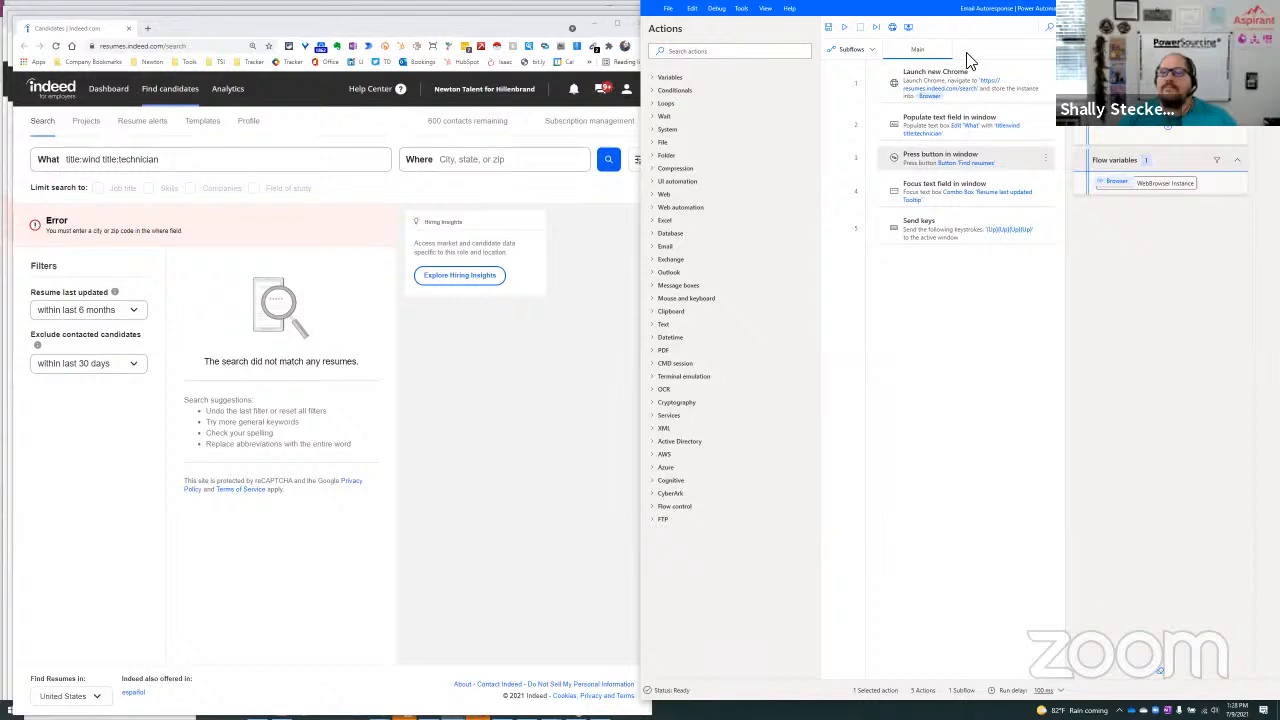
# Rerun the five-action flow and close the extra Chrome windows from the test runs.
pyautogui.click(843, 28)
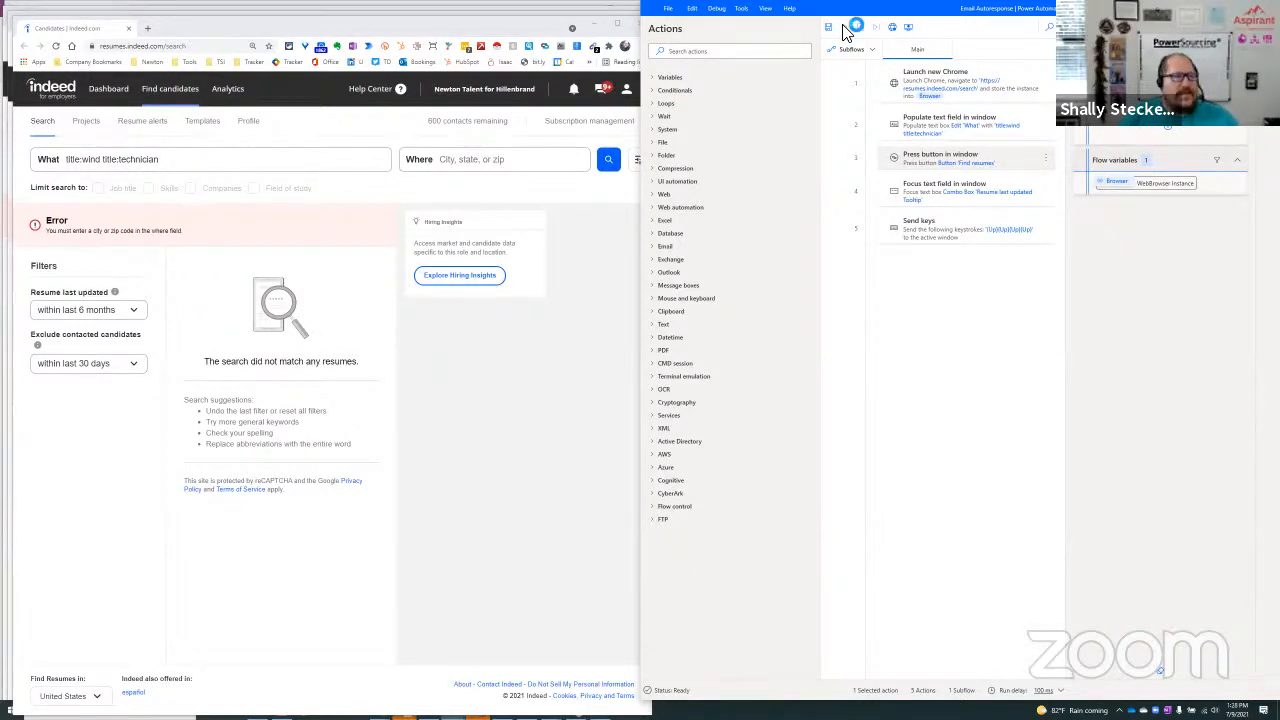
pyautogui.click(843, 28)
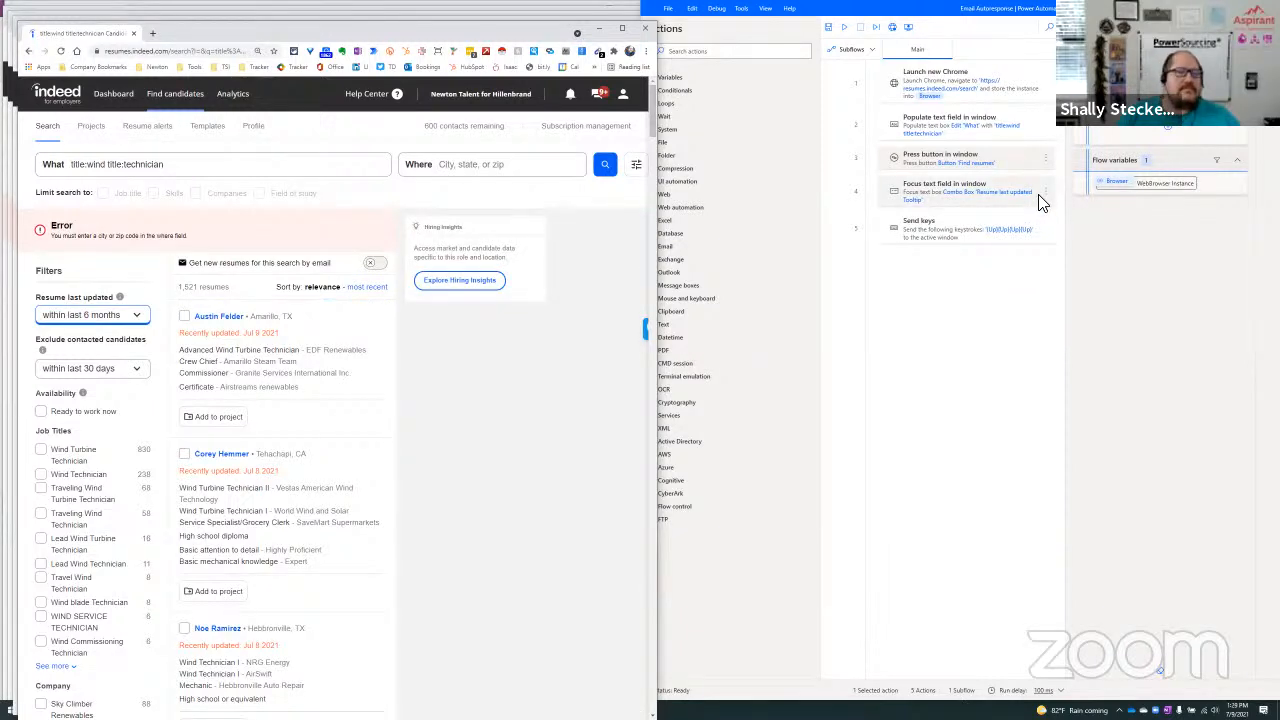
pyautogui.click(831, 363)
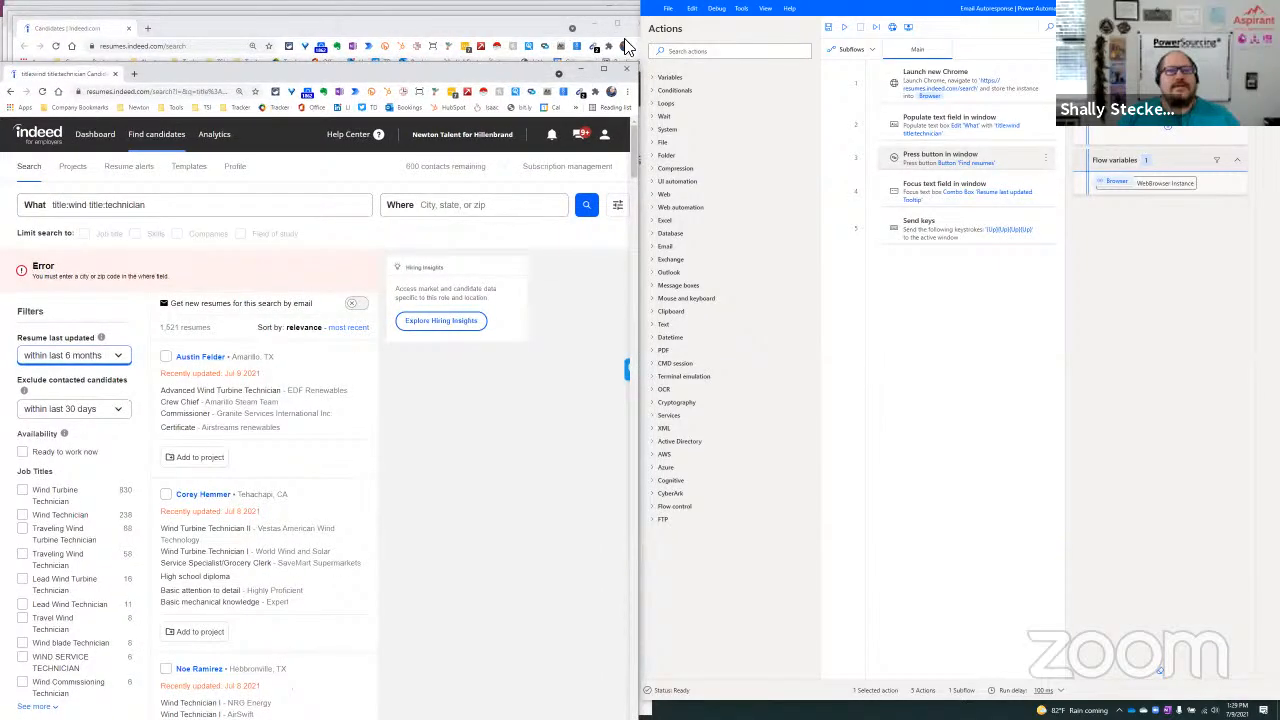
pyautogui.click(587, 48)
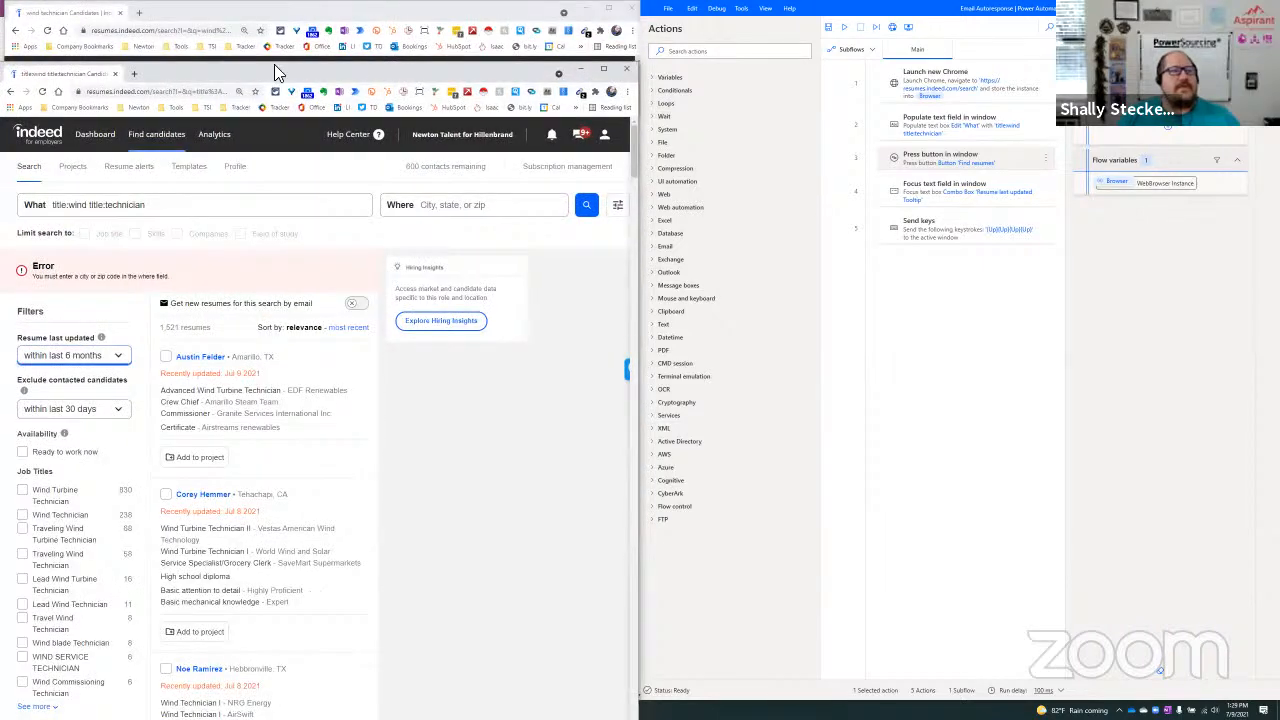
pyautogui.click(622, 72)
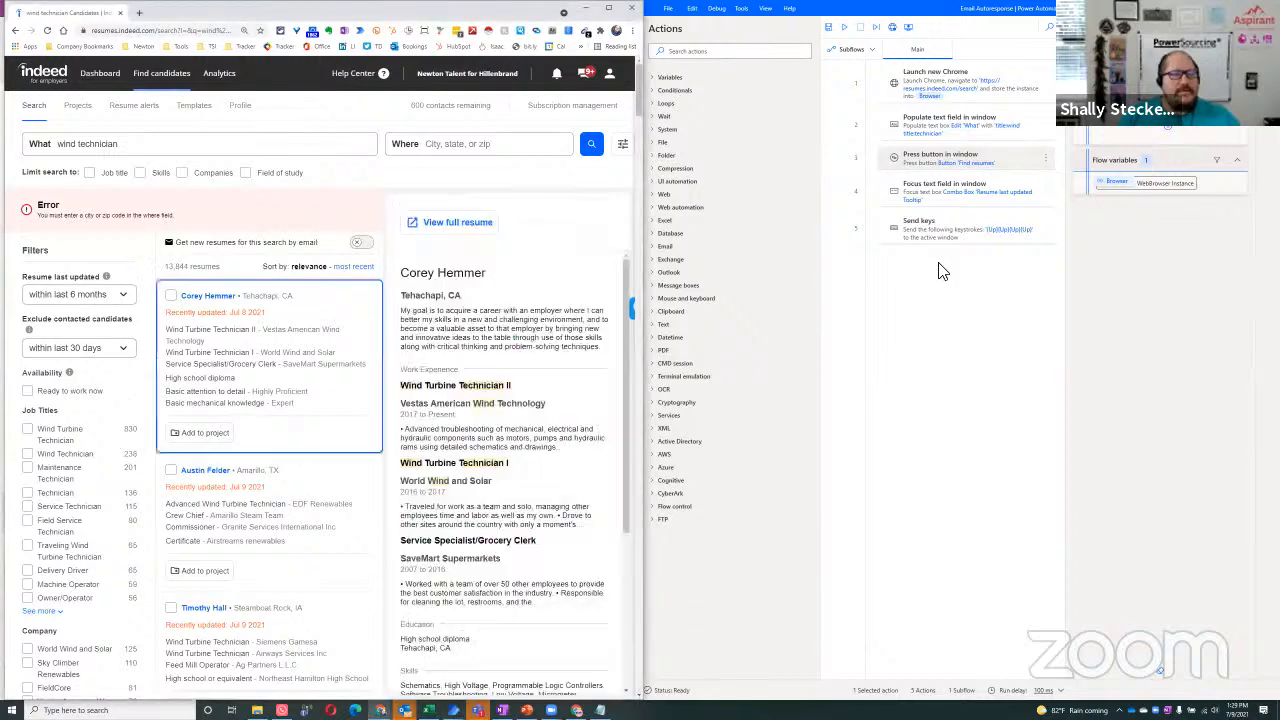
# Delete the 'Press button in window' step and run the remaining four-action flow.
pyautogui.click(963, 197)
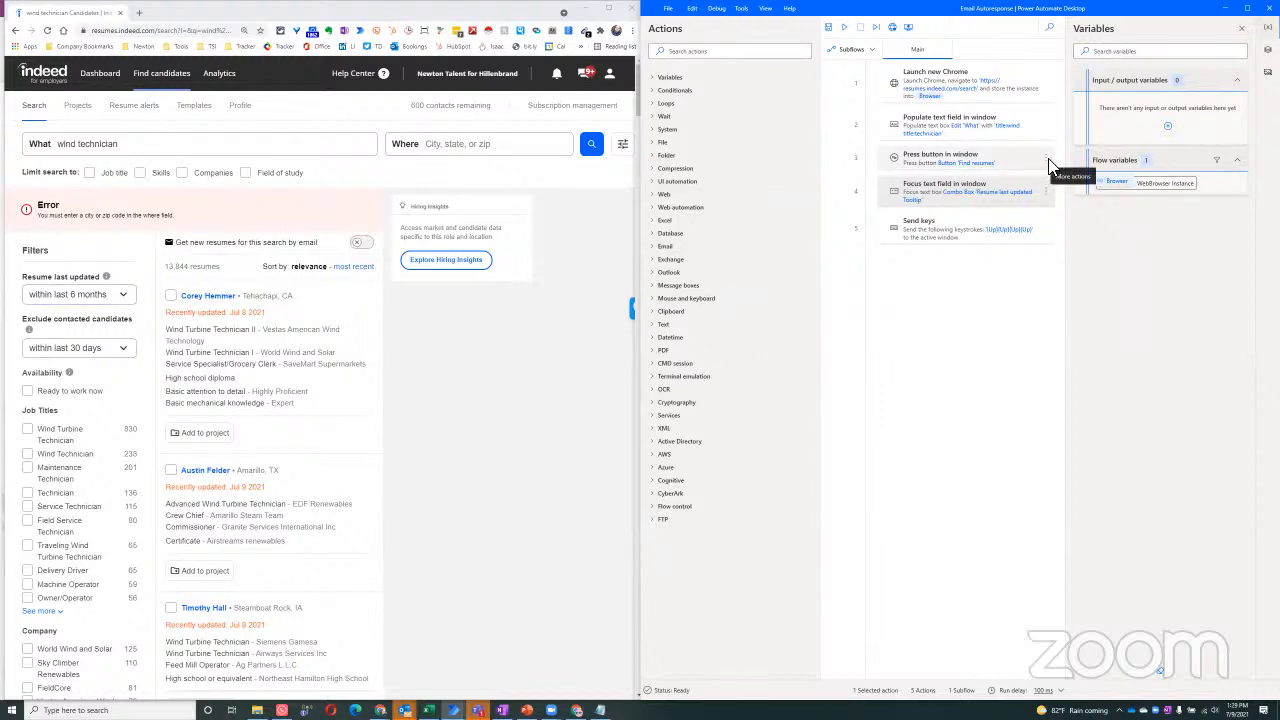
pyautogui.click(1045, 158)
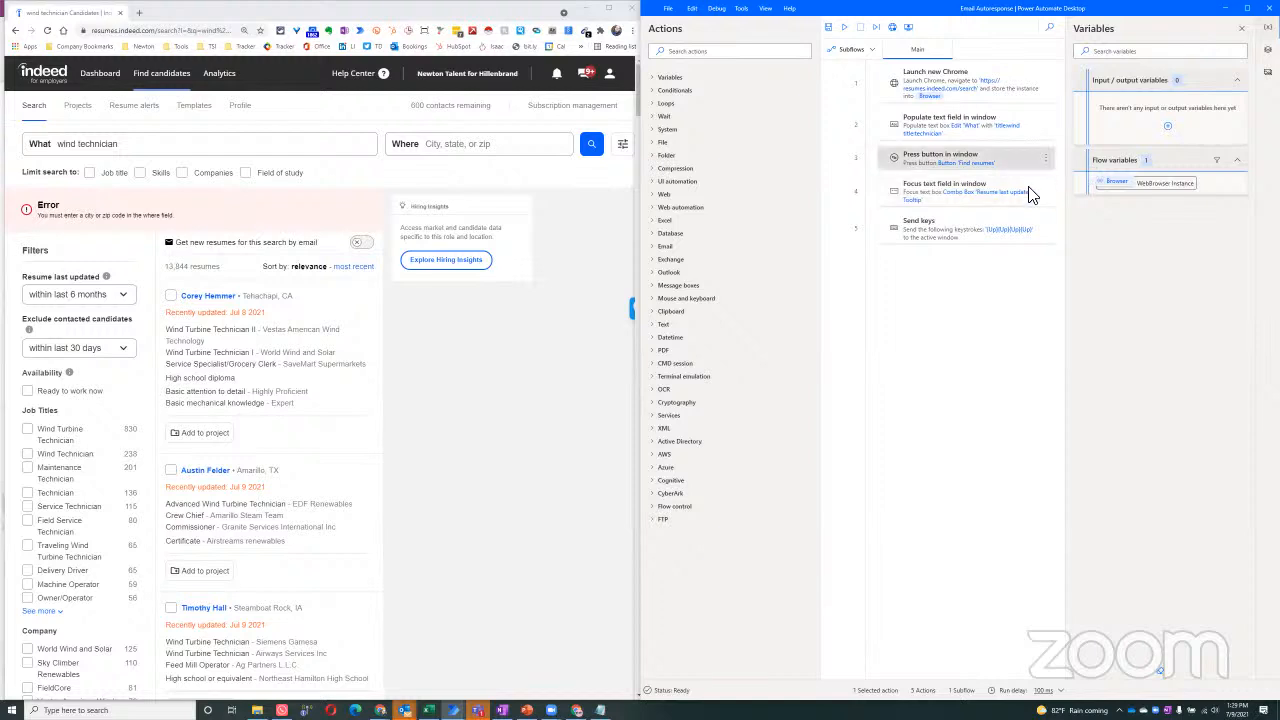
pyautogui.click(1073, 364)
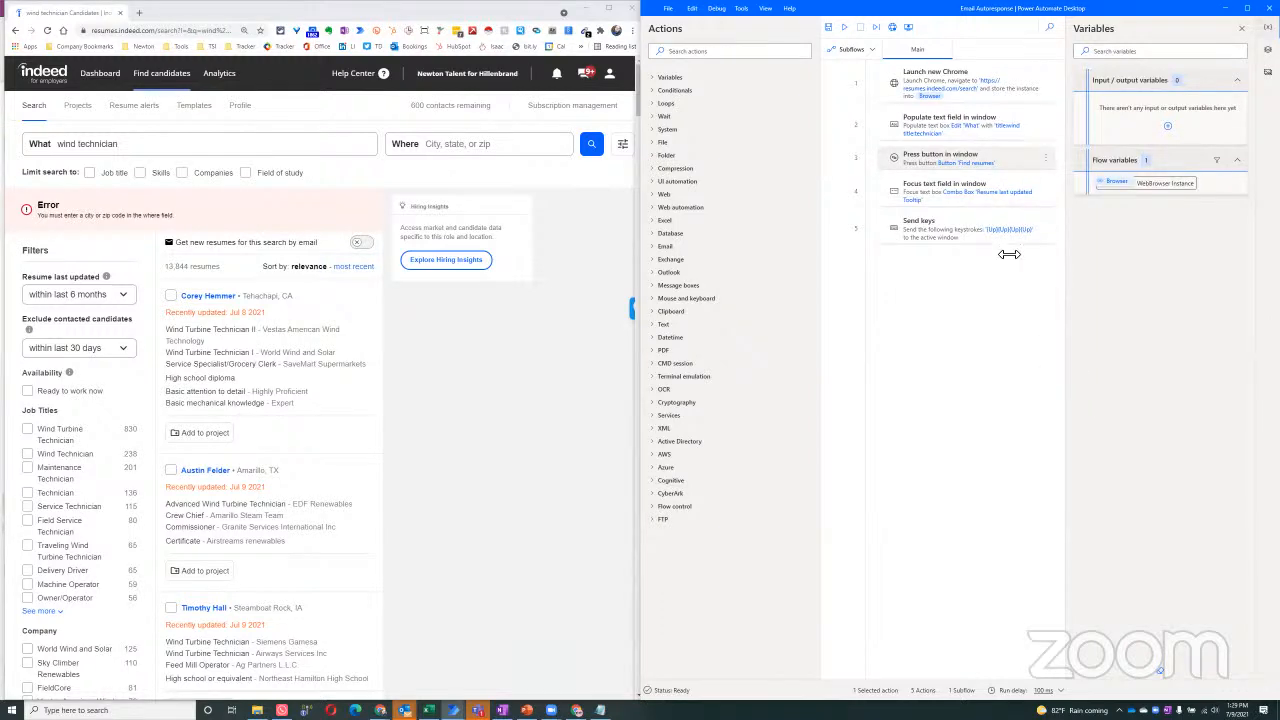
pyautogui.press('Delete')
pyautogui.click(842, 30)
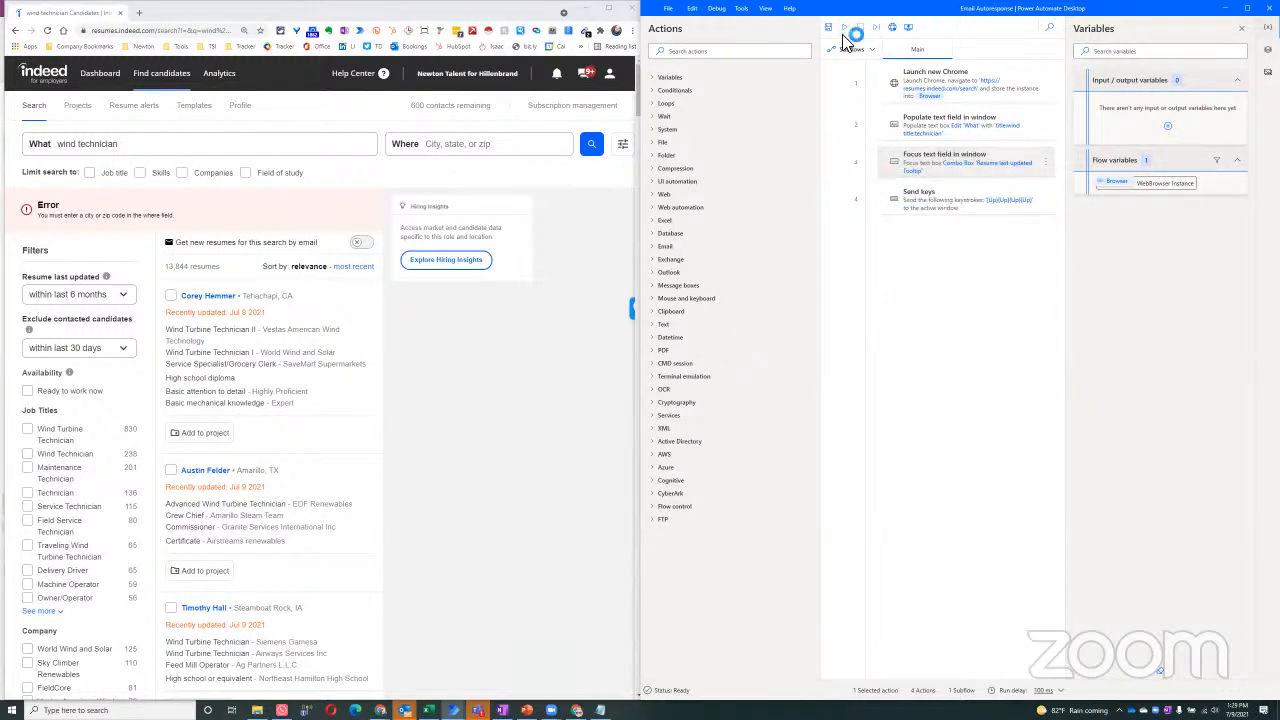
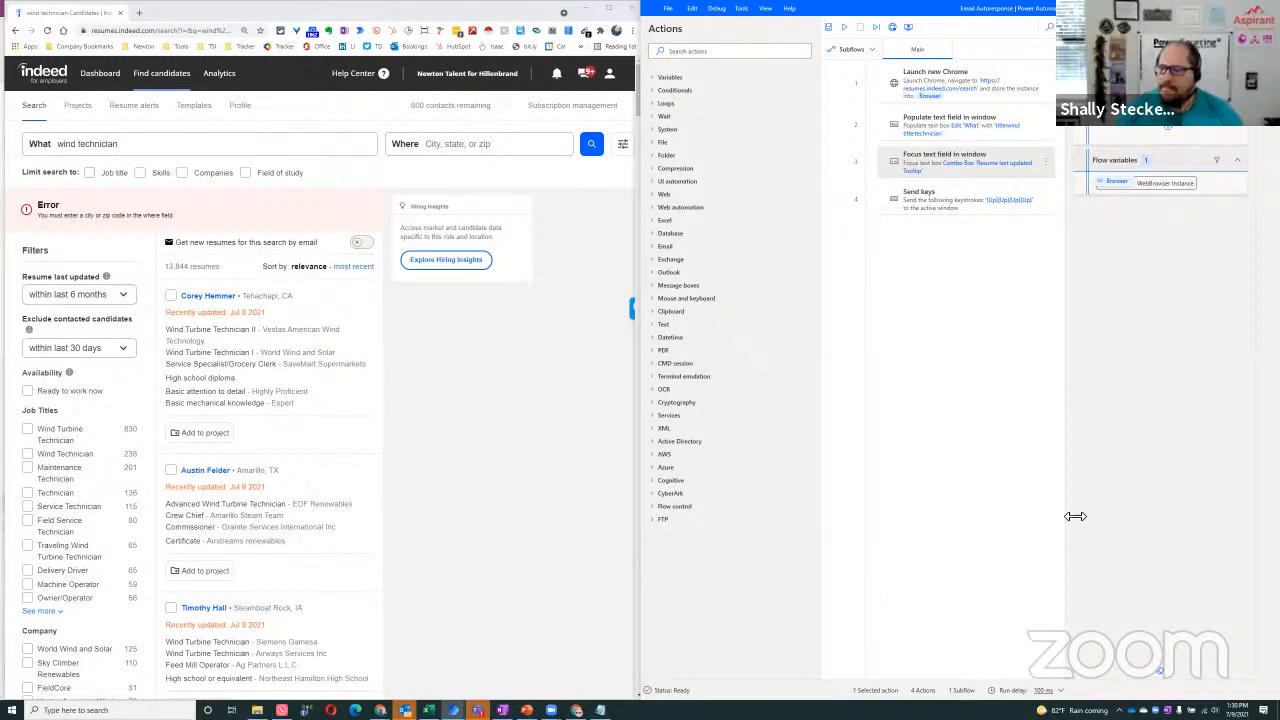
# Preview a candidate's resume and limit results to resumes updated within the last day.
pyautogui.click(216, 448)
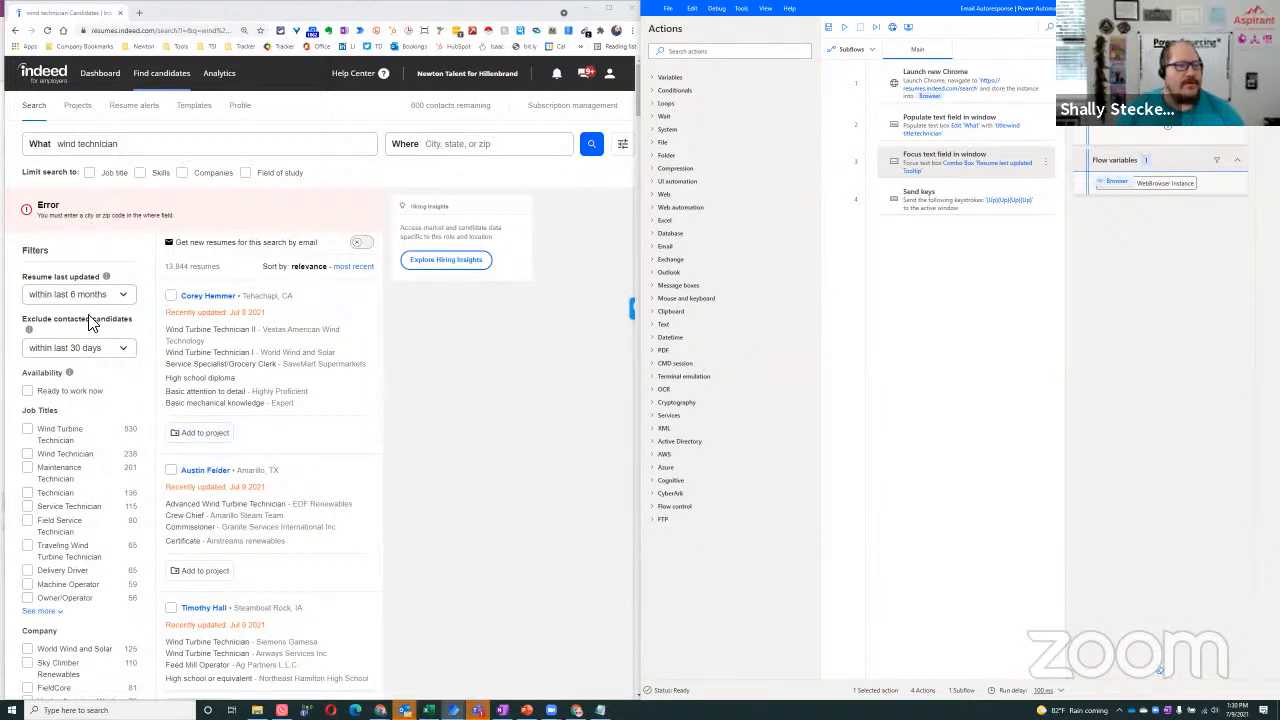
pyautogui.click(67, 298)
pyautogui.click(76, 304)
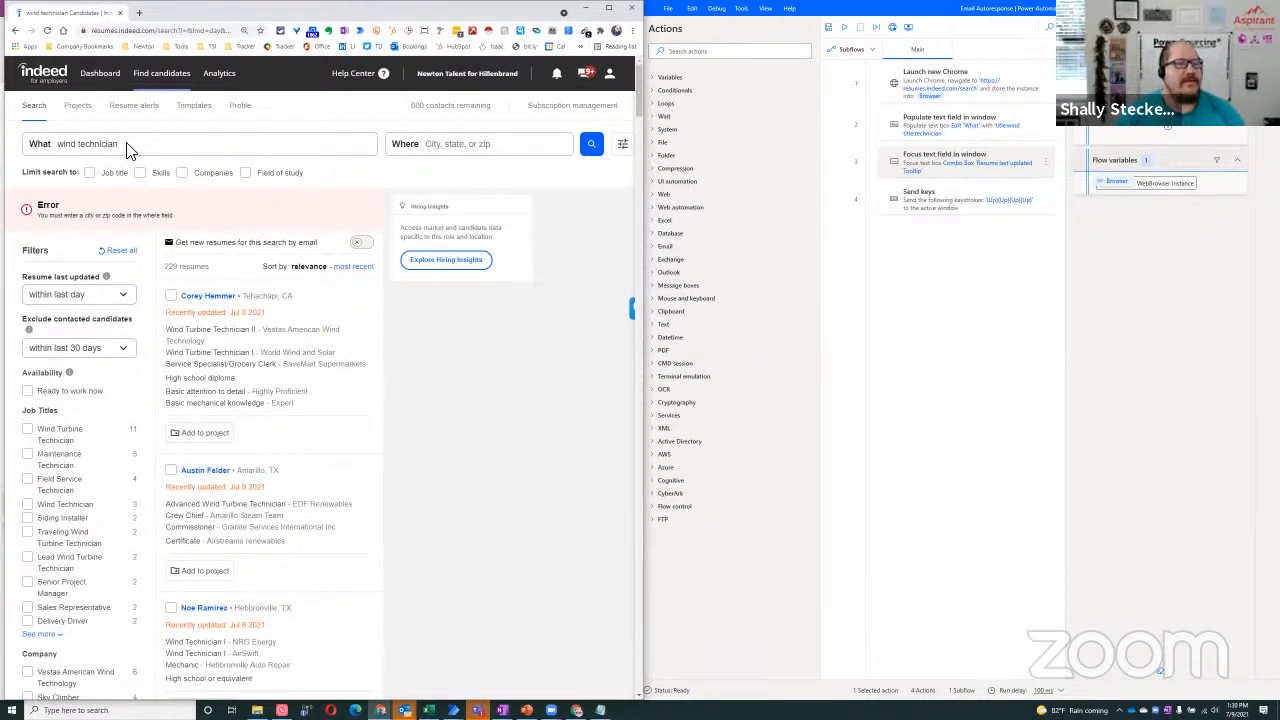
# Search for title:wind title:technician, reapply the last-day filter, and preview the top resume.
pyautogui.click(49, 149)
pyautogui.write('title:wind title:technician')
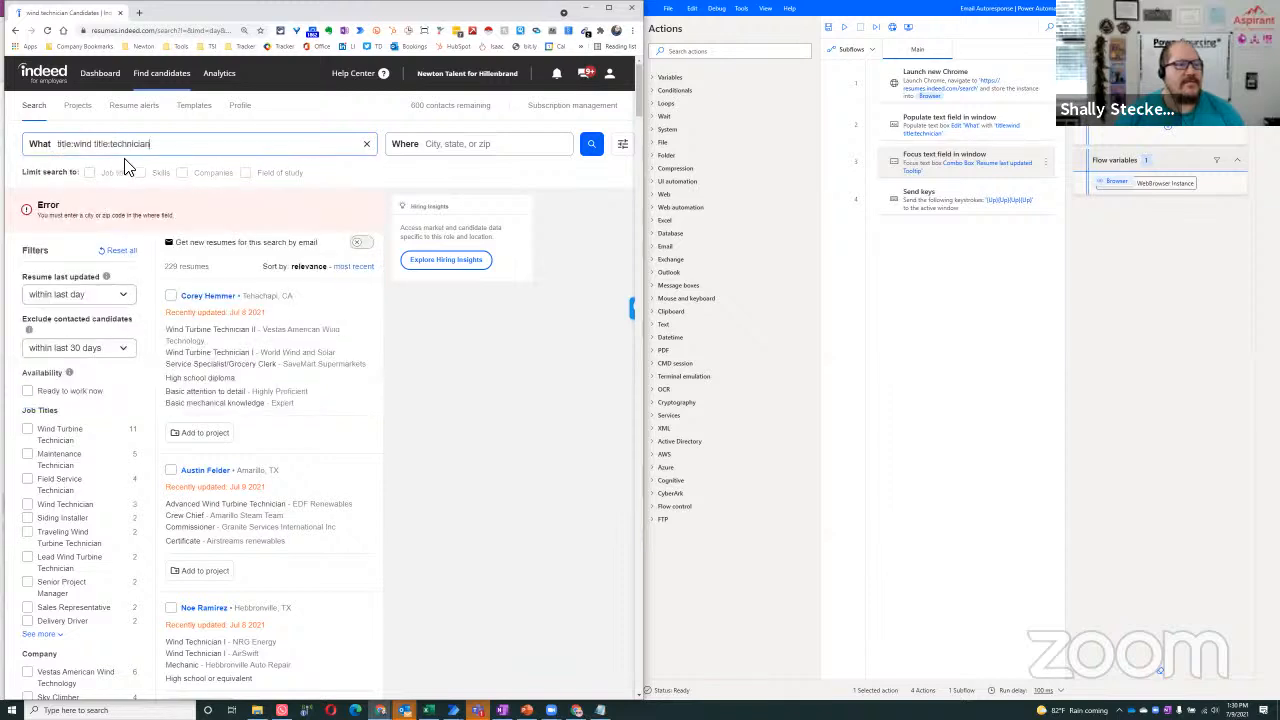
pyautogui.click(589, 146)
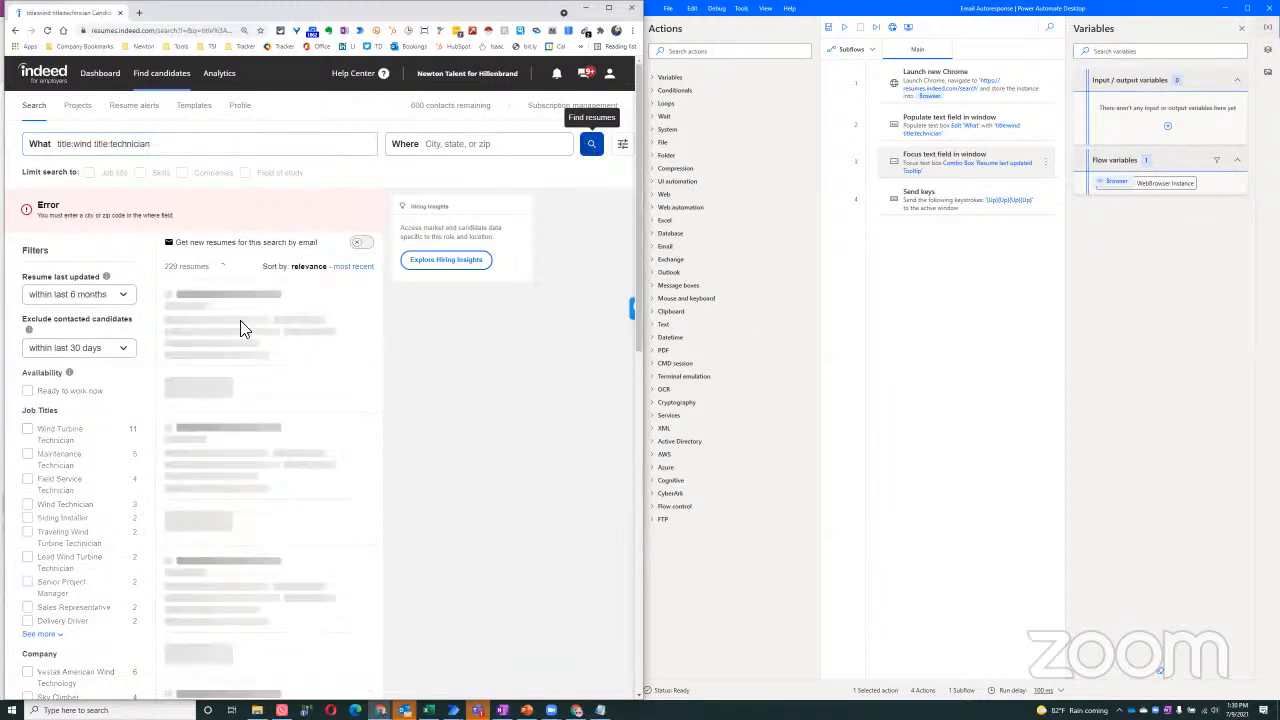
pyautogui.click(64, 298)
pyautogui.click(65, 306)
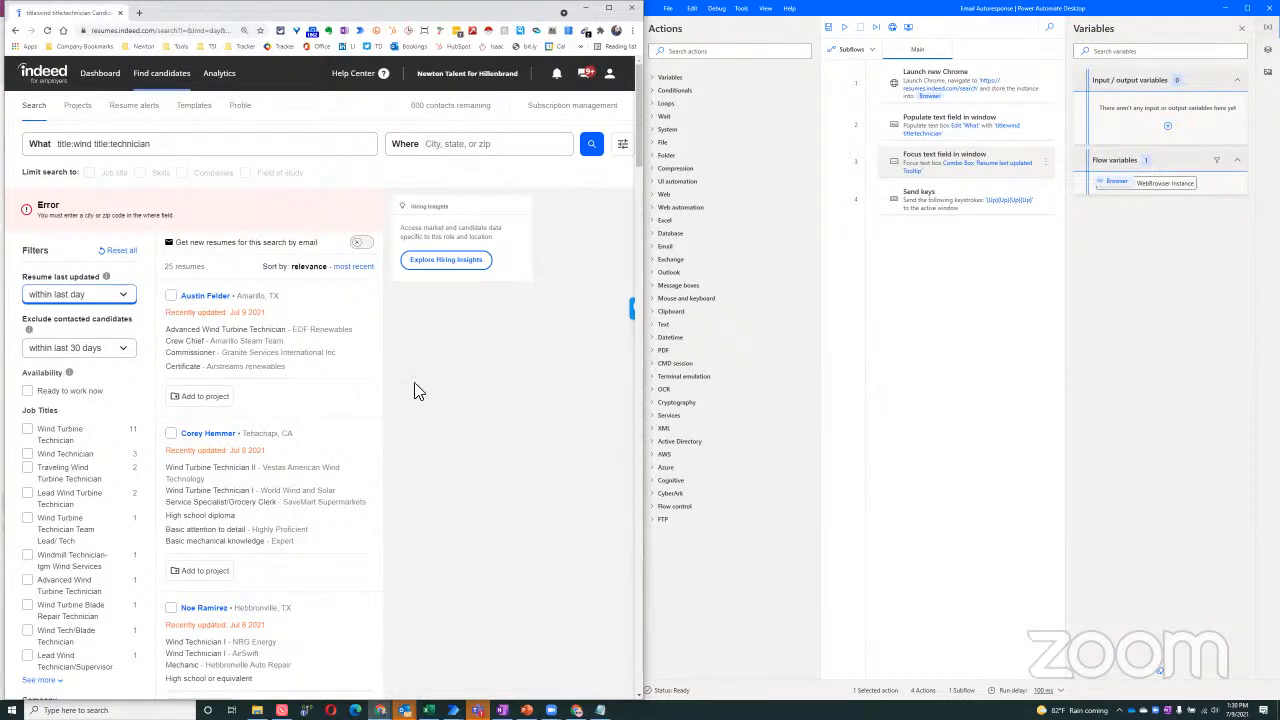
pyautogui.click(251, 415)
# Preview the second, top, third and further candidates' resumes down the results list.
pyautogui.click(280, 540)
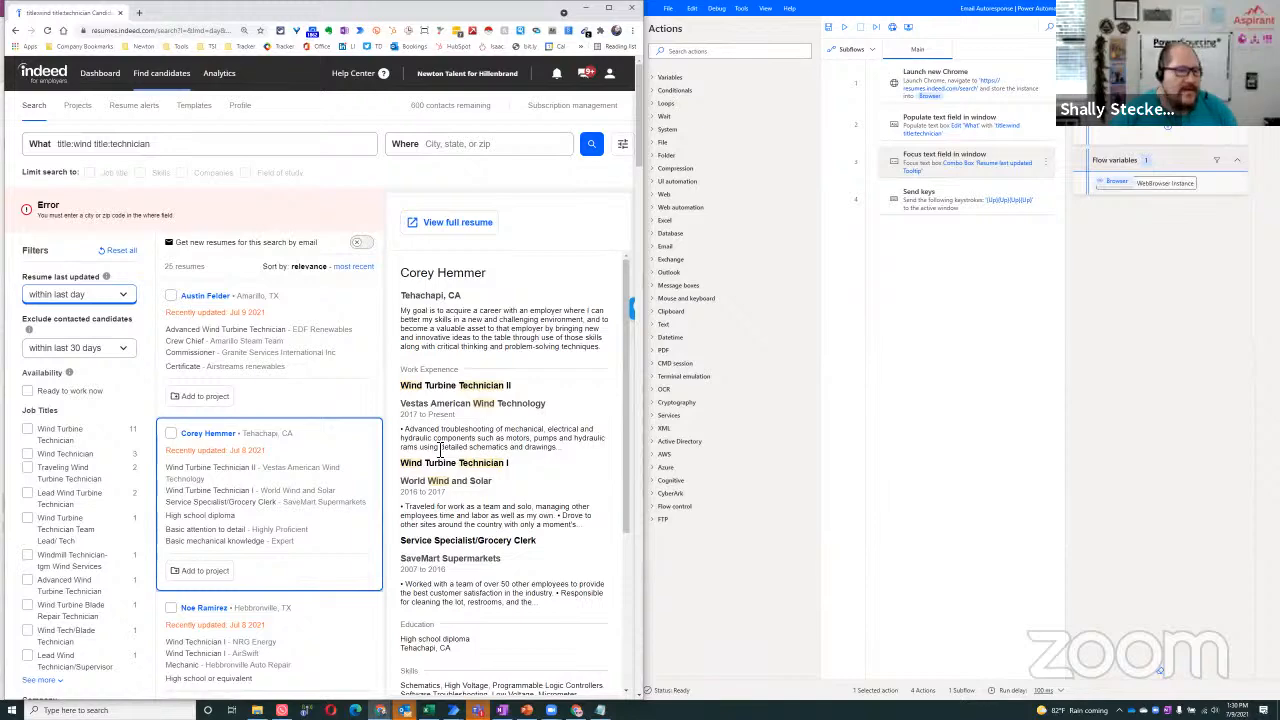
pyautogui.click(257, 312)
pyautogui.click(250, 612)
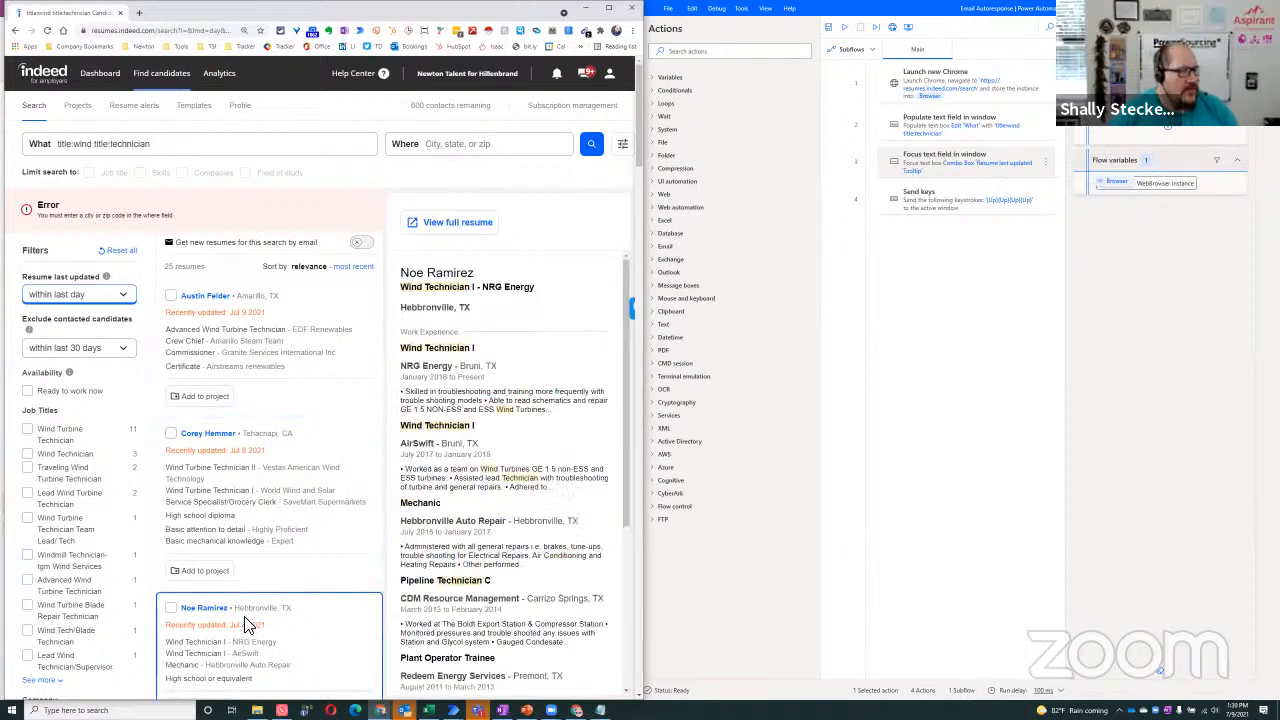
pyautogui.scroll(-3, 257, 600)
pyautogui.click(257, 600)
pyautogui.scroll(-4, 258, 602)
pyautogui.click(258, 603)
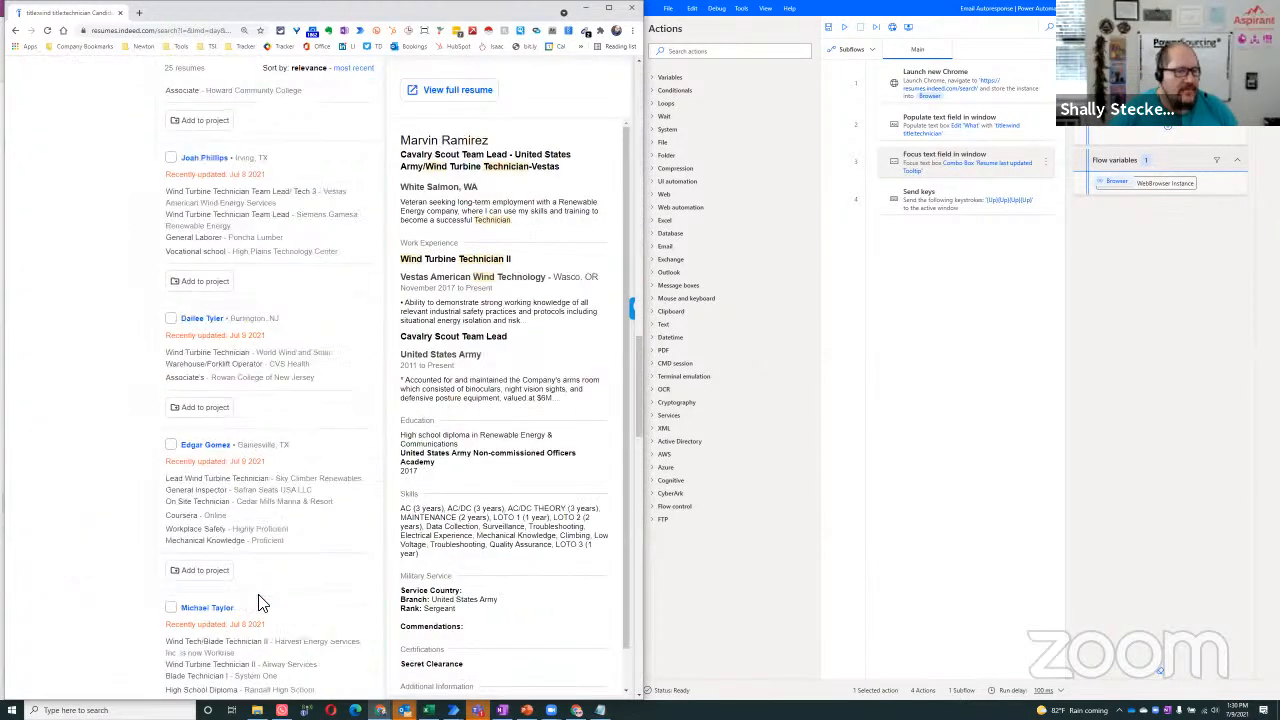
pyautogui.scroll(-2, 258, 603)
pyautogui.click(258, 603)
pyautogui.scroll(-4, 258, 603)
pyautogui.click(258, 603)
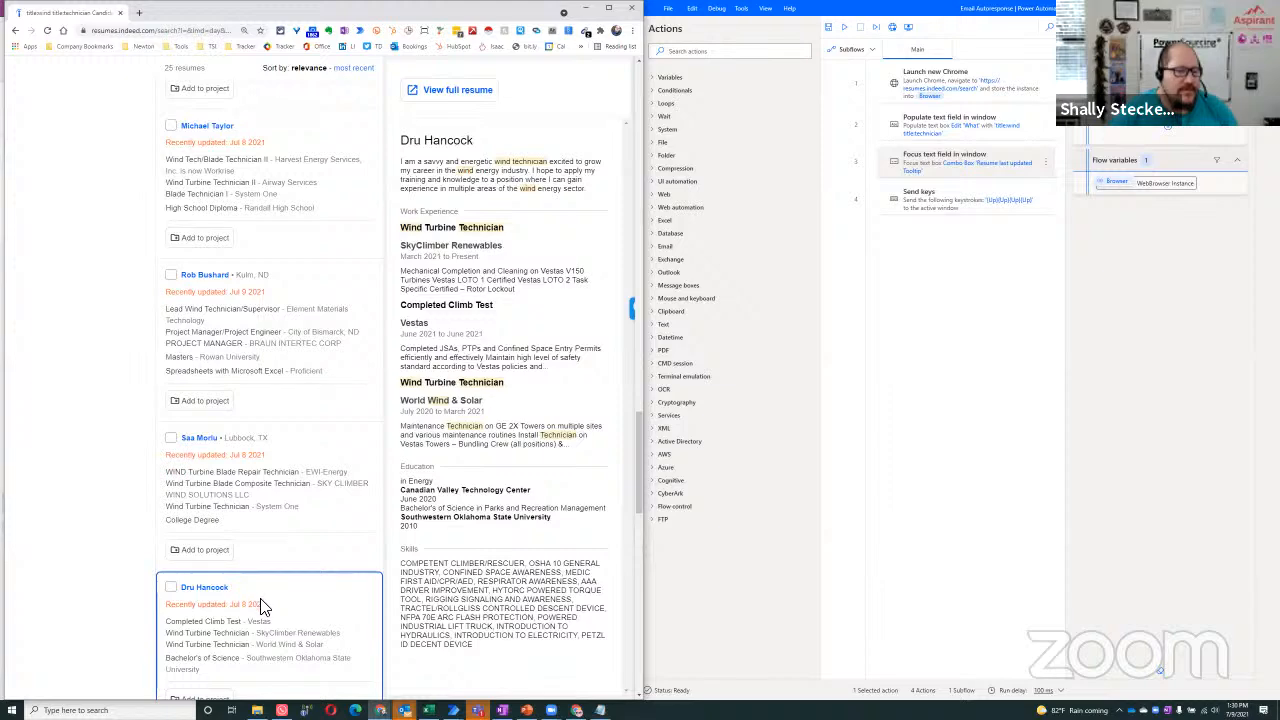
# Back at the top, compare the first two candidates' resumes, then close the preview.
pyautogui.scroll(12, 260, 590)
pyautogui.scroll(2, 255, 376)
pyautogui.click(302, 355)
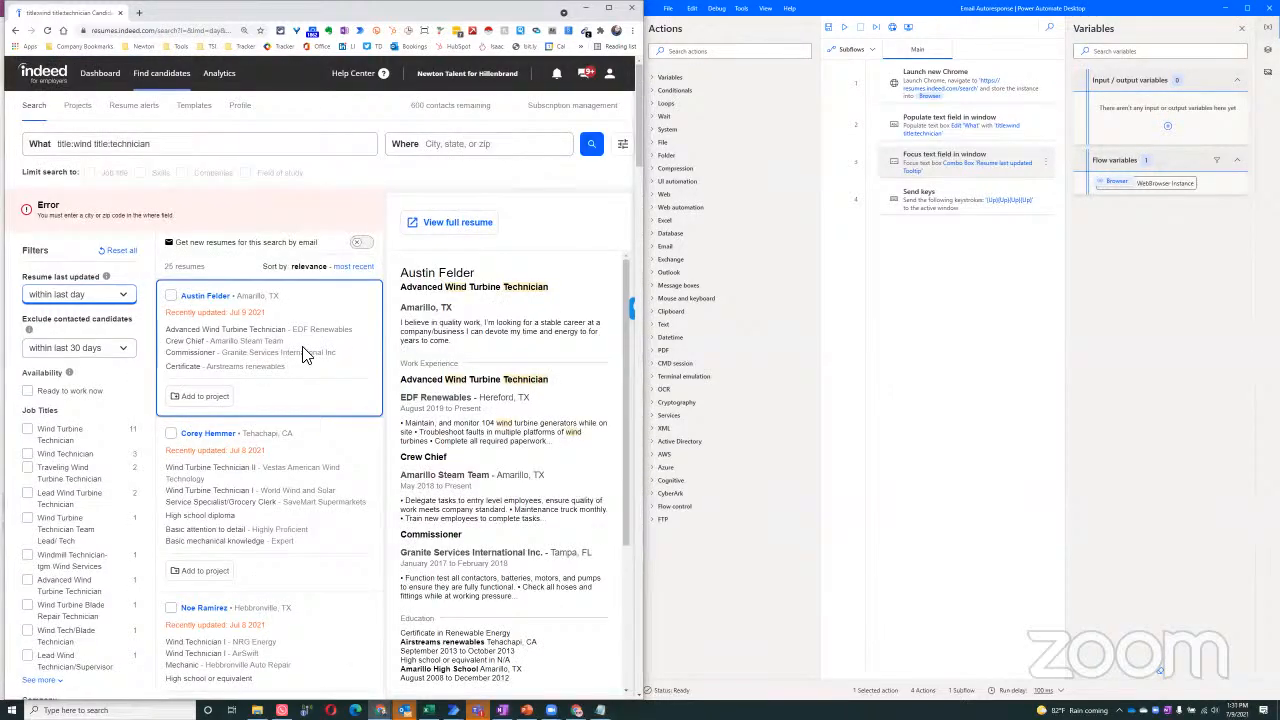
pyautogui.click(304, 482)
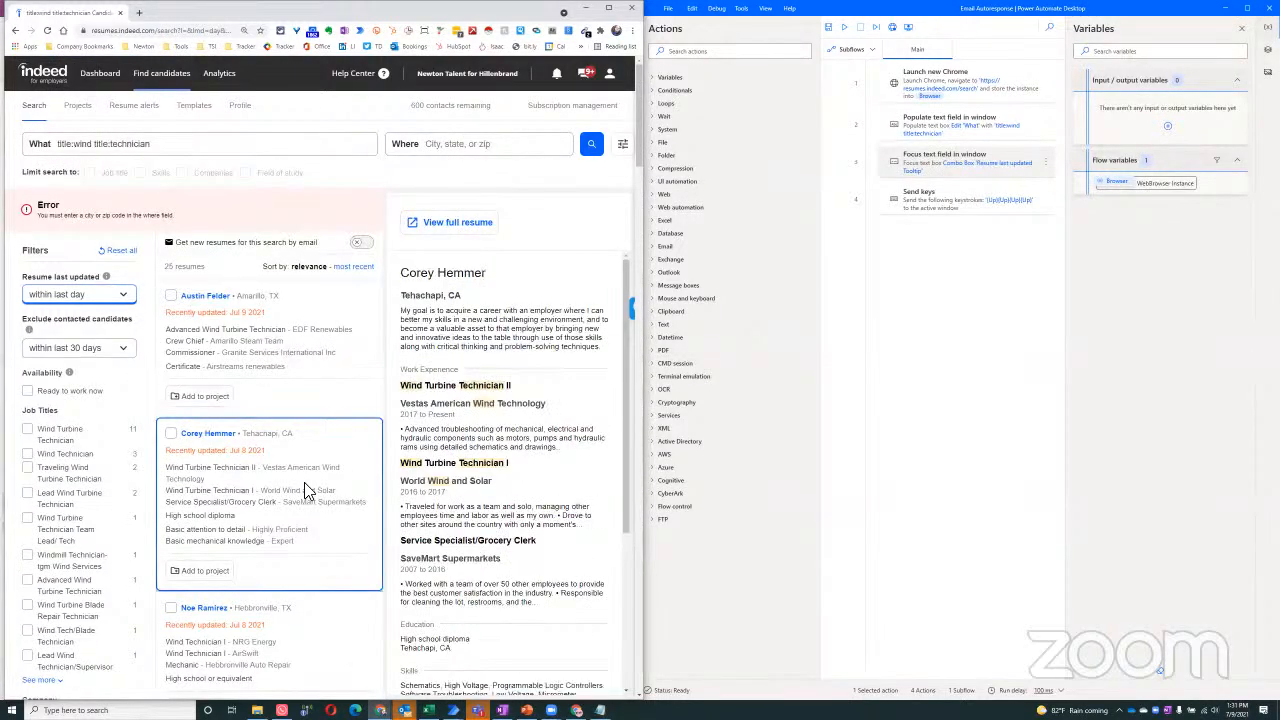
pyautogui.click(251, 360)
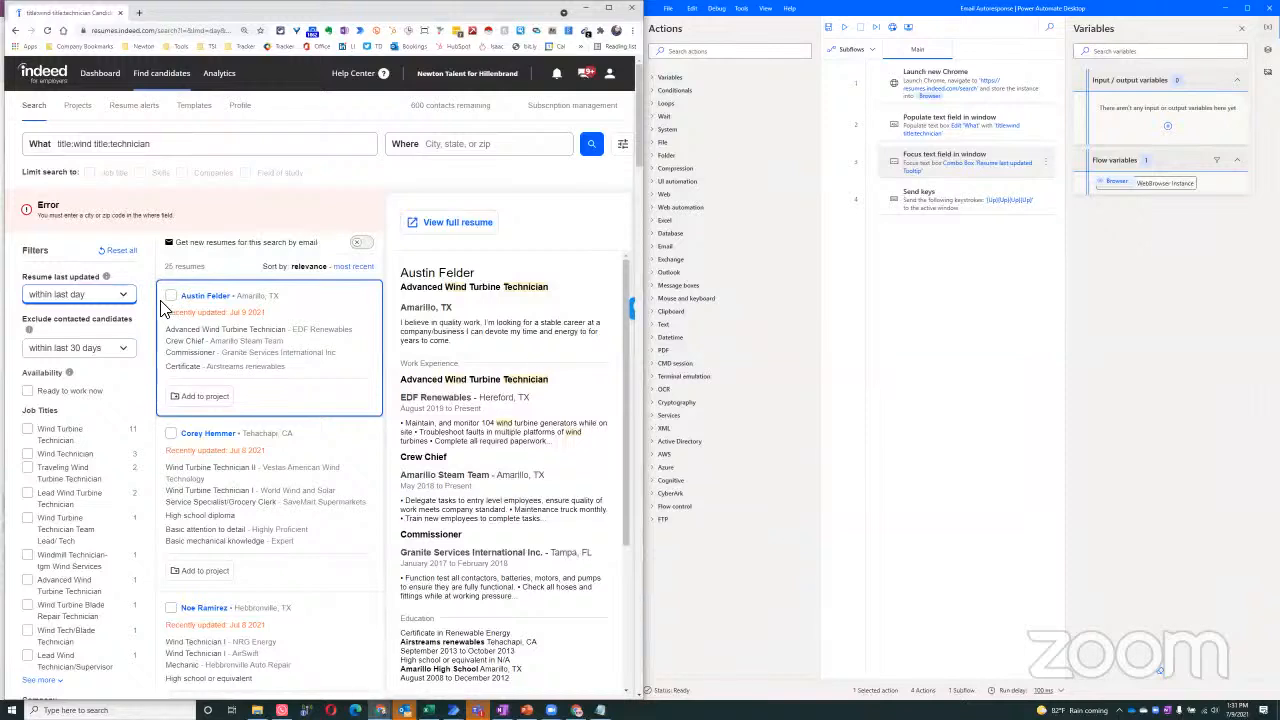
pyautogui.click(186, 268)
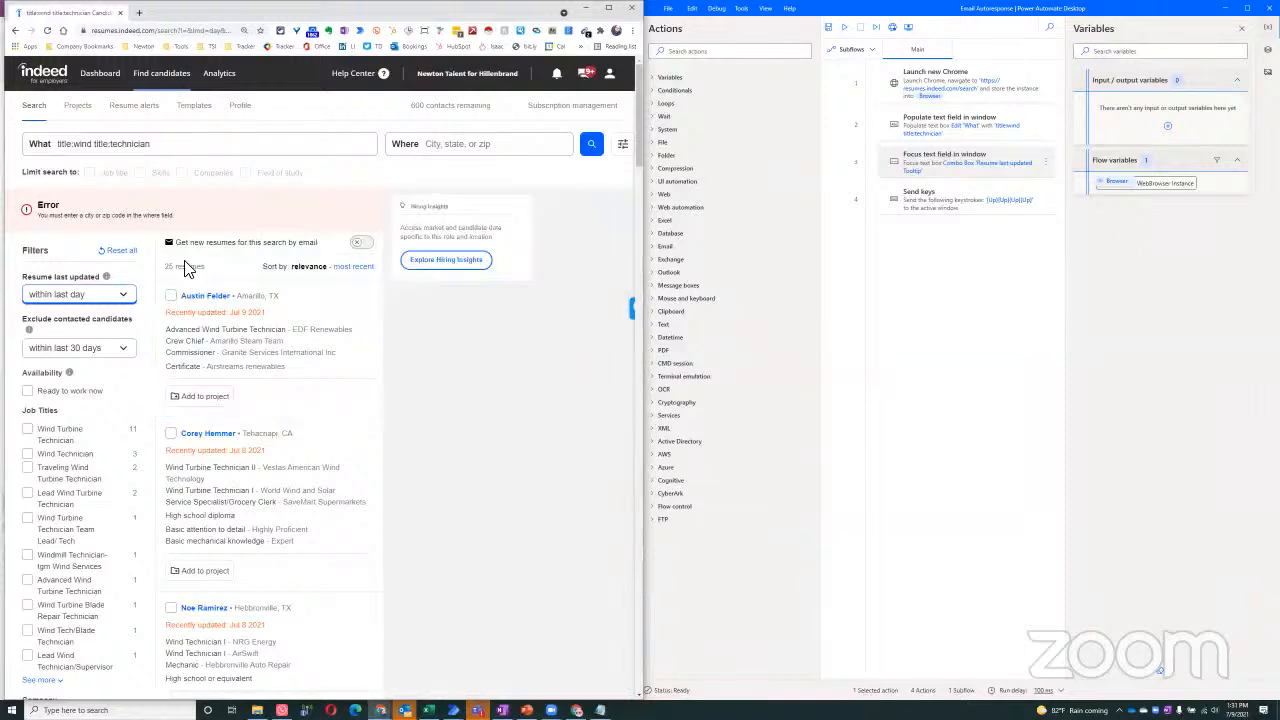
pyautogui.click(180, 315)
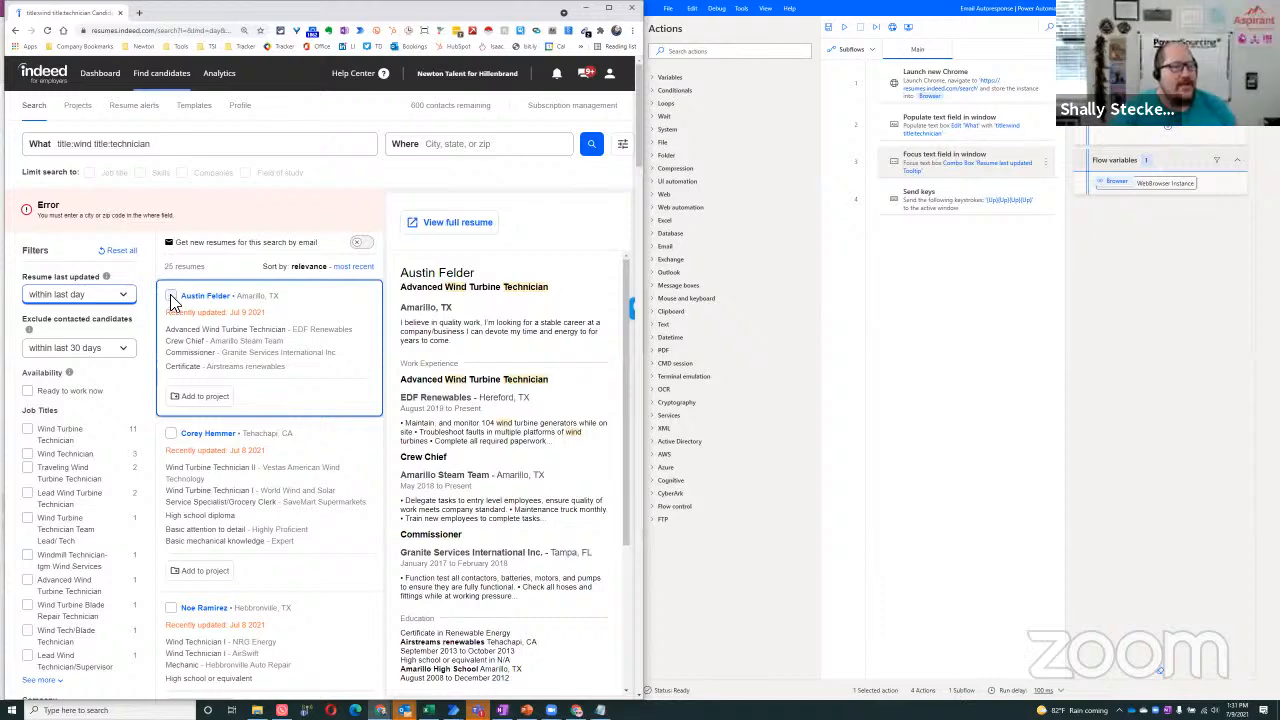
pyautogui.click(134, 178)
# Save the top candidate to the Wind Technicians project.
pyautogui.click(208, 396)
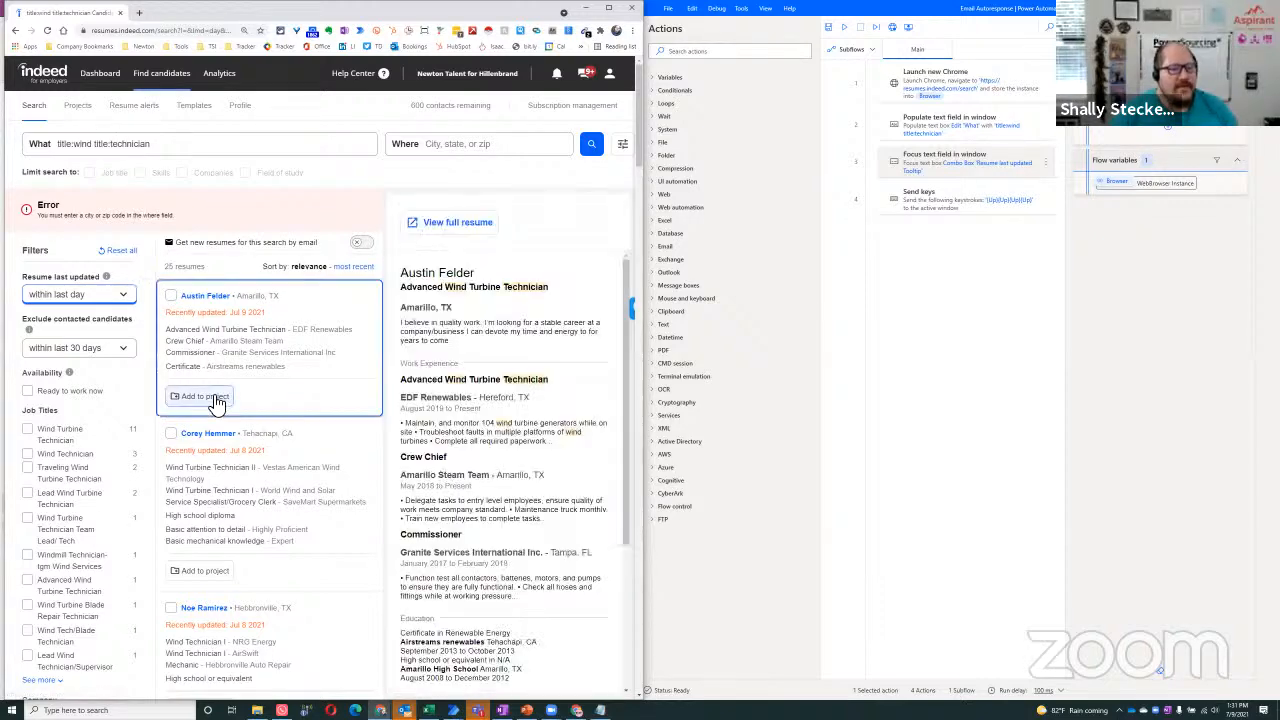
pyautogui.click(206, 396)
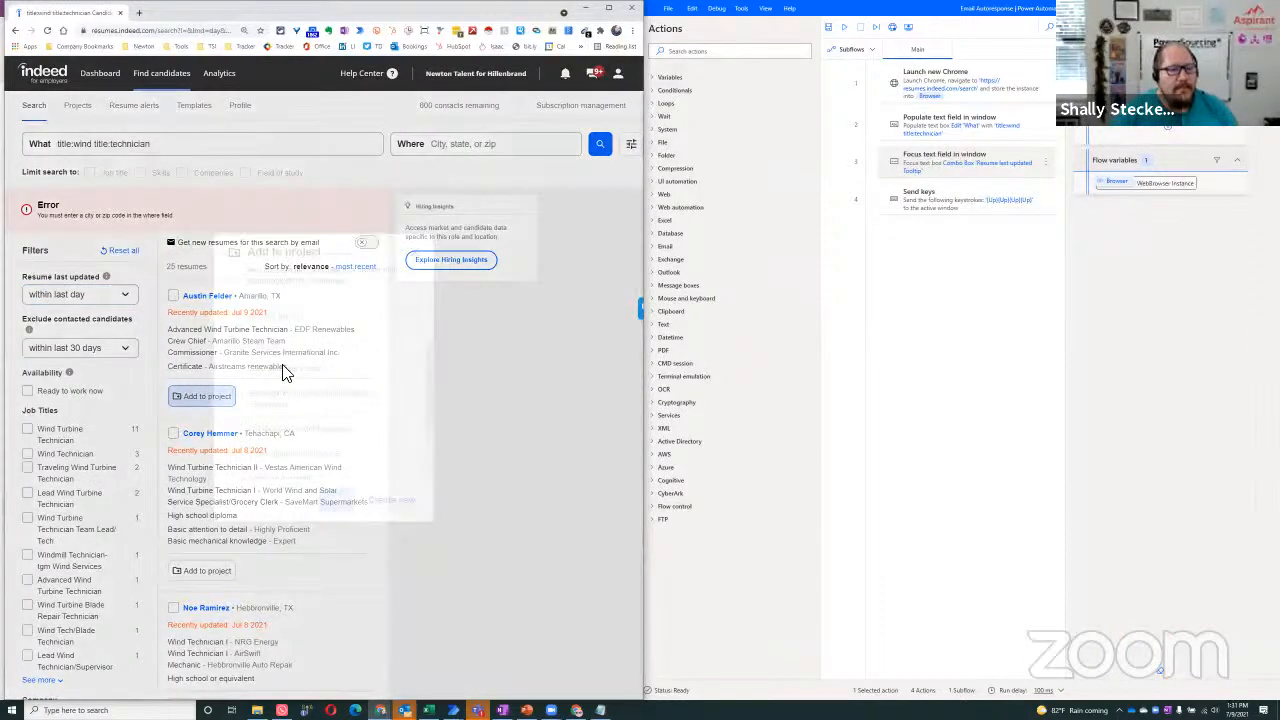
pyautogui.scroll(-2, 290, 440)
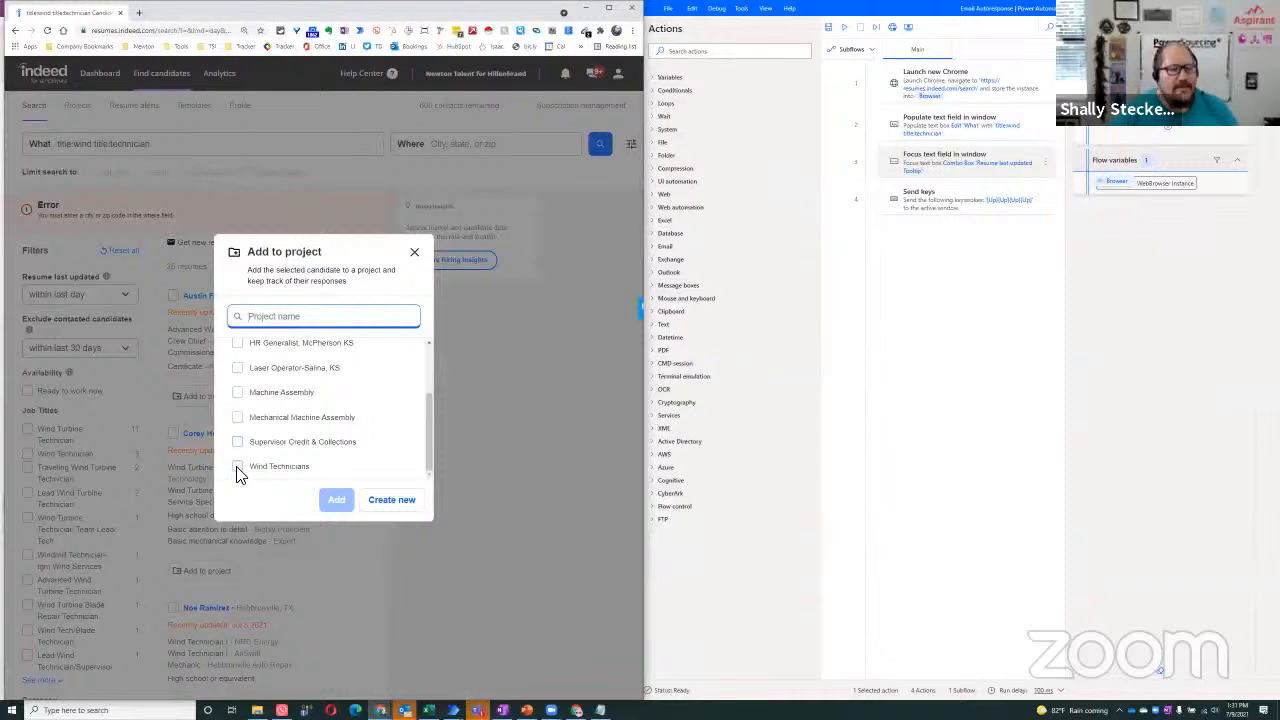
pyautogui.click(237, 466)
pyautogui.click(330, 502)
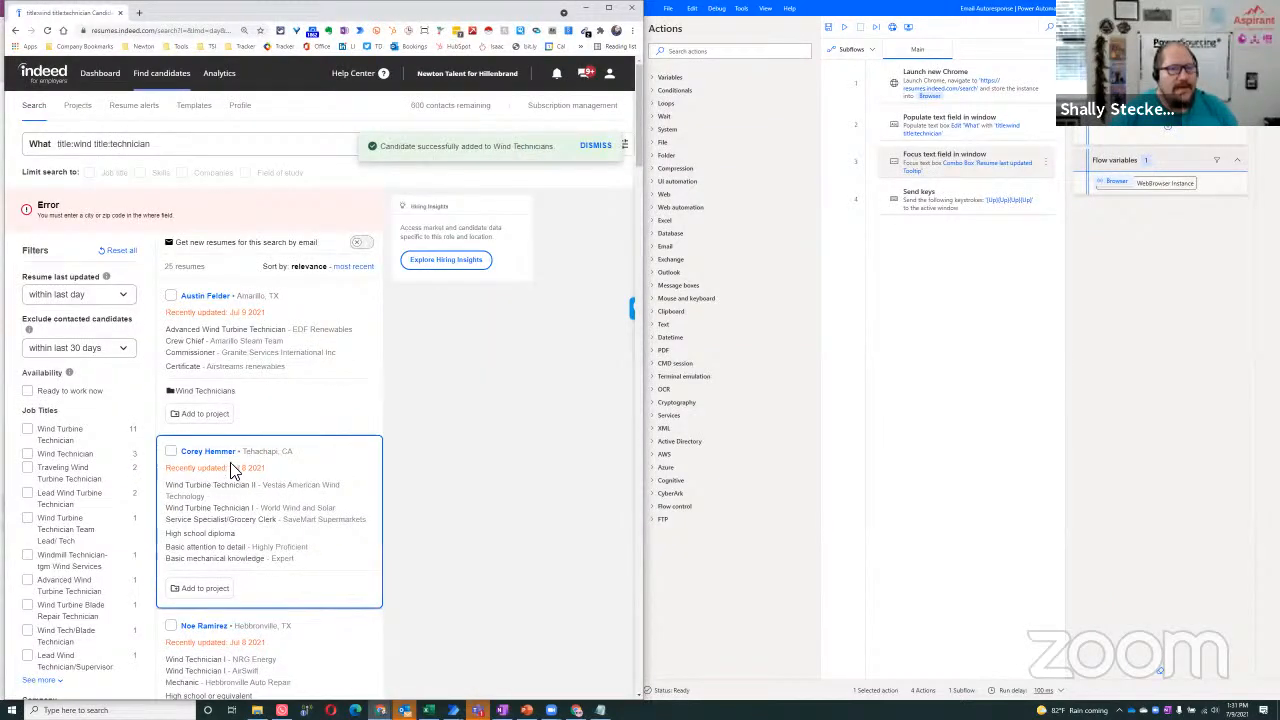
# Save the second candidate to Wind Technicians as well, then go to the projects list.
pyautogui.click(198, 597)
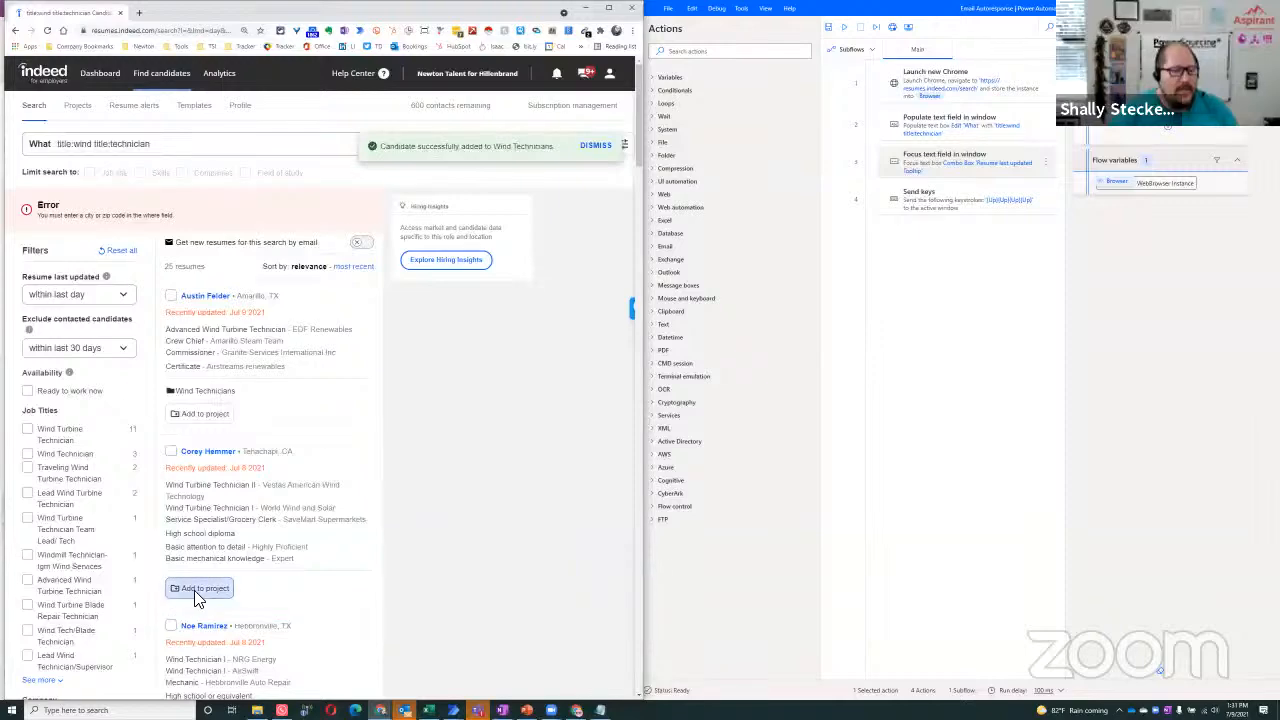
pyautogui.scroll(-5, 294, 406)
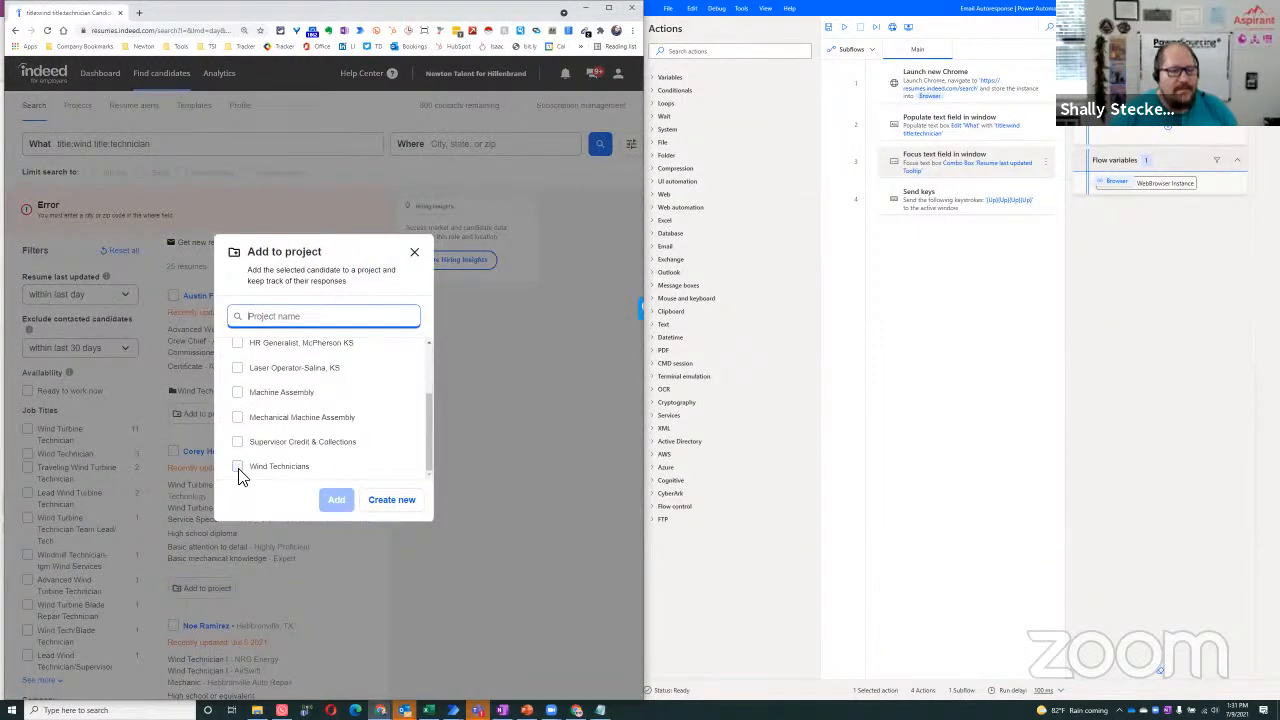
pyautogui.click(283, 492)
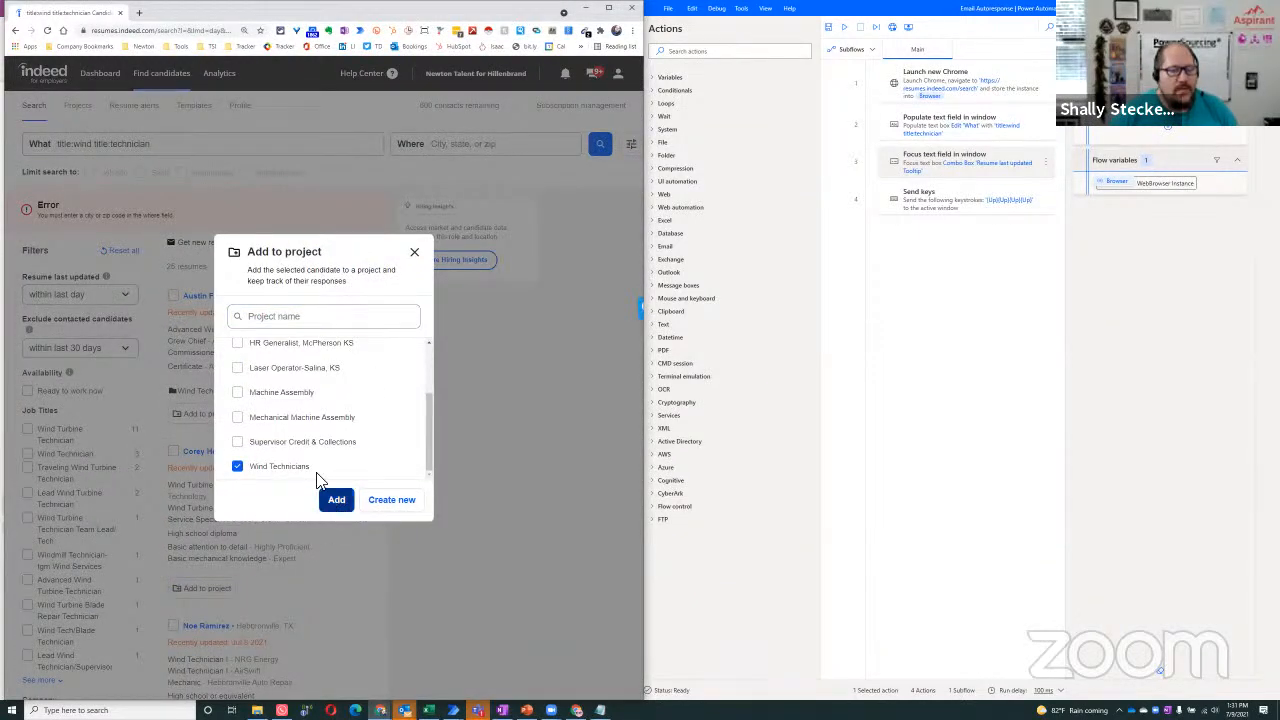
pyautogui.click(332, 497)
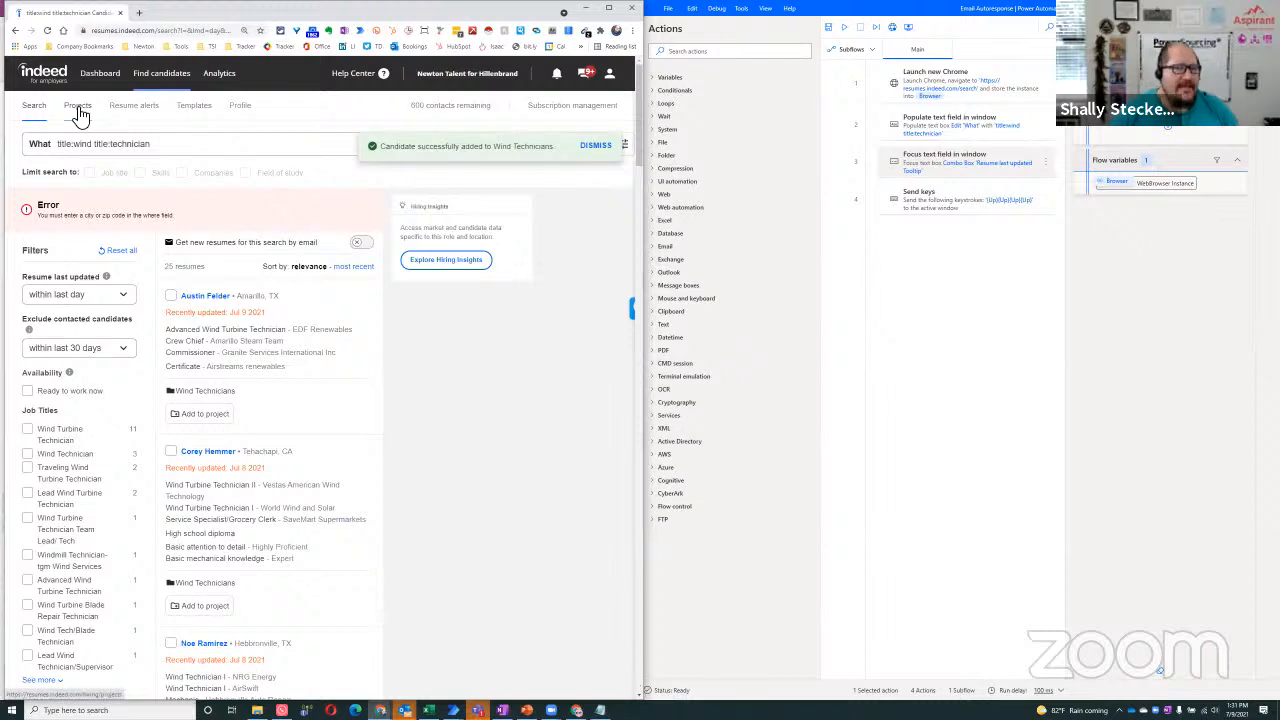
pyautogui.click(80, 112)
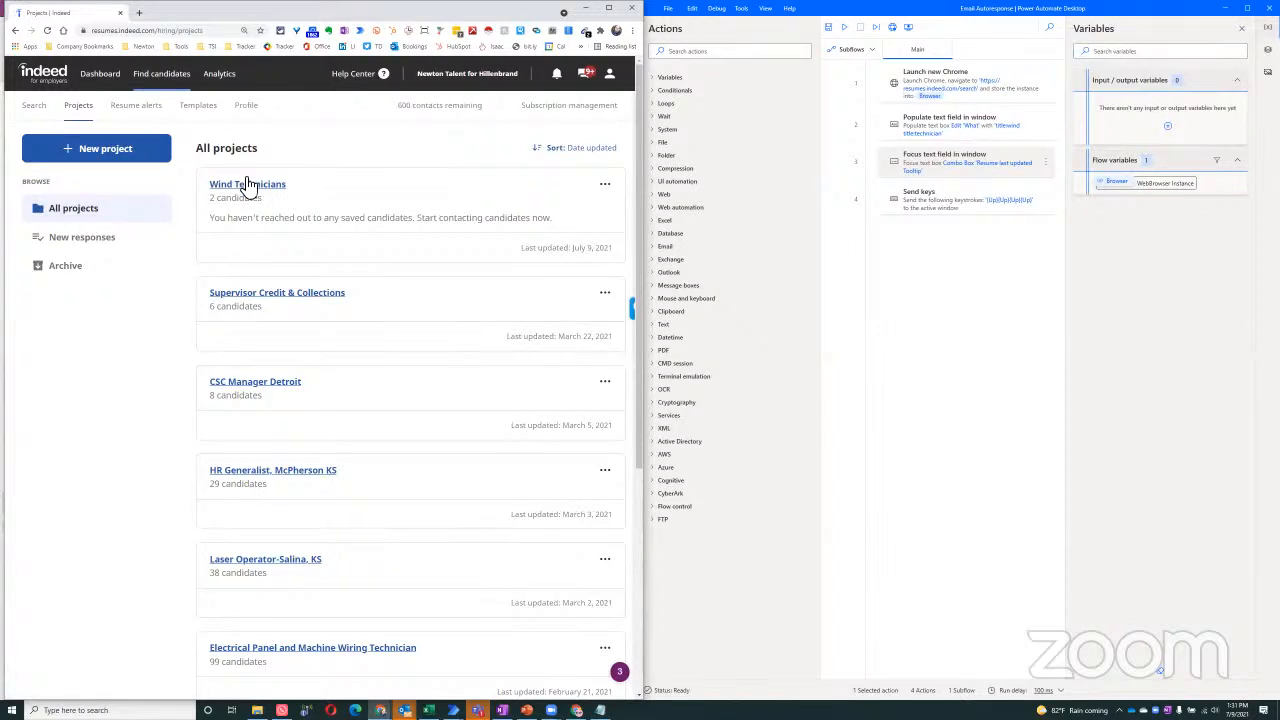
# Open Wind Technicians, tick and untick both candidates, then open the first candidate's resume.
pyautogui.click(249, 187)
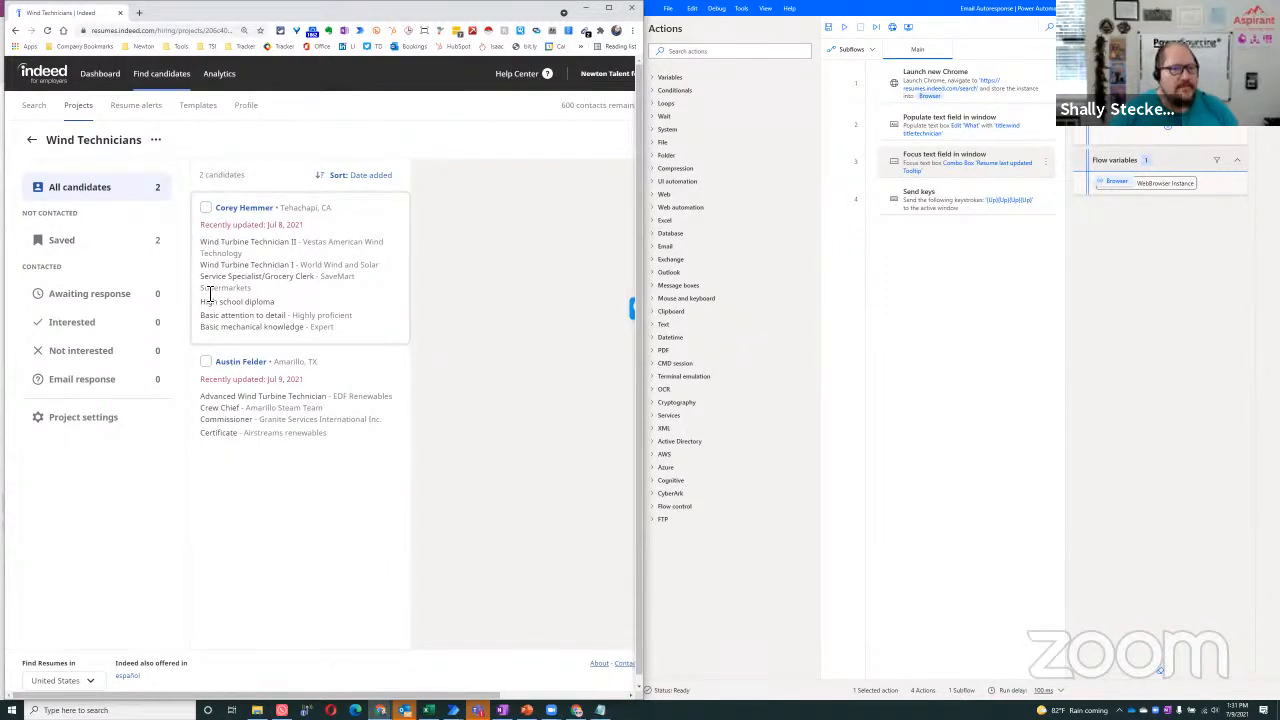
pyautogui.click(205, 209)
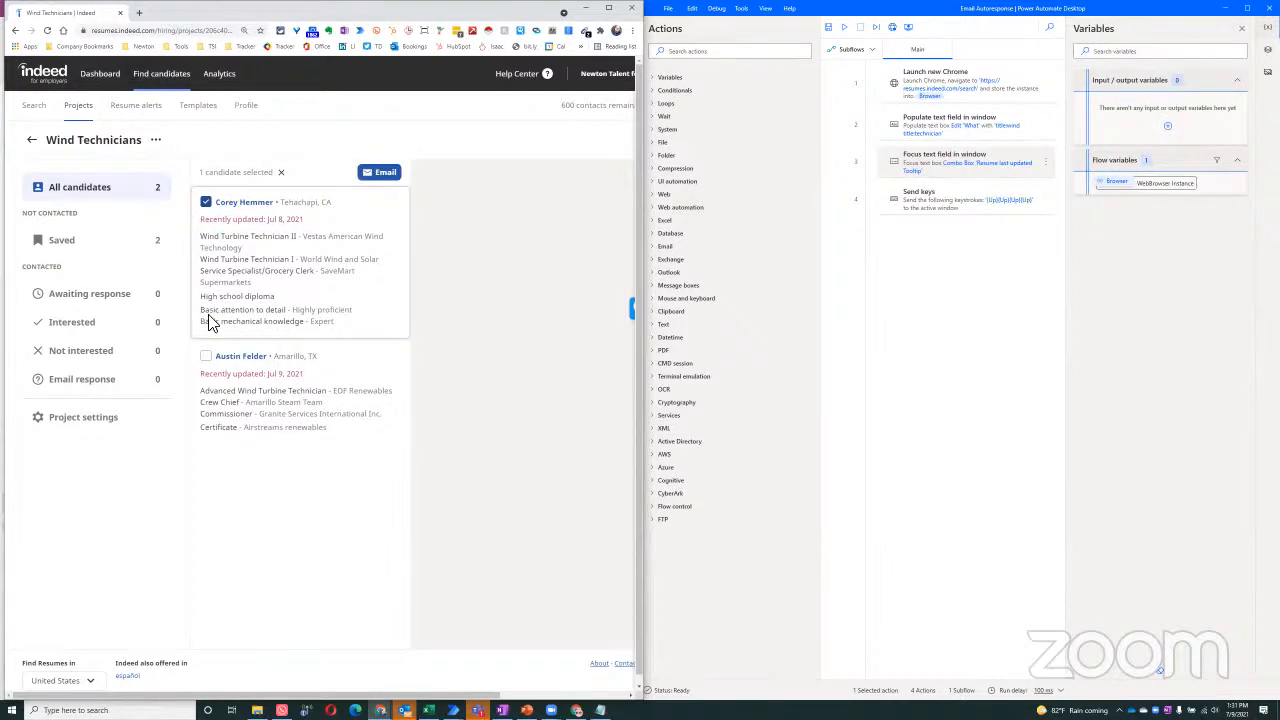
pyautogui.click(206, 358)
pyautogui.click(205, 202)
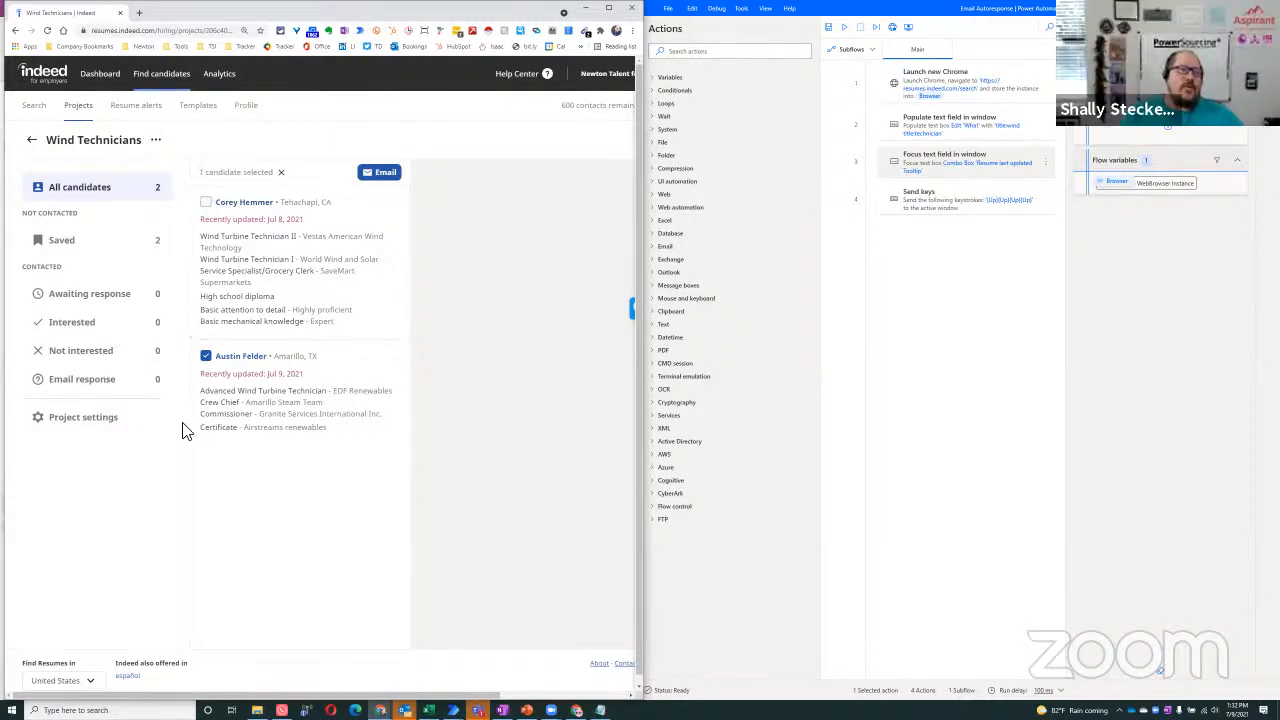
pyautogui.click(206, 356)
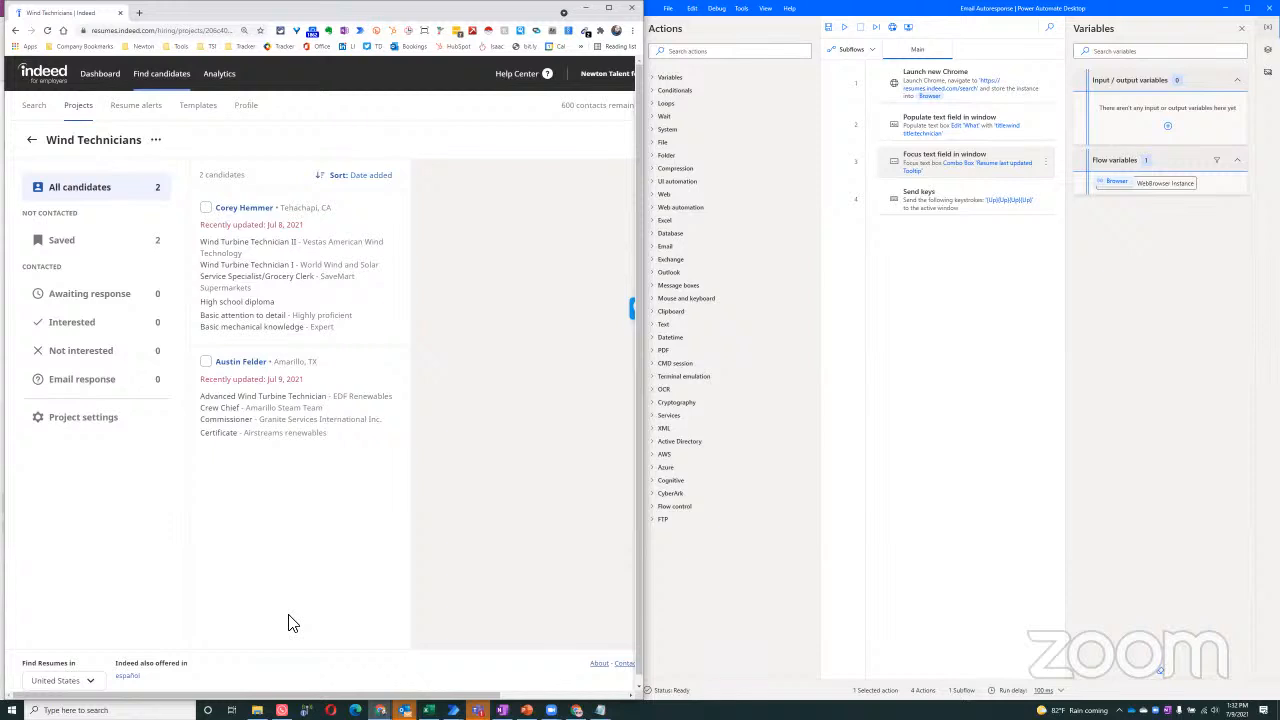
pyautogui.click(243, 215)
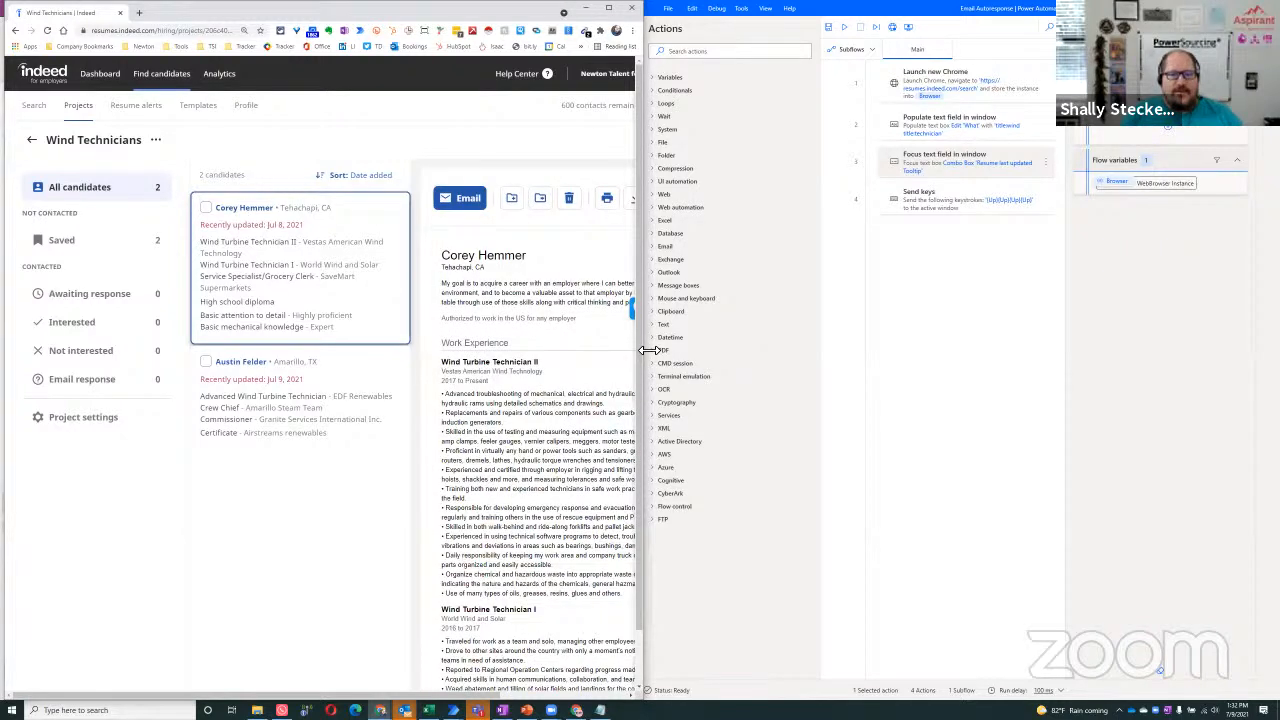
# Widen the browser, open the first candidate's email form, visit its fields, and close it unsent.
pyautogui.moveTo(648, 350); pyautogui.dragTo(803, 350)
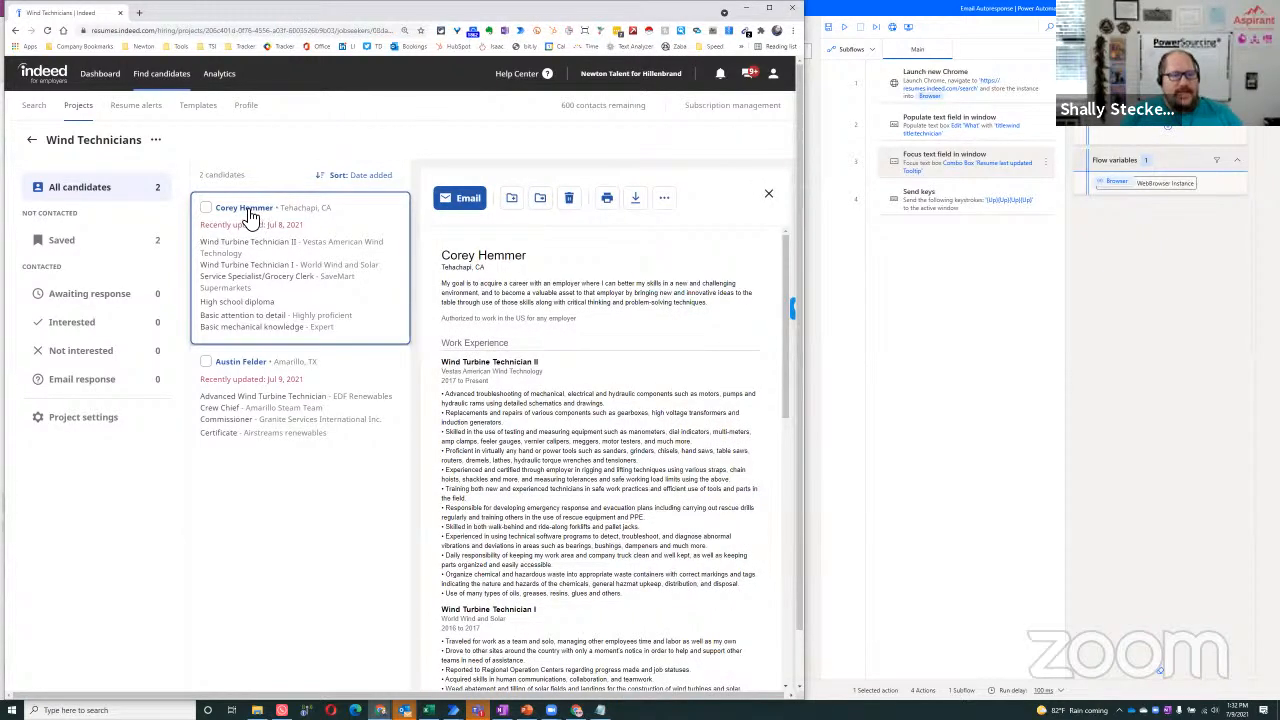
pyautogui.click(463, 200)
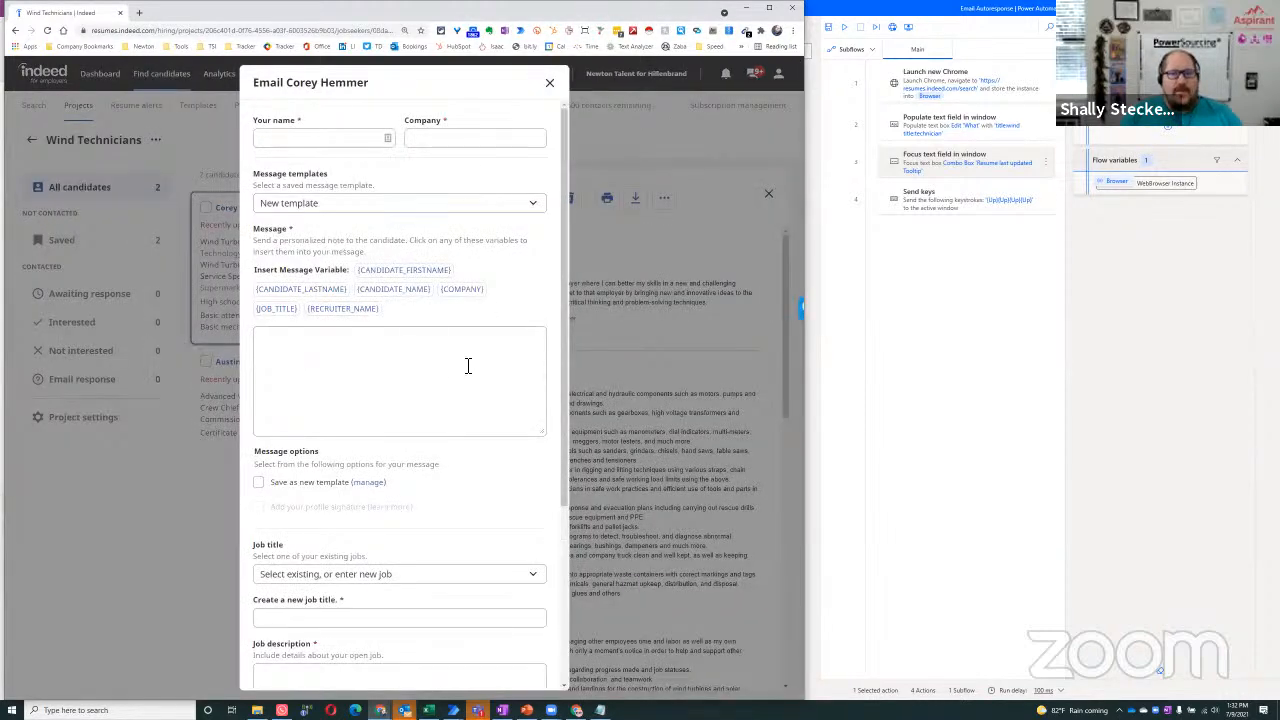
pyautogui.click(286, 138)
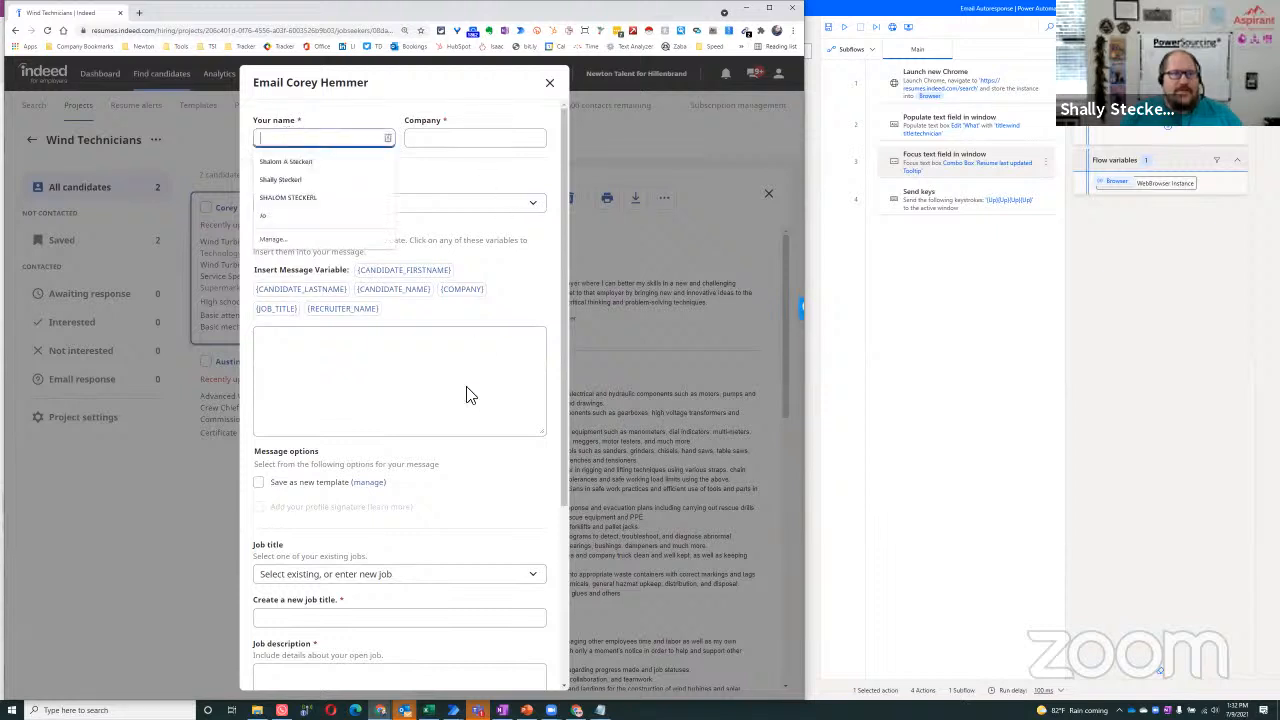
pyautogui.click(456, 135)
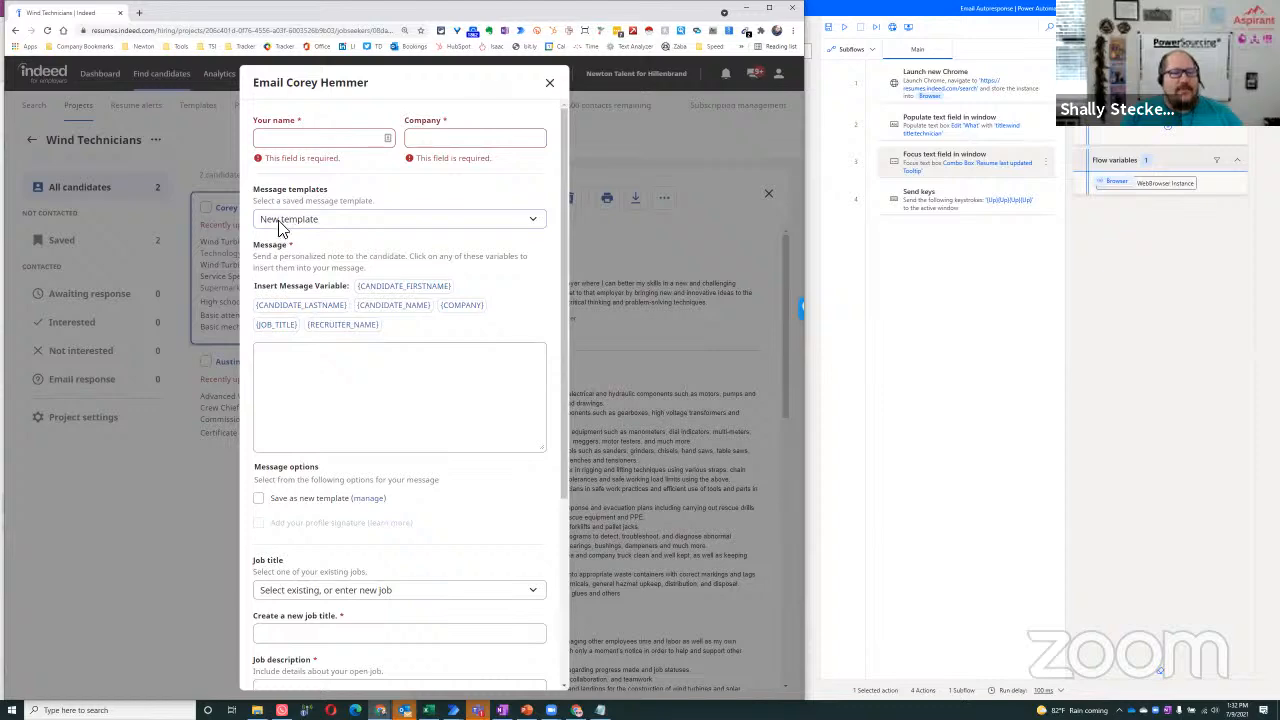
pyautogui.click(327, 364)
pyautogui.scroll(-5, 335, 486)
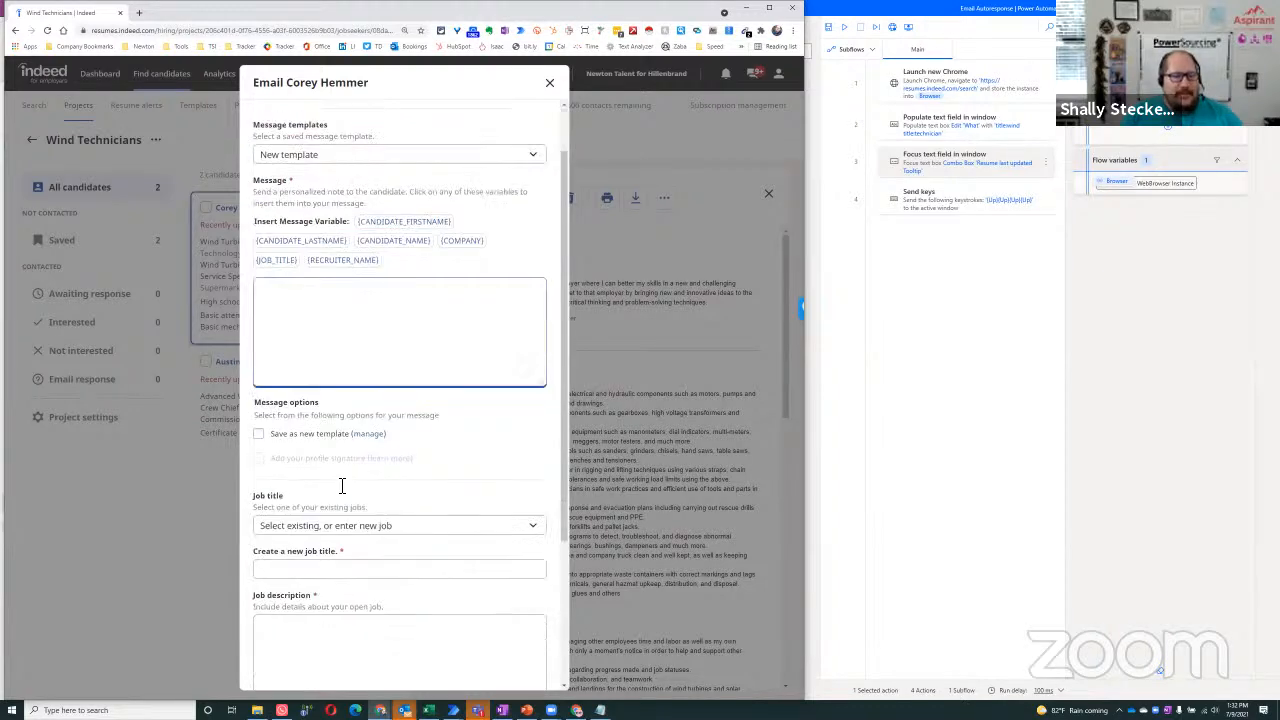
pyautogui.click(551, 84)
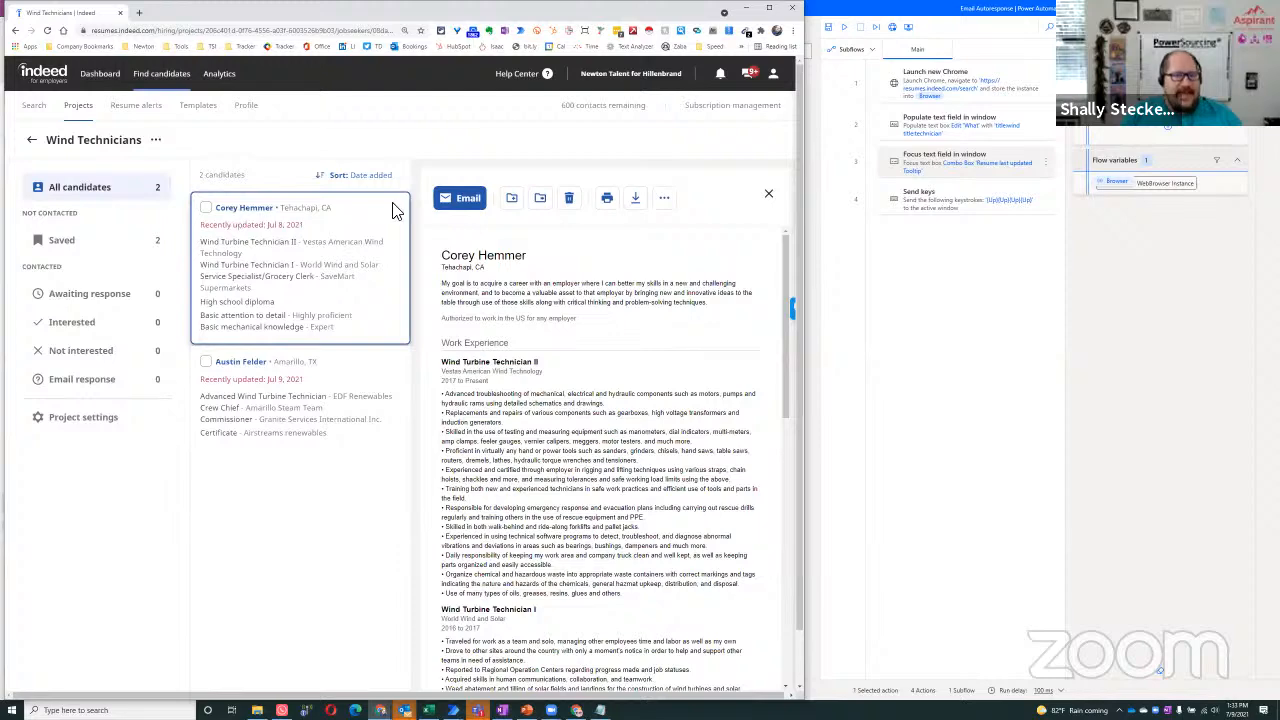
# Open and close unsent the email forms for both candidates, then tick the first candidate.
pyautogui.click(453, 198)
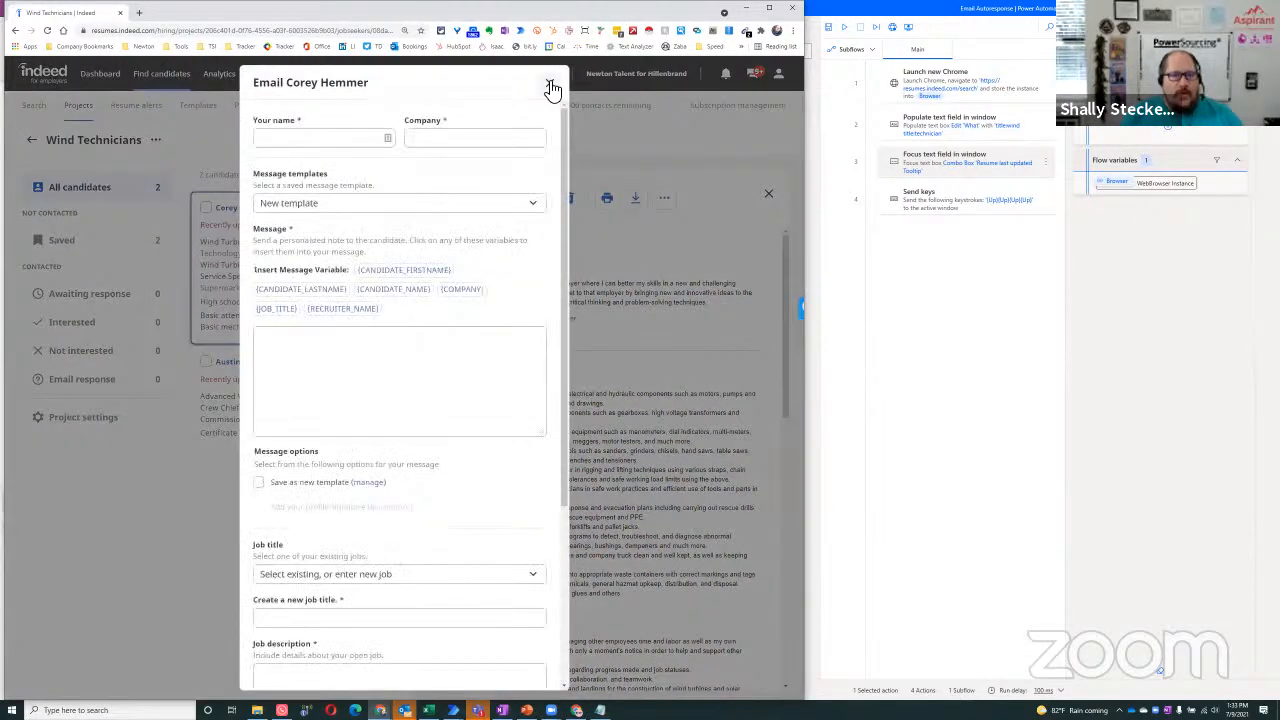
pyautogui.scroll(-3, 426, 560)
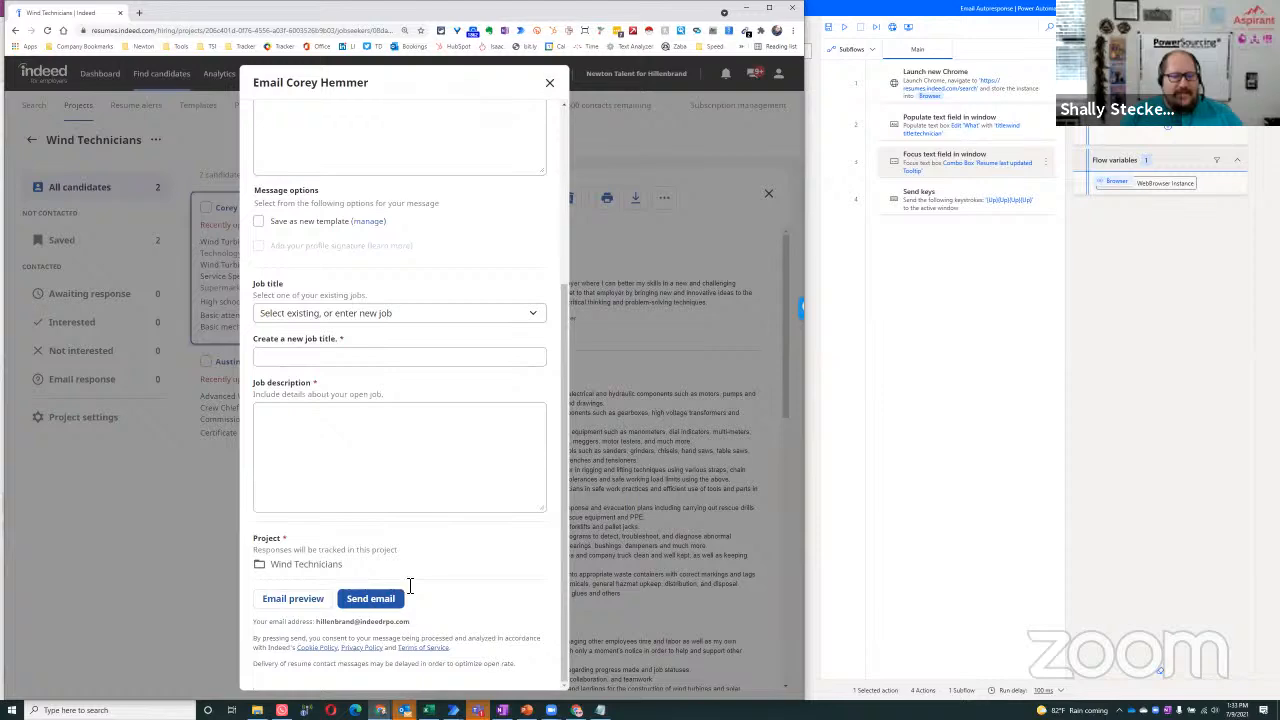
pyautogui.click(550, 83)
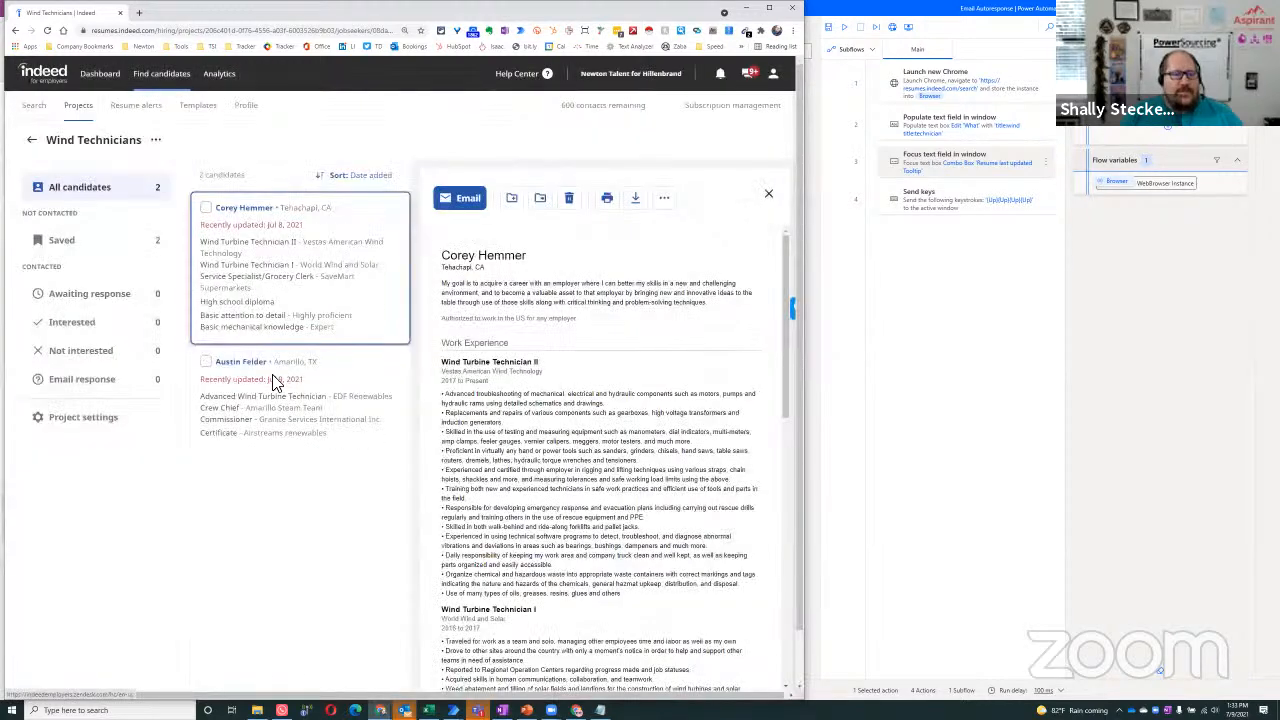
pyautogui.click(238, 369)
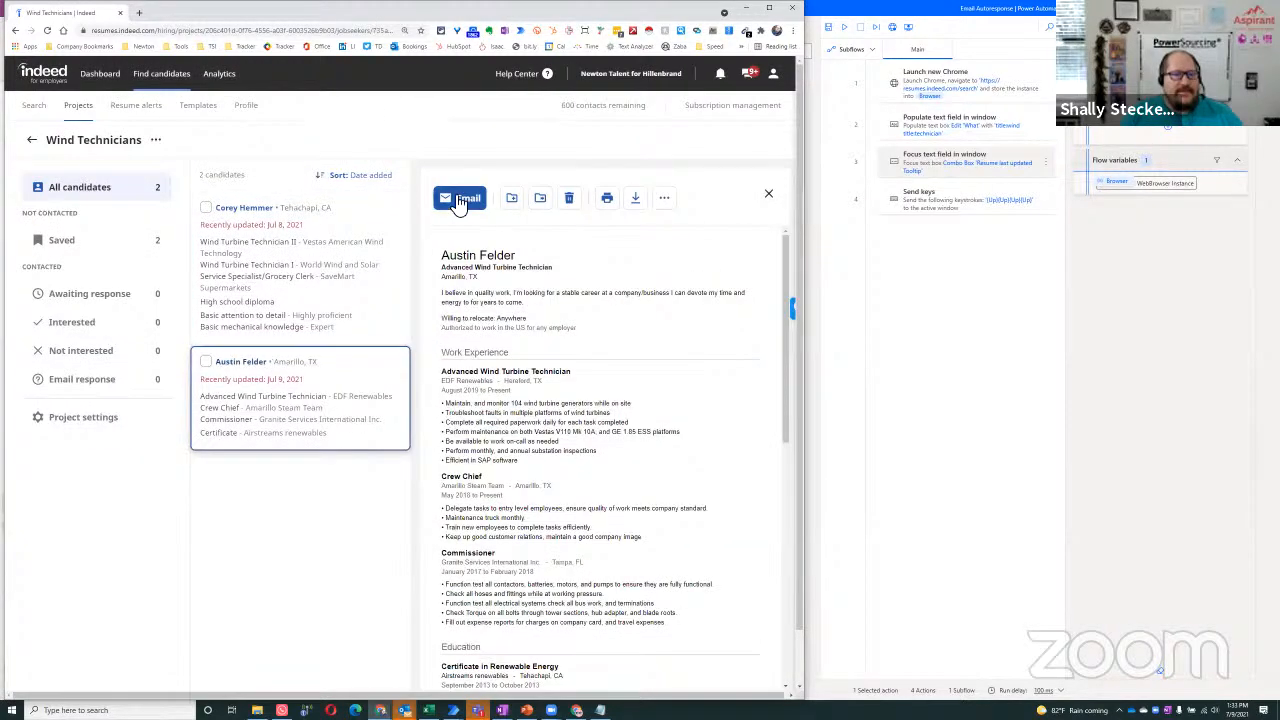
pyautogui.click(457, 199)
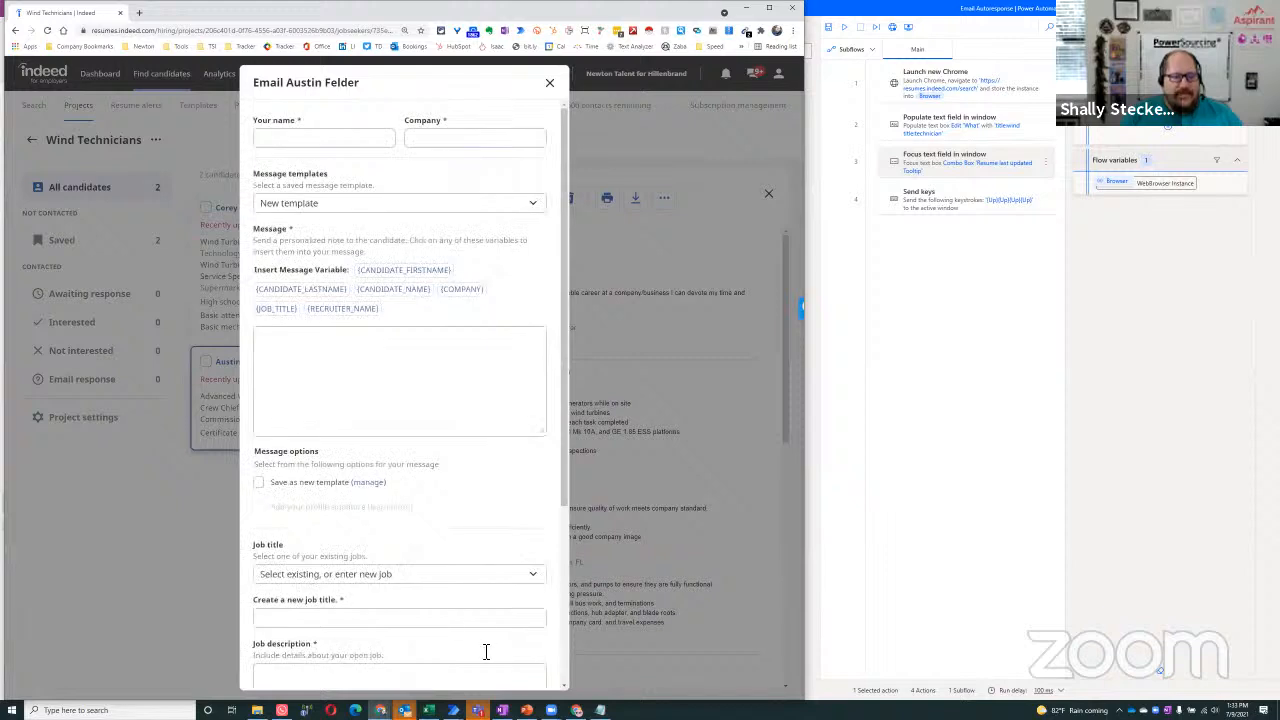
pyautogui.scroll(-3, 486, 640)
pyautogui.click(550, 83)
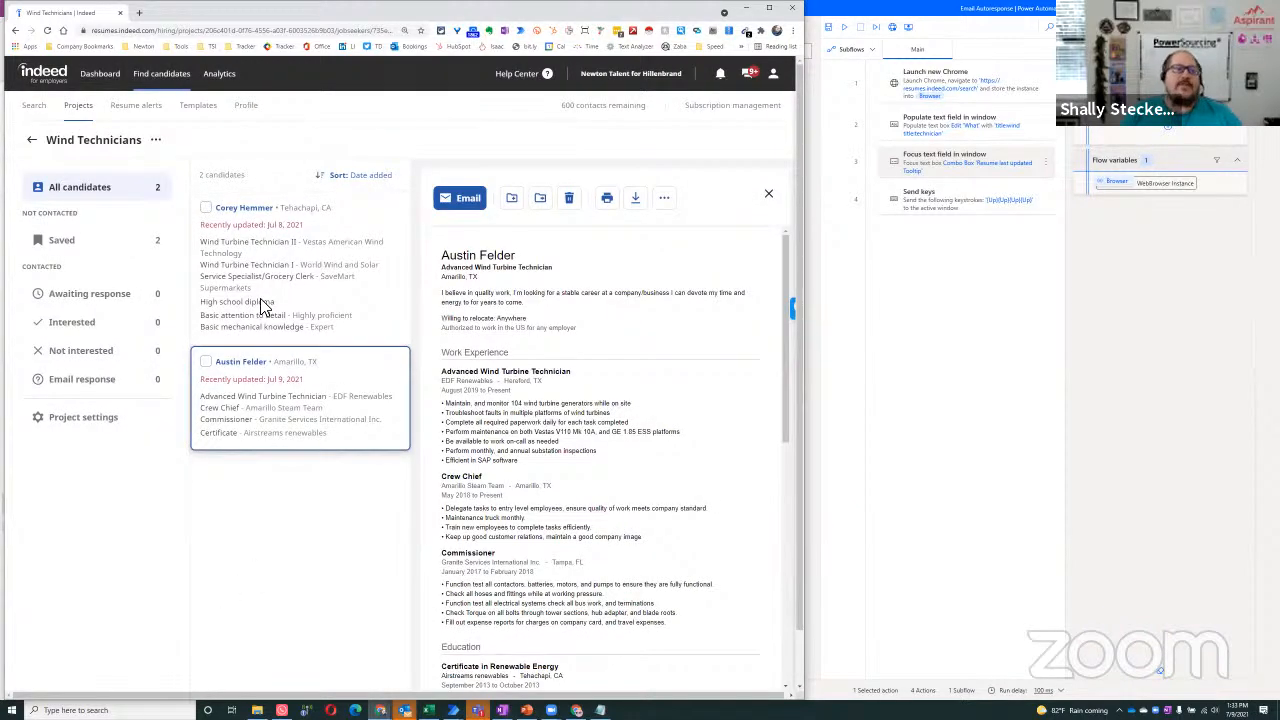
pyautogui.click(206, 211)
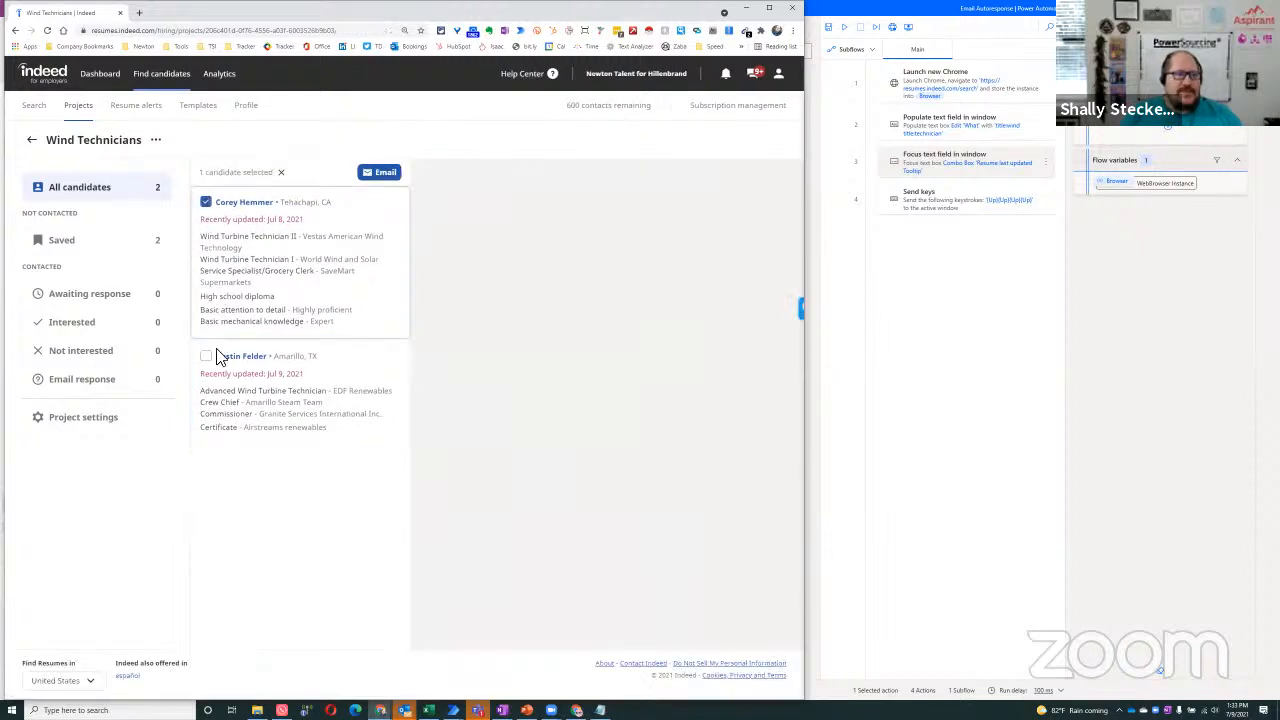
# Select both candidates, open one email form, and keep New template as the message template.
pyautogui.click(205, 360)
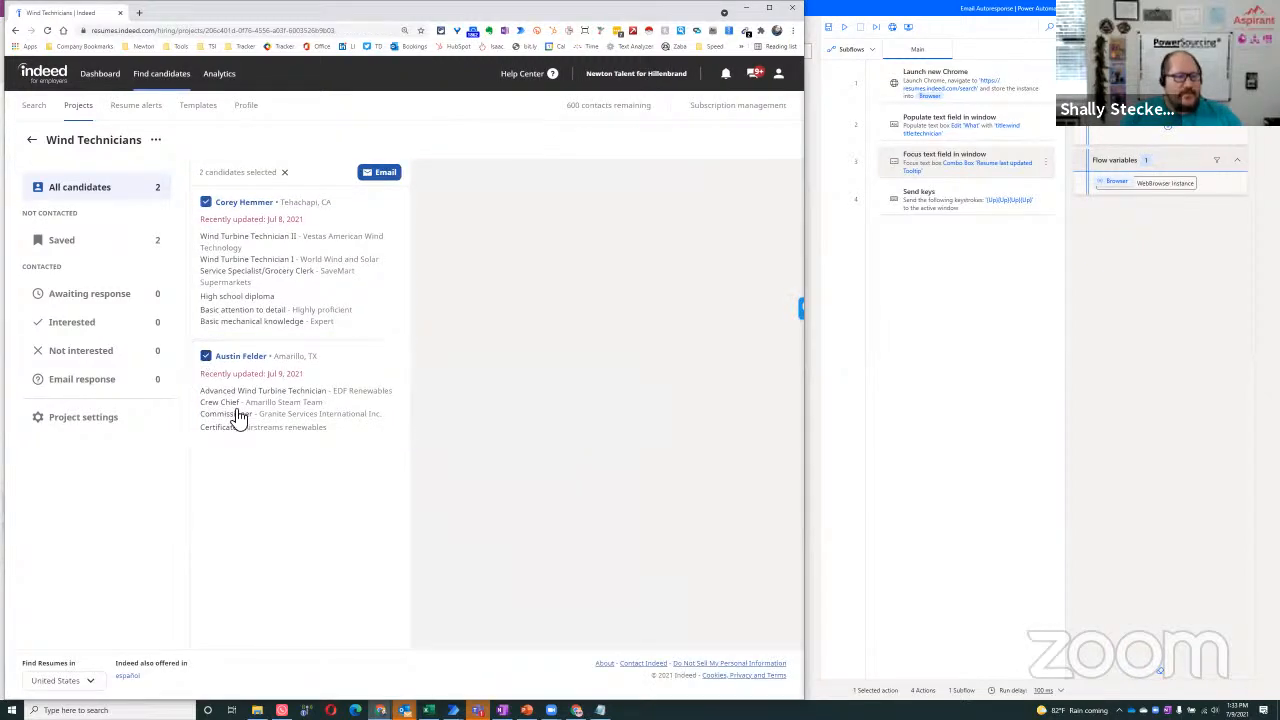
pyautogui.click(380, 174)
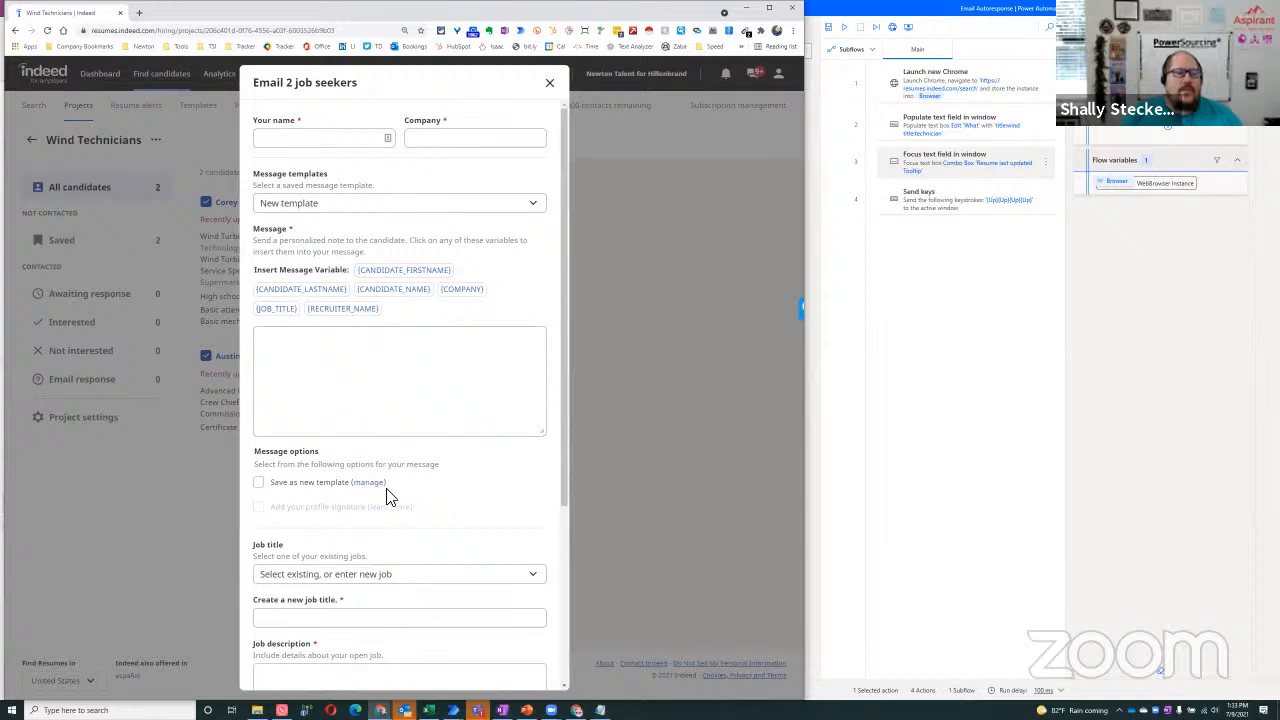
pyautogui.scroll(-5, 388, 496)
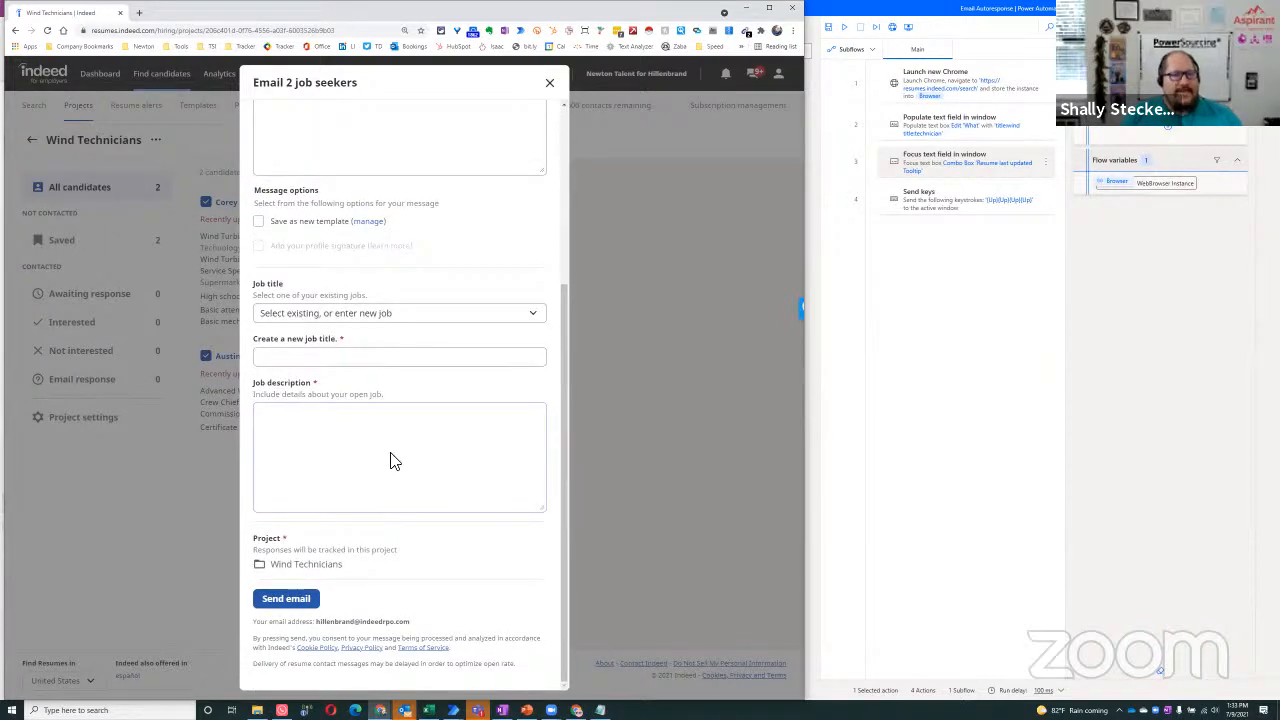
pyautogui.scroll(5, 395, 440)
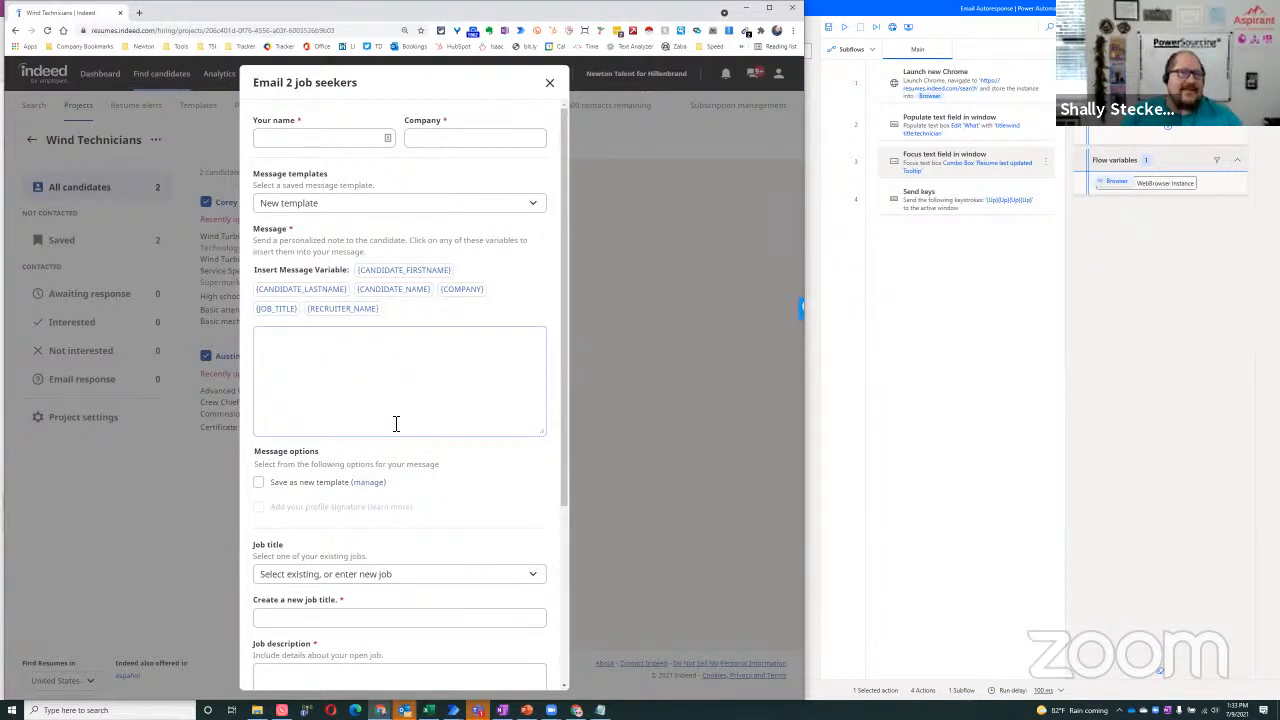
pyautogui.click(386, 137)
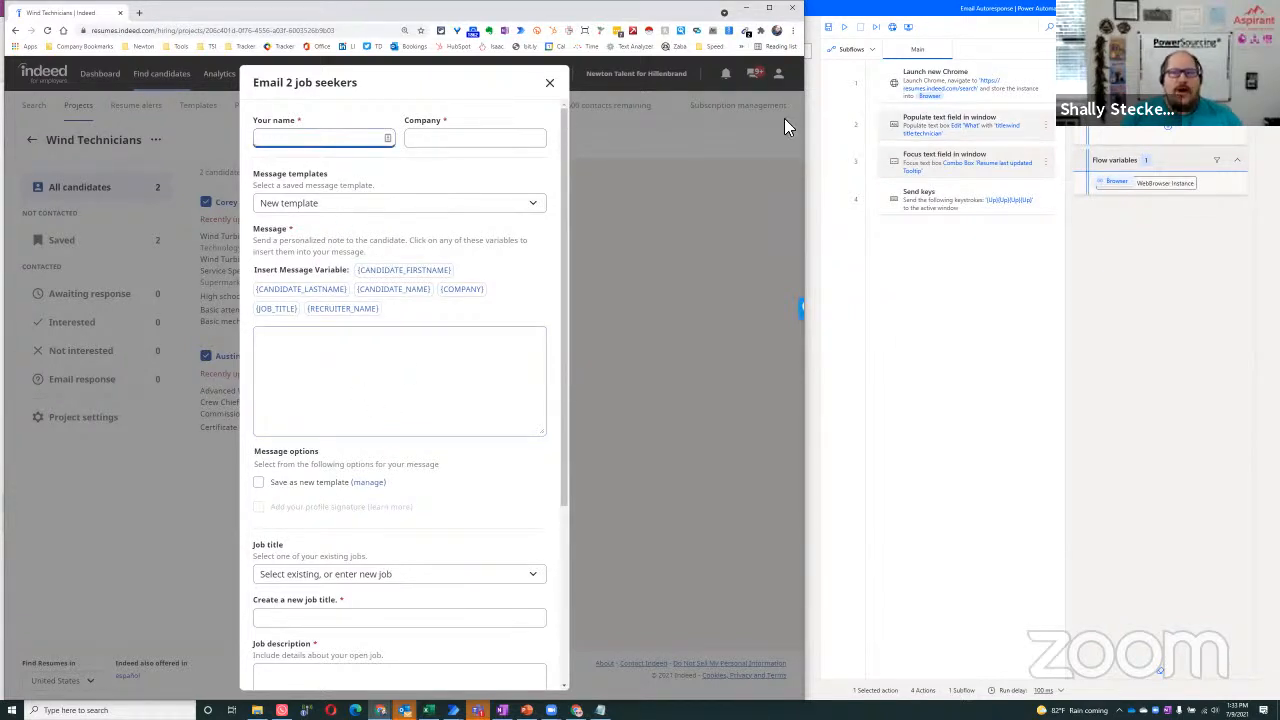
pyautogui.click(456, 139)
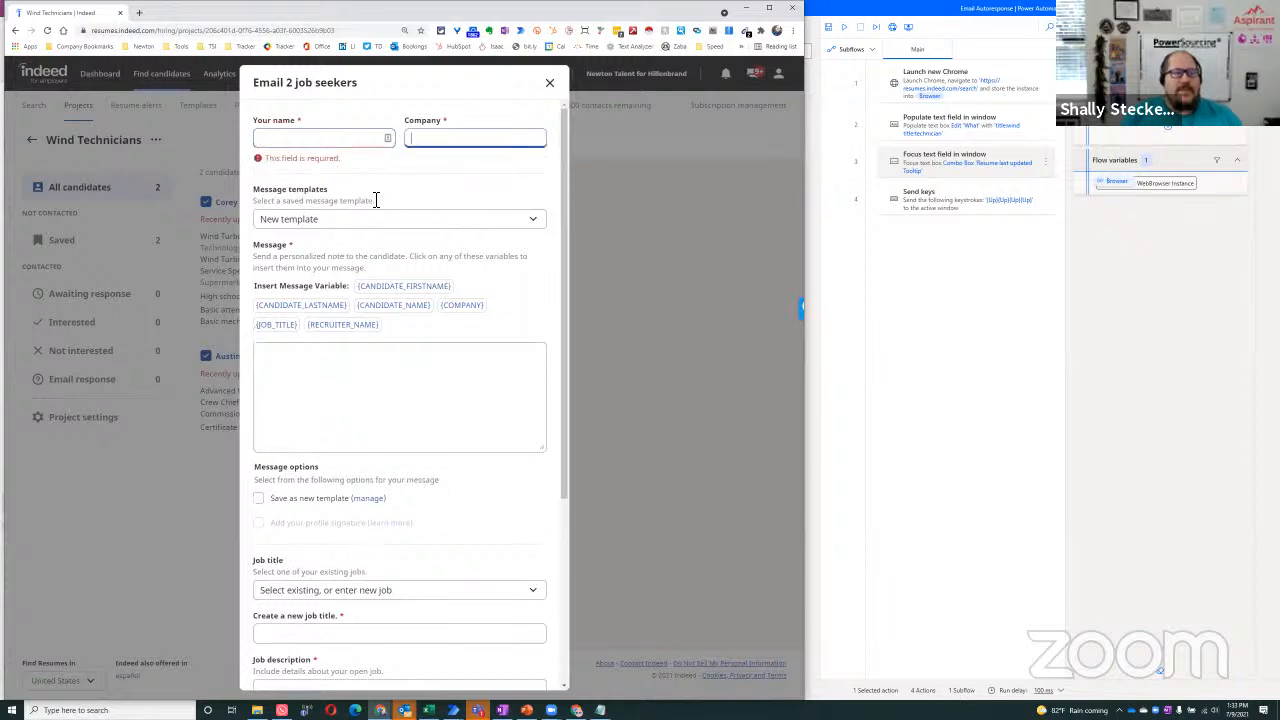
pyautogui.click(342, 220)
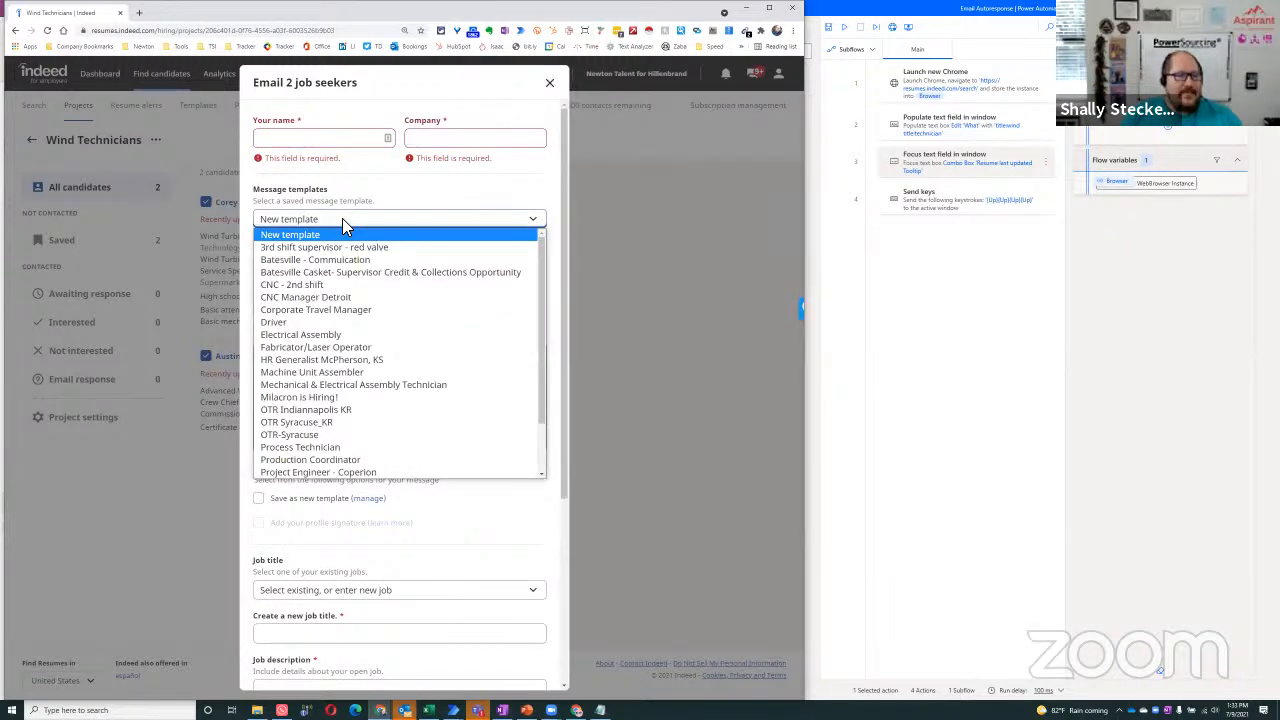
pyautogui.click(342, 218)
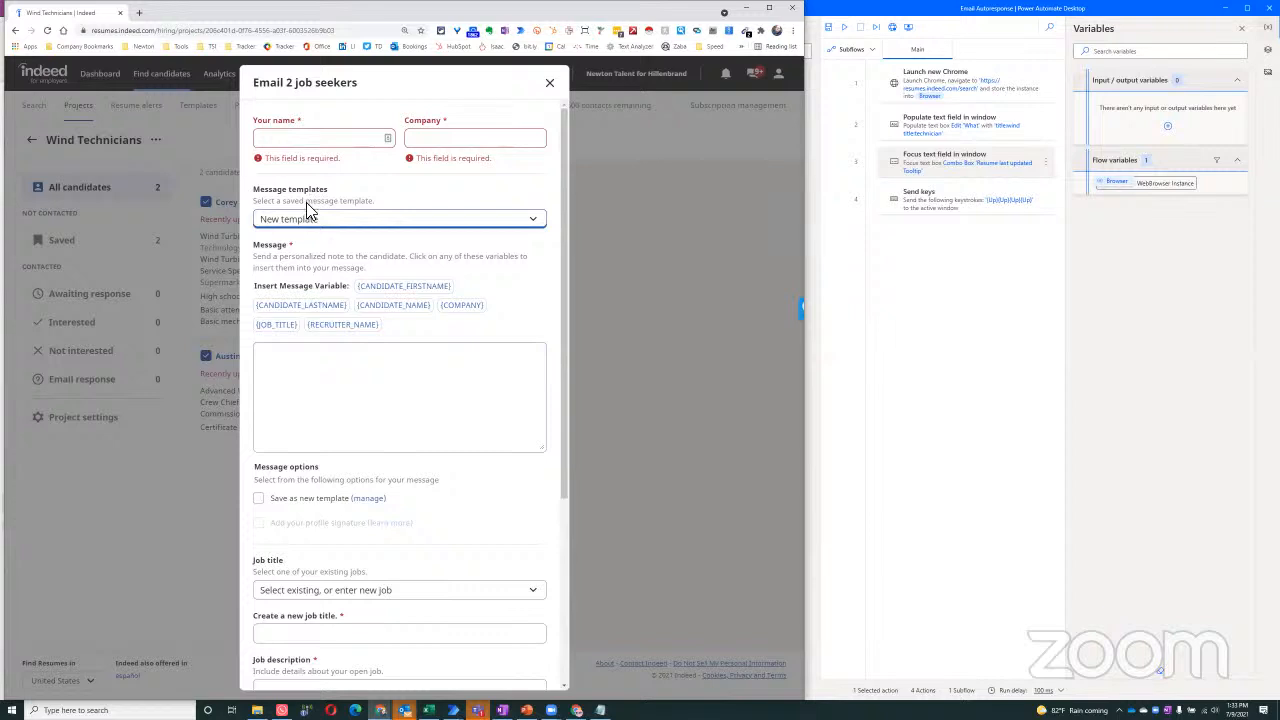
# Type 'heery' as the message, leave the job unselected, and close the form unsent.
pyautogui.click(428, 374)
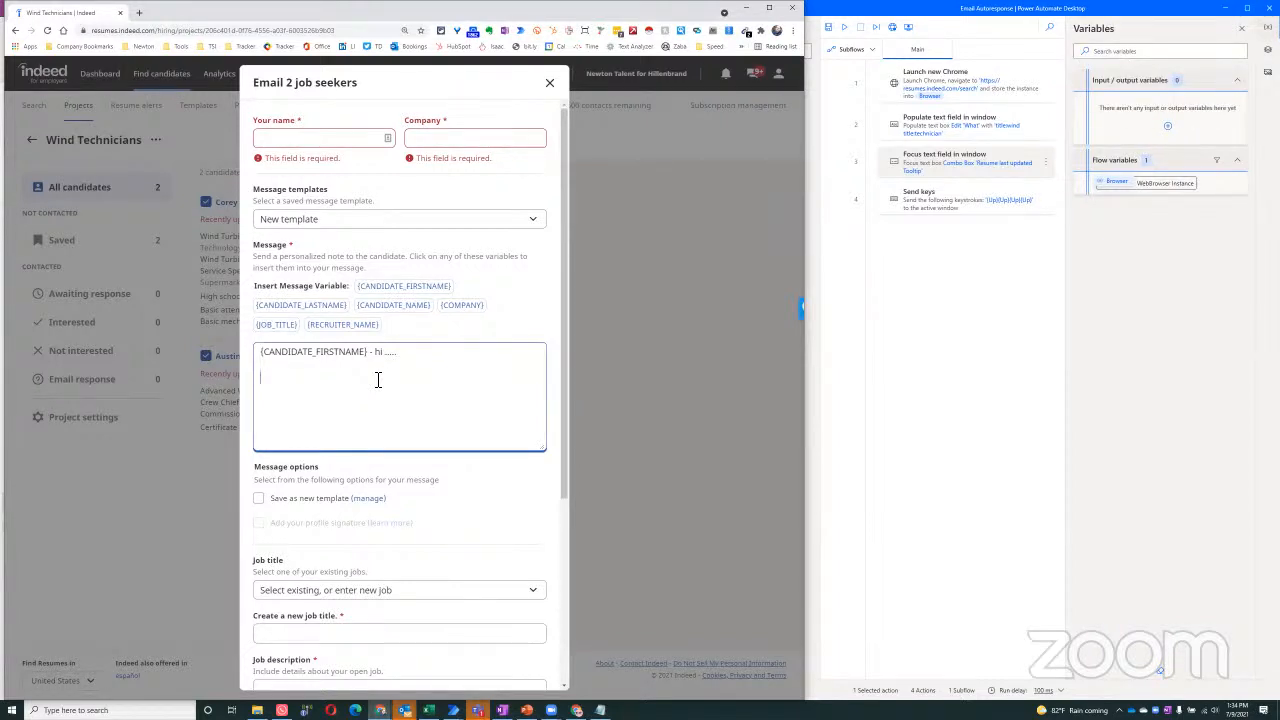
pyautogui.write('heers,')
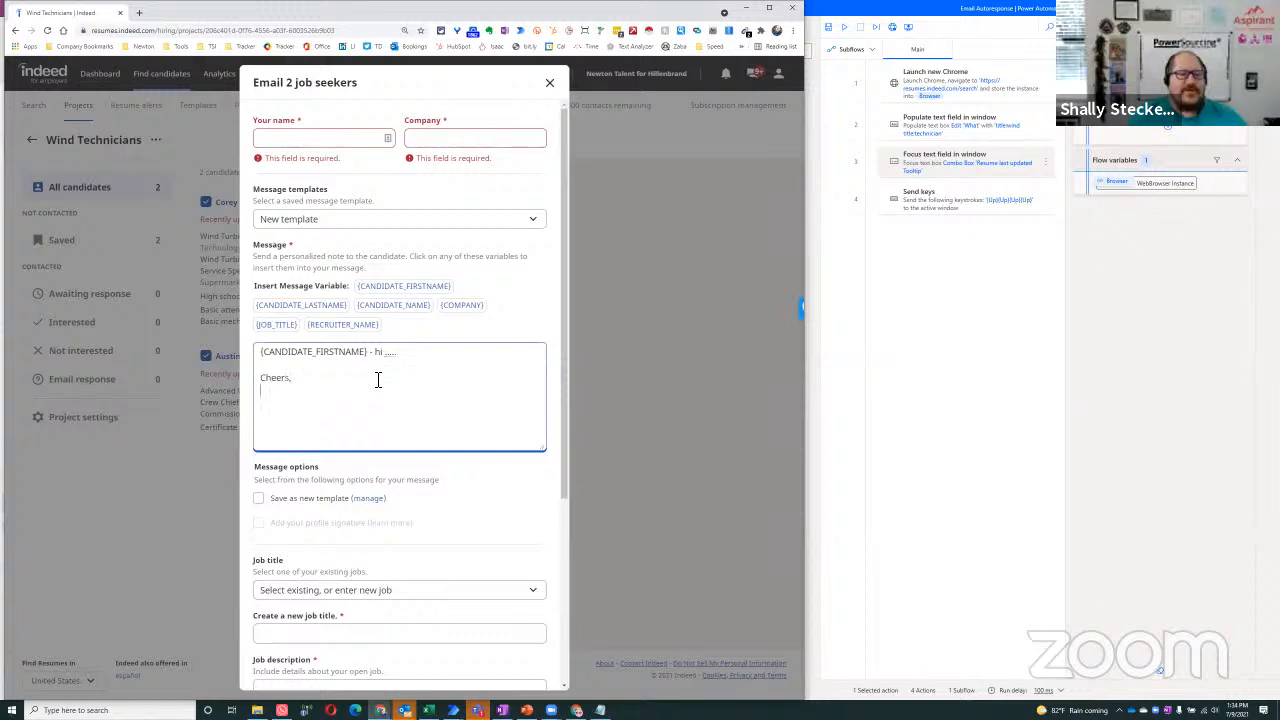
pyautogui.write('y')
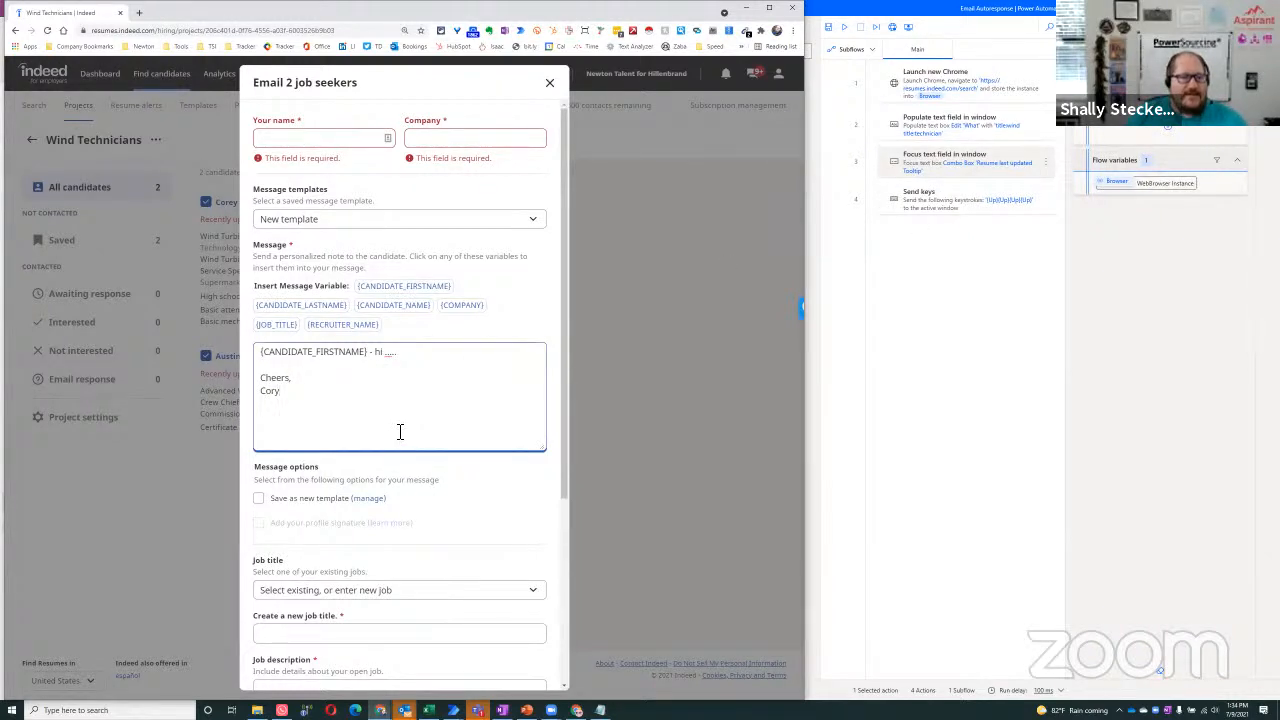
pyautogui.scroll(-3, 395, 434)
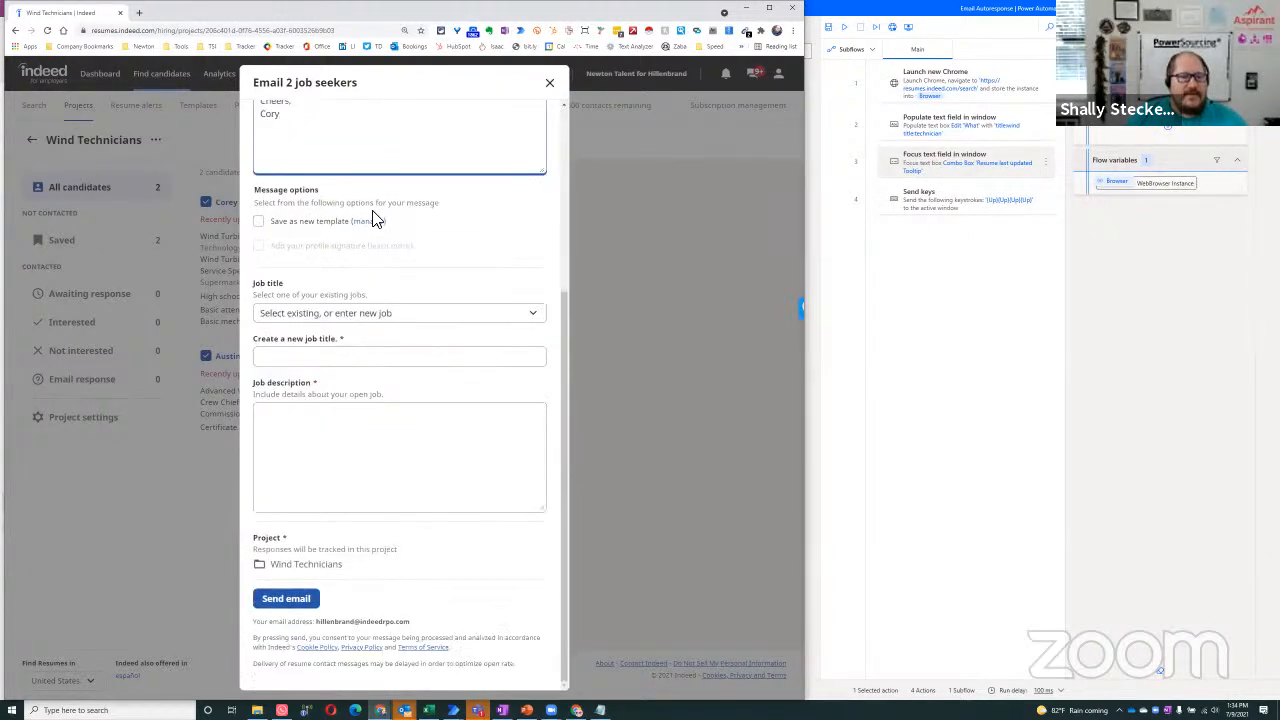
pyautogui.click(366, 314)
pyautogui.click(386, 283)
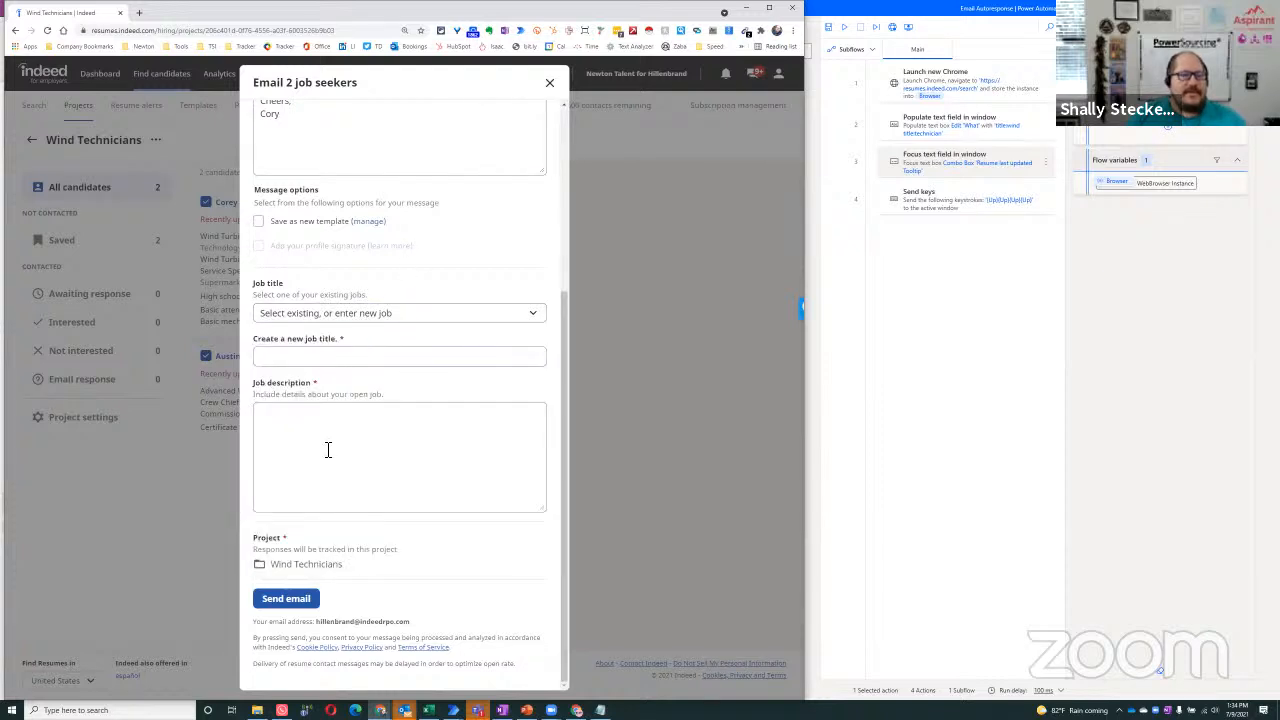
pyautogui.click(350, 483)
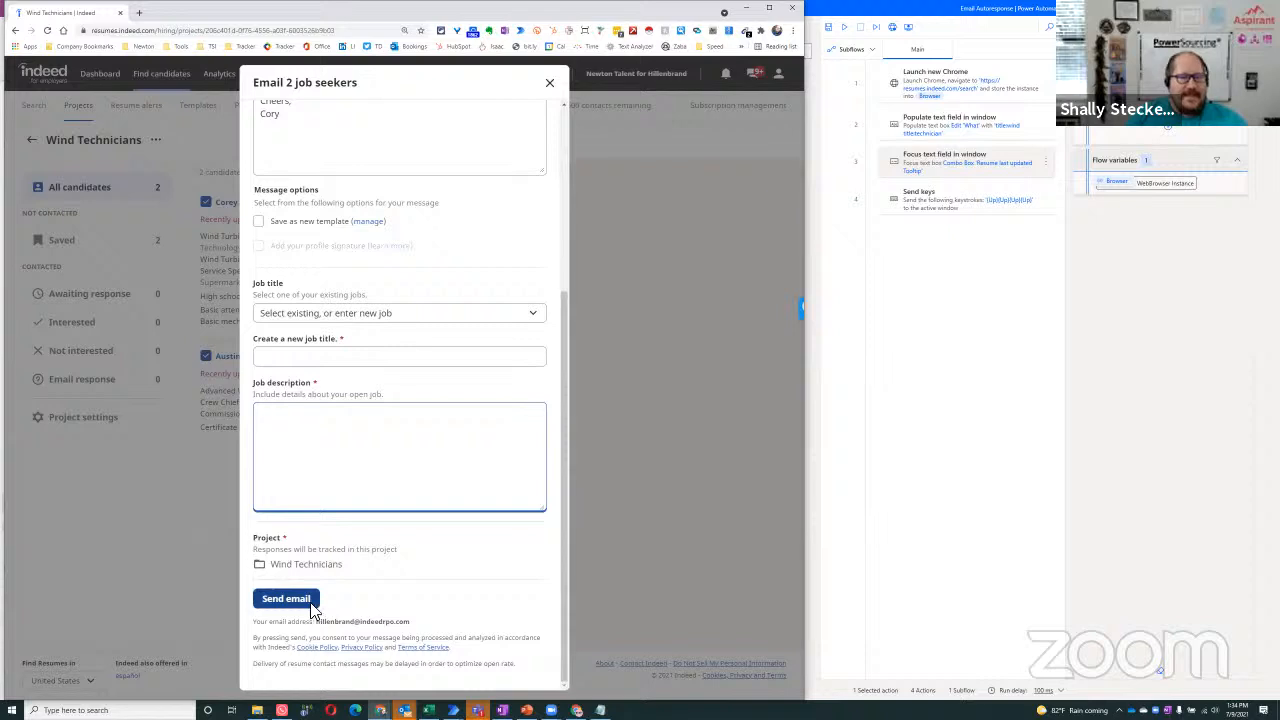
pyautogui.click(550, 84)
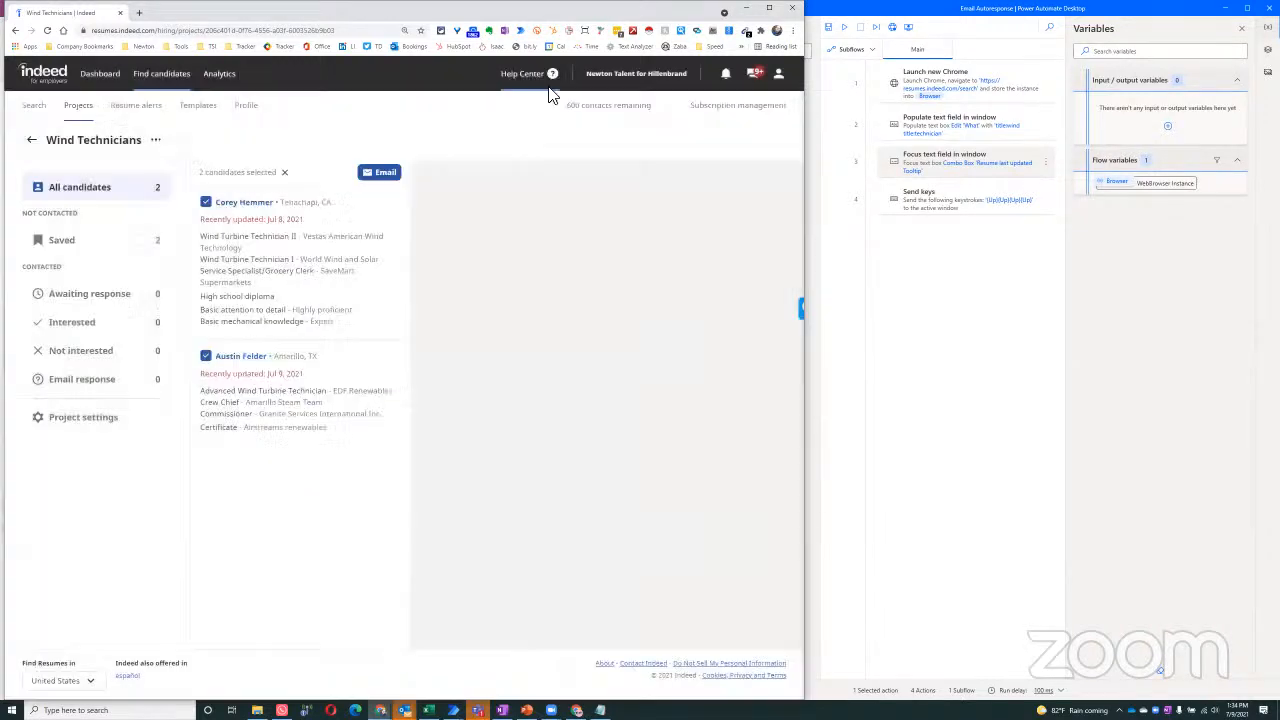
# Deselect both candidates, view each candidate's resume, then return to the projects list.
pyautogui.click(206, 204)
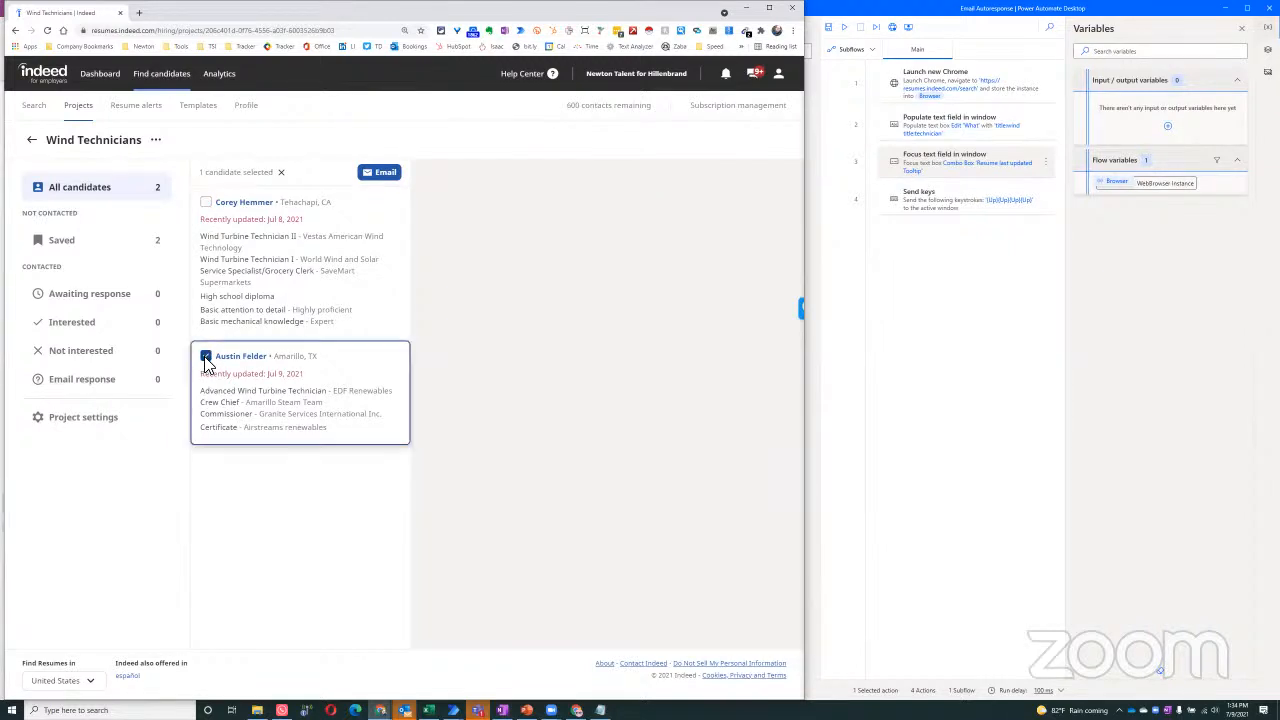
pyautogui.click(205, 357)
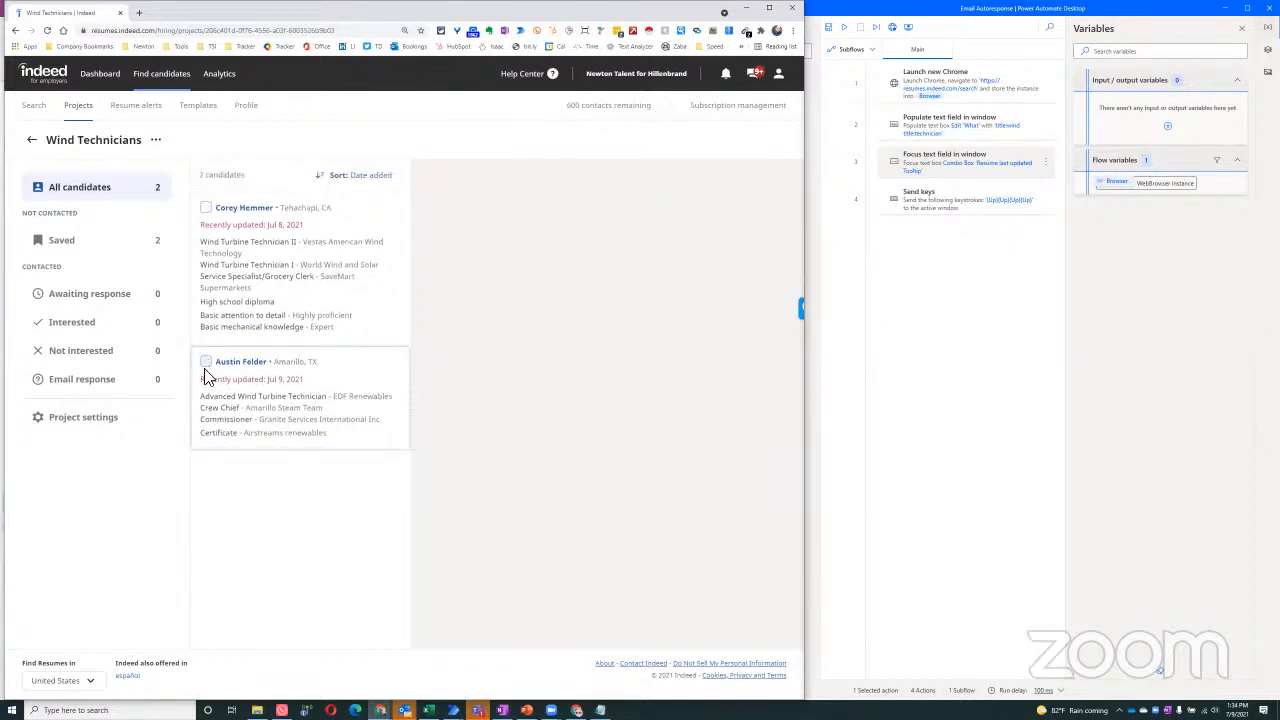
pyautogui.click(244, 210)
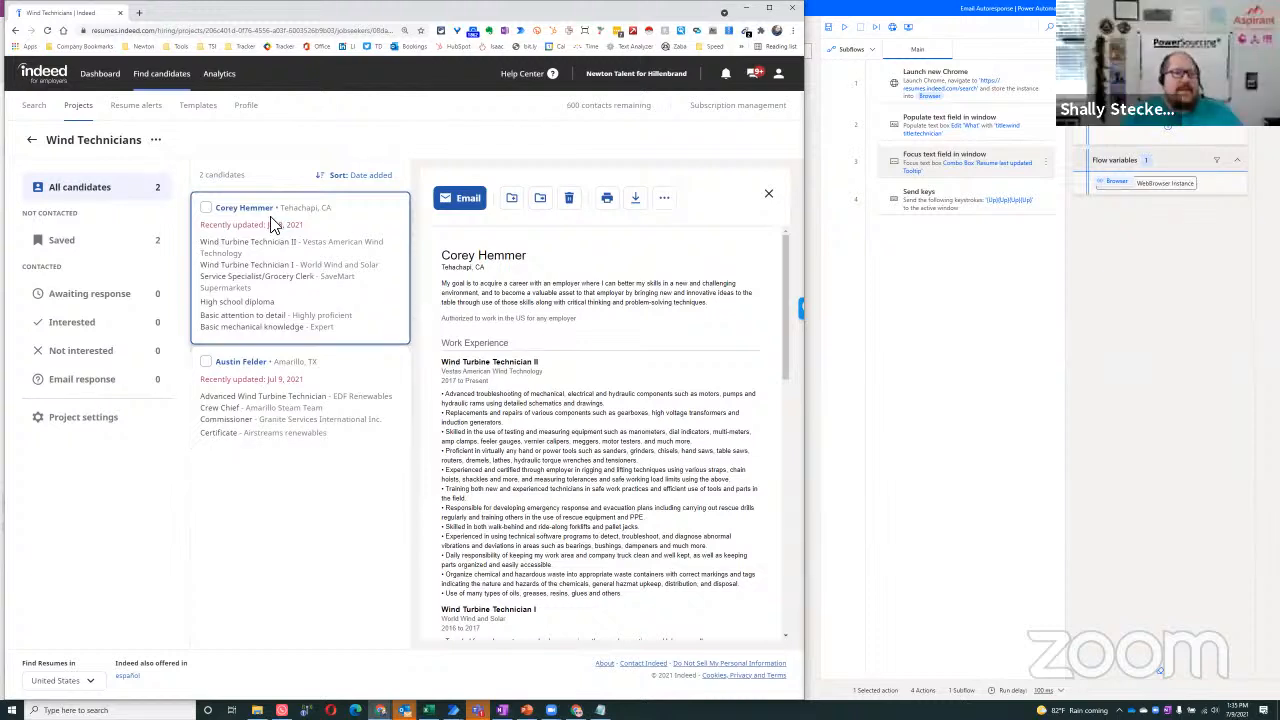
pyautogui.click(252, 368)
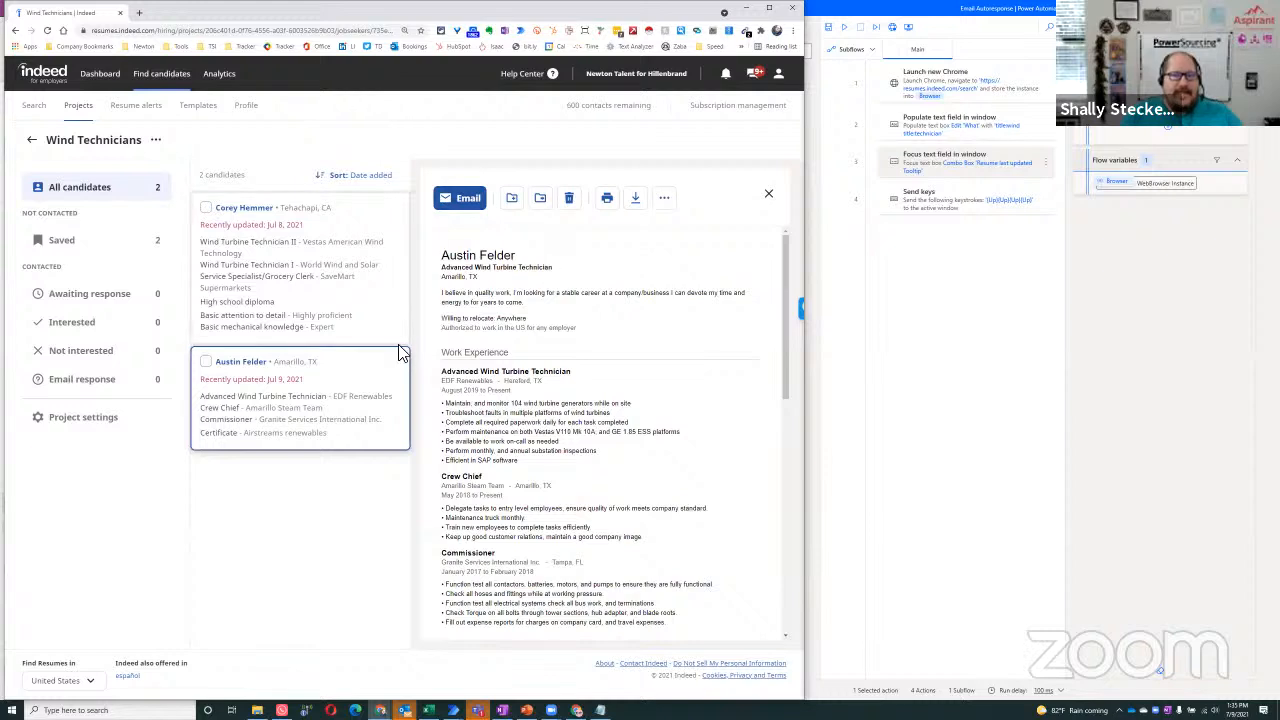
pyautogui.click(260, 214)
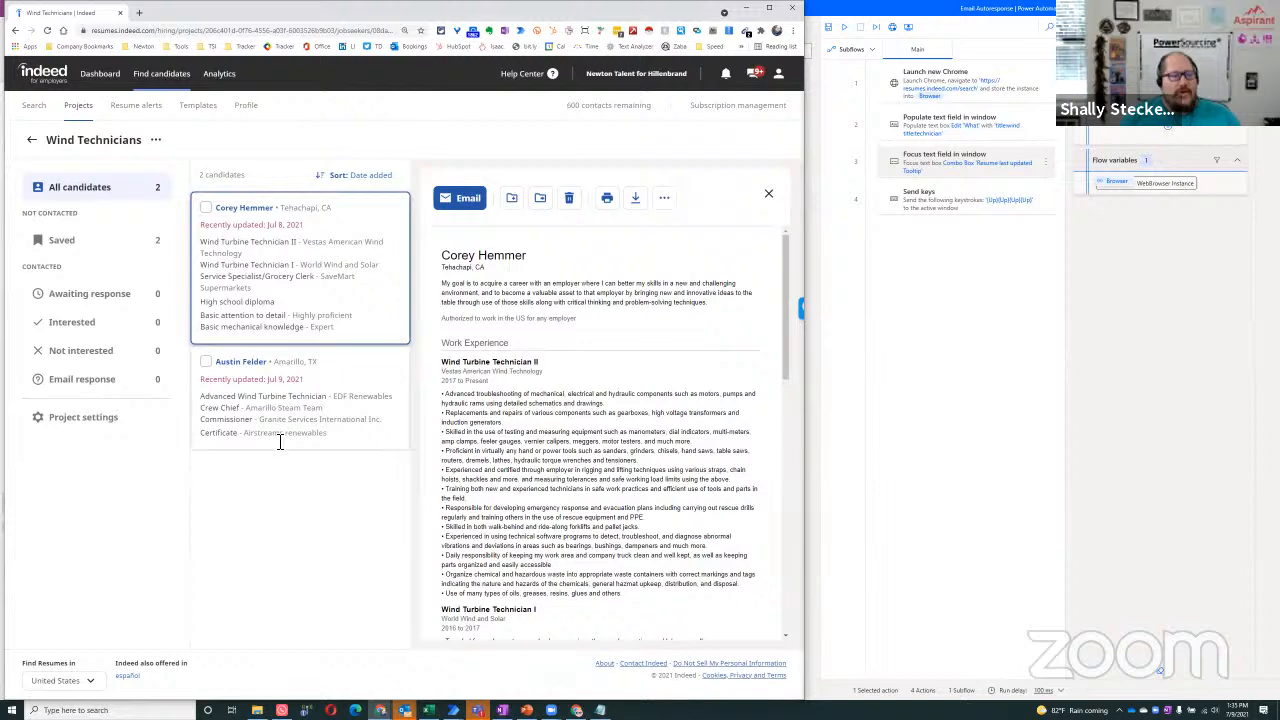
pyautogui.click(88, 113)
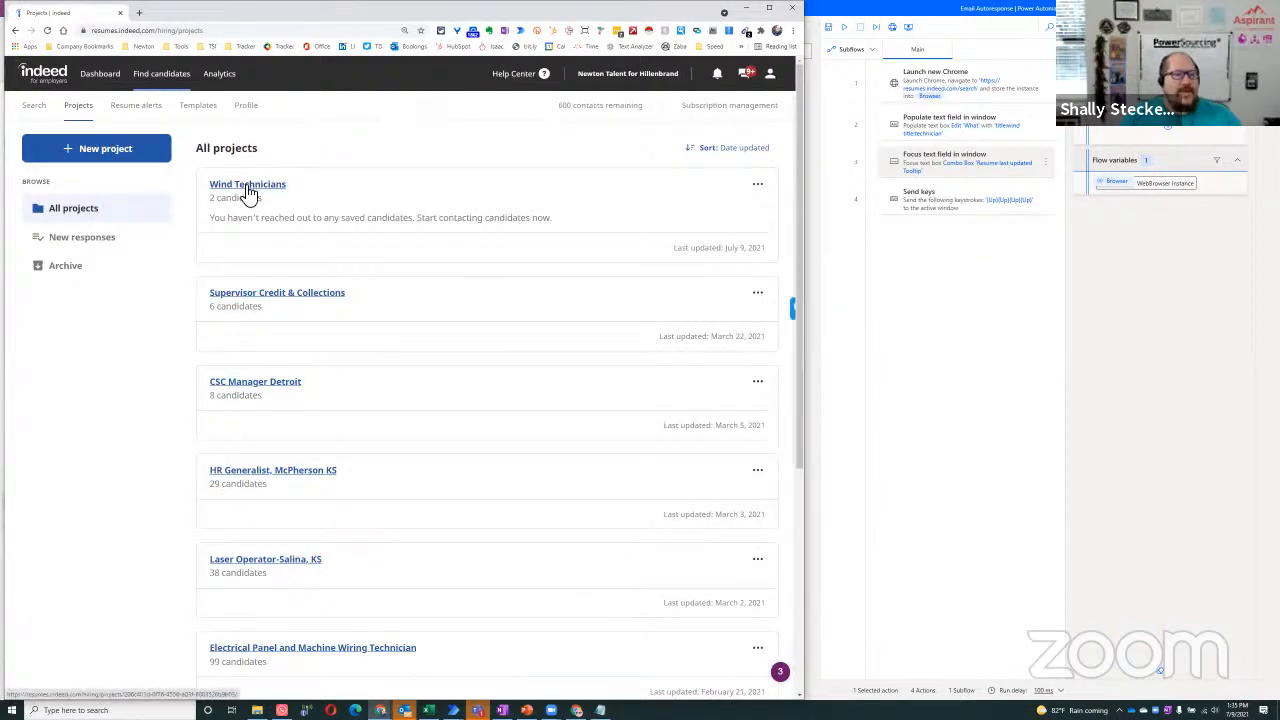
# Add Launch new Chrome as step 5, with the Wind Technicians page address as Initial URL.
pyautogui.click(249, 190)
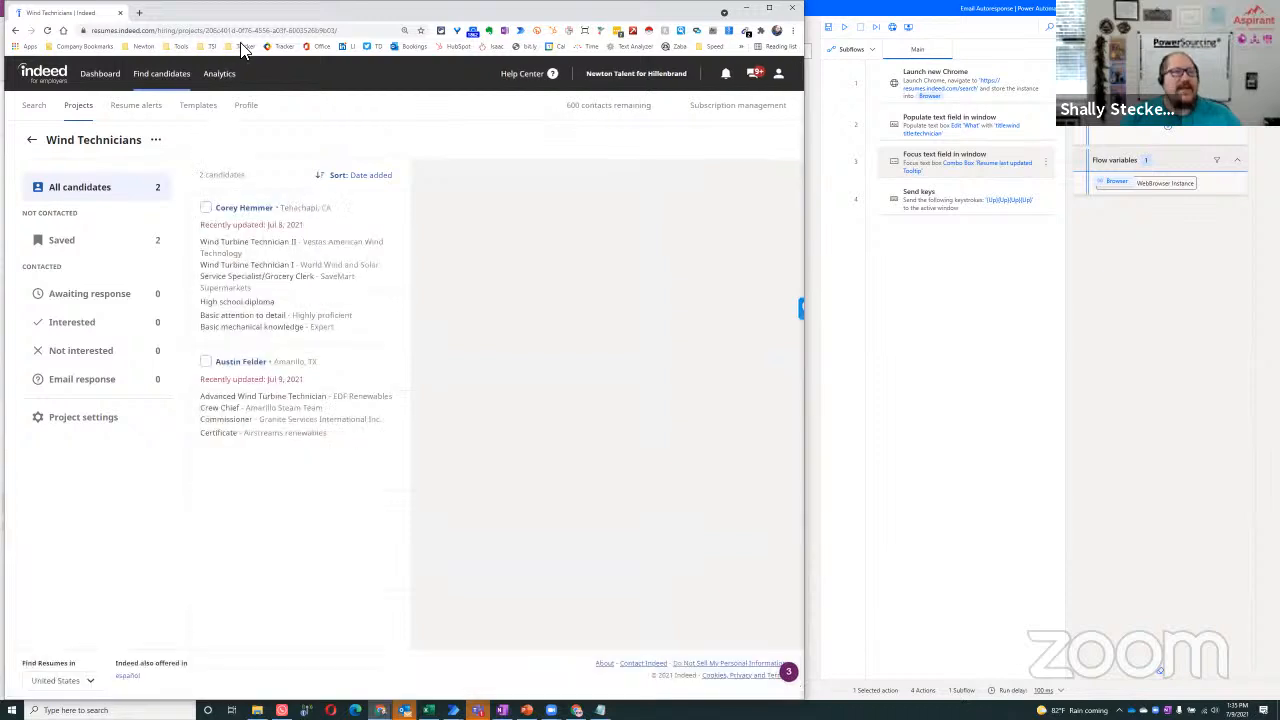
pyautogui.click(351, 32)
pyautogui.press('BackSpace')
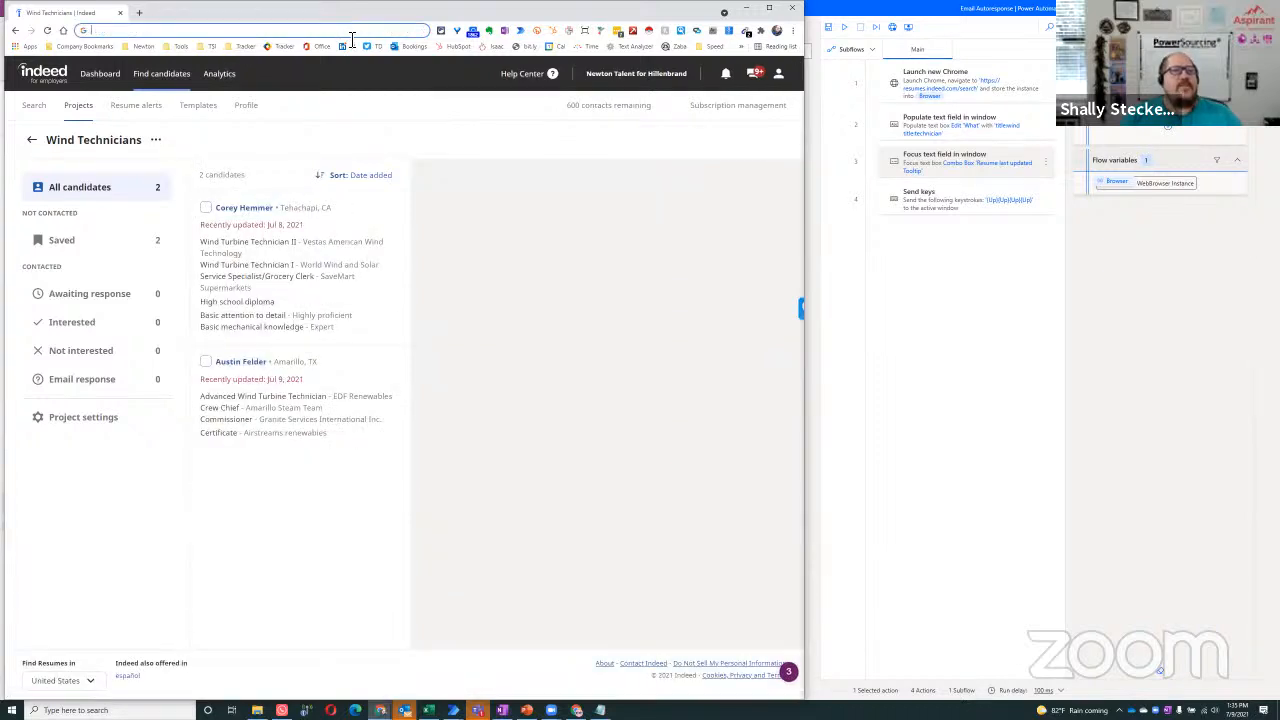
pyautogui.click(955, 298)
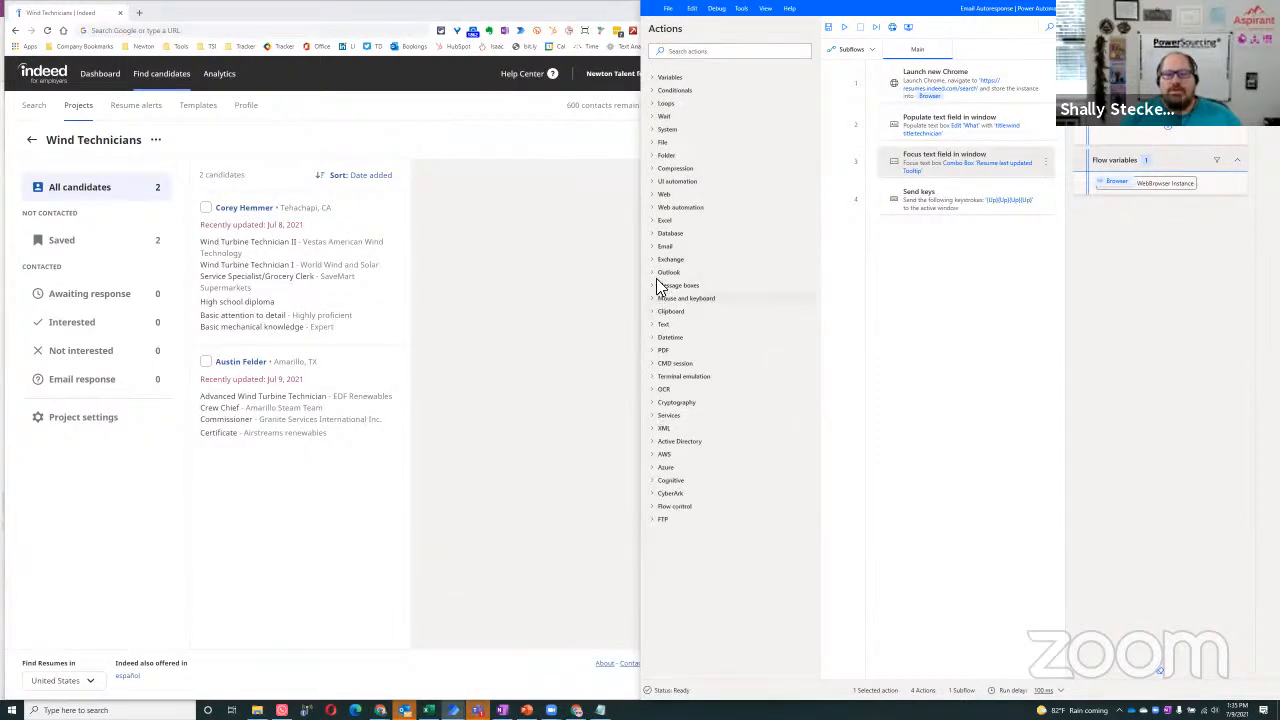
pyautogui.click(652, 208)
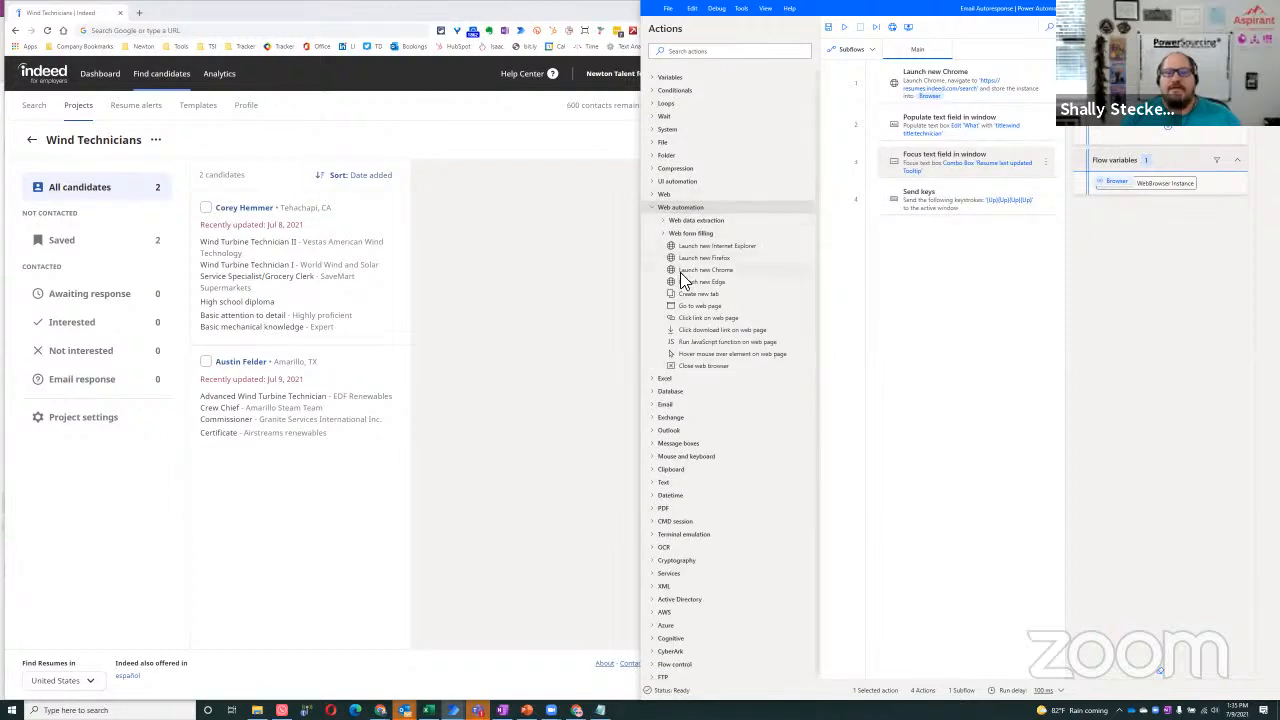
pyautogui.moveTo(682, 271); pyautogui.dragTo(985, 272)
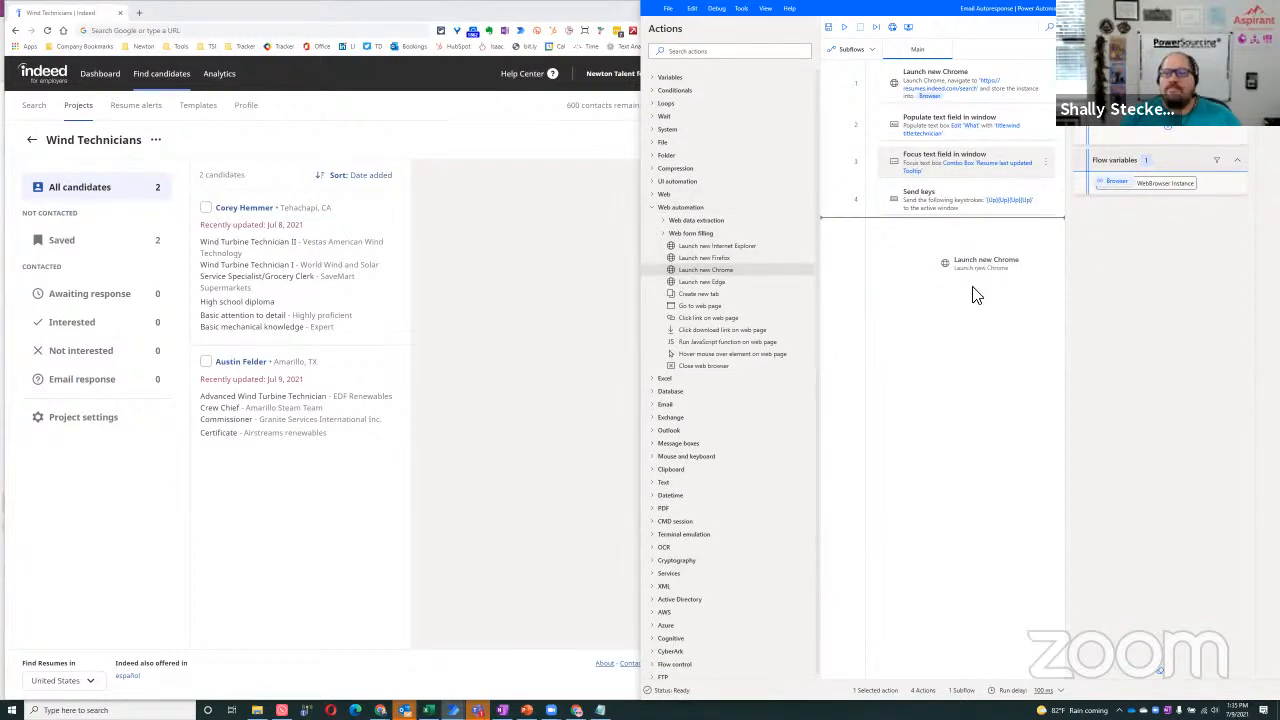
pyautogui.moveTo(890, 376); pyautogui.dragTo(875, 372)
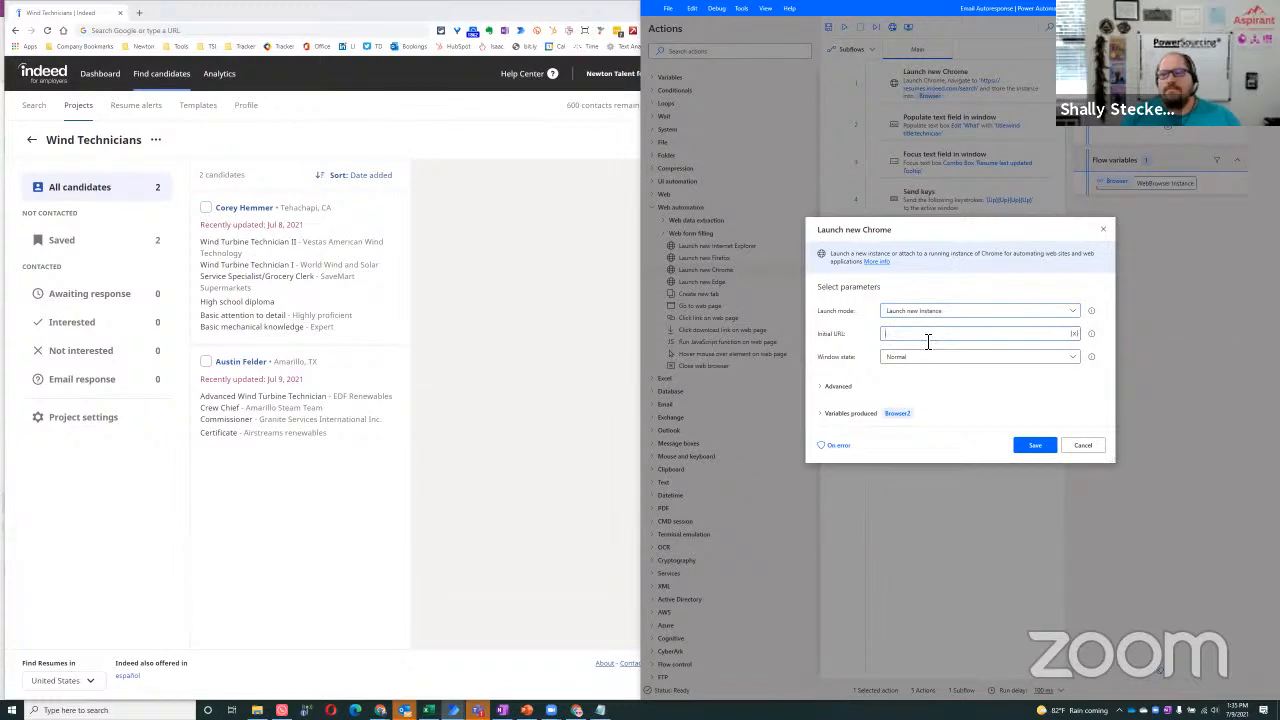
pyautogui.write('https://resumes.indeed.com/hemp/projects/206c401d-0f76-4556-a03f-6003526b6b0')
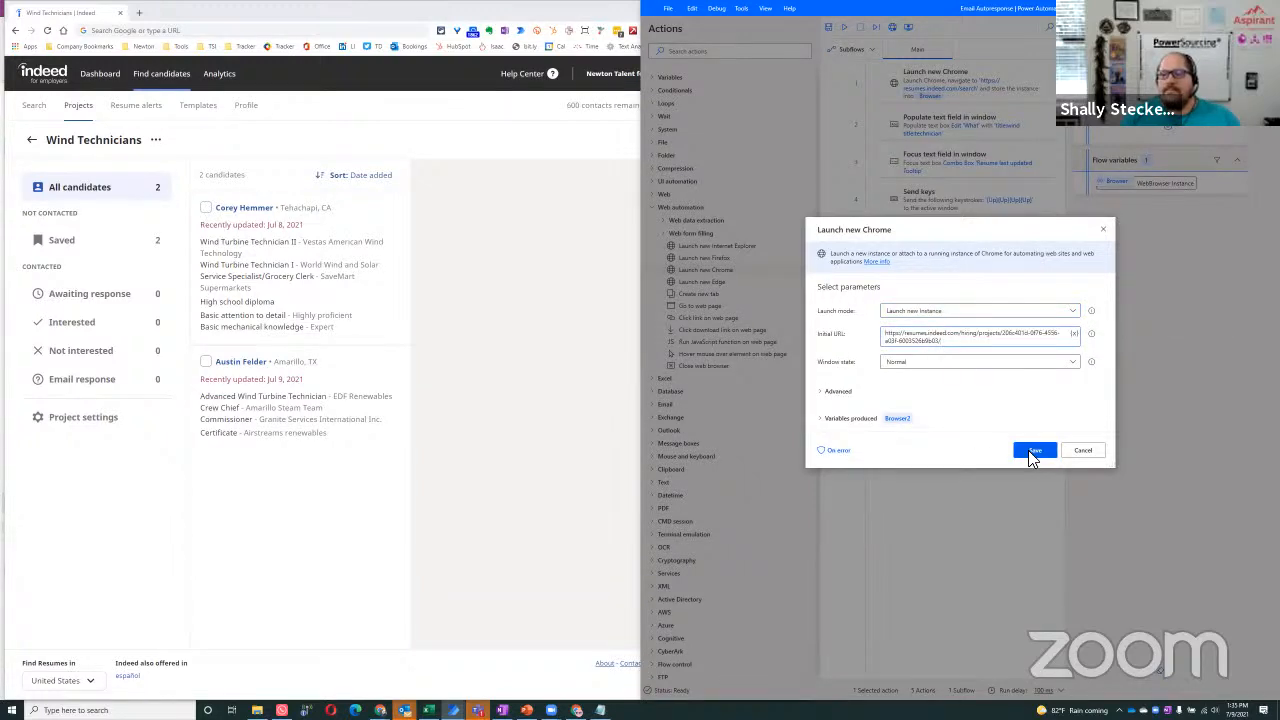
pyautogui.click(1028, 450)
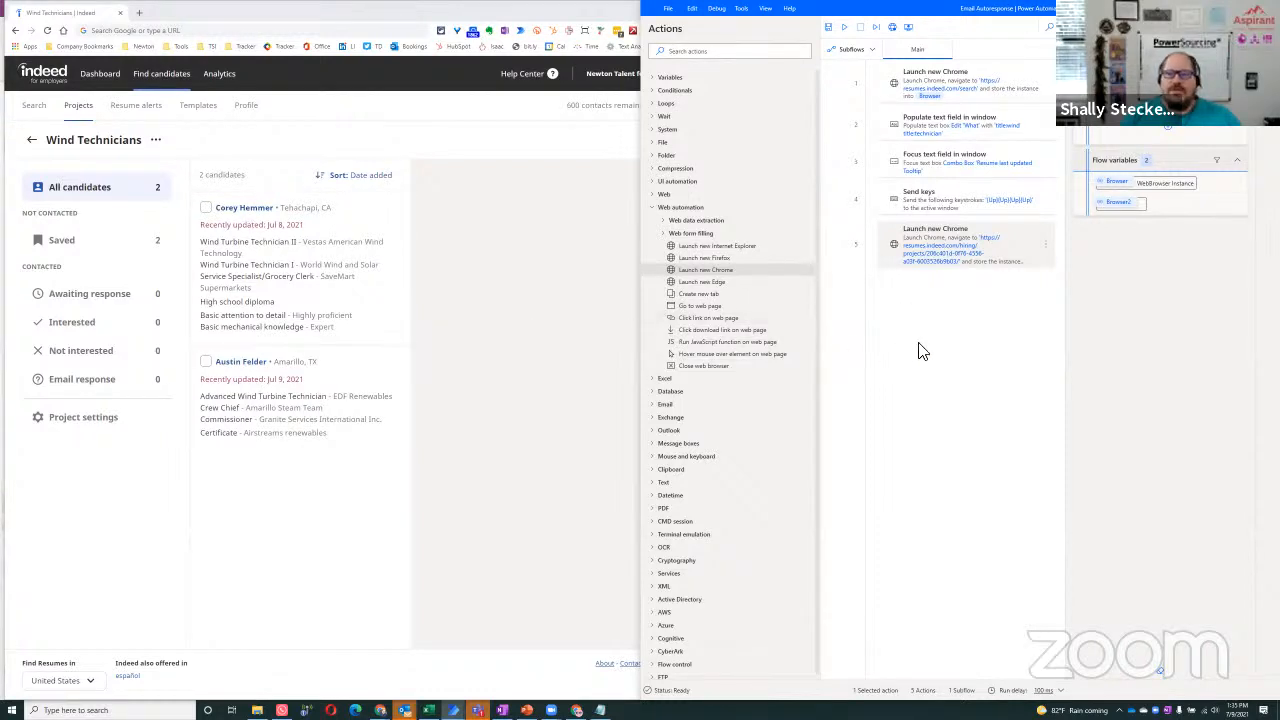
# Add Extract data from web page as step 6 on %Browser2%, with output variable Candidates.
pyautogui.click(664, 221)
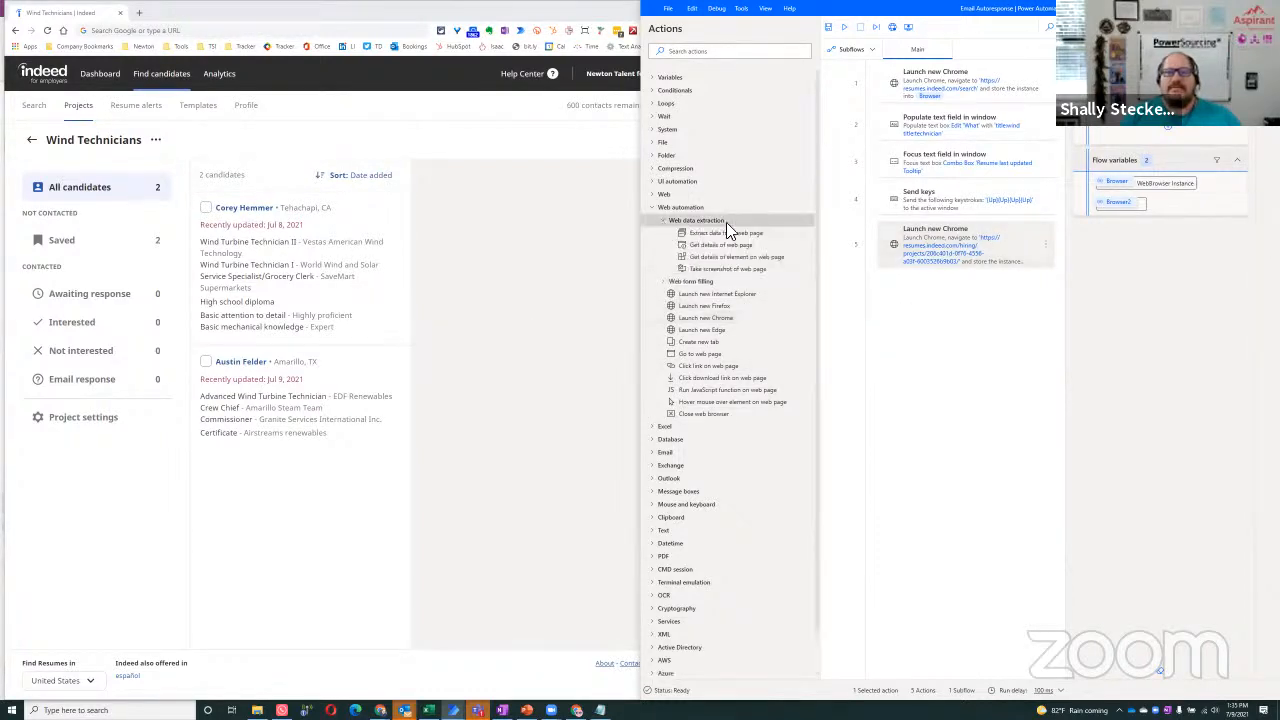
pyautogui.moveTo(738, 236); pyautogui.dragTo(978, 326)
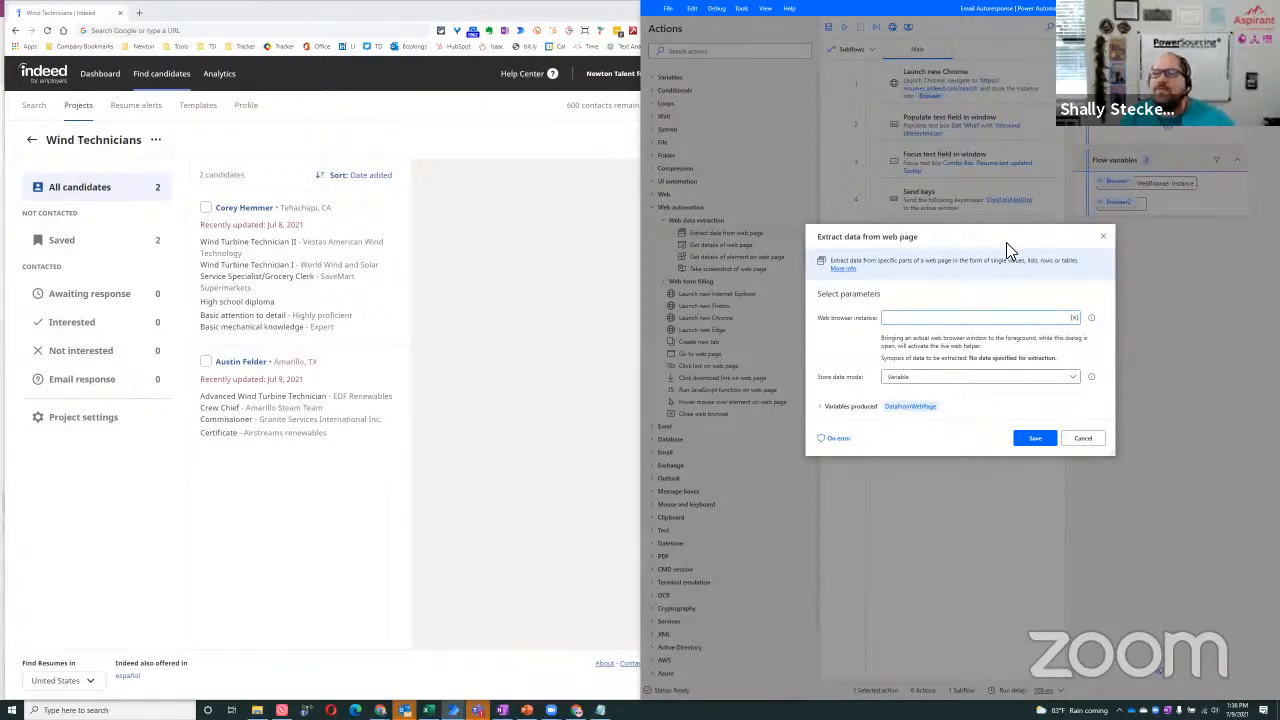
pyautogui.moveTo(1006, 242); pyautogui.dragTo(1005, 319)
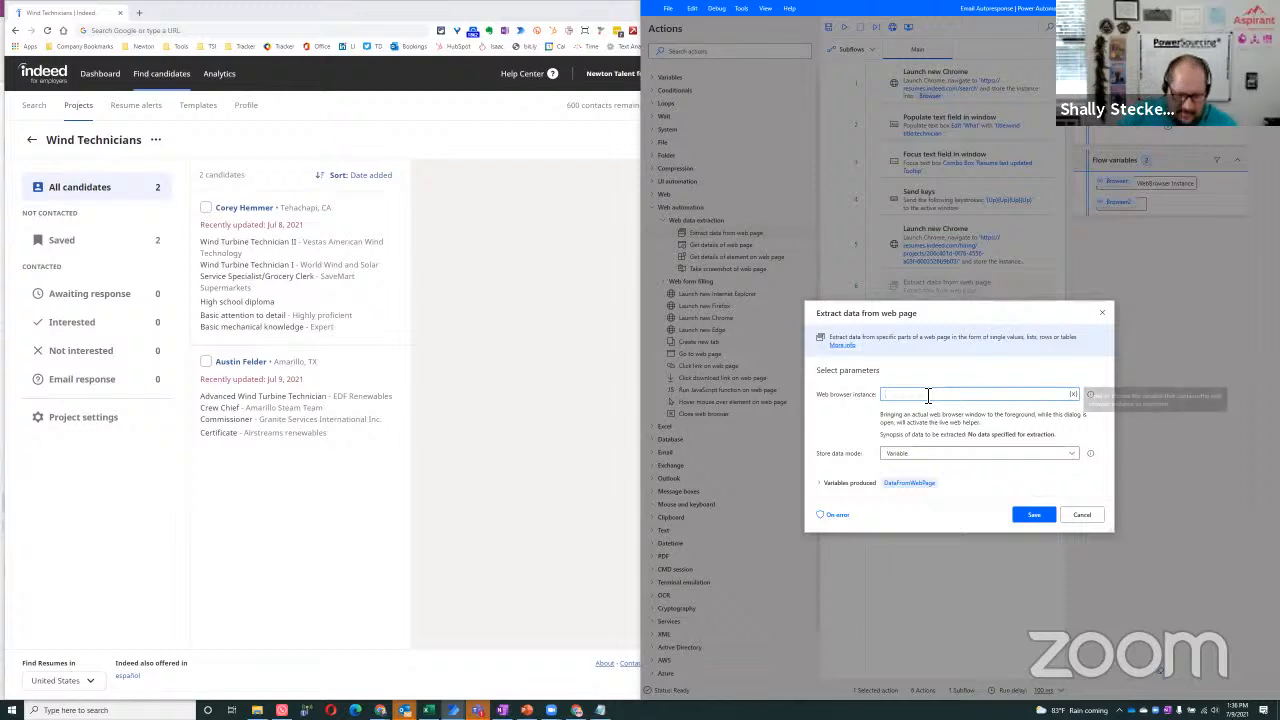
pyautogui.click(1077, 396)
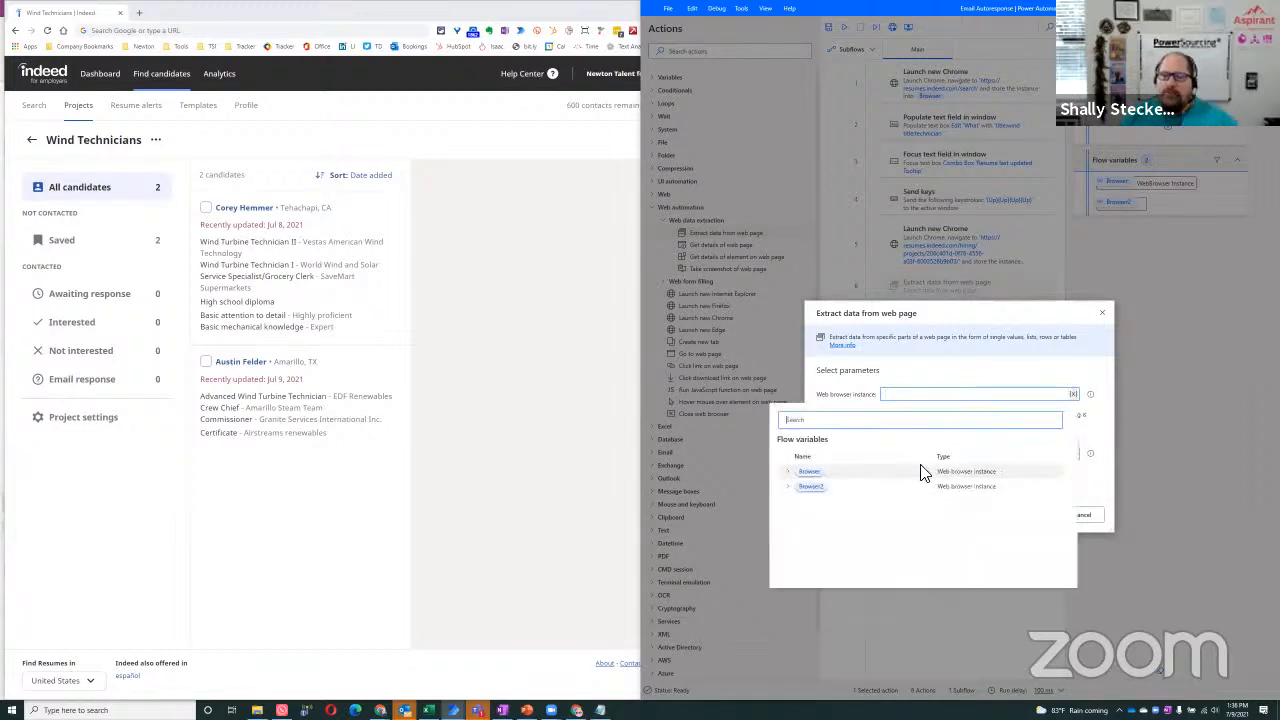
pyautogui.click(801, 488)
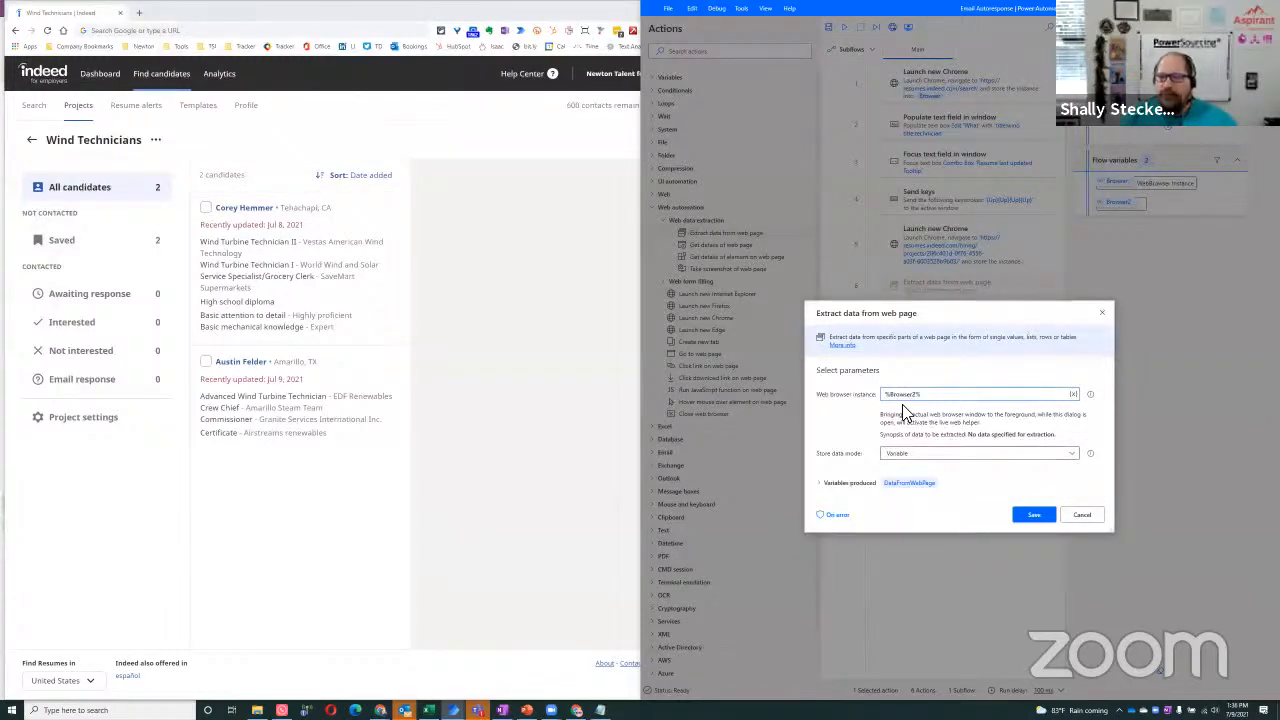
pyautogui.click(909, 483)
pyautogui.click(907, 502)
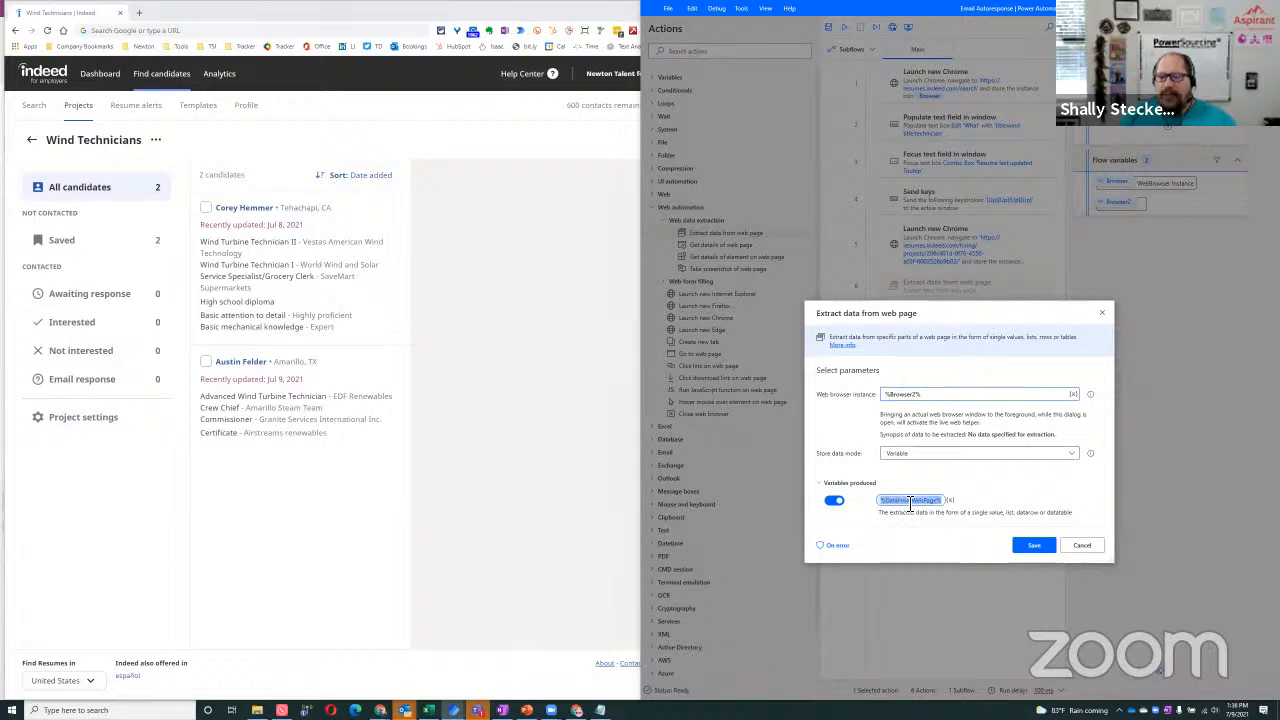
pyautogui.press('Home')
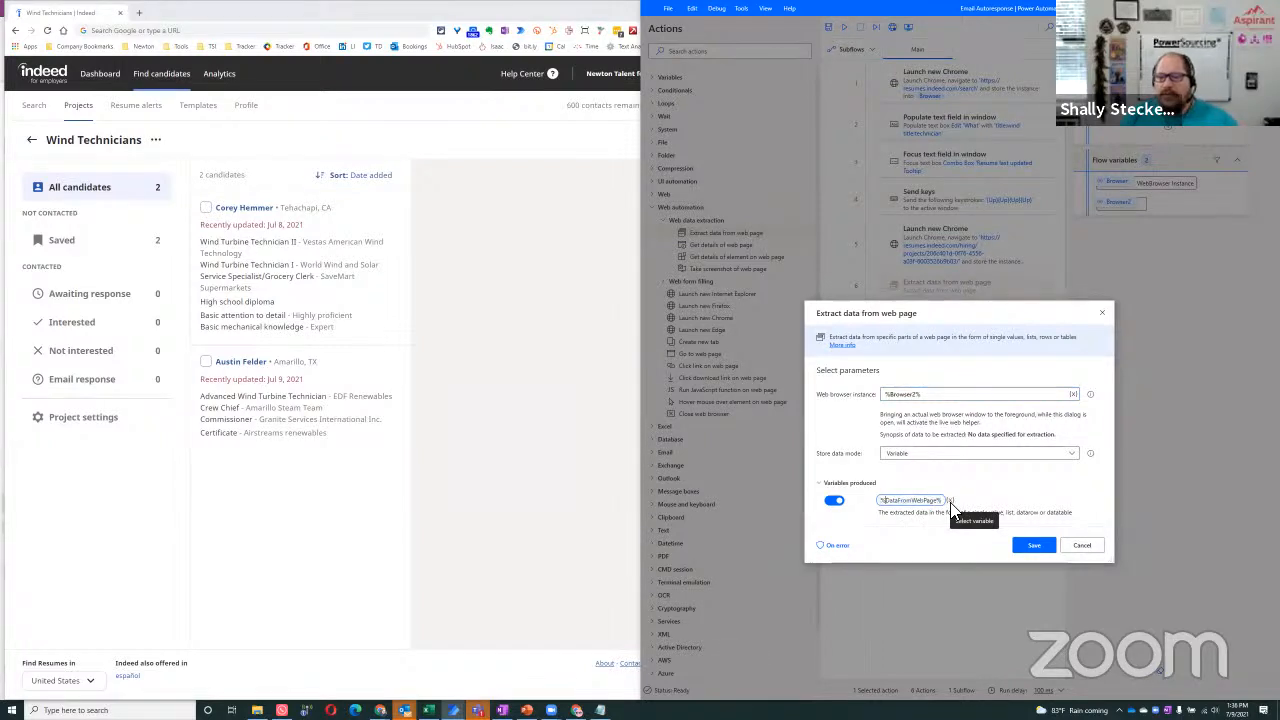
pyautogui.hotkey('shift', 'End')
pyautogui.write('%Can')
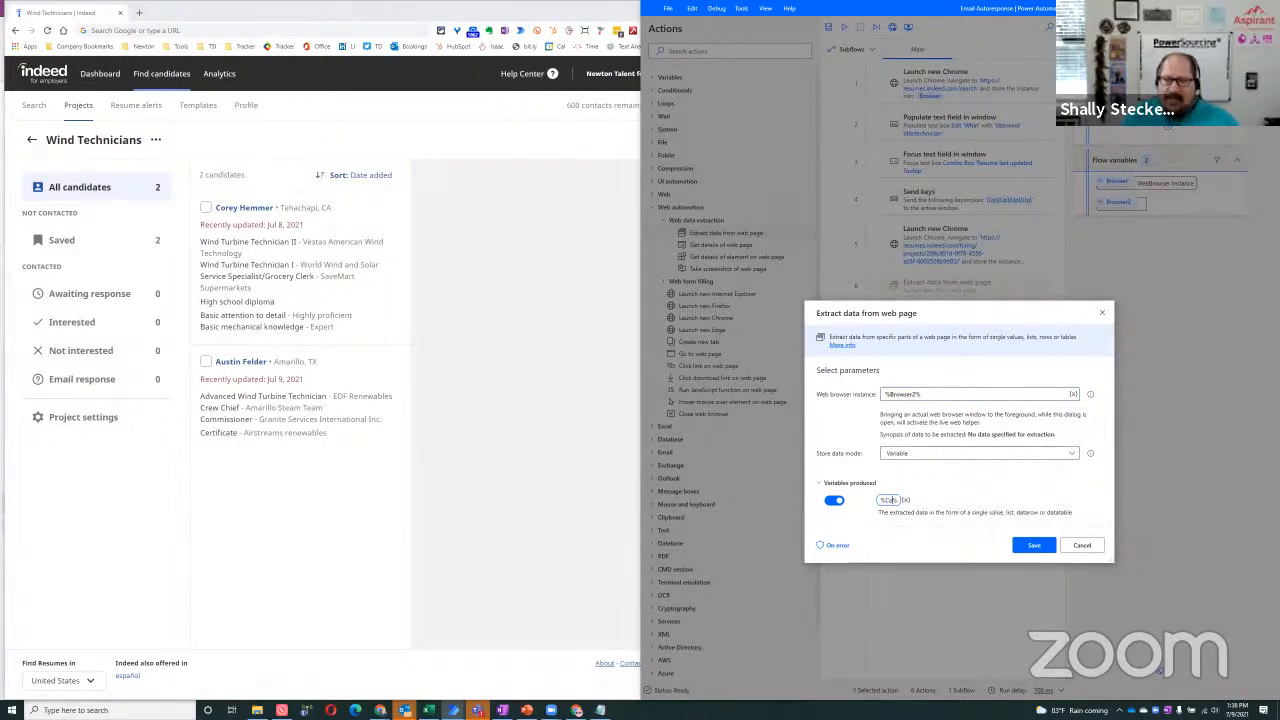
pyautogui.write('didates%')
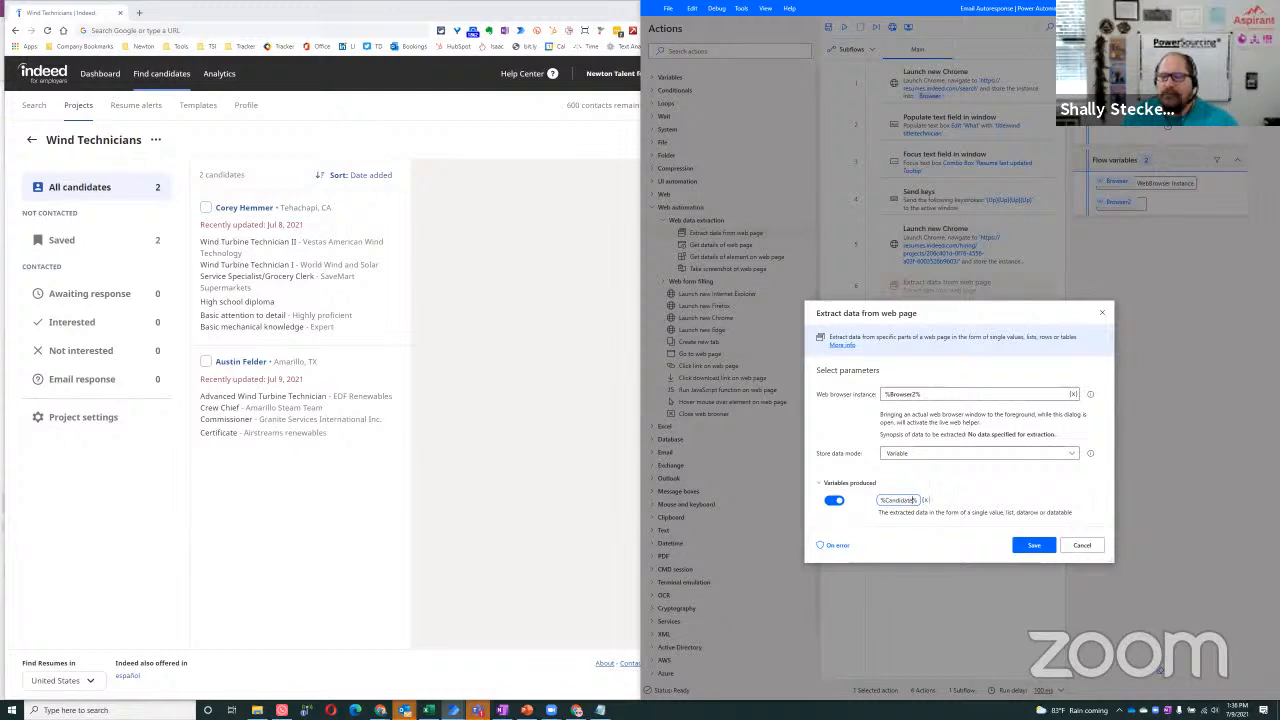
pyautogui.click(1034, 545)
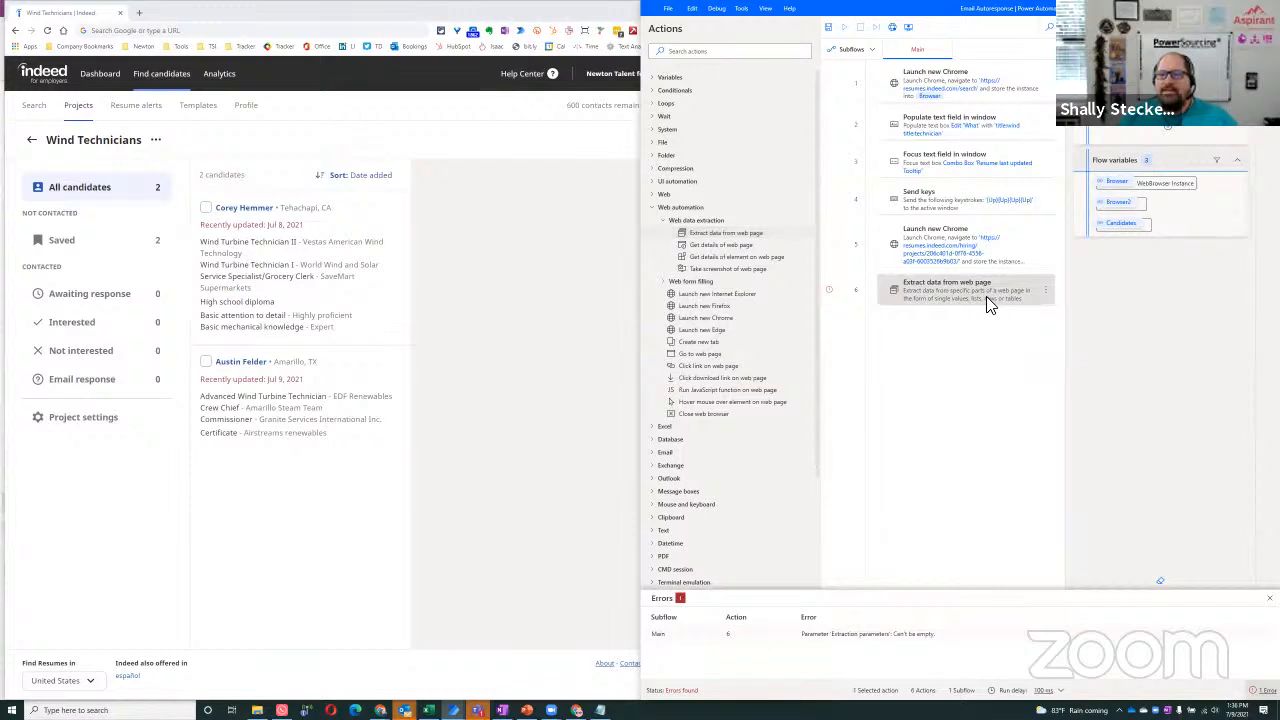
# Reopen the extraction step and try extraction targets on the first candidate's name and card.
pyautogui.doubleClick(986, 296)
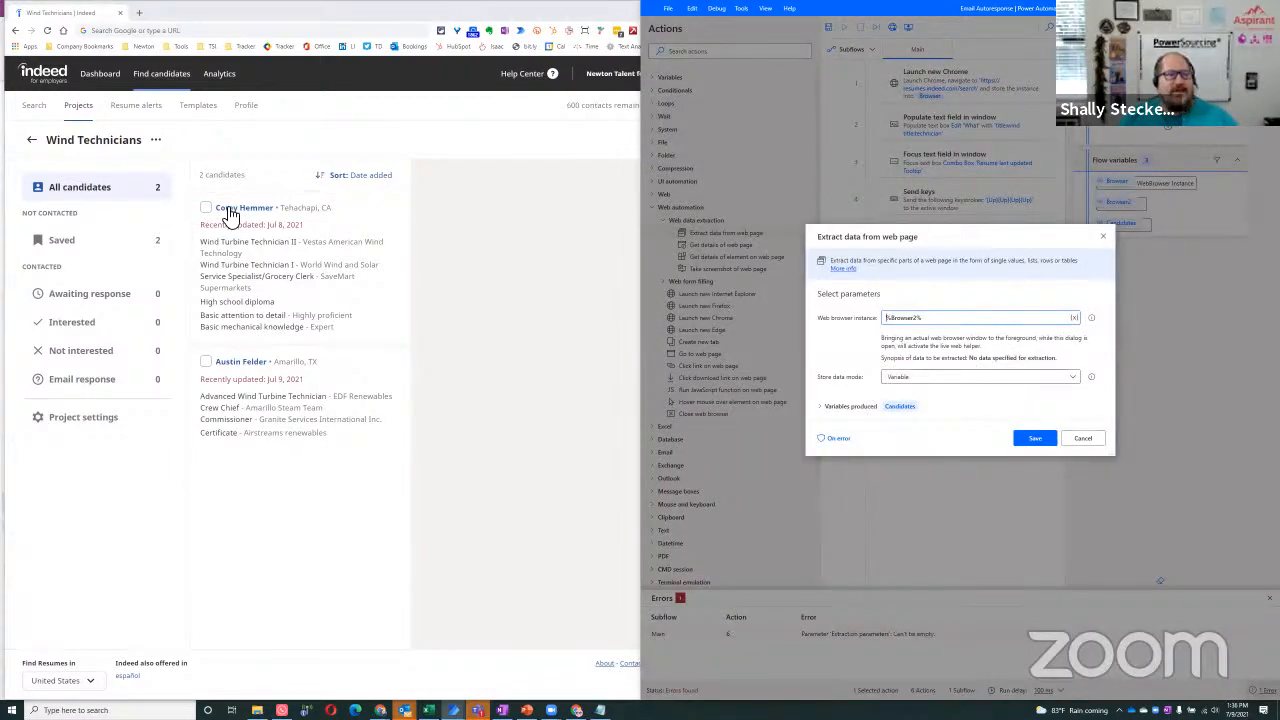
pyautogui.click(322, 535)
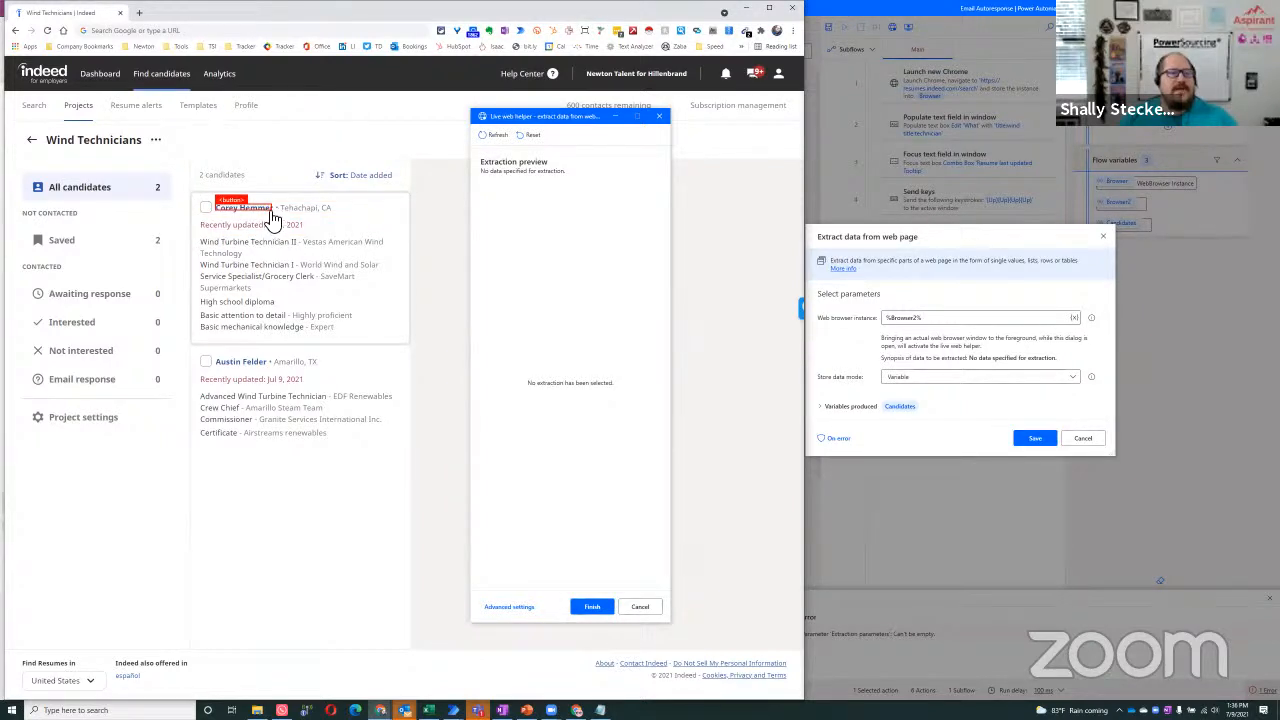
pyautogui.rightClick(271, 218)
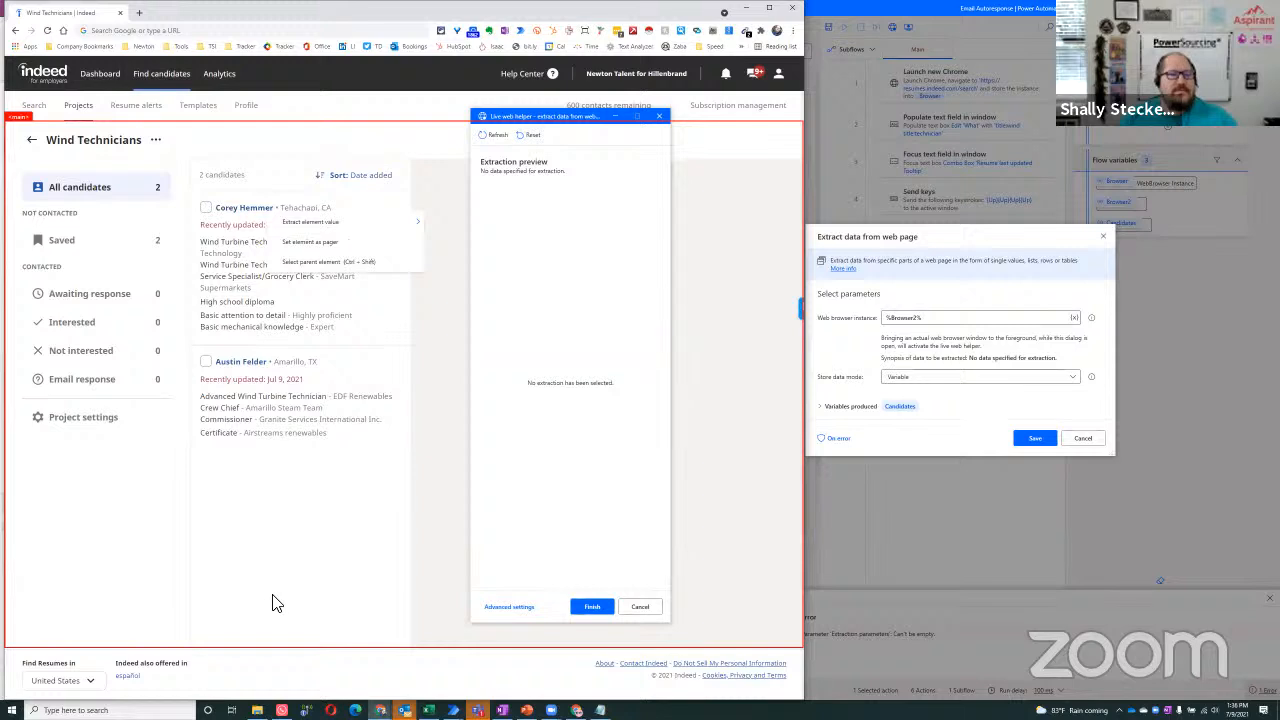
pyautogui.moveTo(298, 236)
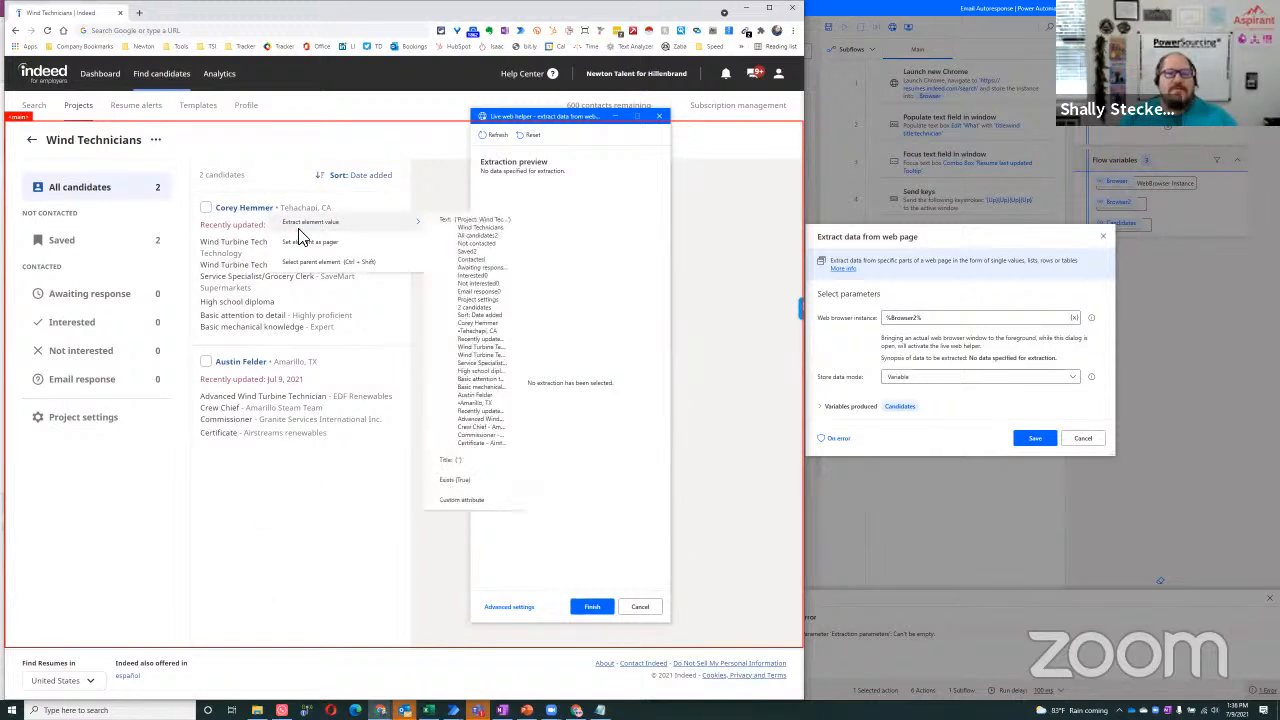
pyautogui.press('Escape')
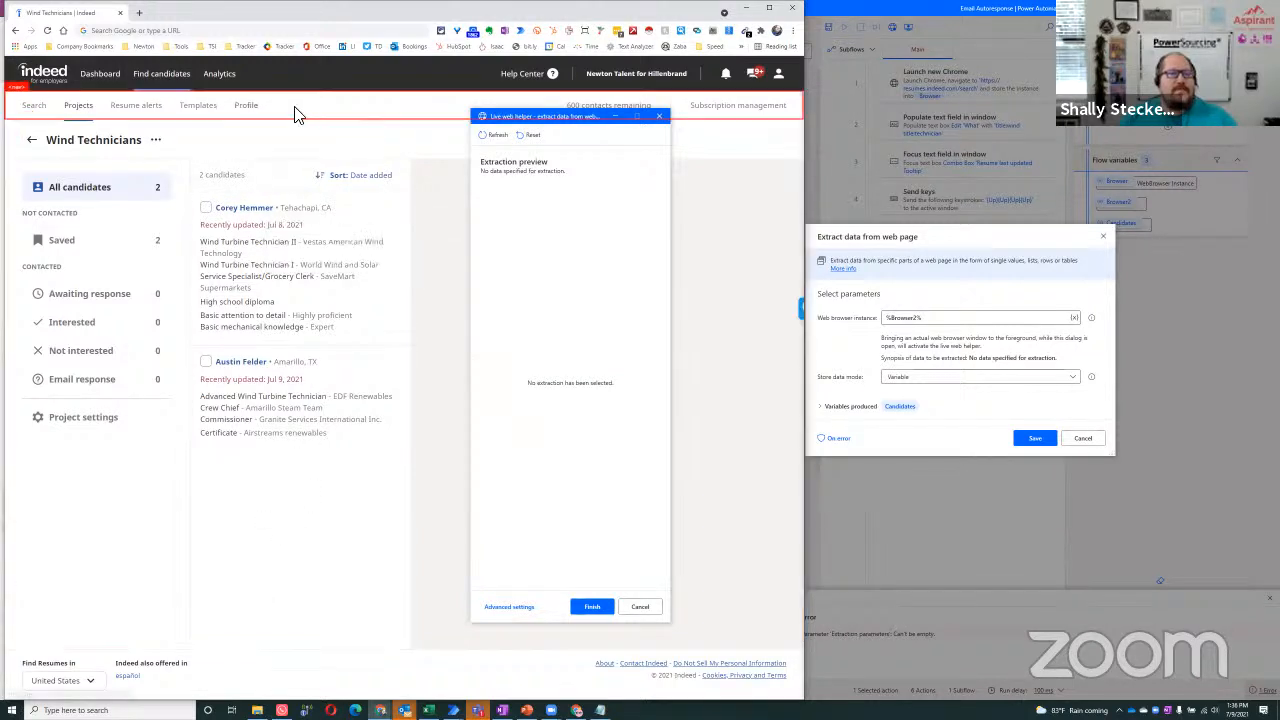
pyautogui.rightClick(268, 213)
pyautogui.click(322, 261)
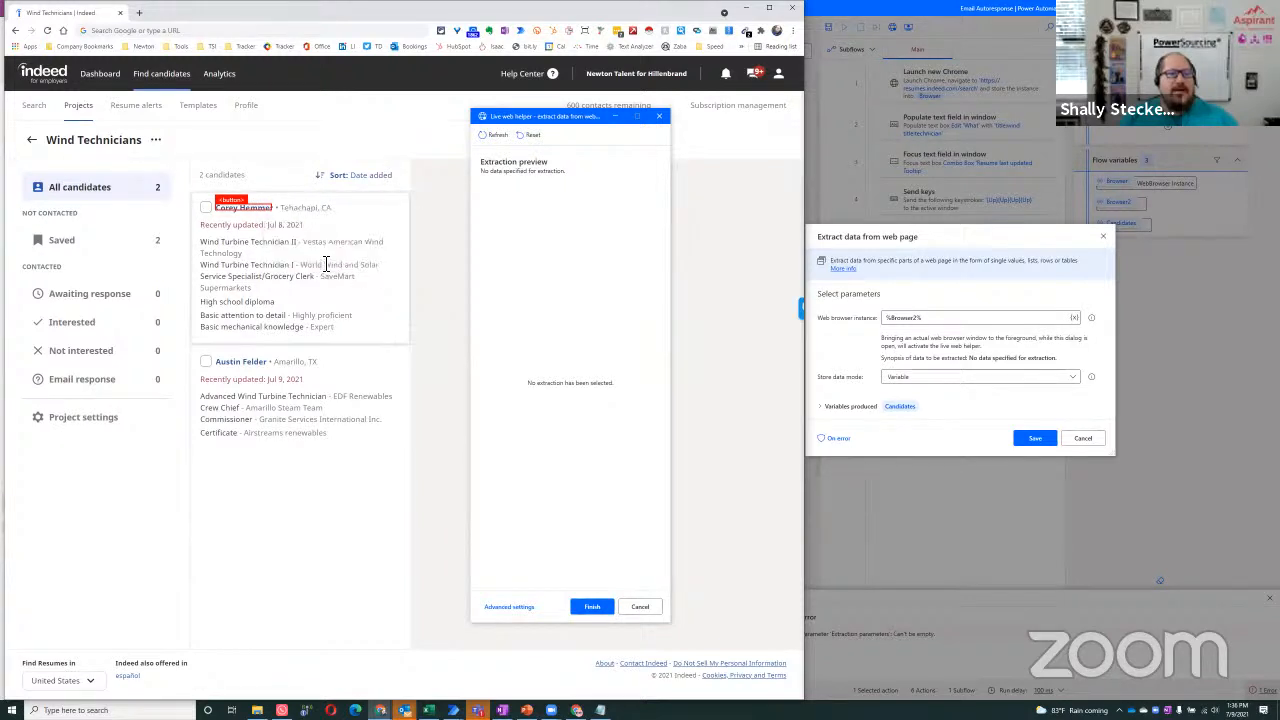
pyautogui.rightClick(262, 215)
pyautogui.click(291, 259)
# Retry extraction options on the candidate name's enclosing element, then close the live web helper.
pyautogui.rightClick(263, 218)
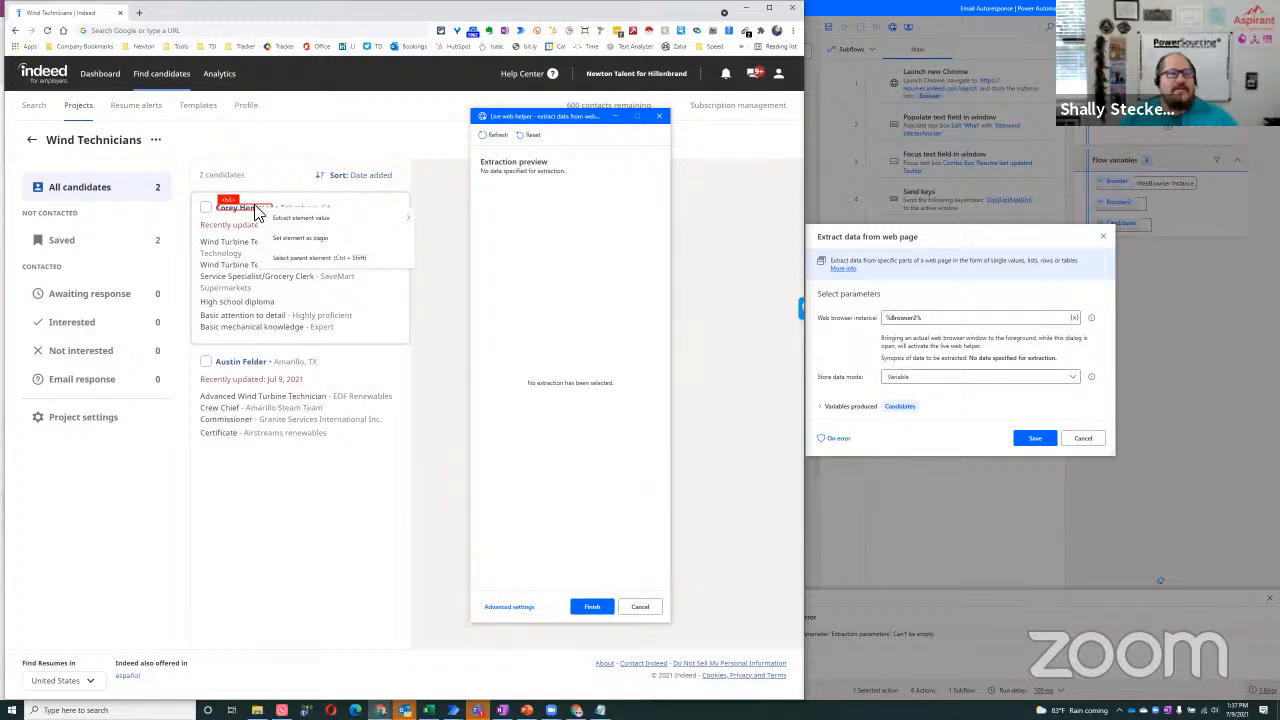
pyautogui.moveTo(291, 222)
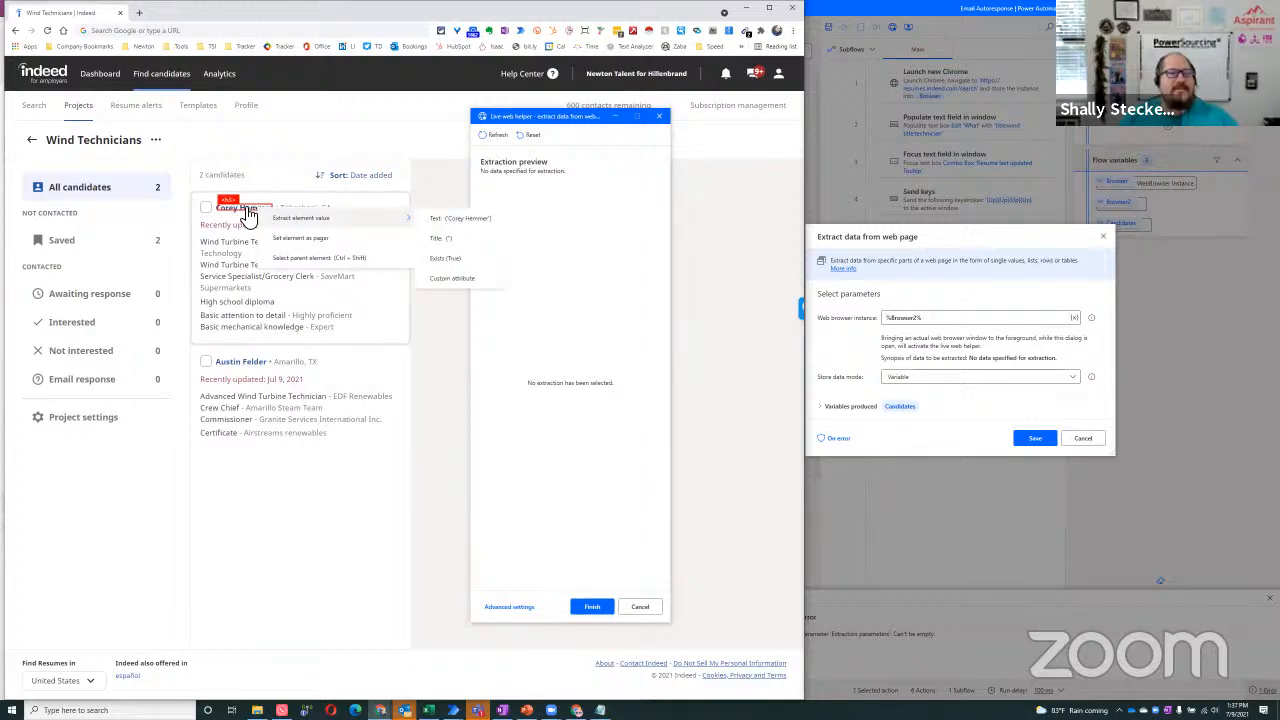
pyautogui.click(319, 258)
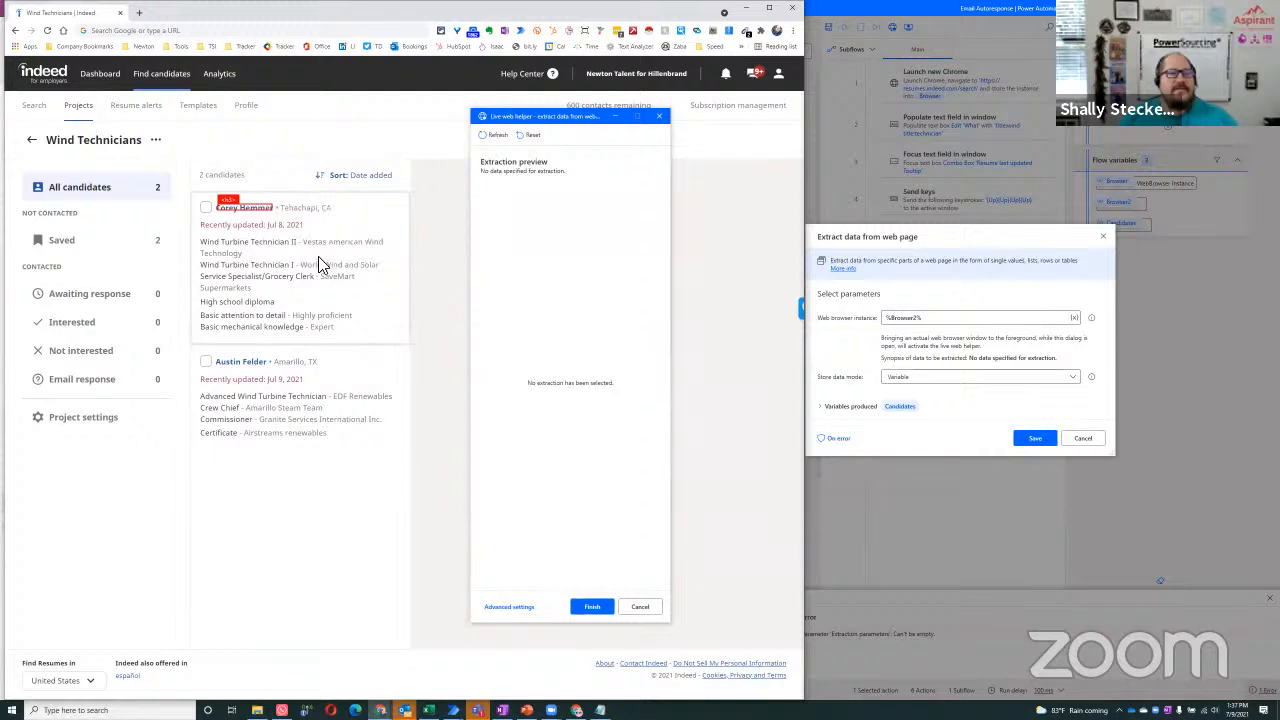
pyautogui.rightClick(275, 217)
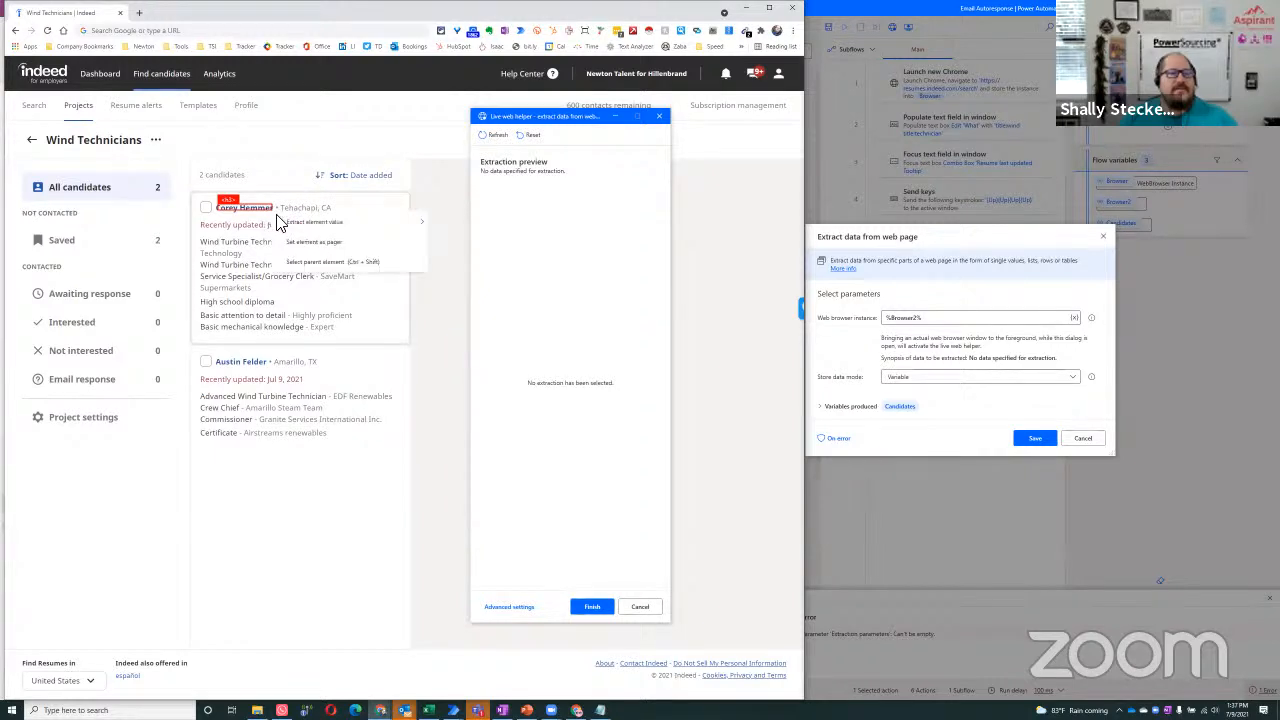
pyautogui.click(312, 260)
pyautogui.click(271, 220)
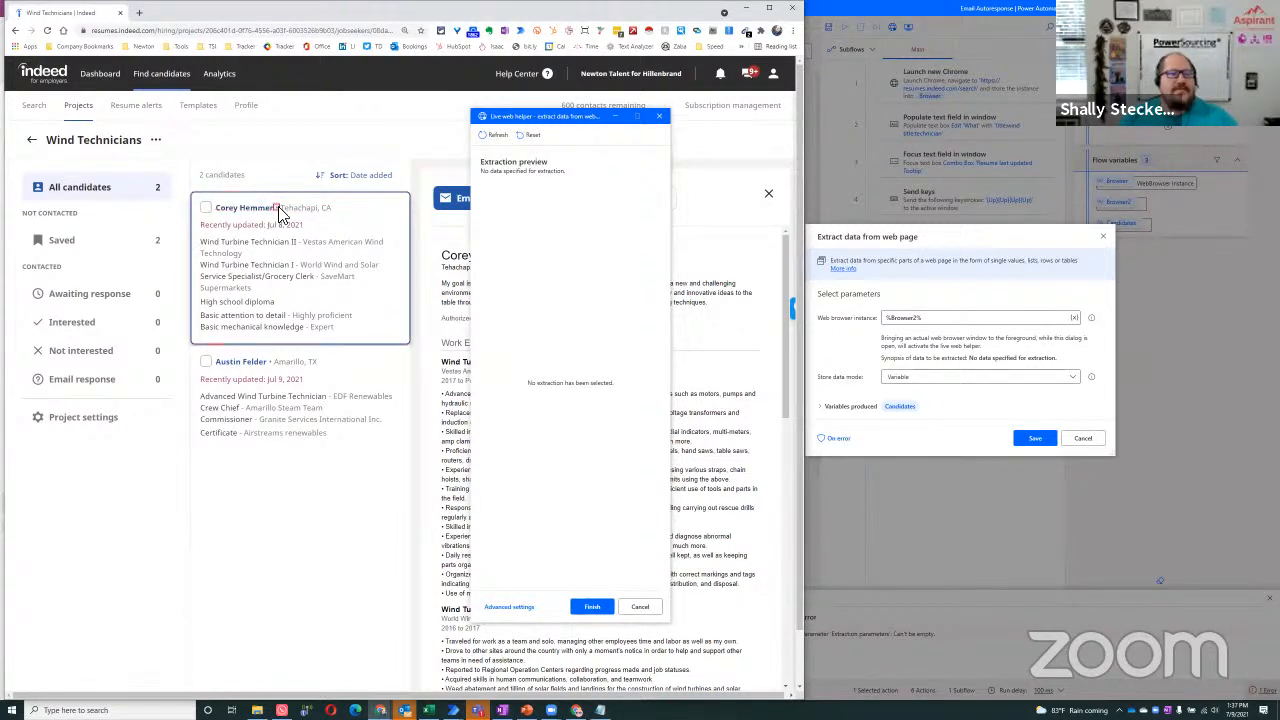
pyautogui.rightClick(278, 216)
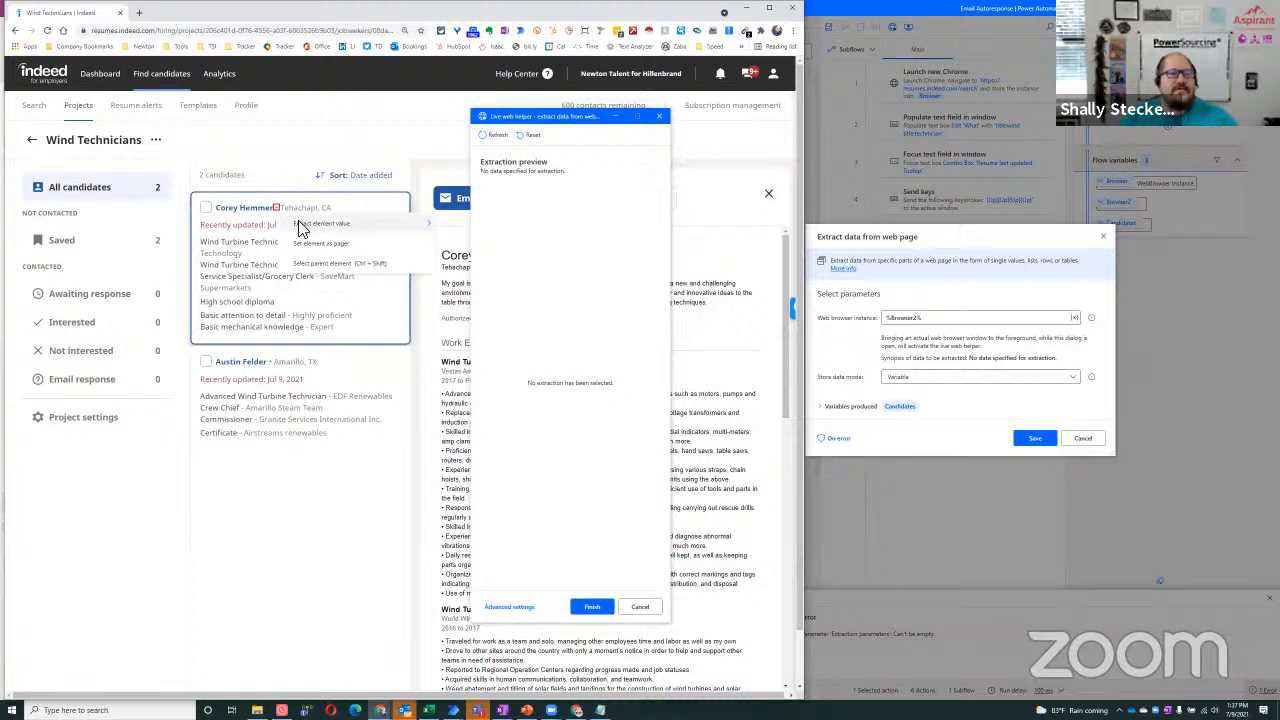
pyautogui.moveTo(300, 226)
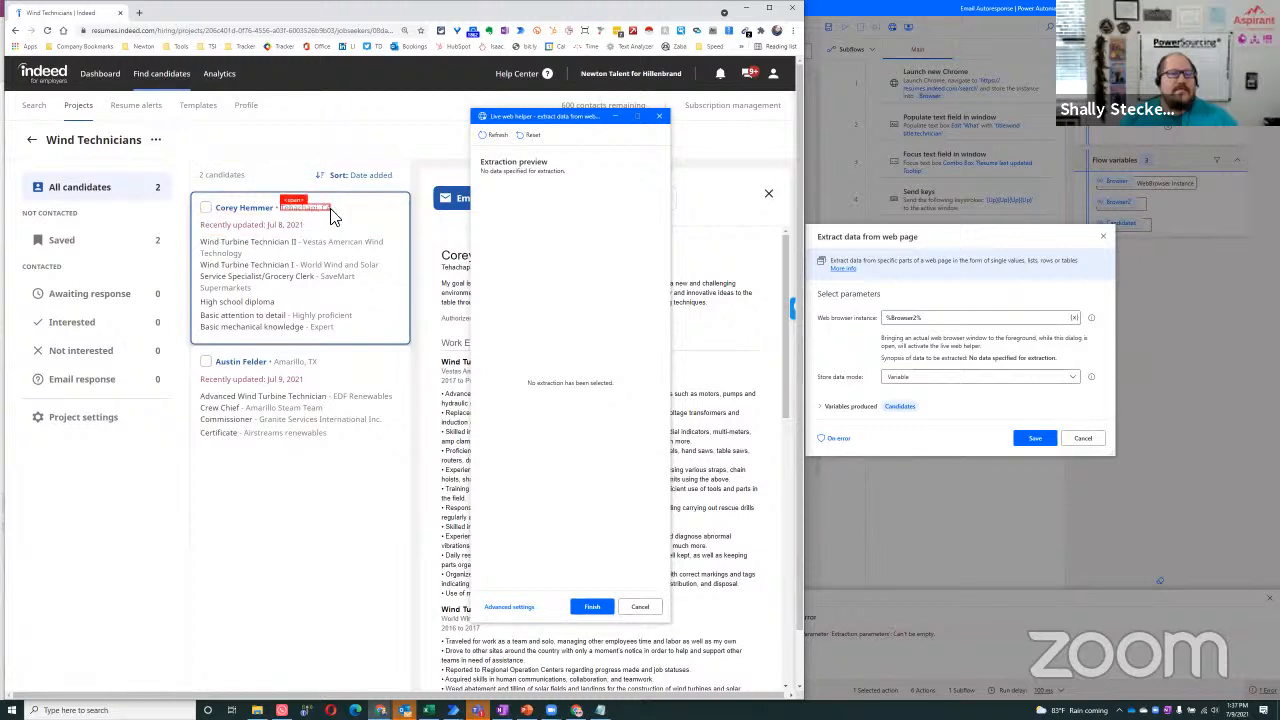
pyautogui.rightClick(335, 217)
pyautogui.moveTo(440, 220)
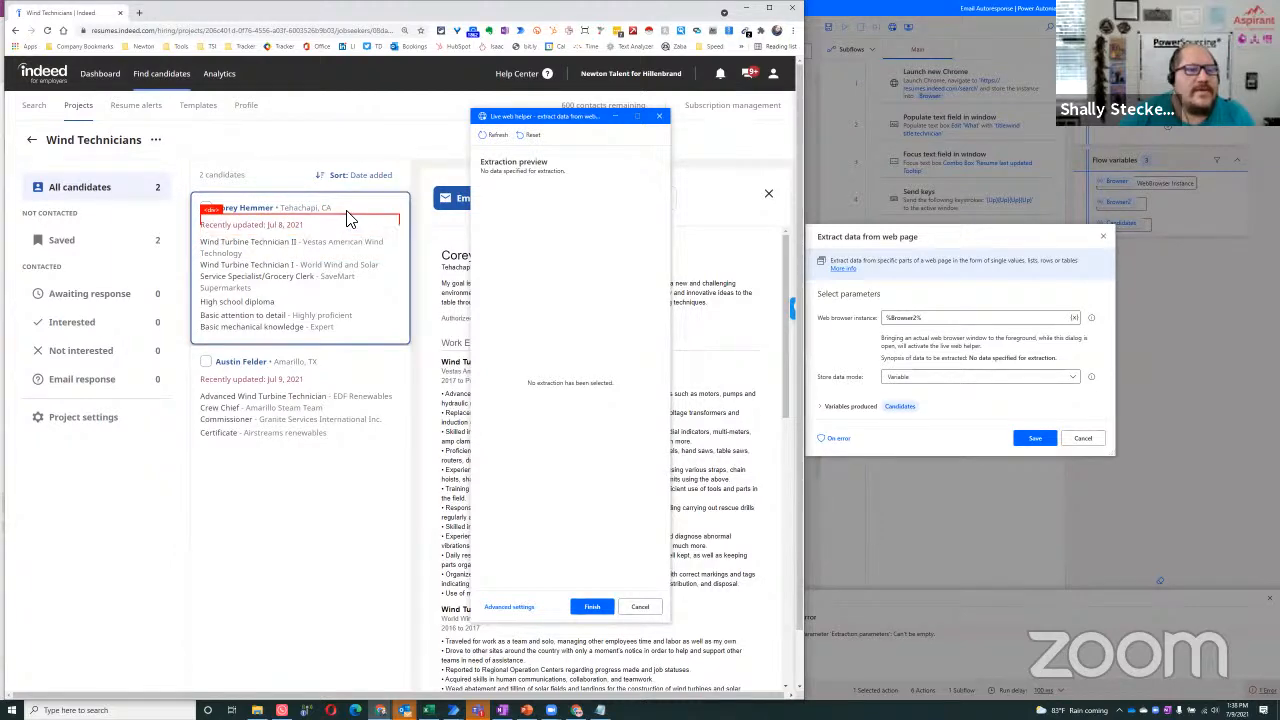
pyautogui.click(659, 116)
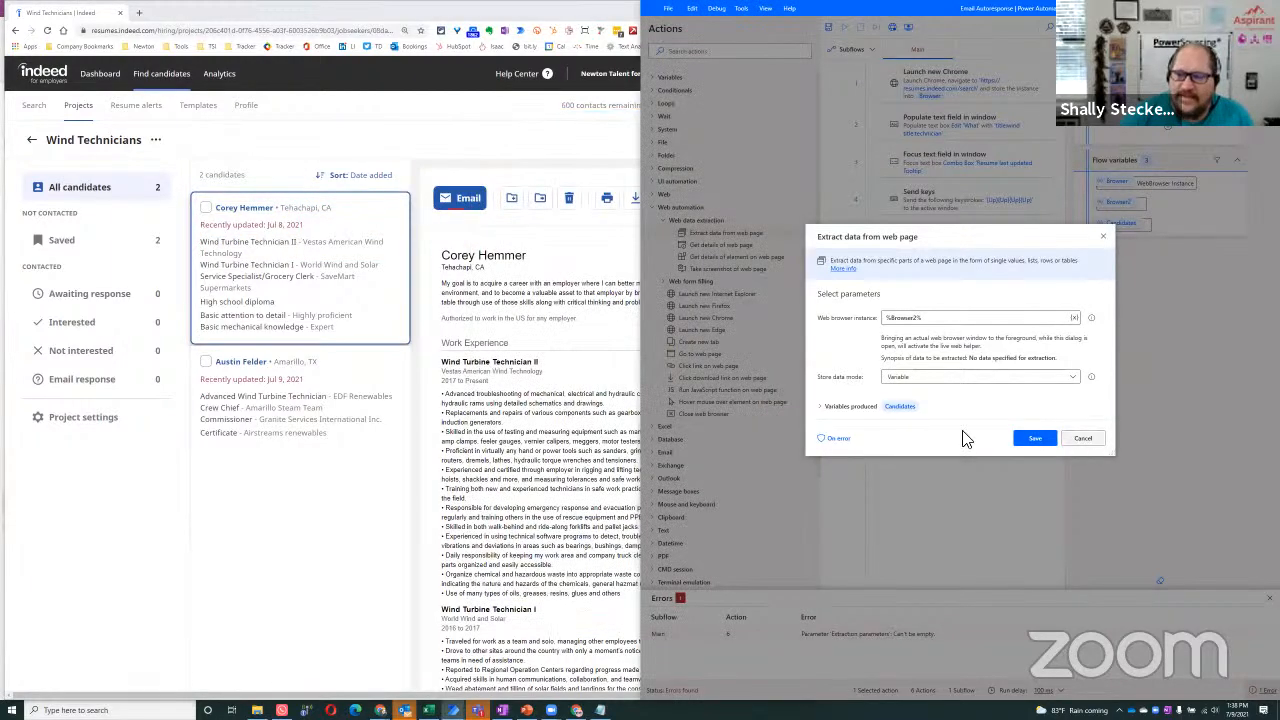
# Save the extract data step and copy the Indeed candidate page's URL in Chrome.
pyautogui.press('Return')
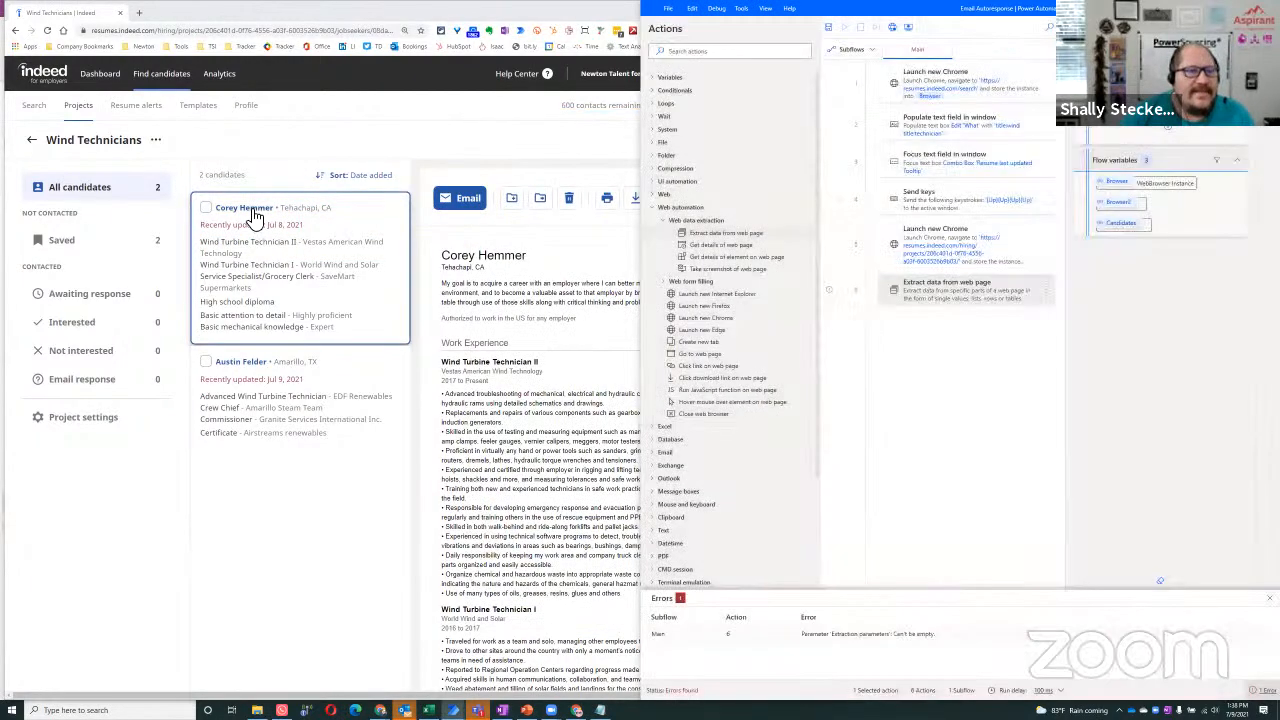
pyautogui.click(290, 280)
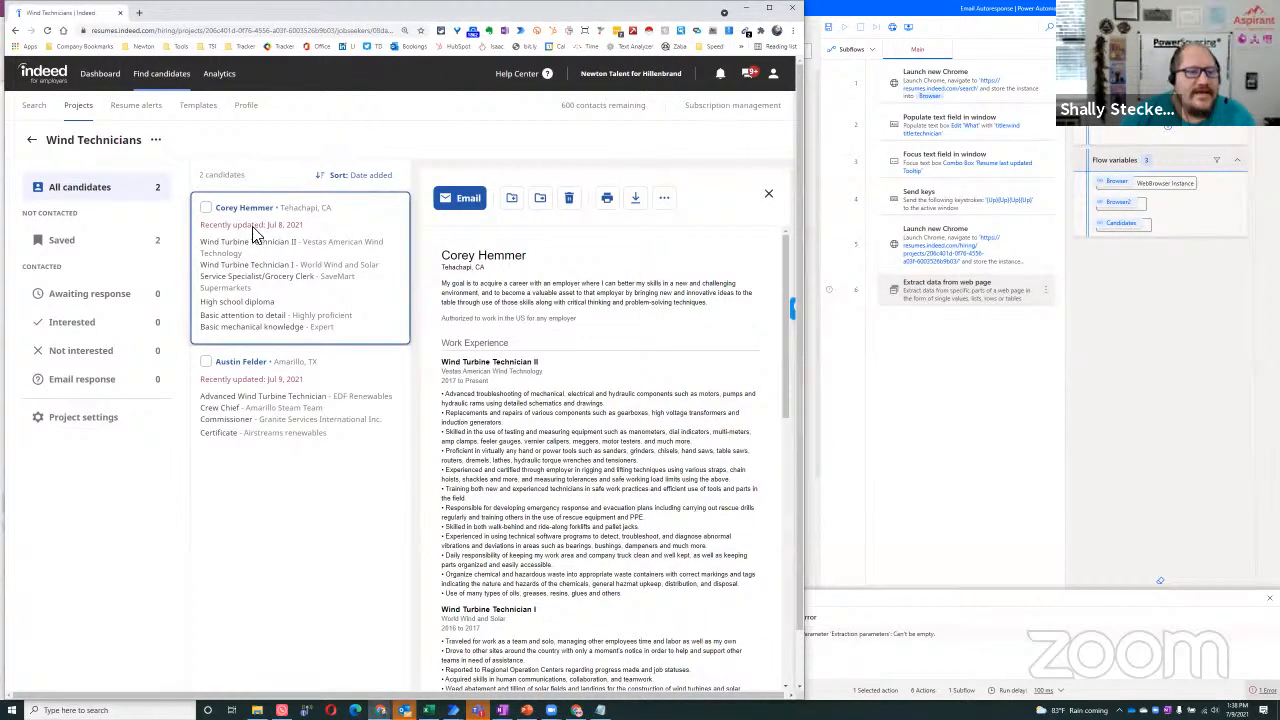
pyautogui.click(160, 31)
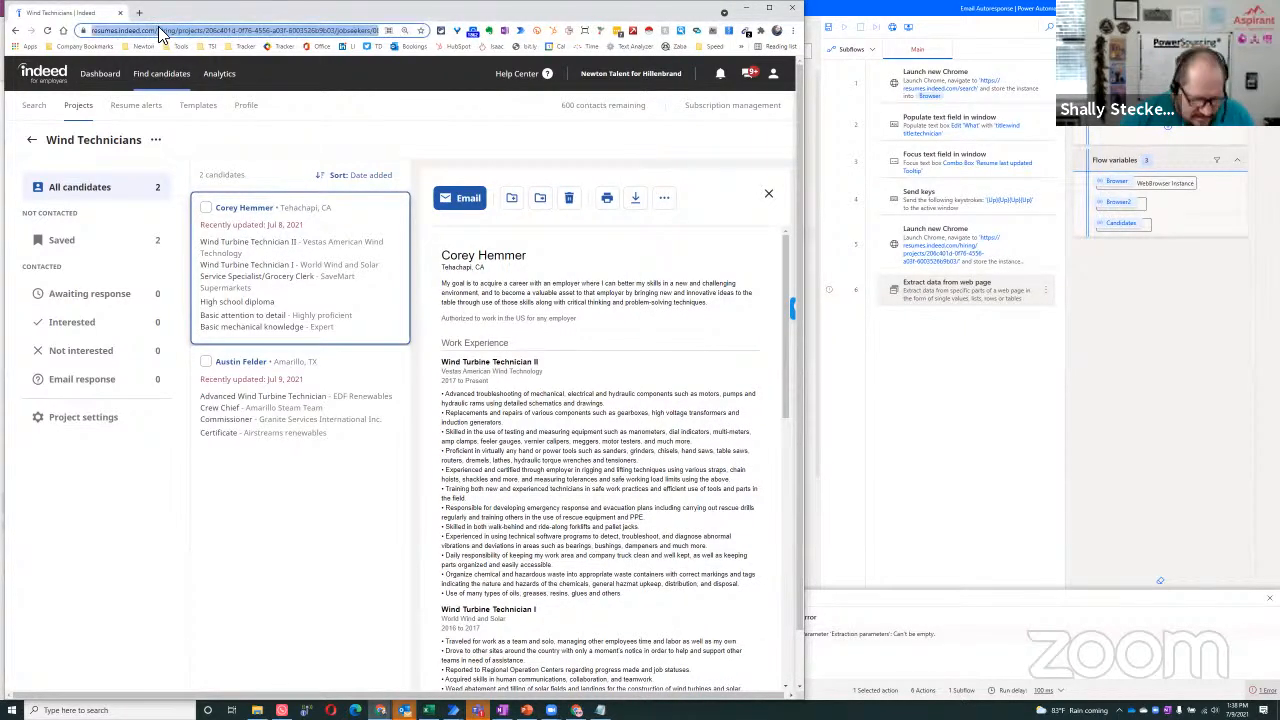
# Load the copied Wind Technicians candidate page URL in a new Chrome tab.
pyautogui.click(139, 12)
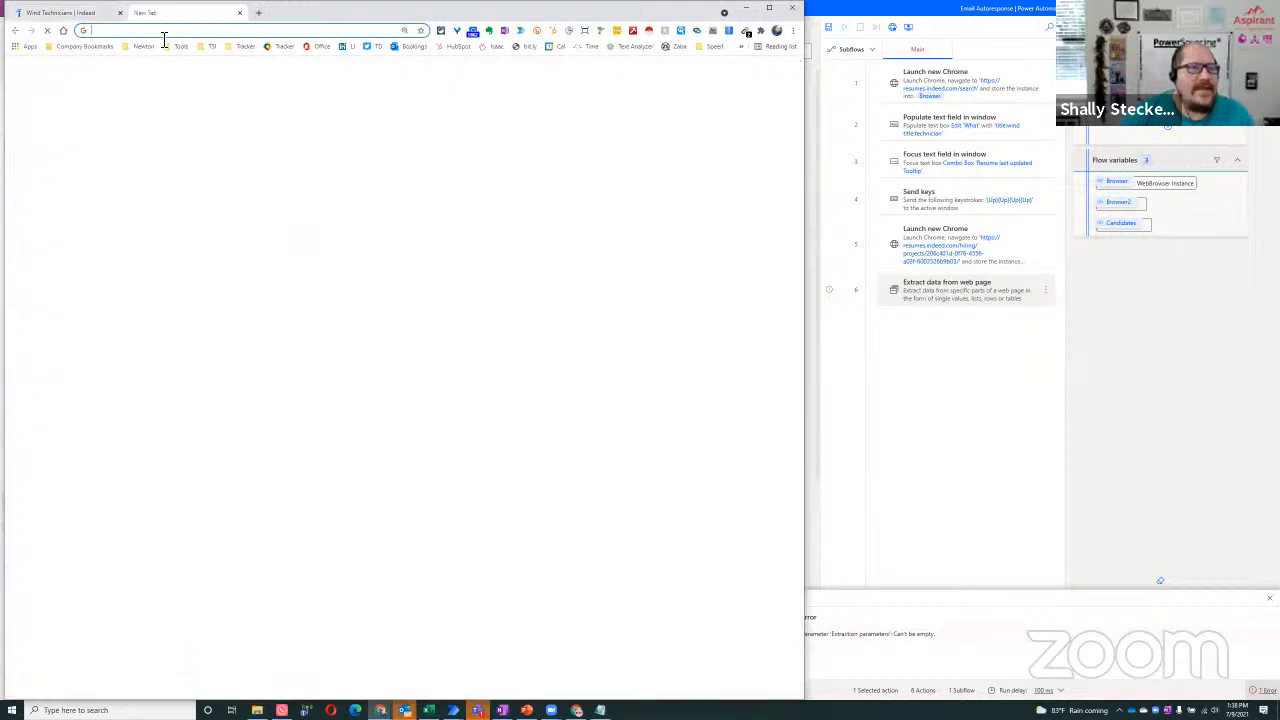
pyautogui.write('https://resumes.indeed.com/hiring/projects/206c401d-0f76-4556-a03f-6003526b9b03/jobseekers/06dac29cb7c352ca')
pyautogui.press('Return')
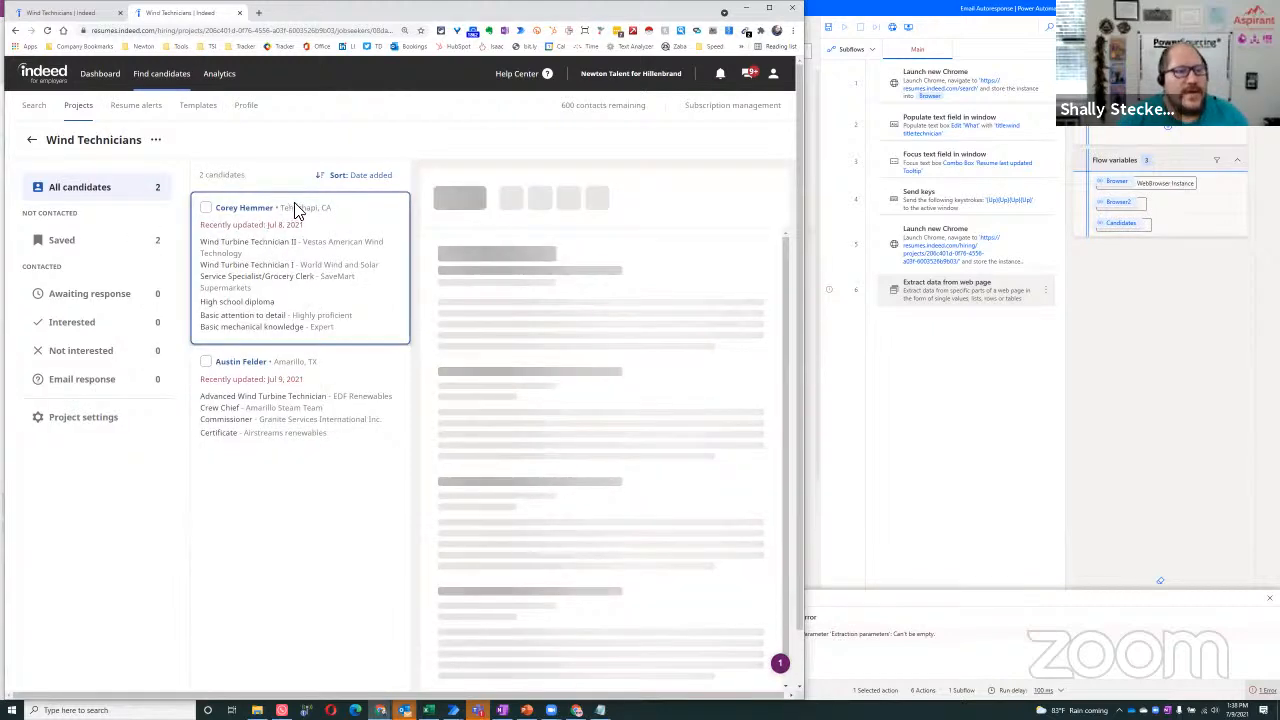
pyautogui.rightClick(298, 213)
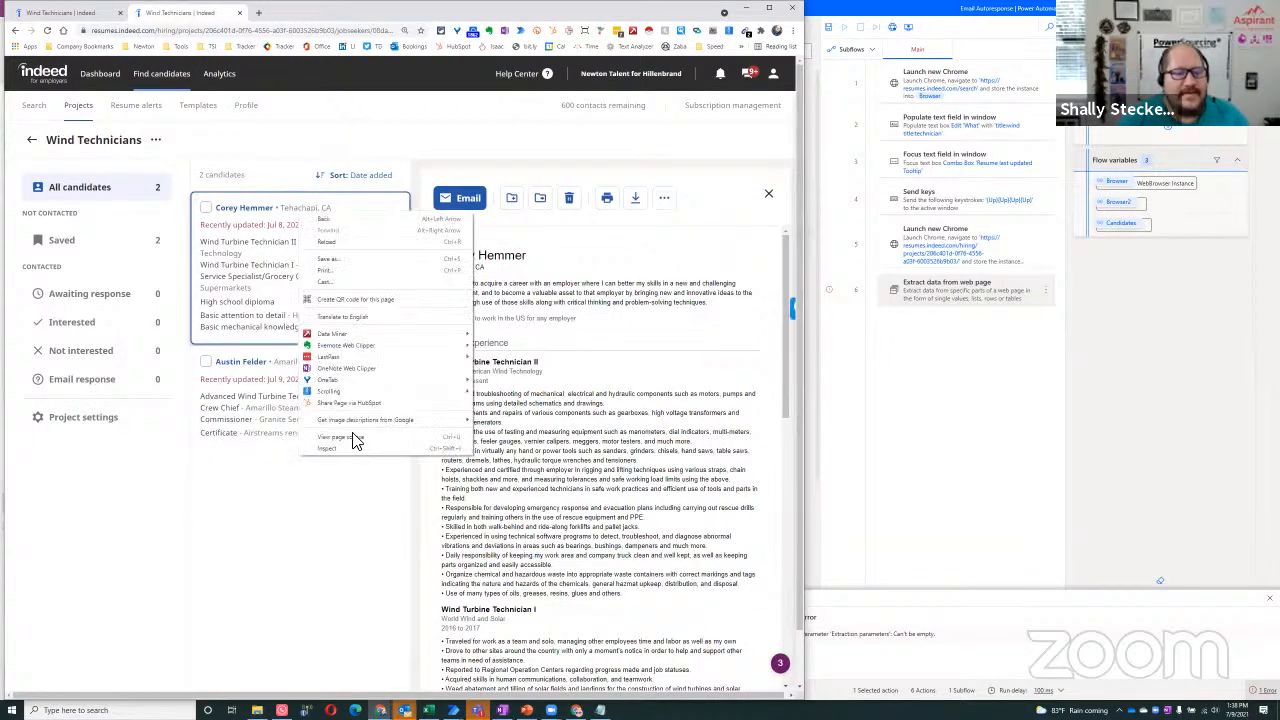
# Expand the h3 heading node in DevTools and select the first candidate's name button element.
pyautogui.press('Escape')
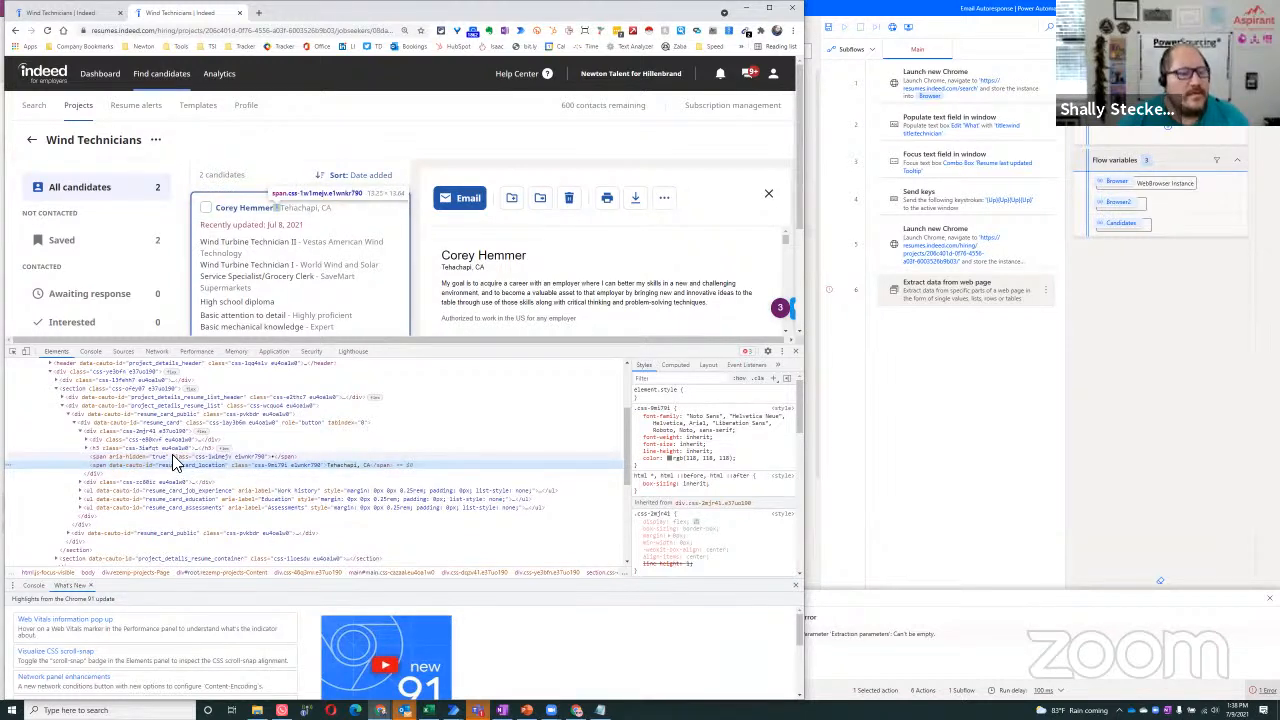
pyautogui.click(87, 448)
pyautogui.click(121, 458)
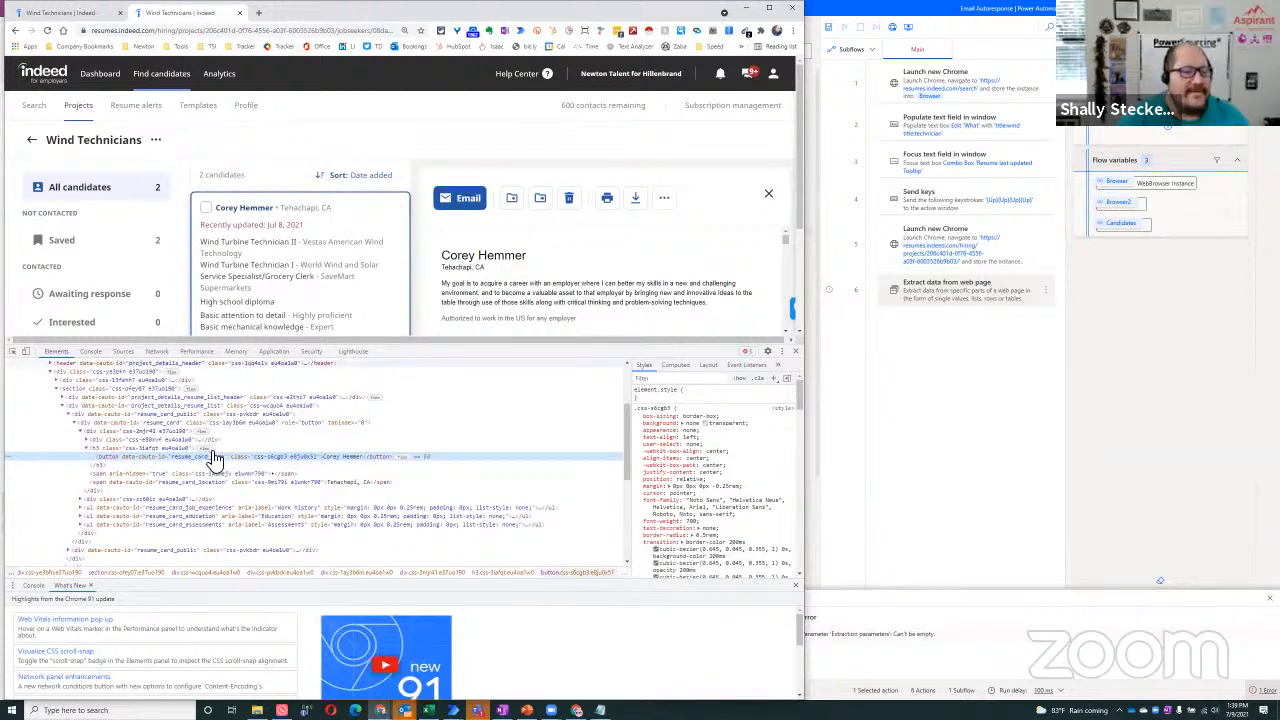
# Tick and untick the second candidate's checkbox, expand and collapse div.css-e80vvf, then close DevTools.
pyautogui.scroll(-2, 270, 215)
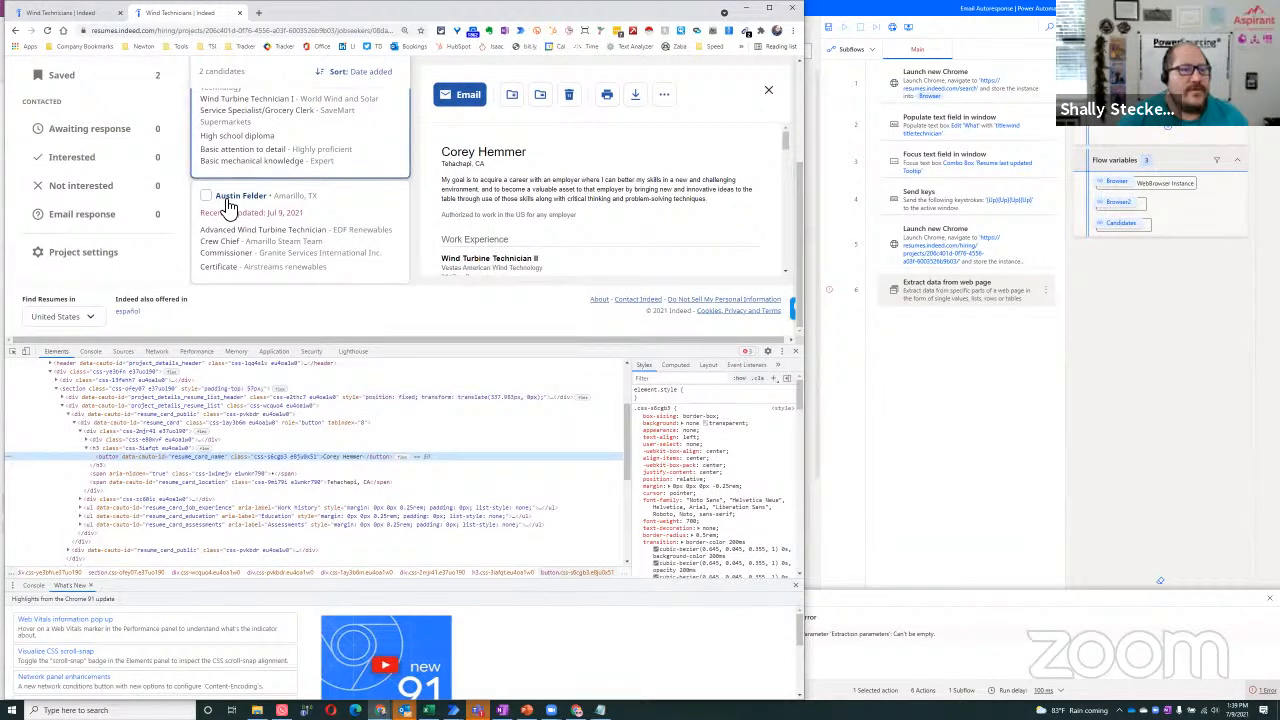
pyautogui.click(207, 200)
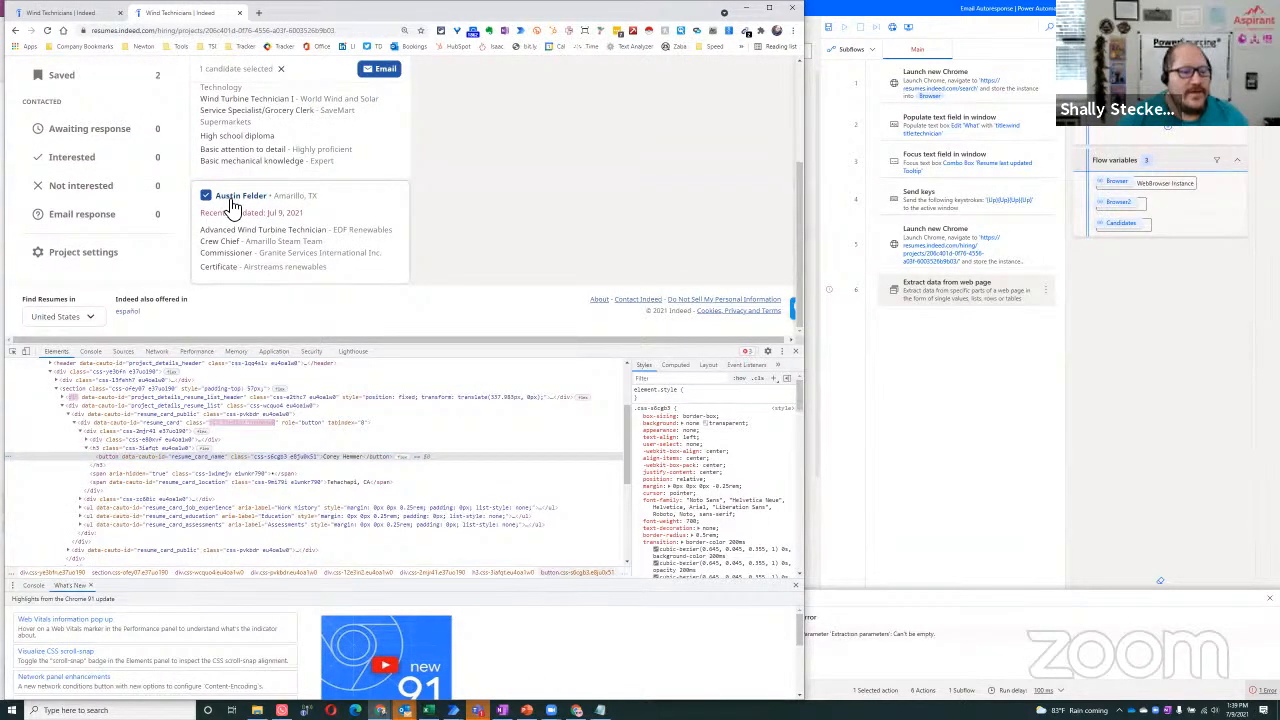
pyautogui.click(288, 205)
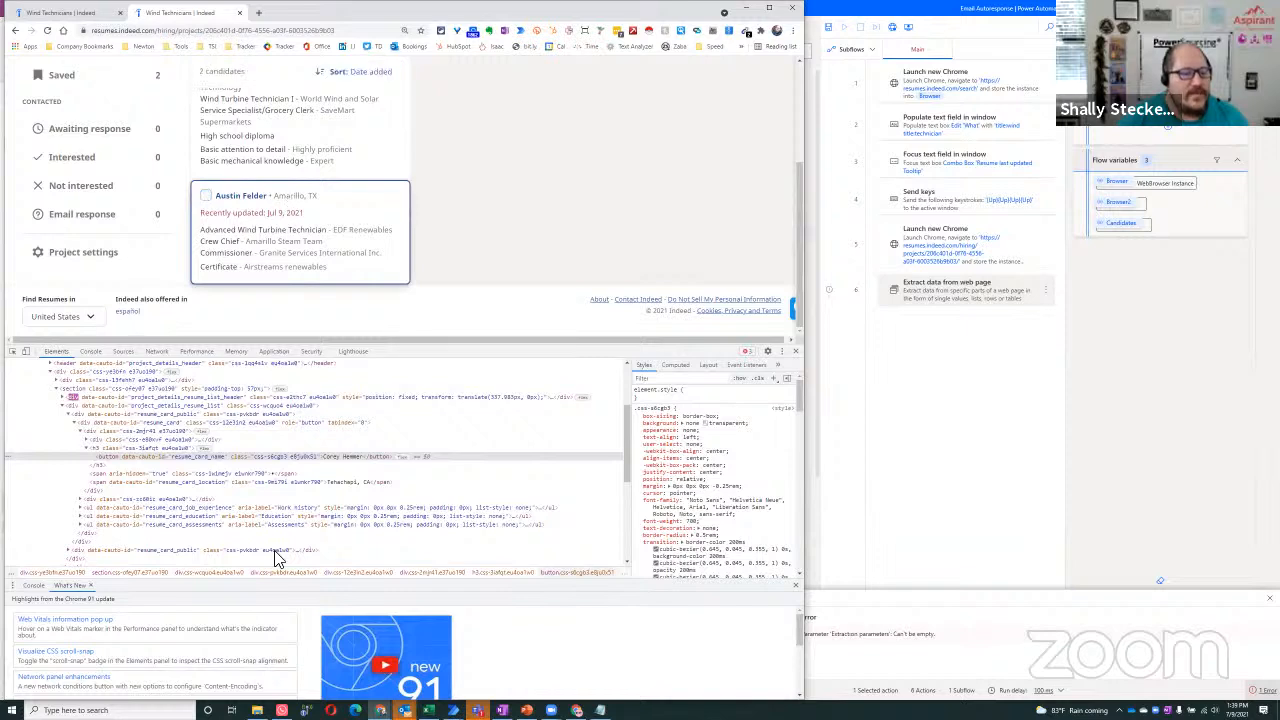
pyautogui.click(86, 440)
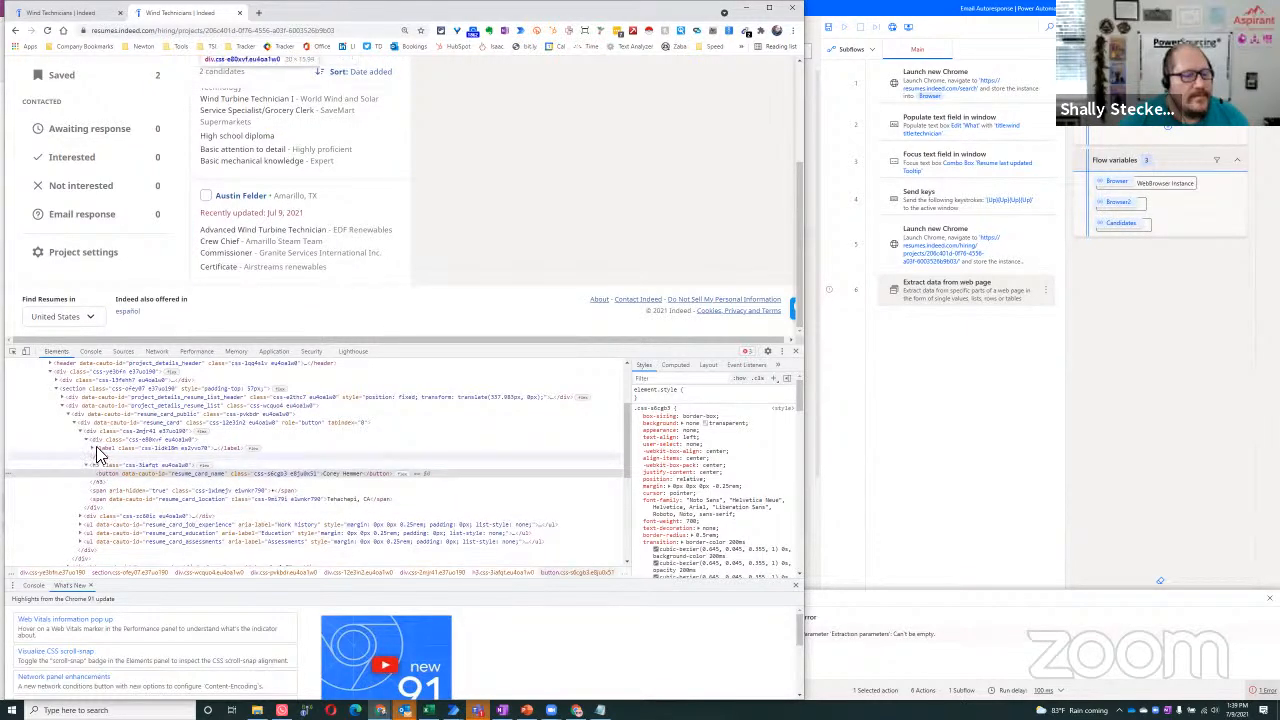
pyautogui.click(87, 441)
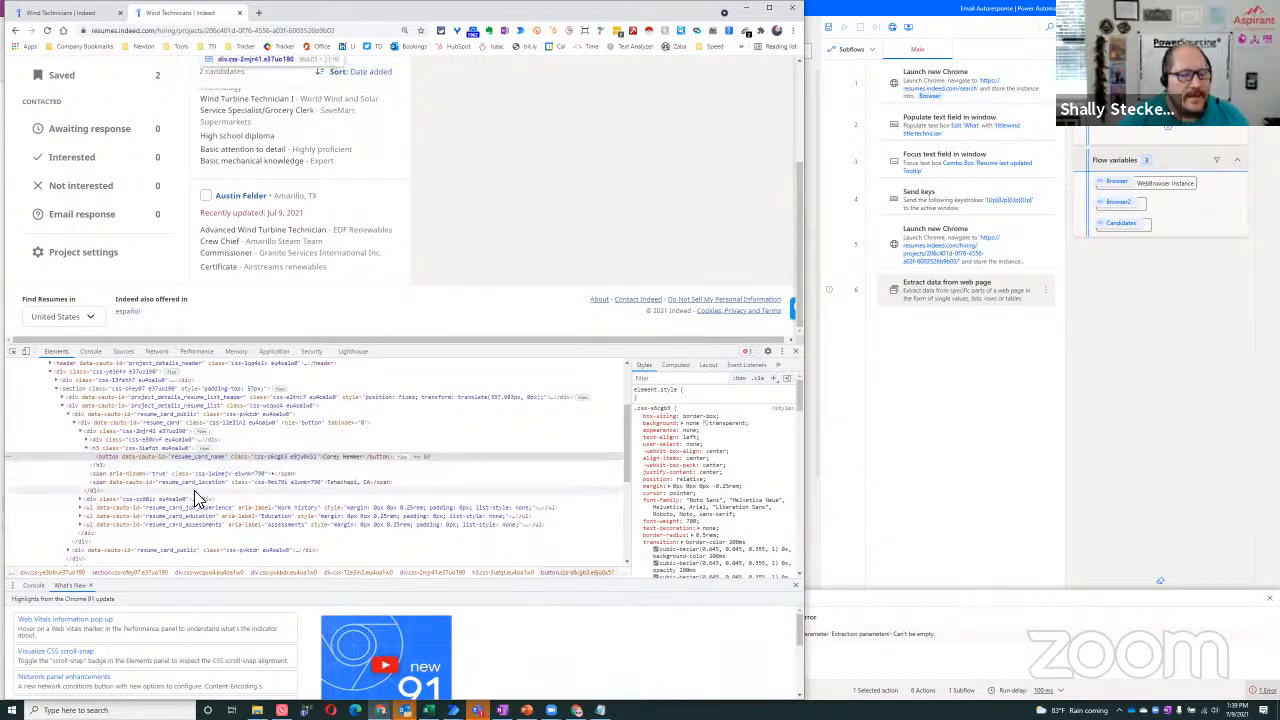
pyautogui.scroll(-2, 194, 490)
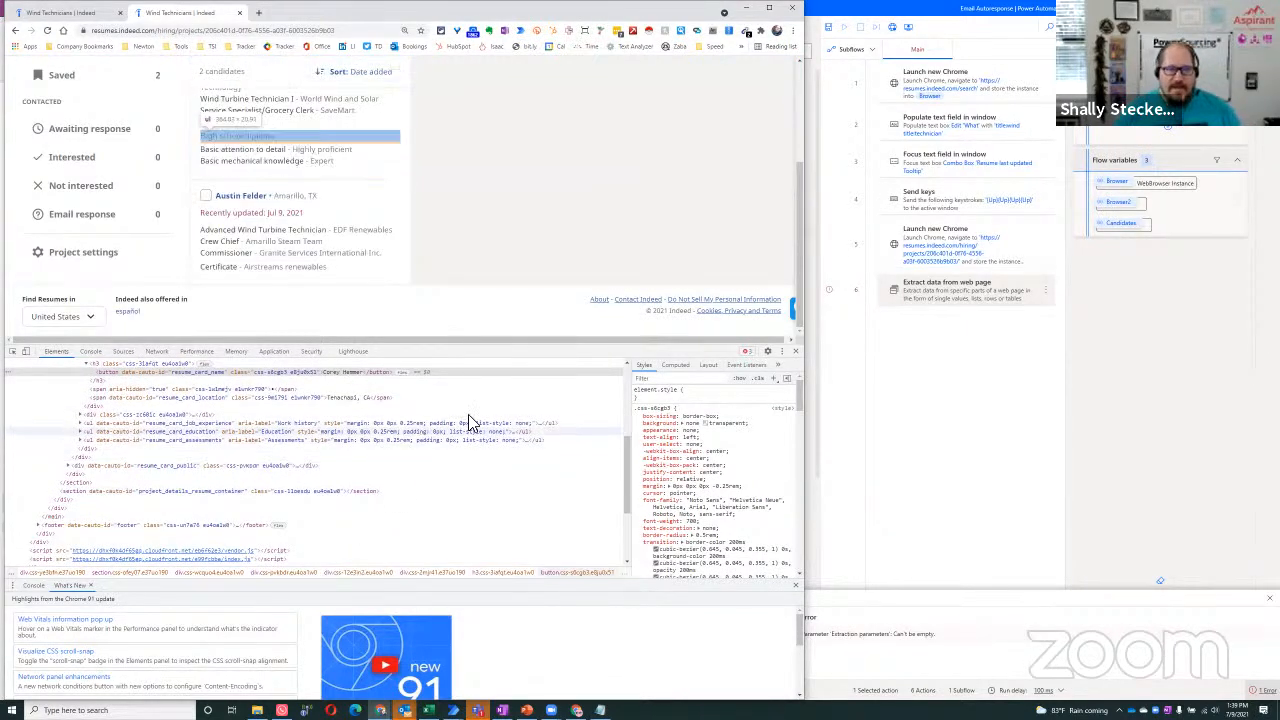
pyautogui.click(796, 351)
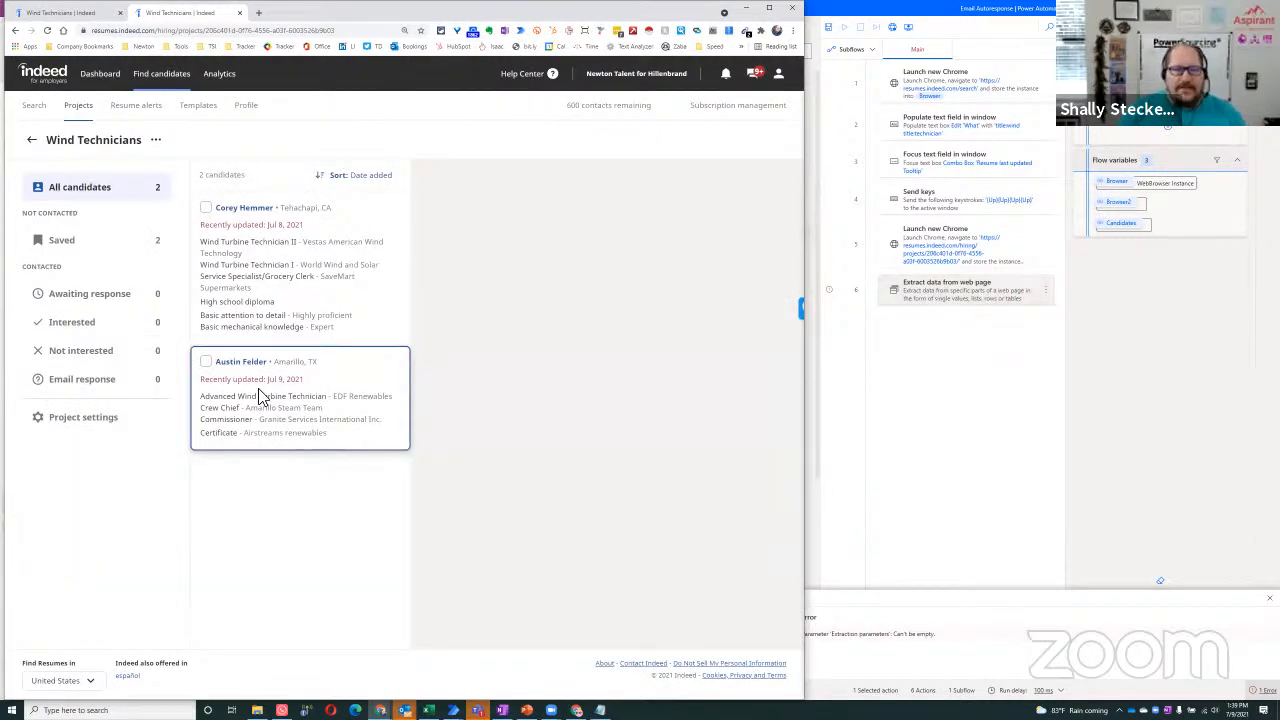
# Close the duplicate tab, reopen the first candidate's resume, and preview then close the email form.
pyautogui.click(228, 207)
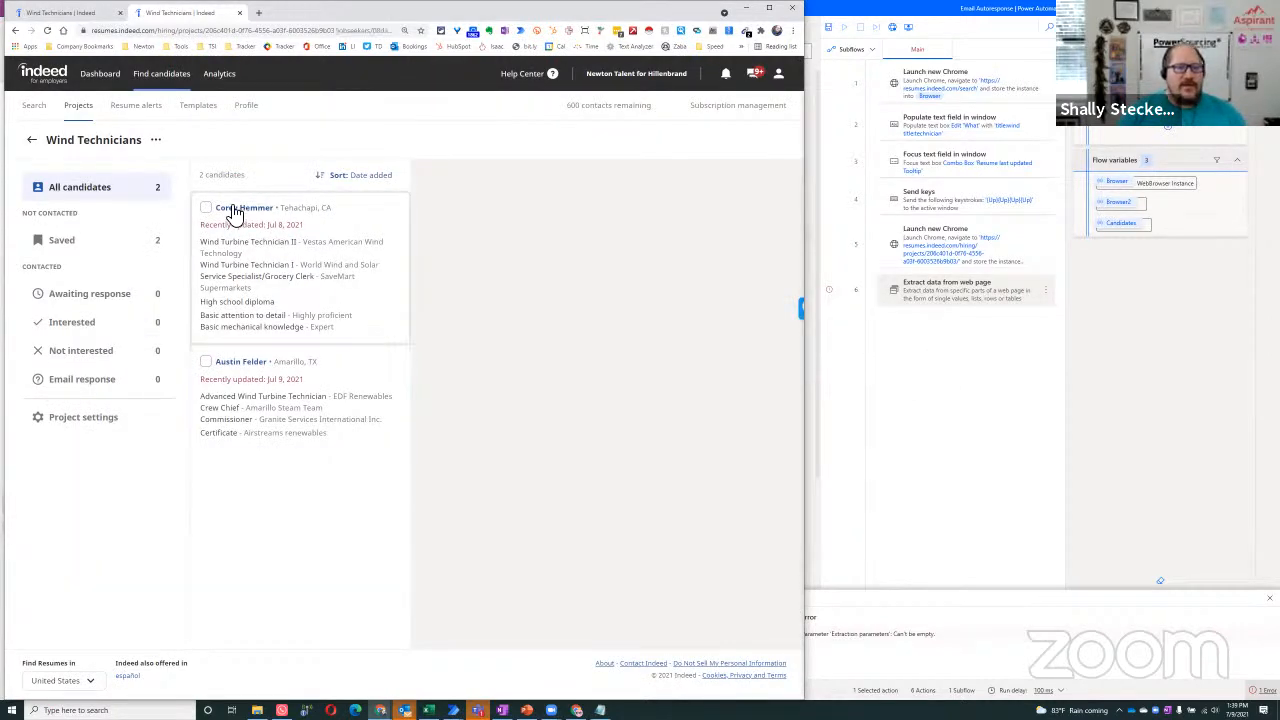
pyautogui.click(239, 13)
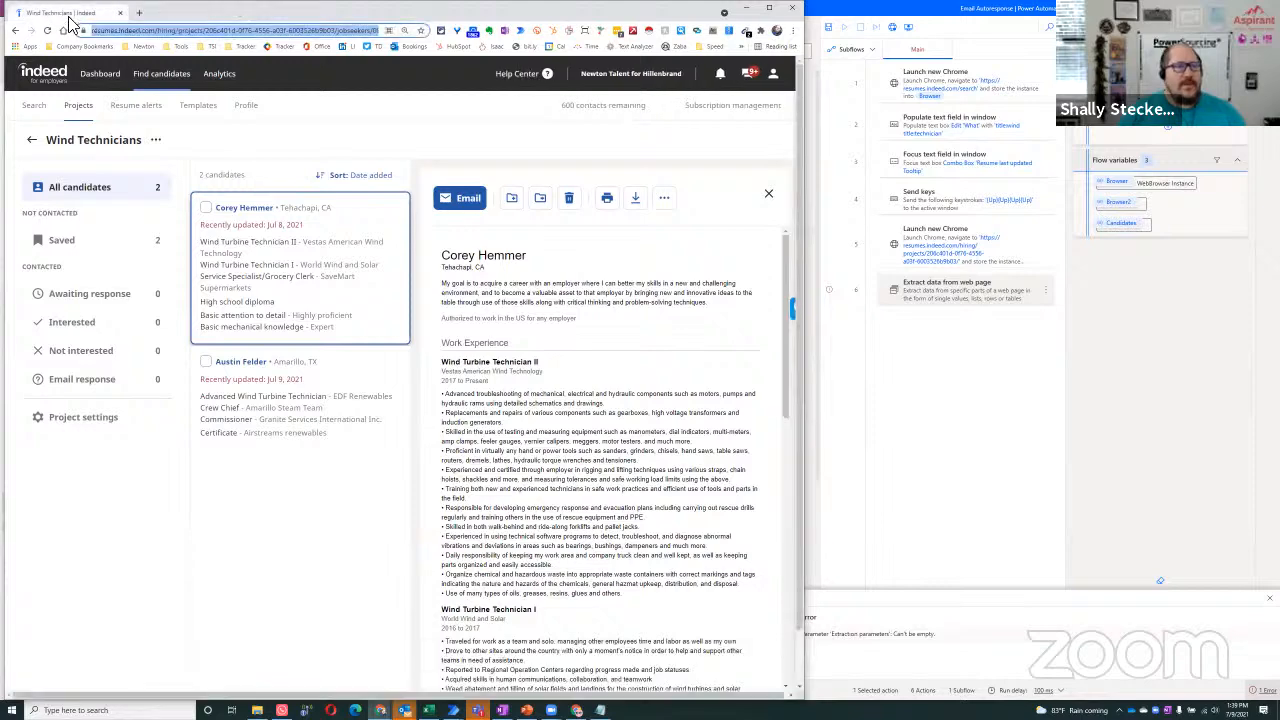
pyautogui.click(458, 215)
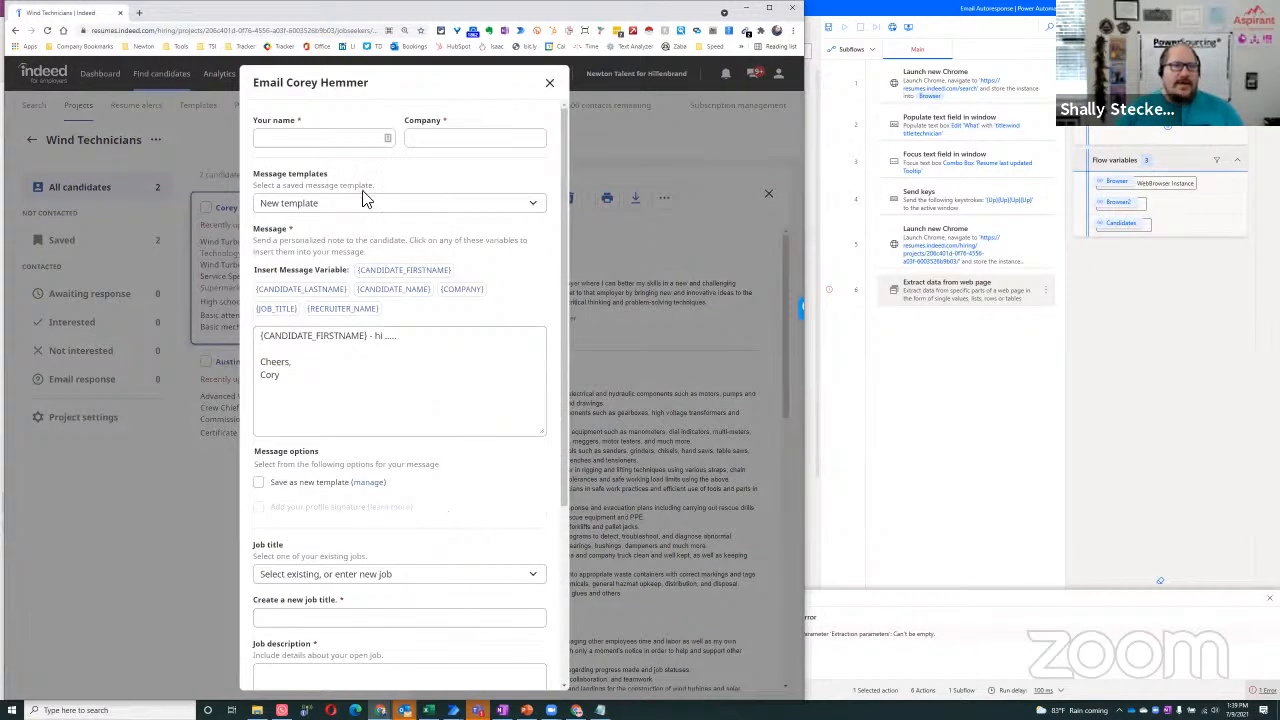
pyautogui.click(550, 85)
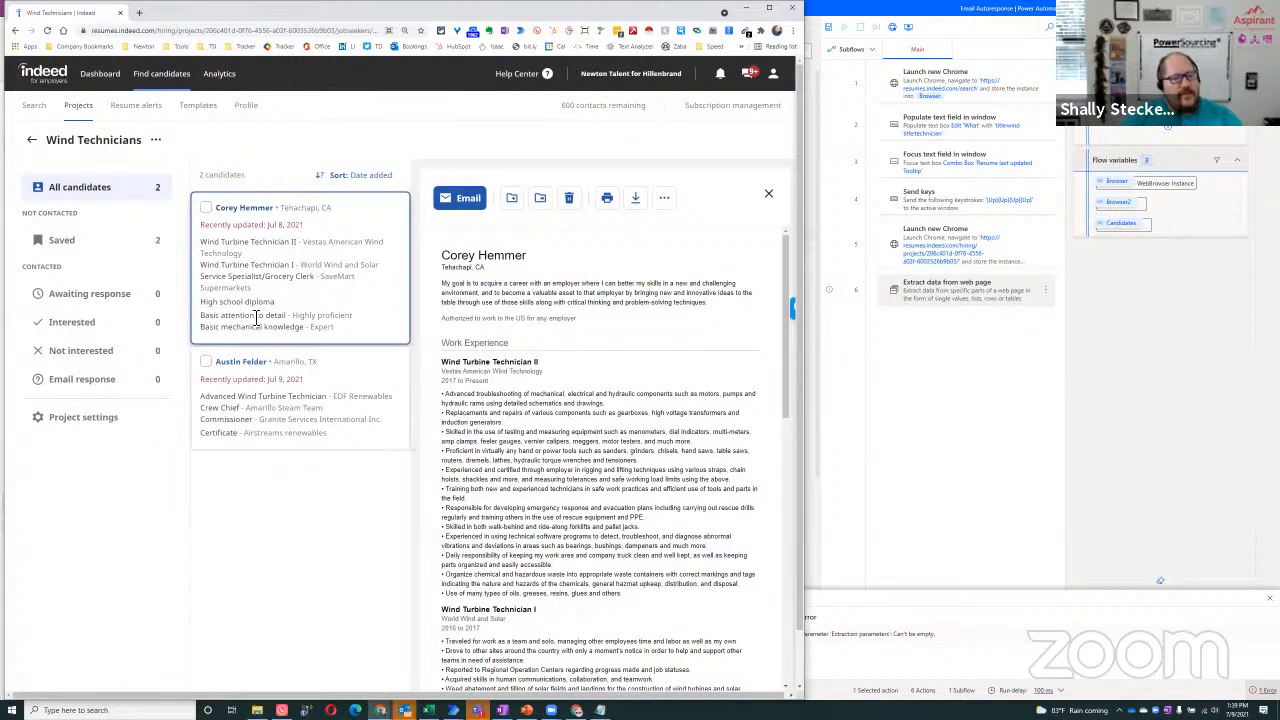
pyautogui.click(904, 362)
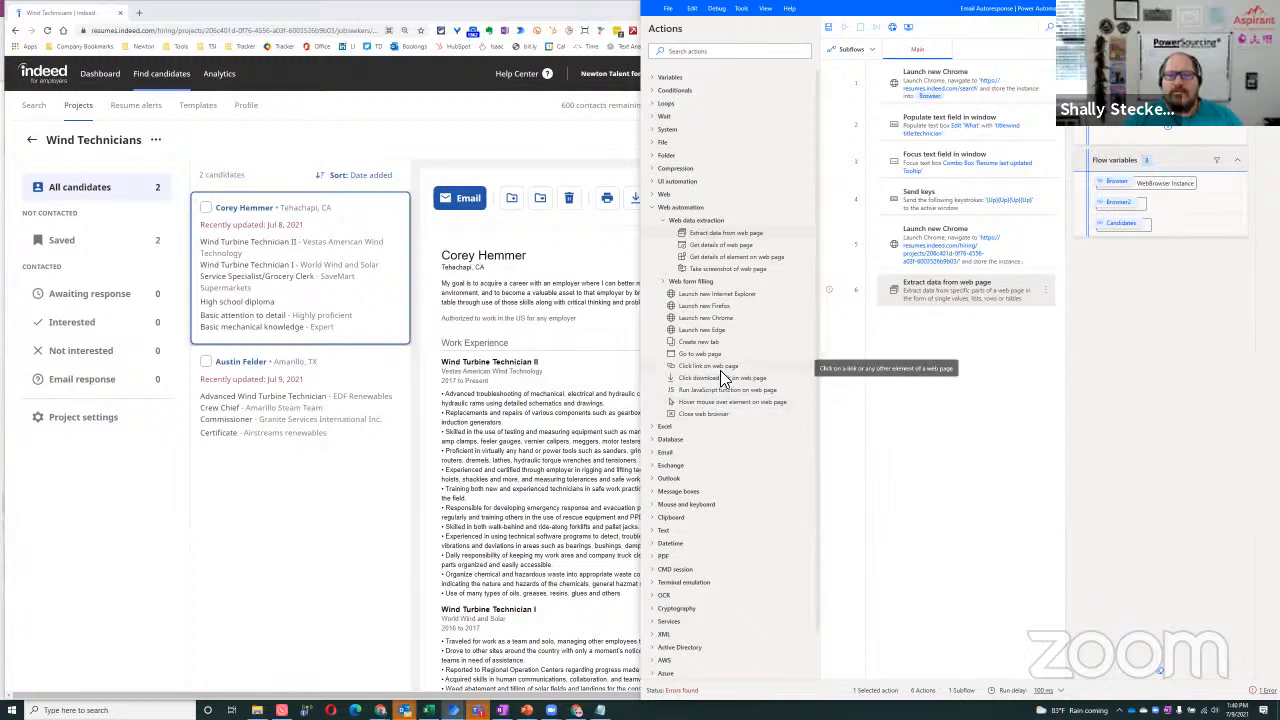
# Add a Press button on web page step after step 6 using the %Browser2% instance.
pyautogui.click(688, 281)
pyautogui.moveTo(722, 352); pyautogui.dragTo(1000, 358)
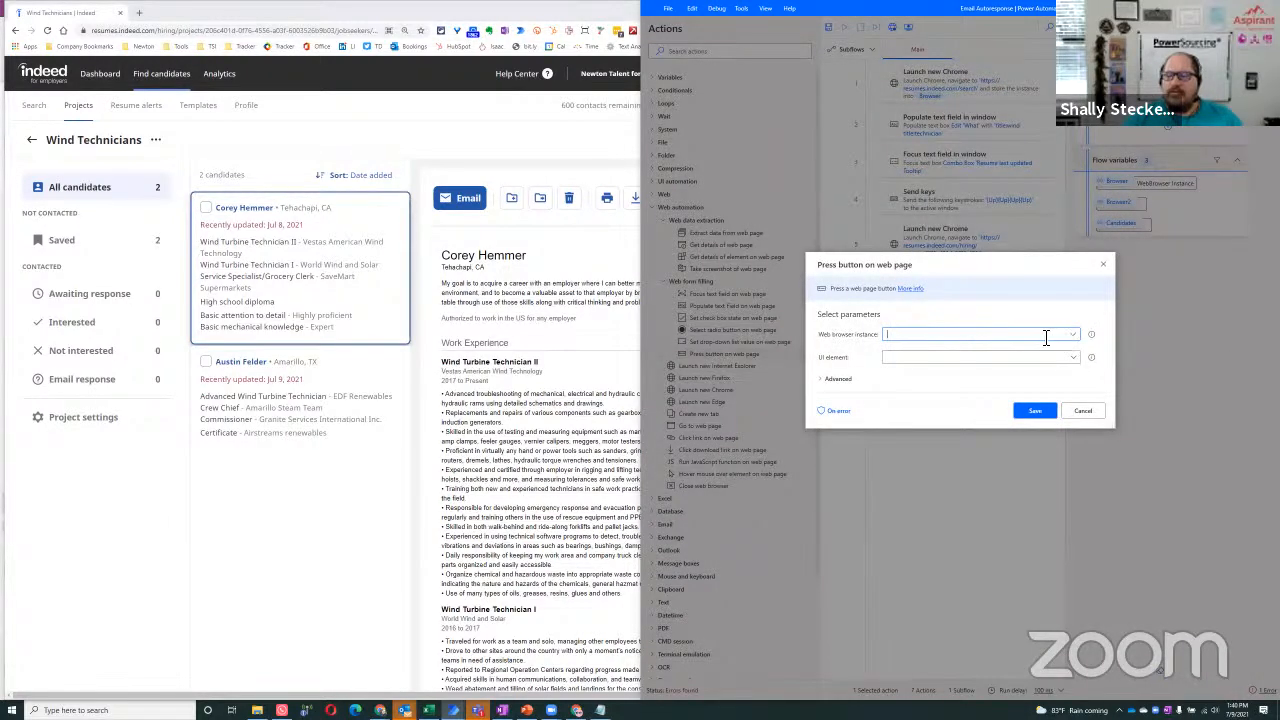
pyautogui.click(1072, 334)
pyautogui.click(905, 362)
pyautogui.click(1073, 357)
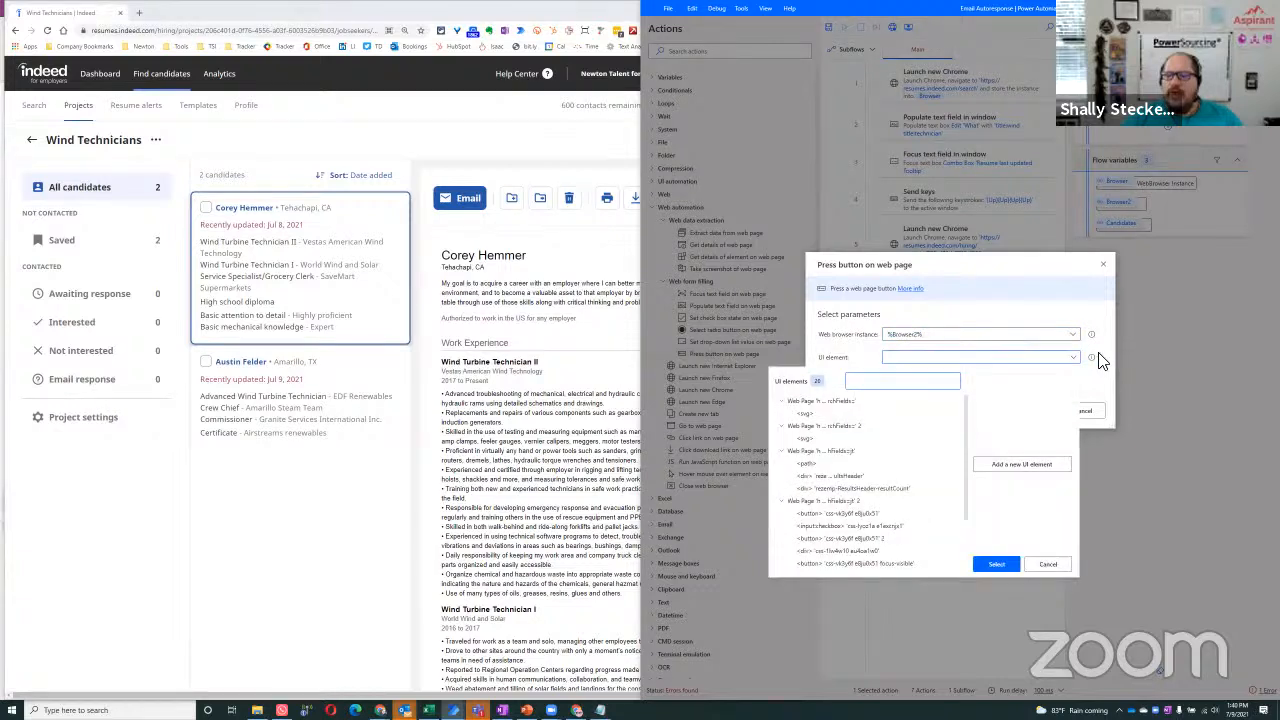
# Capture Indeed's Email button as a new UI element, then cancel the press-button step.
pyautogui.click(1016, 463)
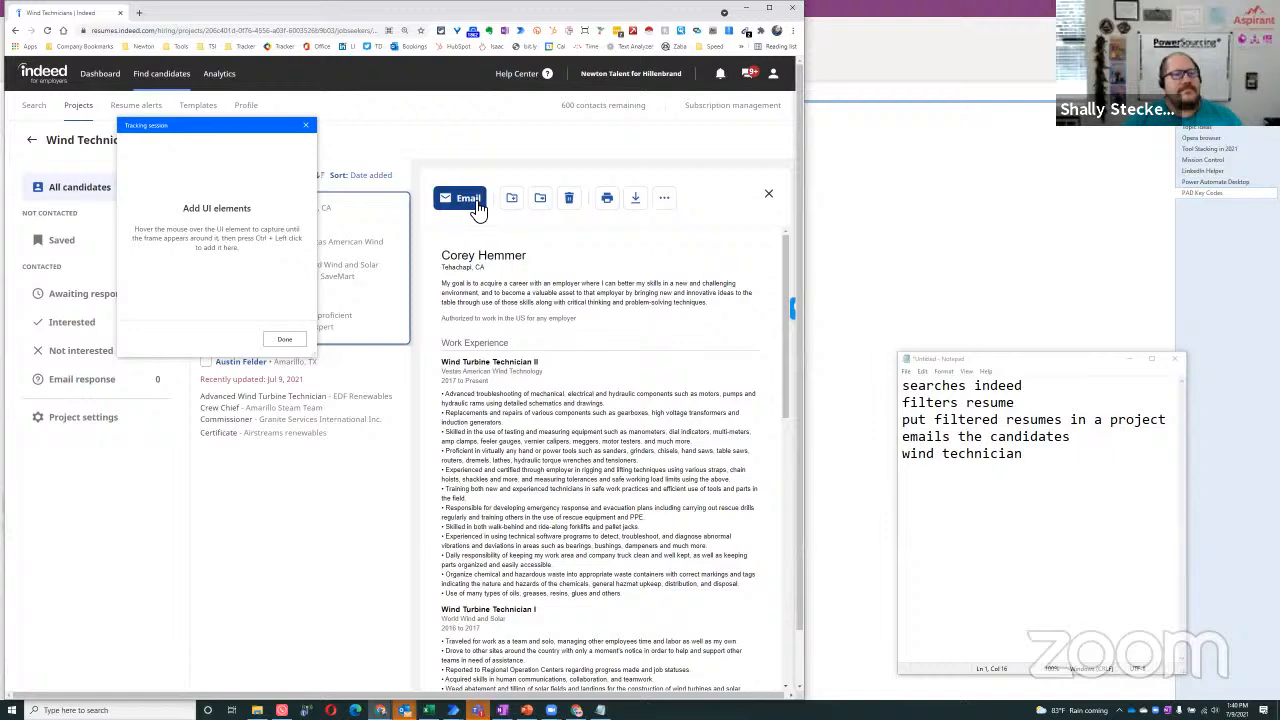
pyautogui.keyDown('ctrl'); pyautogui.click(478, 205); pyautogui.keyUp('ctrl')
pyautogui.click(160, 158)
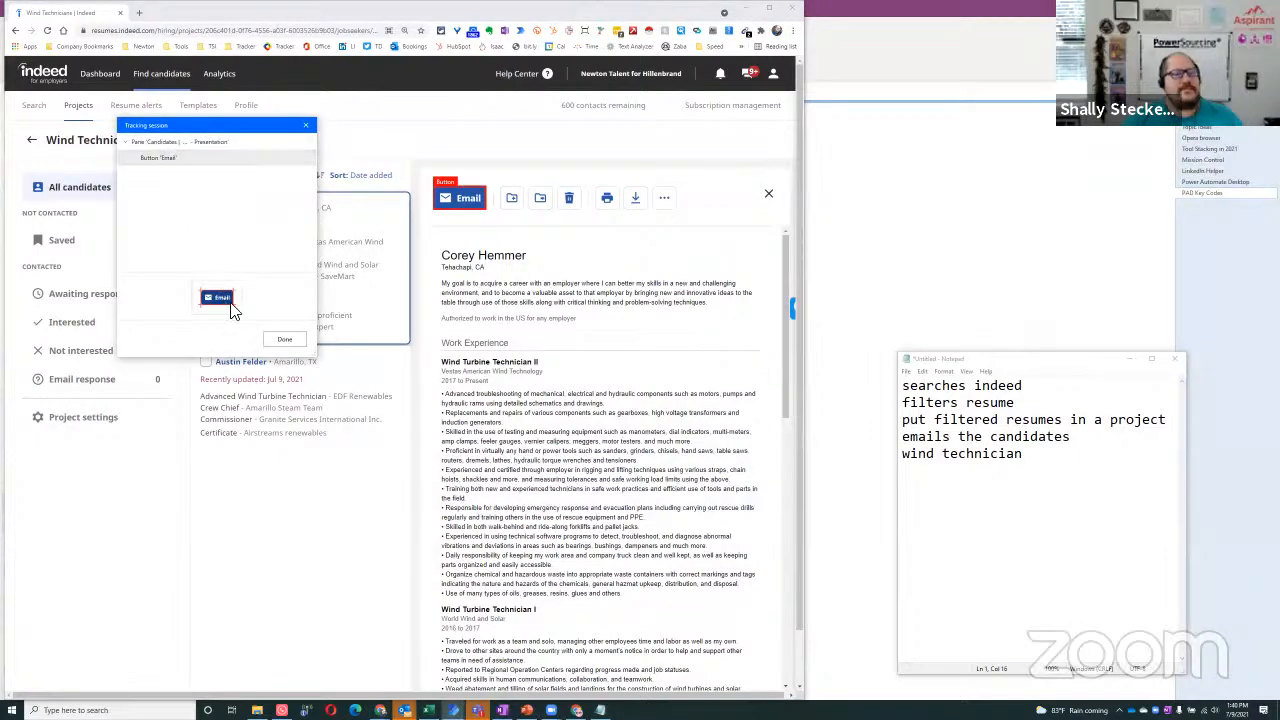
pyautogui.click(284, 339)
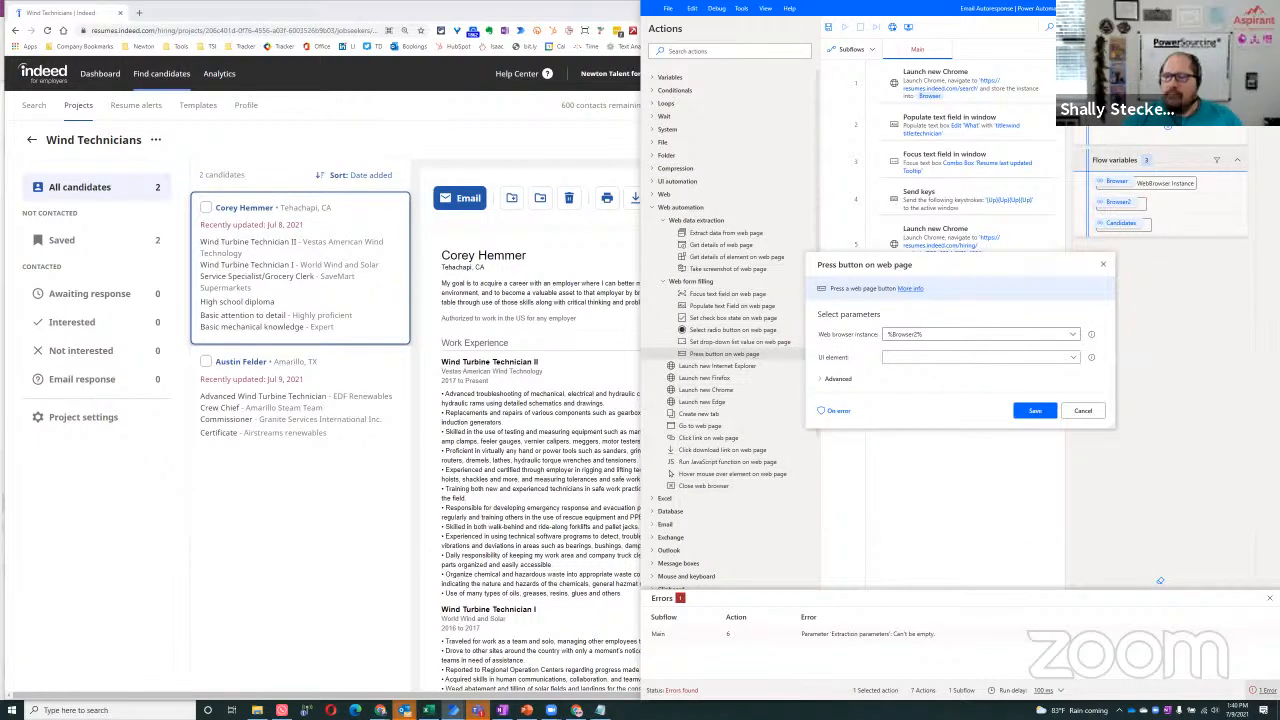
pyautogui.click(1060, 360)
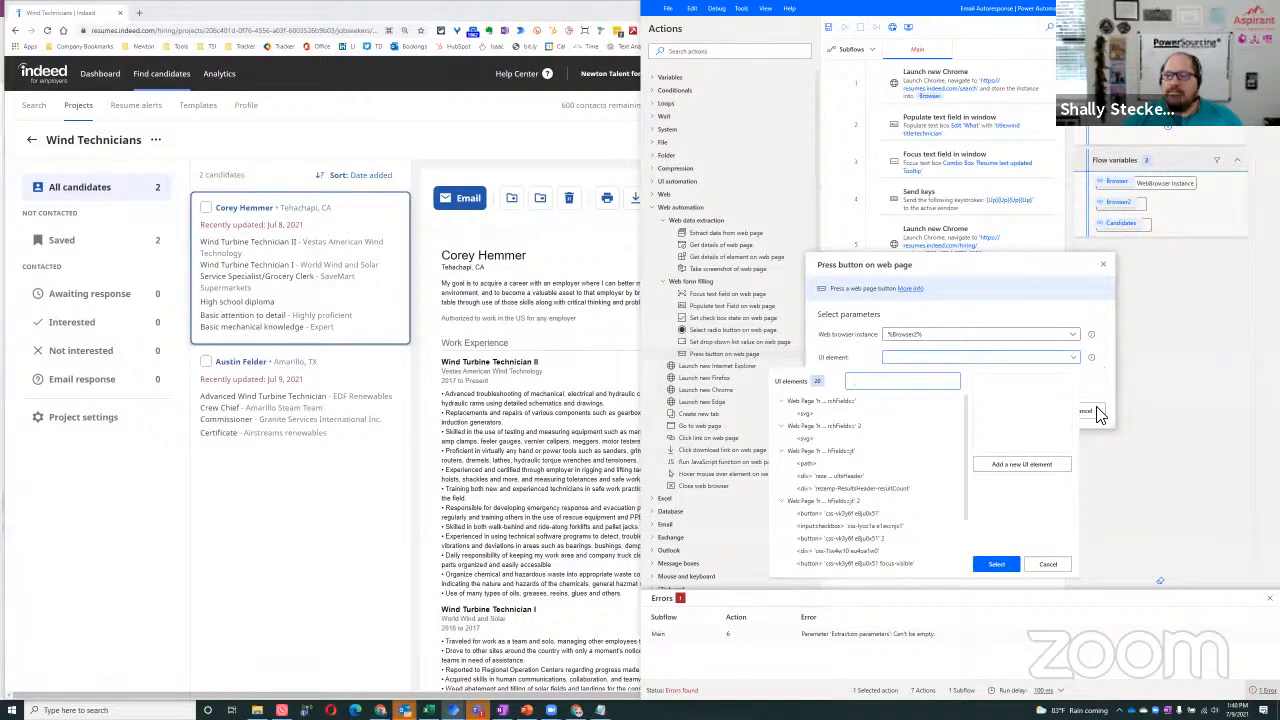
pyautogui.click(1098, 414)
pyautogui.click(1104, 264)
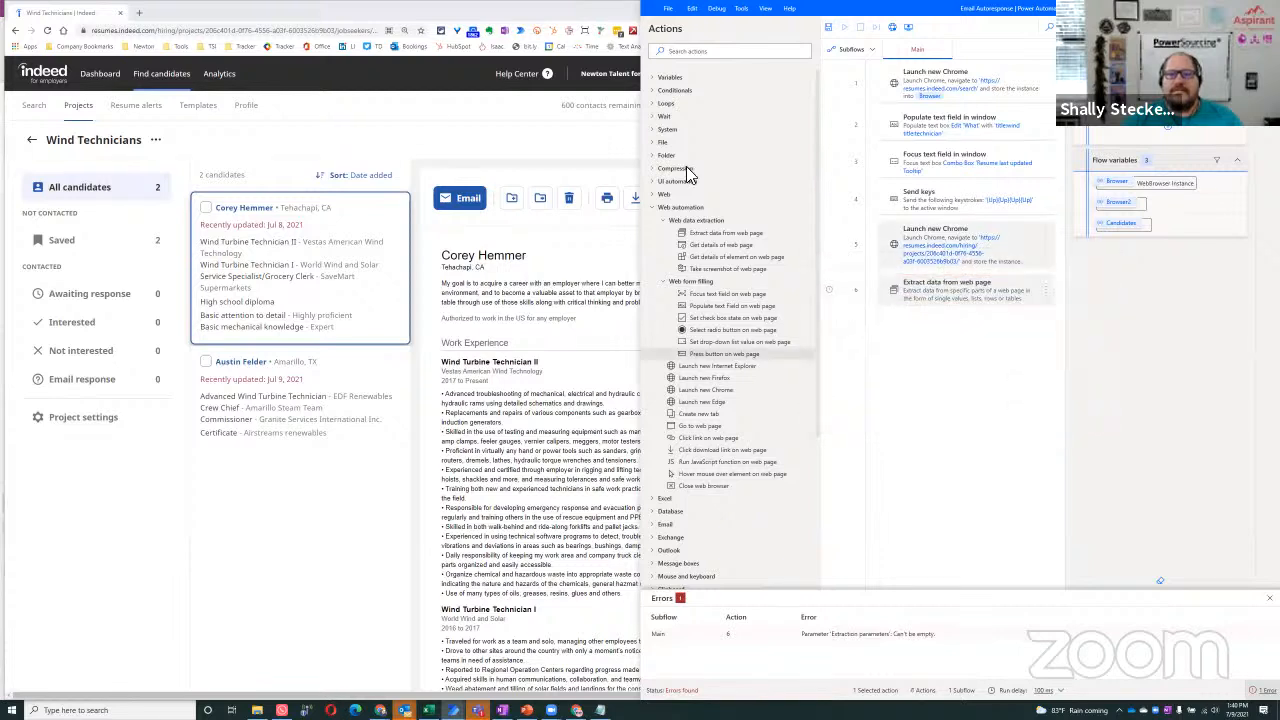
# Add a UI automation Press button in window step targeting Button 'Email' and save it.
pyautogui.click(656, 180)
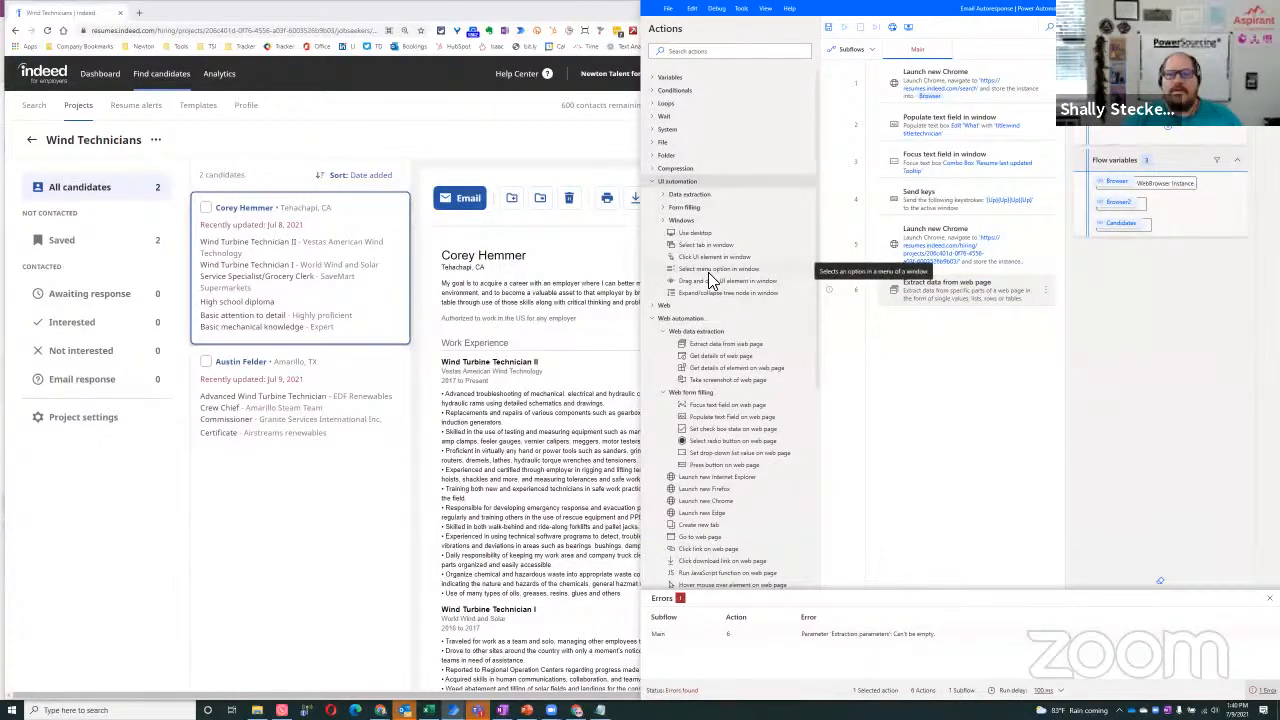
pyautogui.click(662, 206)
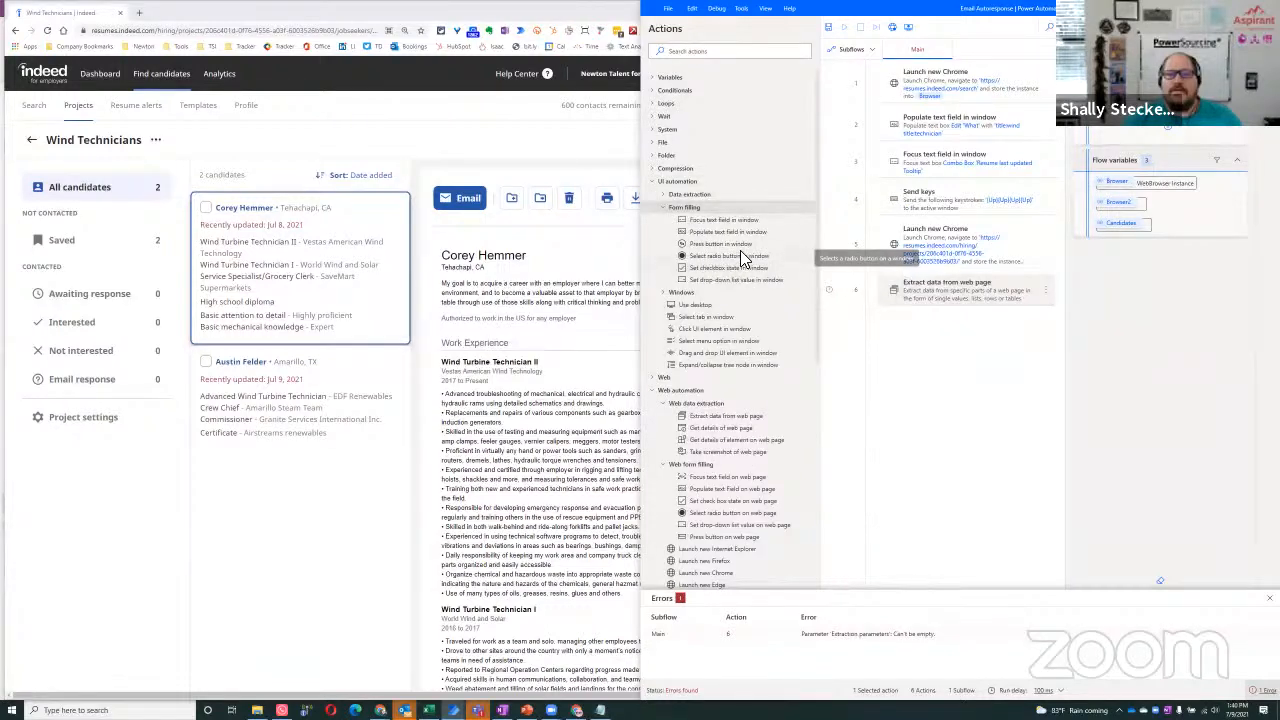
pyautogui.moveTo(724, 244); pyautogui.dragTo(1070, 368)
pyautogui.click(1077, 360)
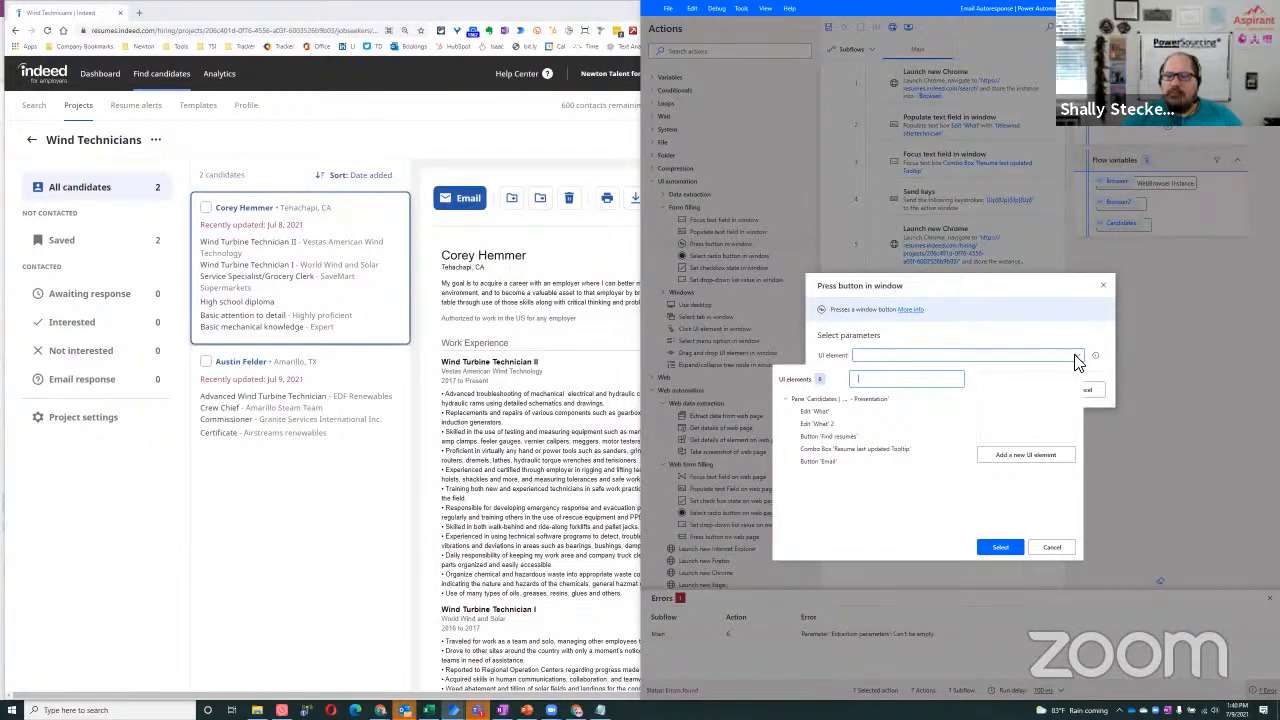
pyautogui.click(828, 462)
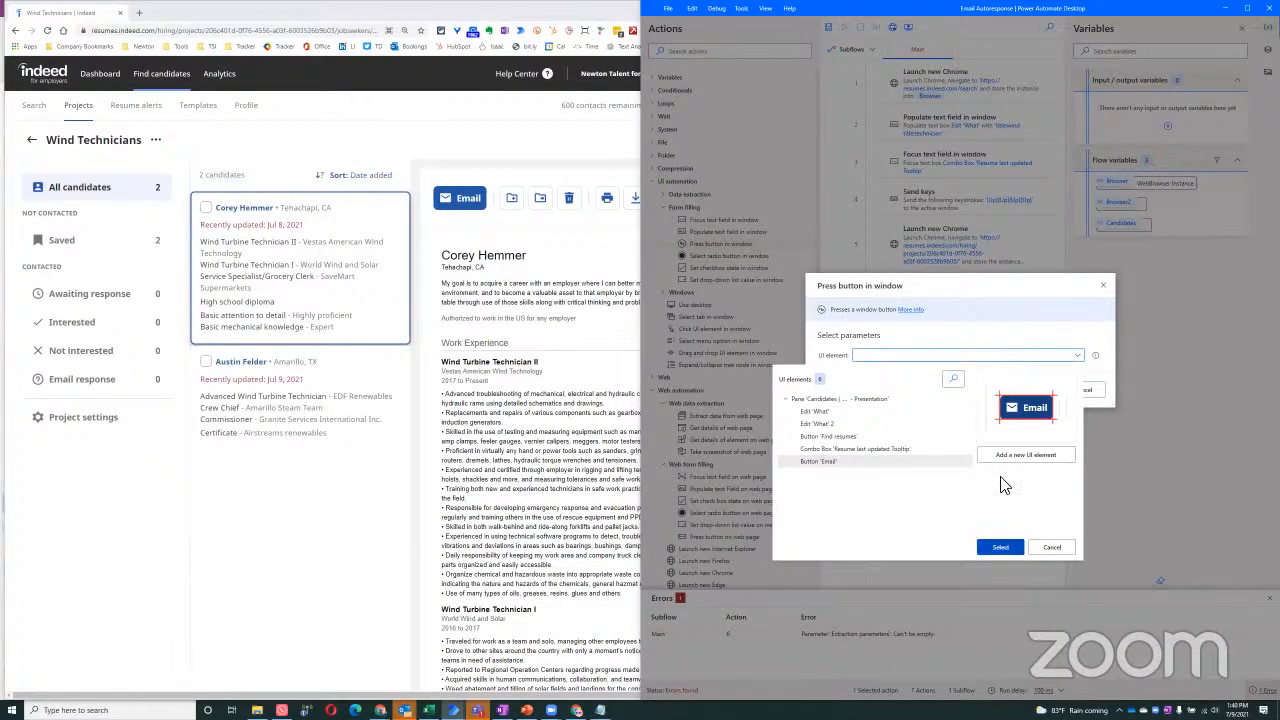
pyautogui.click(1000, 547)
pyautogui.click(1036, 390)
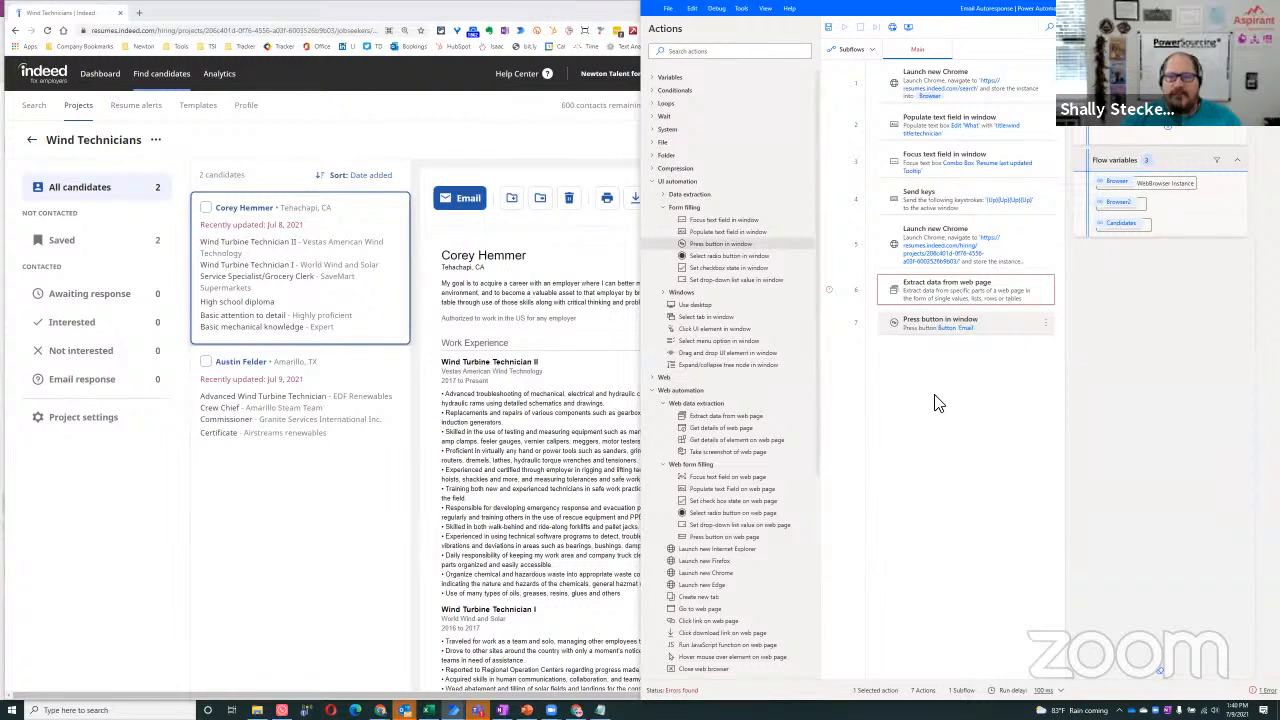
pyautogui.moveTo(513, 517); pyautogui.dragTo(515, 527)
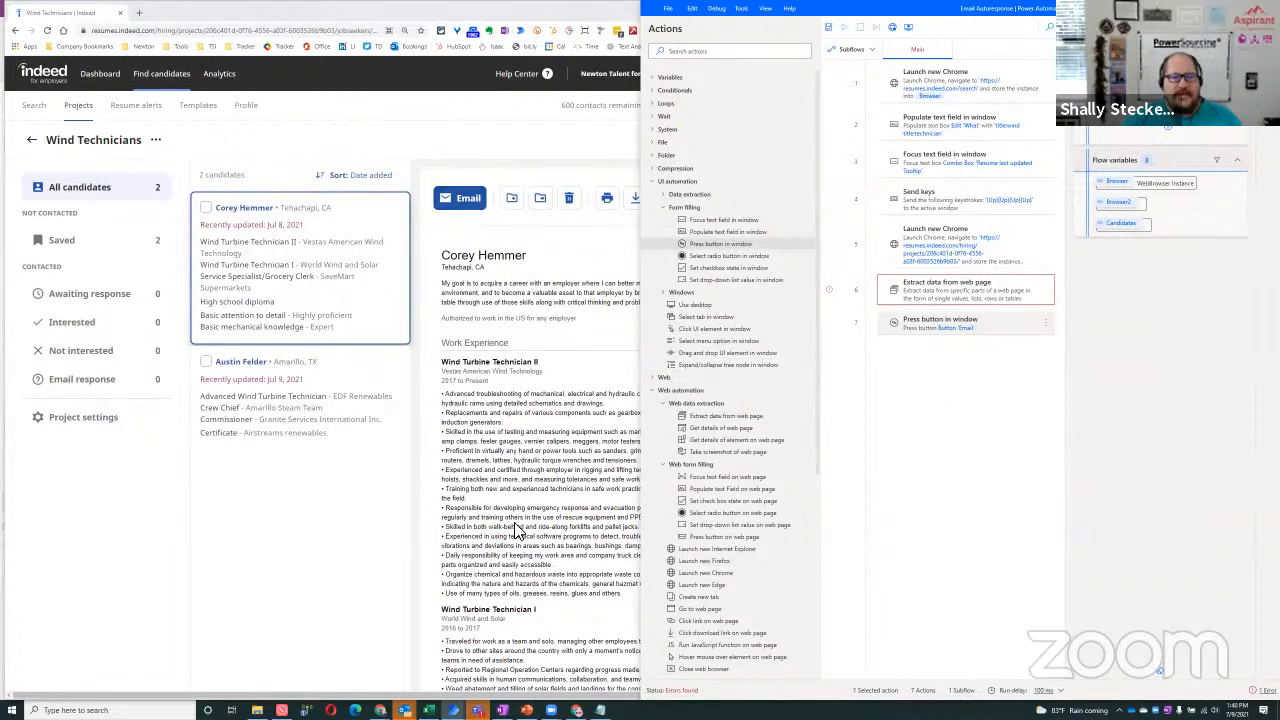
# Open the candidate's email form, then add a Populate text field on web page step using %Browser2%.
pyautogui.click(470, 202)
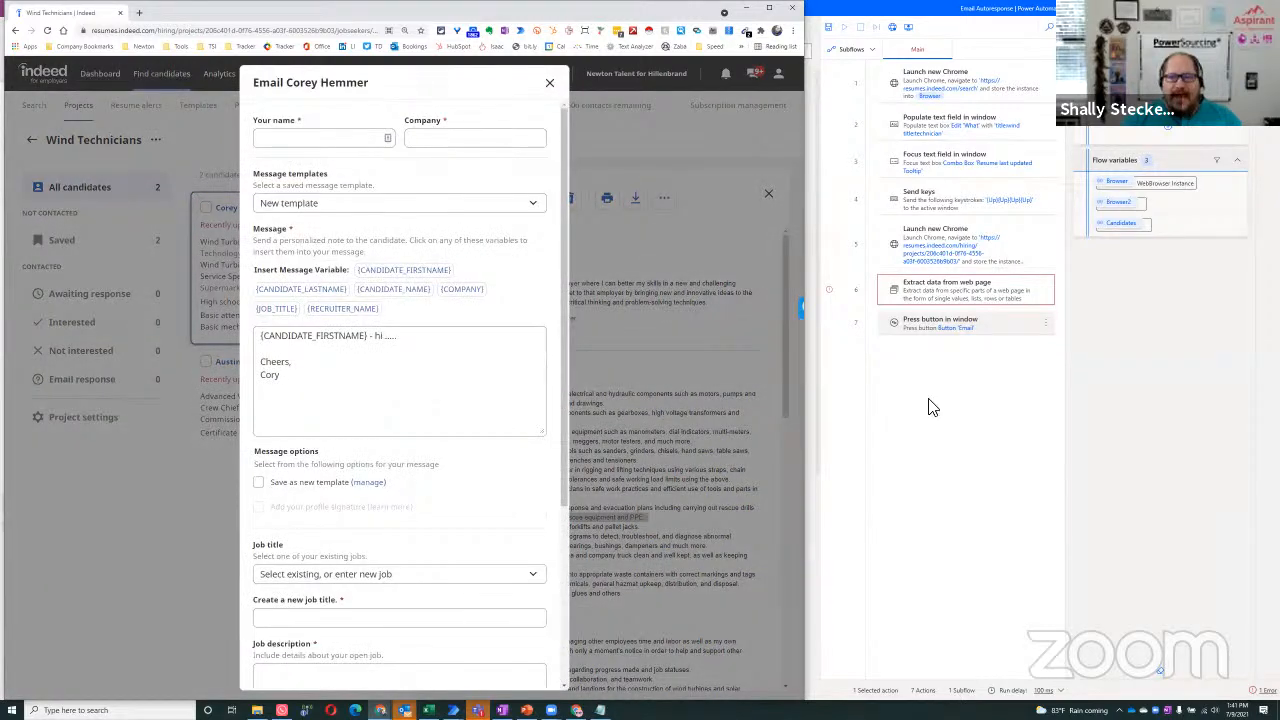
pyautogui.click(931, 390)
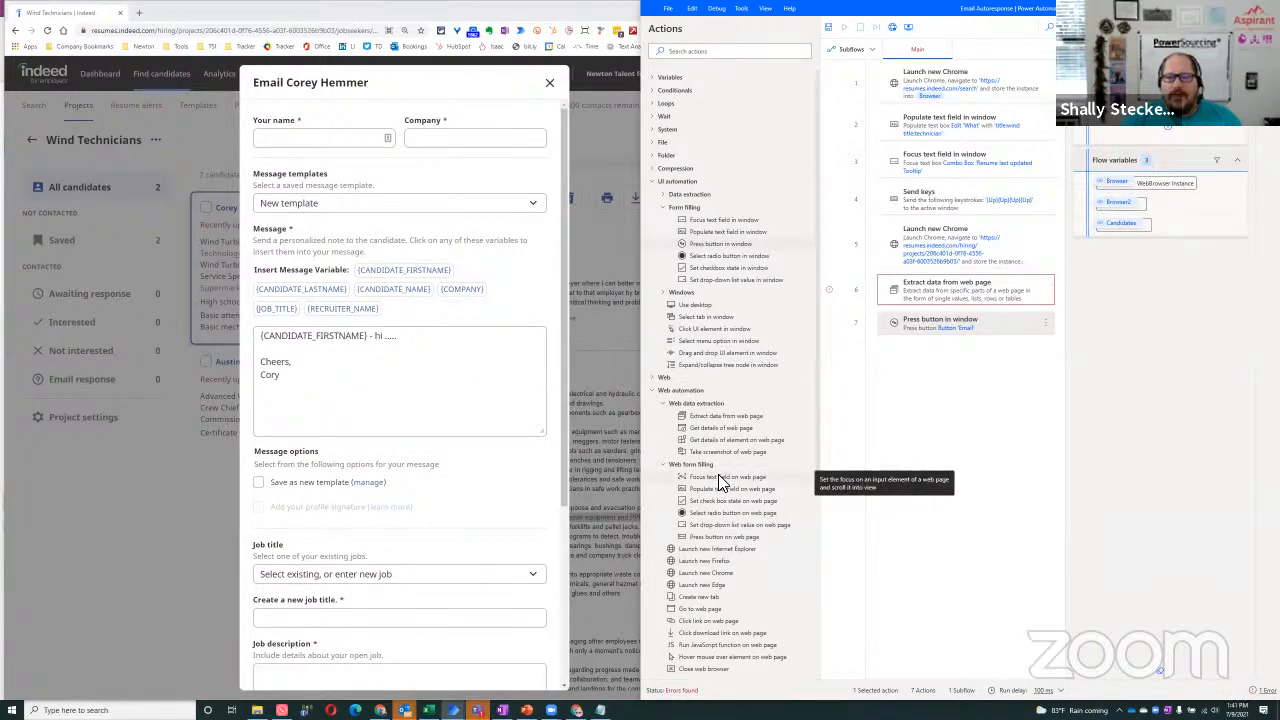
pyautogui.moveTo(720, 488); pyautogui.dragTo(986, 384)
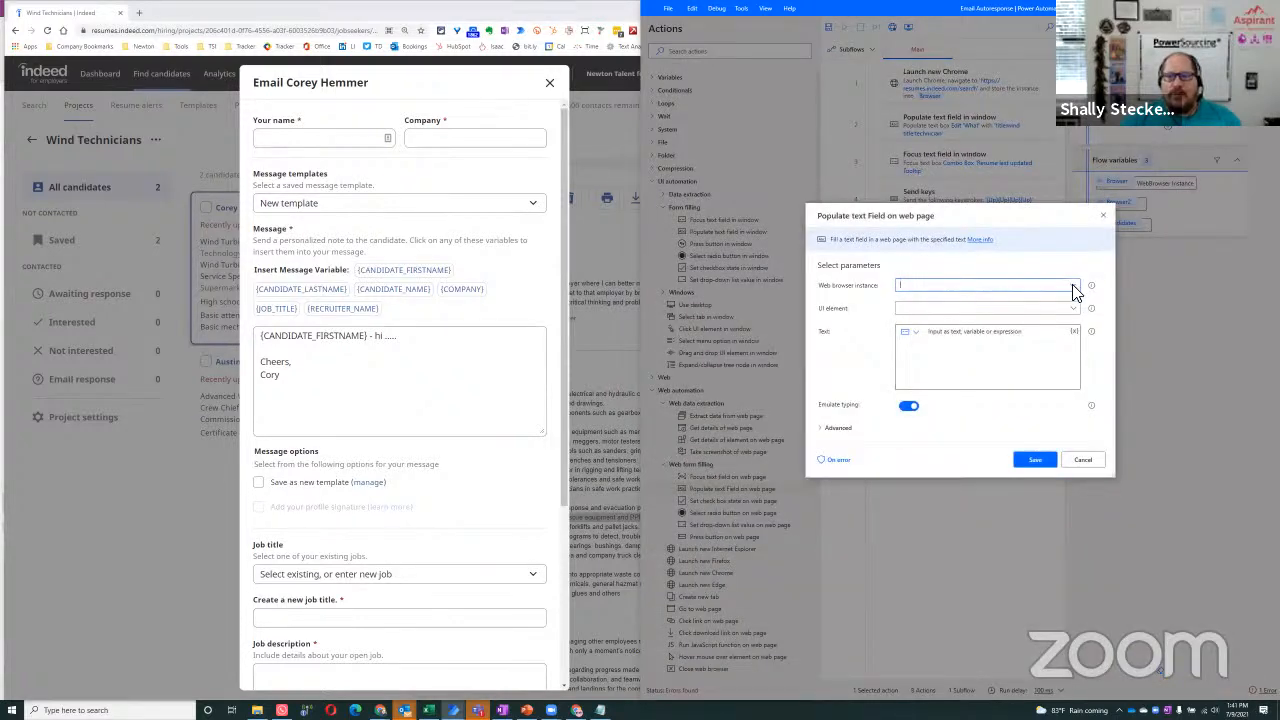
pyautogui.click(1074, 287)
pyautogui.click(958, 317)
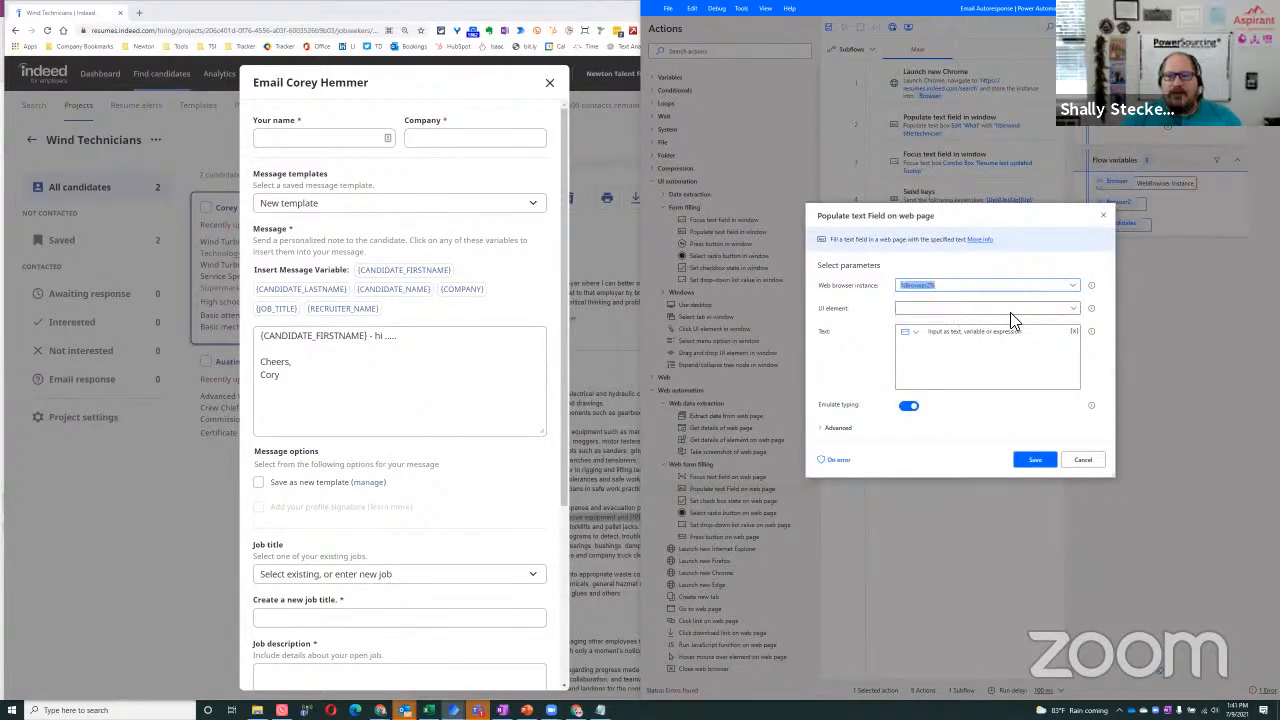
# Capture the Your name input as the UI element, enter the sender's name, and save.
pyautogui.click(1068, 310)
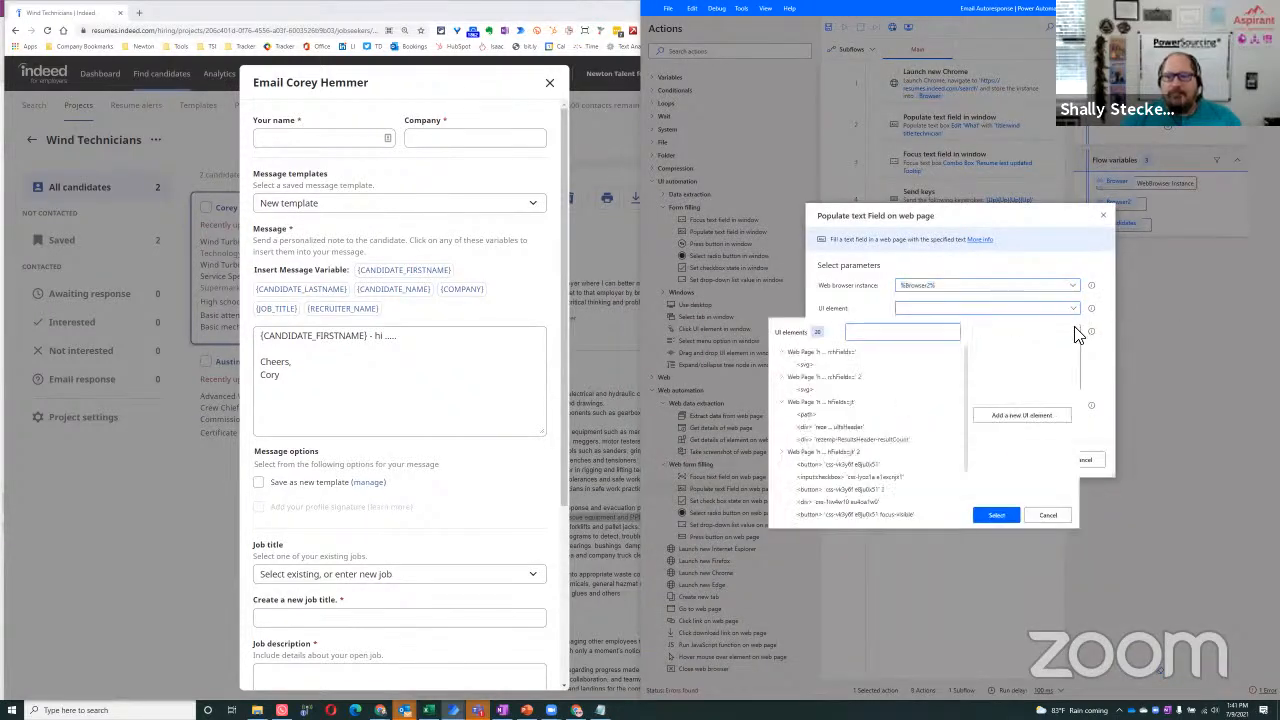
pyautogui.click(1043, 420)
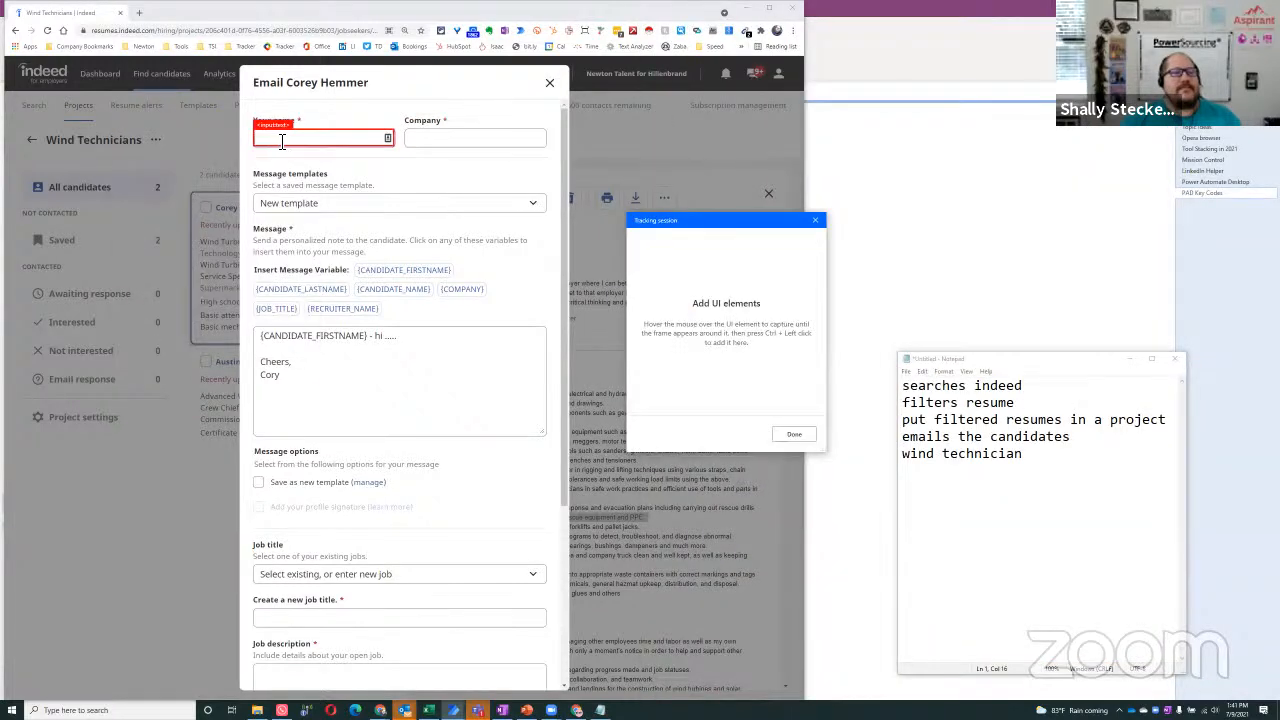
pyautogui.keyDown('ctrl'); pyautogui.click(282, 142); pyautogui.keyUp('ctrl')
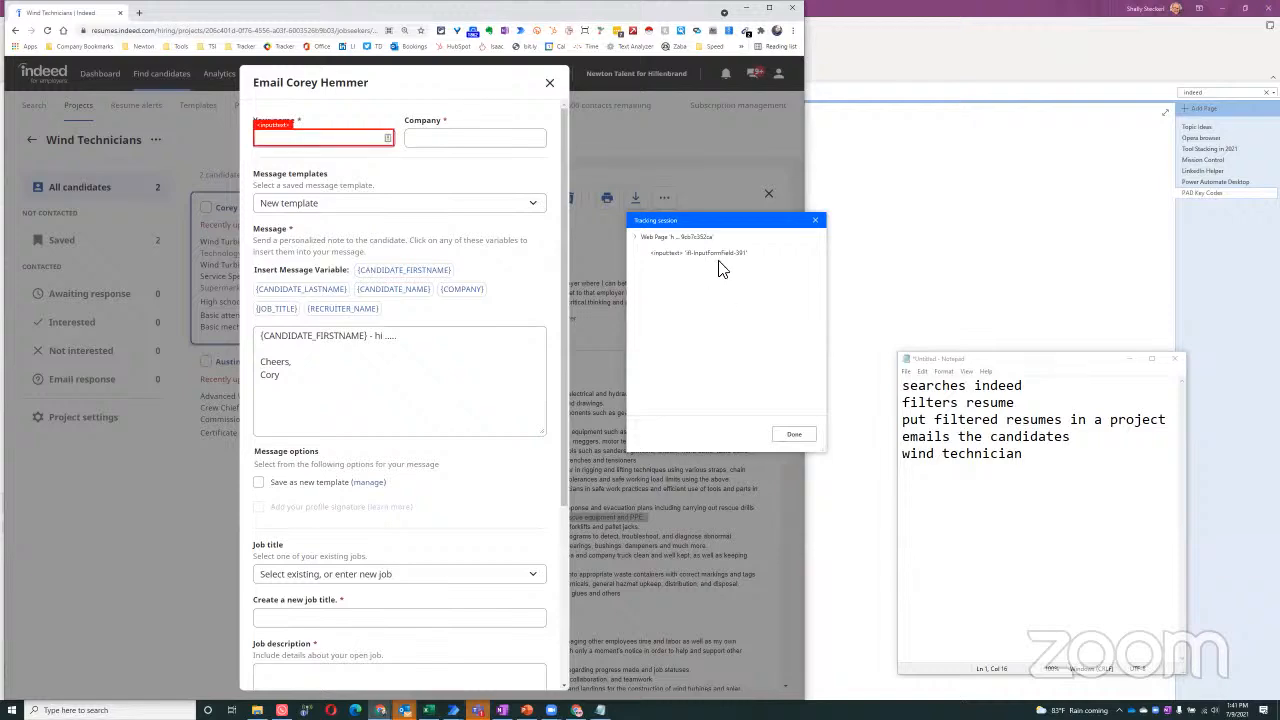
pyautogui.click(792, 436)
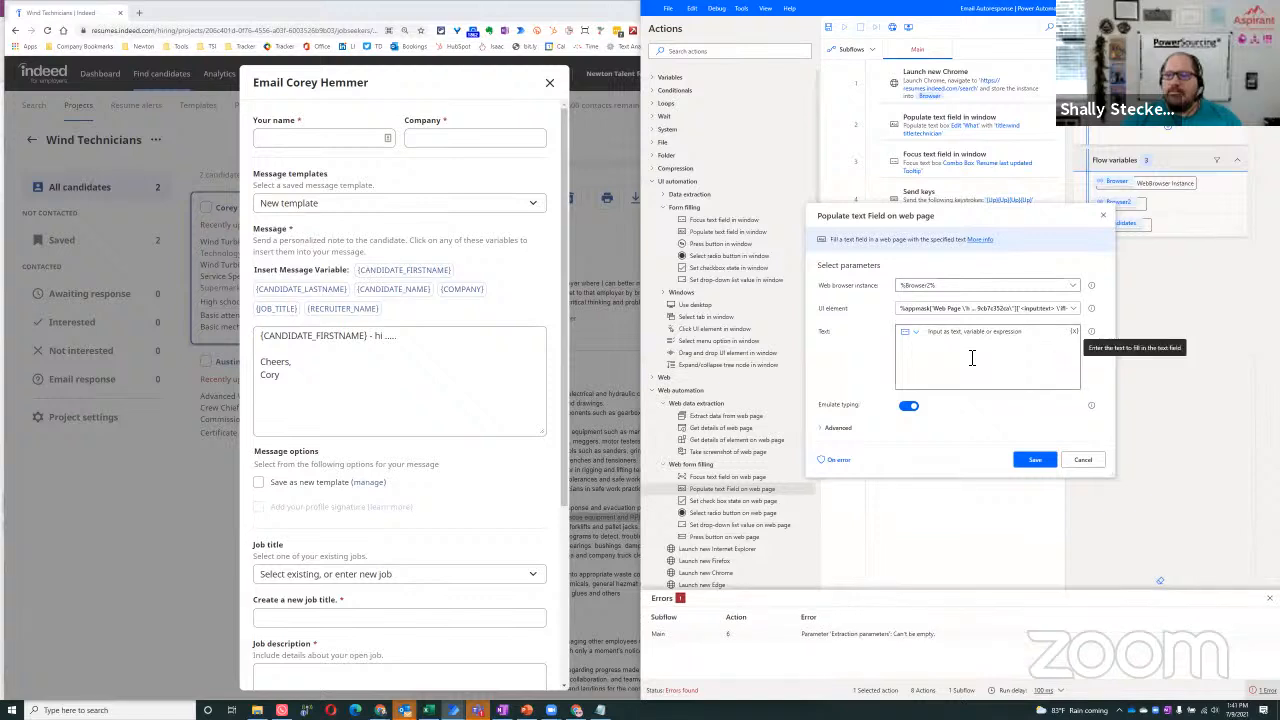
pyautogui.write('Cory Cla')
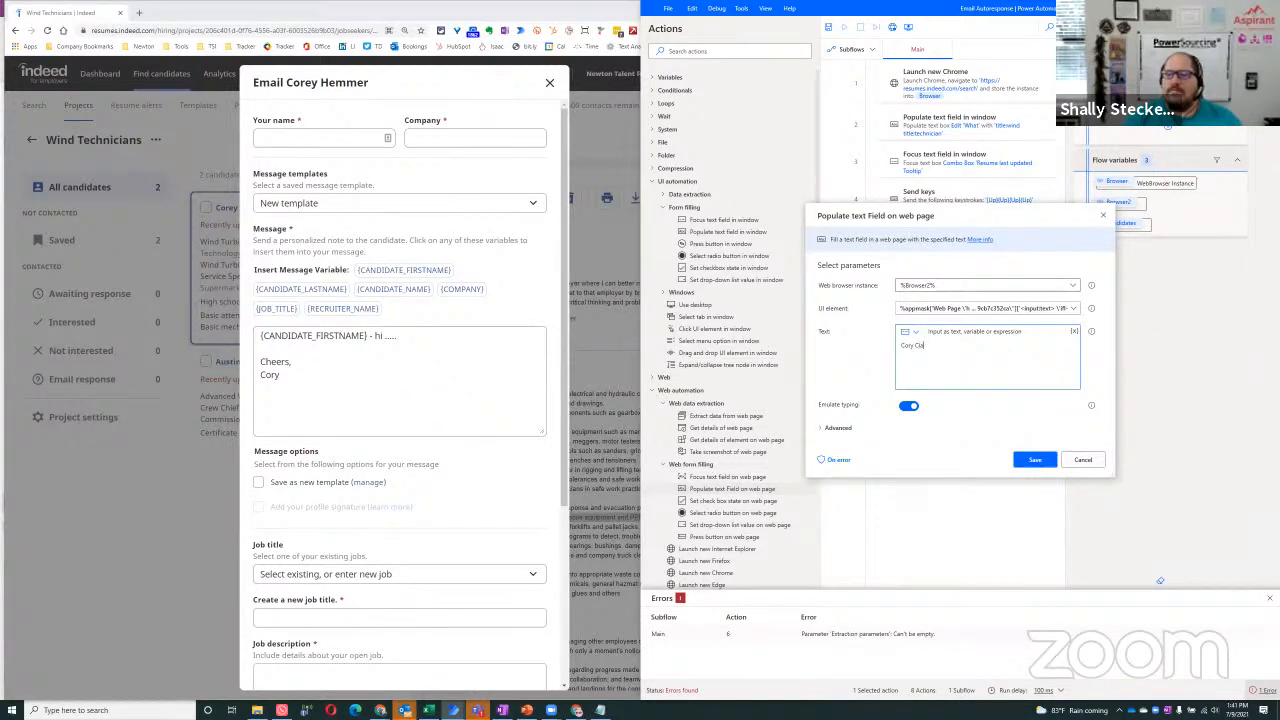
pyautogui.write('rd')
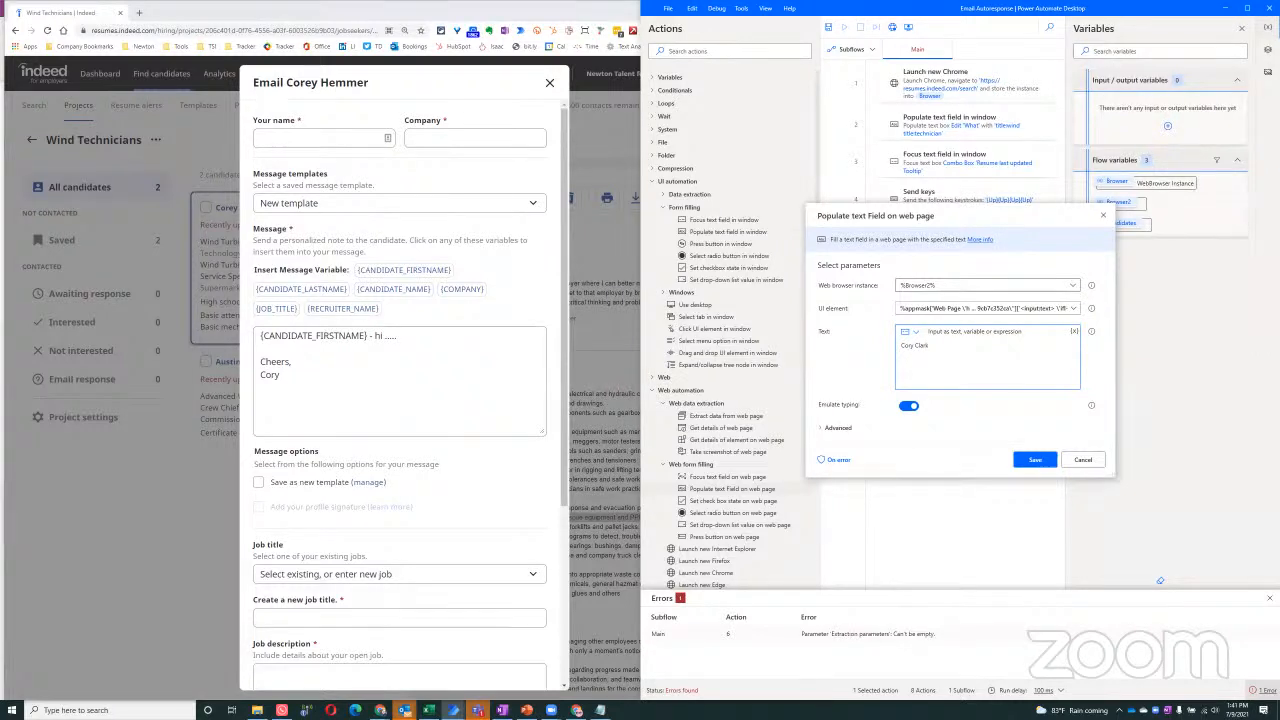
pyautogui.click(1016, 461)
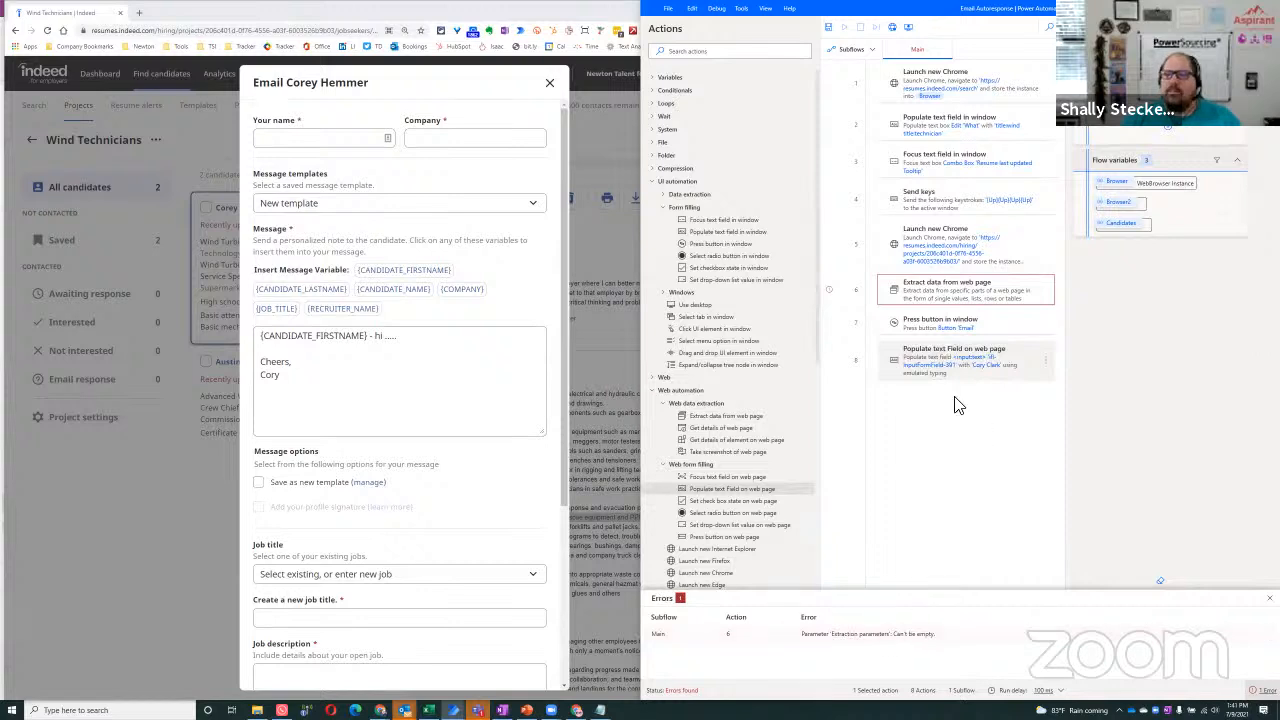
# Close the Errors pane and delete step 6, Extract data from web page.
pyautogui.click(1010, 293)
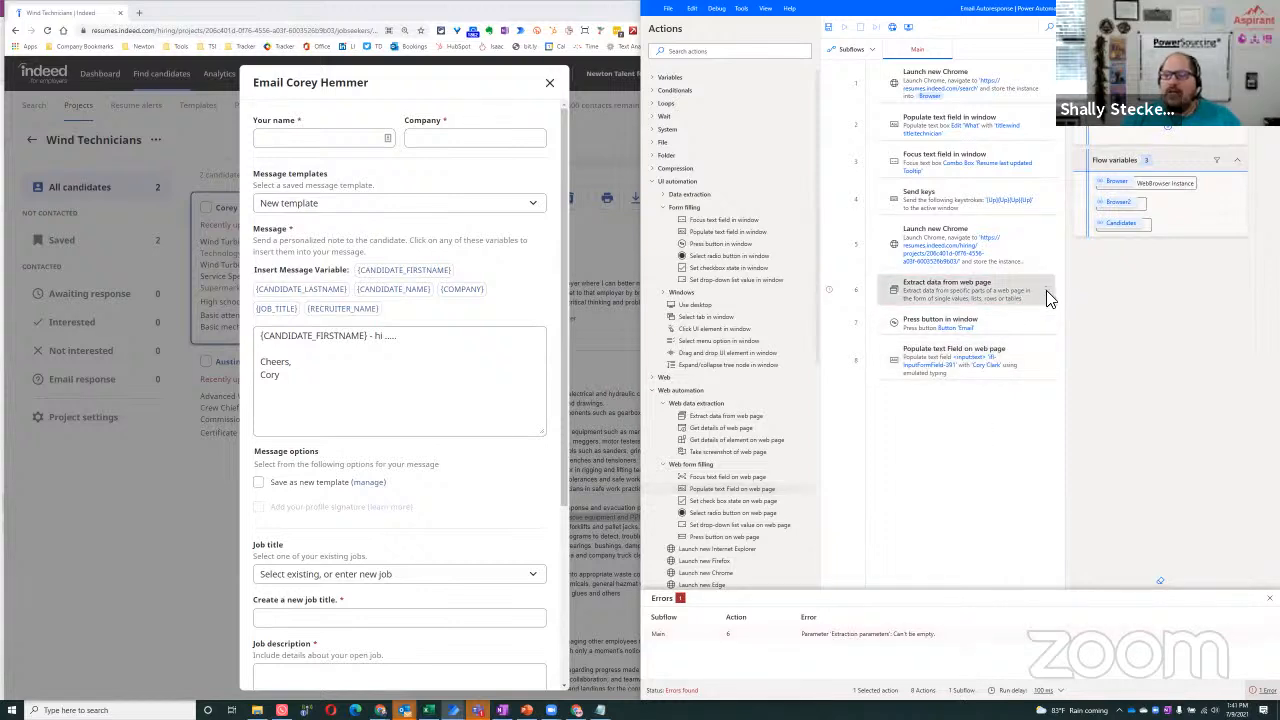
pyautogui.click(1269, 598)
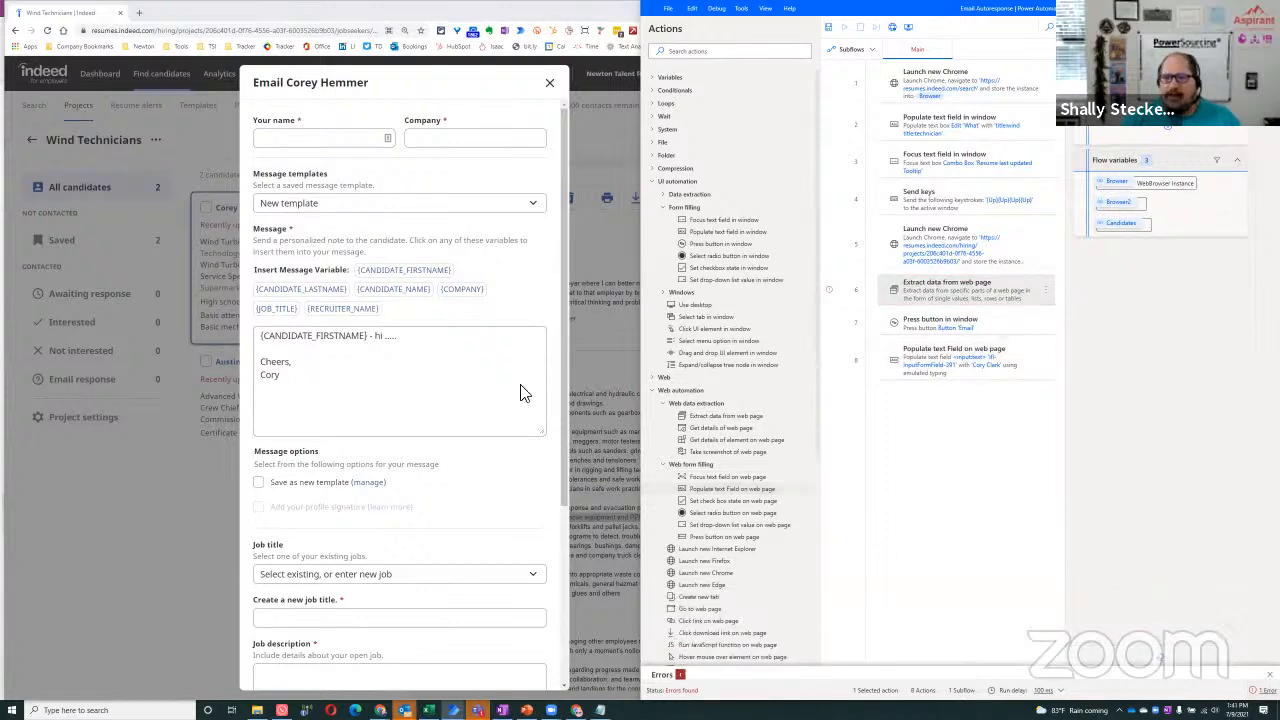
pyautogui.click(1048, 286)
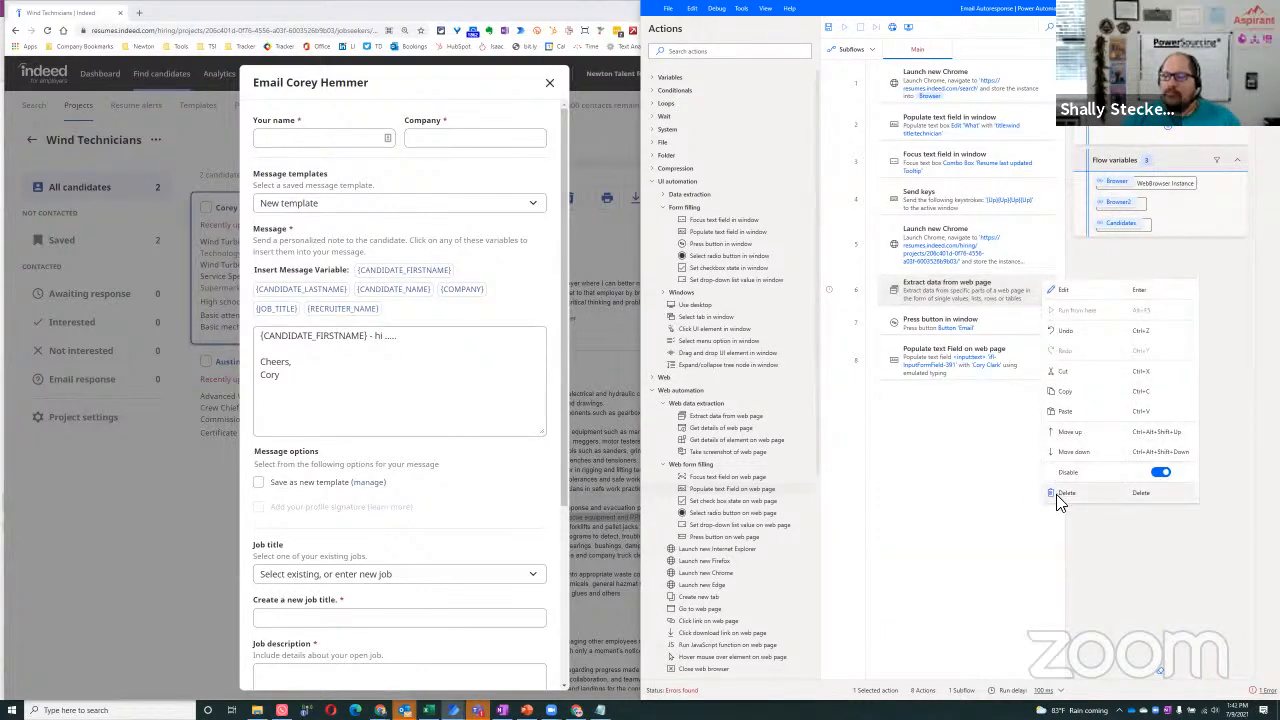
pyautogui.click(1012, 328)
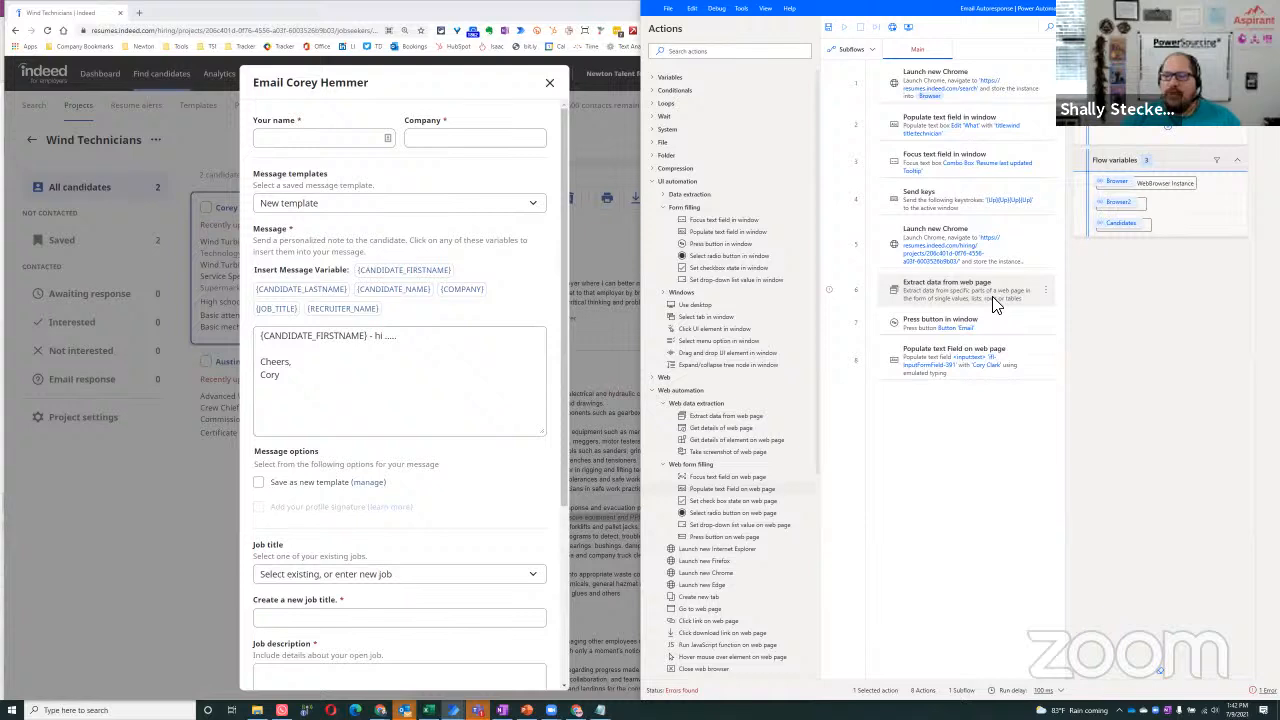
pyautogui.press('Delete')
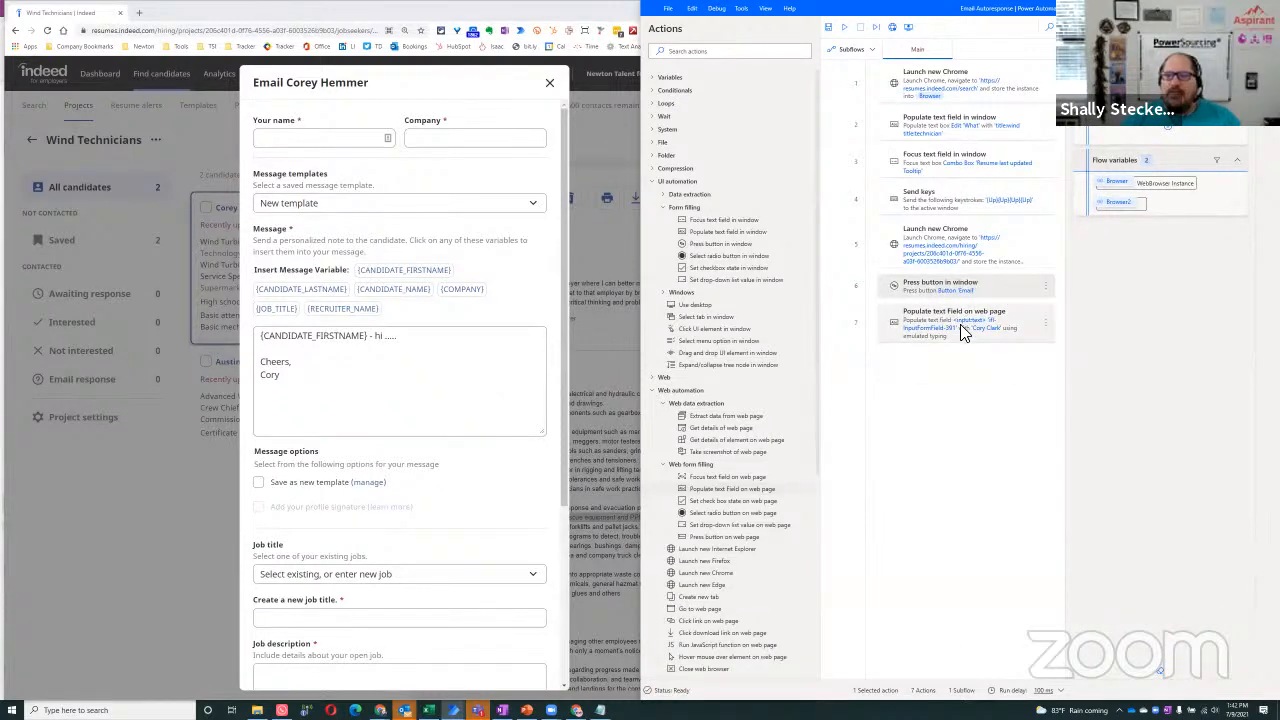
# Focus the form's Company field, then add another Populate text field on web page step for Browser2.
pyautogui.click(317, 142)
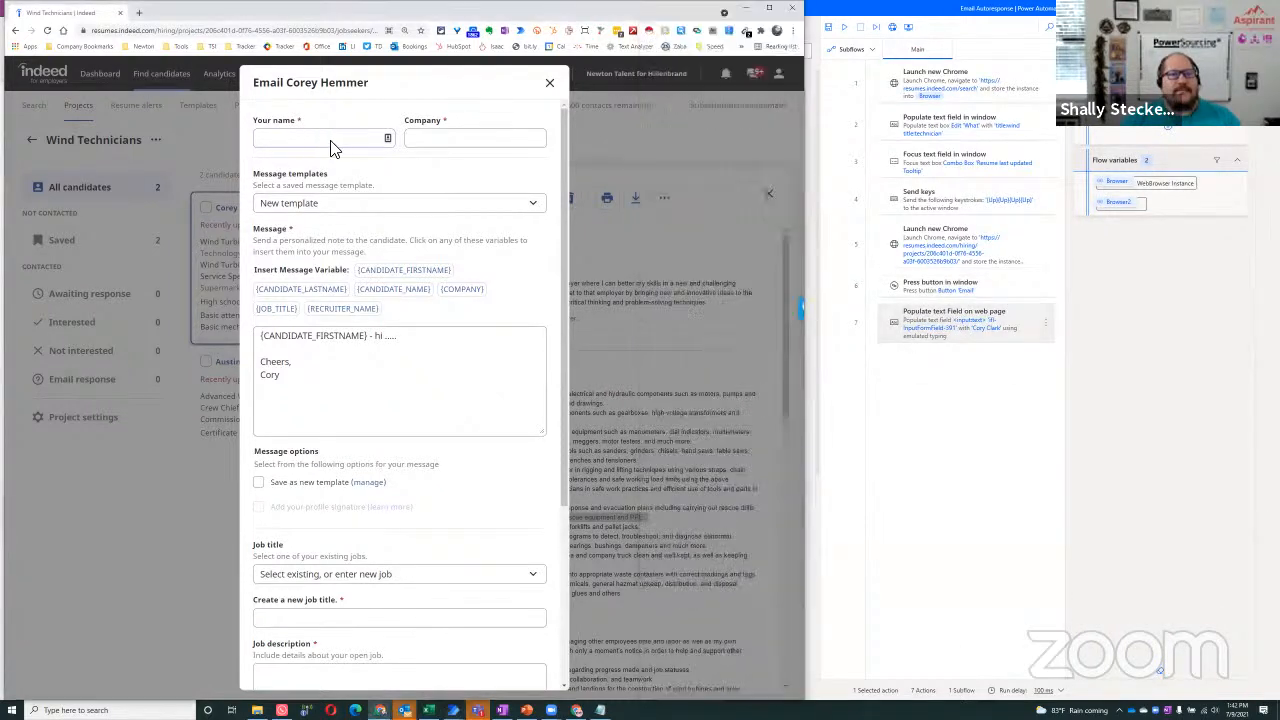
pyautogui.click(448, 142)
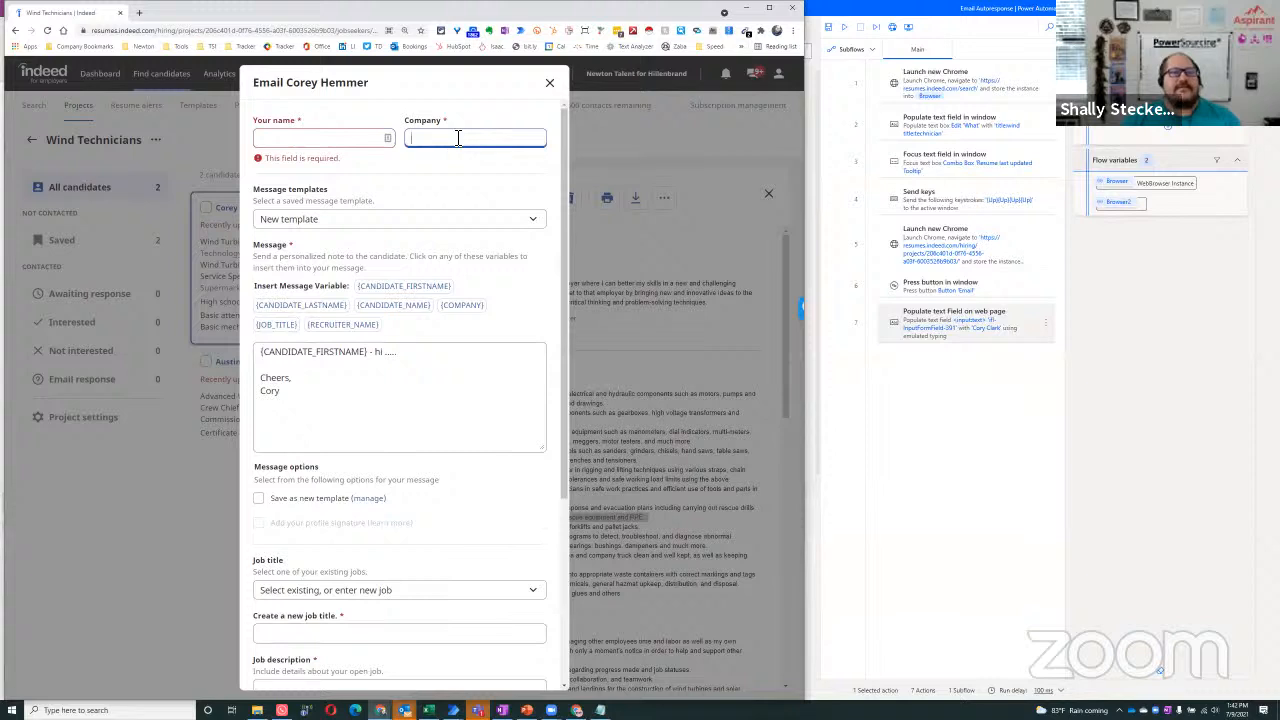
pyautogui.click(912, 402)
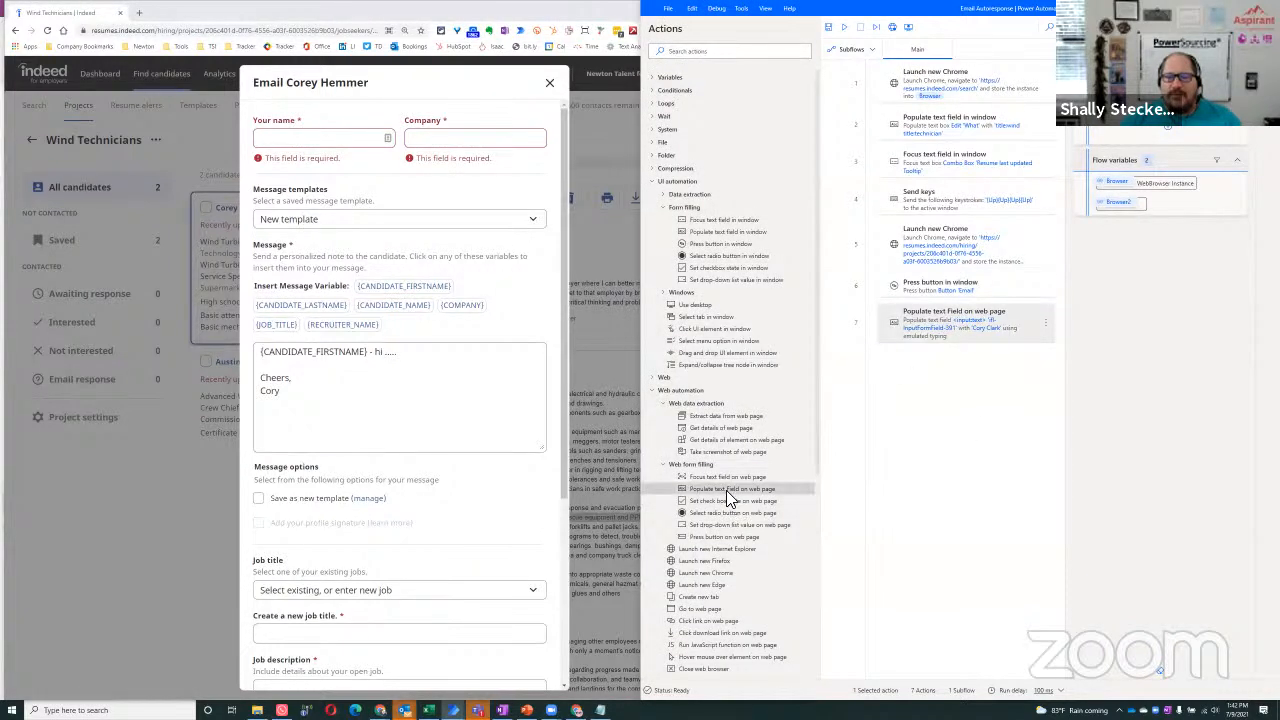
pyautogui.moveTo(727, 490); pyautogui.dragTo(980, 415)
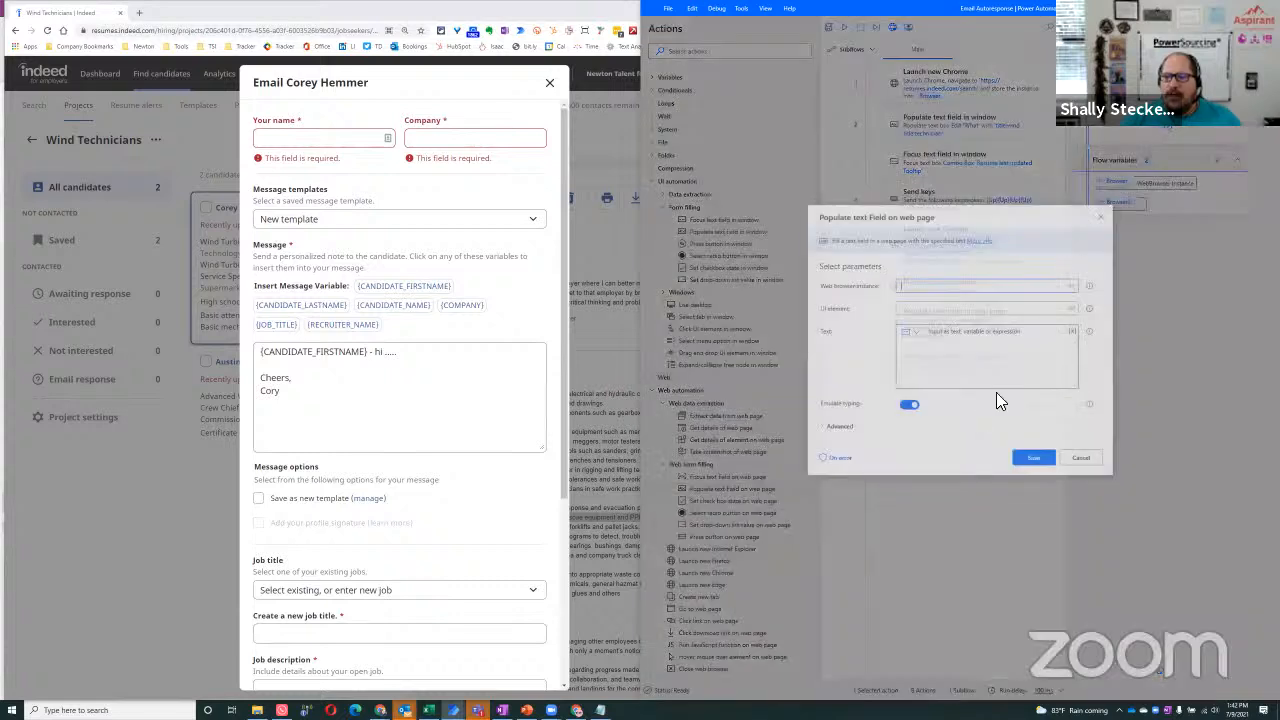
pyautogui.click(1076, 289)
pyautogui.click(946, 314)
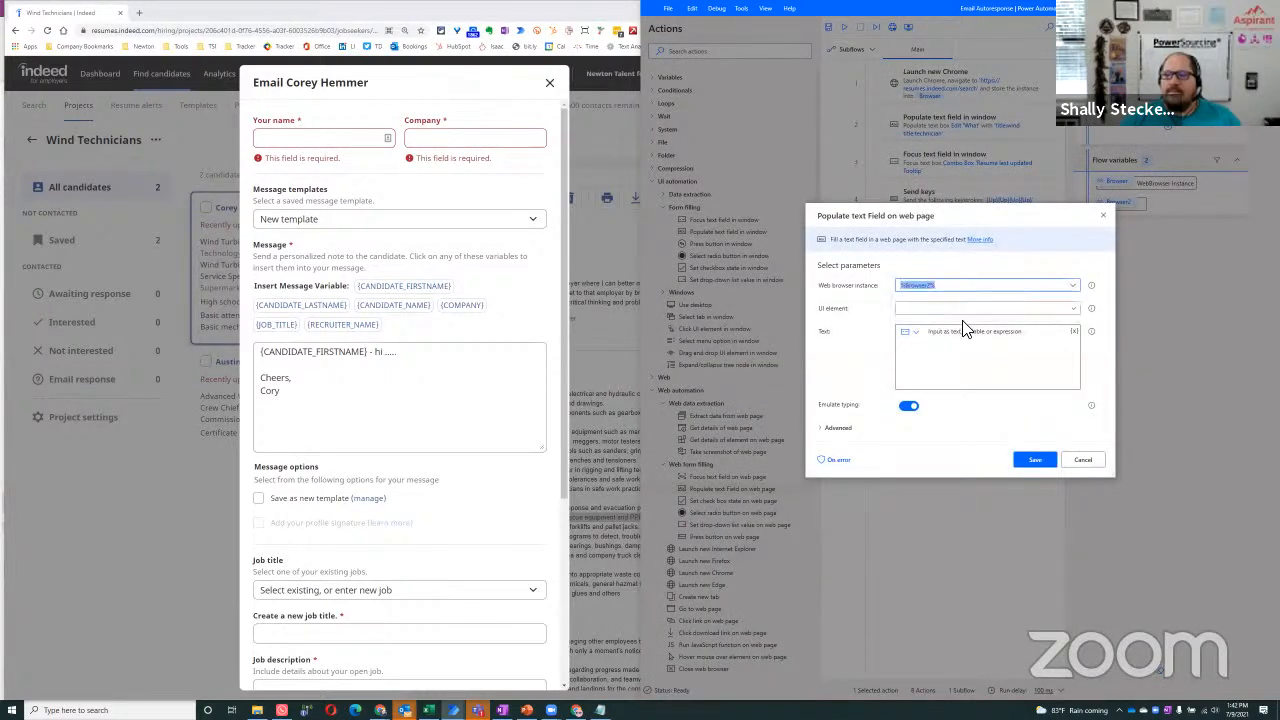
# Capture the Company input as the UI element, set the text to 'Company', and save.
pyautogui.click(1073, 310)
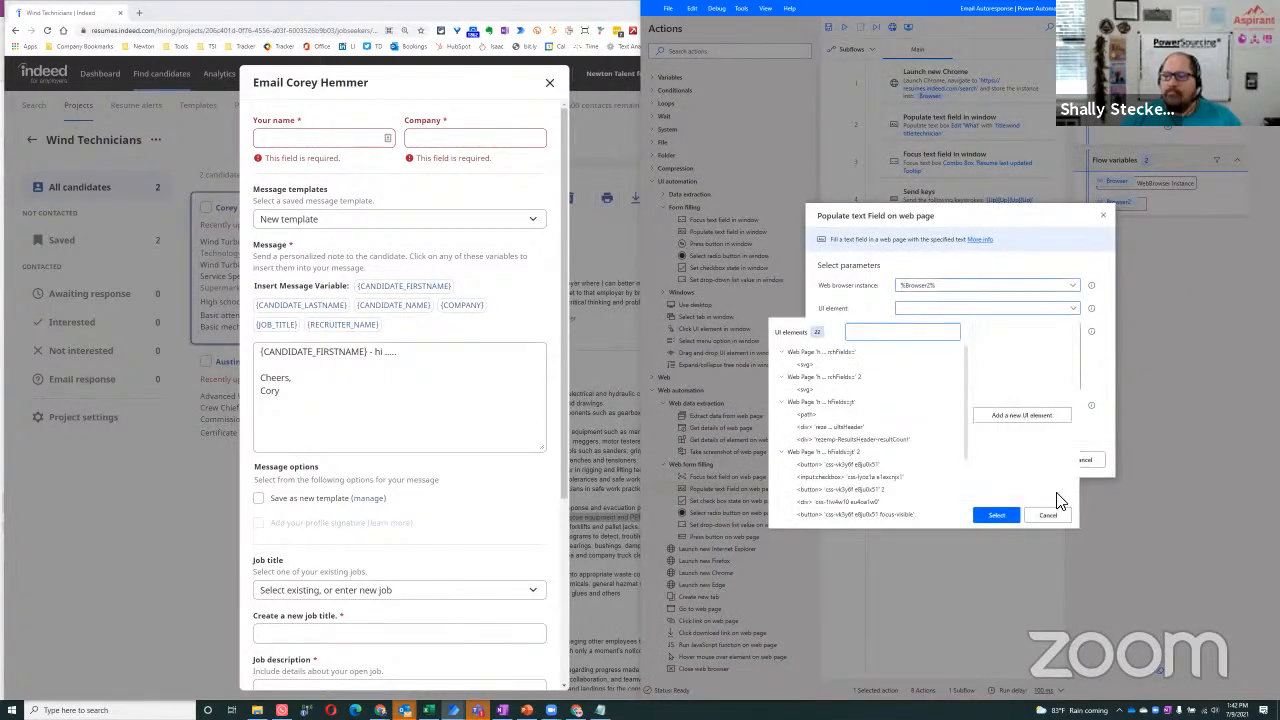
pyautogui.click(1005, 416)
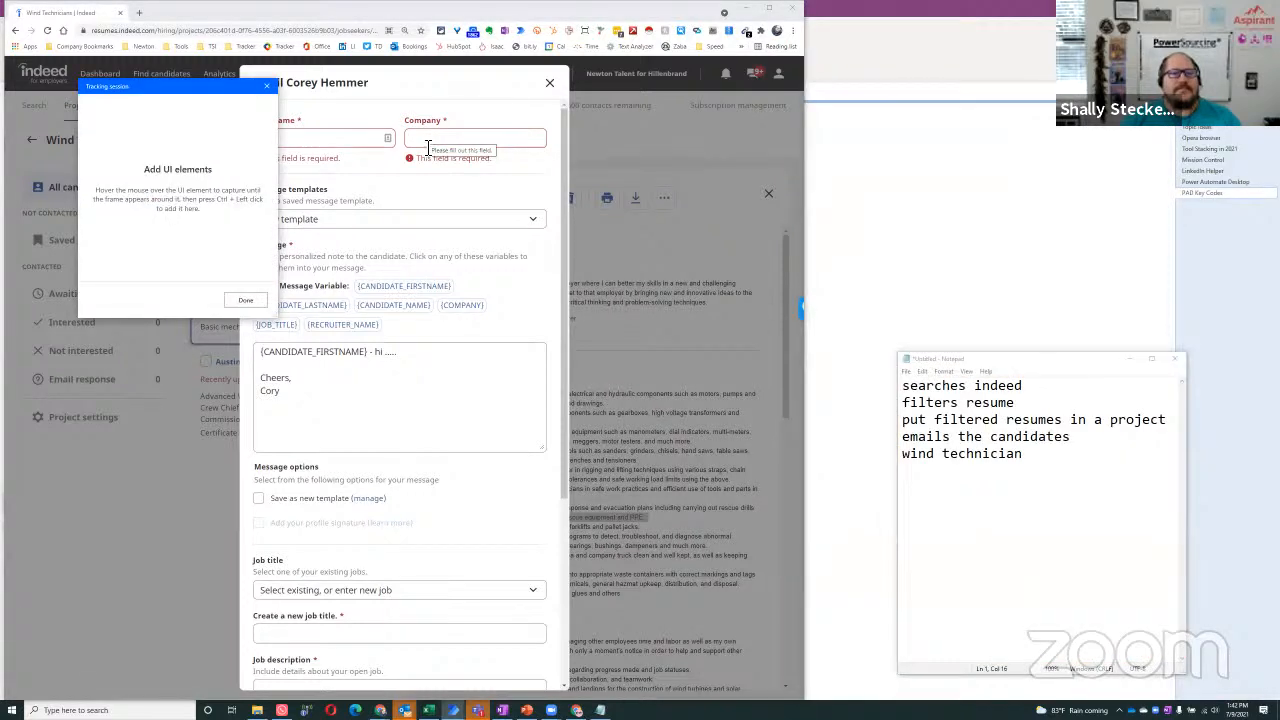
pyautogui.click(428, 147)
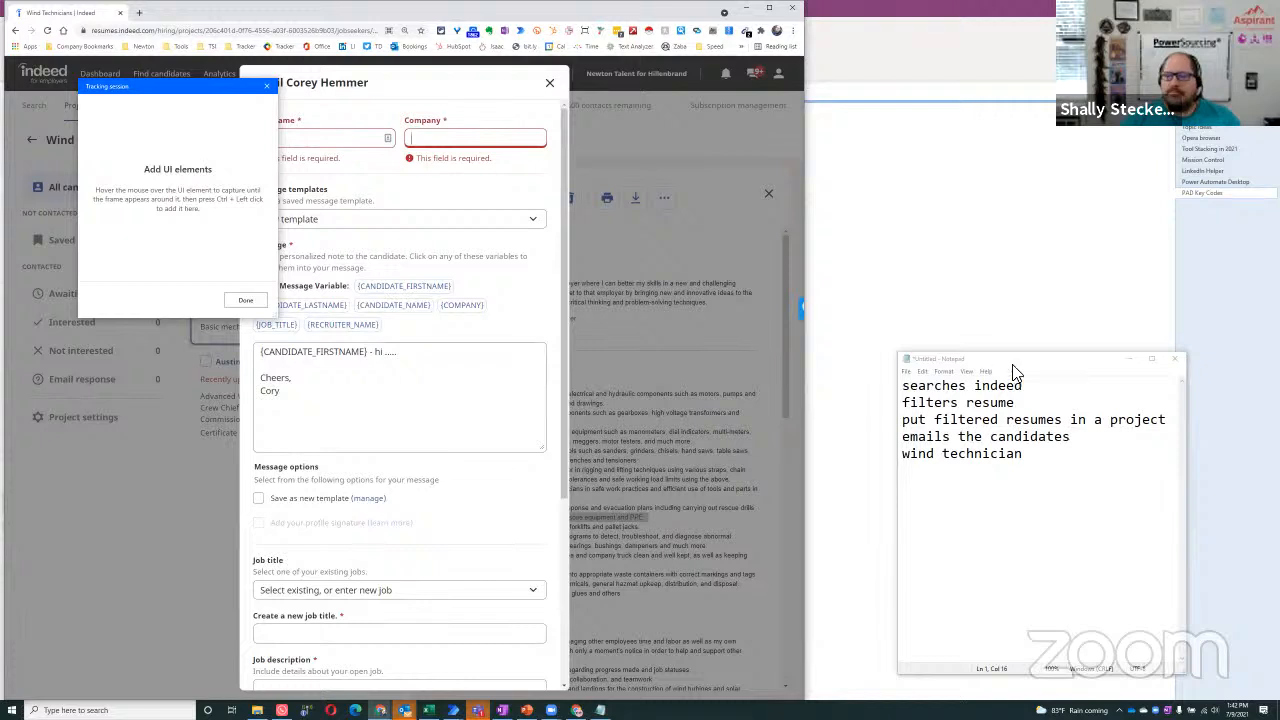
pyautogui.keyDown('ctrl'); pyautogui.click(475, 137); pyautogui.keyUp('ctrl')
pyautogui.keyDown('ctrl'); pyautogui.click(303, 120); pyautogui.keyUp('ctrl')
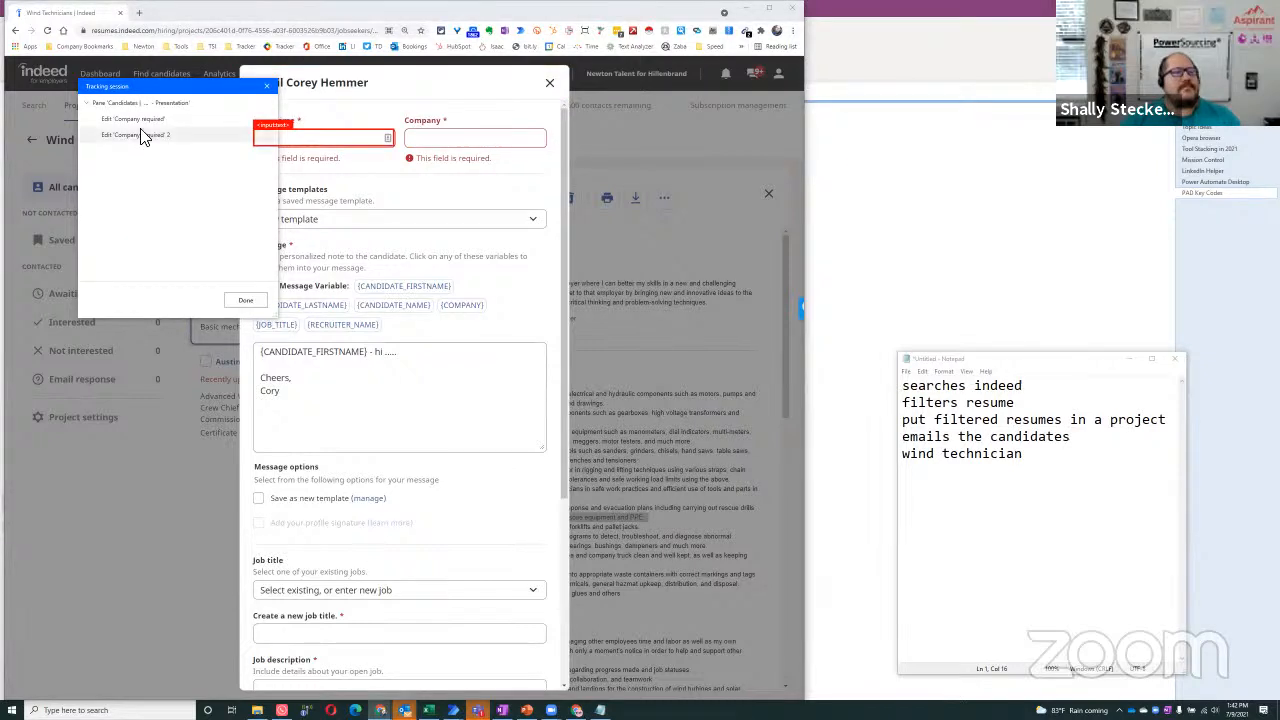
pyautogui.click(245, 300)
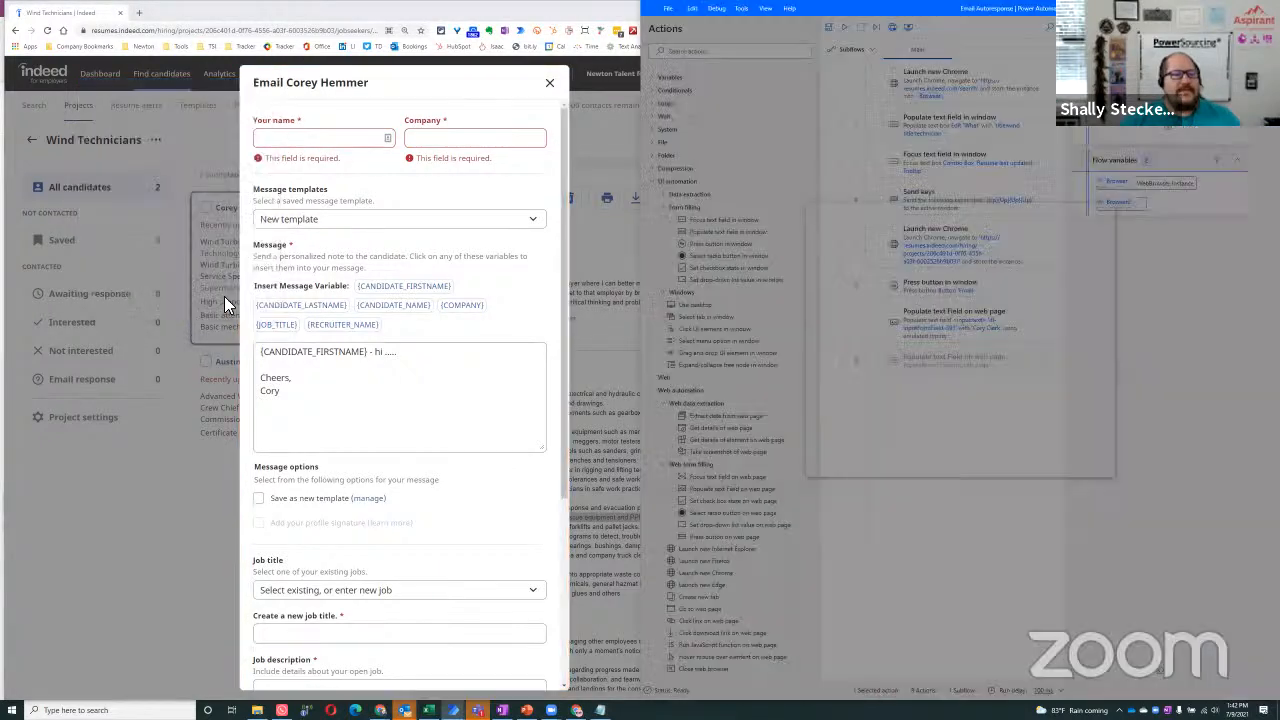
pyautogui.moveTo(736, 226); pyautogui.dragTo(1006, 500)
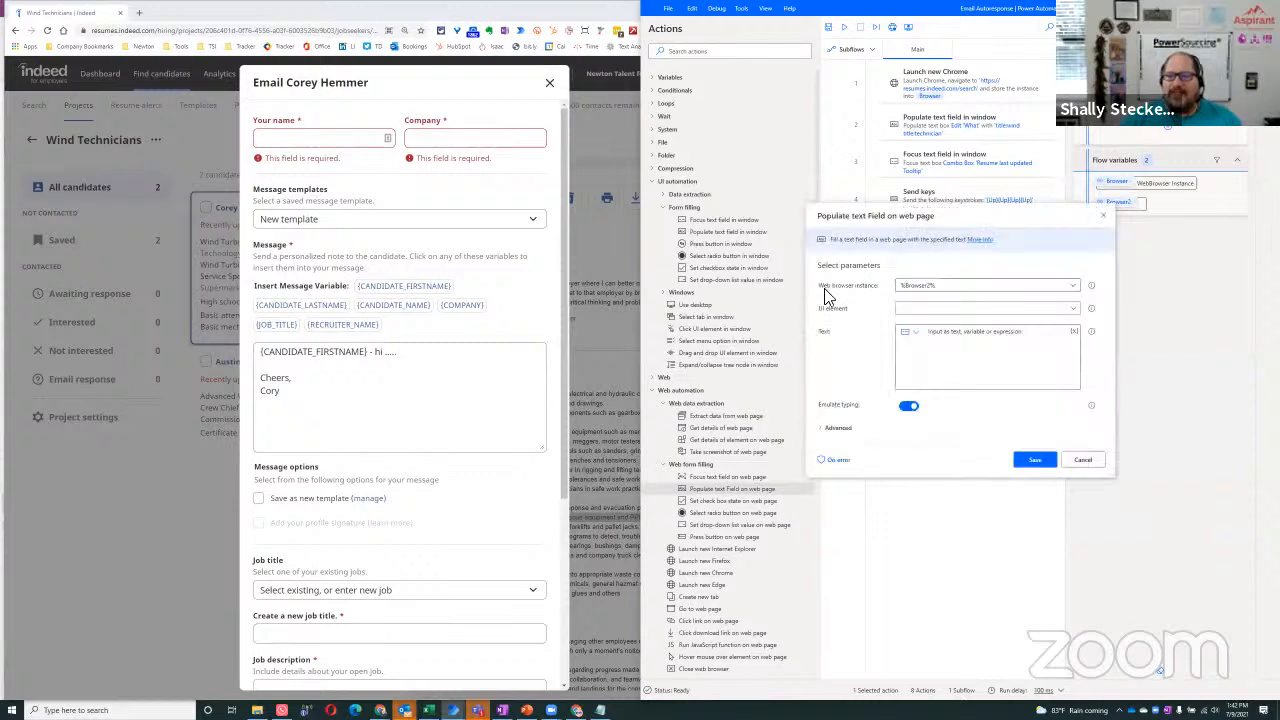
pyautogui.click(929, 371)
pyautogui.write('C')
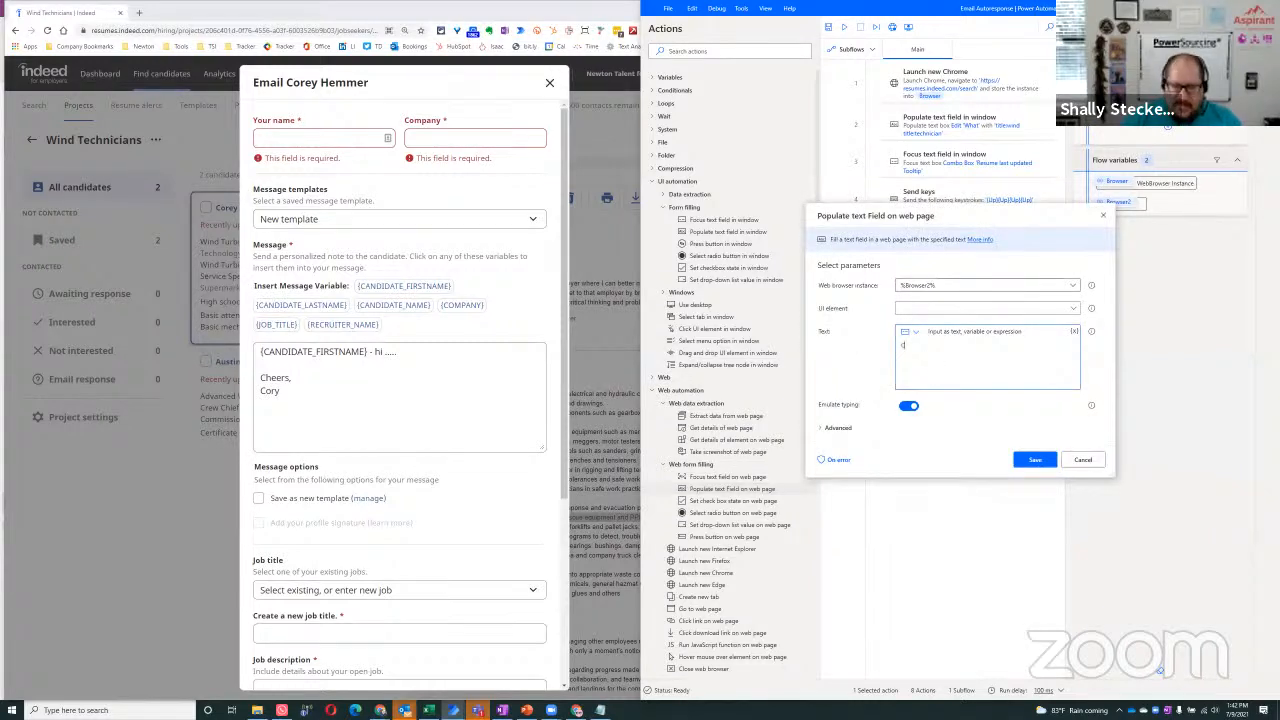
pyautogui.write('ompany')
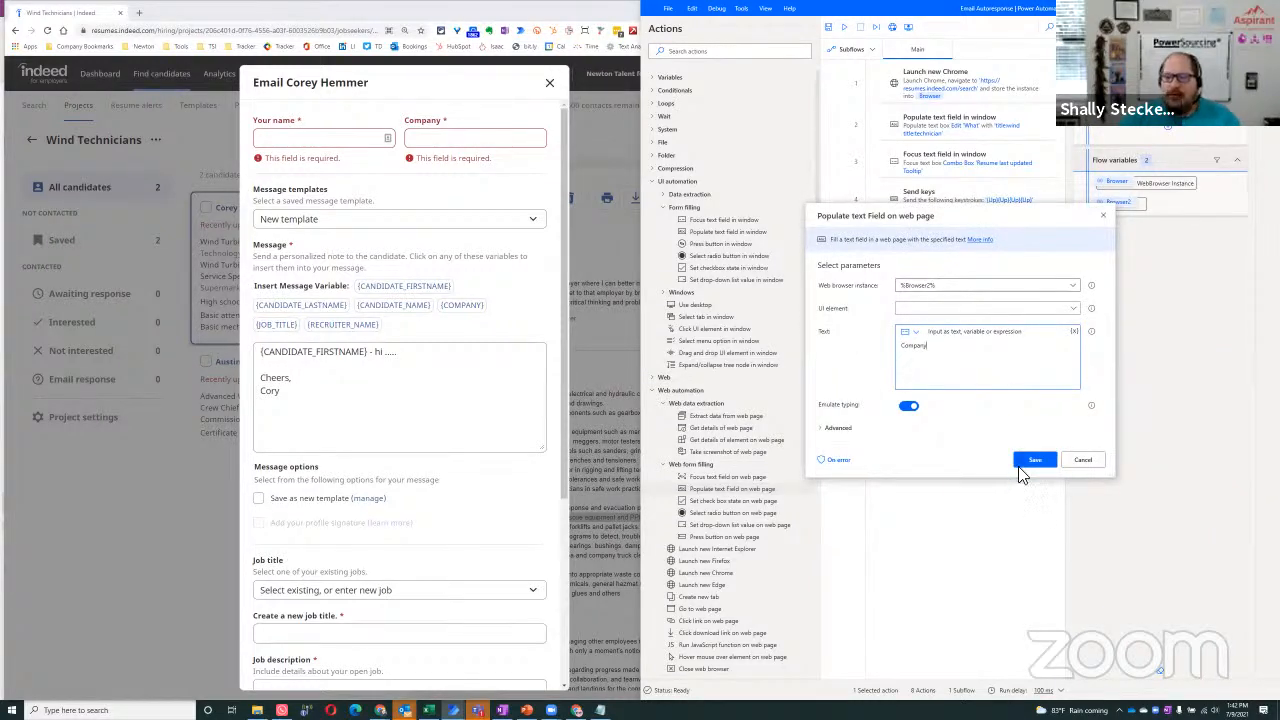
pyautogui.click(1038, 462)
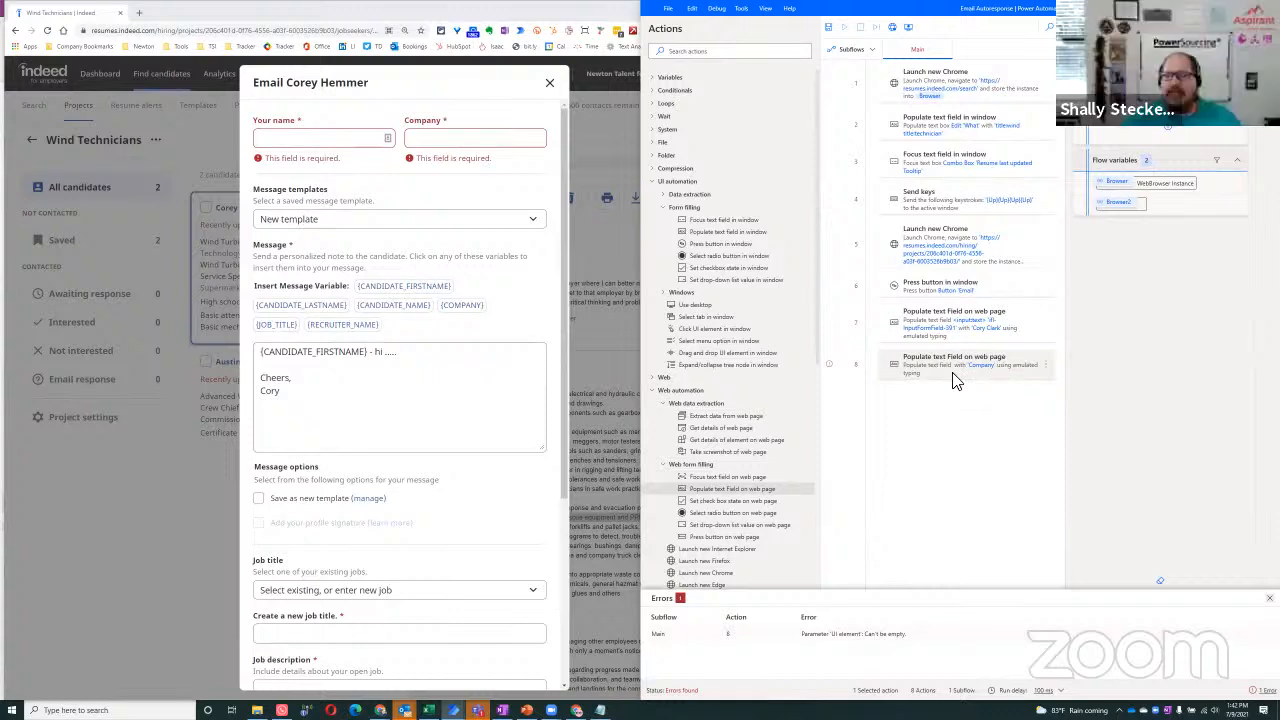
# Edit step 8 to replace the text 'Company' with 'Vestas' and save.
pyautogui.doubleClick(903, 357)
pyautogui.click(957, 360)
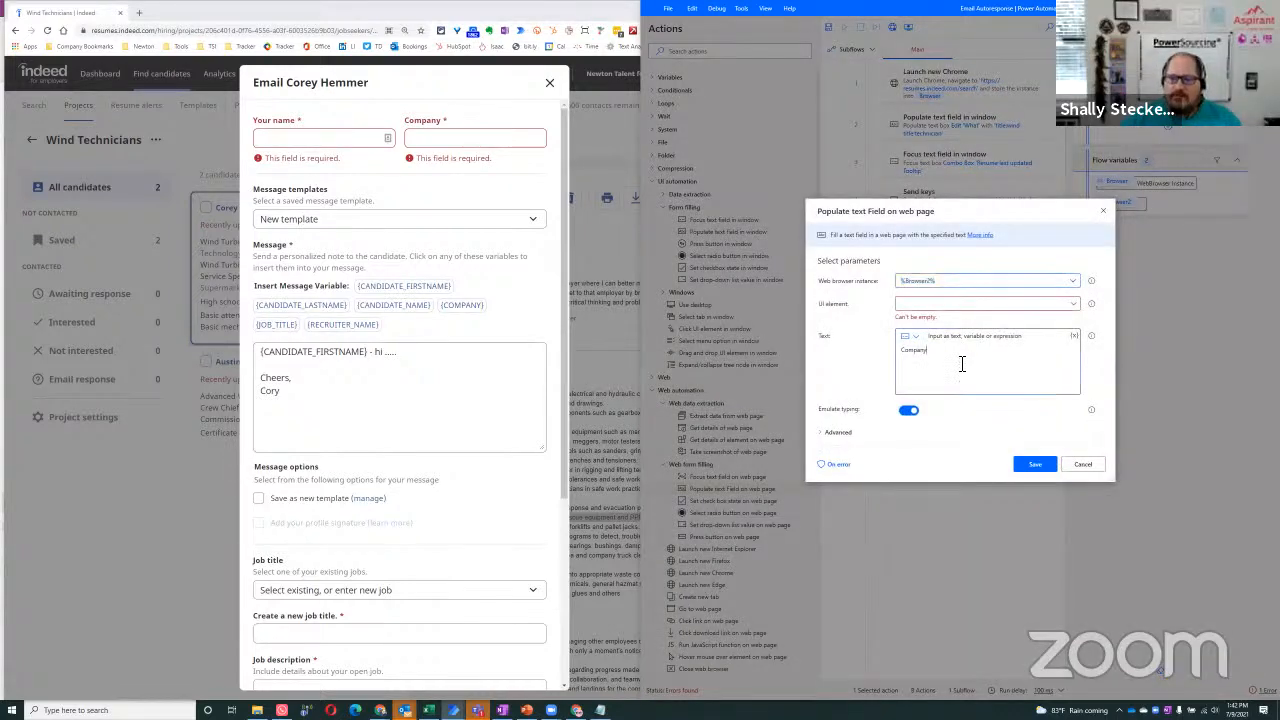
pyautogui.hotkey('ctrl', 'a')
pyautogui.write('Val')
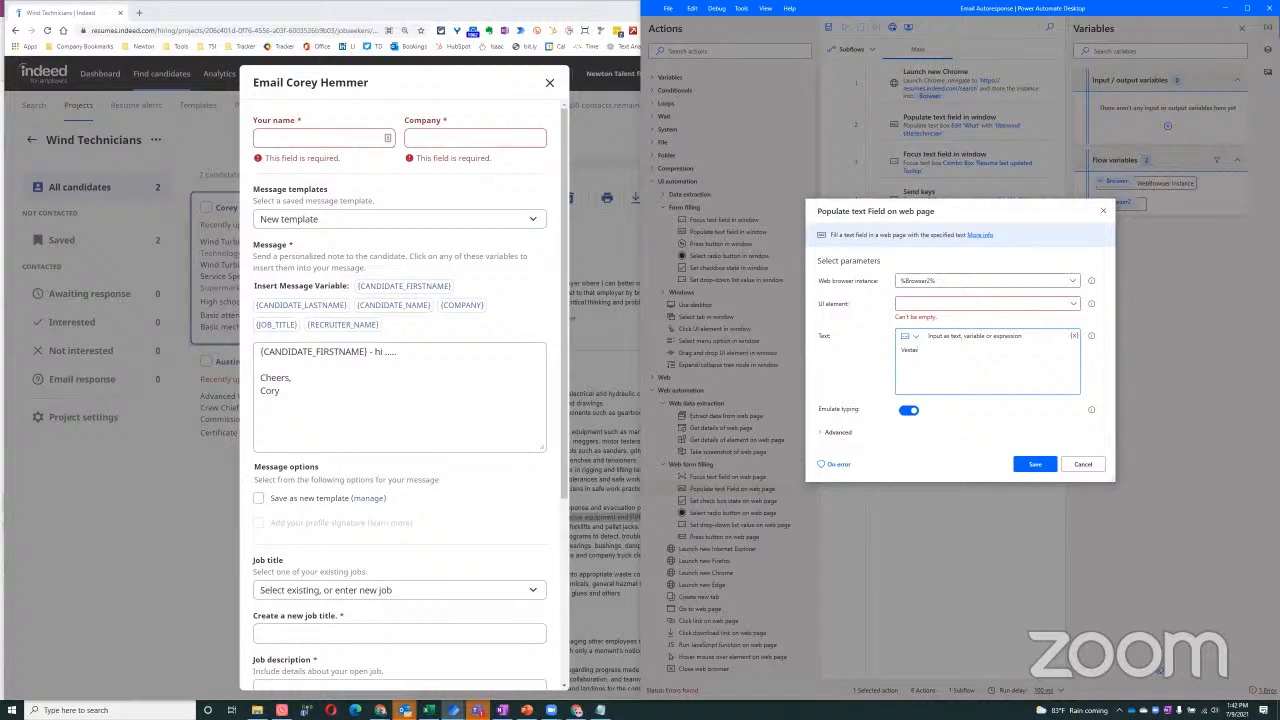
pyautogui.click(1035, 464)
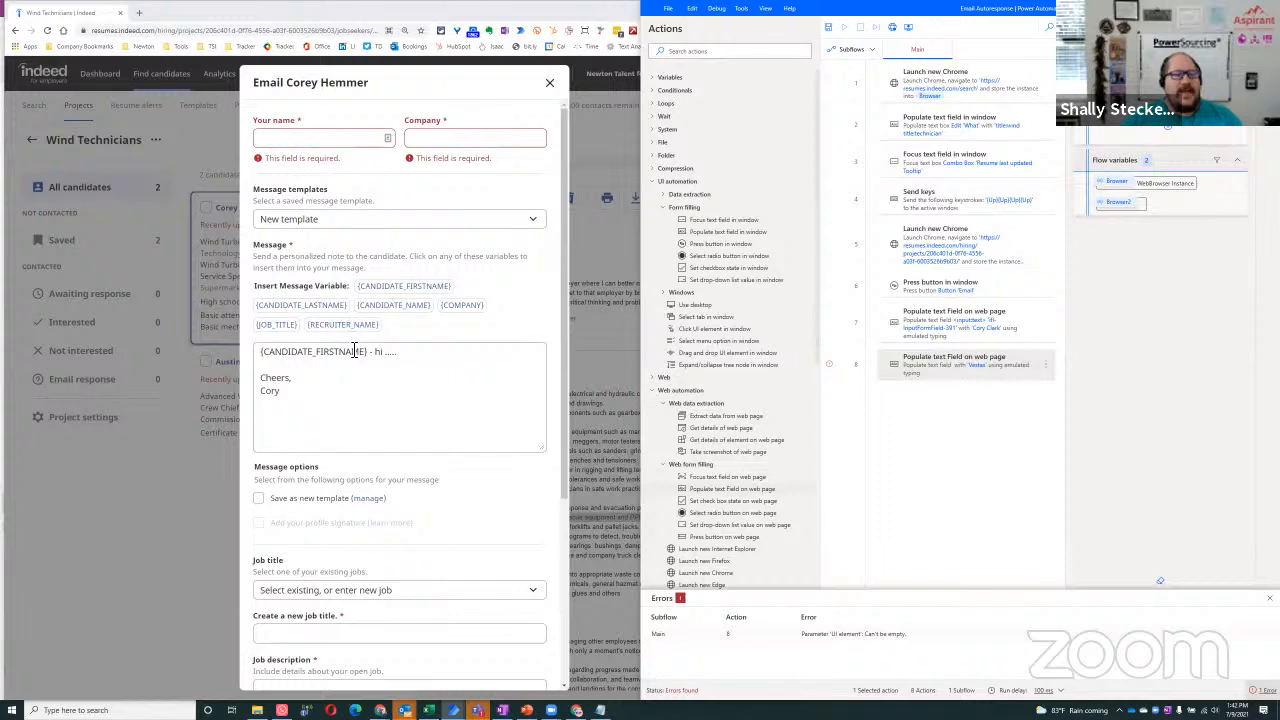
# Complete the word 'message' in the email's Message box and select the entire message text.
pyautogui.click(360, 383)
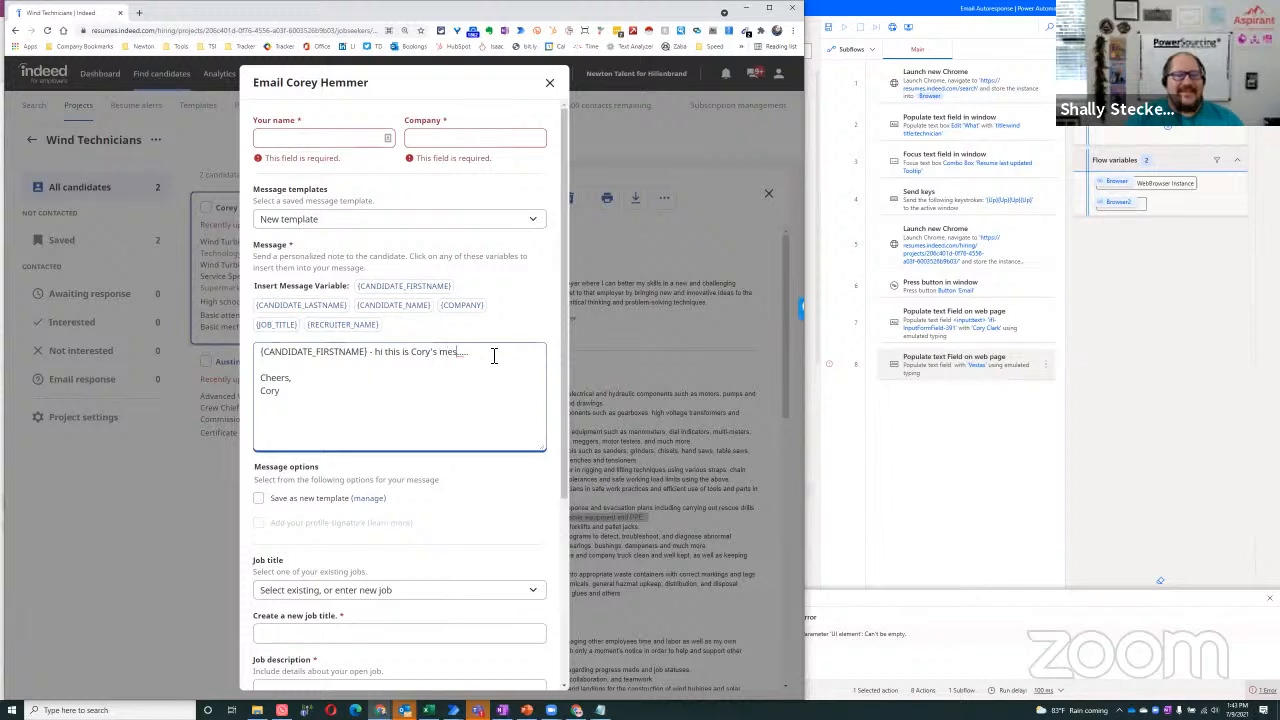
pyautogui.write('sage...')
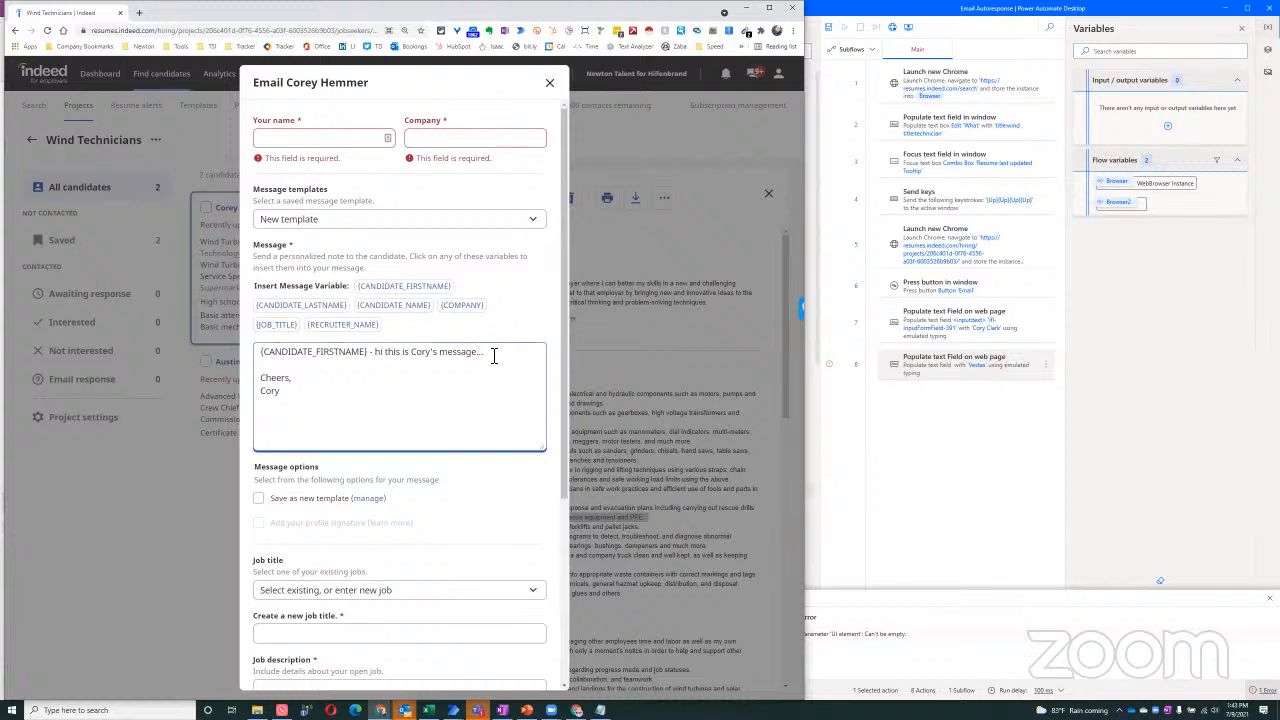
pyautogui.hotkey('ctrl', 'a')
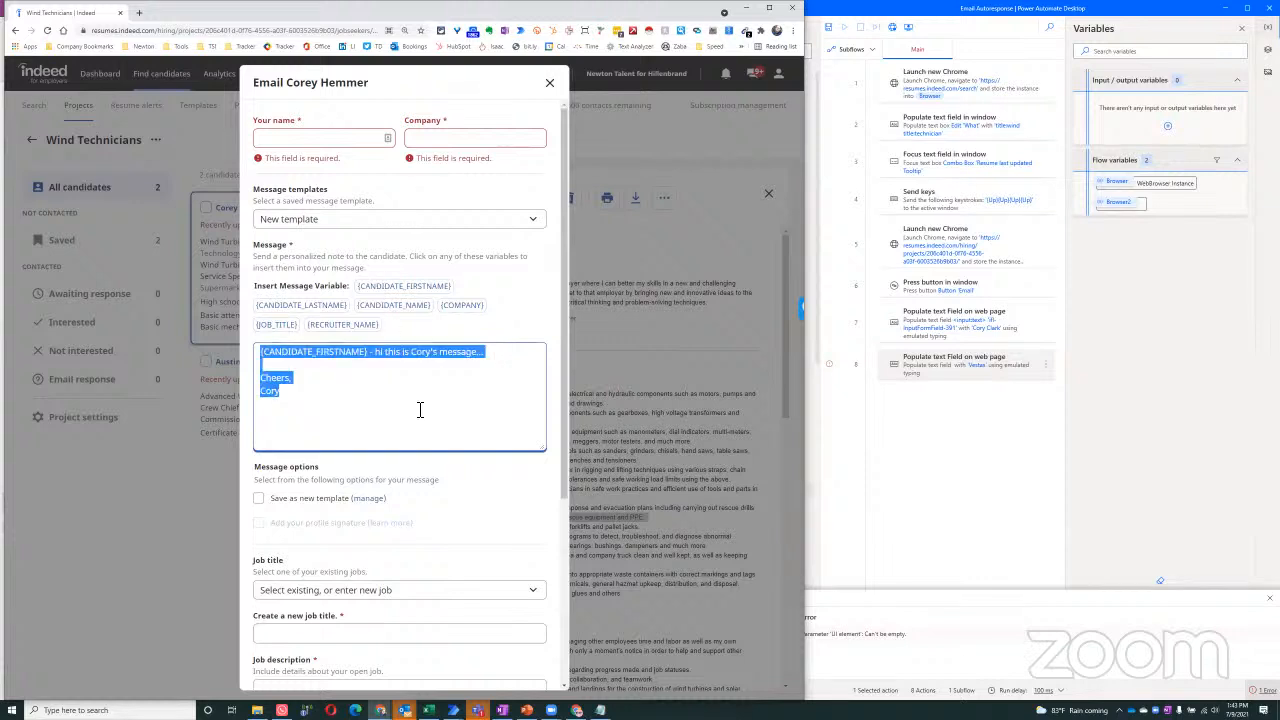
pyautogui.scroll(-3, 466, 458)
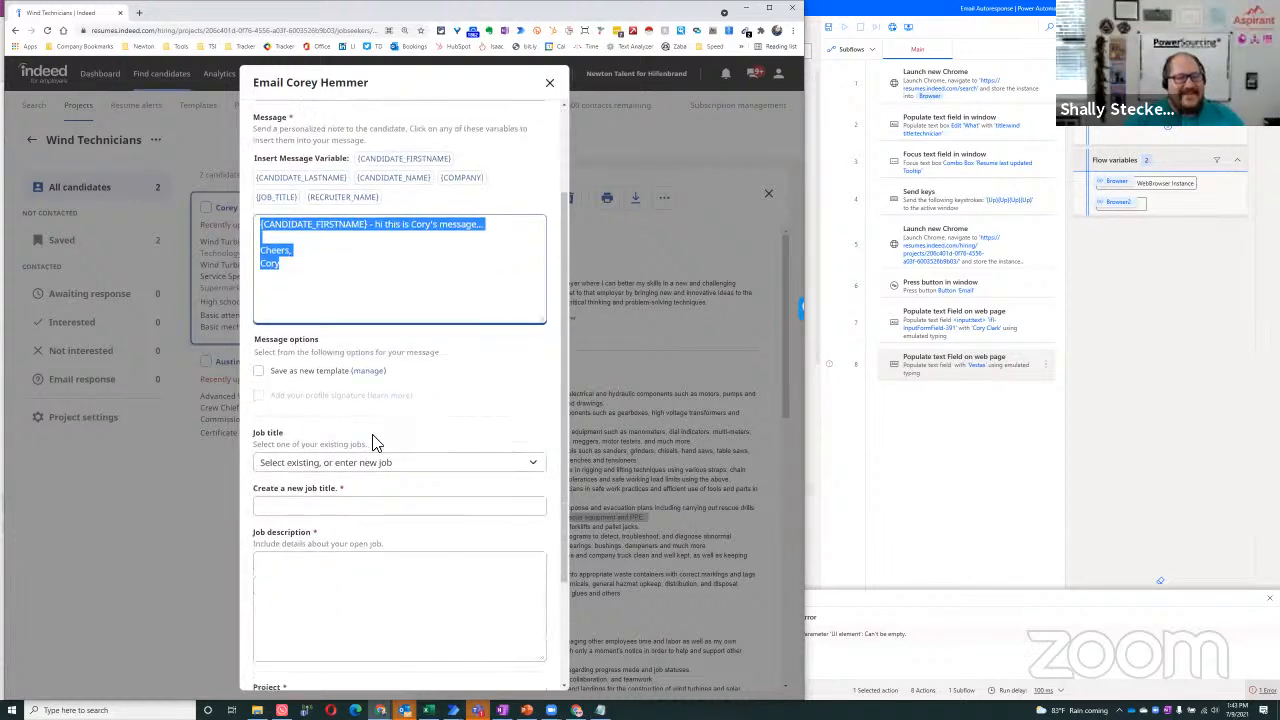
pyautogui.click(972, 458)
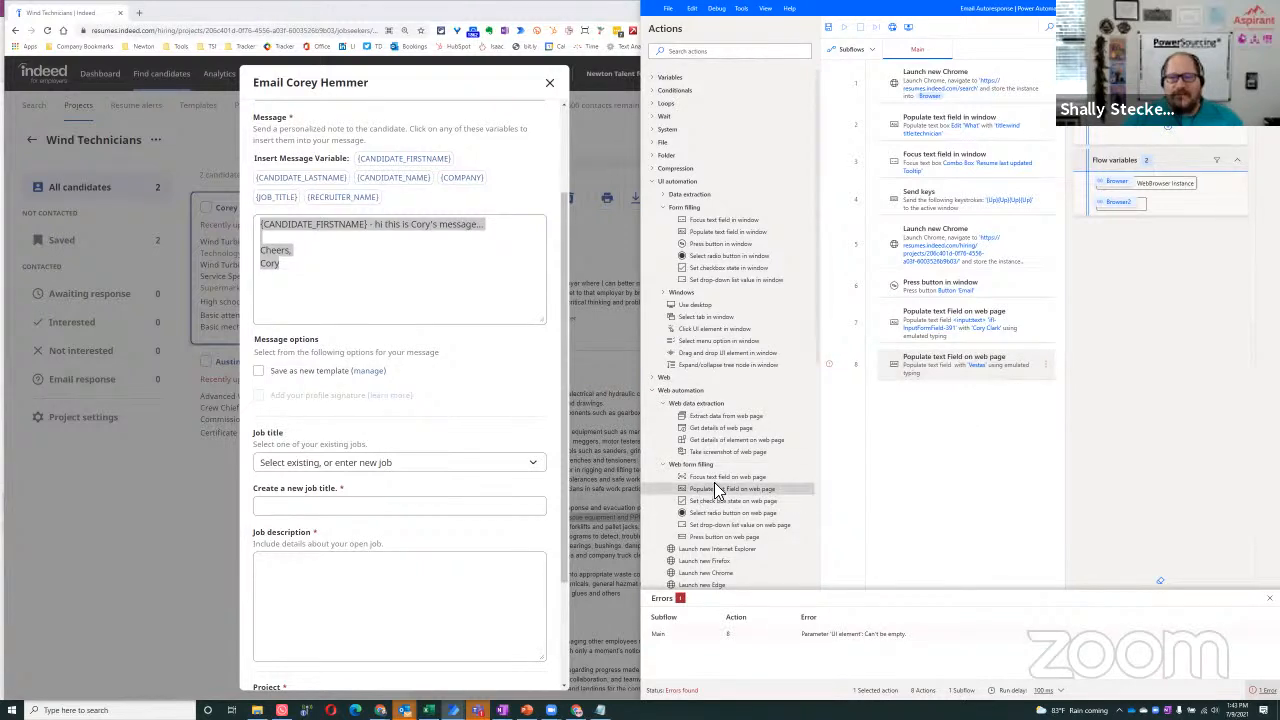
# Add step 9 on %Browser% that fills the captured Message box with the pasted greeting text.
pyautogui.moveTo(716, 487); pyautogui.dragTo(982, 430)
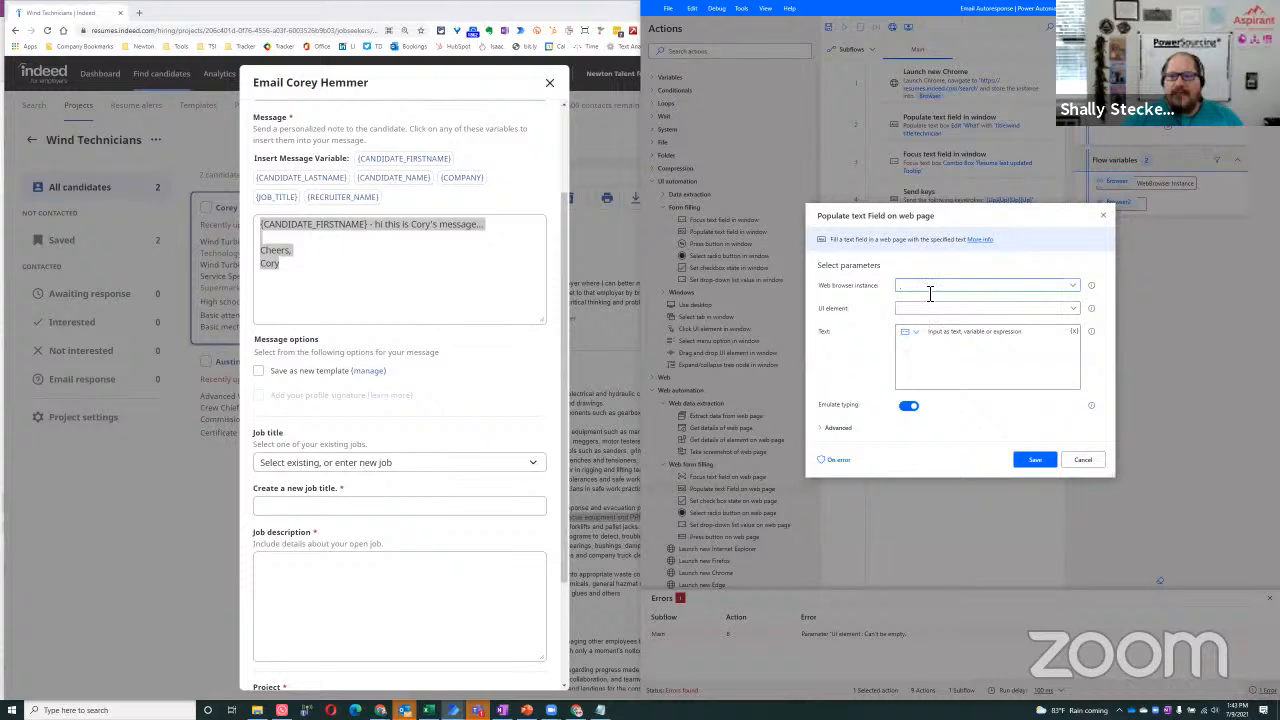
pyautogui.click(1073, 286)
pyautogui.click(950, 312)
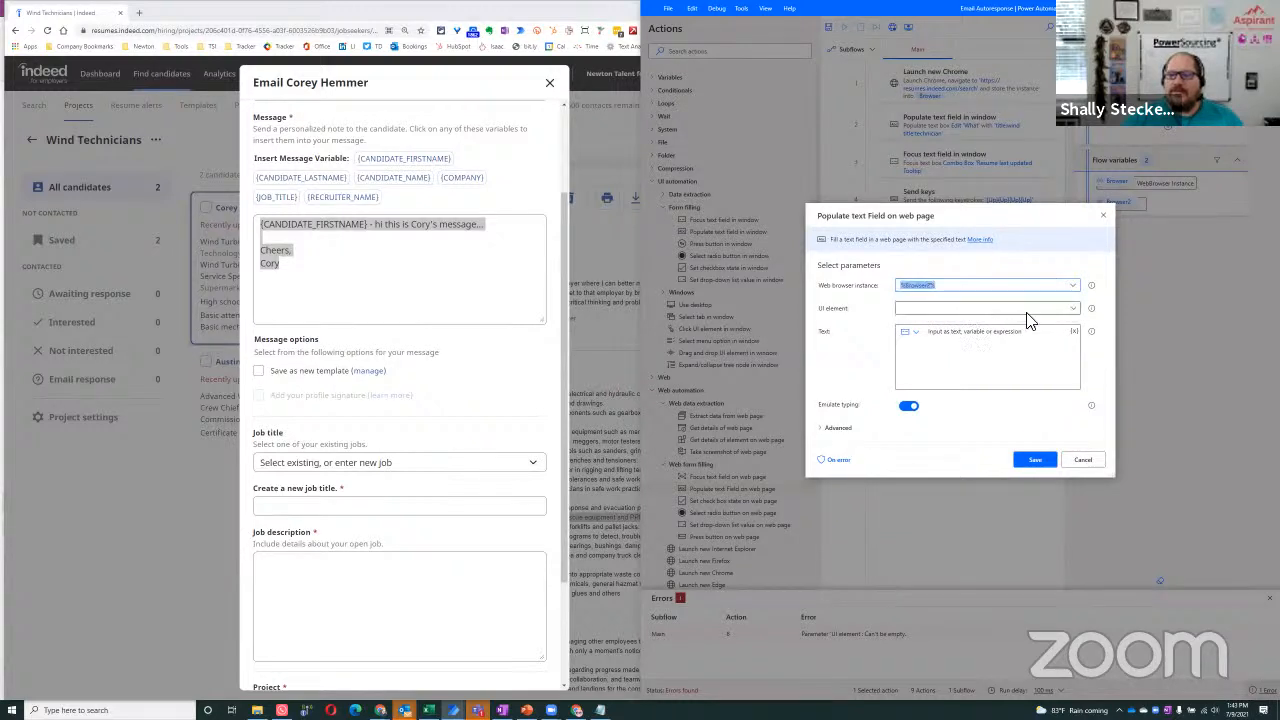
pyautogui.click(1062, 312)
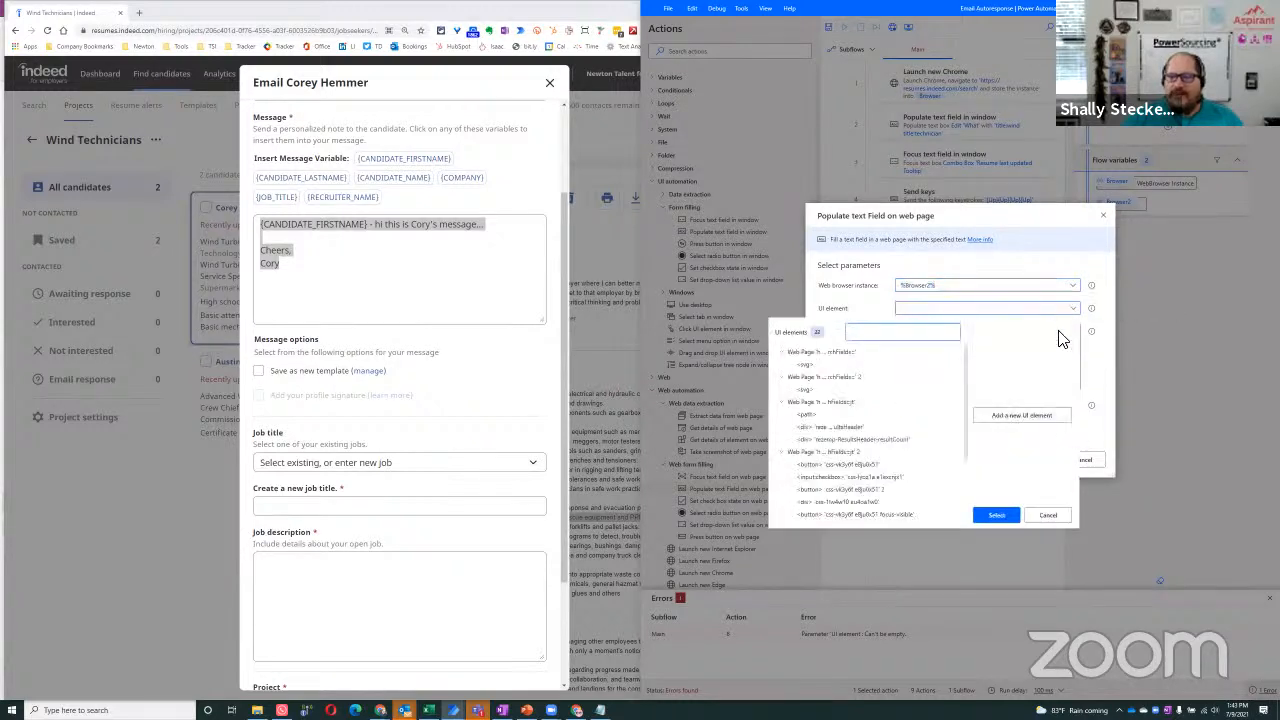
pyautogui.click(1046, 416)
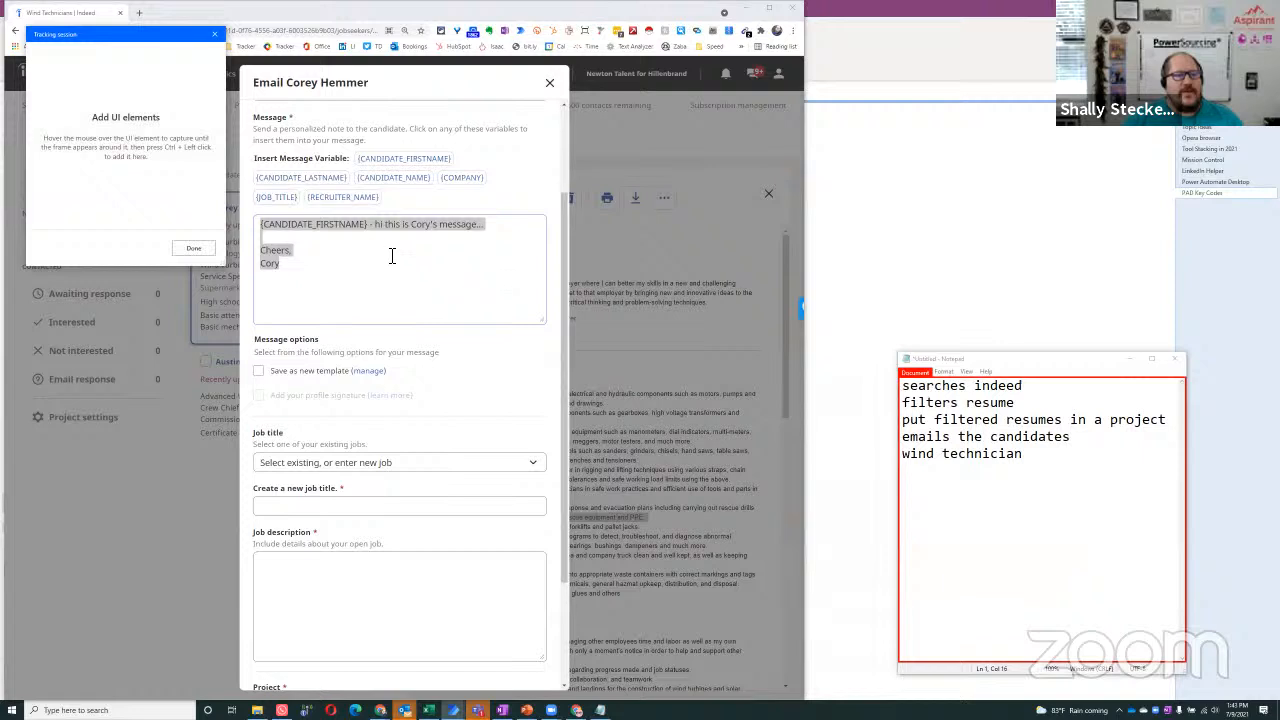
pyautogui.keyDown('ctrl'); pyautogui.click(245, 165); pyautogui.keyUp('ctrl')
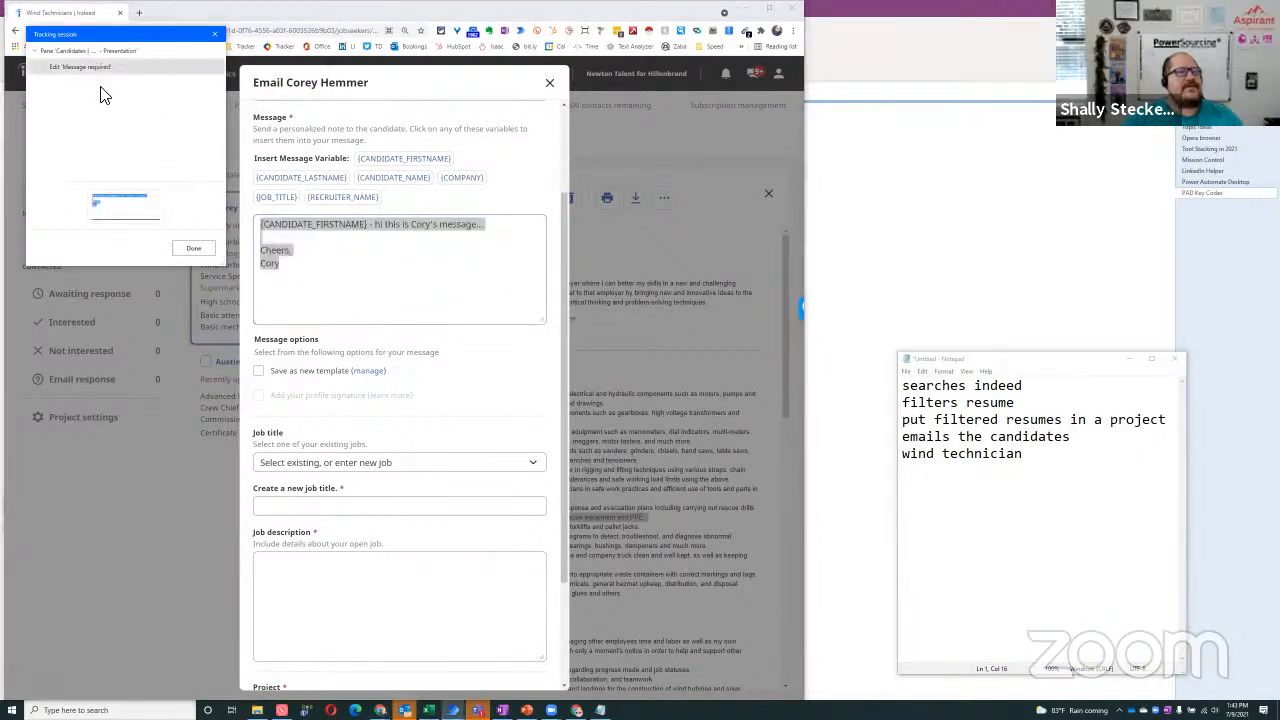
pyautogui.click(193, 248)
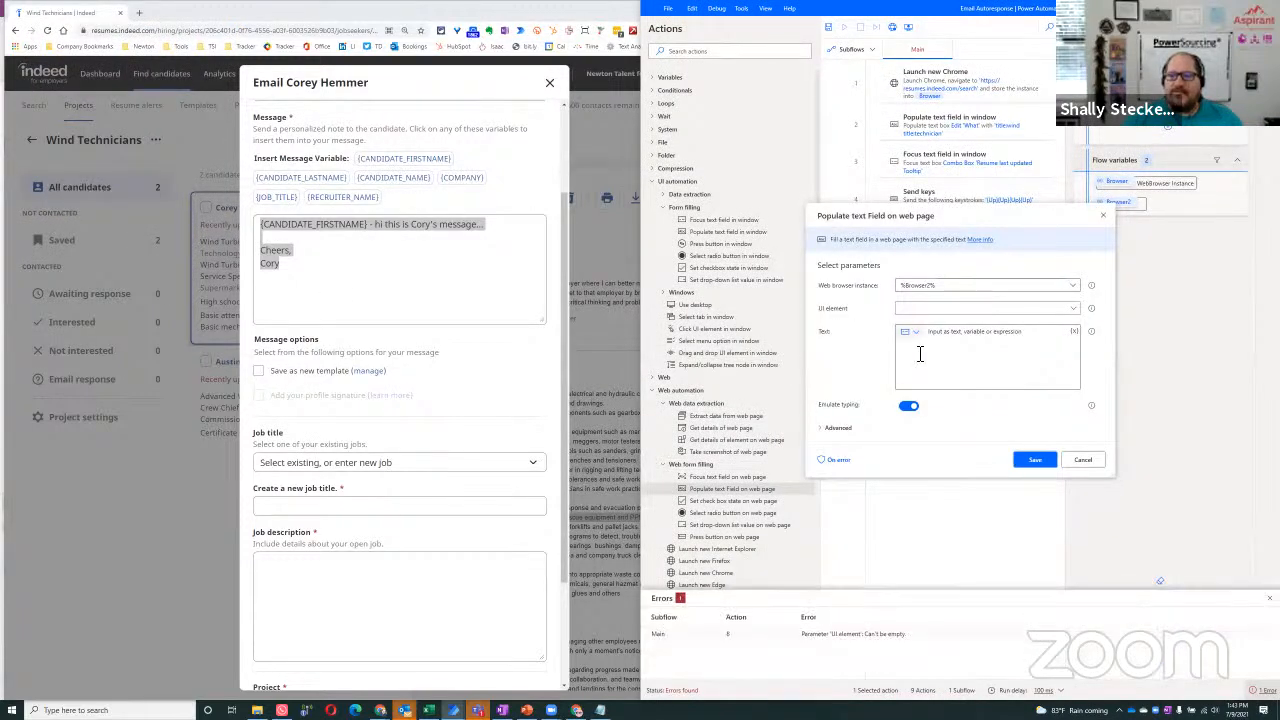
pyautogui.click(926, 355)
pyautogui.hotkey('ctrl', 'v')
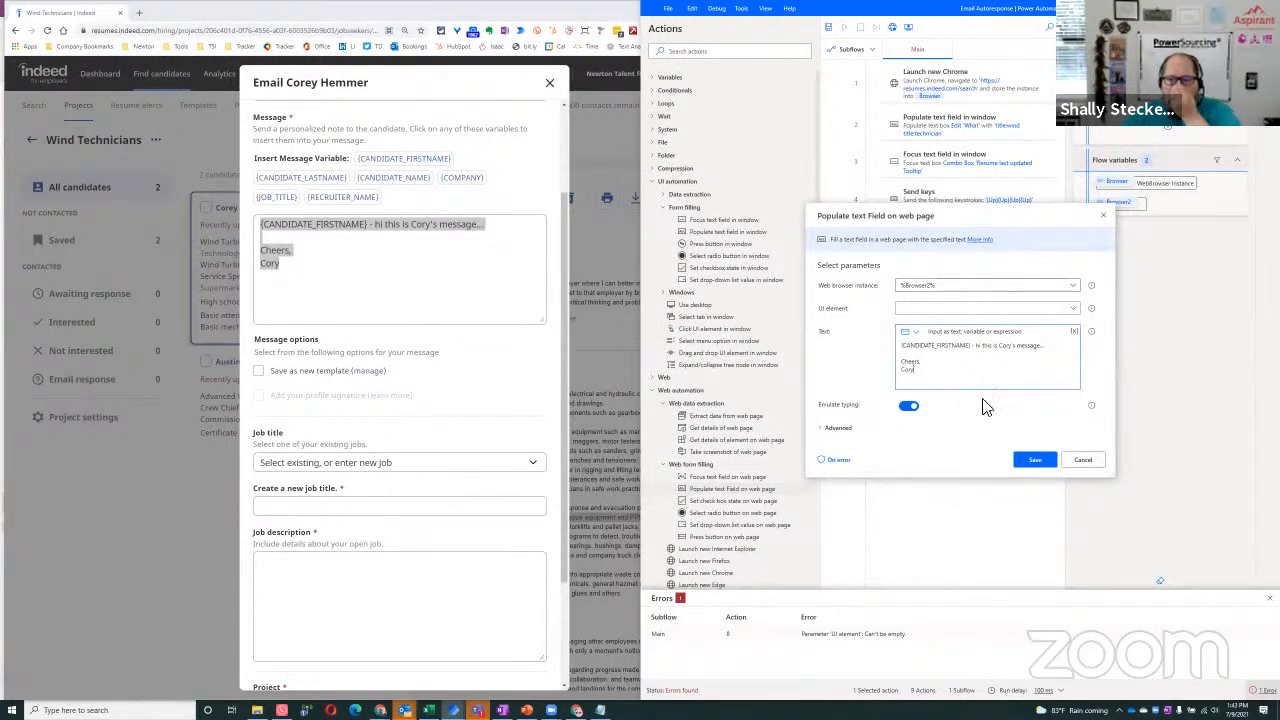
pyautogui.click(1035, 460)
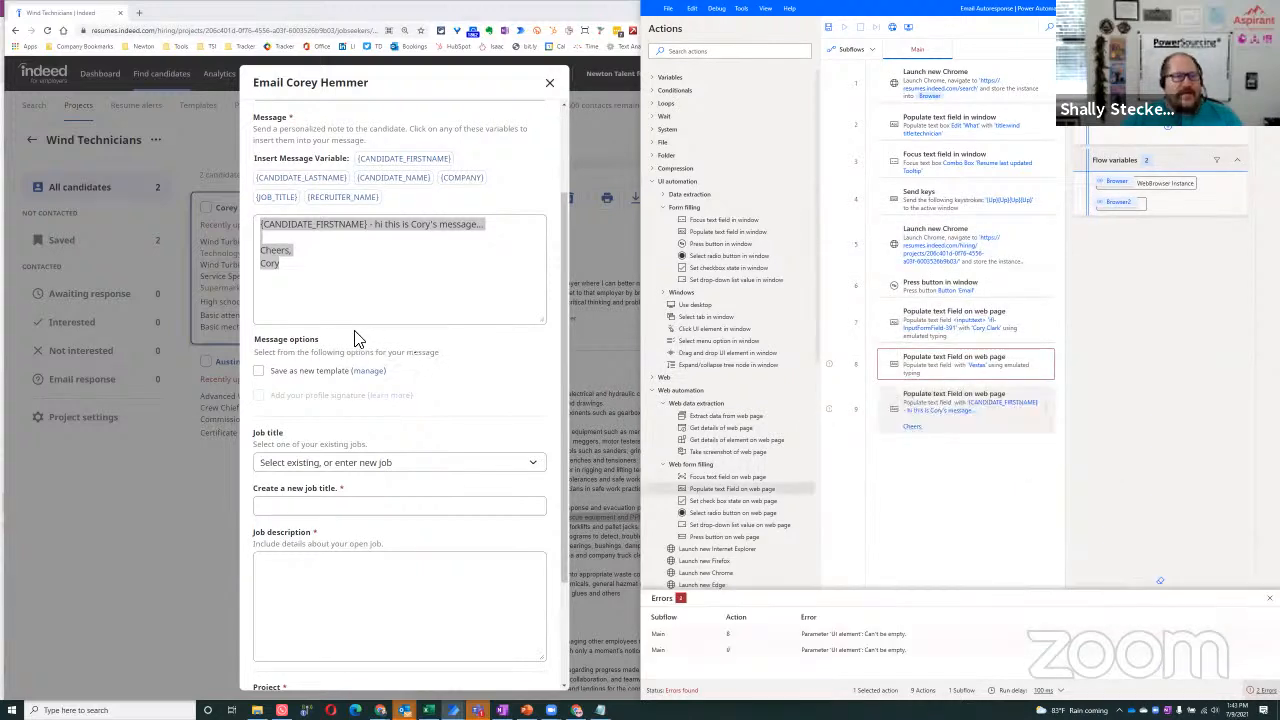
pyautogui.scroll(-1, 407, 388)
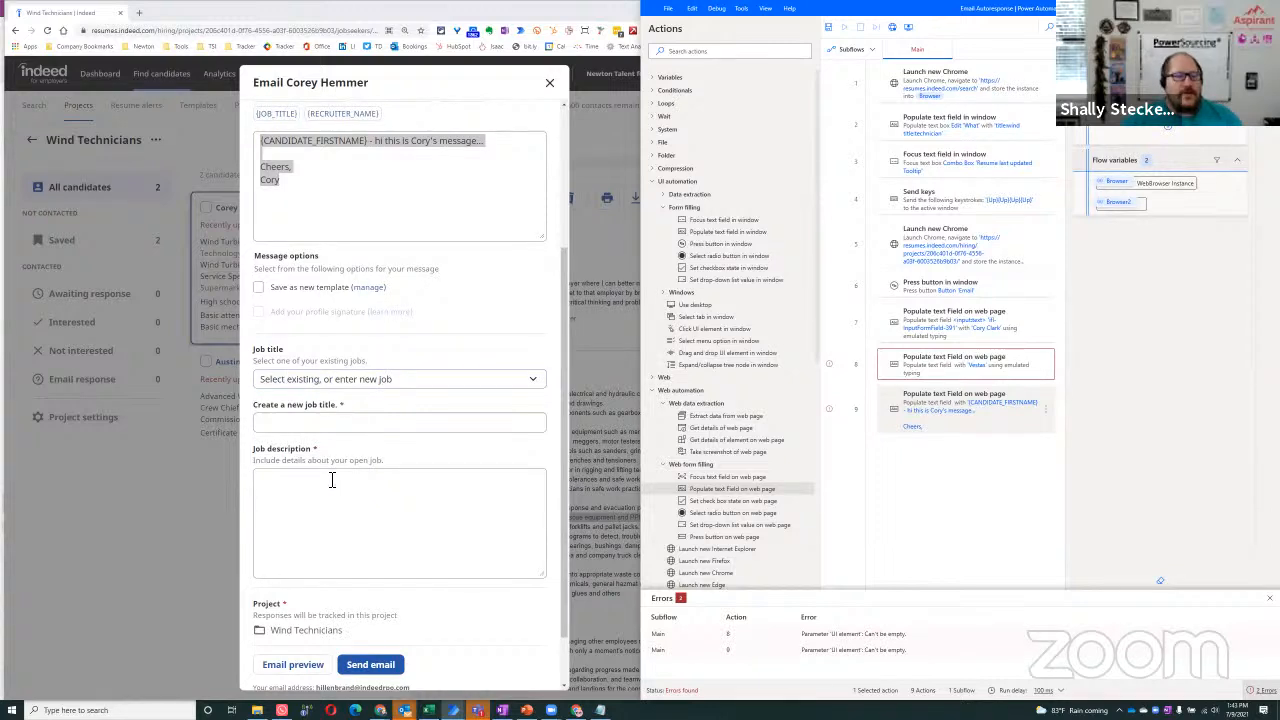
pyautogui.click(325, 392)
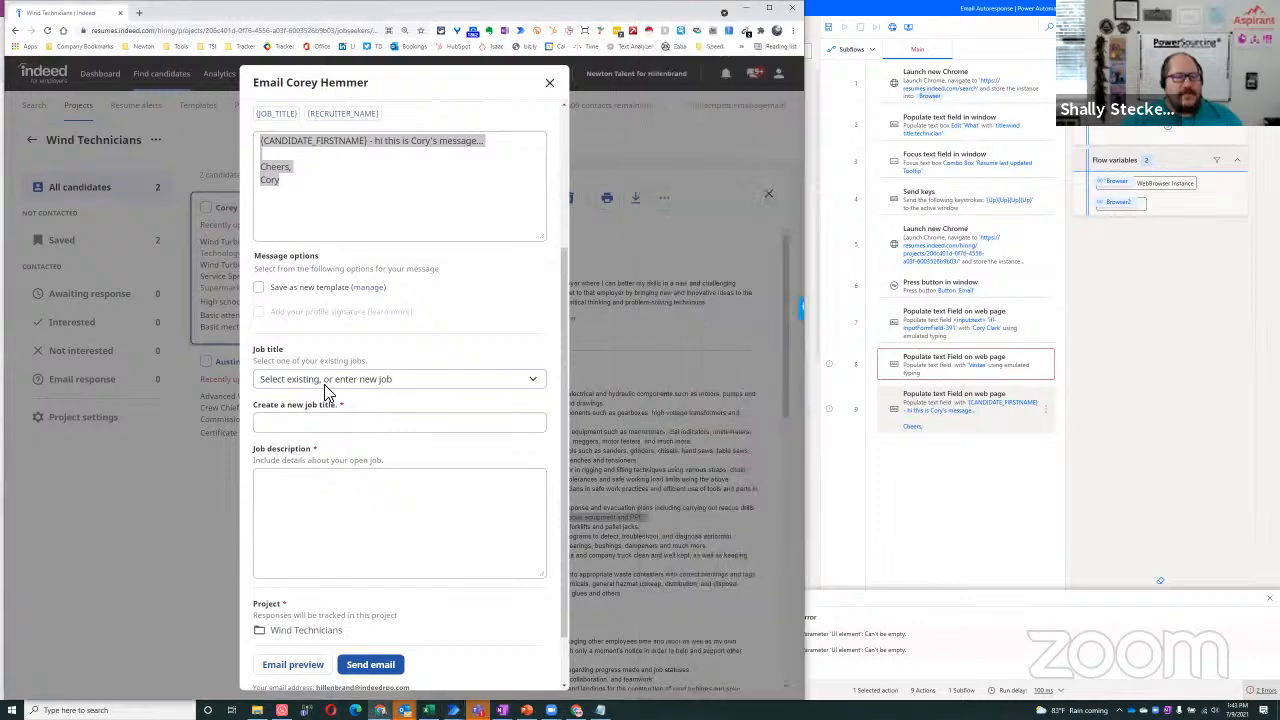
pyautogui.click(324, 386)
pyautogui.scroll(-10, 322, 510)
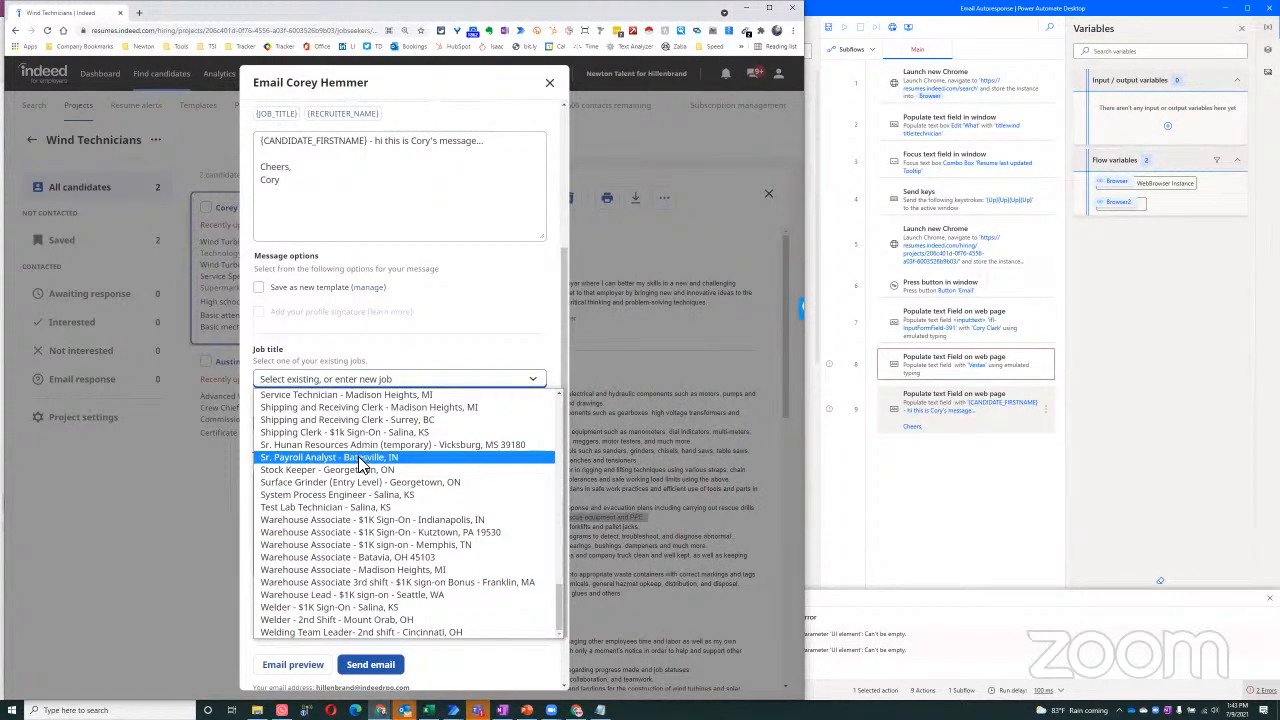
pyautogui.scroll(10, 346, 443)
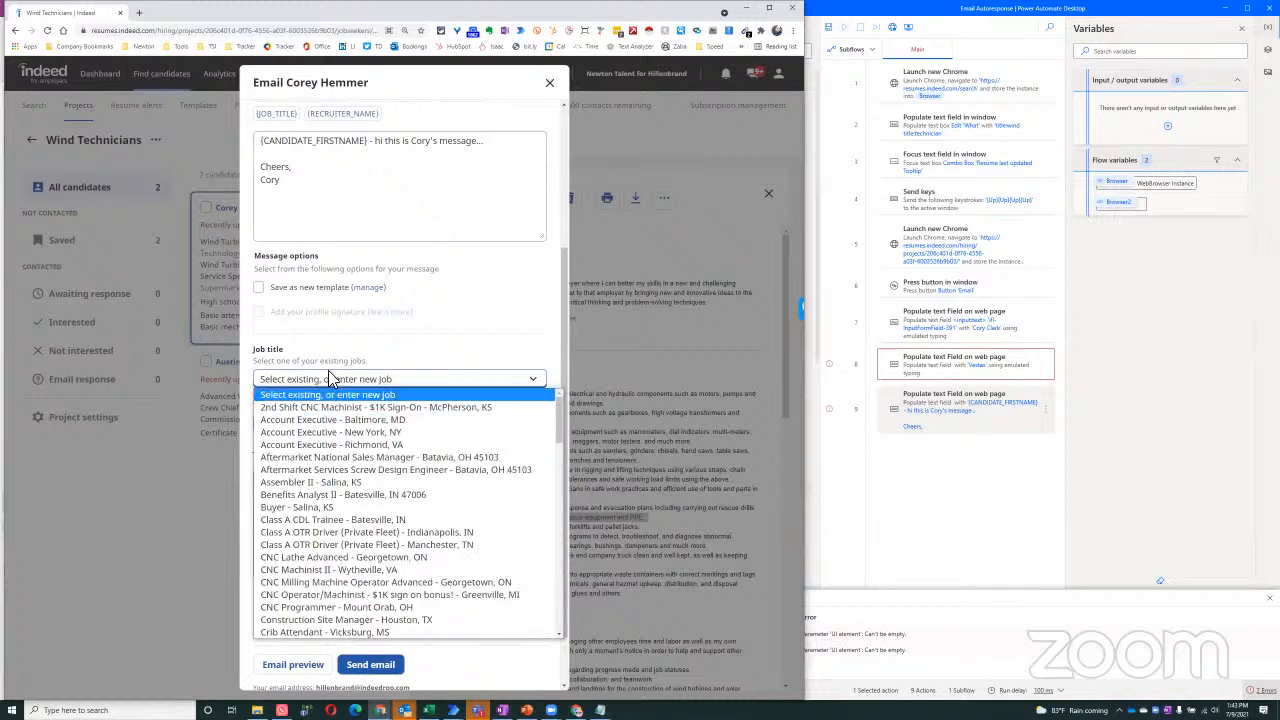
pyautogui.click(318, 396)
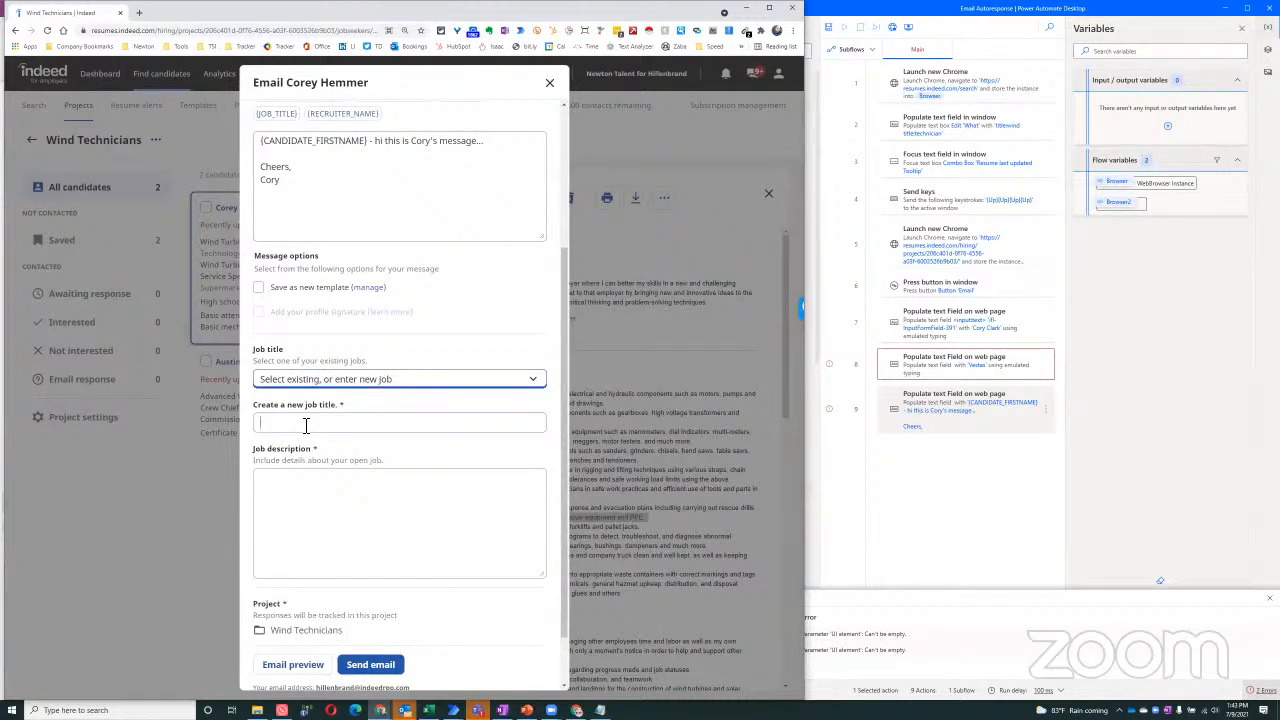
pyautogui.click(306, 425)
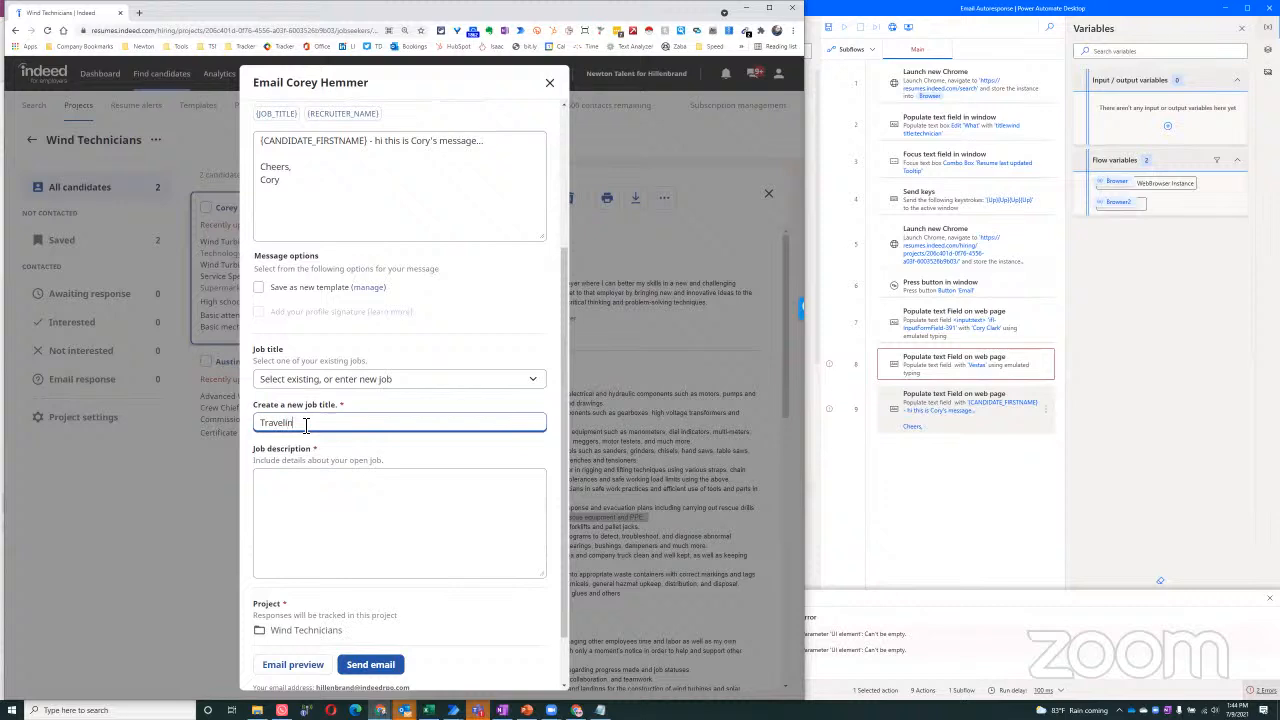
pyautogui.write('Traveling Wind')
pyautogui.write('Te')
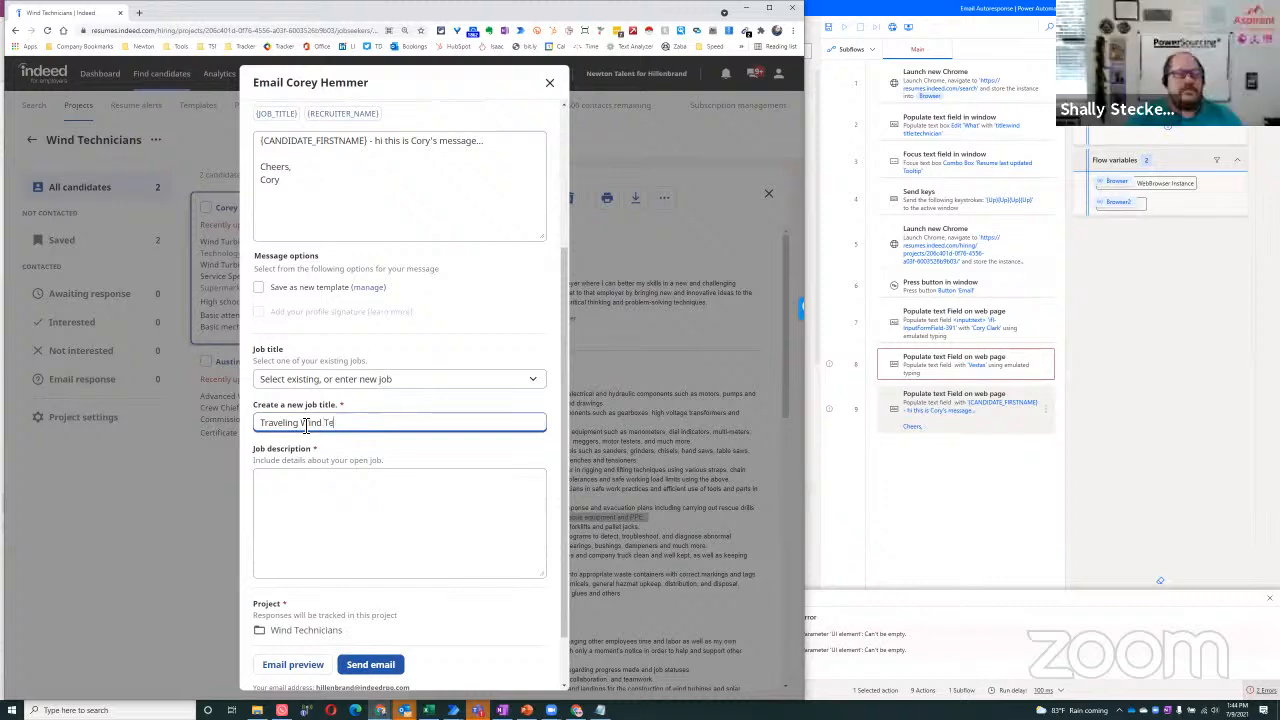
pyautogui.write('chnician')
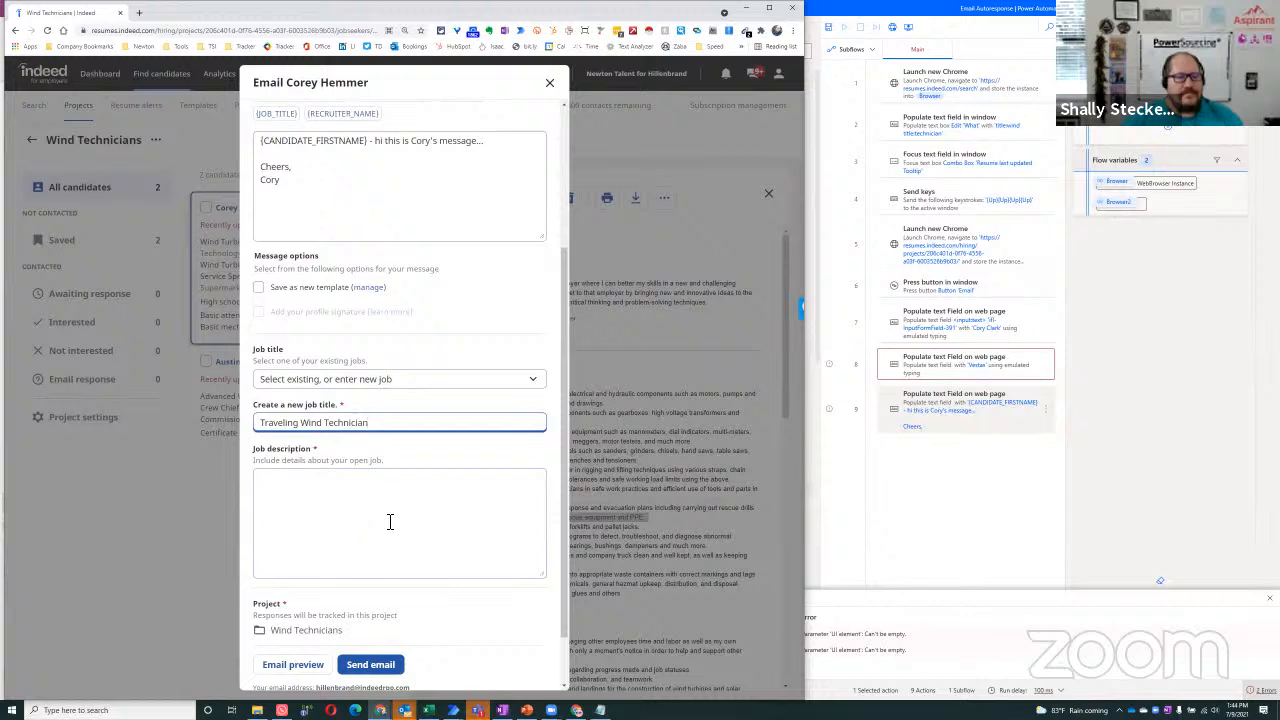
pyautogui.hotkey('ctrl', 'a')
pyautogui.press('BackSpace')
pyautogui.click(952, 487)
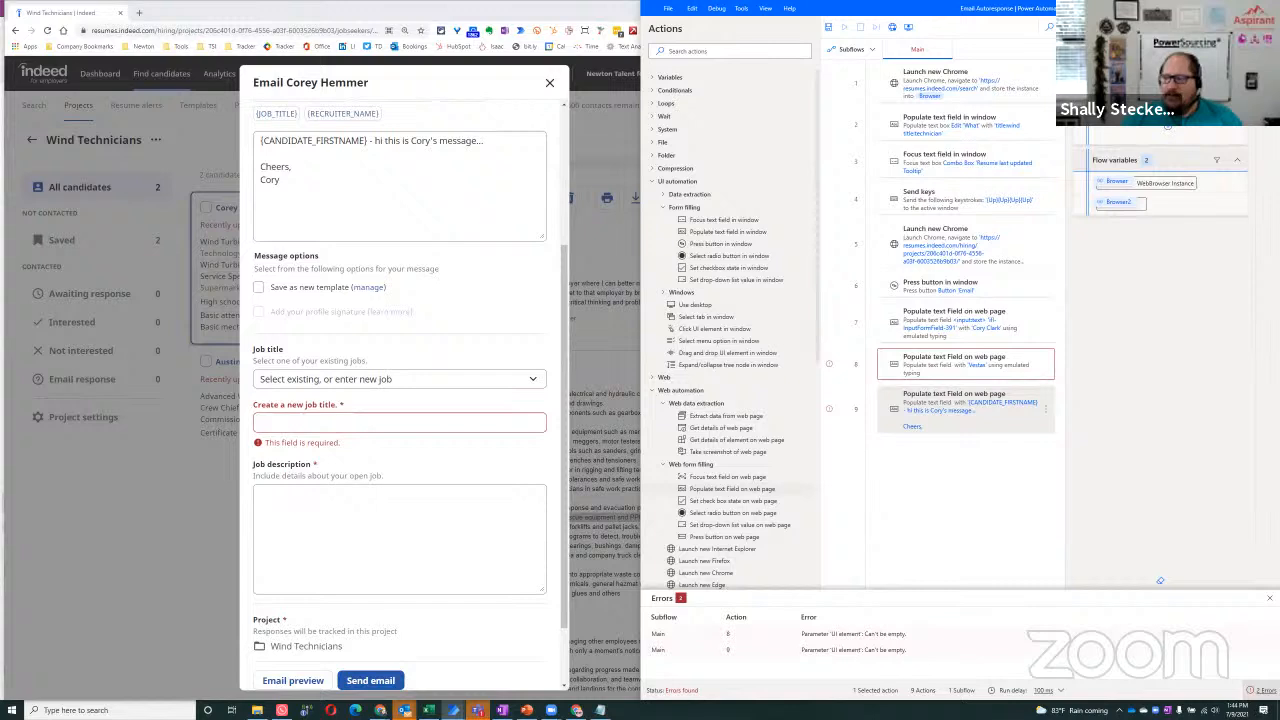
pyautogui.click(1269, 598)
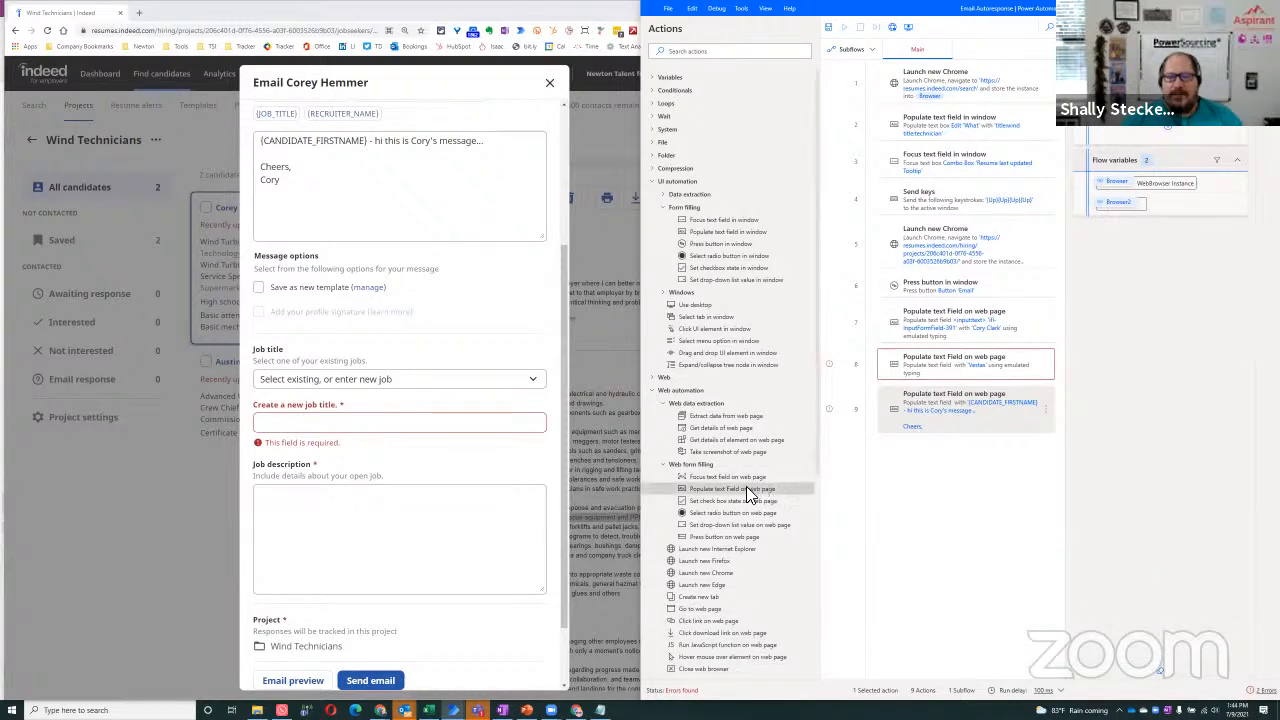
# Add a Populate text field on web page step on %Browser2% and capture the job title field as a UI element.
pyautogui.moveTo(748, 489); pyautogui.dragTo(905, 480)
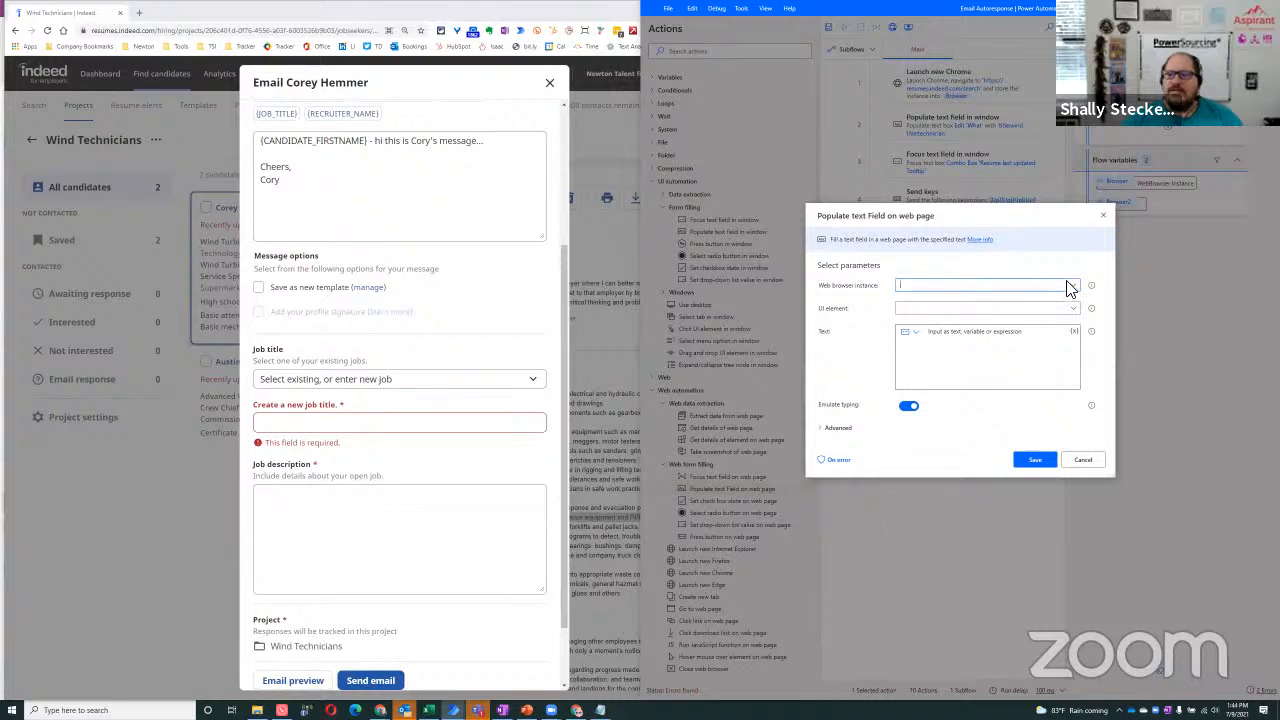
pyautogui.click(1074, 286)
pyautogui.click(1015, 321)
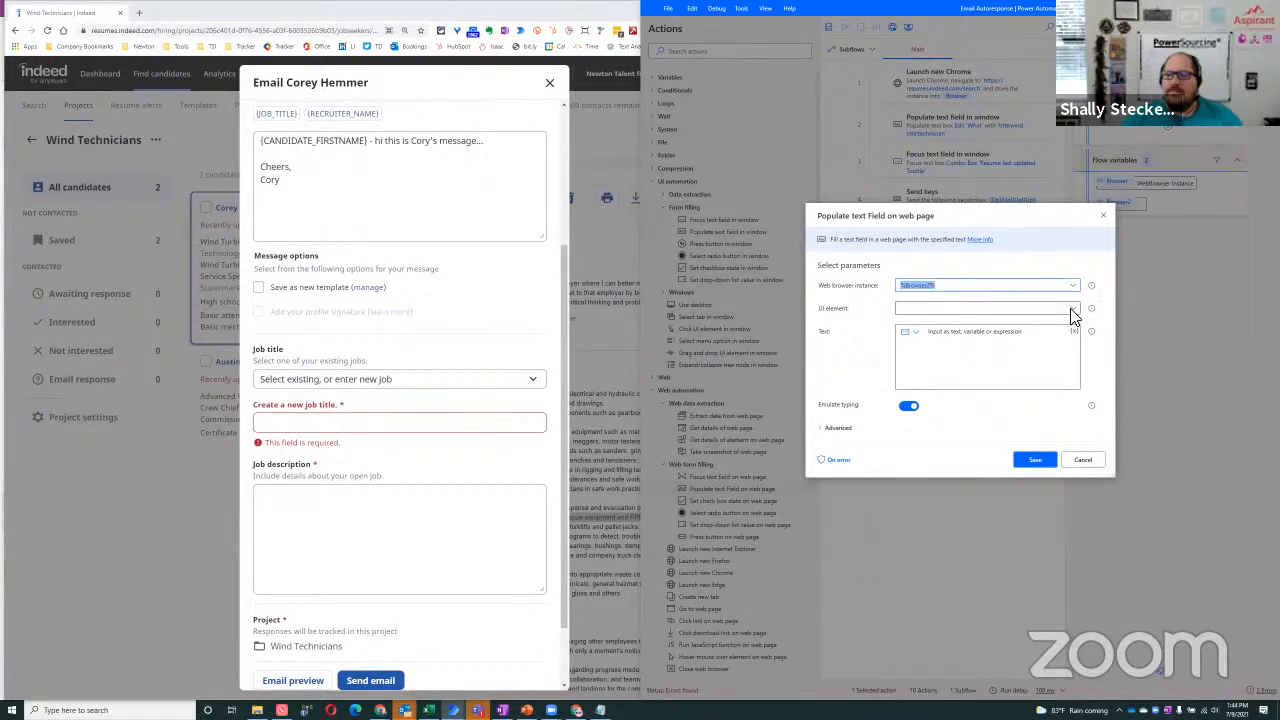
pyautogui.click(1068, 317)
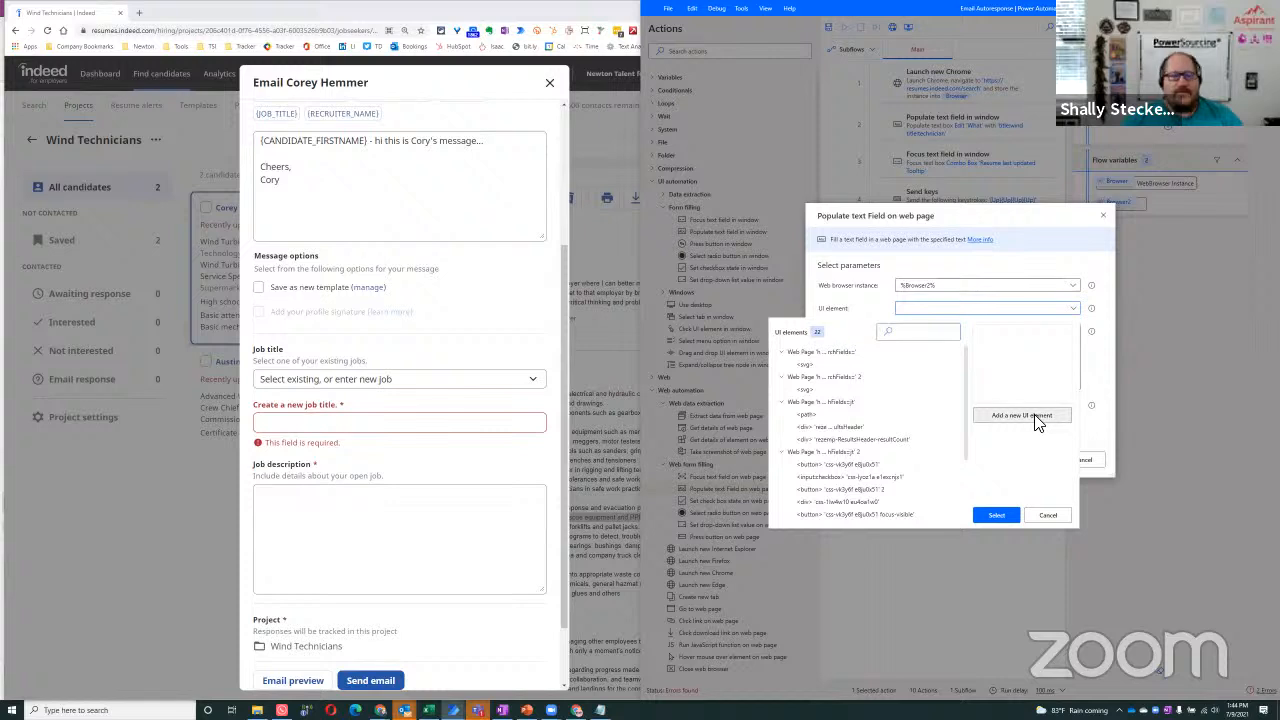
pyautogui.click(1038, 420)
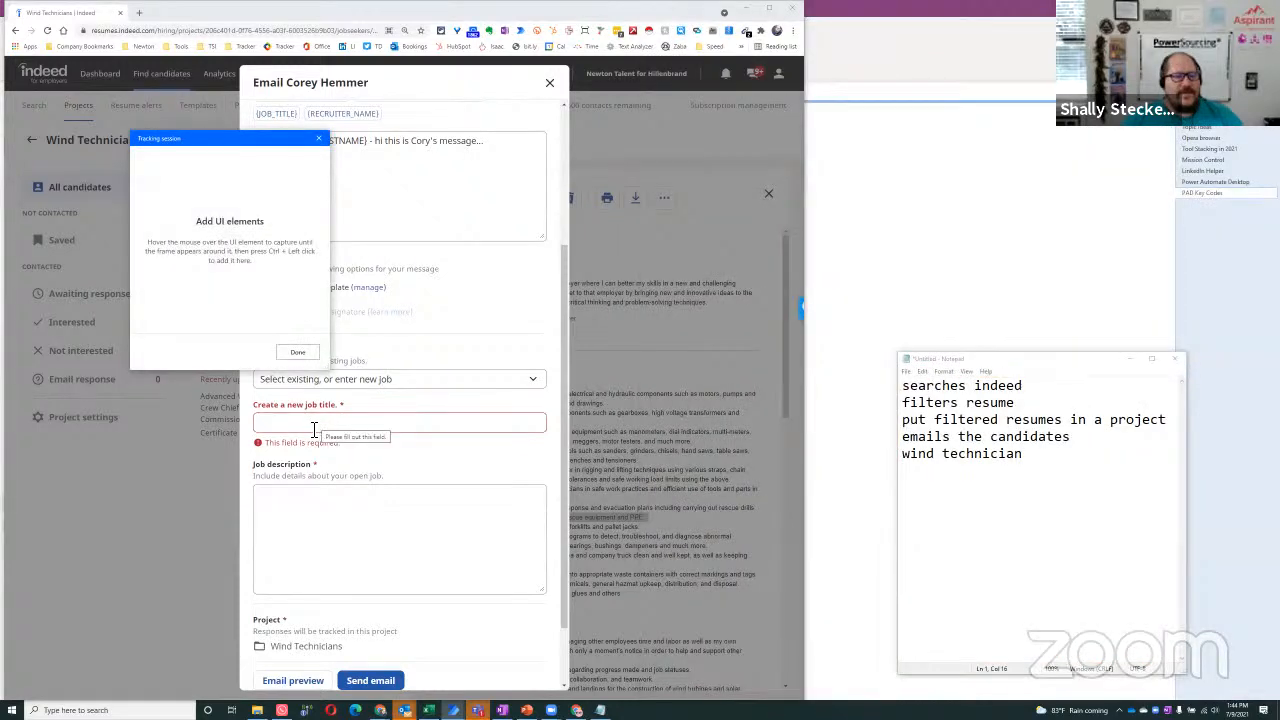
pyautogui.click(306, 430)
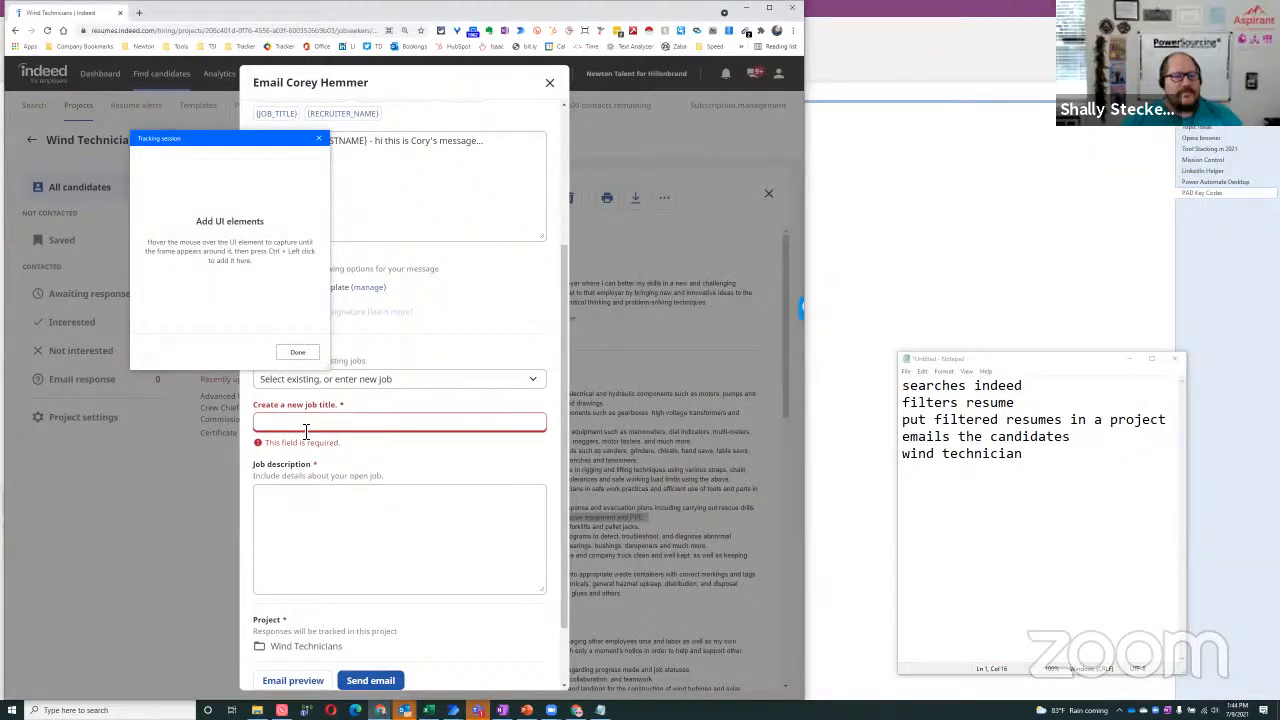
pyautogui.keyDown('ctrl'); pyautogui.click(300, 430); pyautogui.keyUp('ctrl')
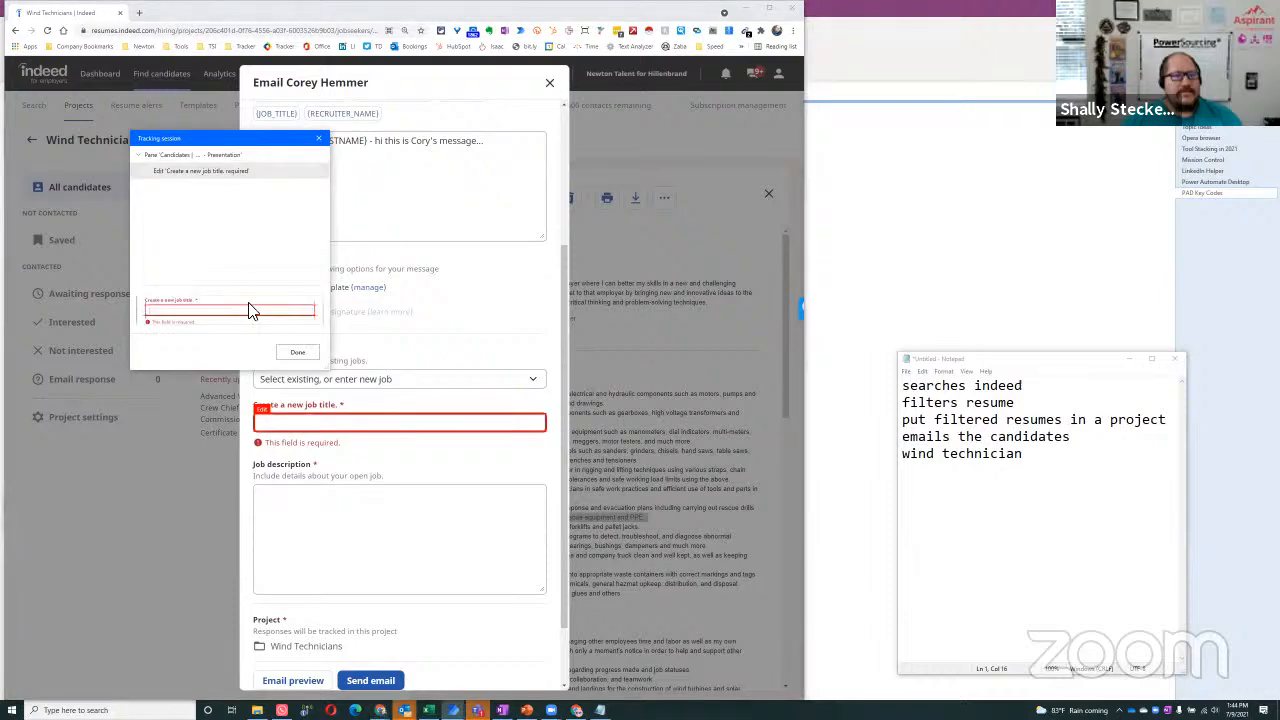
pyautogui.click(297, 352)
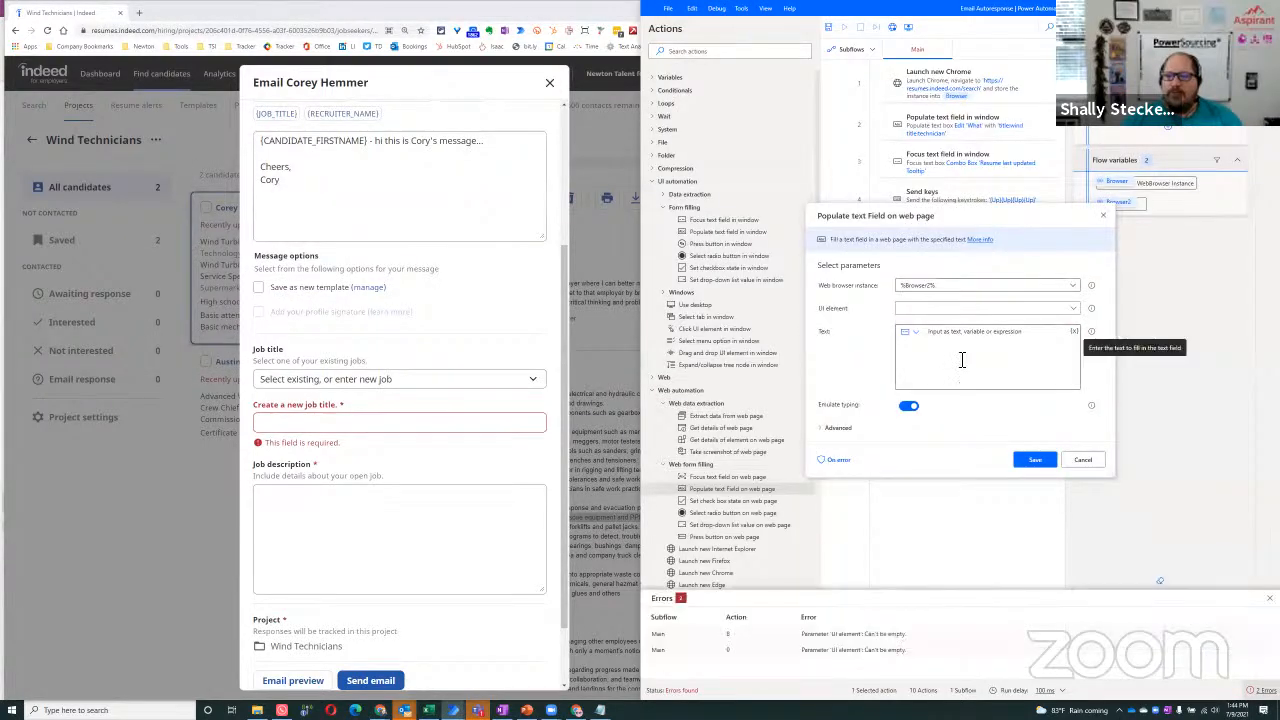
# Preview the captured input field and Add to project button elements, then cancel the unfinished step.
pyautogui.click(962, 360)
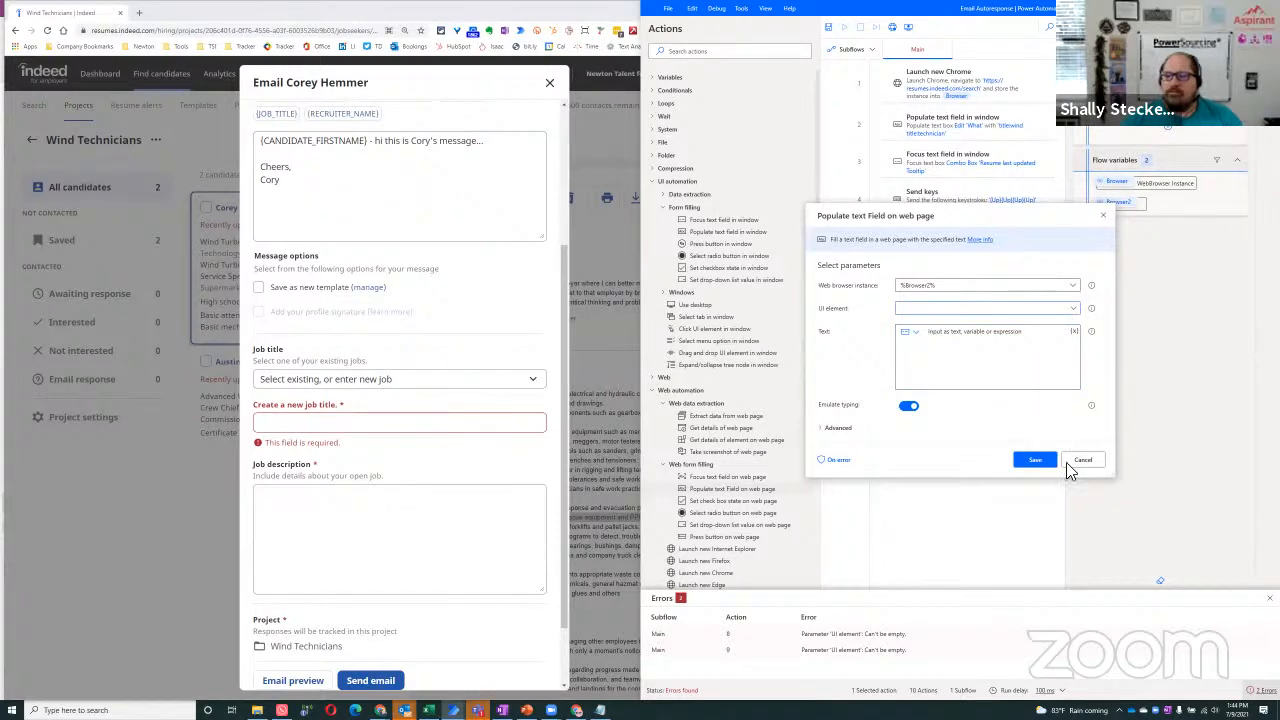
pyautogui.click(1073, 308)
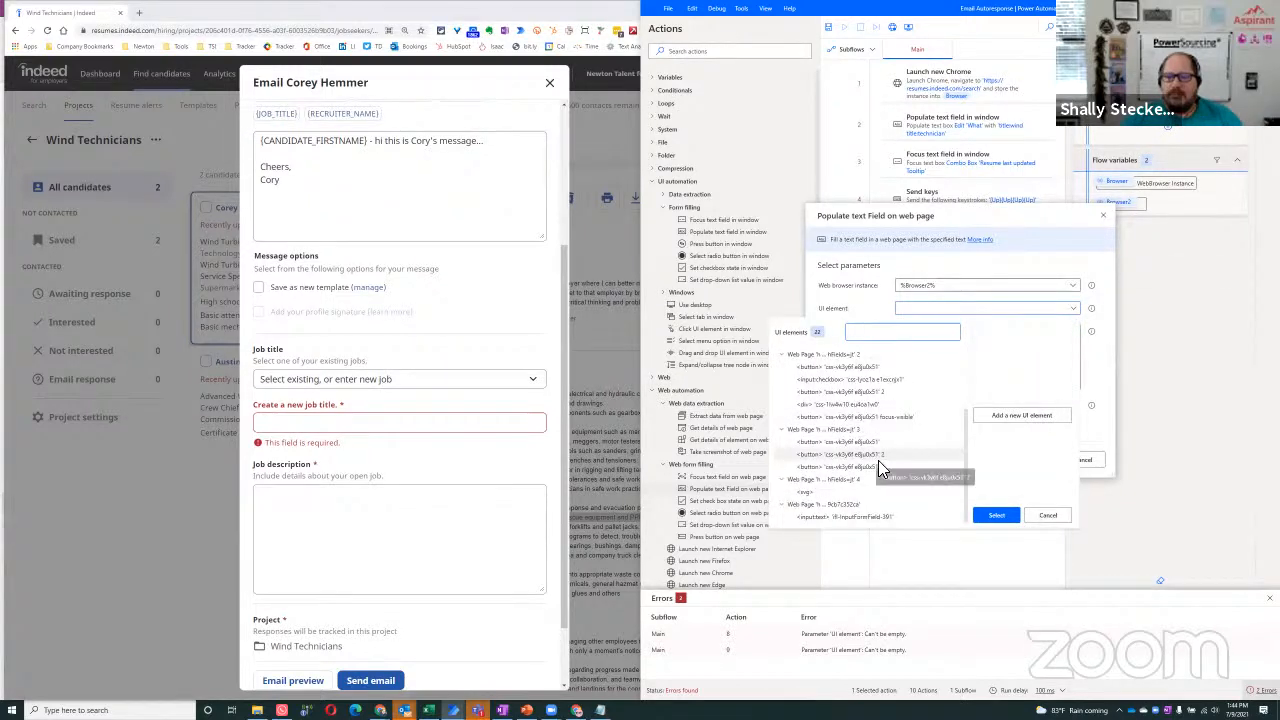
pyautogui.click(877, 518)
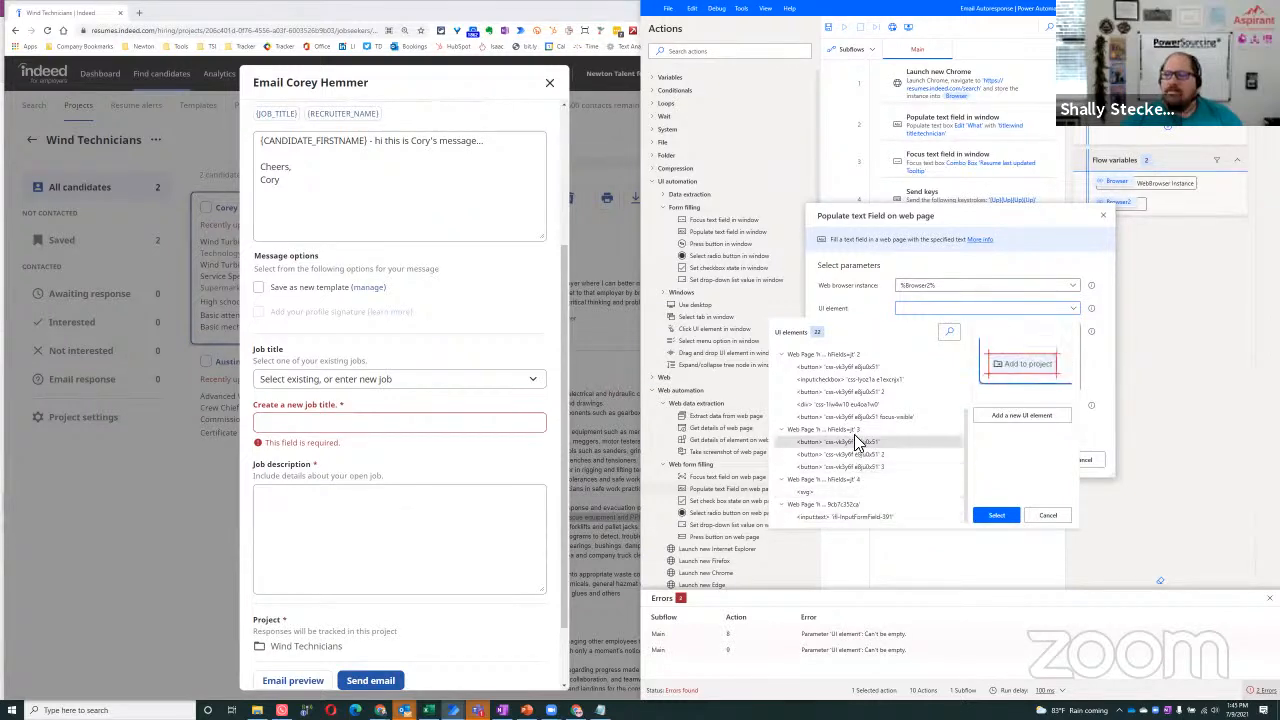
pyautogui.click(840, 394)
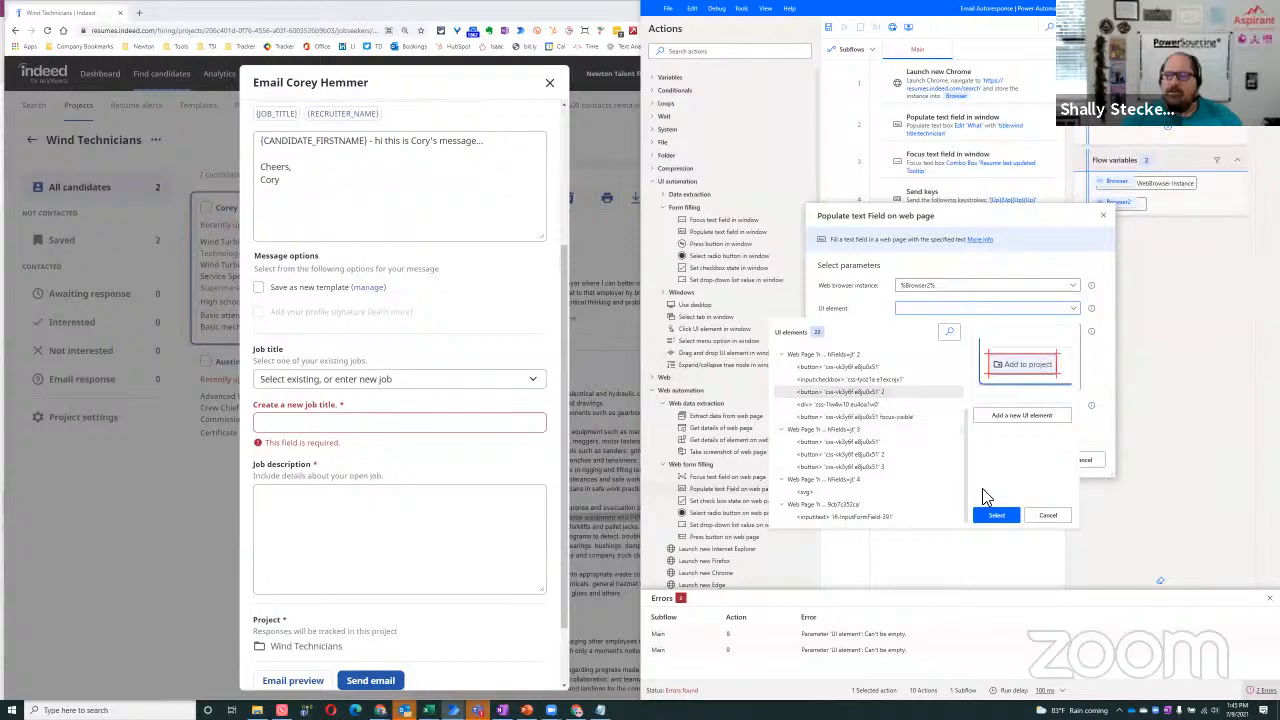
pyautogui.click(1048, 516)
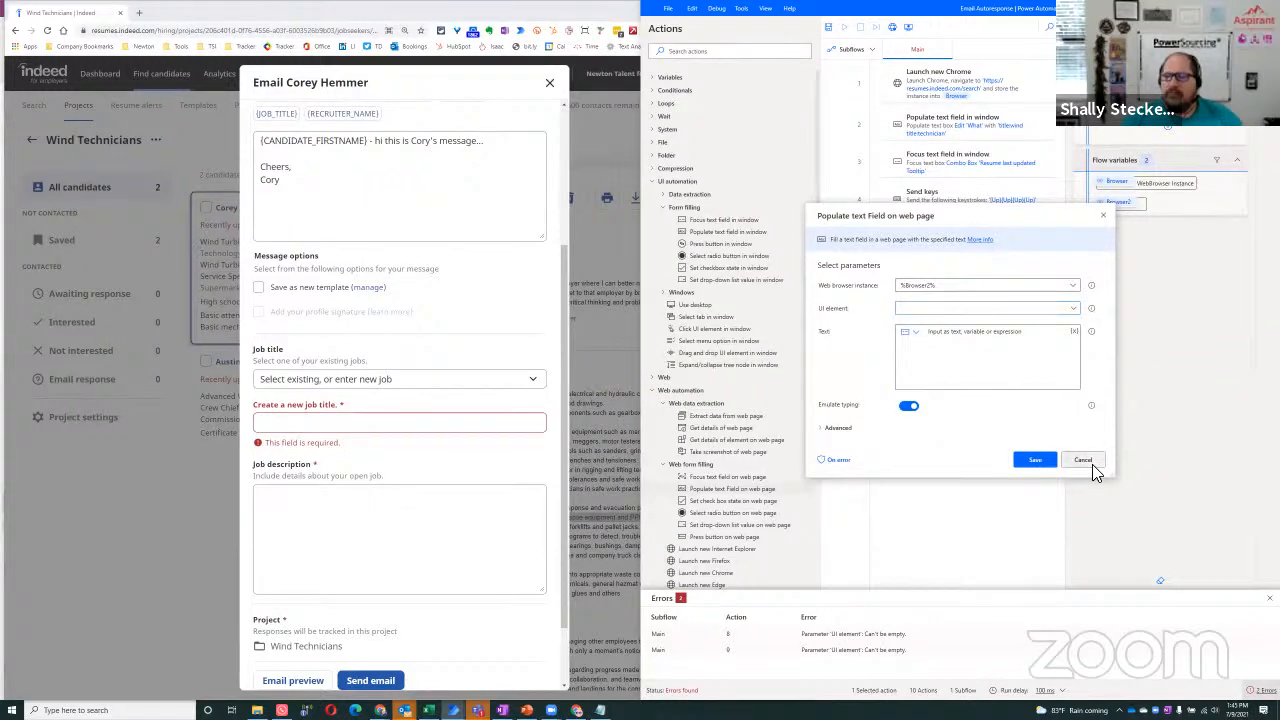
pyautogui.click(1082, 459)
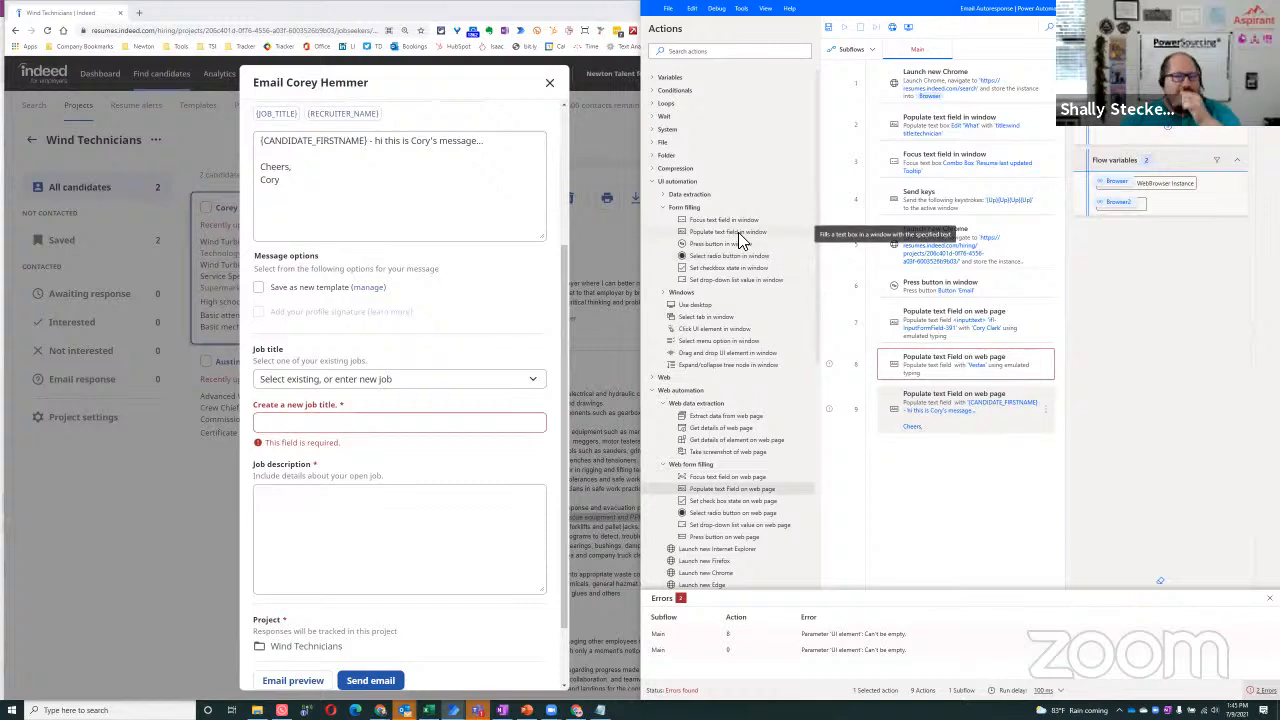
# Add a Populate text field in window step filling the 'Create a new job title' element with 'Traveling Wind Technician'.
pyautogui.moveTo(738, 232); pyautogui.dragTo(975, 505)
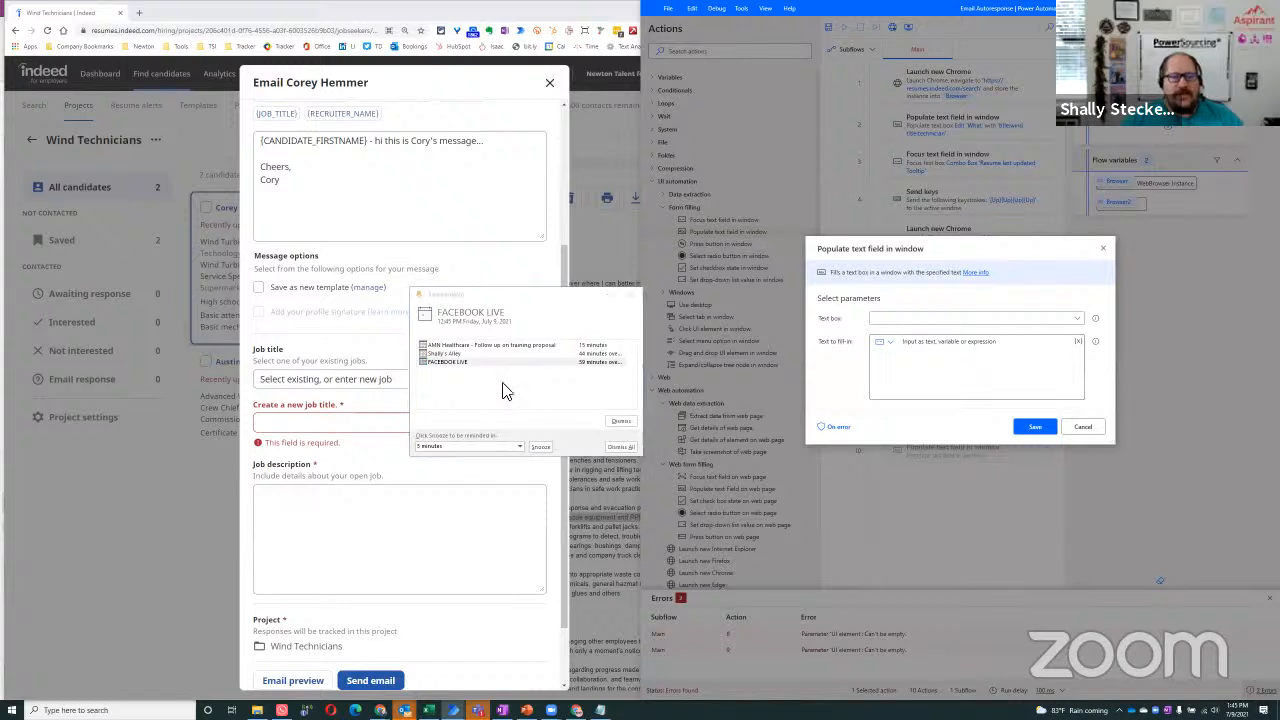
pyautogui.click(627, 297)
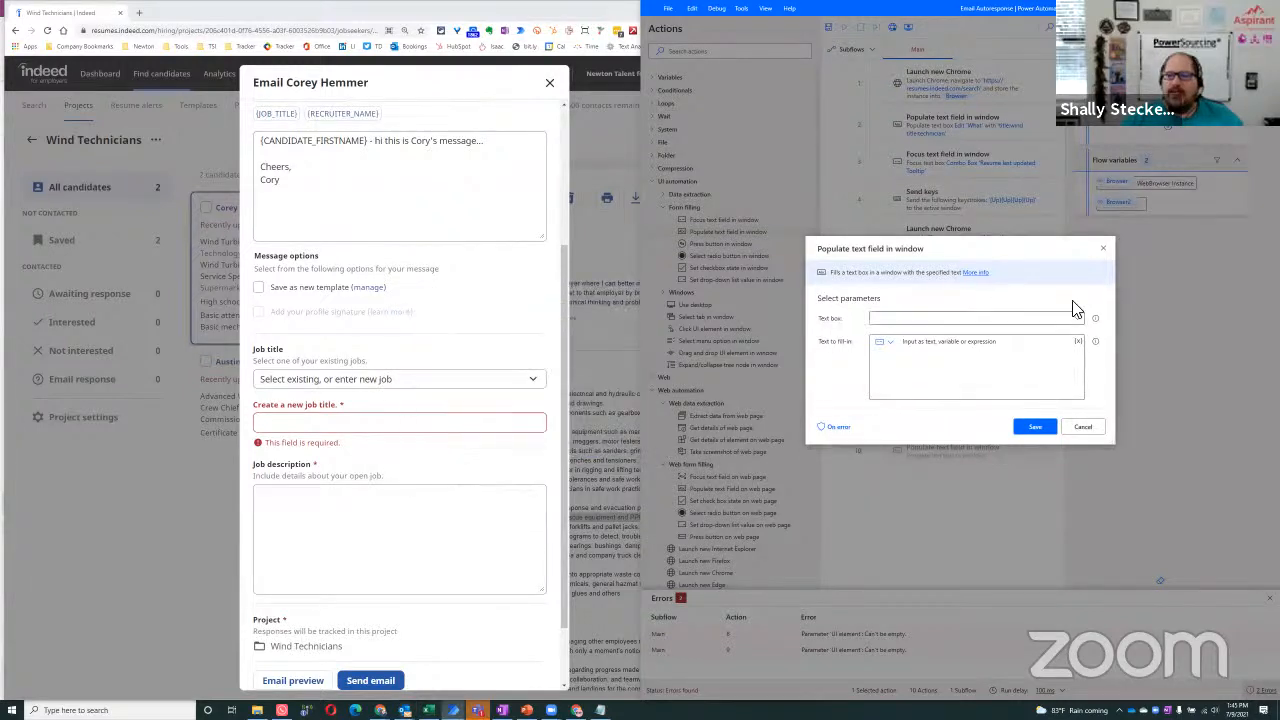
pyautogui.click(1075, 318)
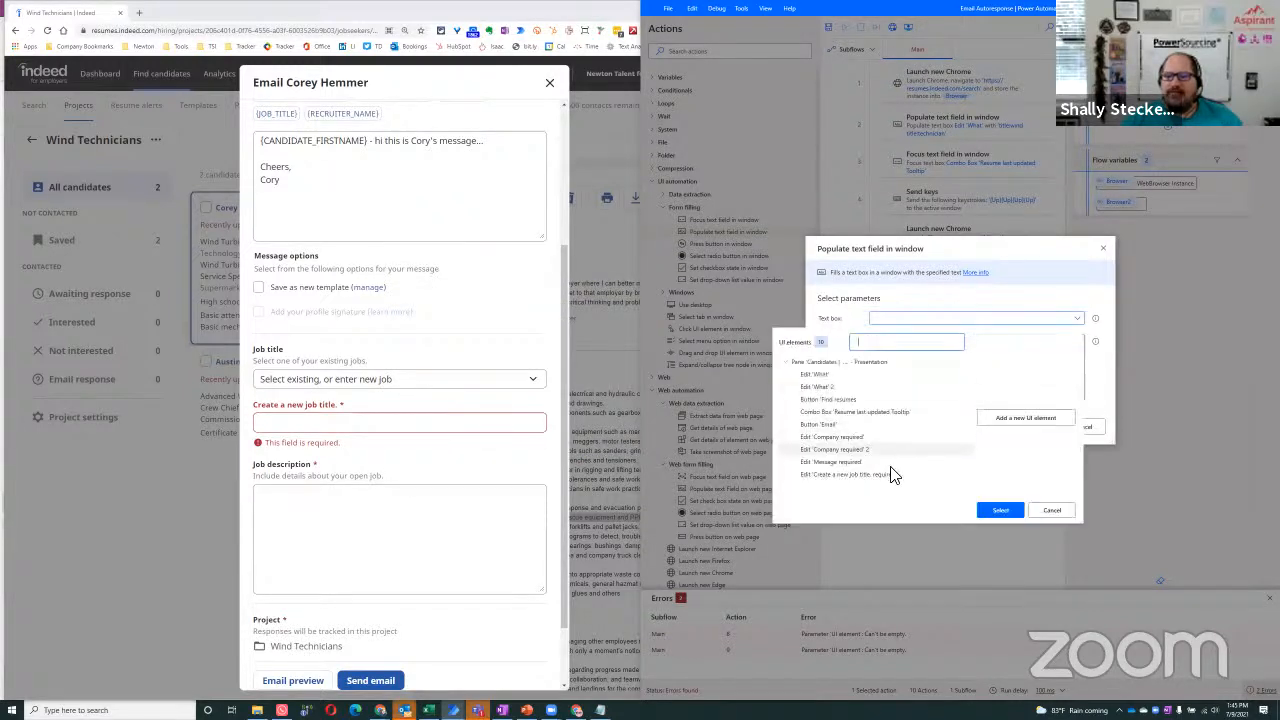
pyautogui.click(890, 475)
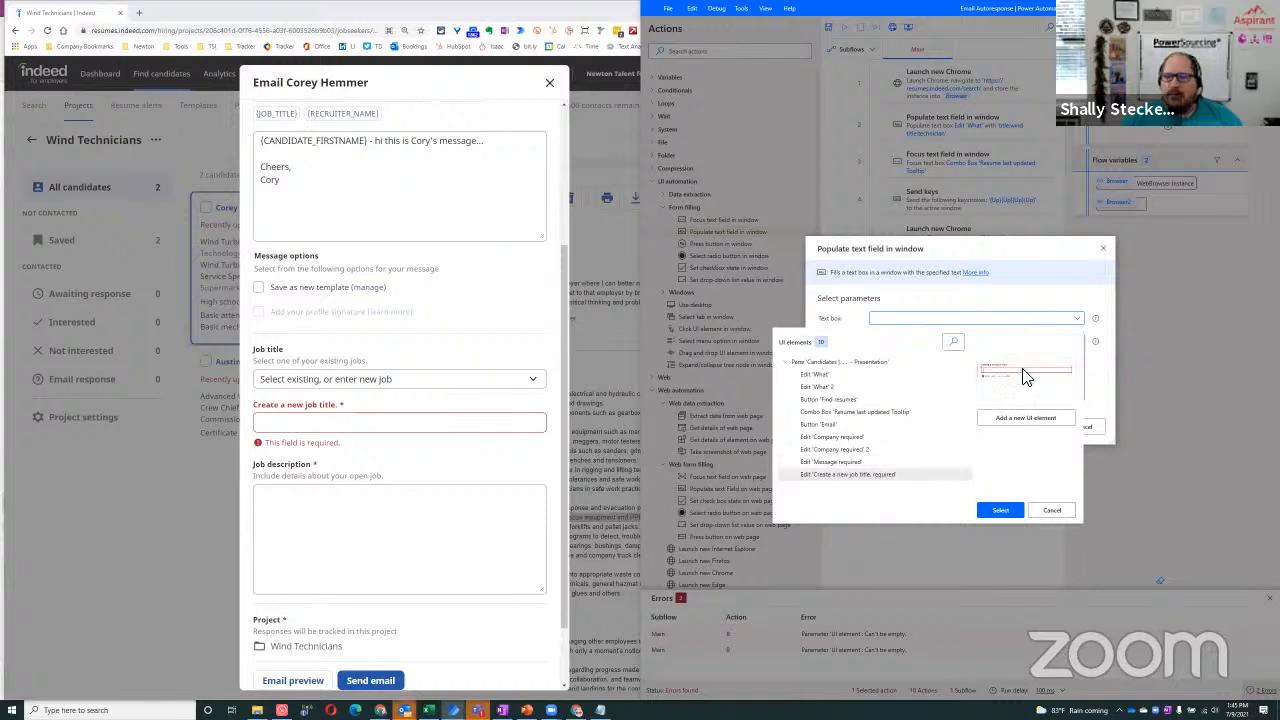
pyautogui.click(998, 510)
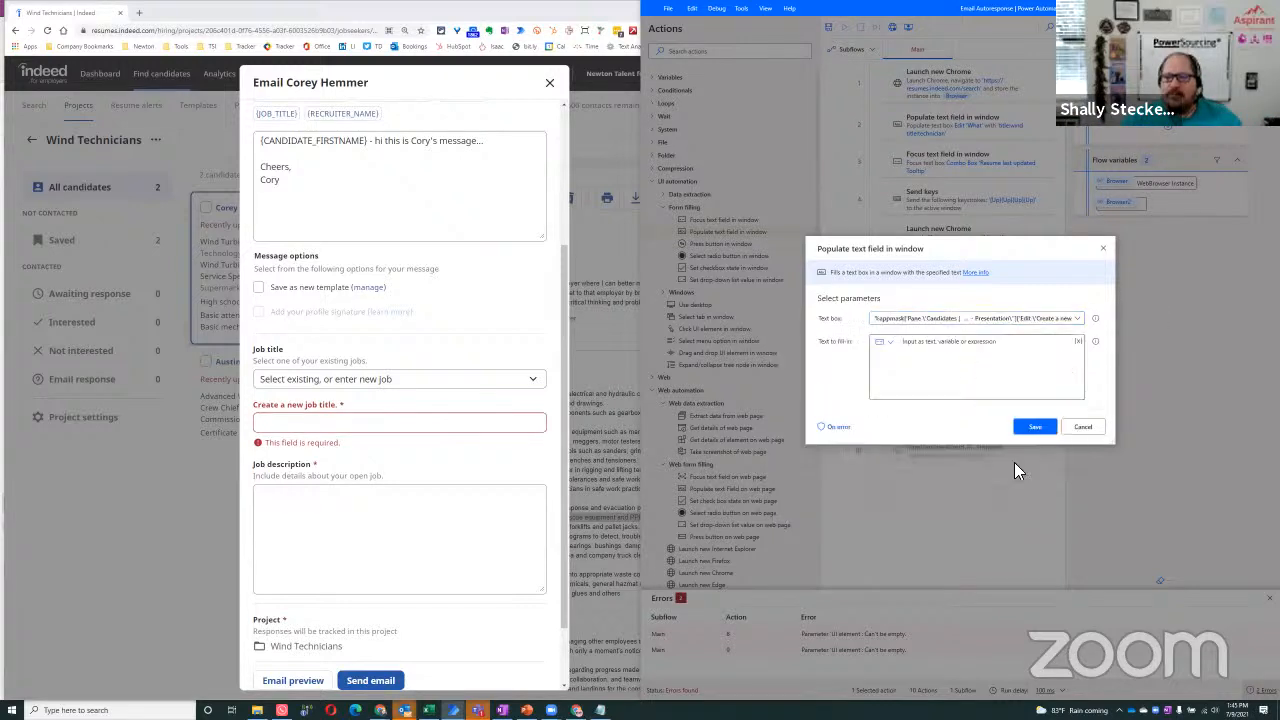
pyautogui.click(1004, 388)
pyautogui.write('Traveling Wind Technician')
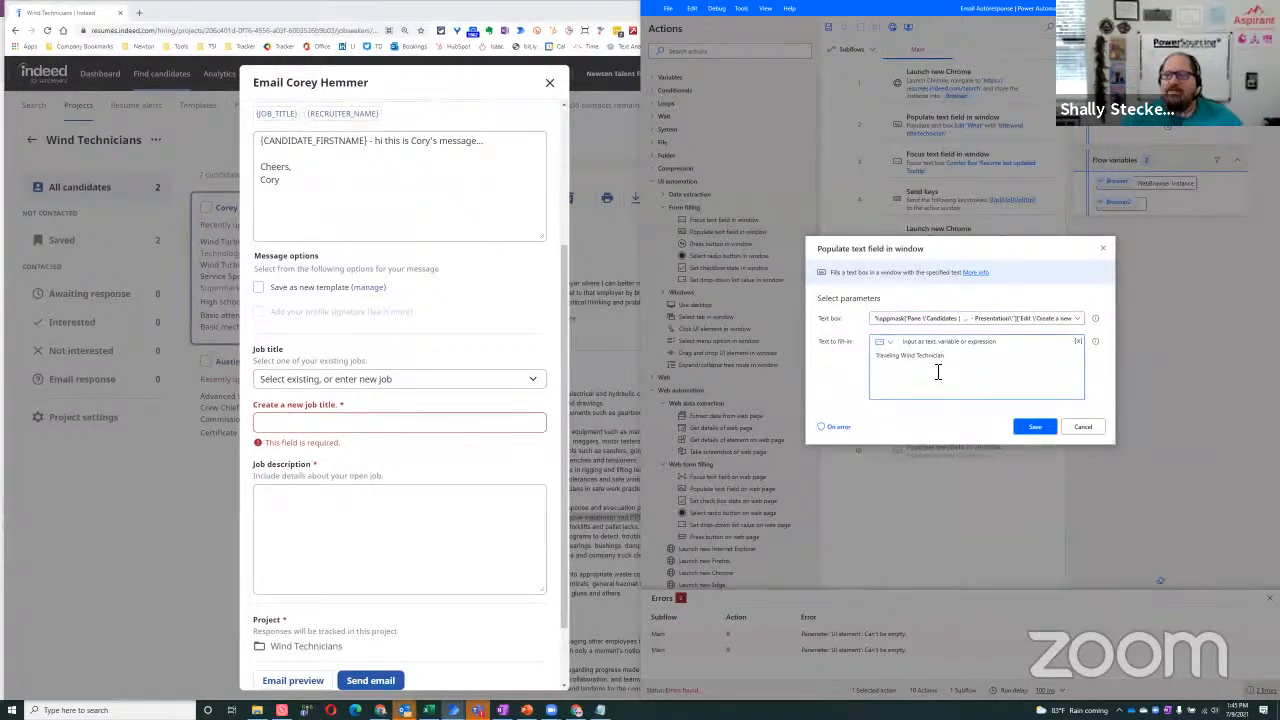
pyautogui.click(1028, 426)
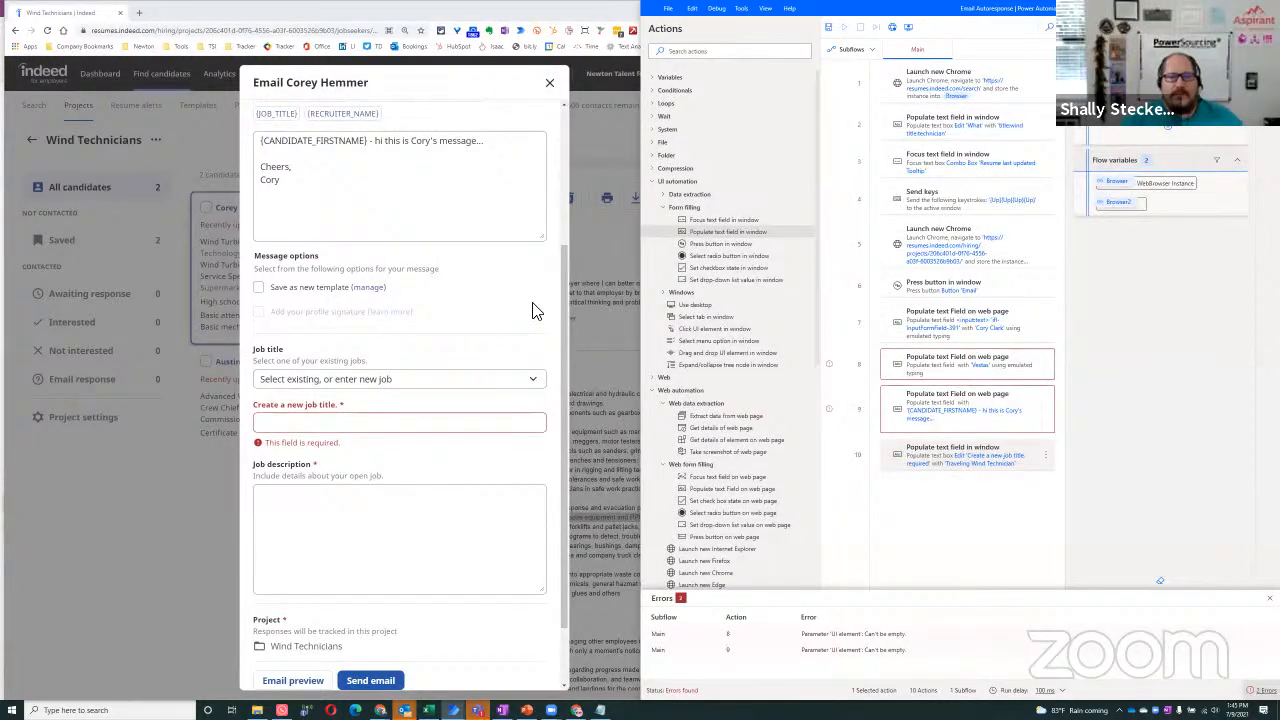
pyautogui.moveTo(560, 308); pyautogui.dragTo(560, 115)
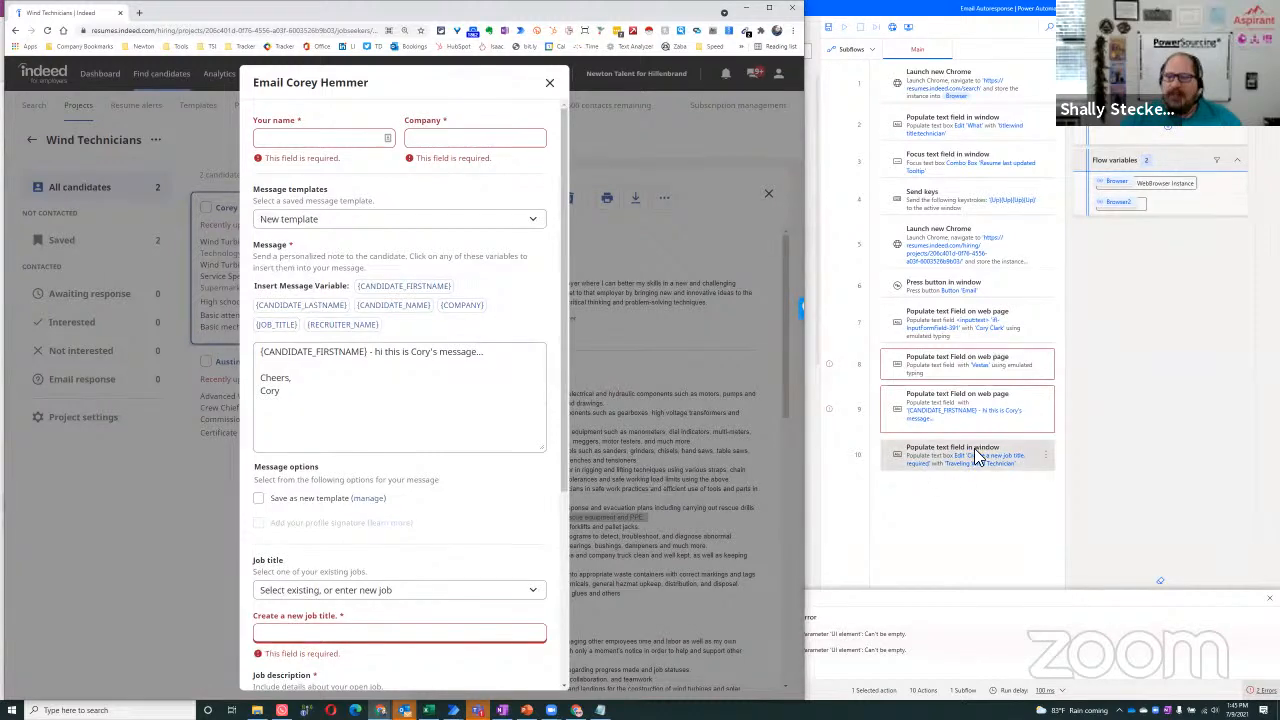
# Scroll the Indeed email form to Job description and drag Populate text field on web page into the flow.
pyautogui.click(988, 416)
pyautogui.scroll(-3, 448, 490)
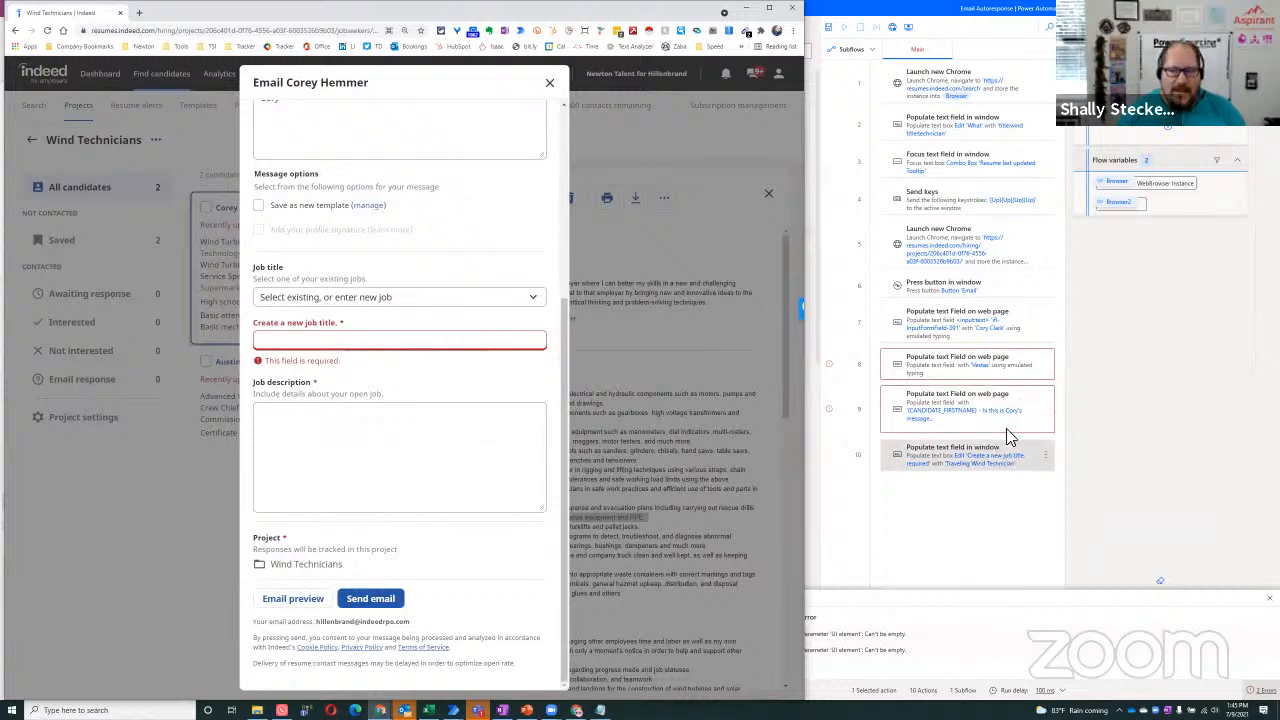
pyautogui.click(378, 426)
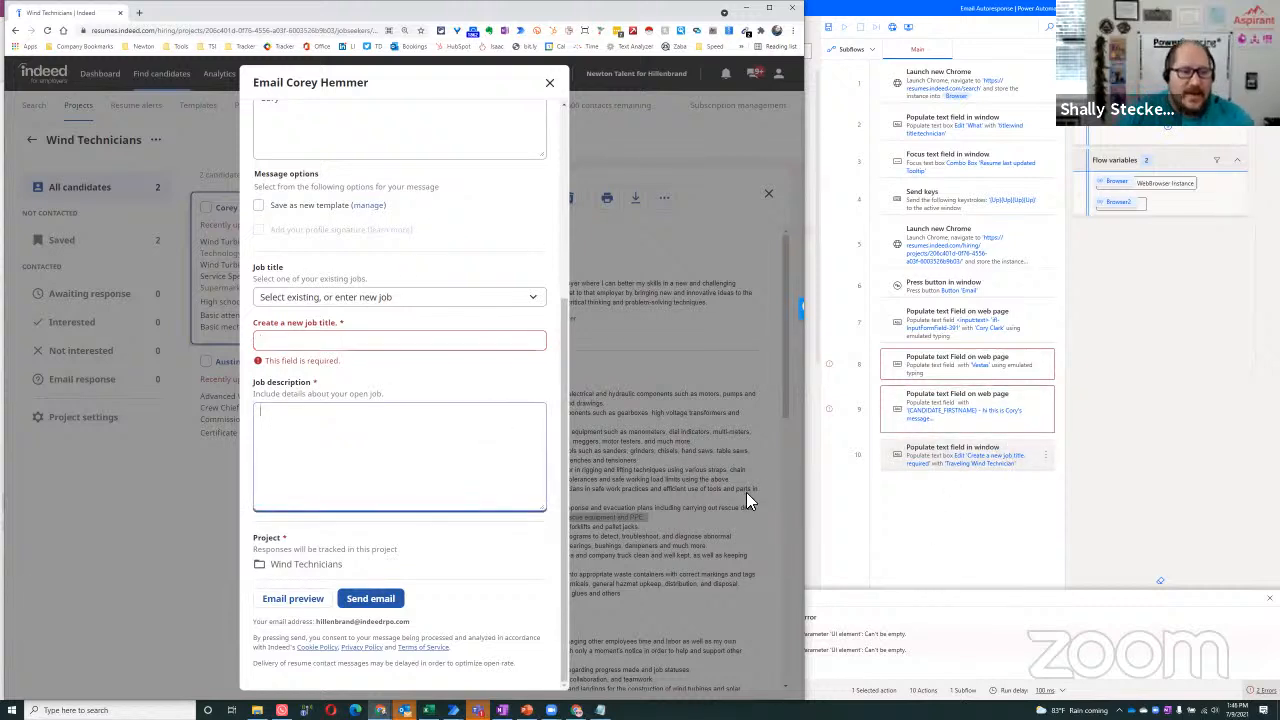
pyautogui.click(947, 515)
pyautogui.moveTo(742, 488); pyautogui.dragTo(919, 510)
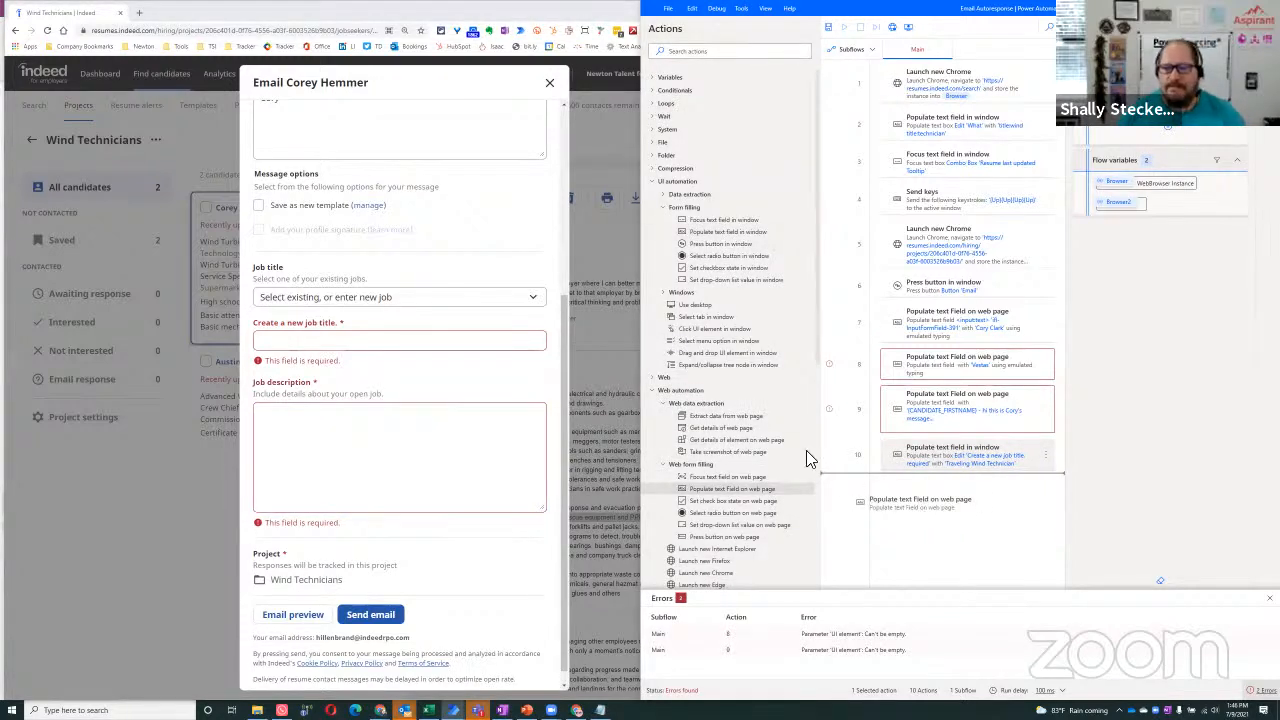
# Set the web step's browser to %Browser2%, capture the Job description box as a UI element, then cancel.
pyautogui.moveTo(806, 458); pyautogui.dragTo(808, 460)
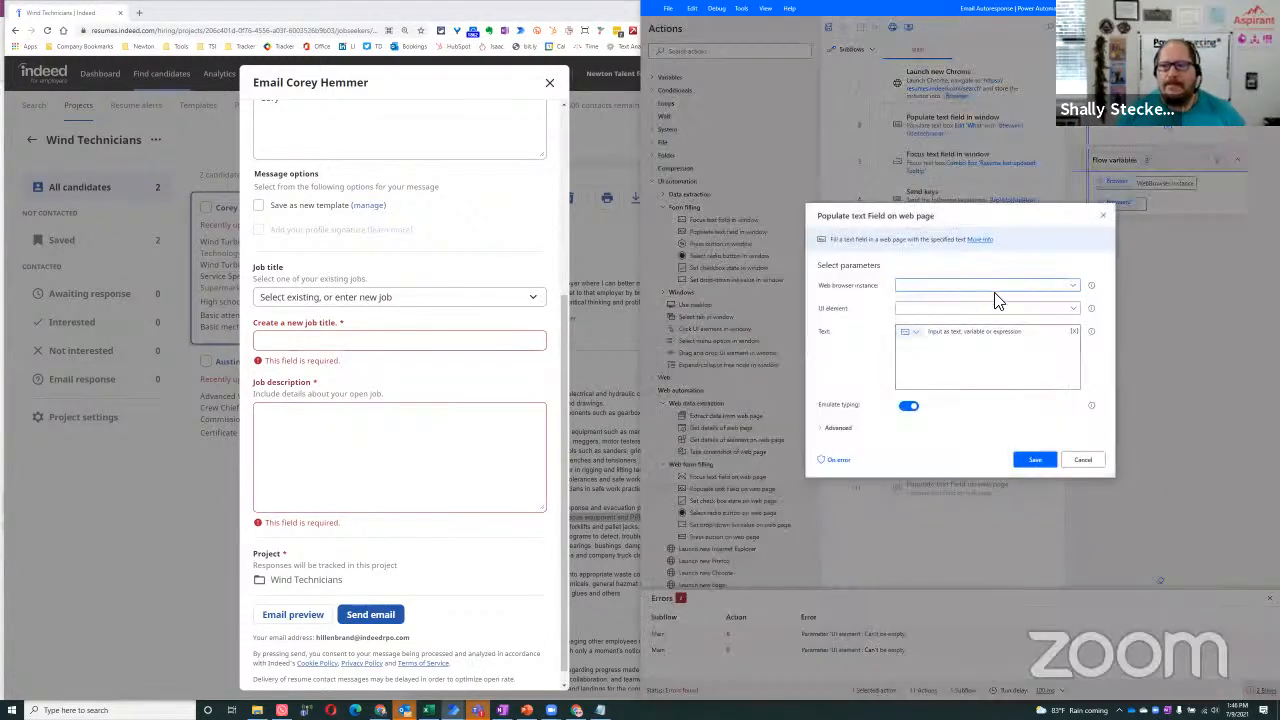
pyautogui.click(1076, 291)
pyautogui.click(1071, 318)
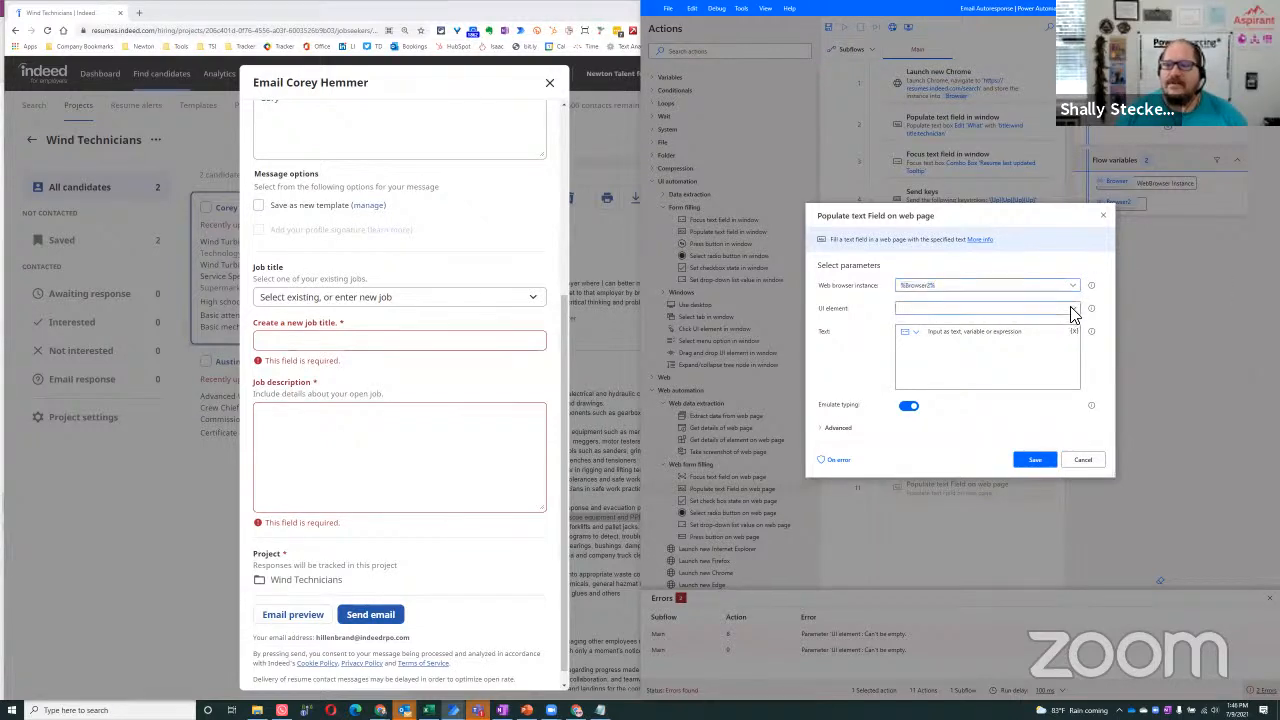
pyautogui.click(1072, 310)
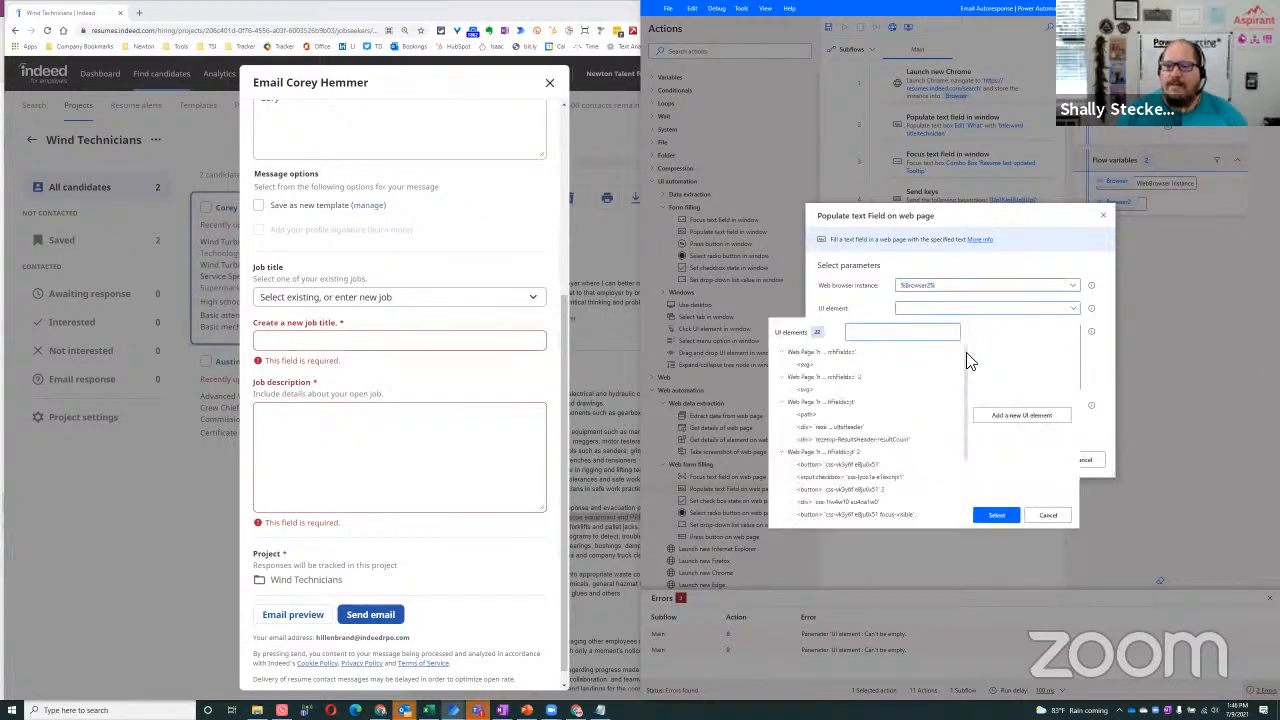
pyautogui.click(1044, 415)
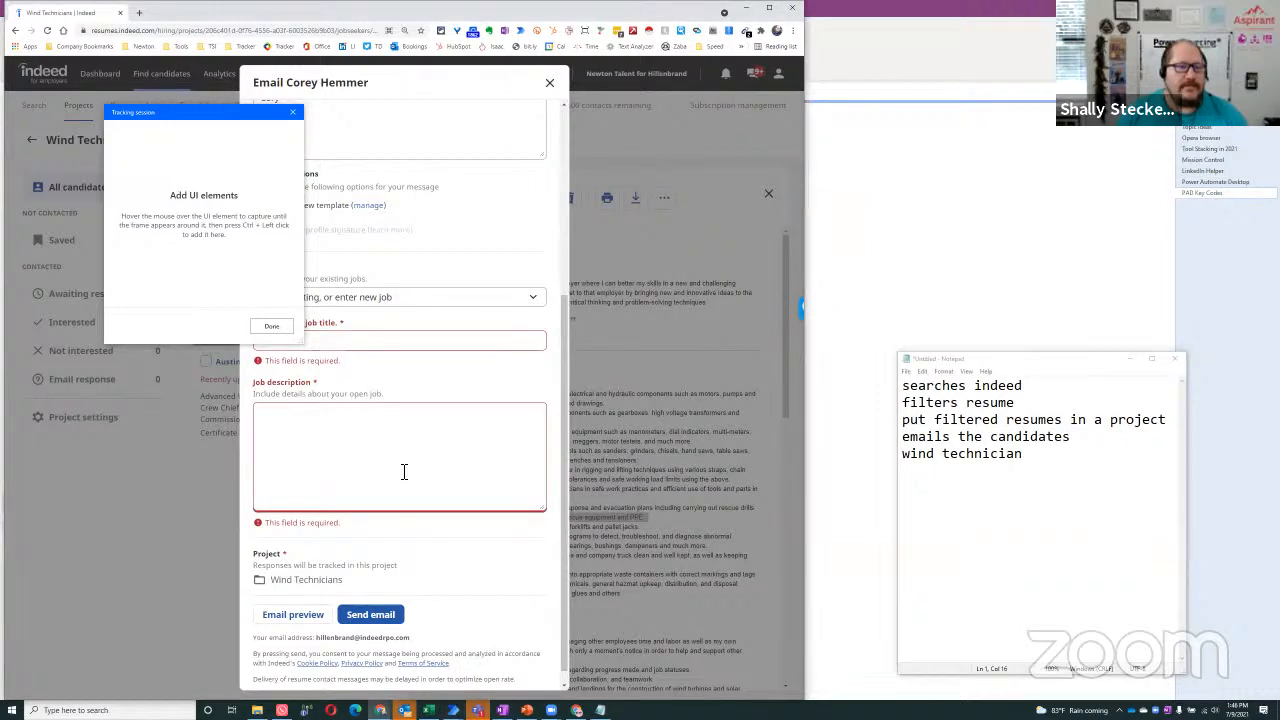
pyautogui.keyDown('ctrl'); pyautogui.click(404, 471); pyautogui.keyUp('ctrl')
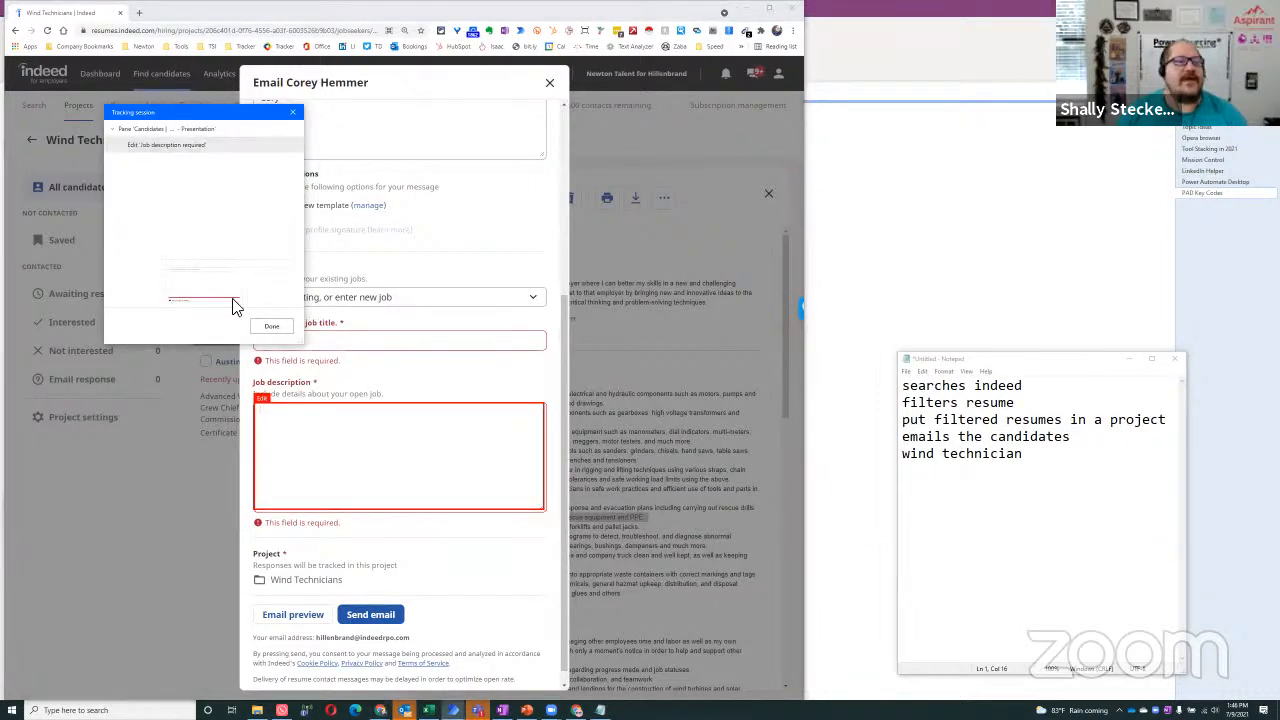
pyautogui.click(269, 328)
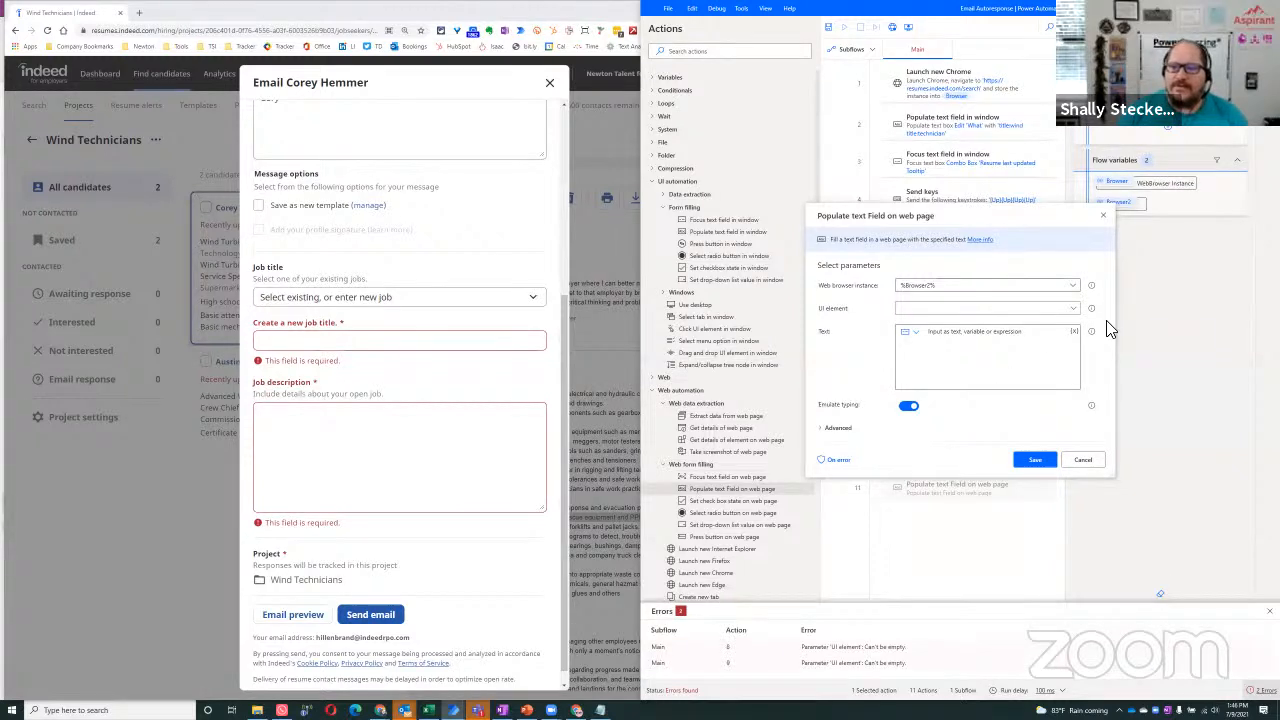
pyautogui.click(1074, 309)
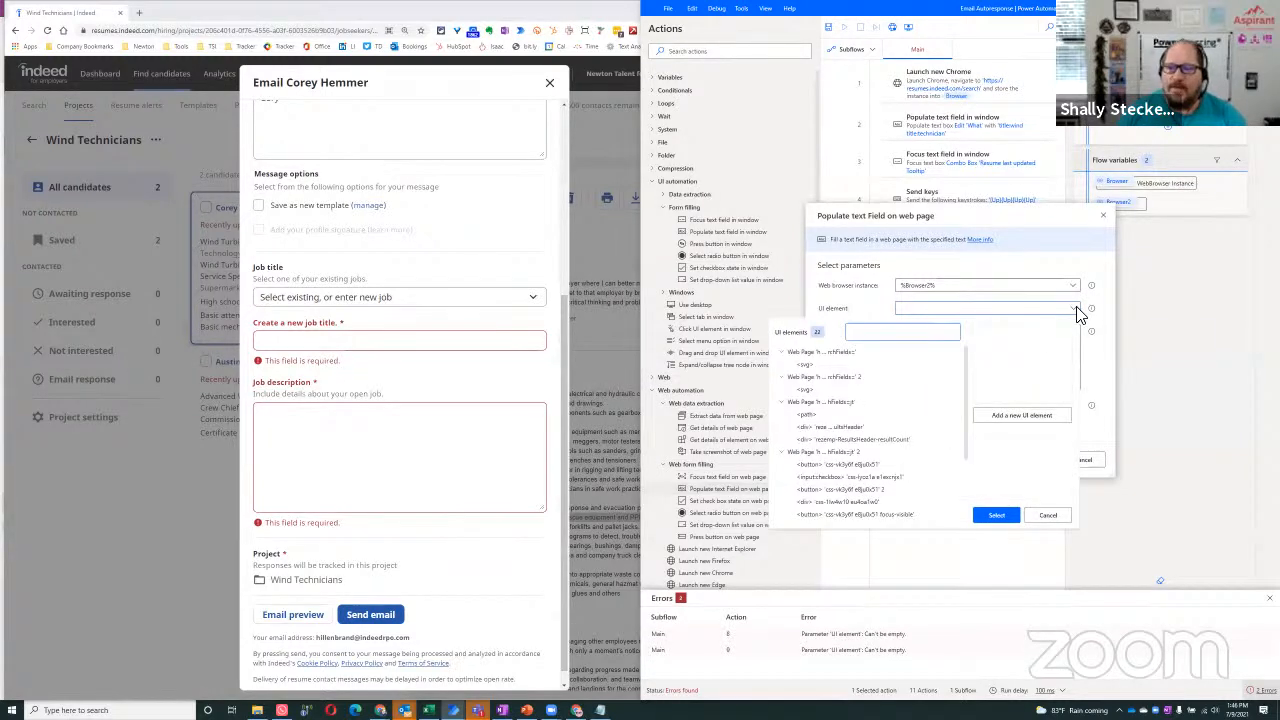
pyautogui.click(1094, 380)
pyautogui.click(1086, 459)
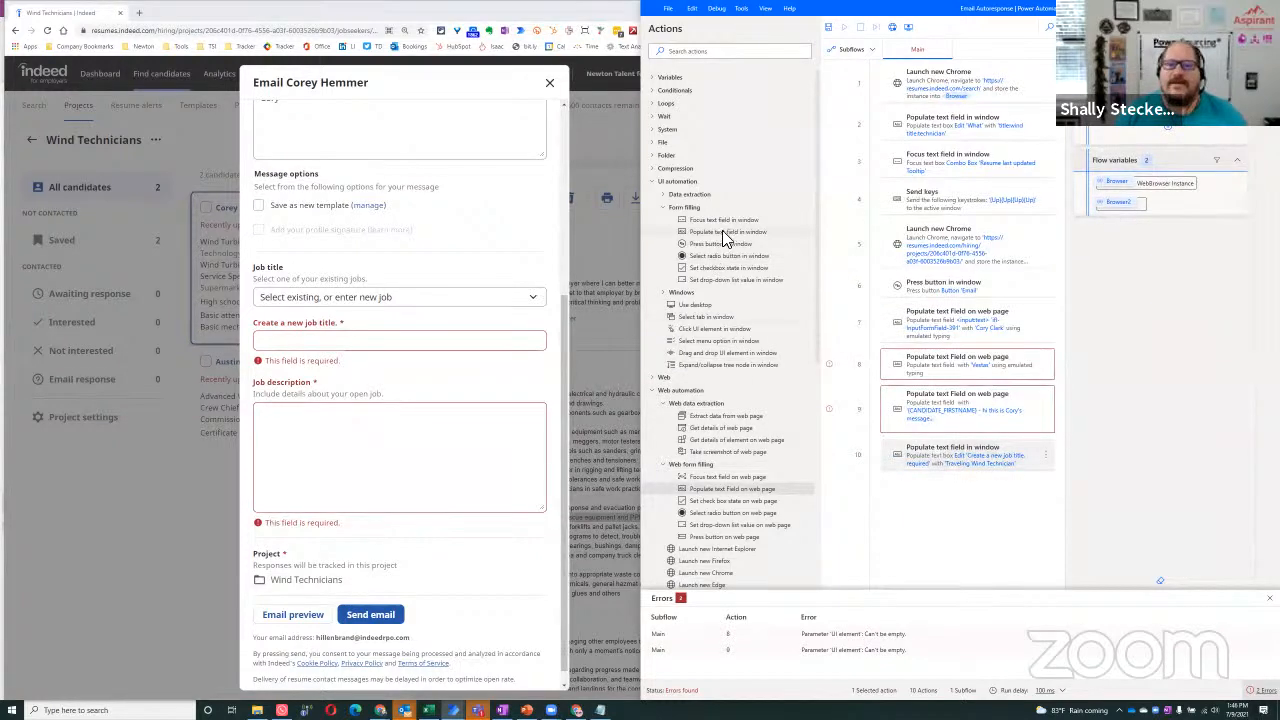
# Add a Populate text field in window step targeting 'Job description required' with the text 'Job Description'.
pyautogui.moveTo(724, 233); pyautogui.dragTo(1024, 484)
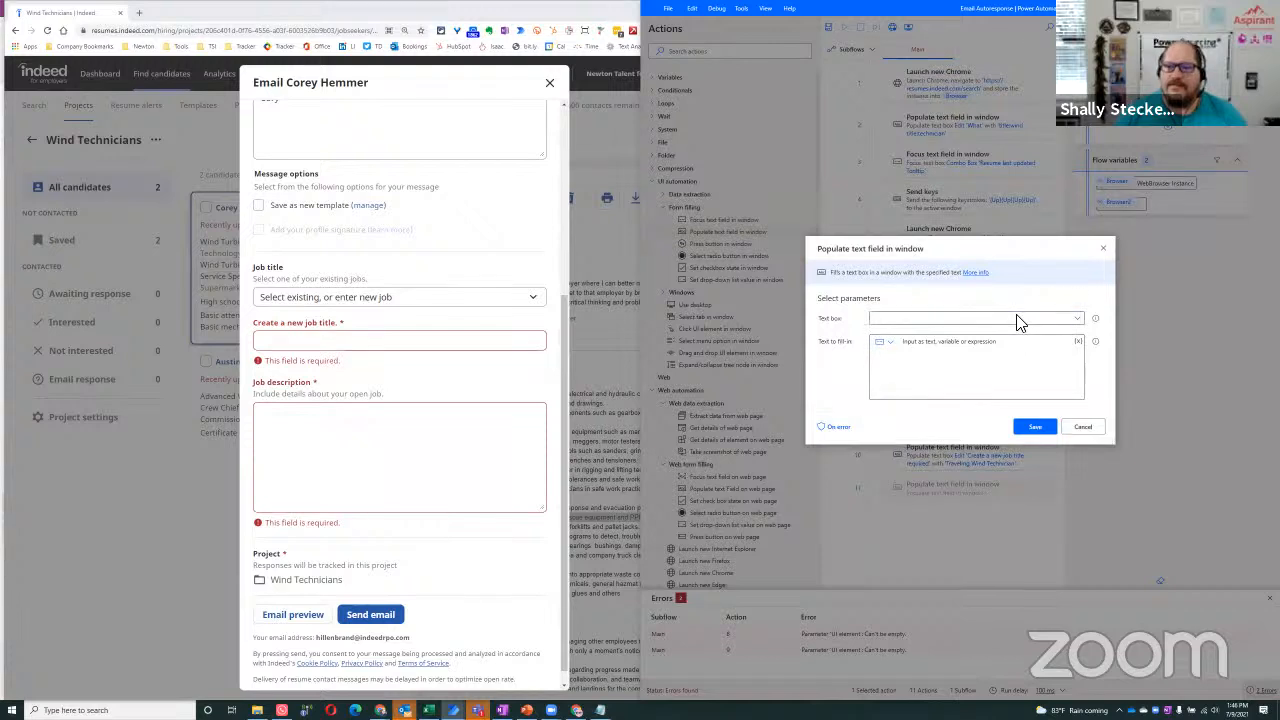
pyautogui.click(1017, 320)
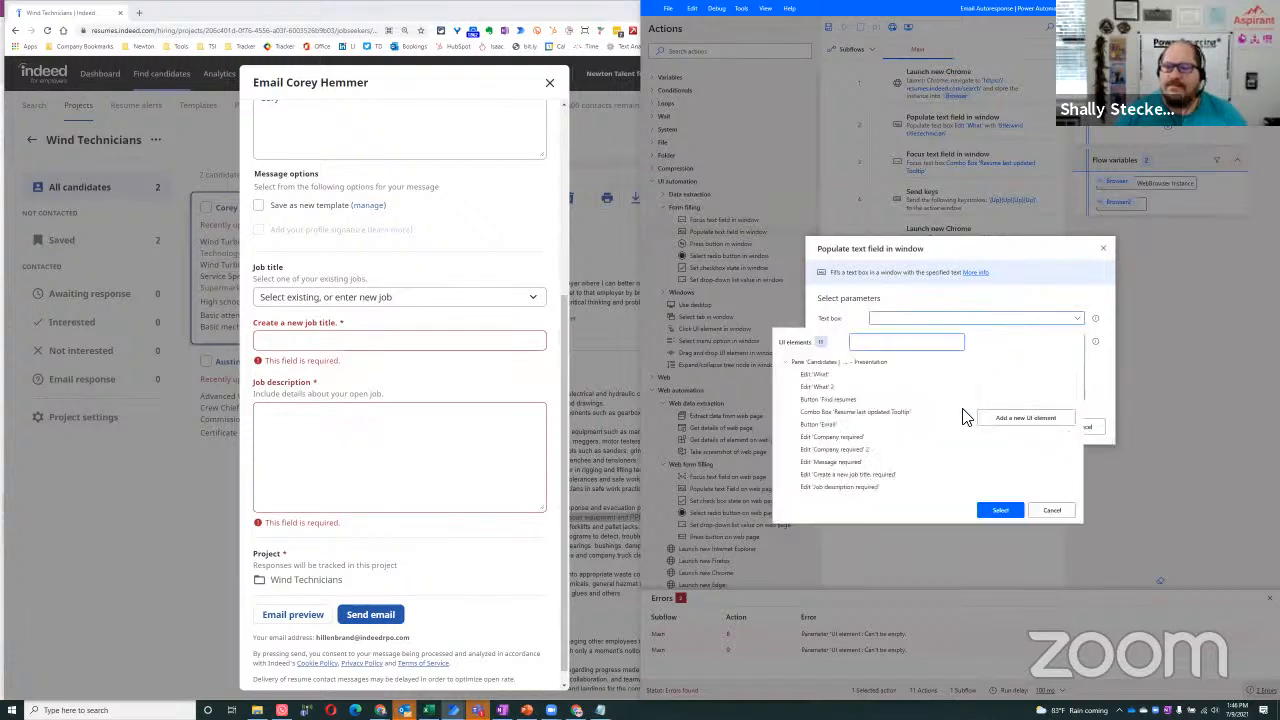
pyautogui.click(864, 488)
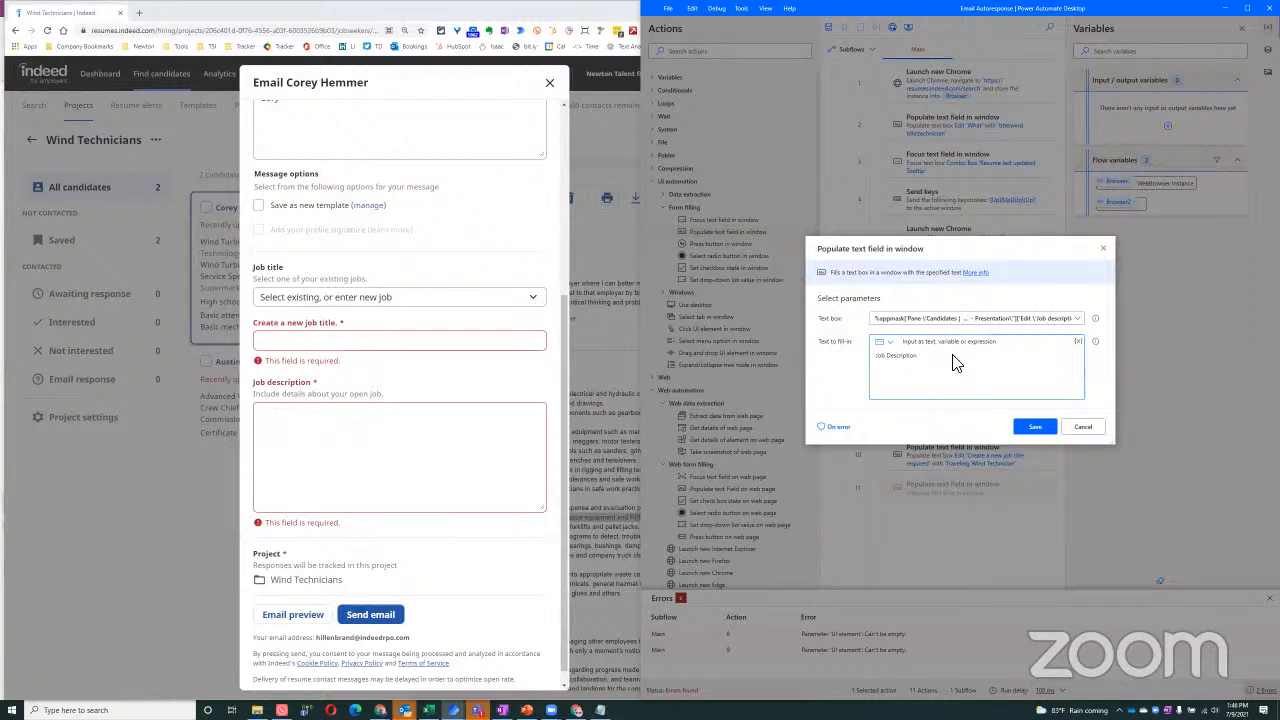
pyautogui.click(1034, 427)
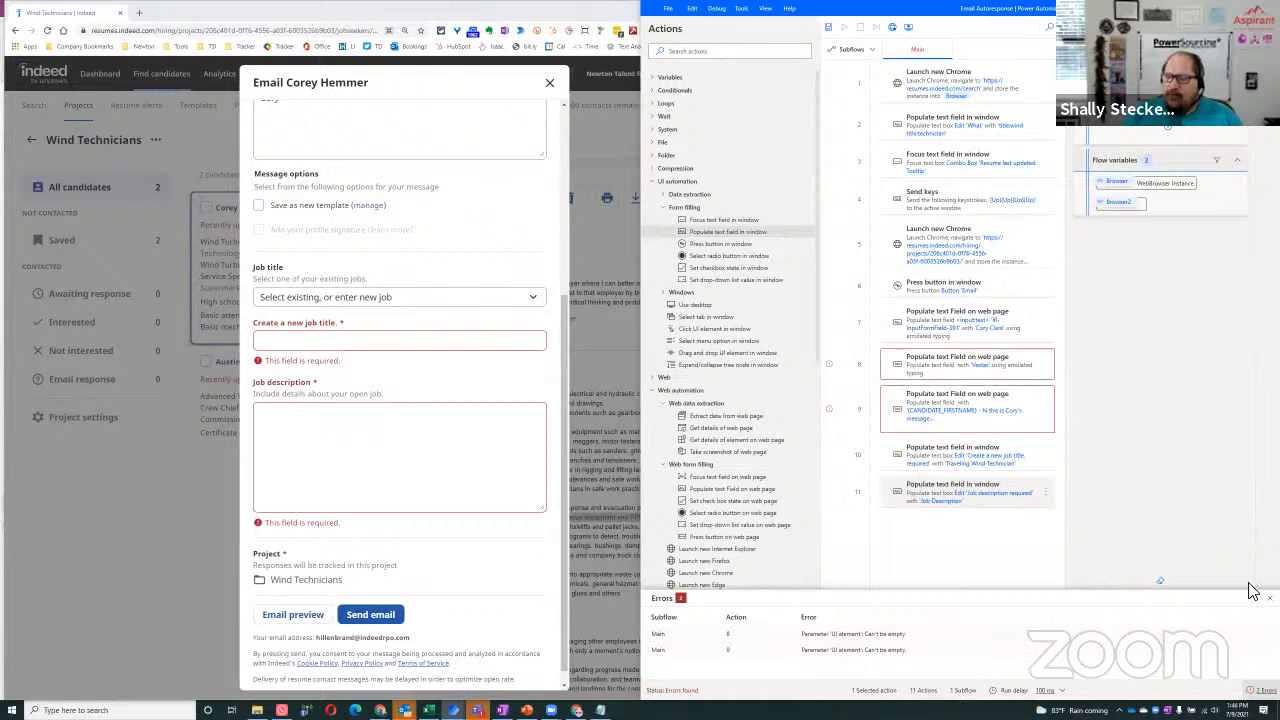
pyautogui.click(1269, 598)
# Add a Press button on web page step after step 11 using the %Browser2% instance.
pyautogui.scroll(-1, 371, 490)
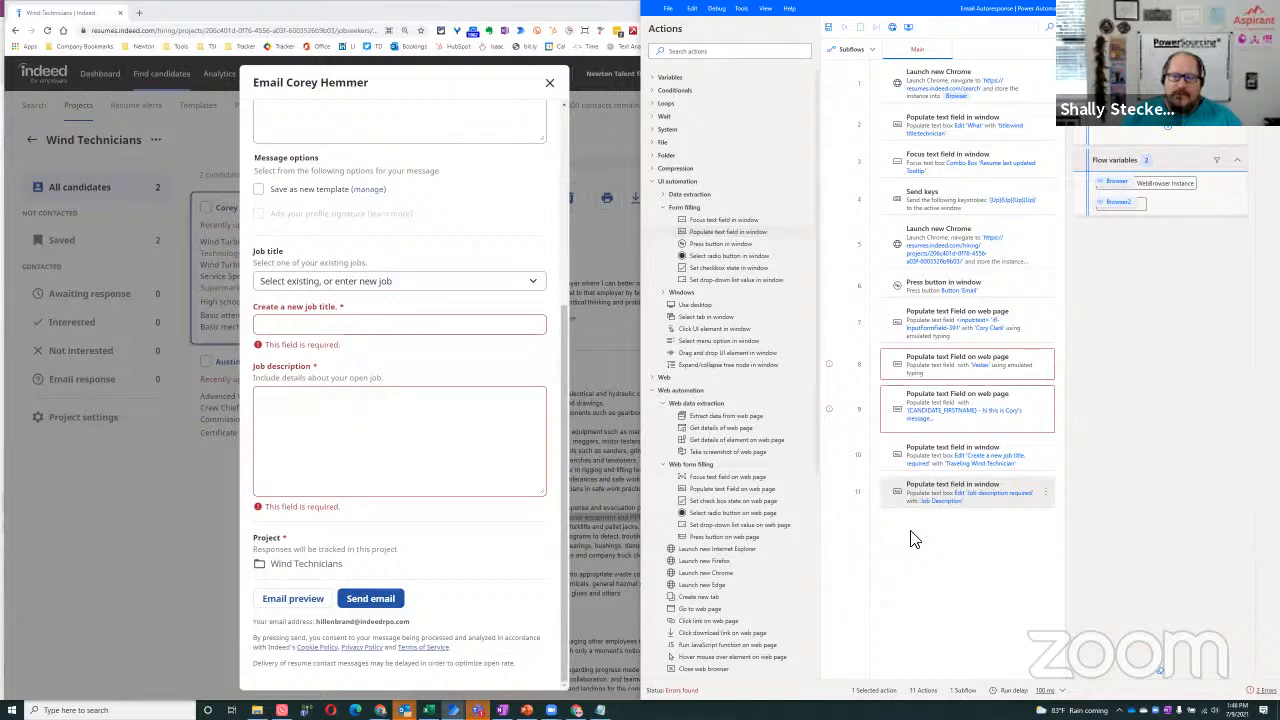
pyautogui.moveTo(742, 537); pyautogui.dragTo(925, 545)
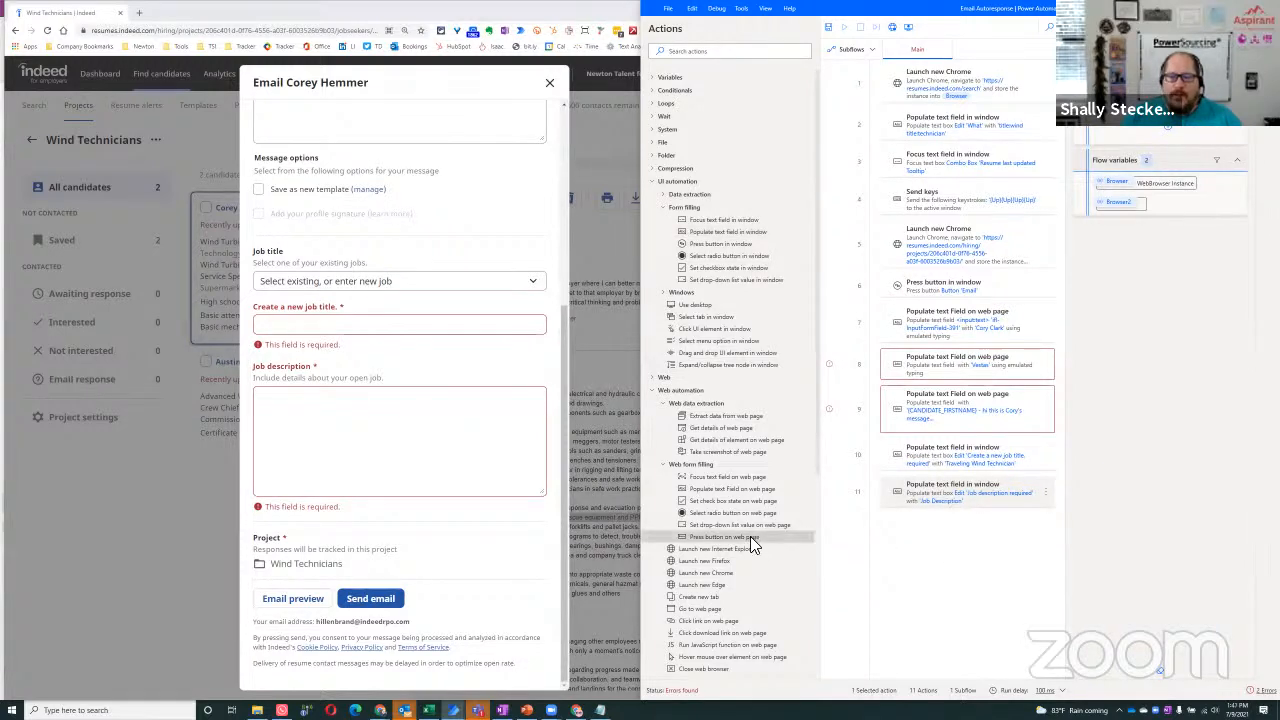
pyautogui.moveTo(750, 537); pyautogui.dragTo(900, 538)
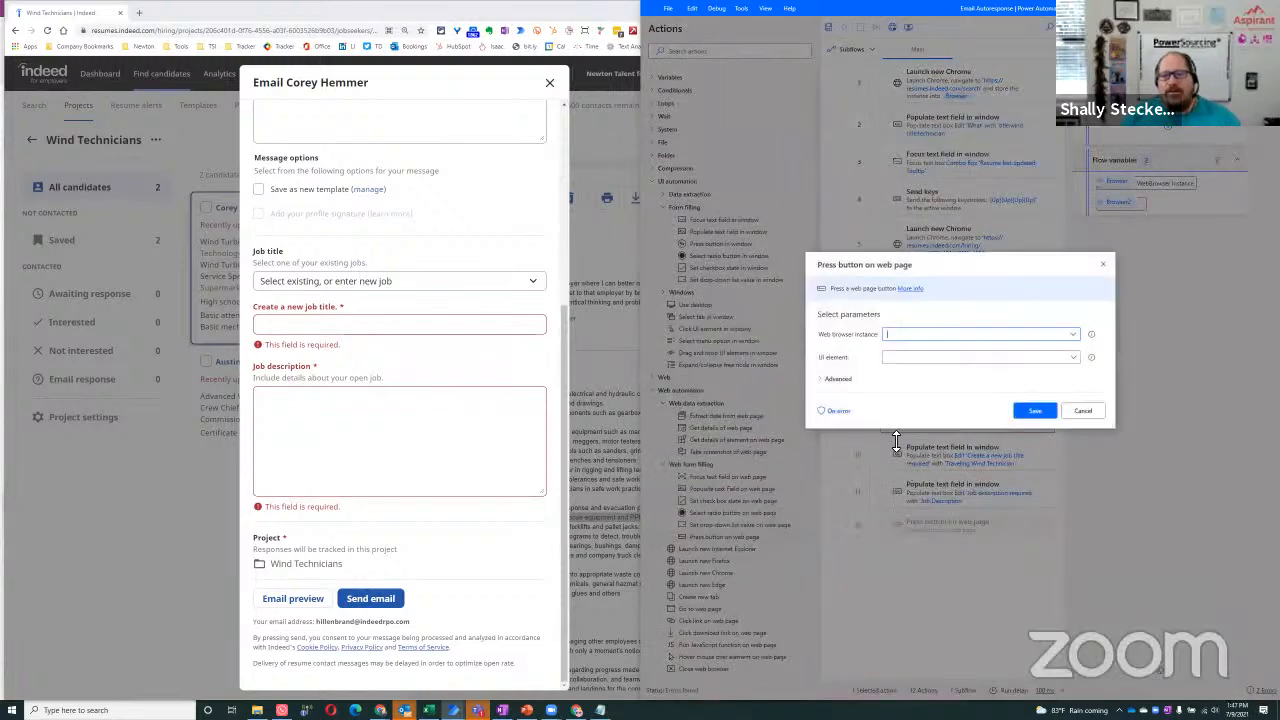
pyautogui.click(1075, 336)
pyautogui.click(905, 363)
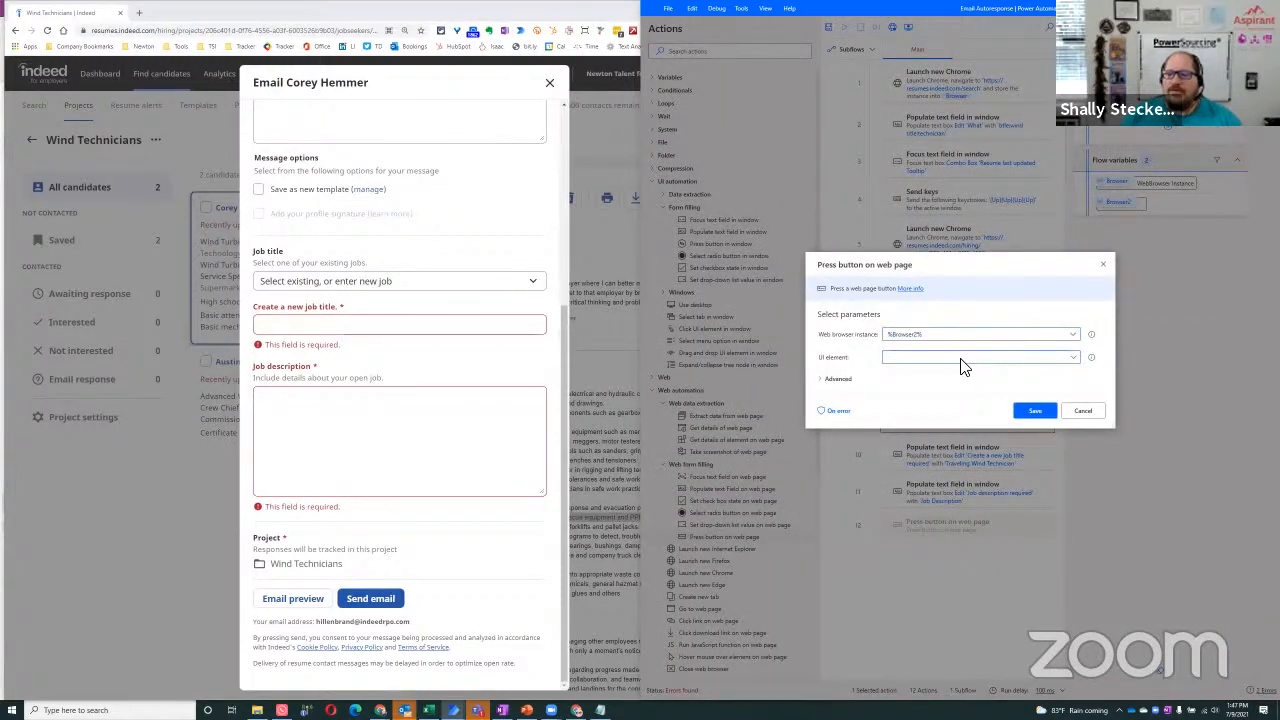
# Capture the email form's Send email button as the step's UI element and save the step.
pyautogui.click(1074, 358)
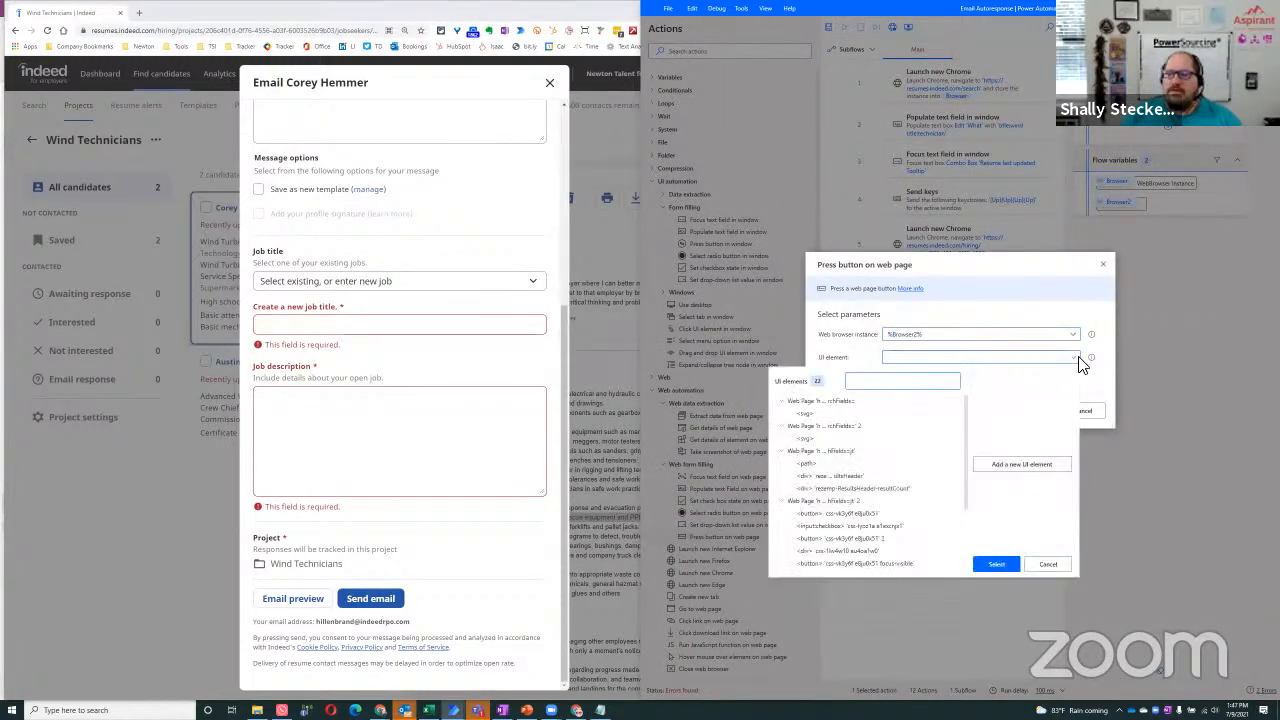
pyautogui.click(1008, 467)
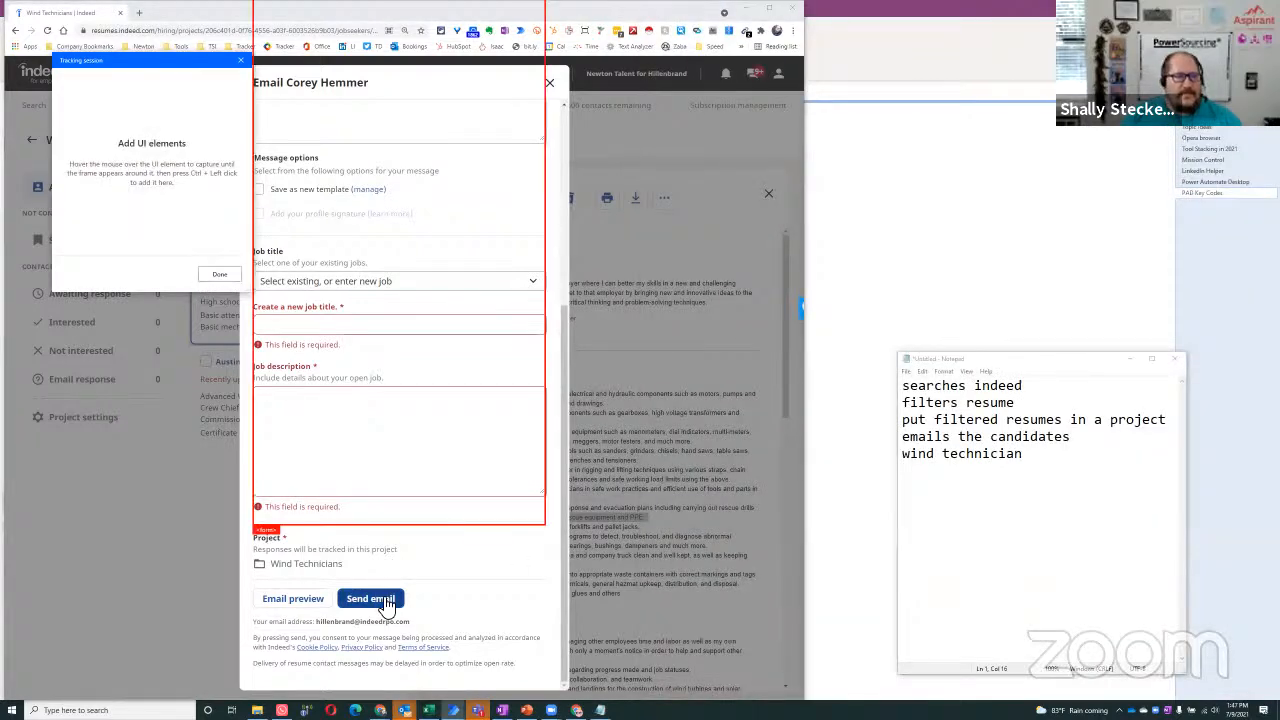
pyautogui.keyDown('ctrl'); pyautogui.click(385, 605); pyautogui.keyUp('ctrl')
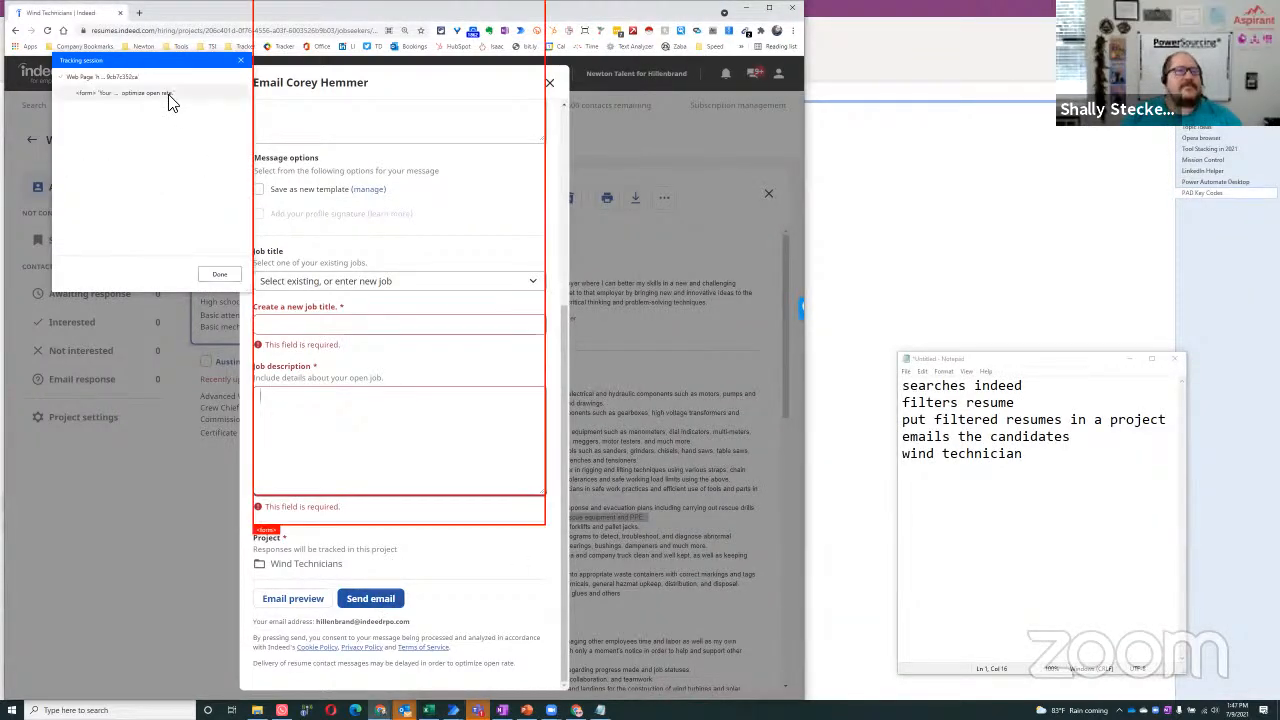
pyautogui.click(220, 275)
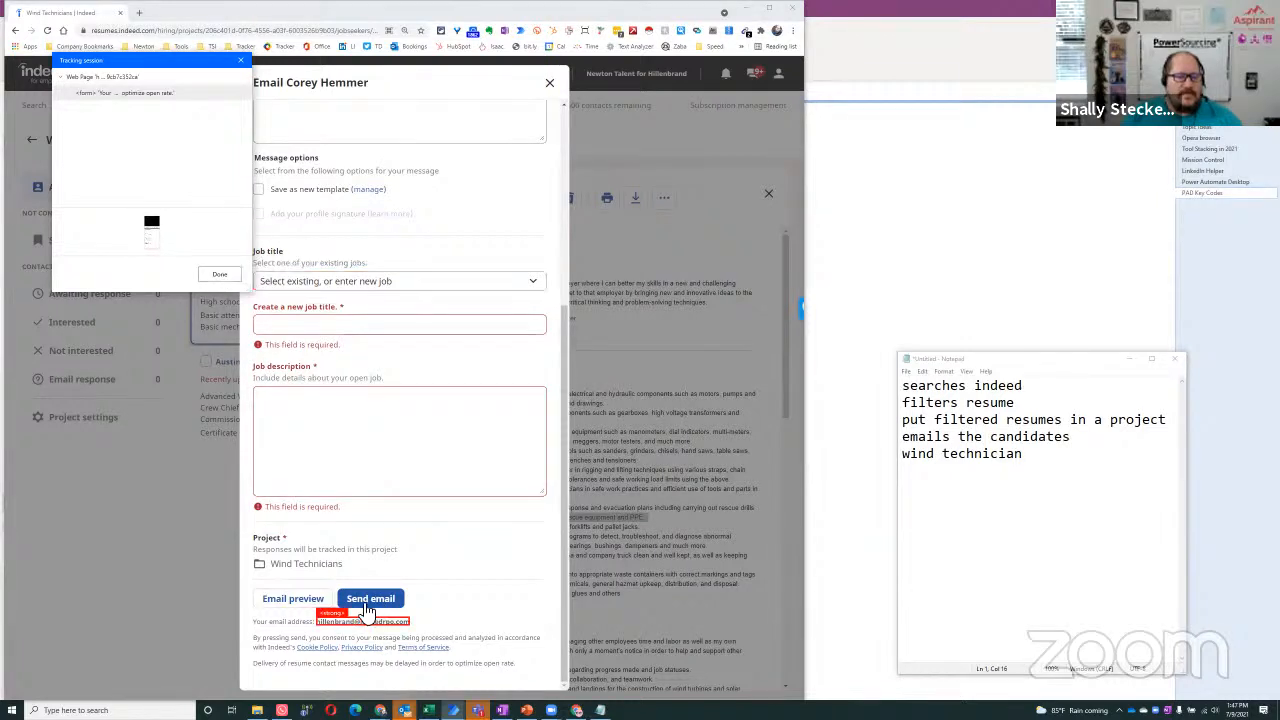
pyautogui.keyDown('ctrl'); pyautogui.click(367, 605); pyautogui.keyUp('ctrl')
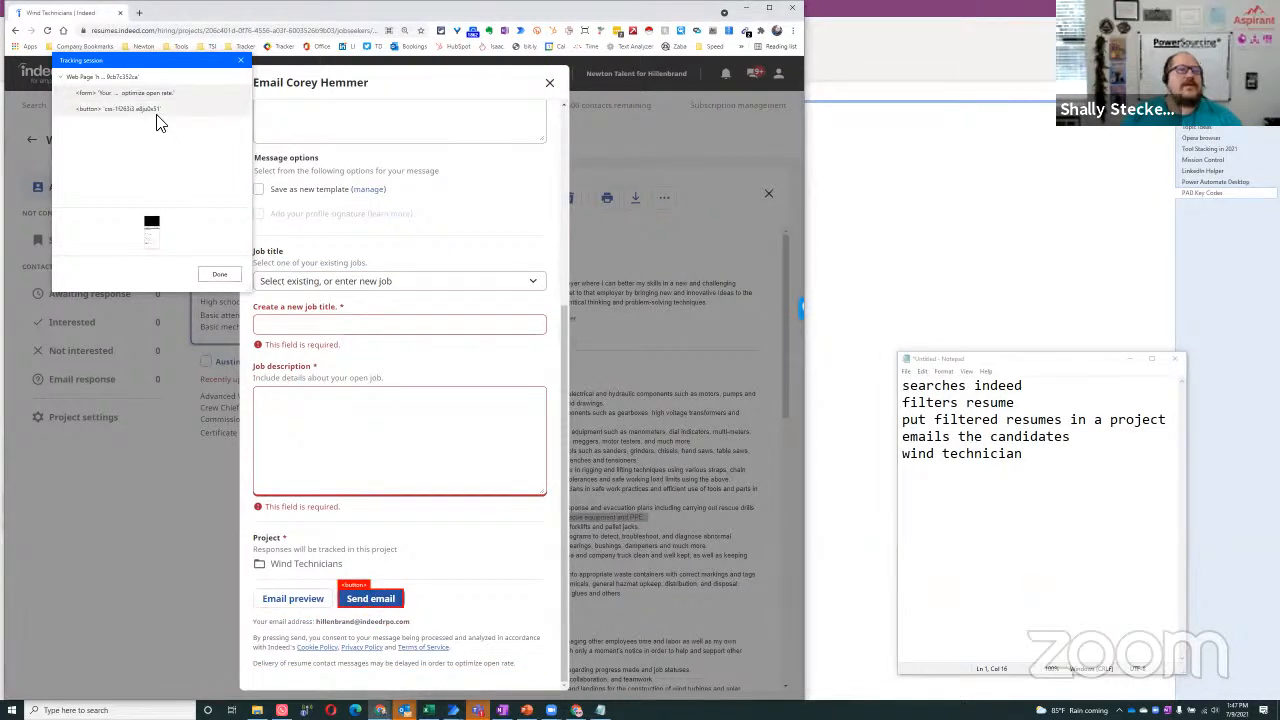
pyautogui.click(218, 276)
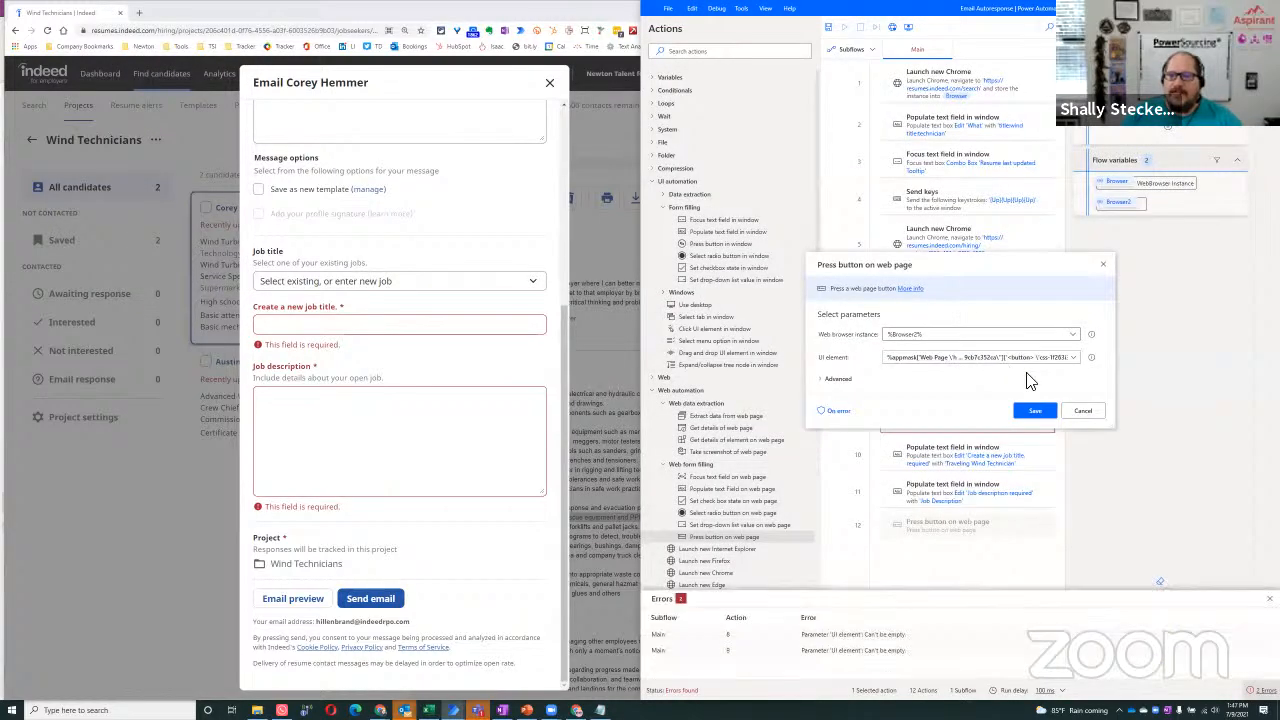
pyautogui.click(1036, 413)
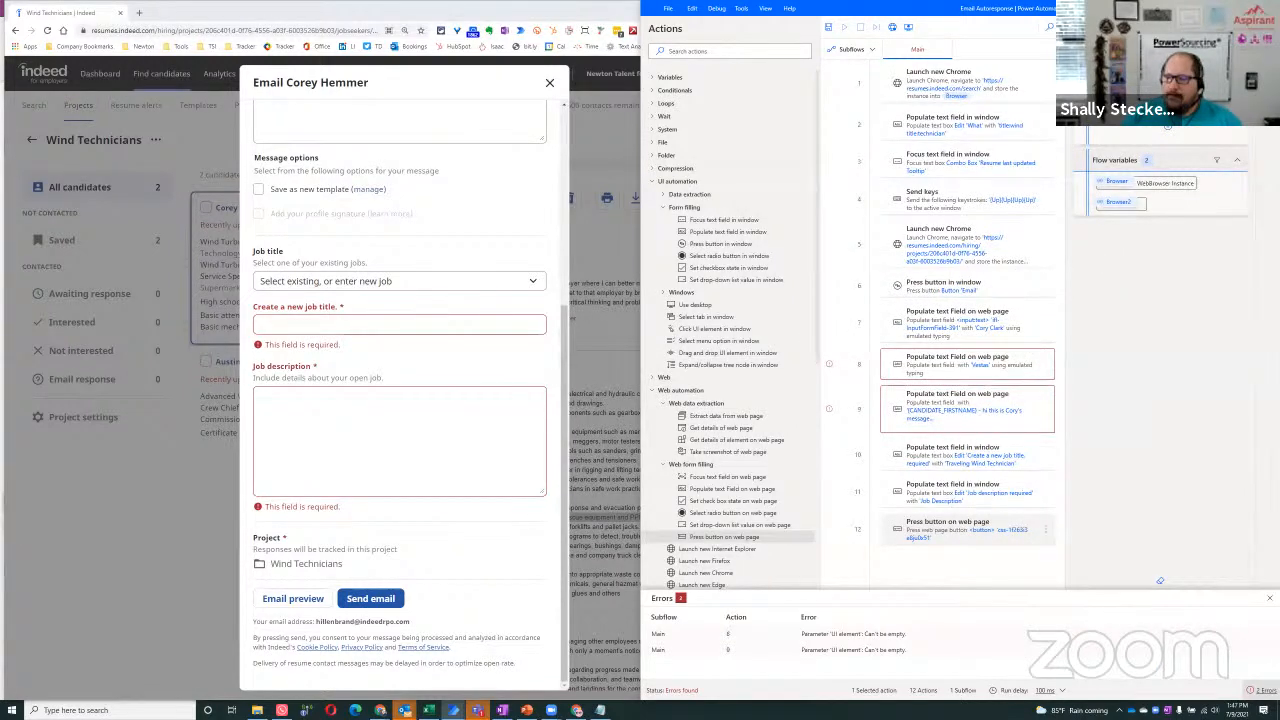
pyautogui.click(1262, 690)
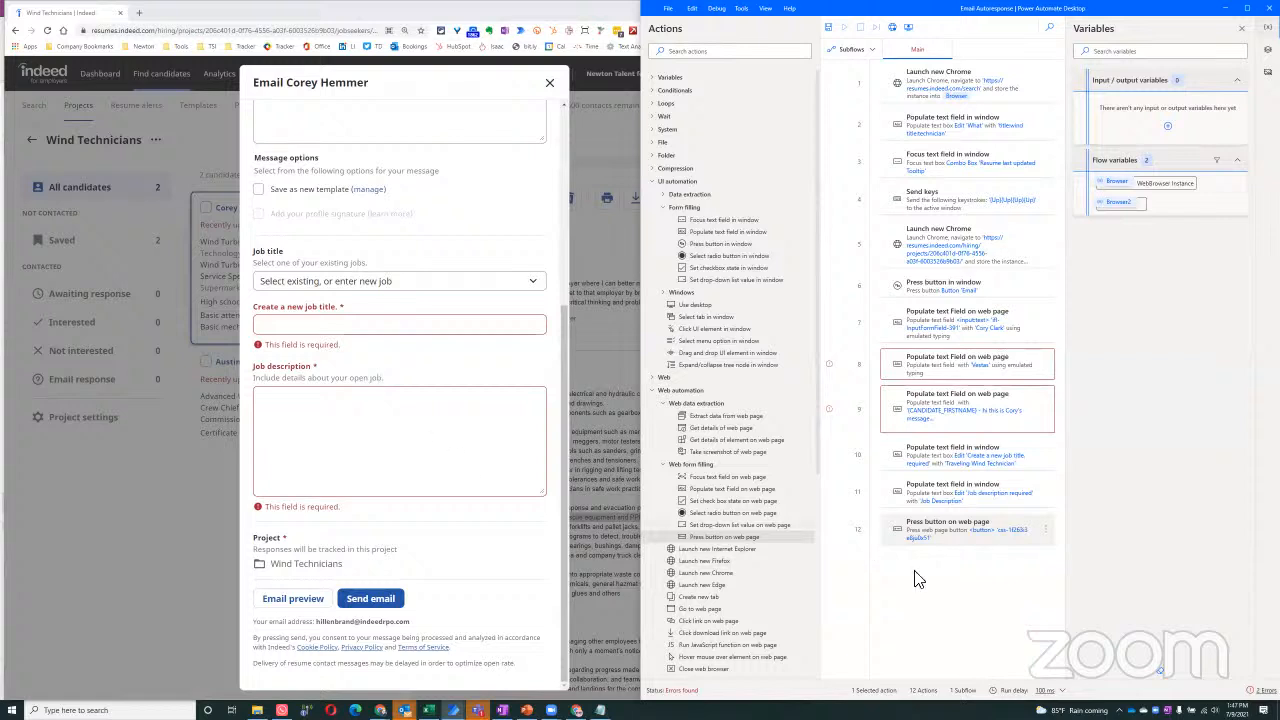
# Delete step 12, the Send email press step, and close the candidate email form in Chrome.
pyautogui.rightClick(1046, 528)
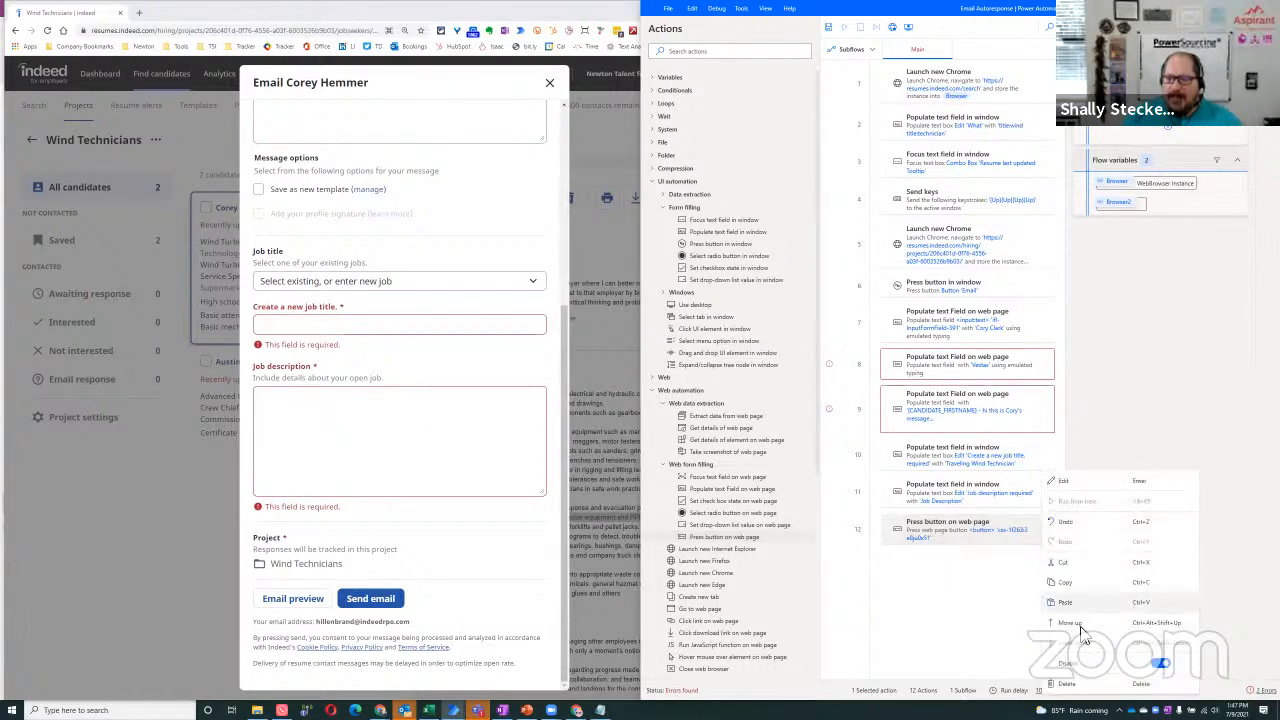
pyautogui.click(1050, 641)
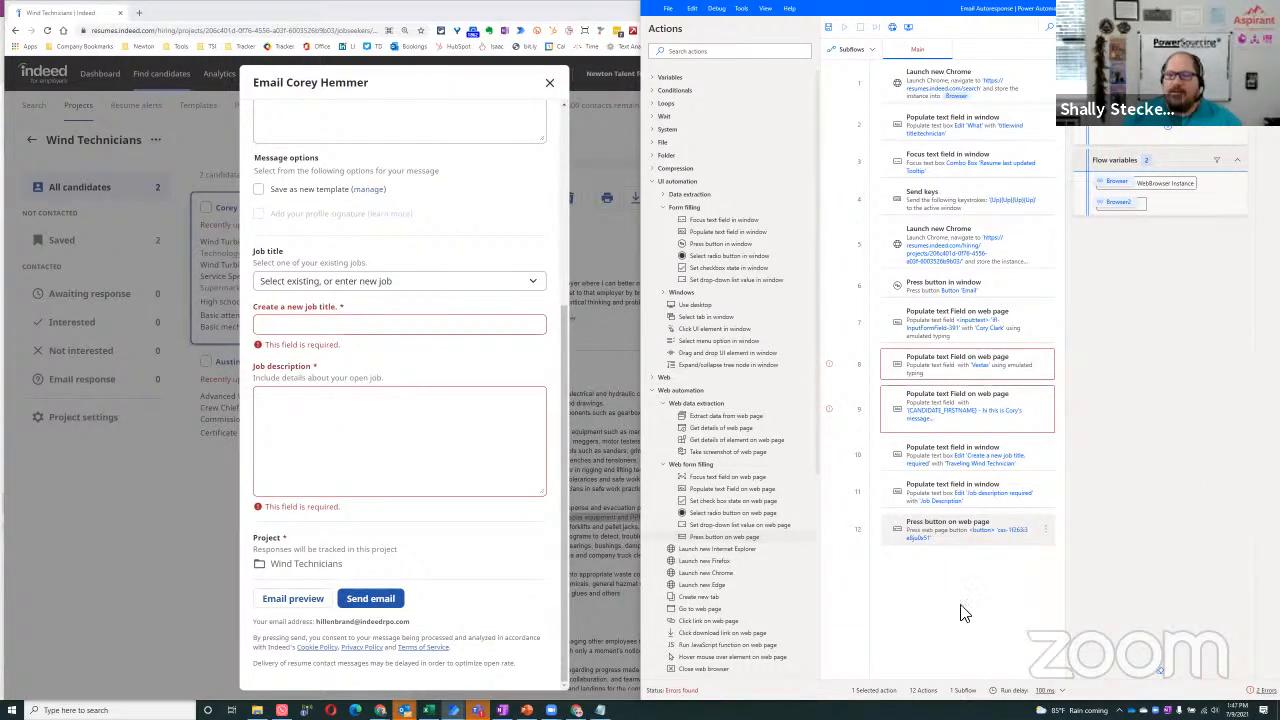
pyautogui.press('Delete')
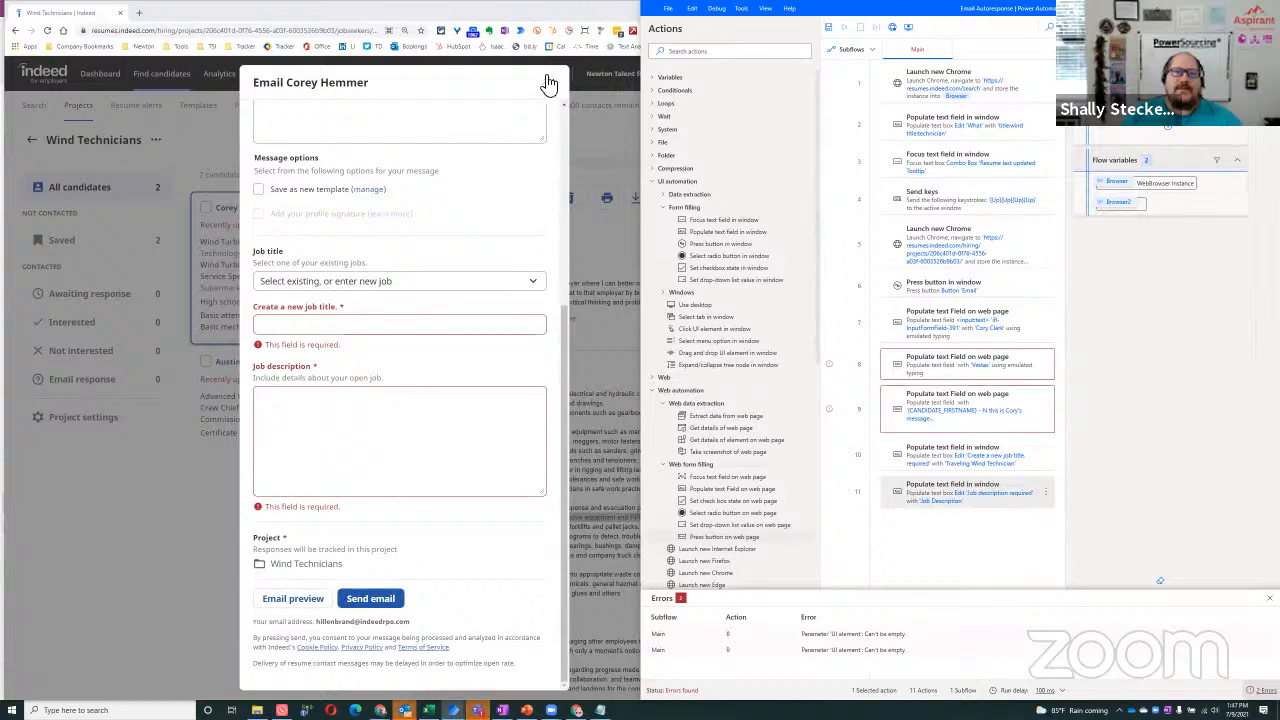
pyautogui.click(632, 152)
pyautogui.press('Escape')
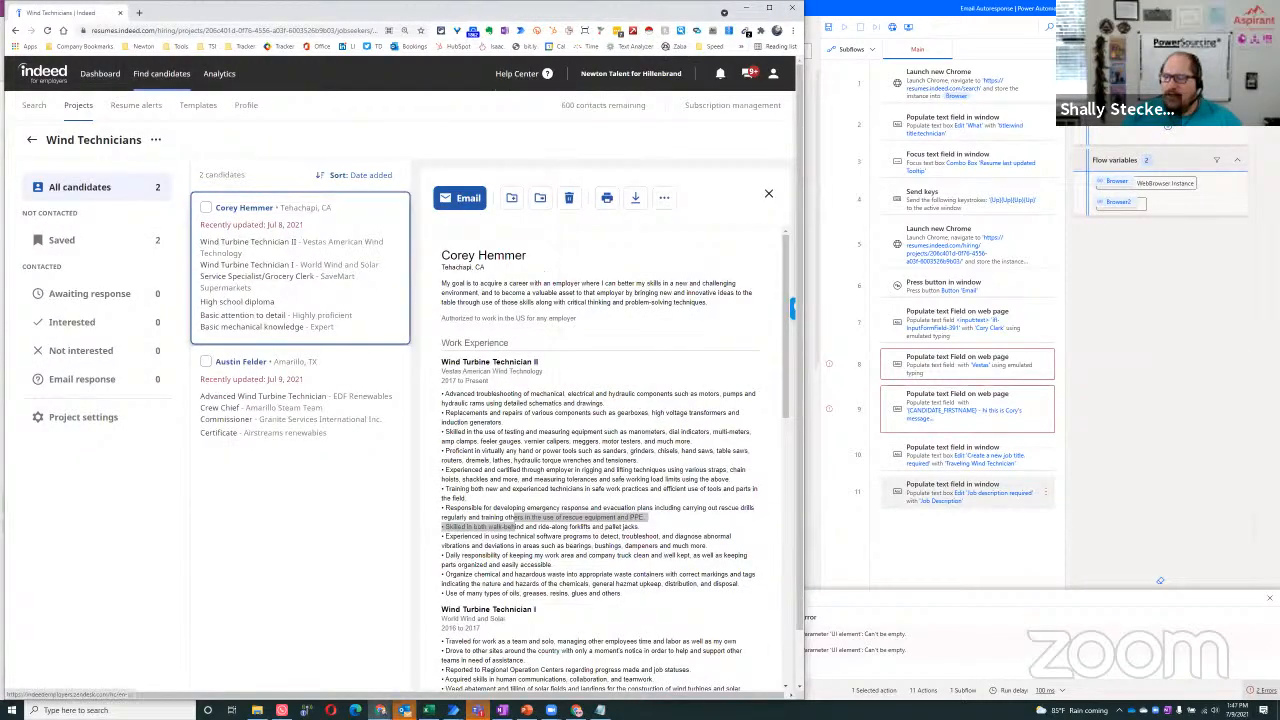
pyautogui.click(993, 375)
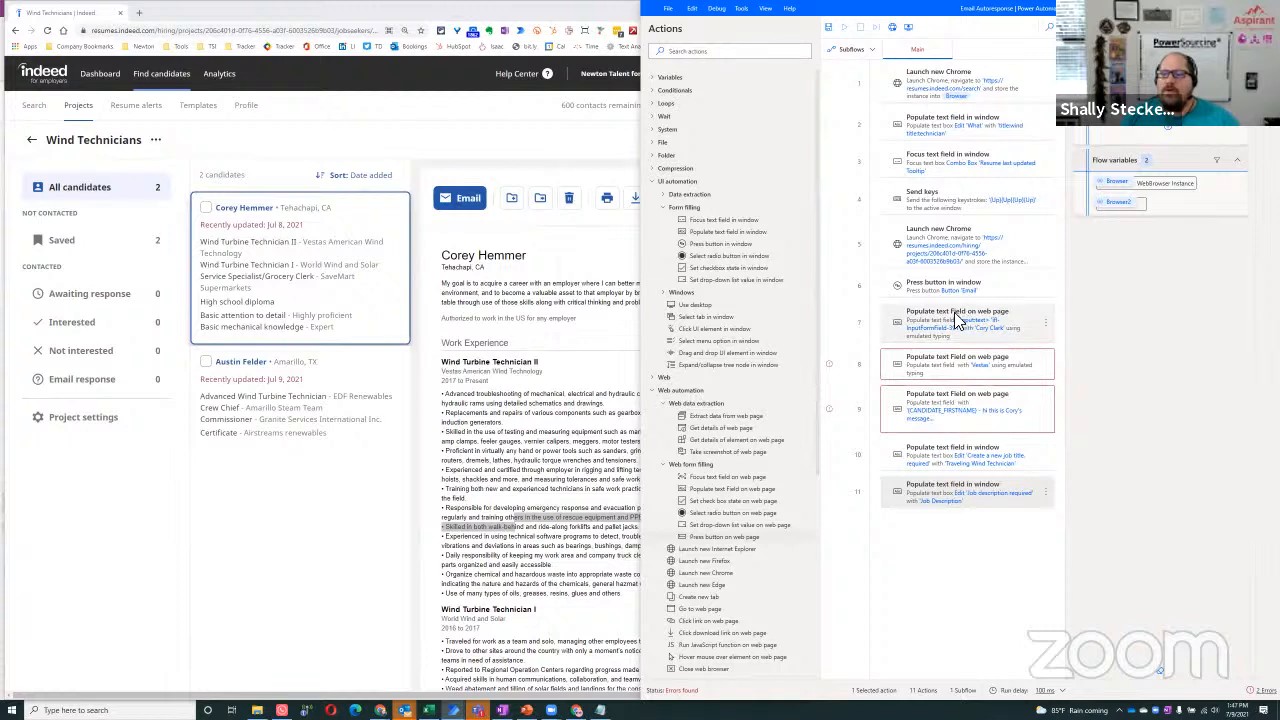
# Review the Email press step's options, then select steps 8 and 9 together.
pyautogui.click(994, 288)
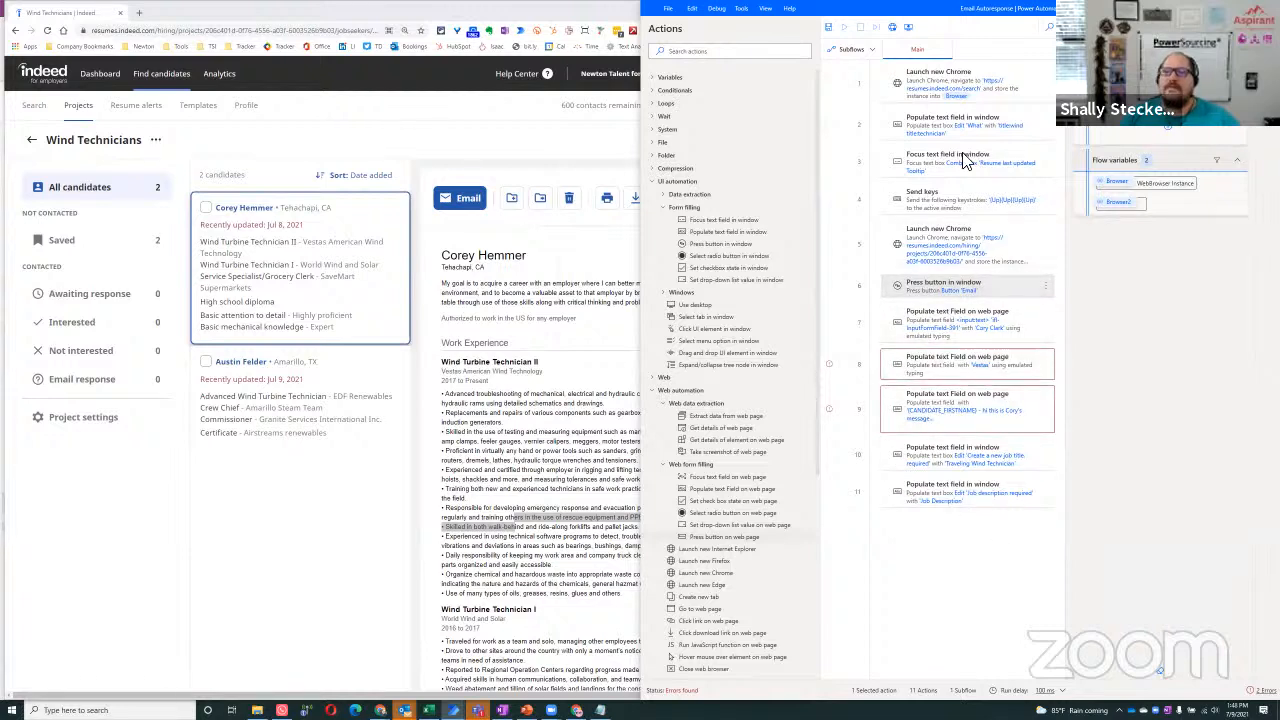
pyautogui.rightClick(1022, 290)
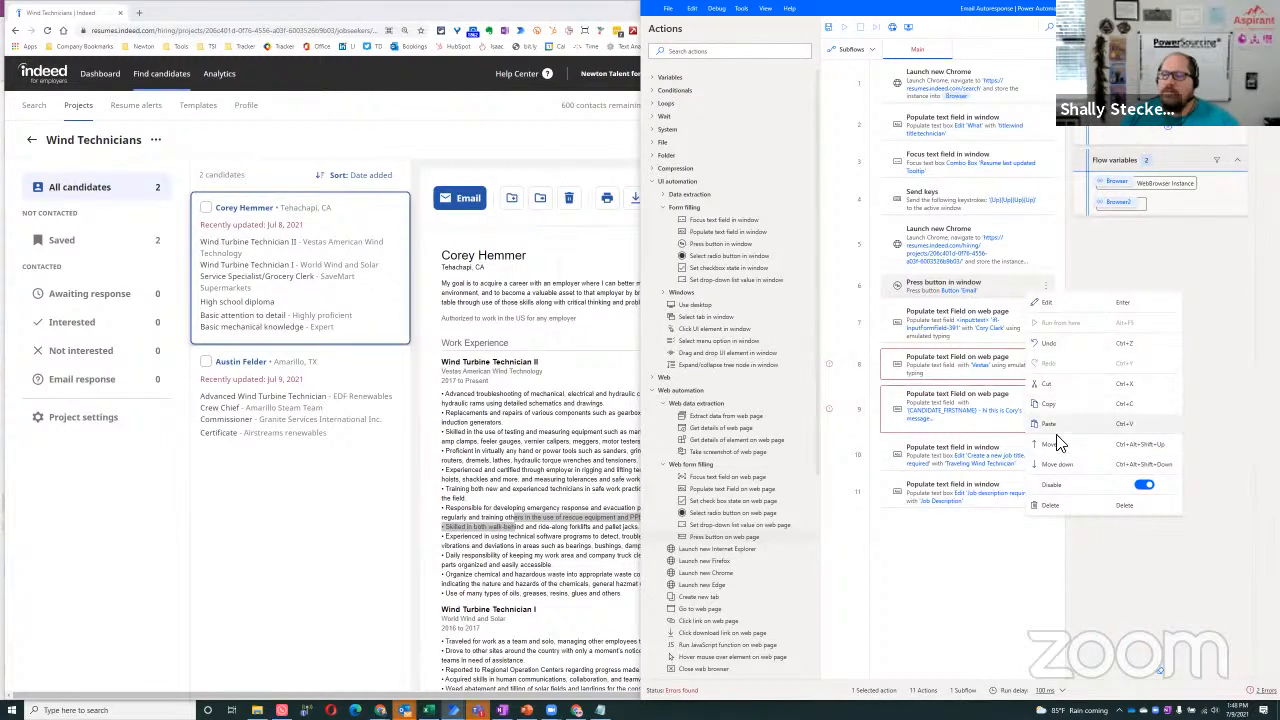
pyautogui.click(915, 595)
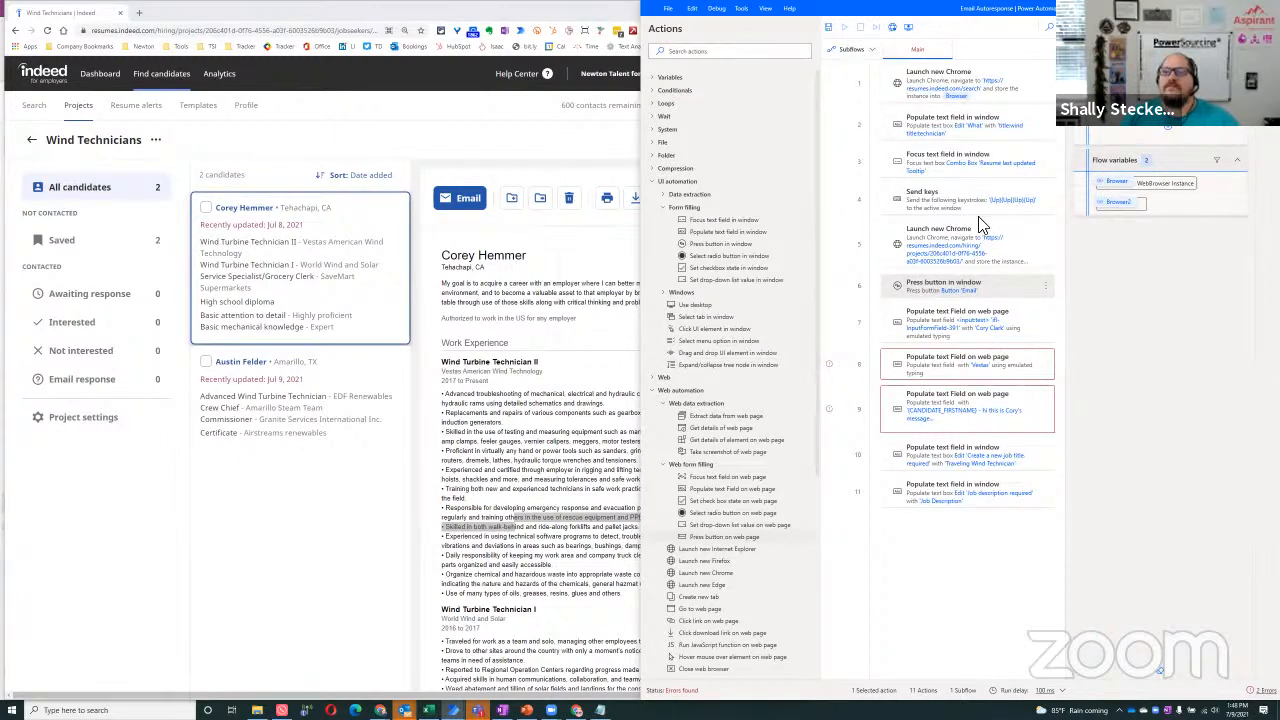
pyautogui.click(1048, 290)
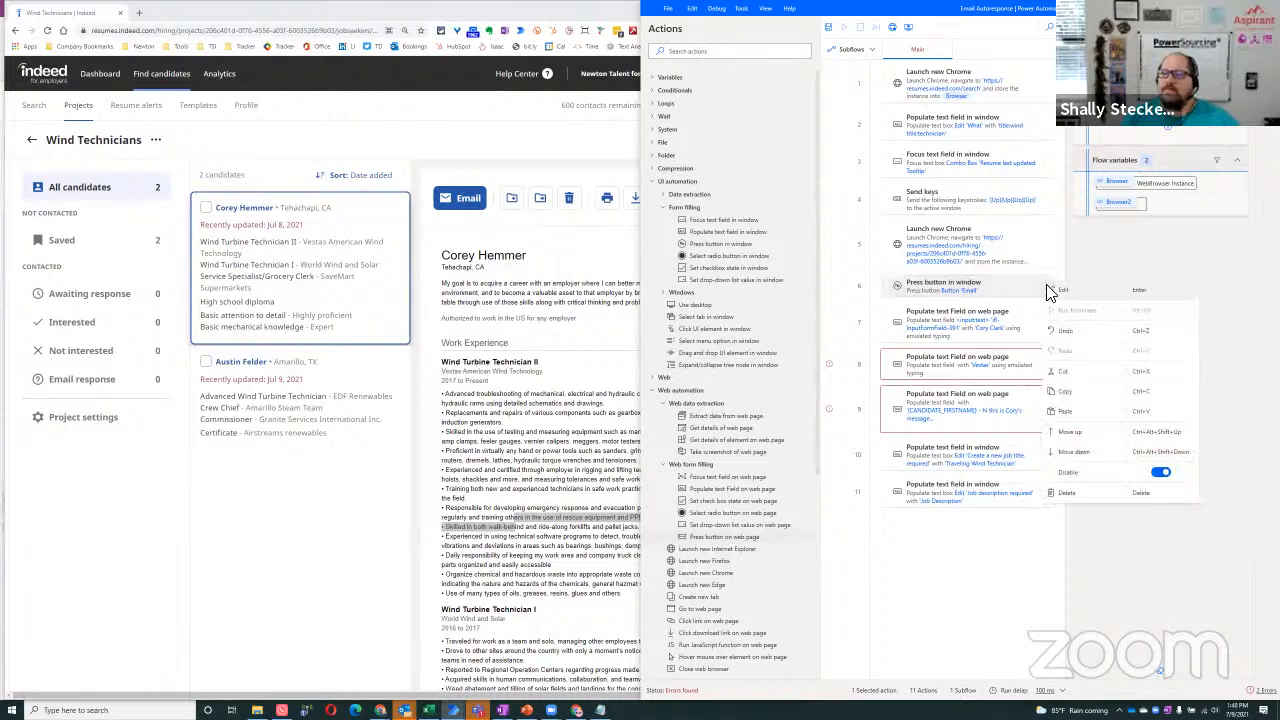
pyautogui.click(912, 637)
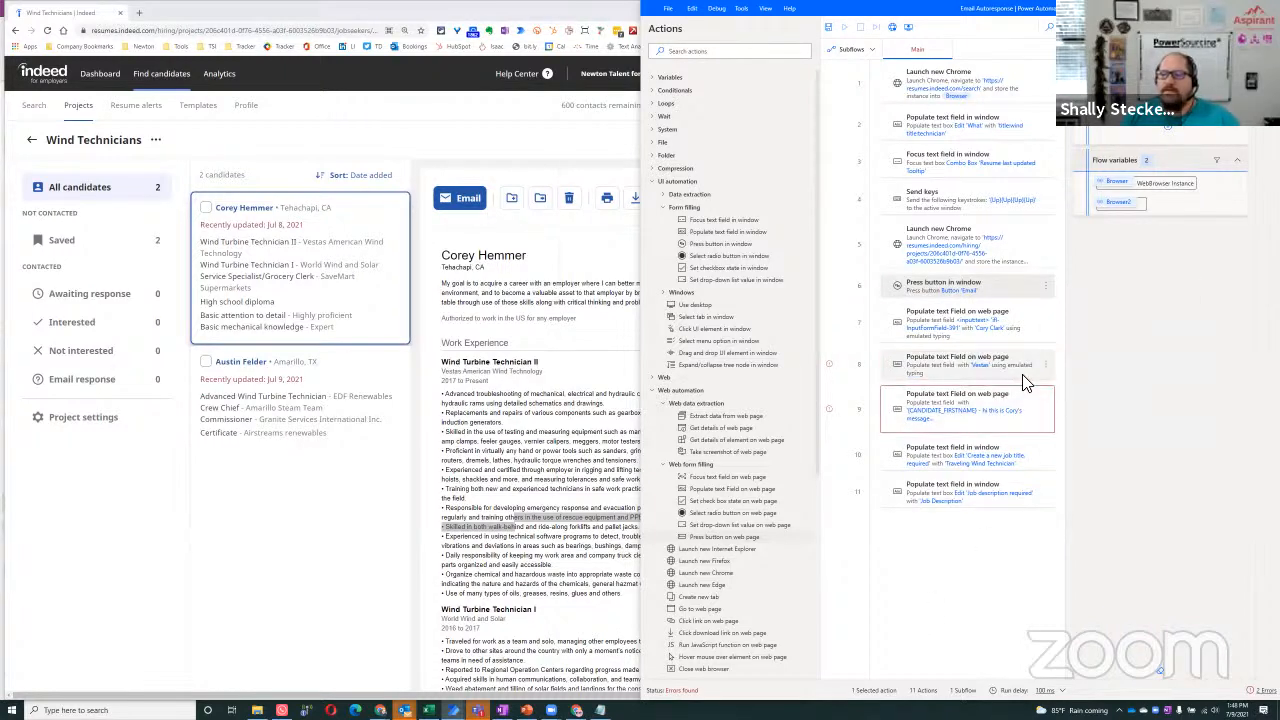
pyautogui.click(1025, 383)
pyautogui.keyDown('ctrl'); pyautogui.click(1015, 403); pyautogui.keyUp('ctrl')
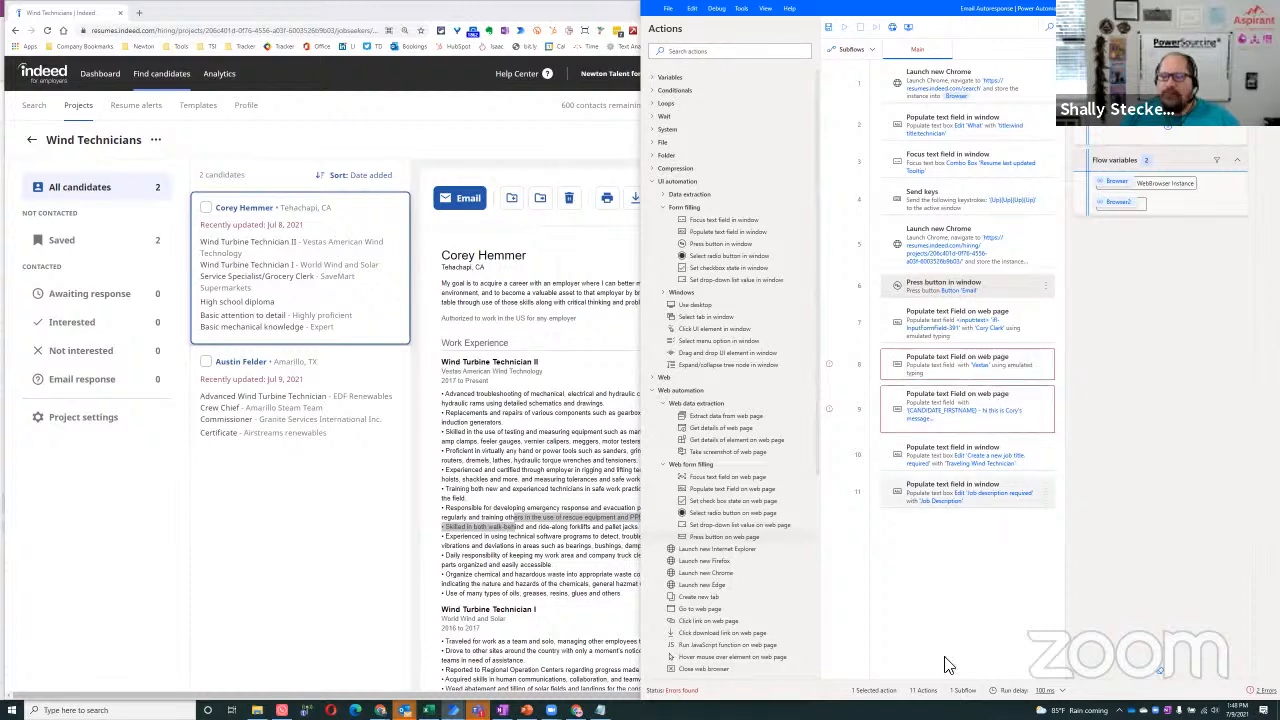
pyautogui.click(304, 267)
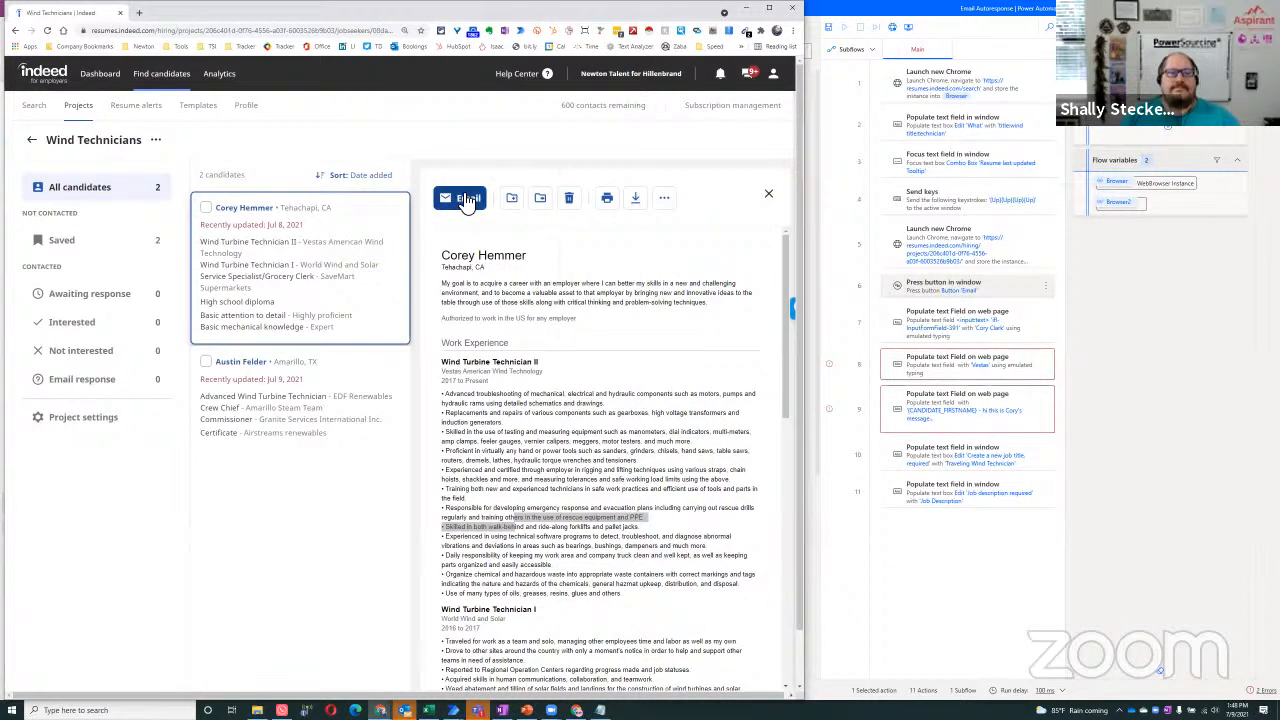
# Close the candidate's email form and delete the opening Launch new Chrome step from the flow.
pyautogui.click(465, 200)
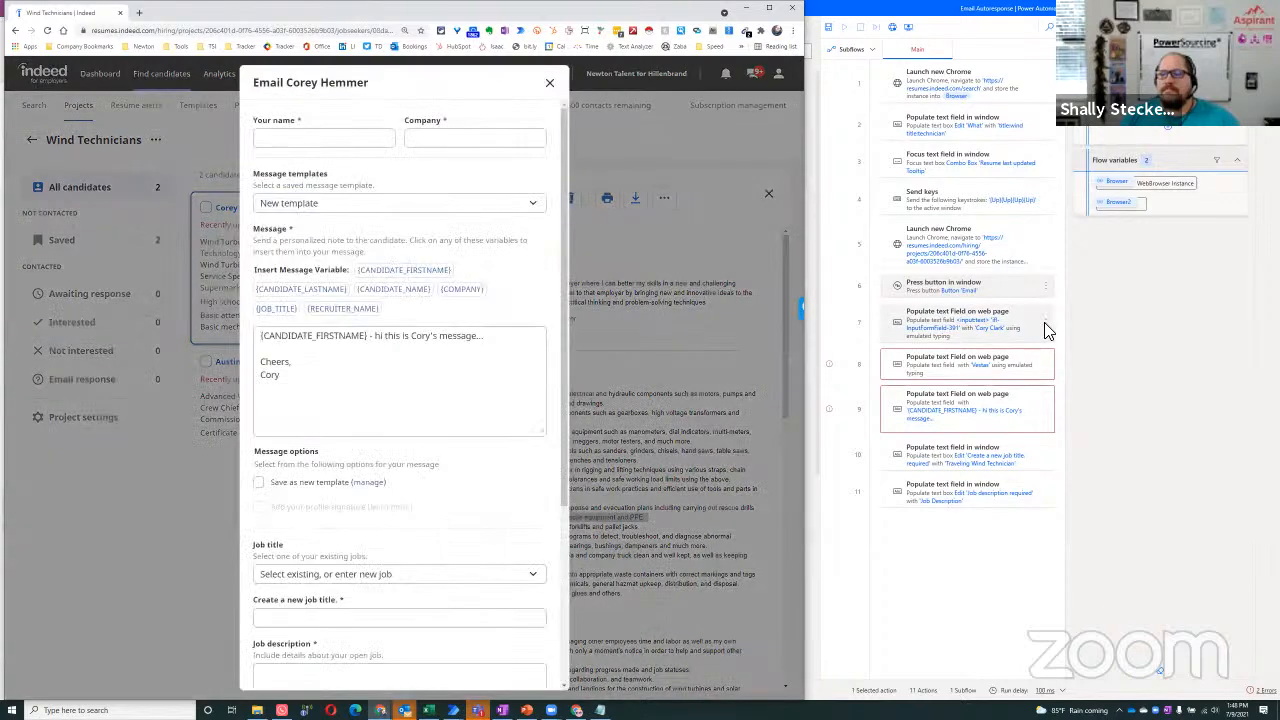
pyautogui.click(1044, 322)
pyautogui.rightClick(1044, 322)
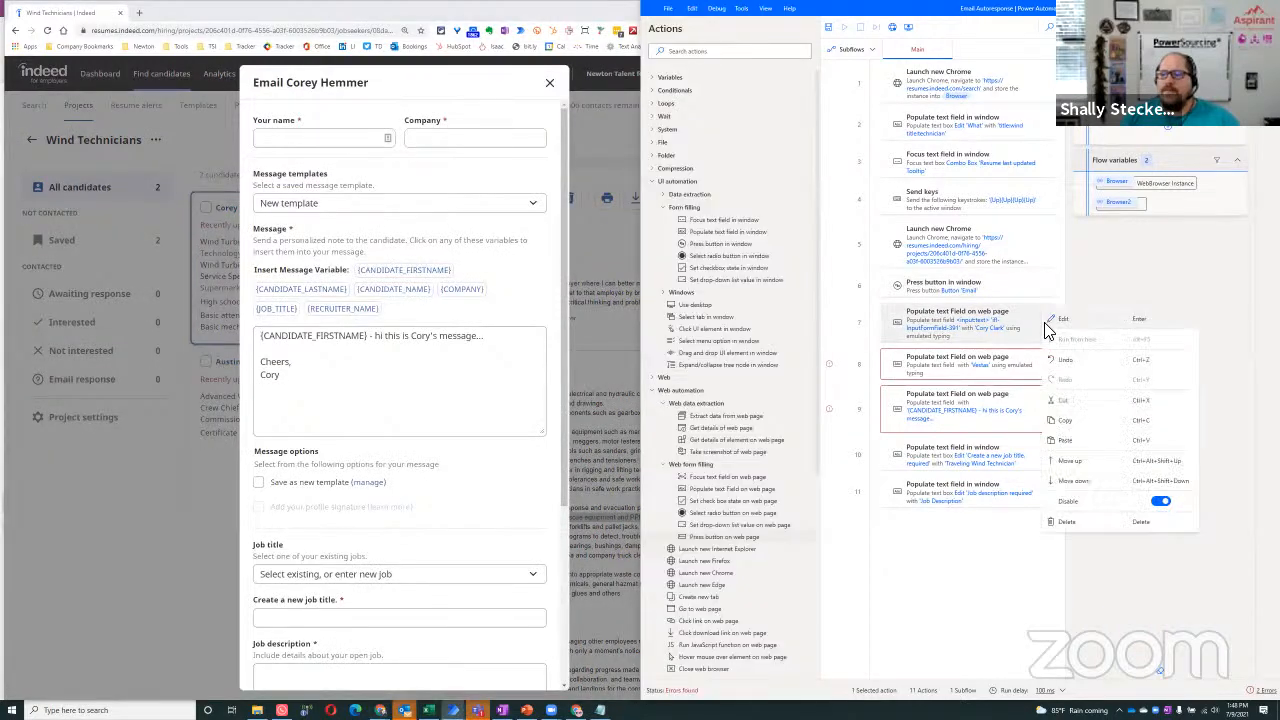
pyautogui.press('Escape')
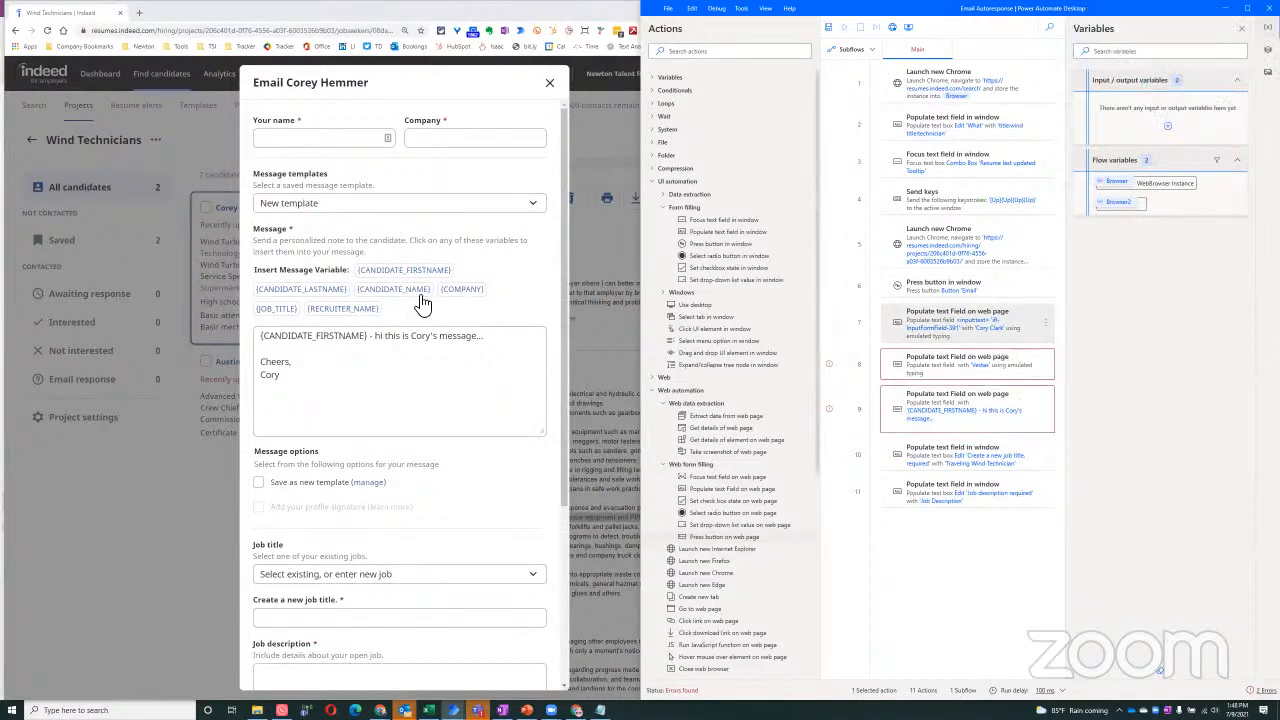
pyautogui.click(549, 82)
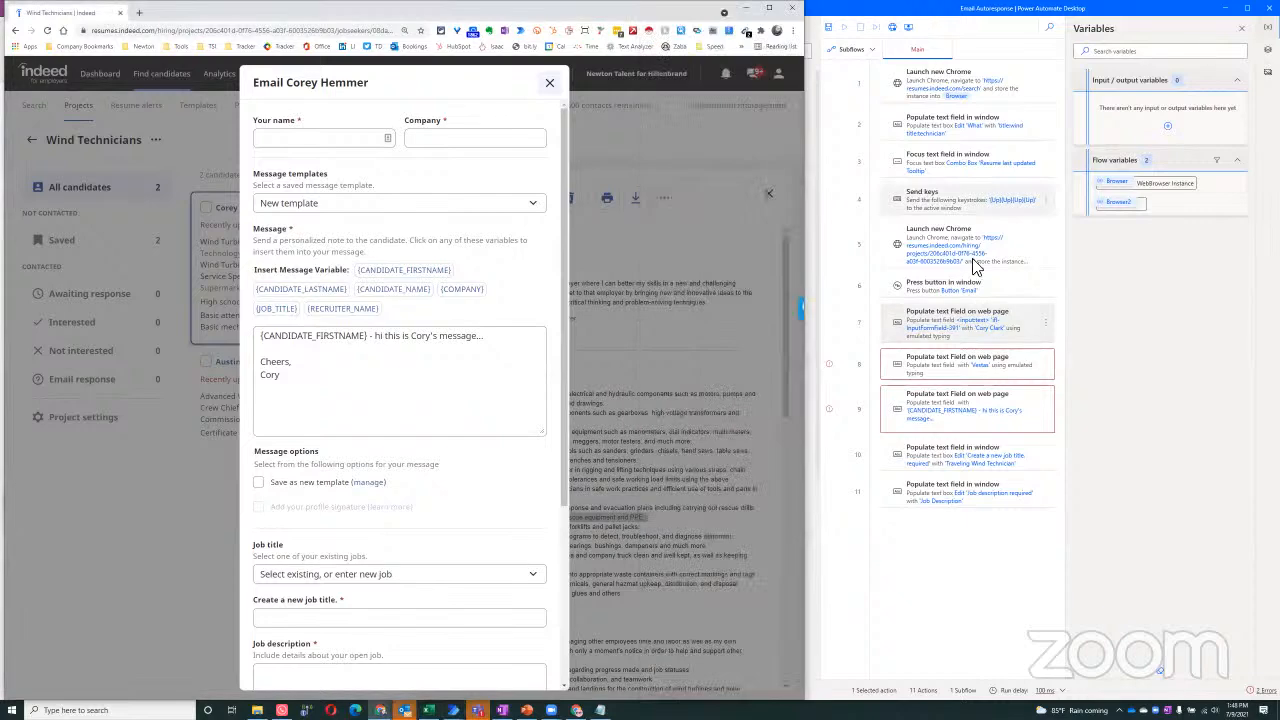
pyautogui.click(1046, 83)
pyautogui.click(1078, 282)
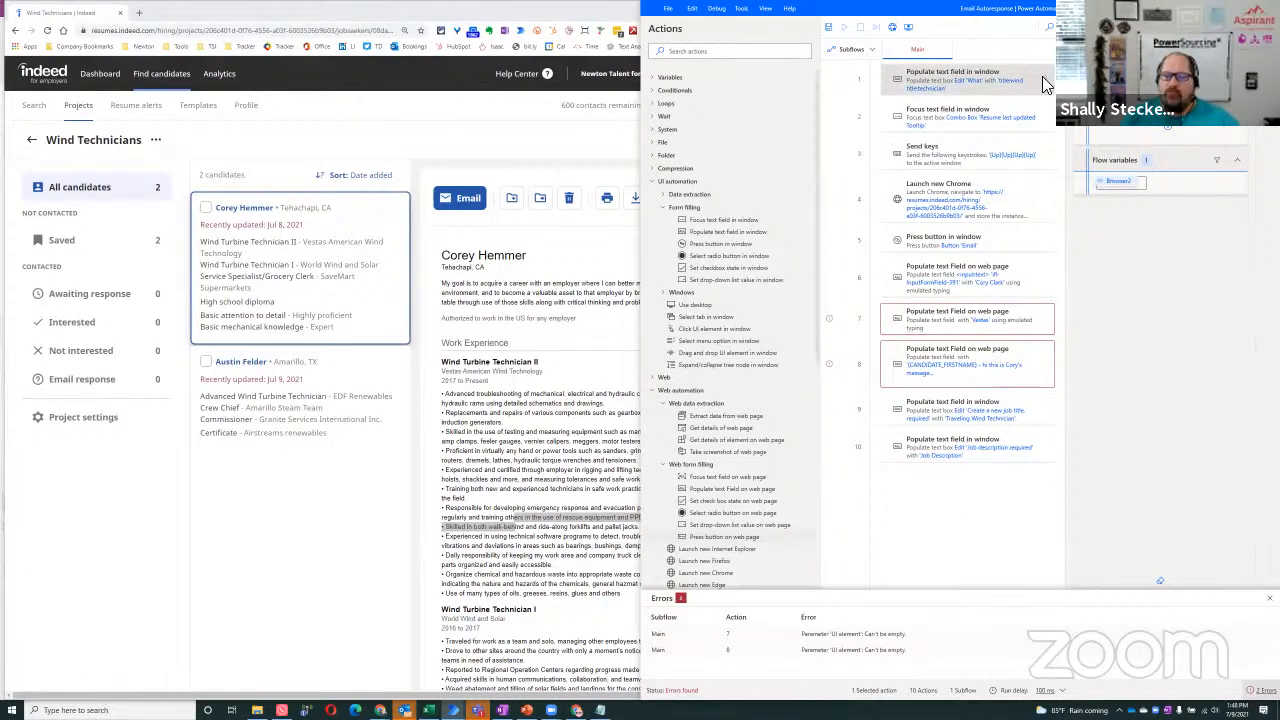
# Delete the Populate text field in window, Focus text field and Send keys steps from the flow's top.
pyautogui.click(1044, 83)
pyautogui.click(1074, 278)
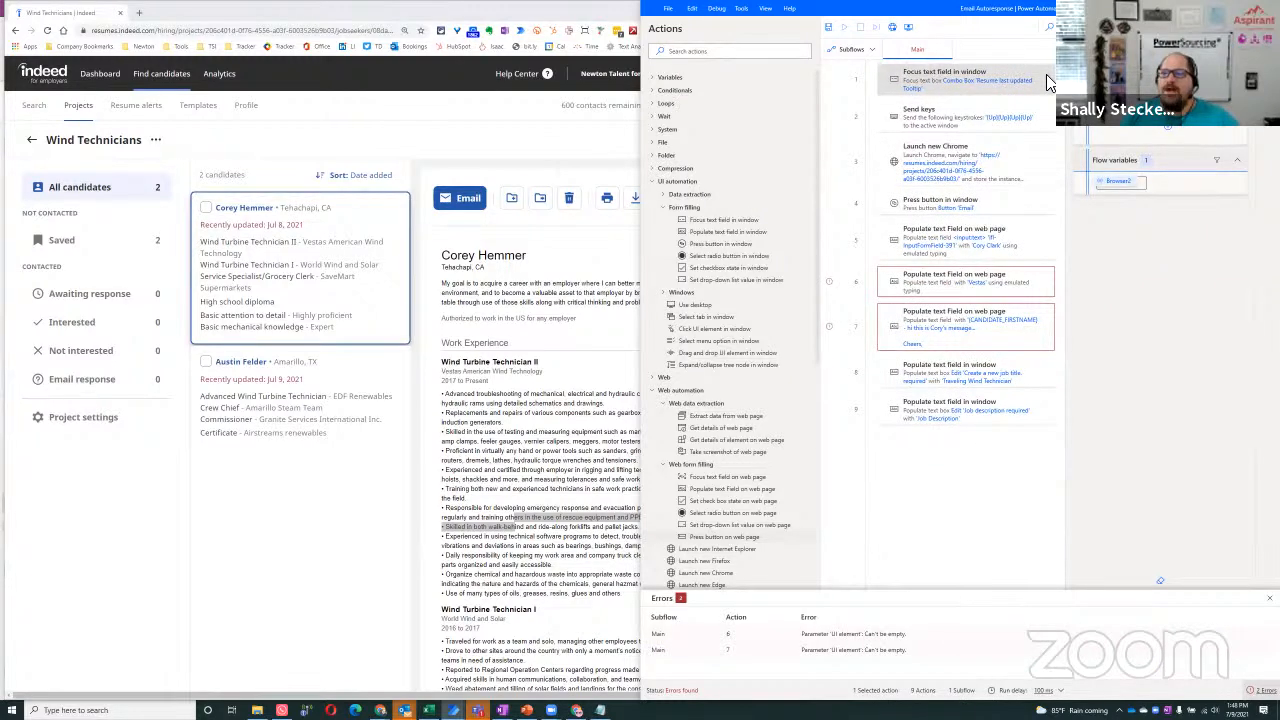
pyautogui.click(1046, 83)
pyautogui.click(1076, 292)
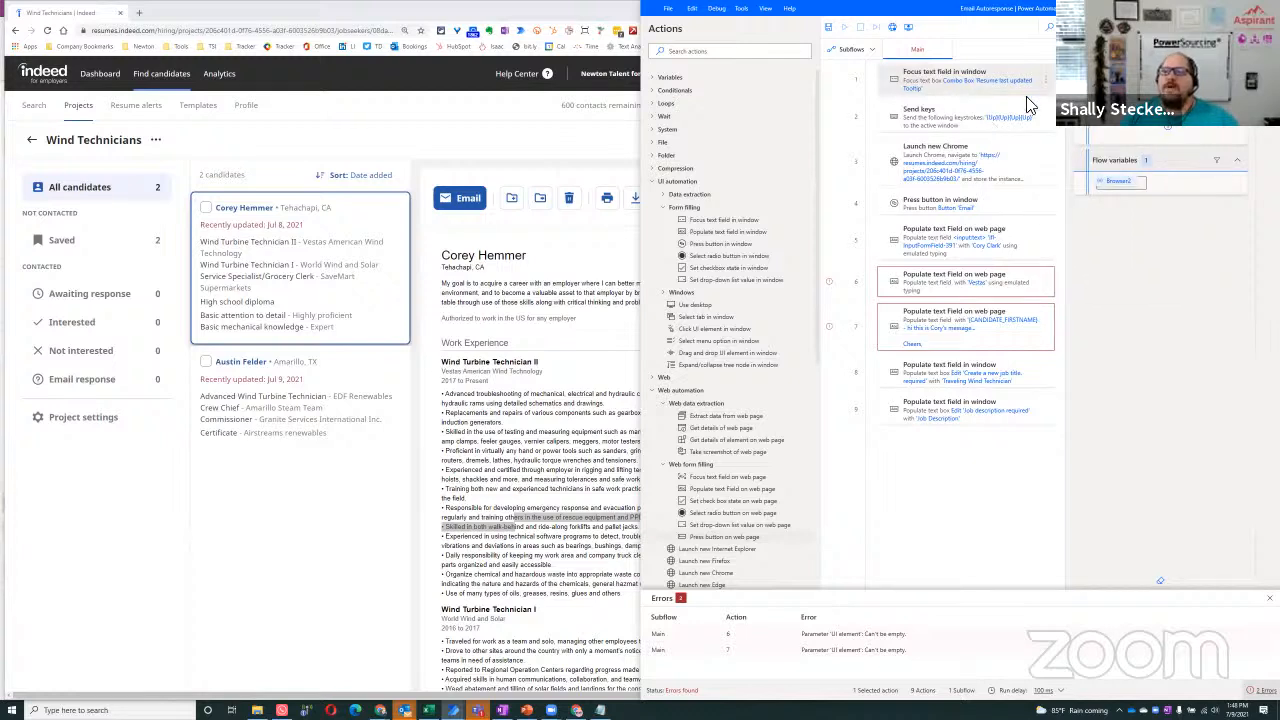
pyautogui.press('Delete')
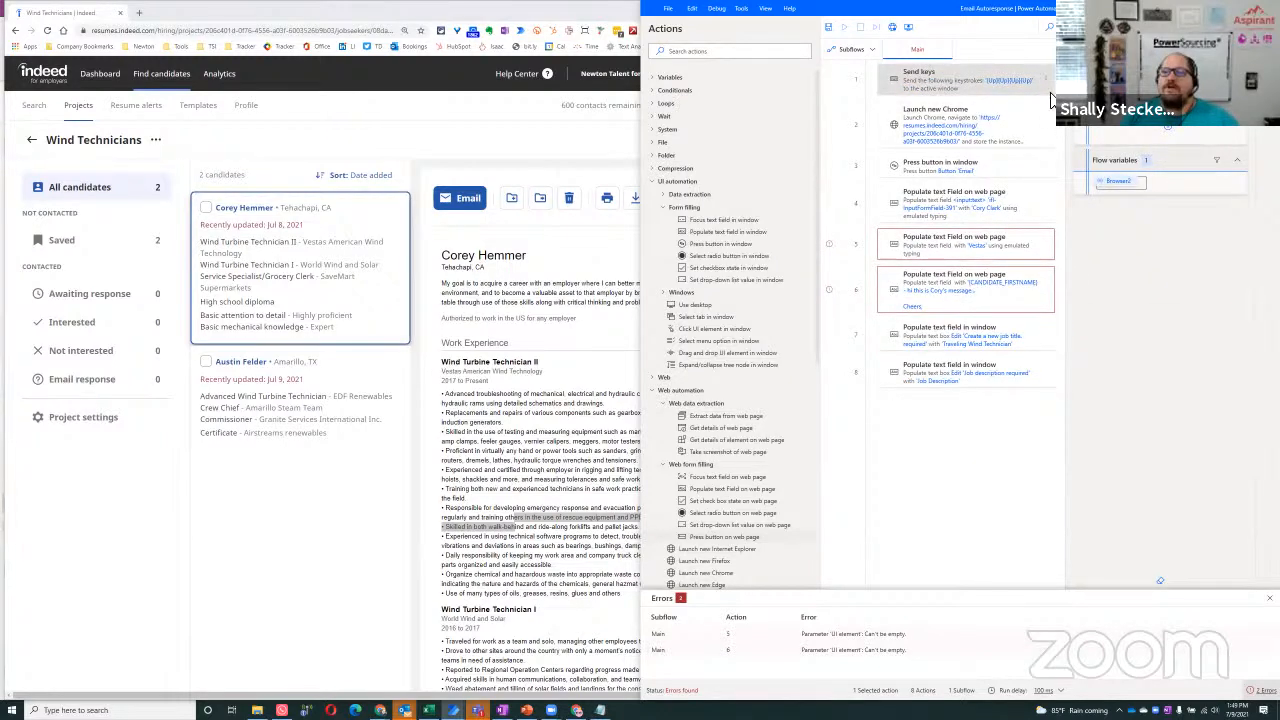
pyautogui.click(1046, 83)
pyautogui.click(1080, 290)
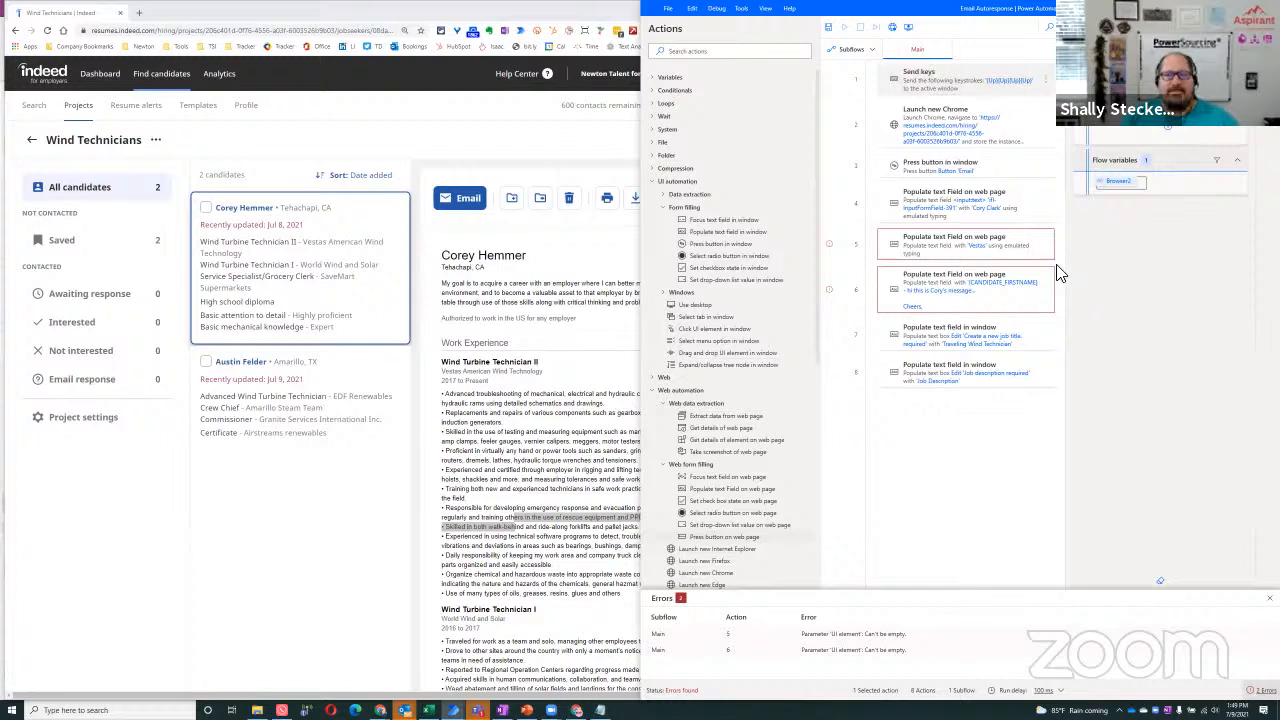
pyautogui.press('Delete')
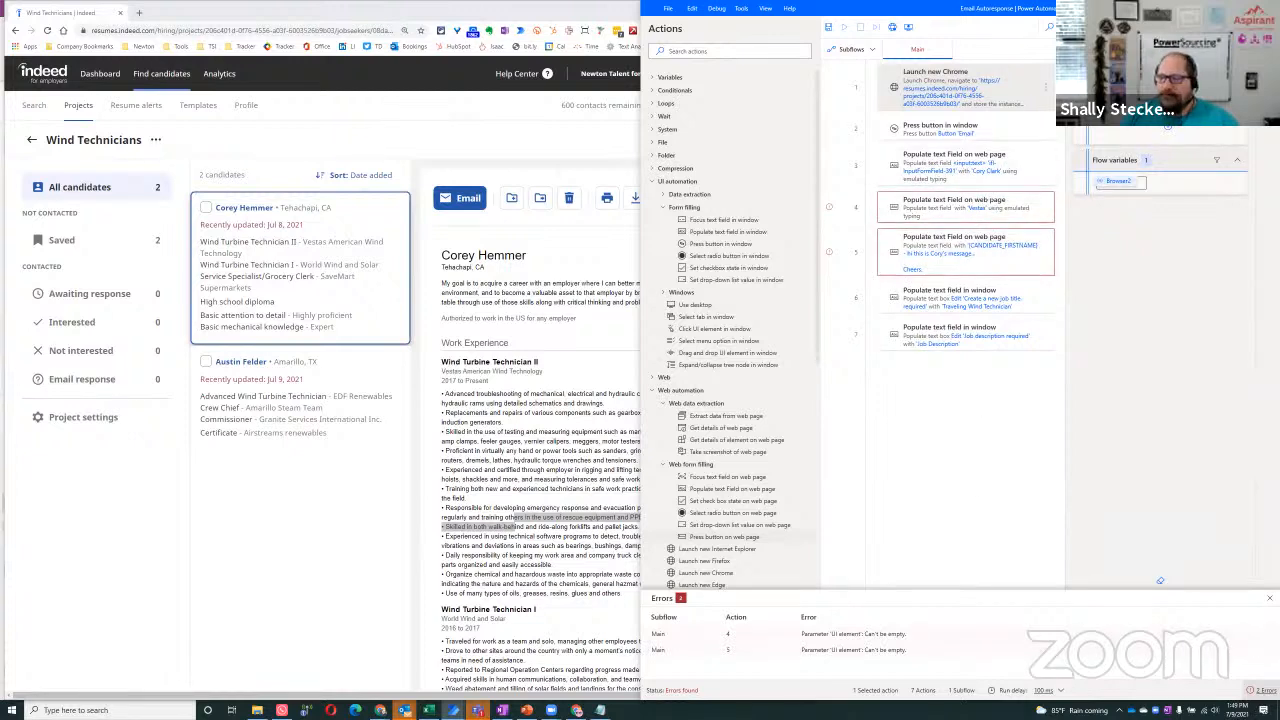
pyautogui.click(294, 590)
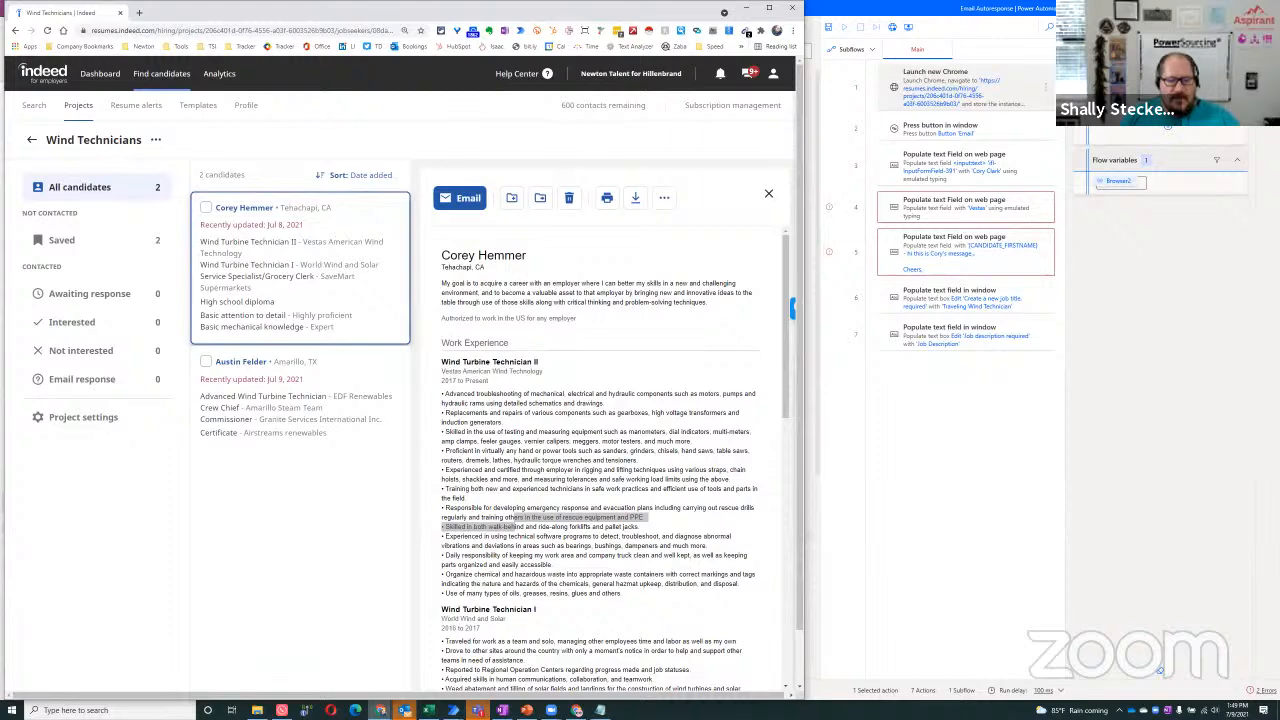
pyautogui.click(576, 710)
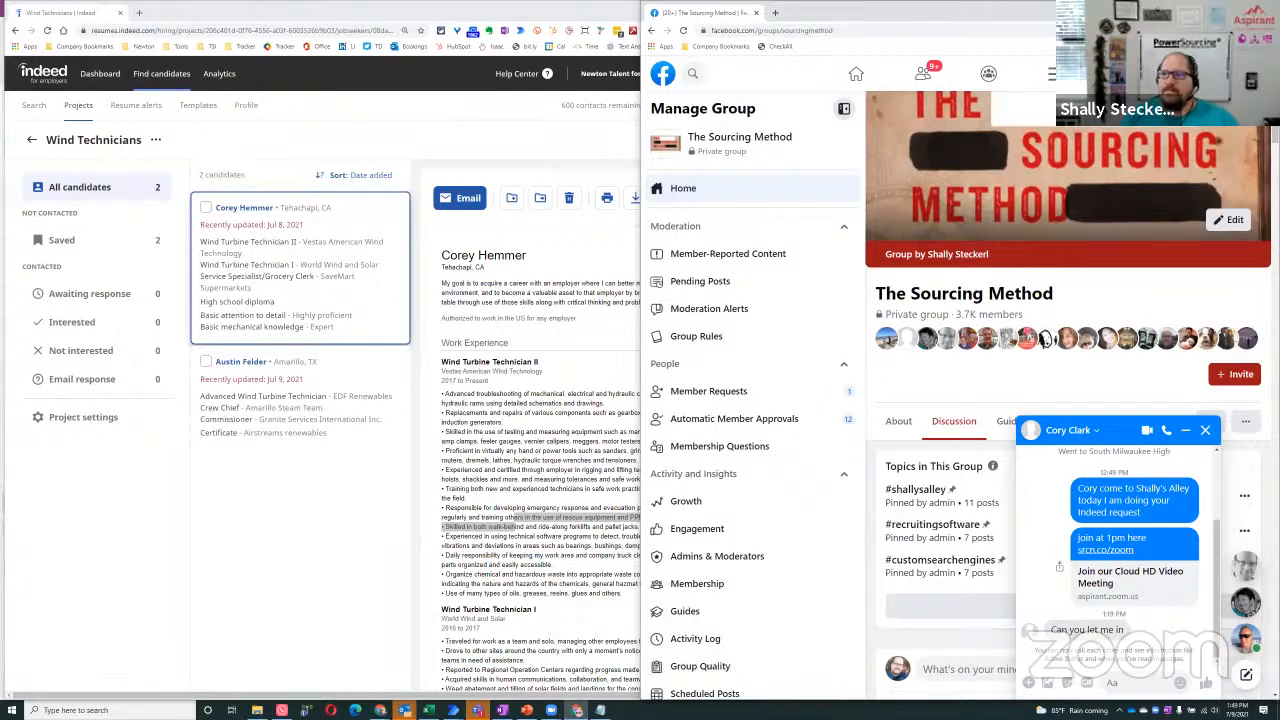
pyautogui.click(1100, 73)
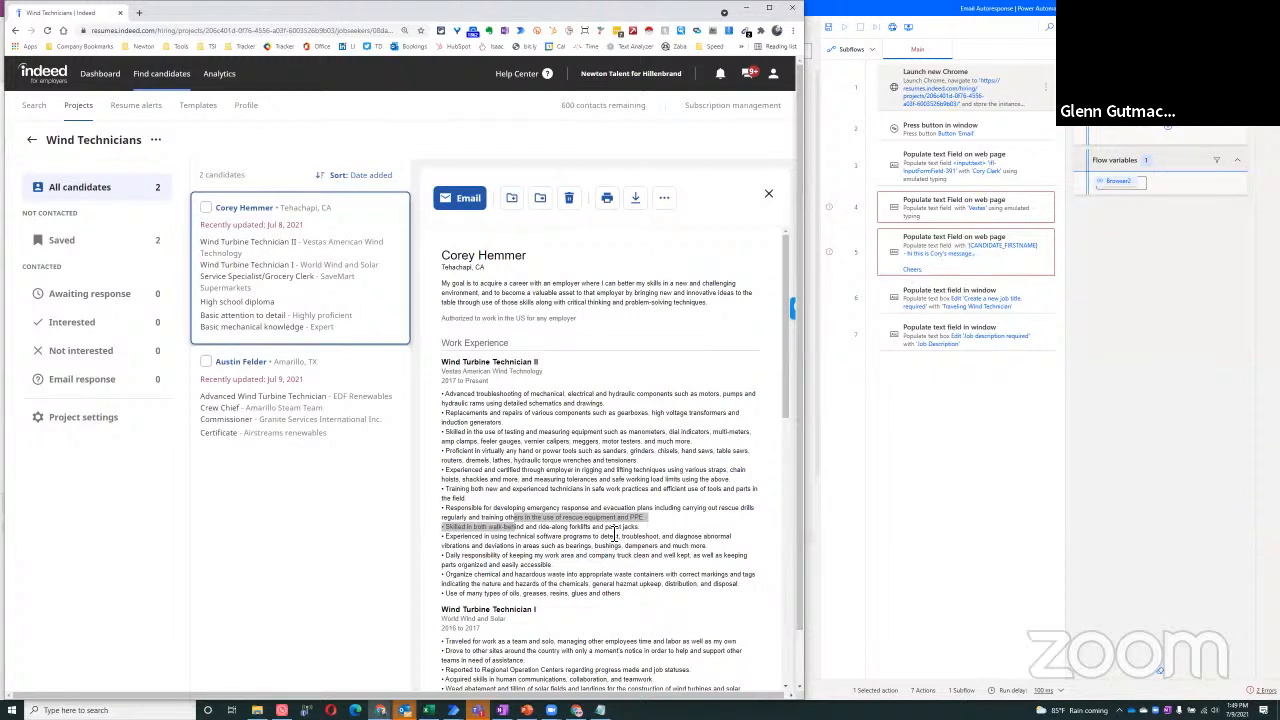
pyautogui.click(463, 422)
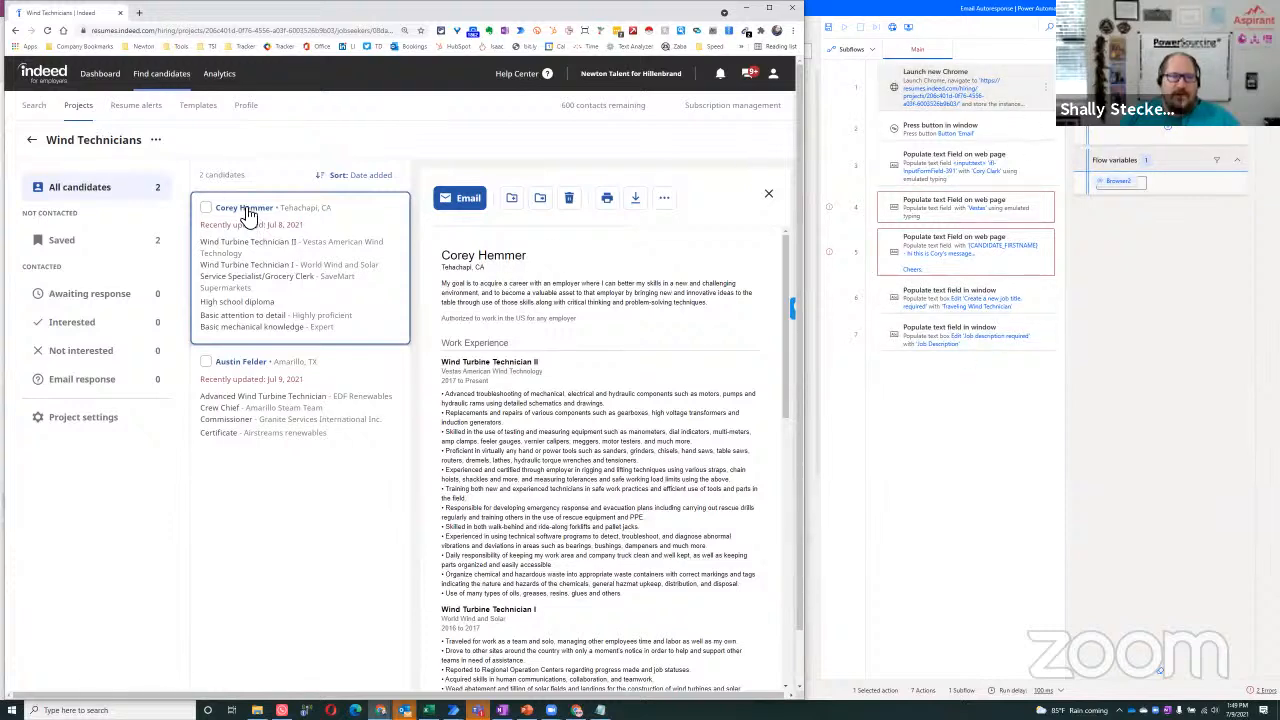
# Switch to another candidate's profile and back, then open the Launch new Chrome step's settings.
pyautogui.click(244, 369)
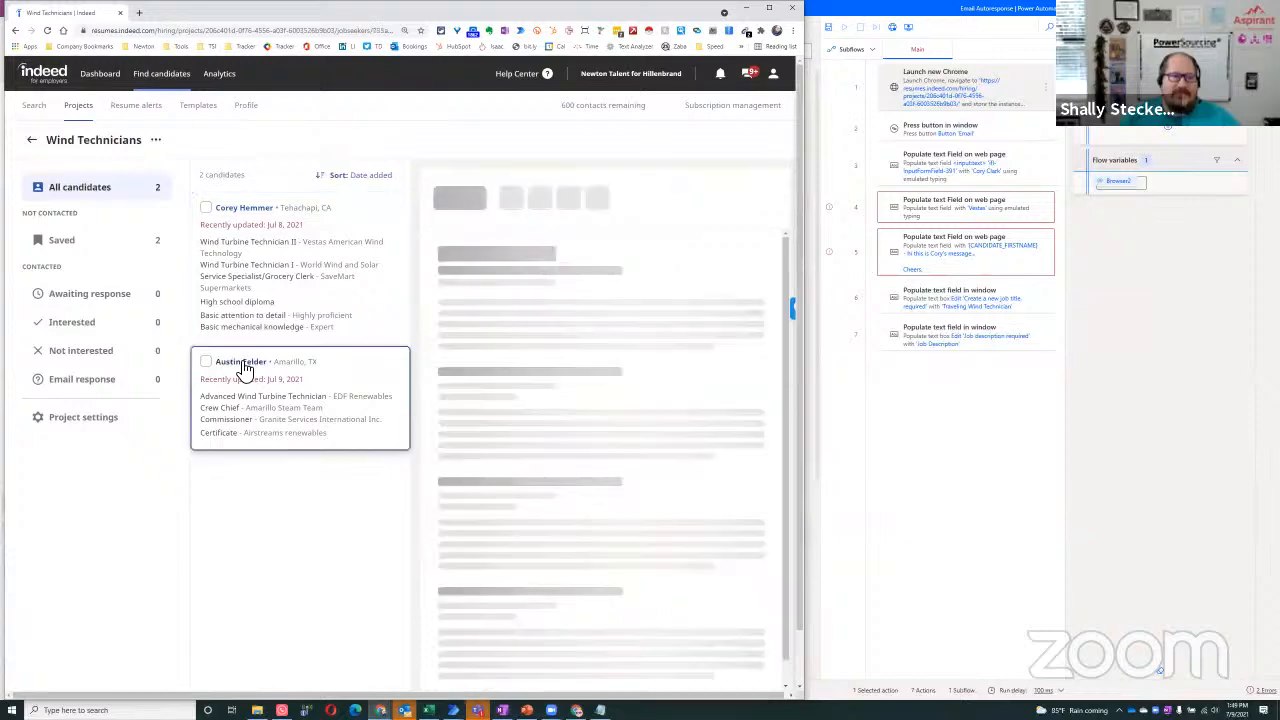
pyautogui.click(241, 208)
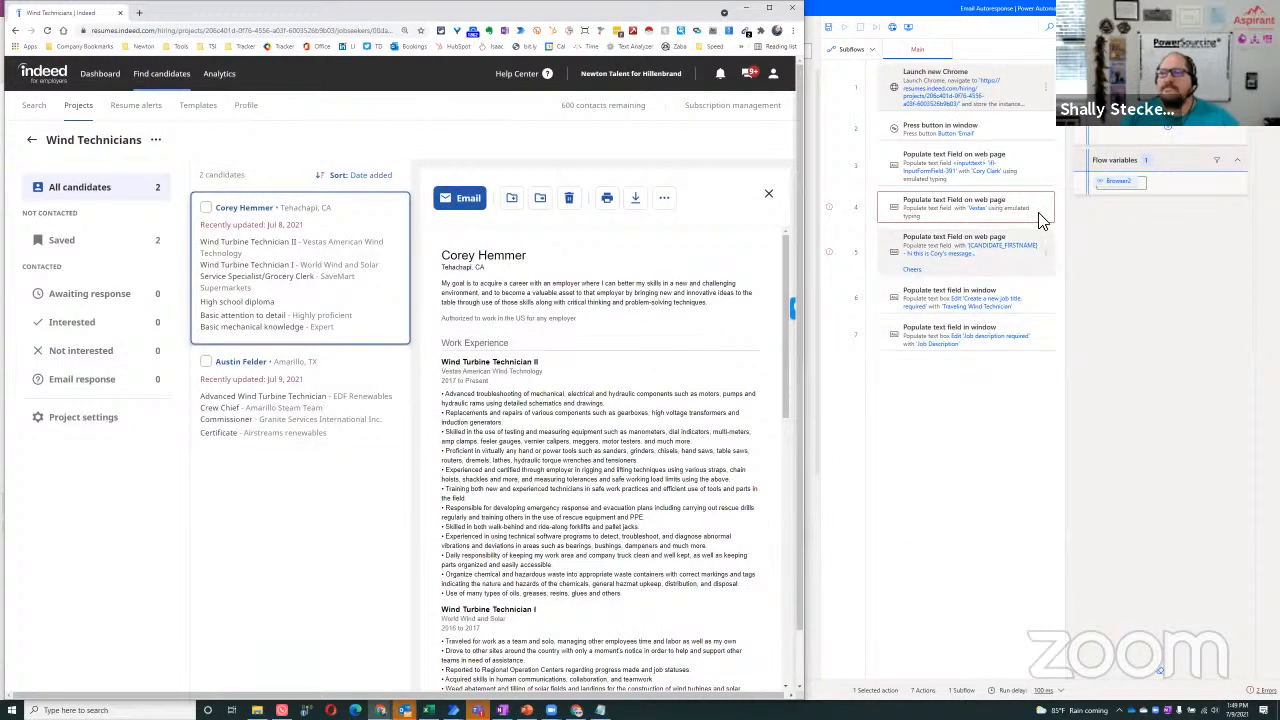
pyautogui.click(1030, 95)
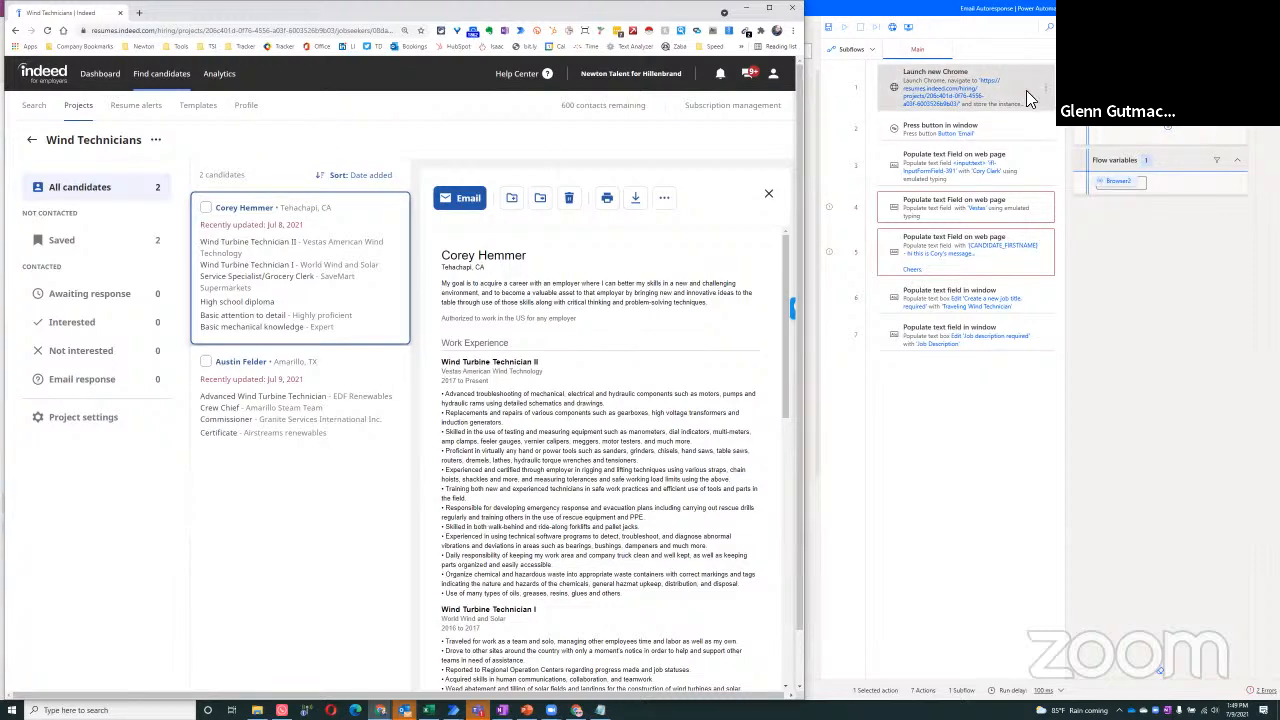
pyautogui.doubleClick(1024, 102)
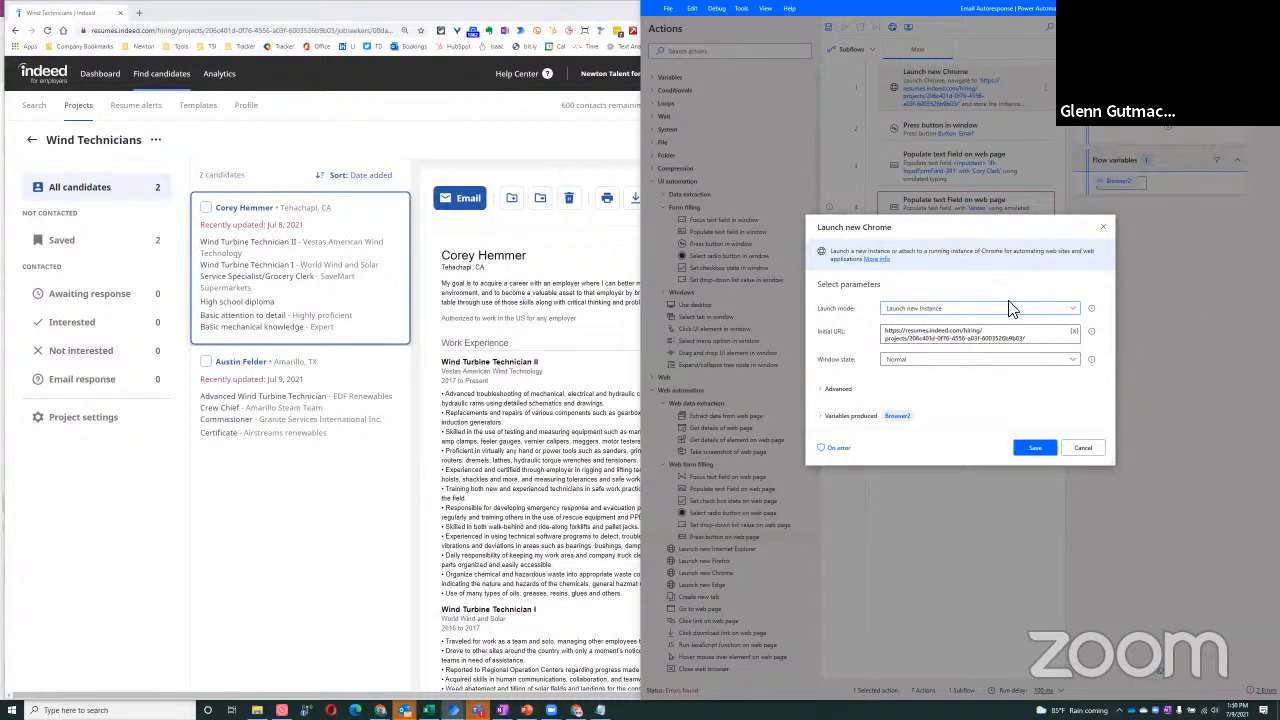
# Switch the Chrome step to attach to the running instance's foreground-window tab and save it.
pyautogui.click(918, 311)
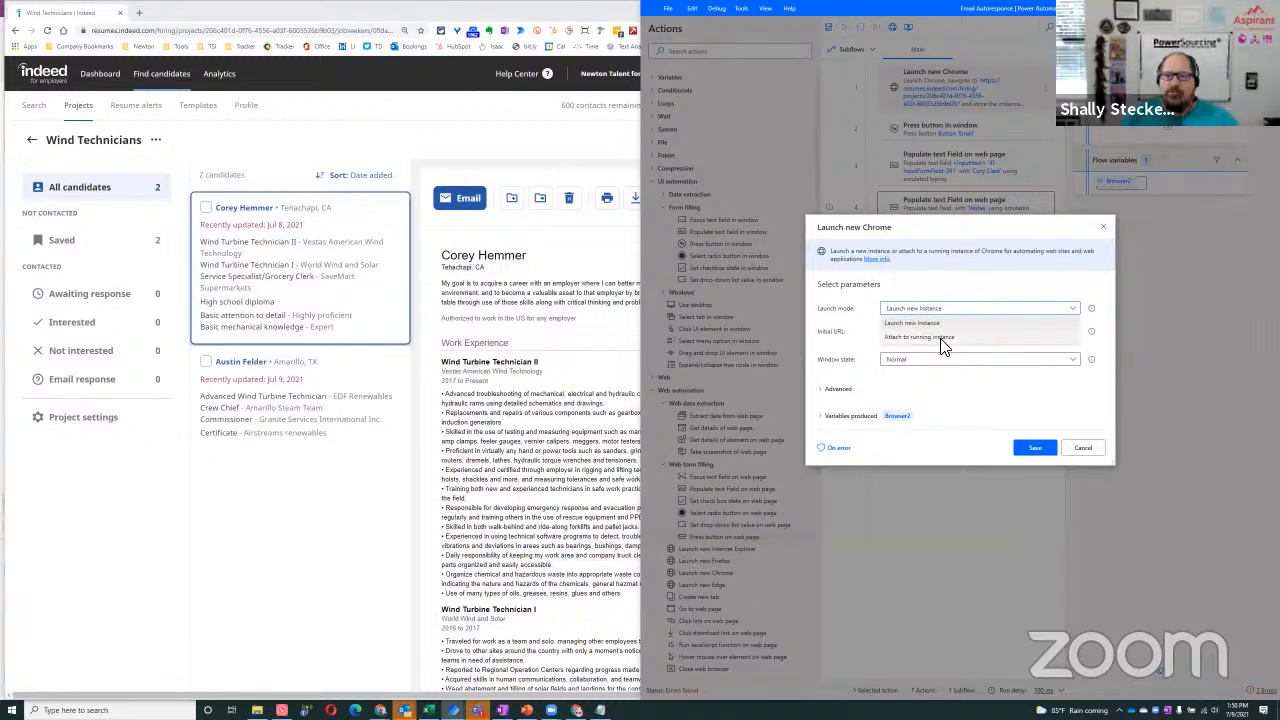
pyautogui.click(940, 337)
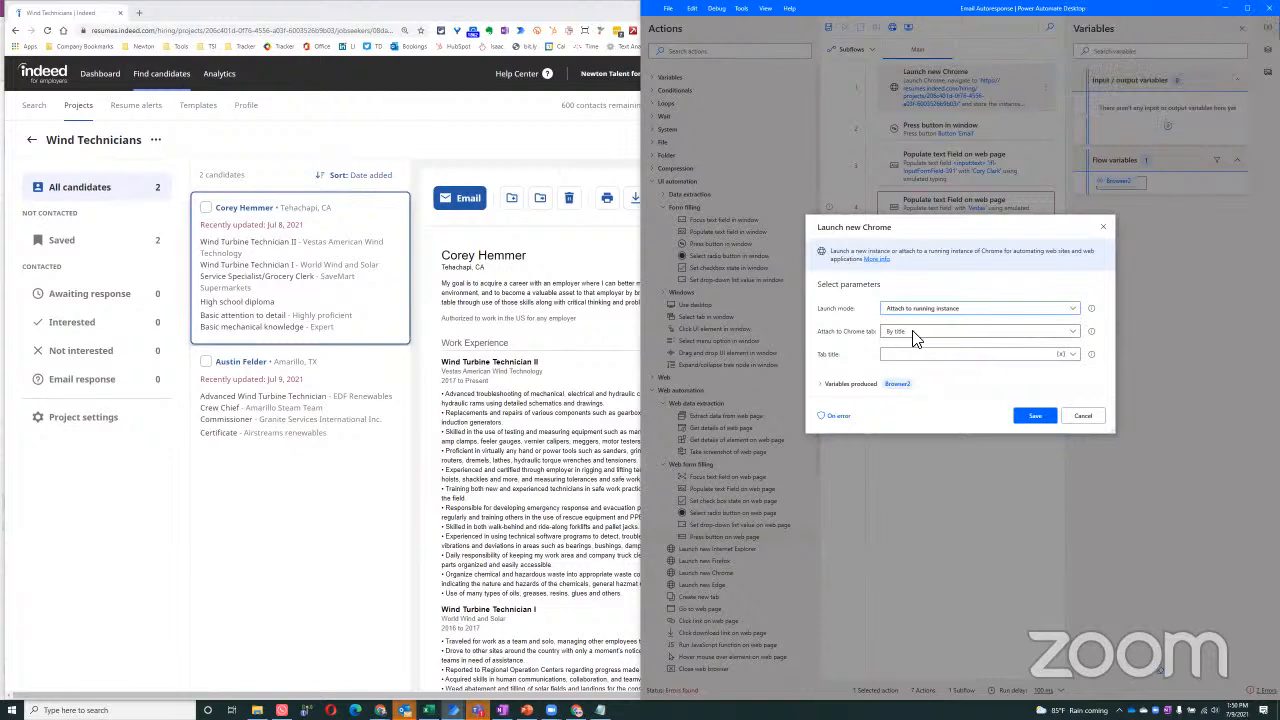
pyautogui.click(915, 331)
pyautogui.click(922, 375)
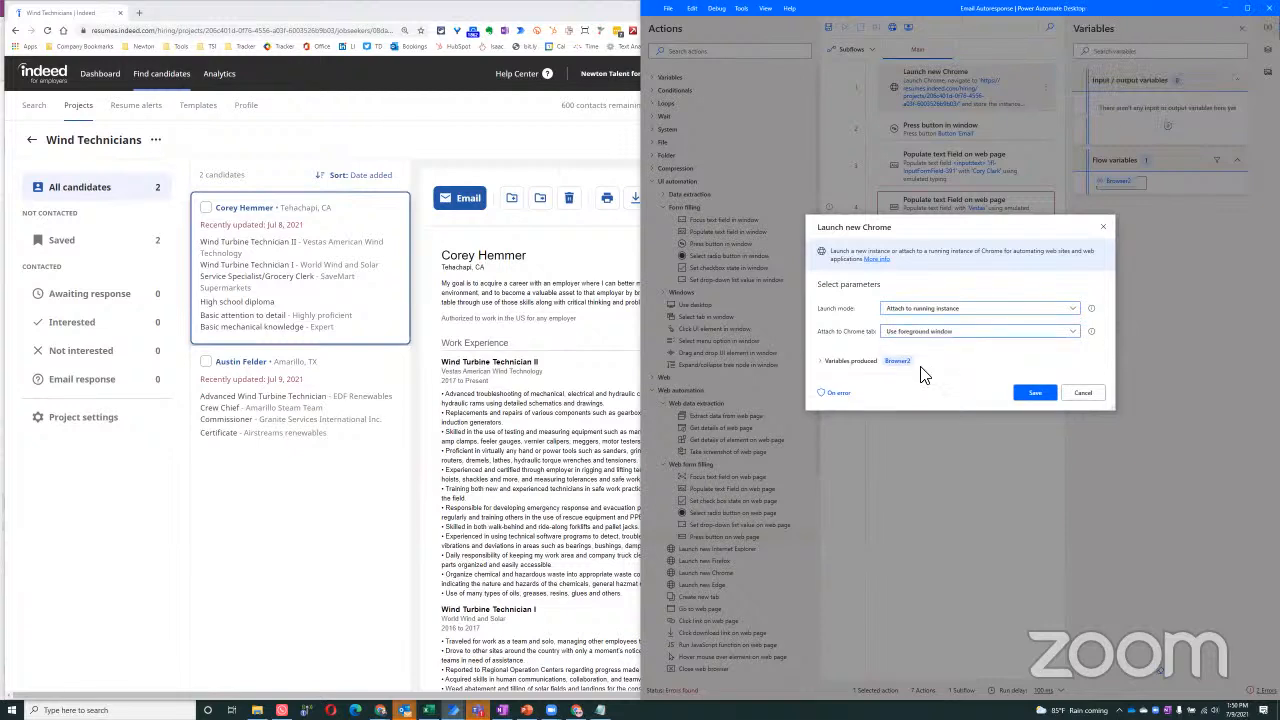
pyautogui.click(1030, 393)
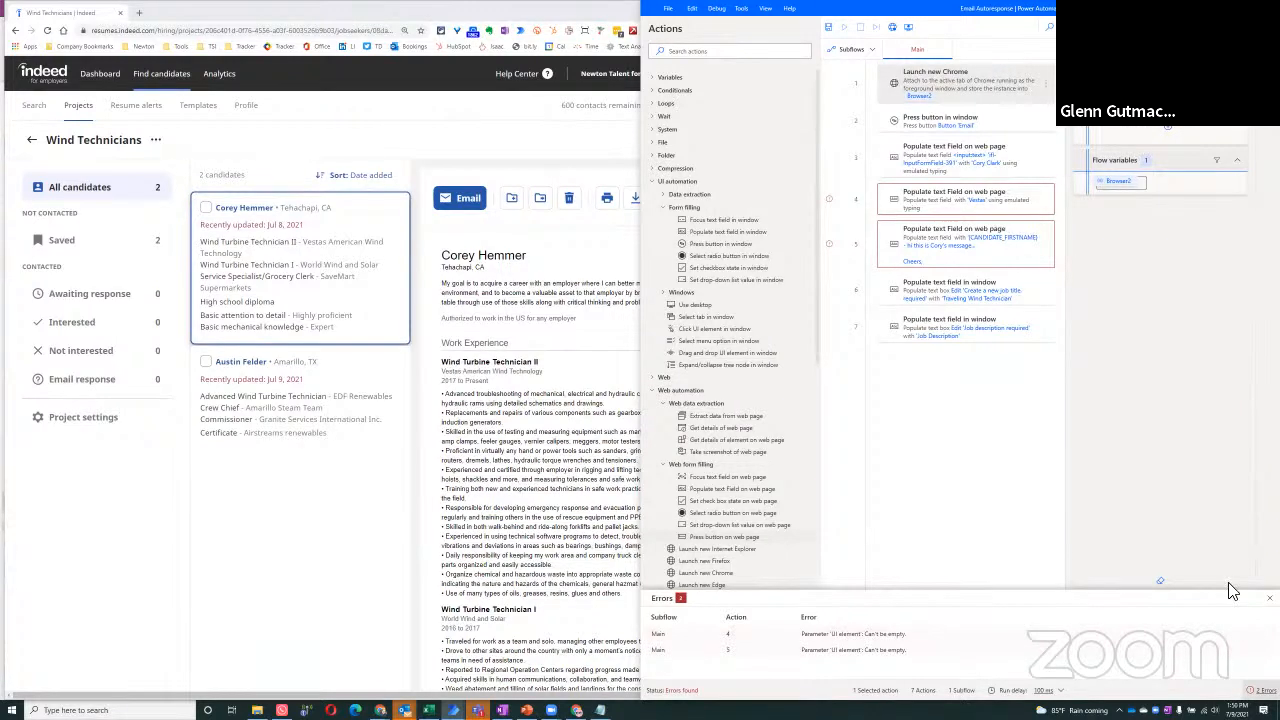
# Check the Vestas field step's captured element, leaving it unchanged, then run the flow with F5.
pyautogui.click(1018, 213)
pyautogui.doubleClick(1018, 213)
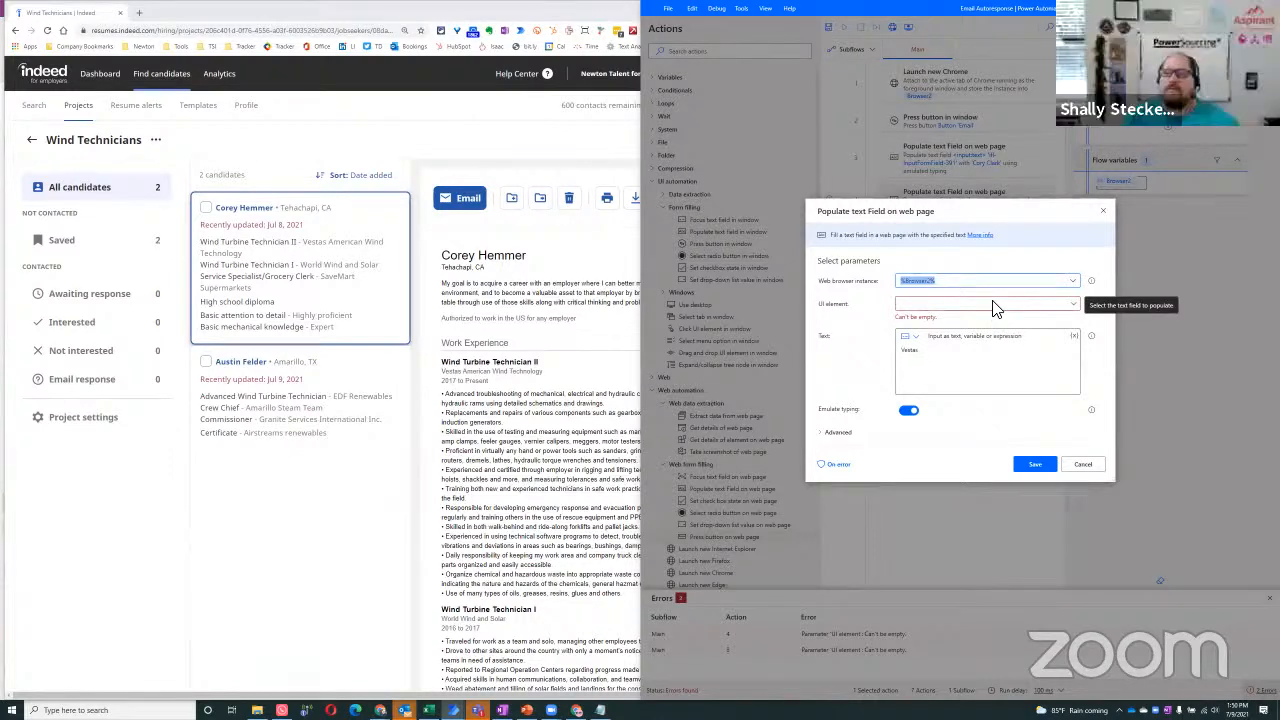
pyautogui.click(1057, 310)
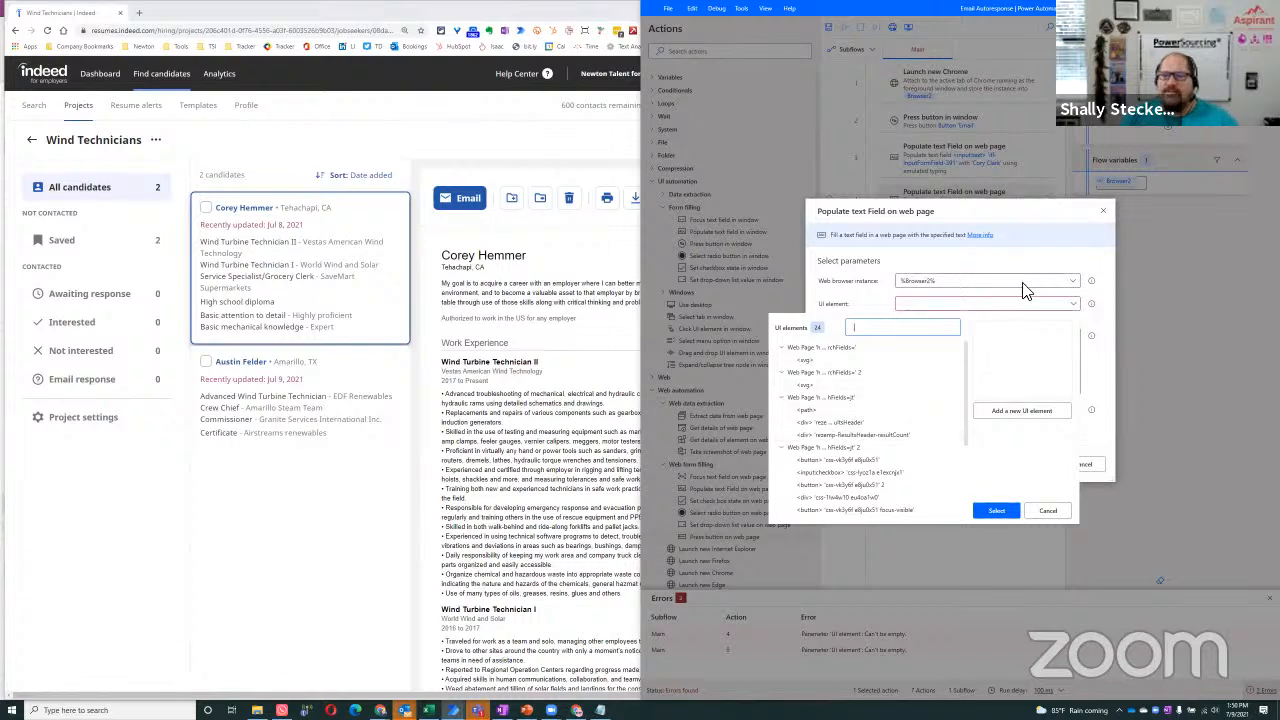
pyautogui.click(1052, 508)
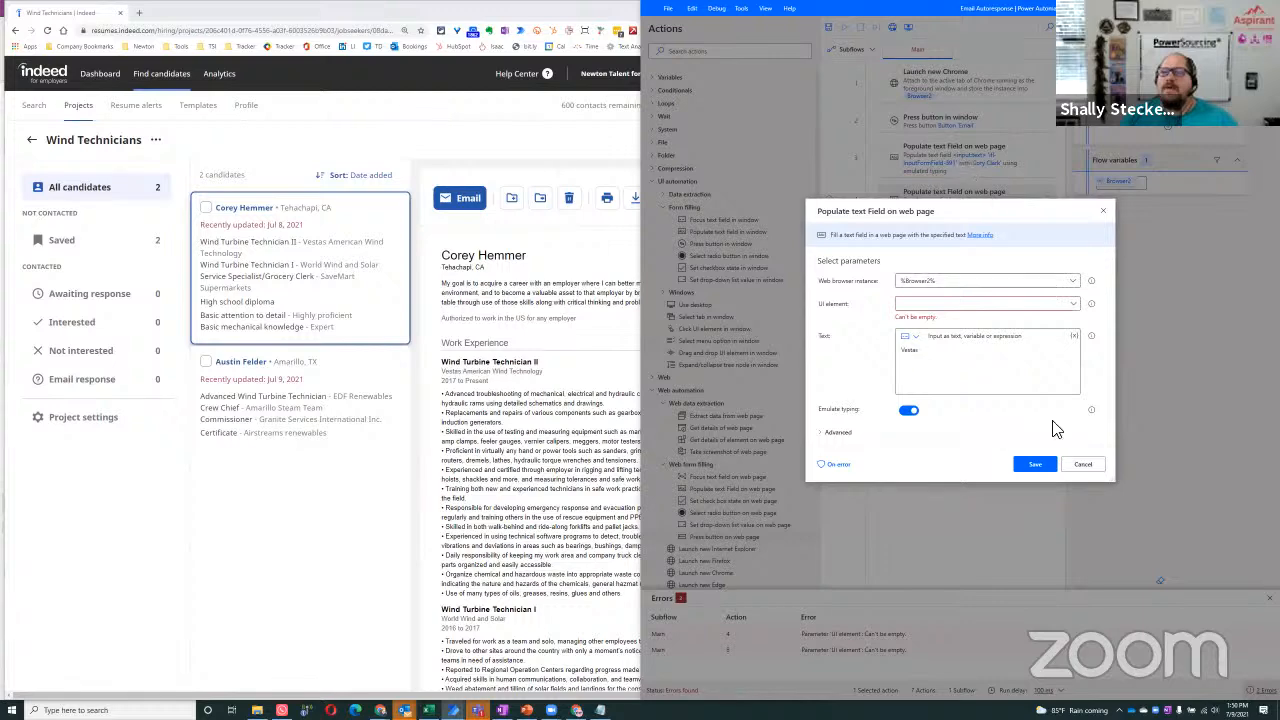
pyautogui.click(1082, 465)
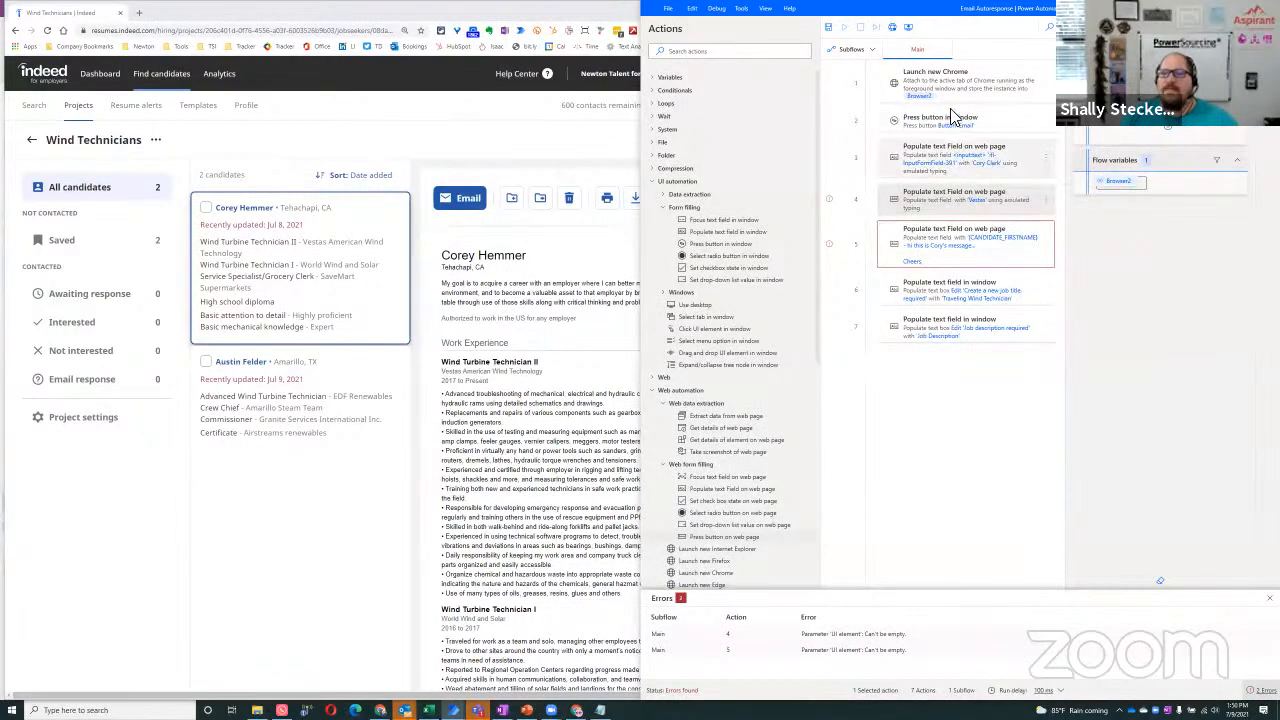
pyautogui.press('F5')
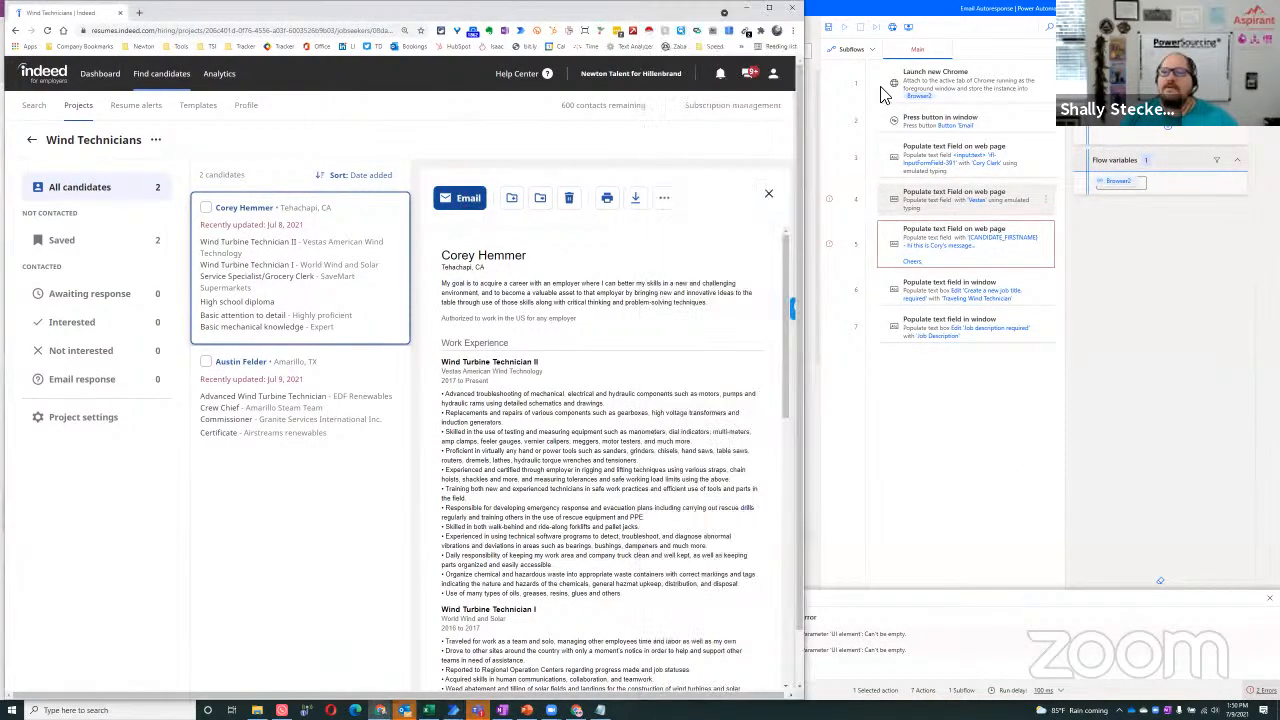
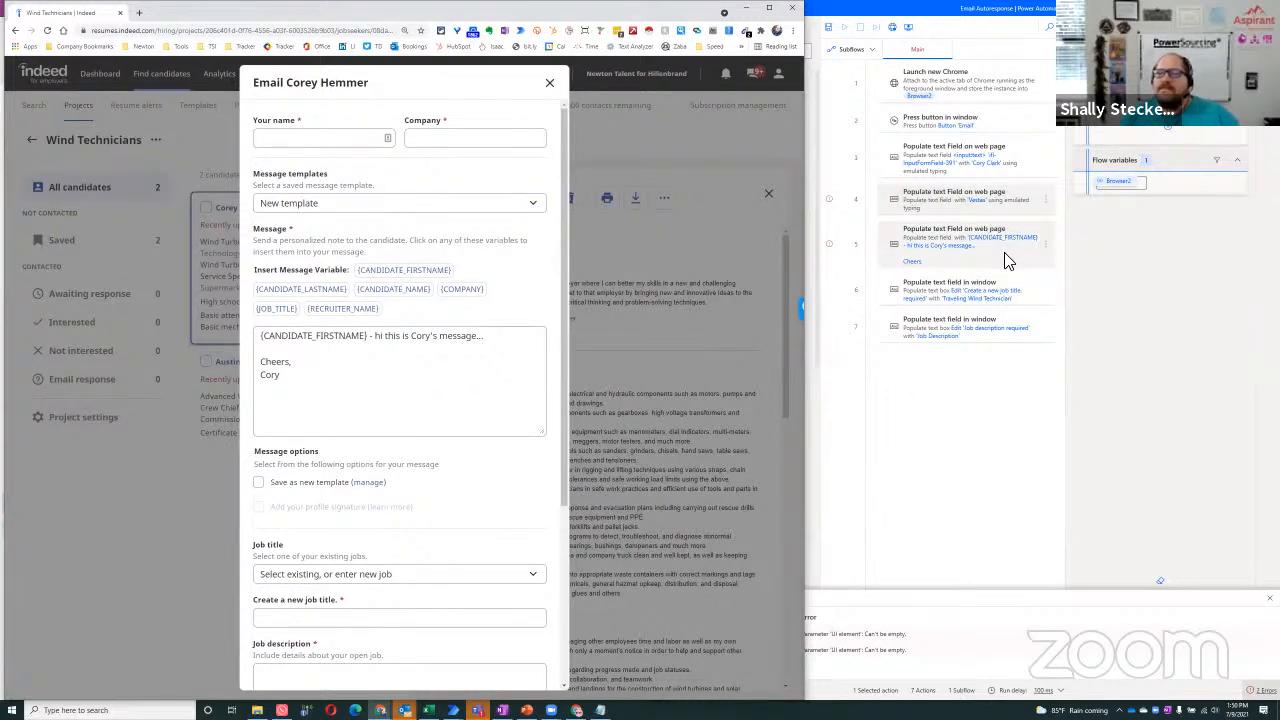
# Open the Vestas step's UI element list and preview the svg and resume-count elements.
pyautogui.click(1022, 202)
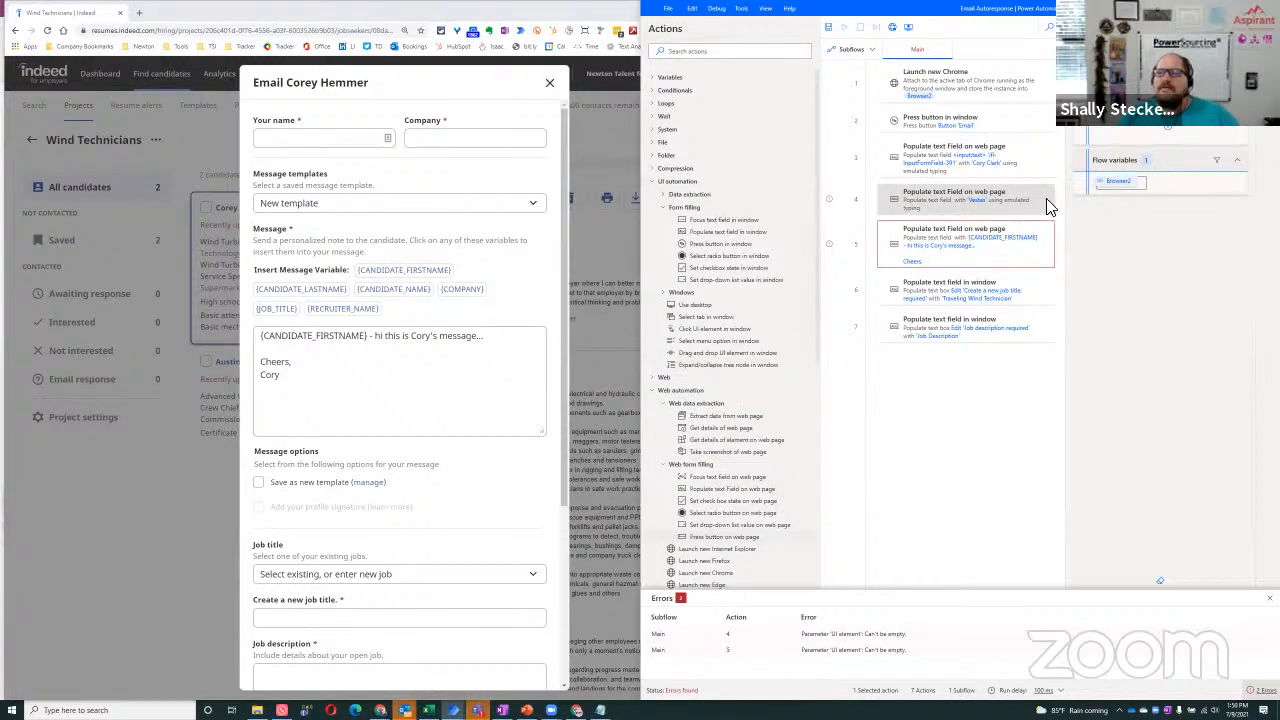
pyautogui.doubleClick(1026, 201)
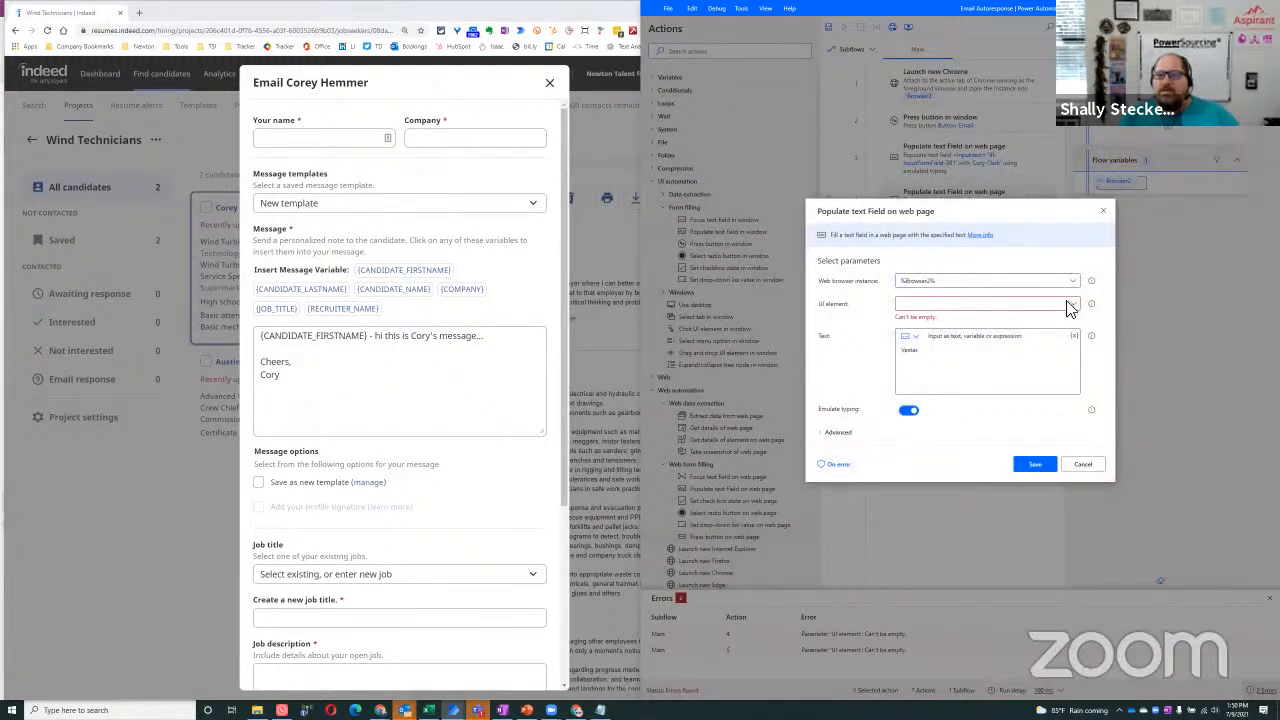
pyautogui.click(1072, 304)
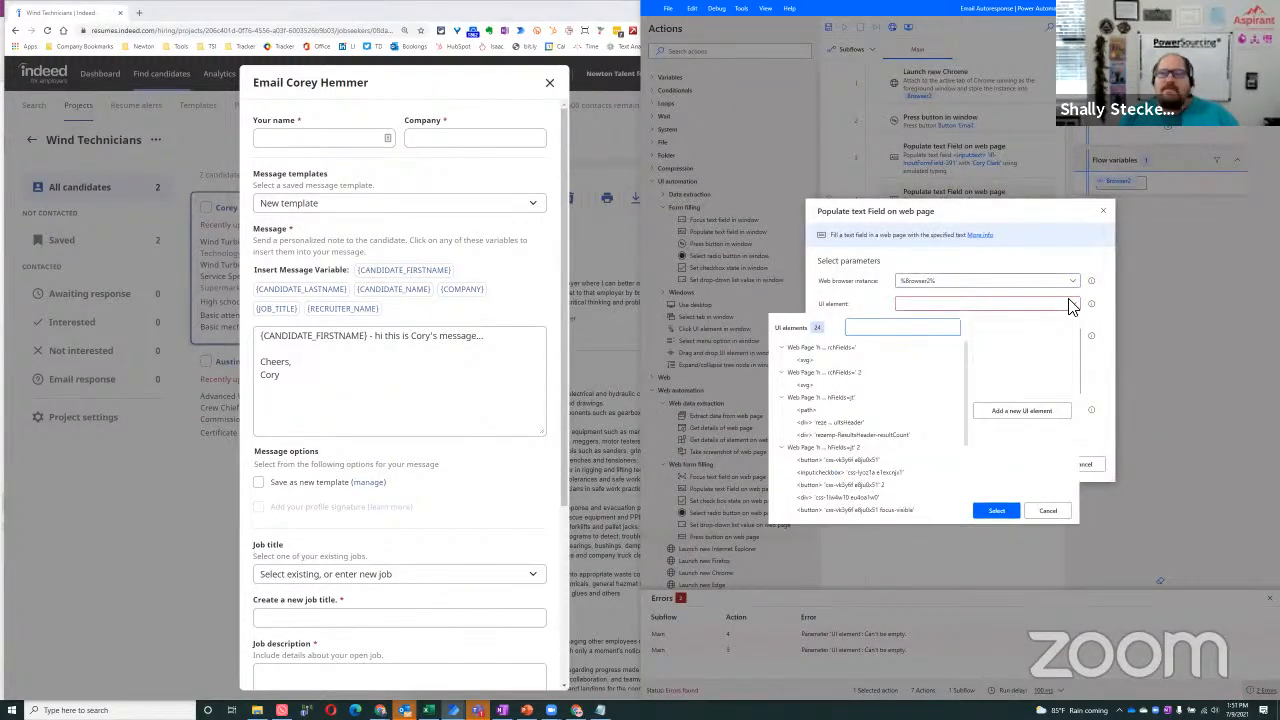
pyautogui.click(850, 362)
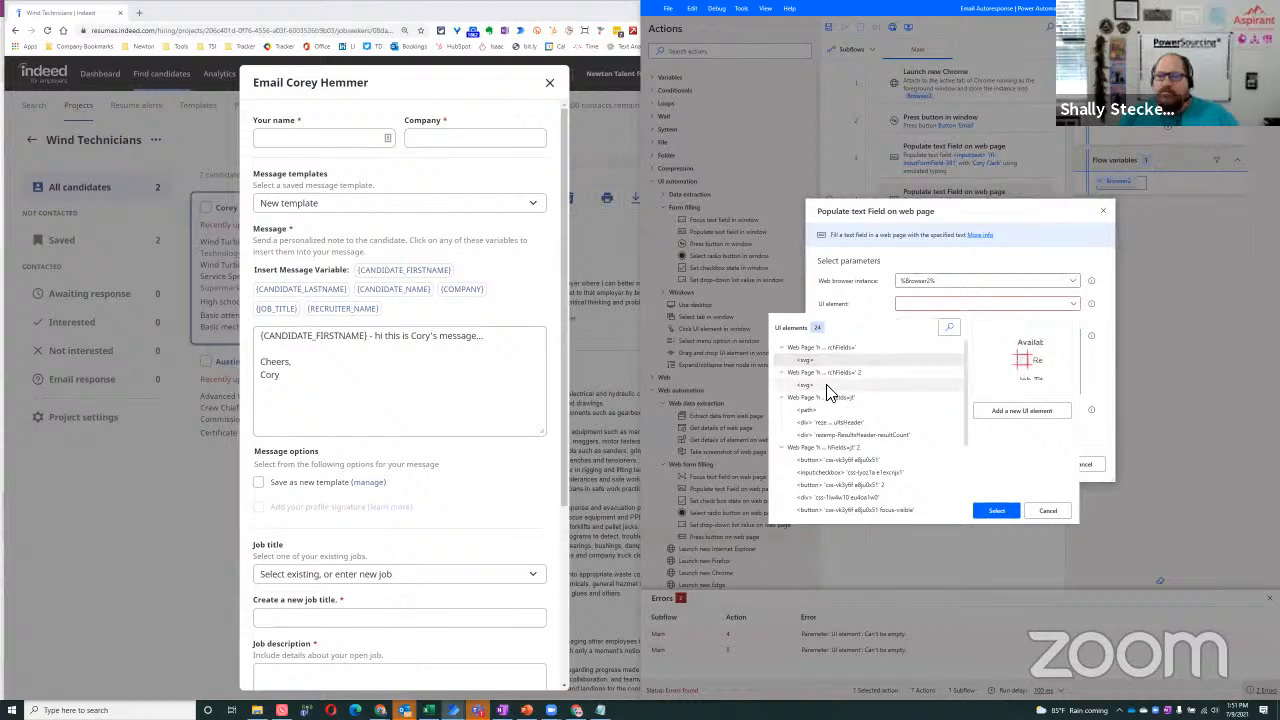
pyautogui.click(834, 384)
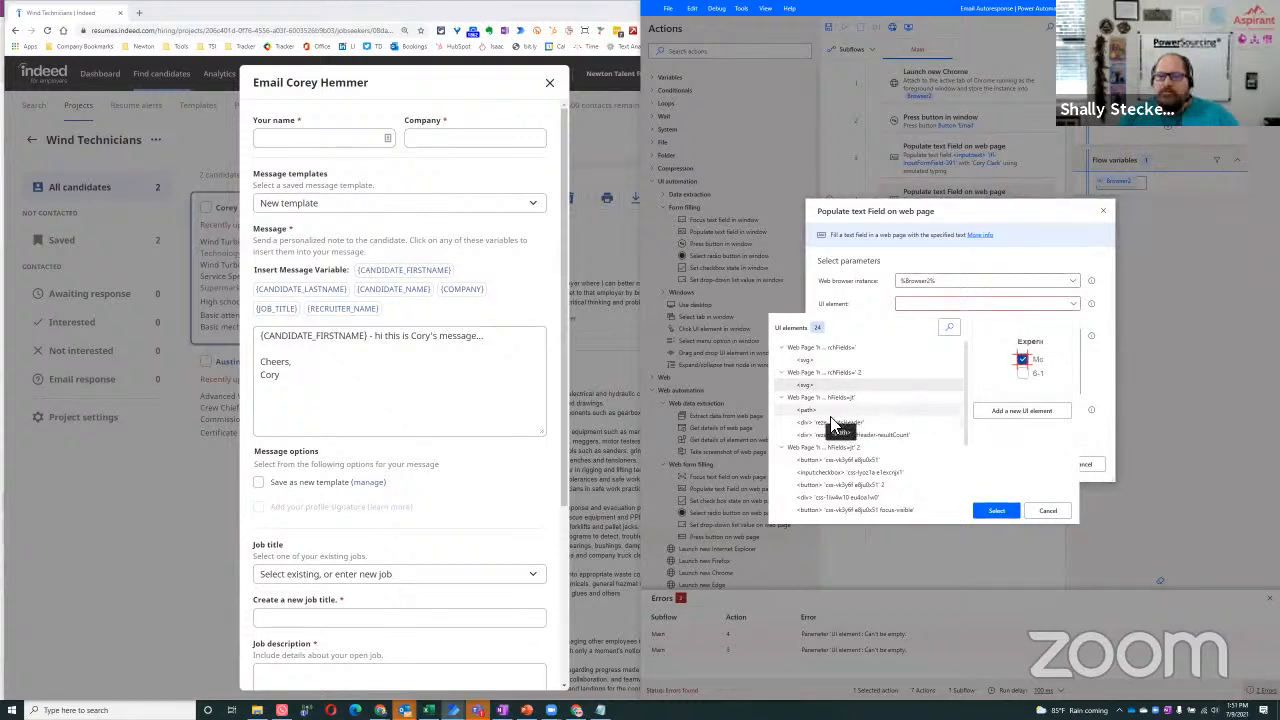
pyautogui.click(826, 422)
pyautogui.click(826, 435)
pyautogui.scroll(-3, 830, 454)
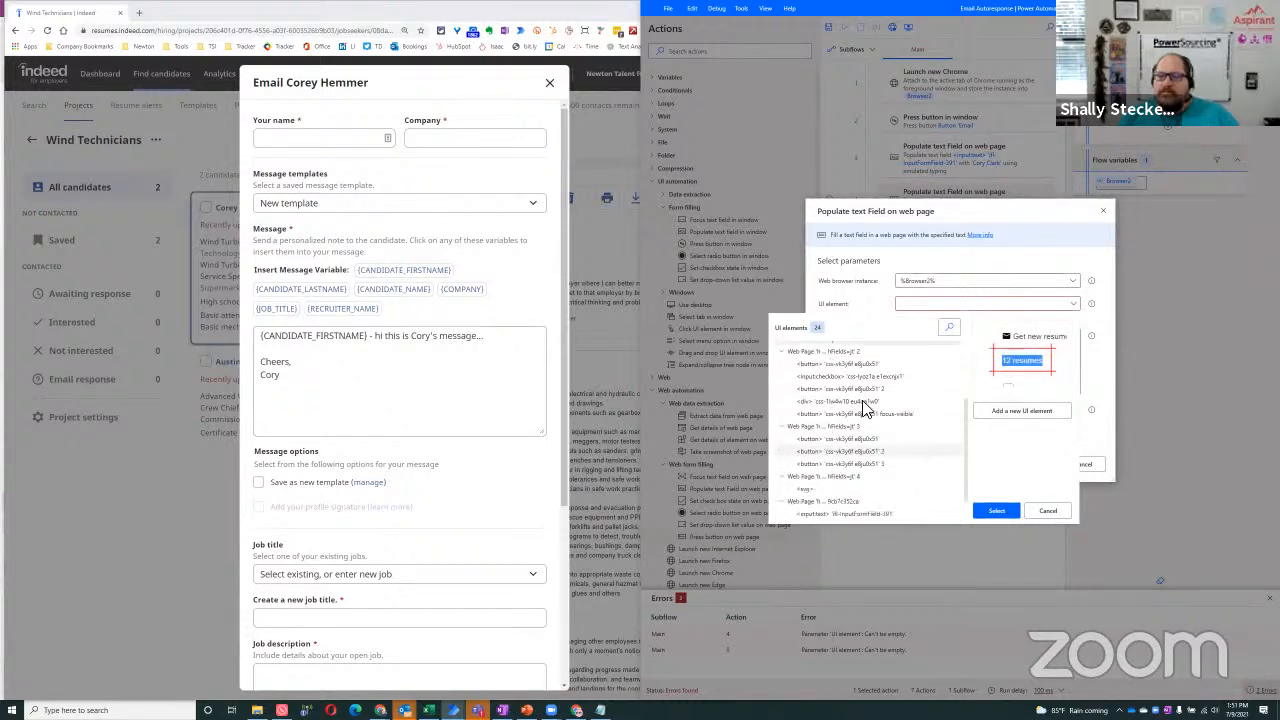
# Preview the Add to project, Your name, Send email and job title elements, then add a new UI element.
pyautogui.click(863, 376)
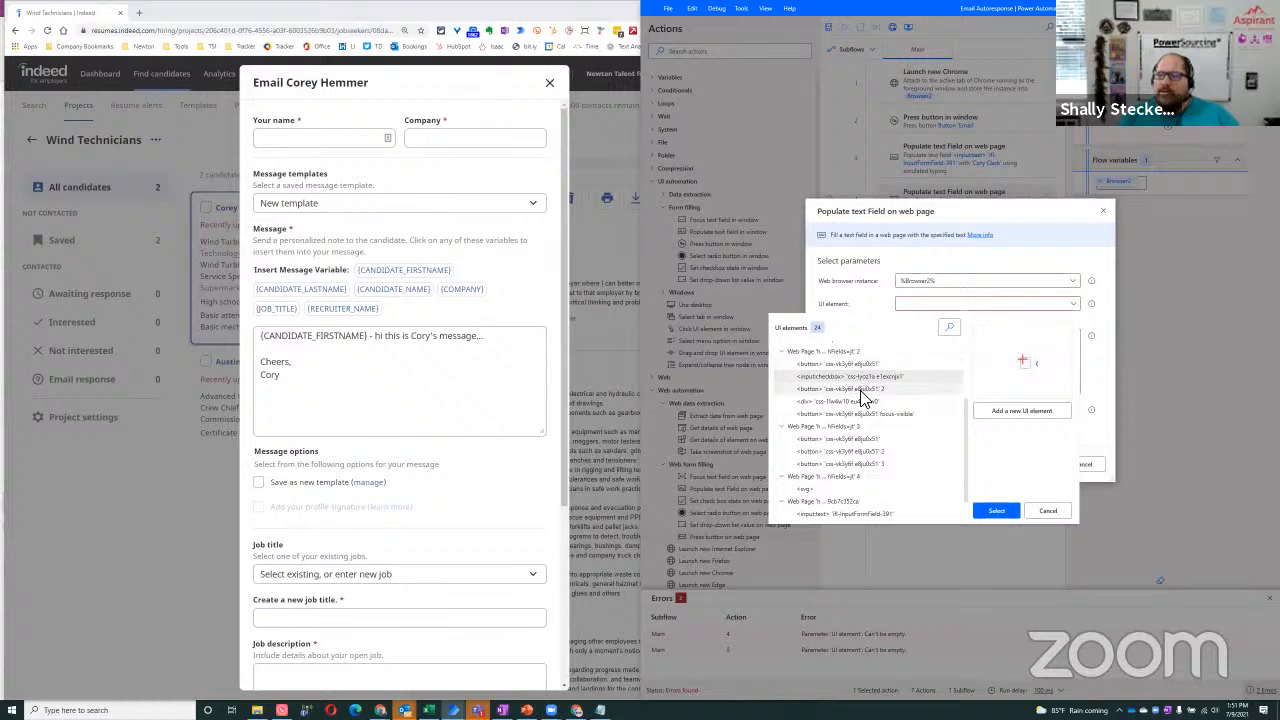
pyautogui.click(857, 401)
pyautogui.scroll(-1, 846, 440)
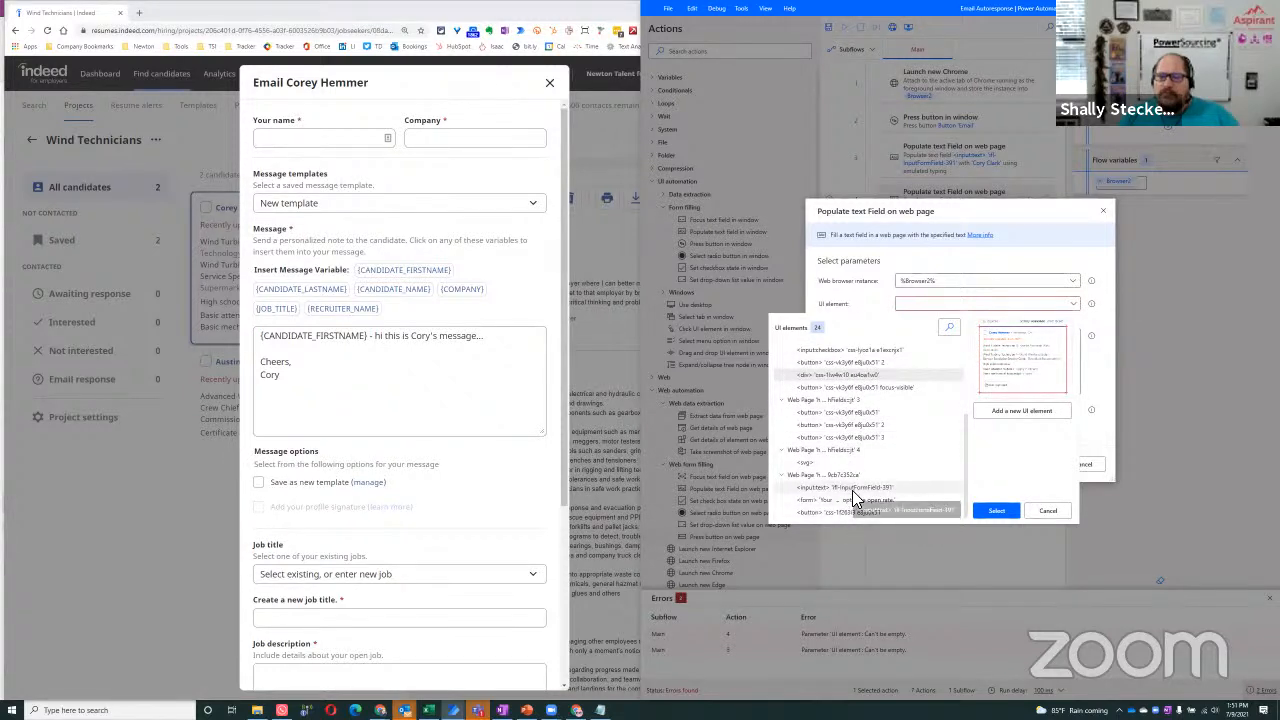
pyautogui.click(852, 489)
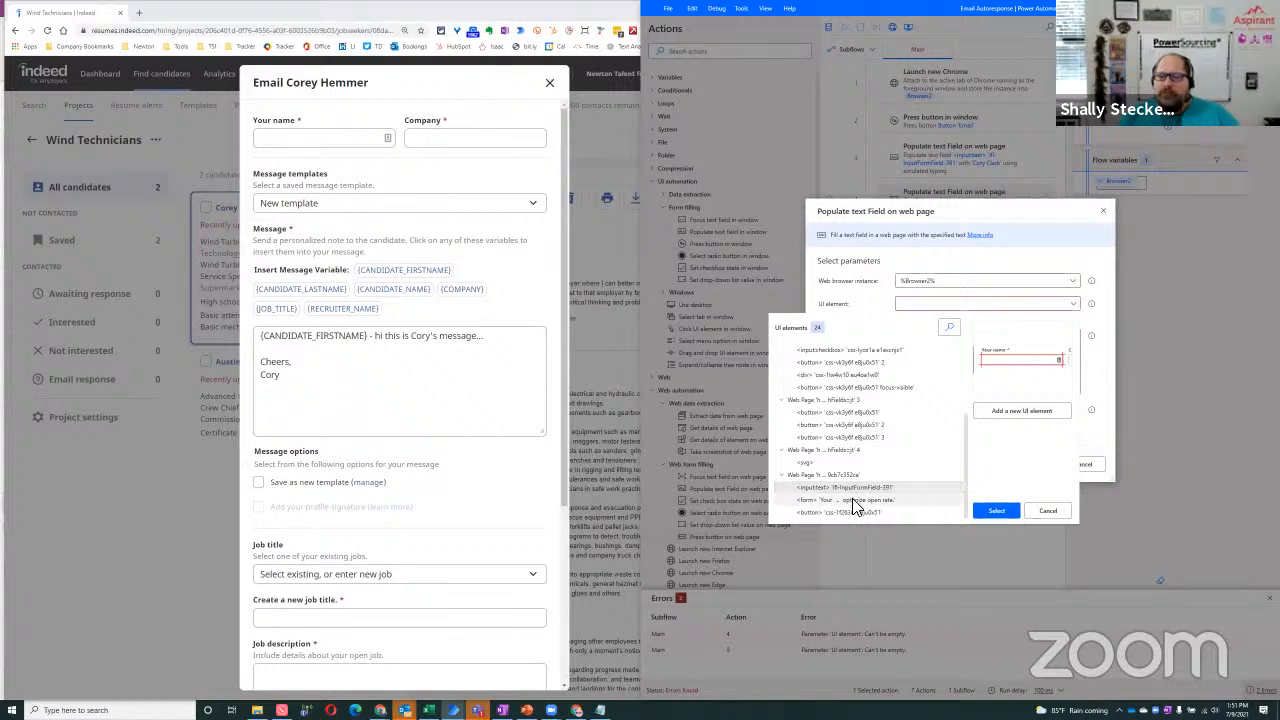
pyautogui.click(853, 512)
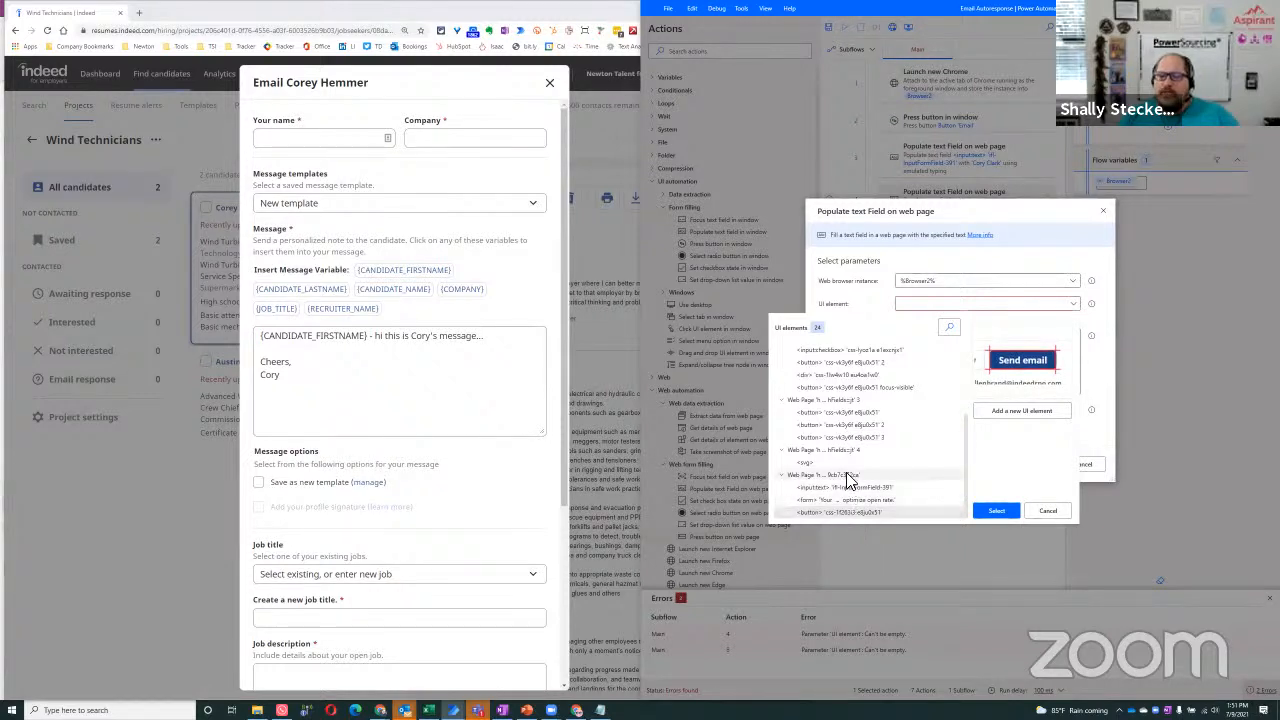
pyautogui.click(850, 462)
pyautogui.click(850, 430)
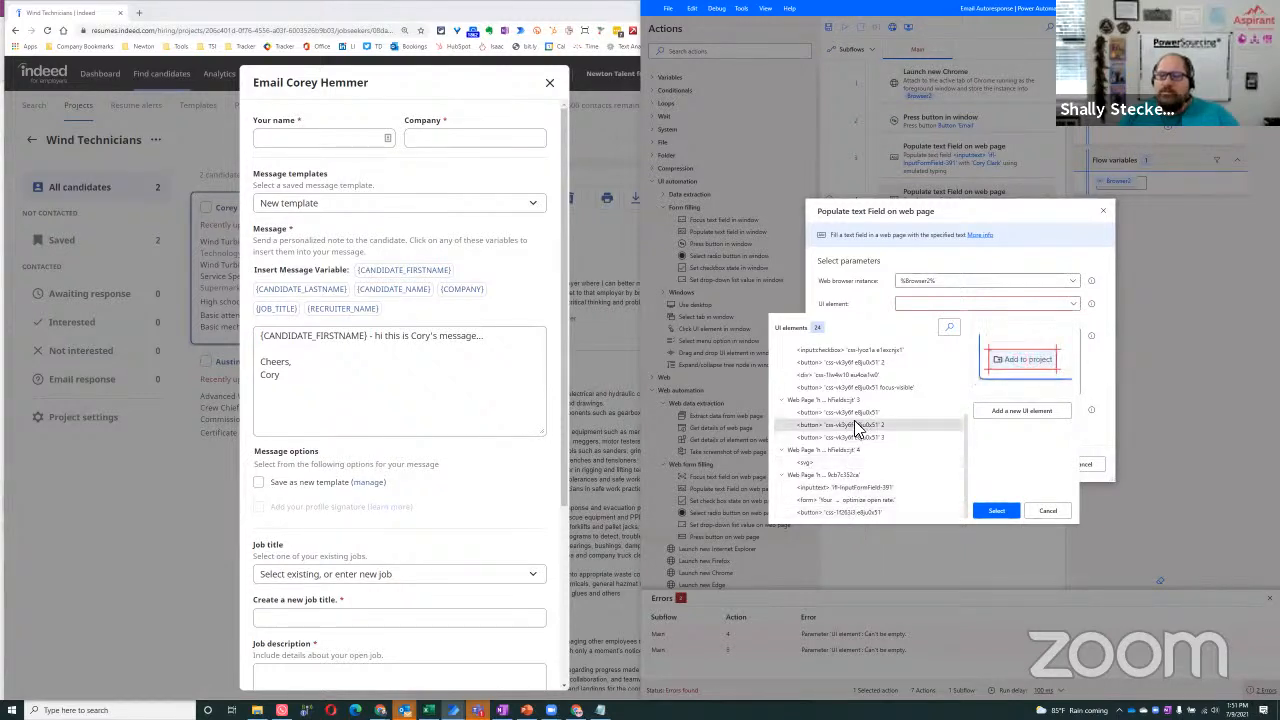
pyautogui.click(1040, 420)
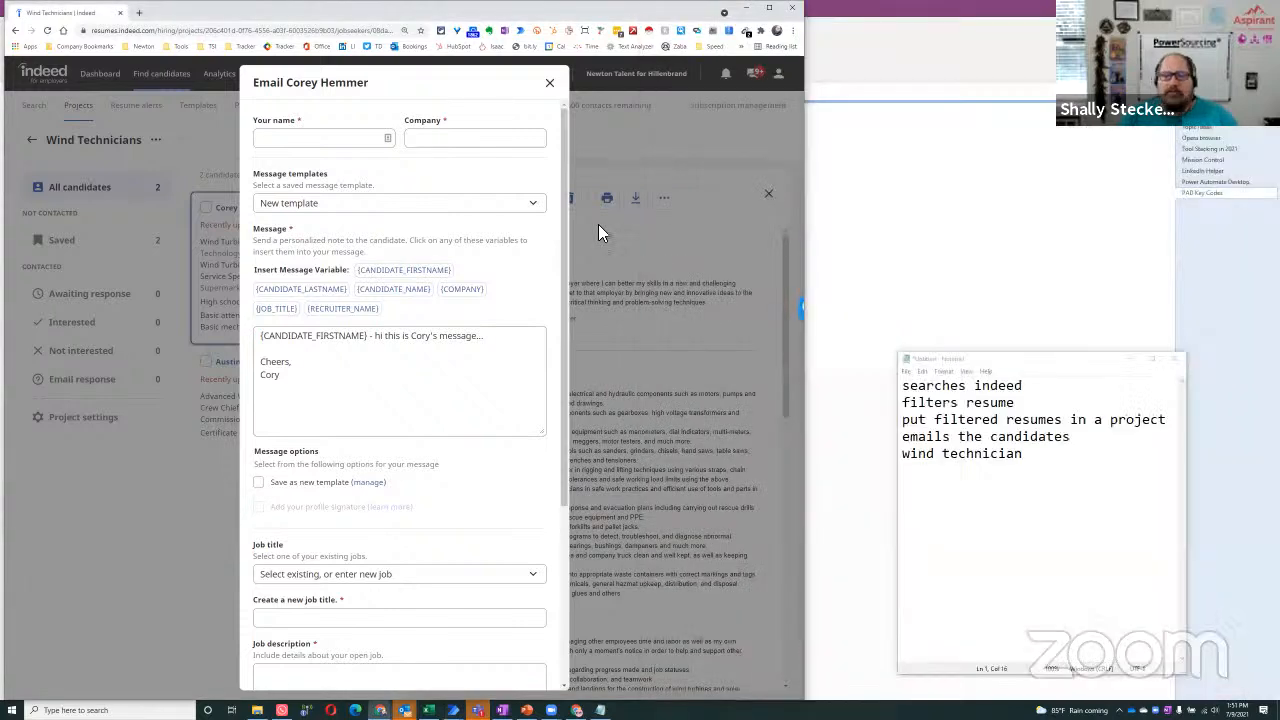
# Capture the Indeed form's Company field as the Vestas step's target and save the step.
pyautogui.keyDown('ctrl'); pyautogui.click(440, 145); pyautogui.keyUp('ctrl')
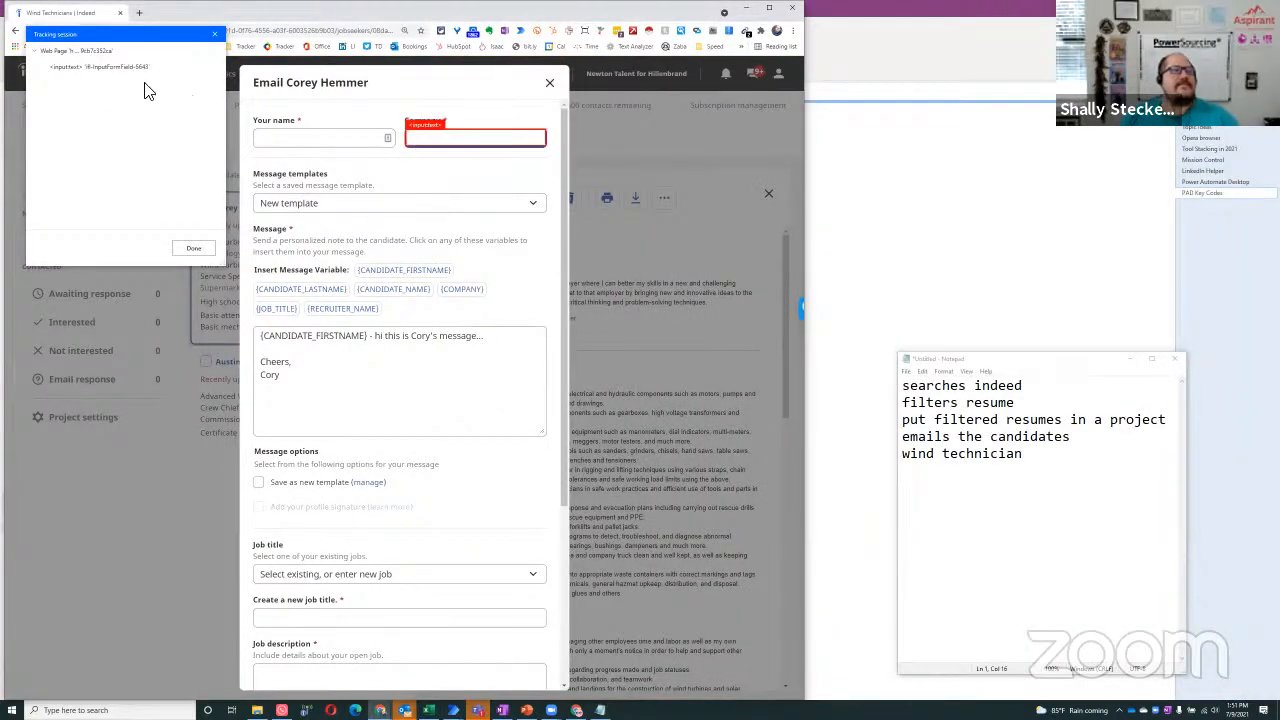
pyautogui.click(128, 70)
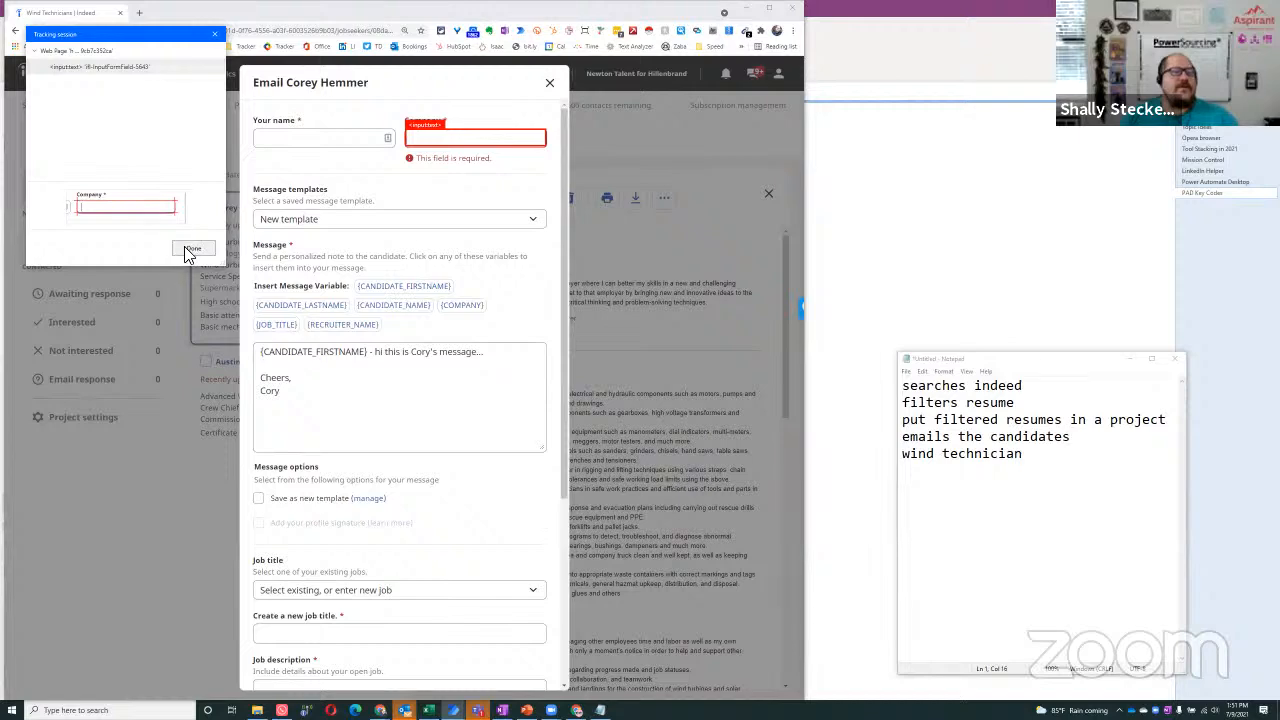
pyautogui.click(192, 249)
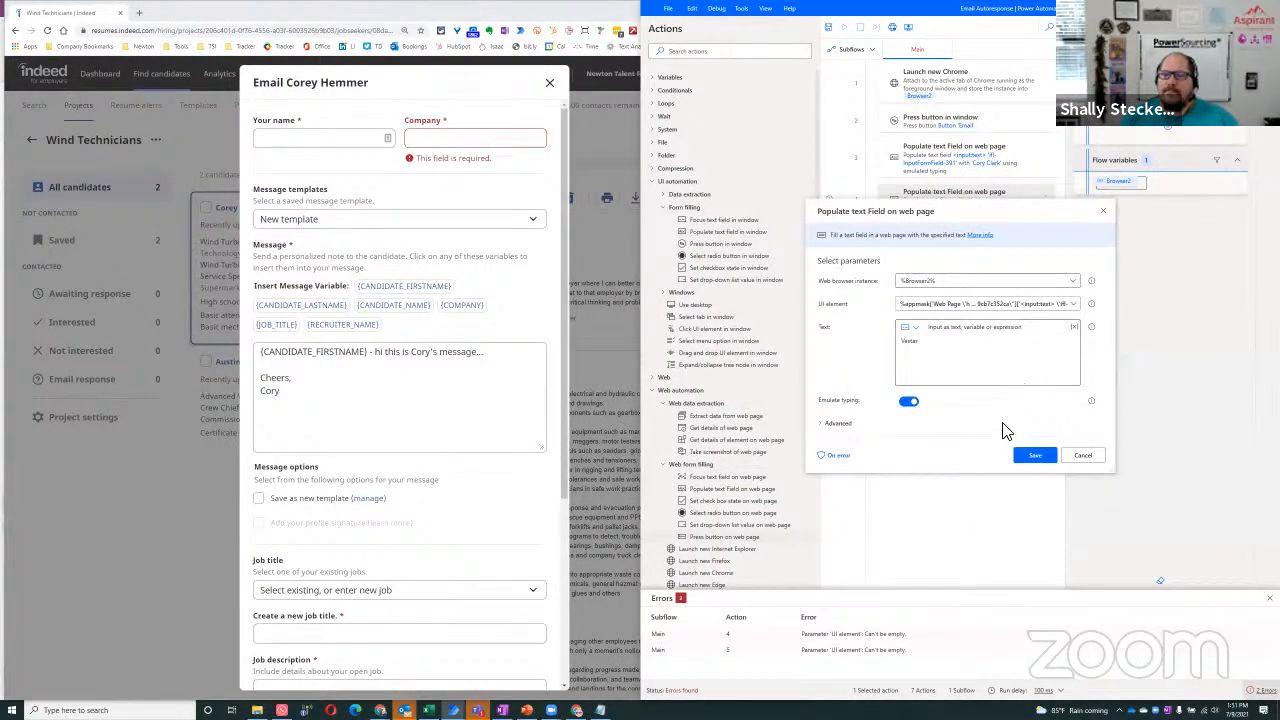
pyautogui.click(1032, 455)
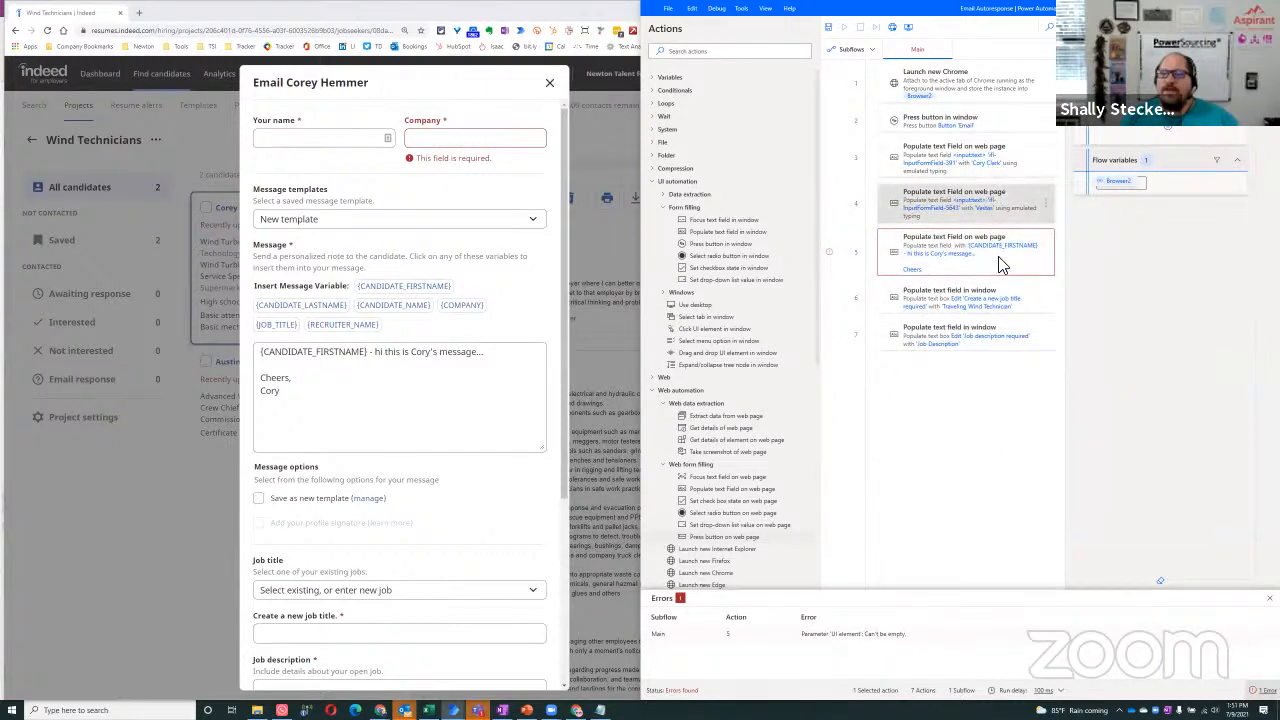
pyautogui.click(1003, 267)
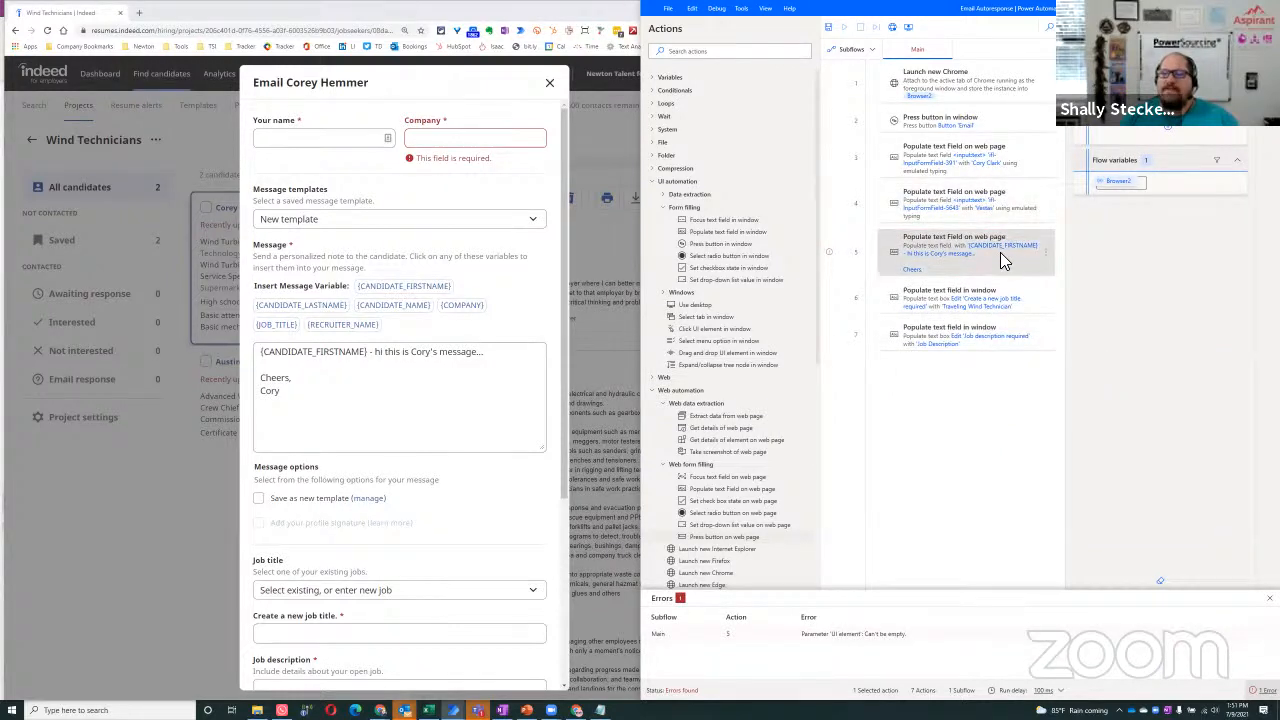
# Retarget the message-filling step to the <form> 'Your...' element and save it.
pyautogui.click(383, 410)
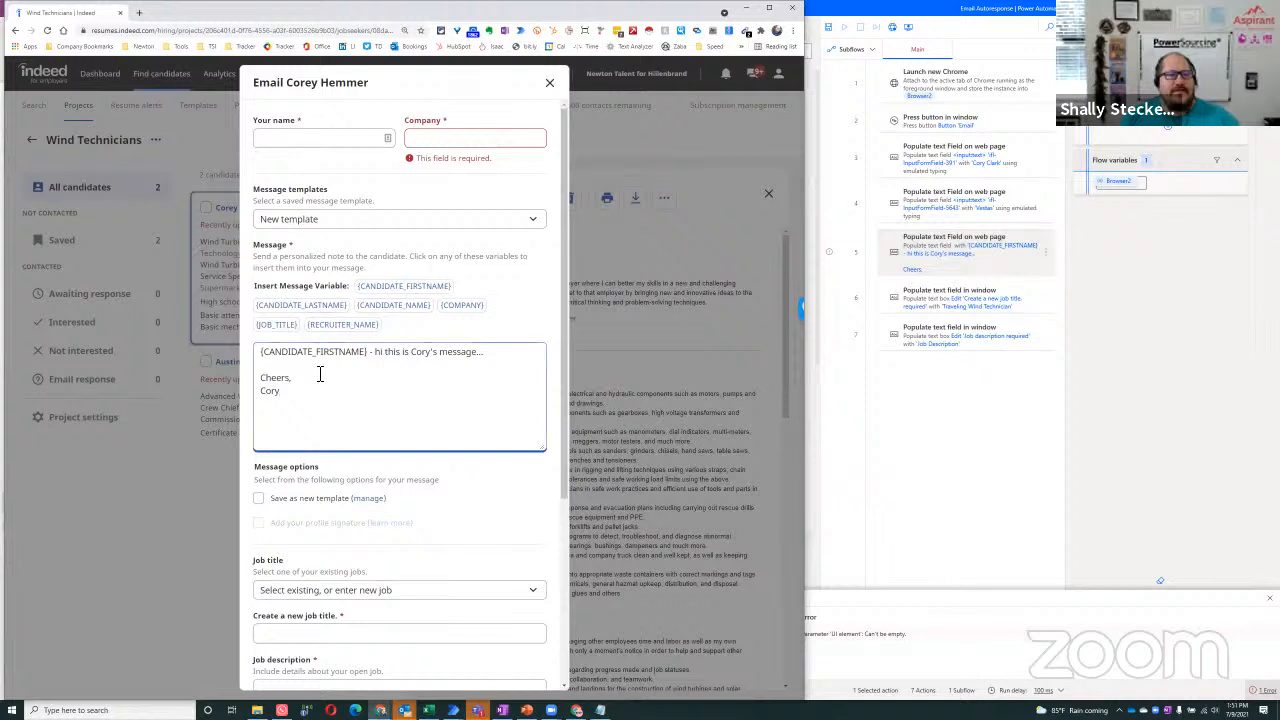
pyautogui.doubleClick(1030, 262)
pyautogui.click(983, 306)
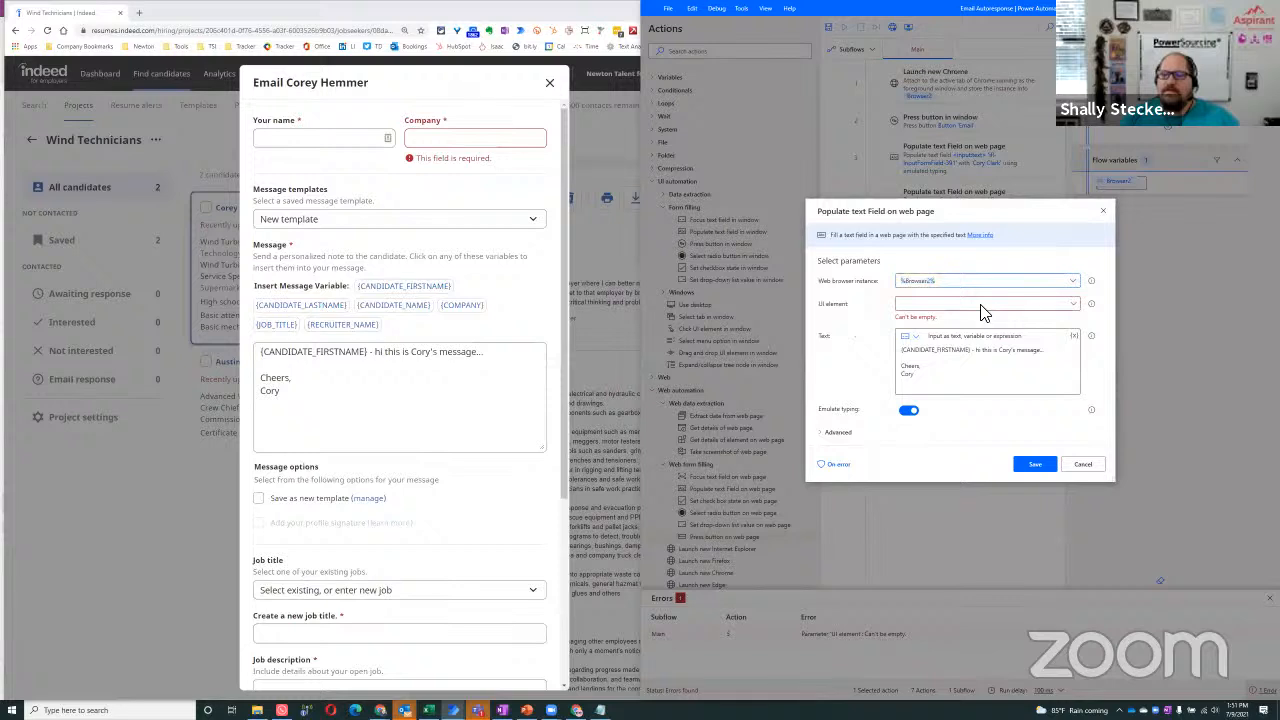
pyautogui.scroll(-3, 868, 470)
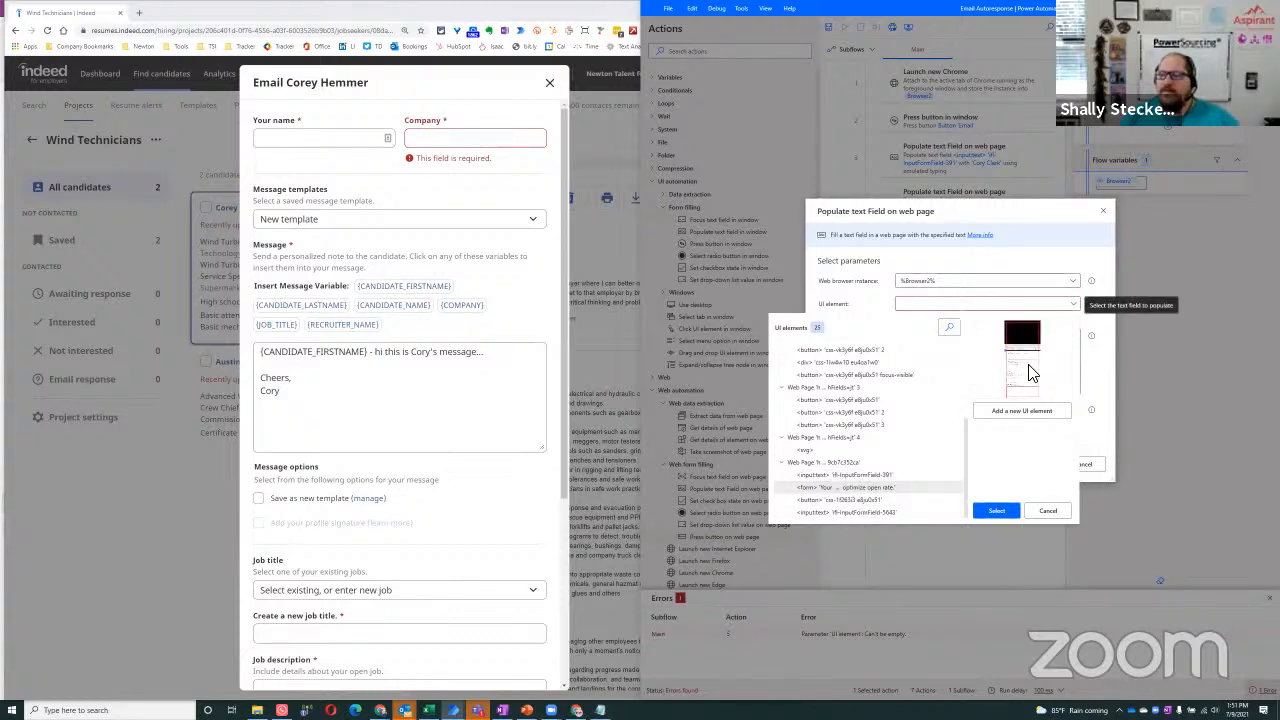
pyautogui.click(1000, 510)
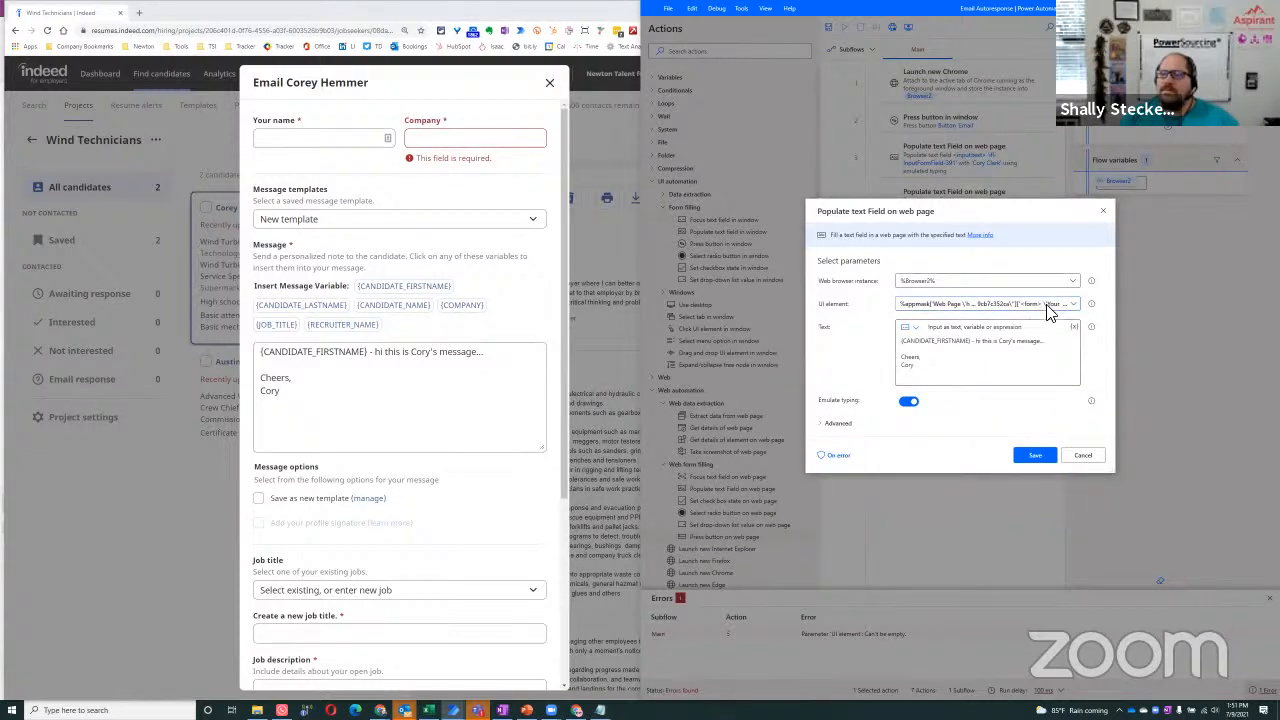
pyautogui.click(1036, 455)
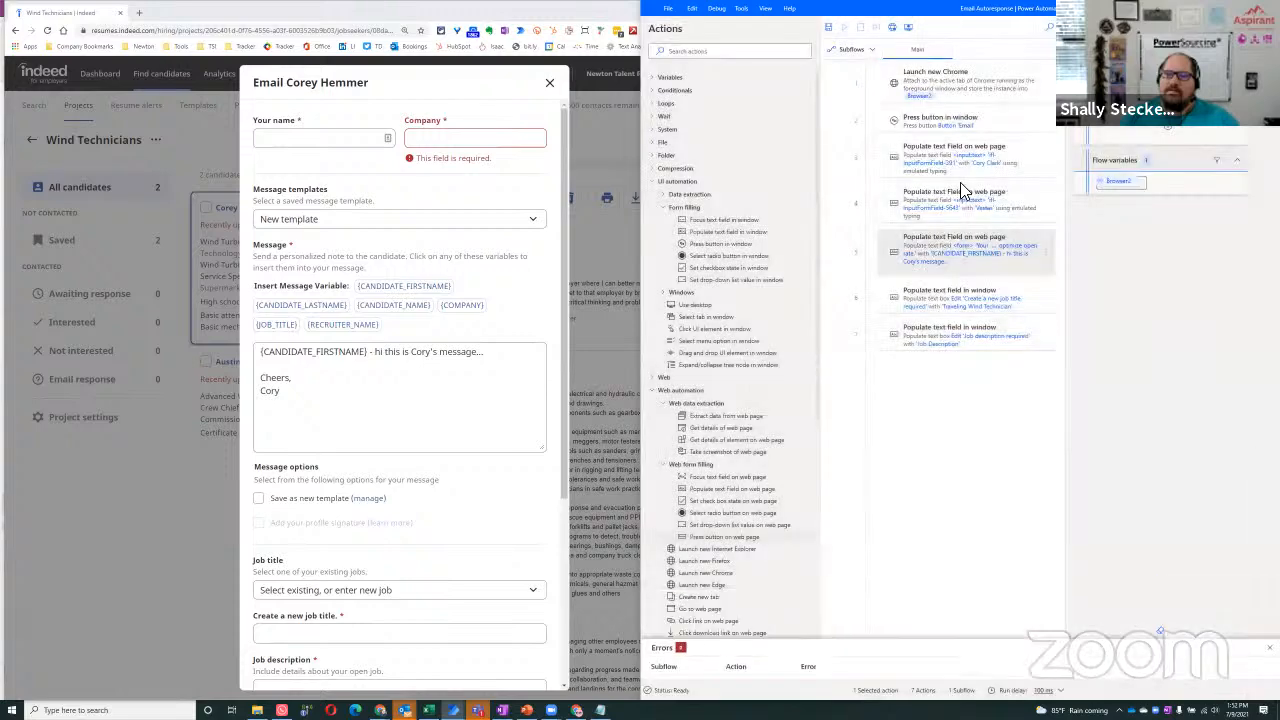
# Close the Indeed email dialog, return to the flow editor and stop the running flow.
pyautogui.click(549, 83)
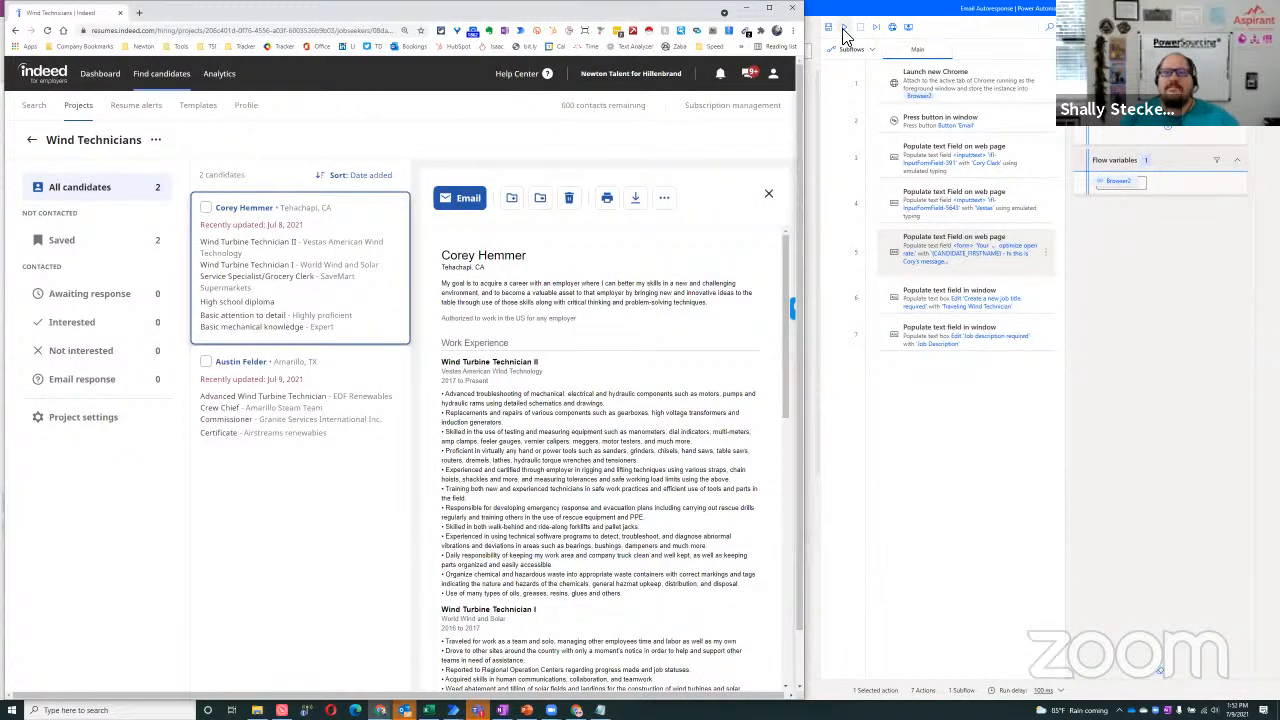
pyautogui.click(802, 38)
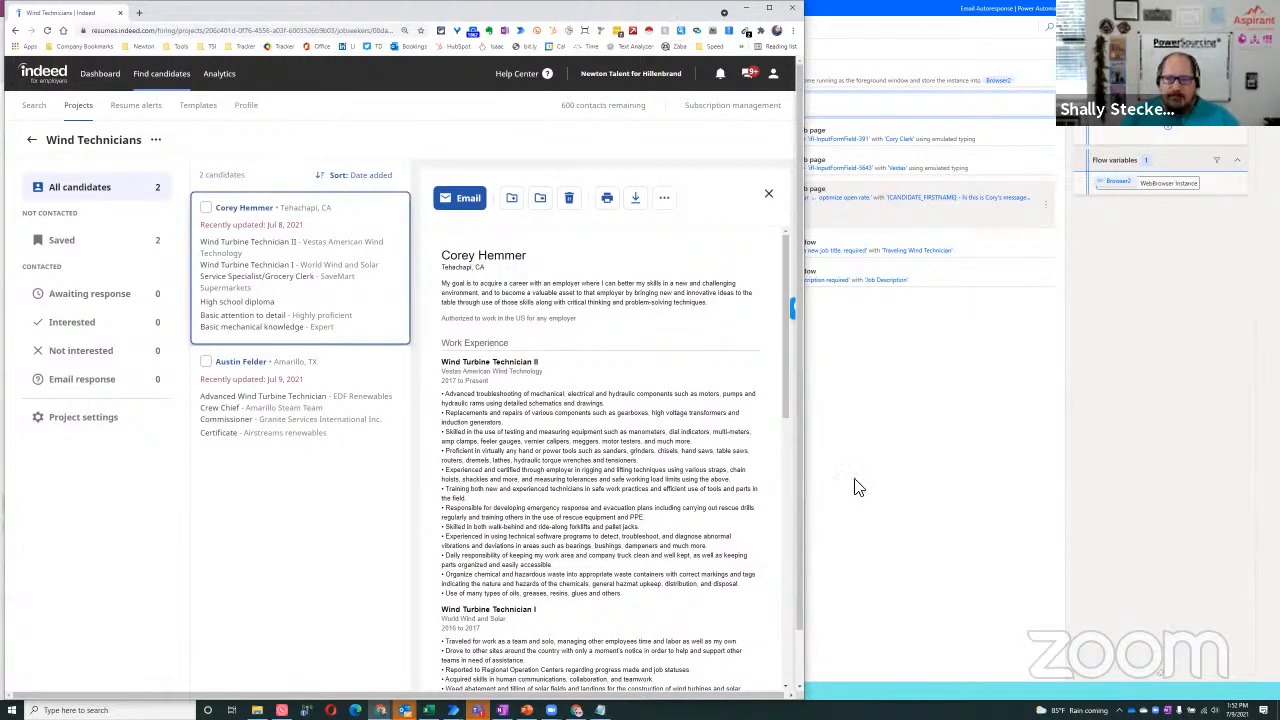
pyautogui.click(894, 477)
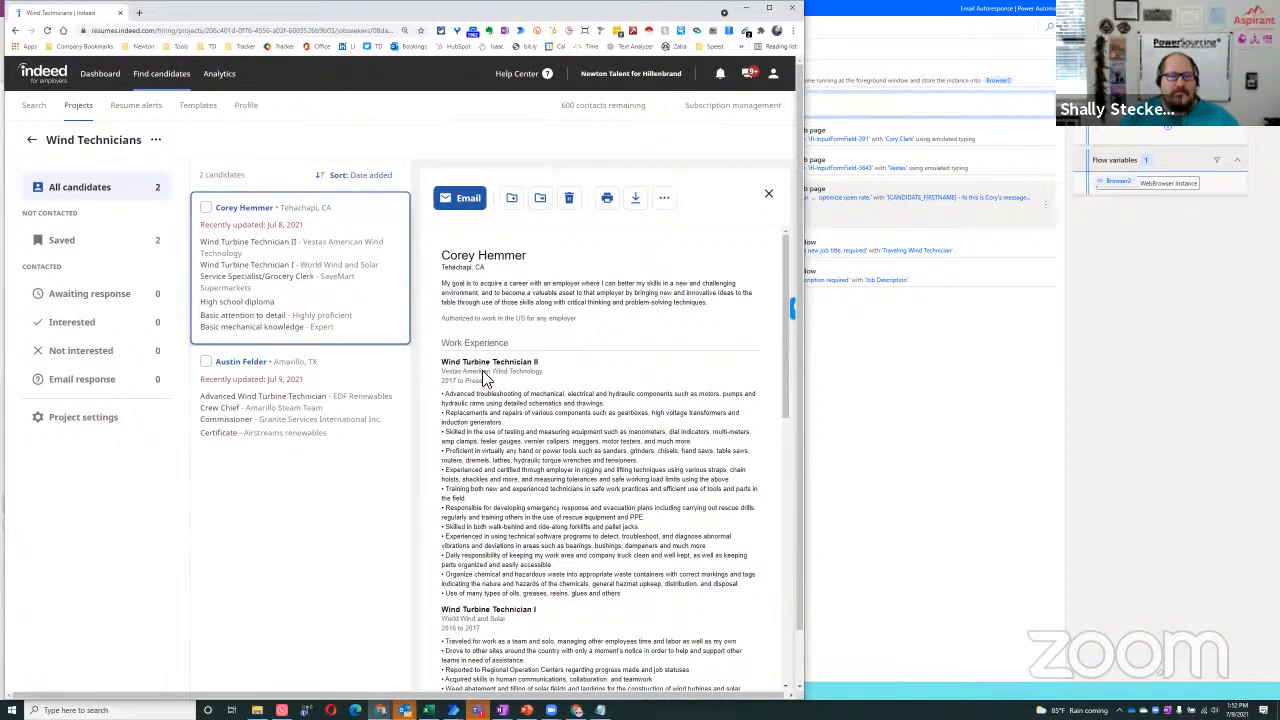
pyautogui.moveTo(446, 252); pyautogui.dragTo(520, 402)
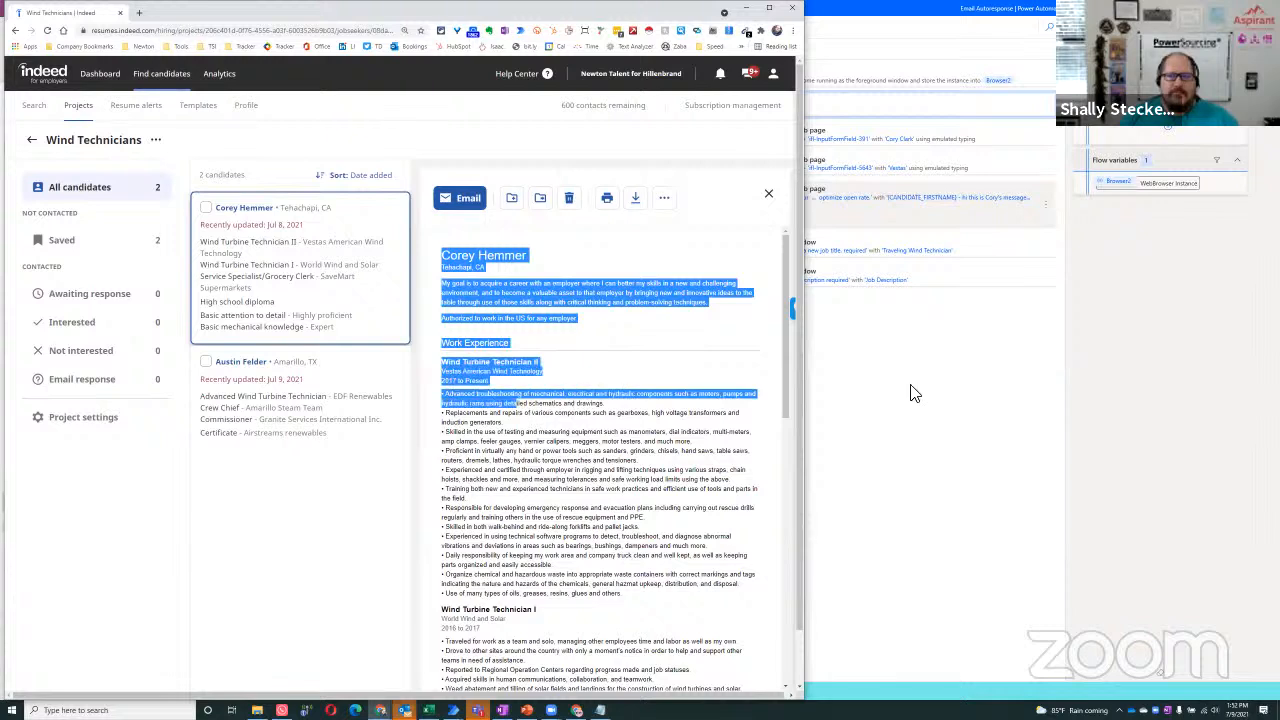
pyautogui.click(910, 393)
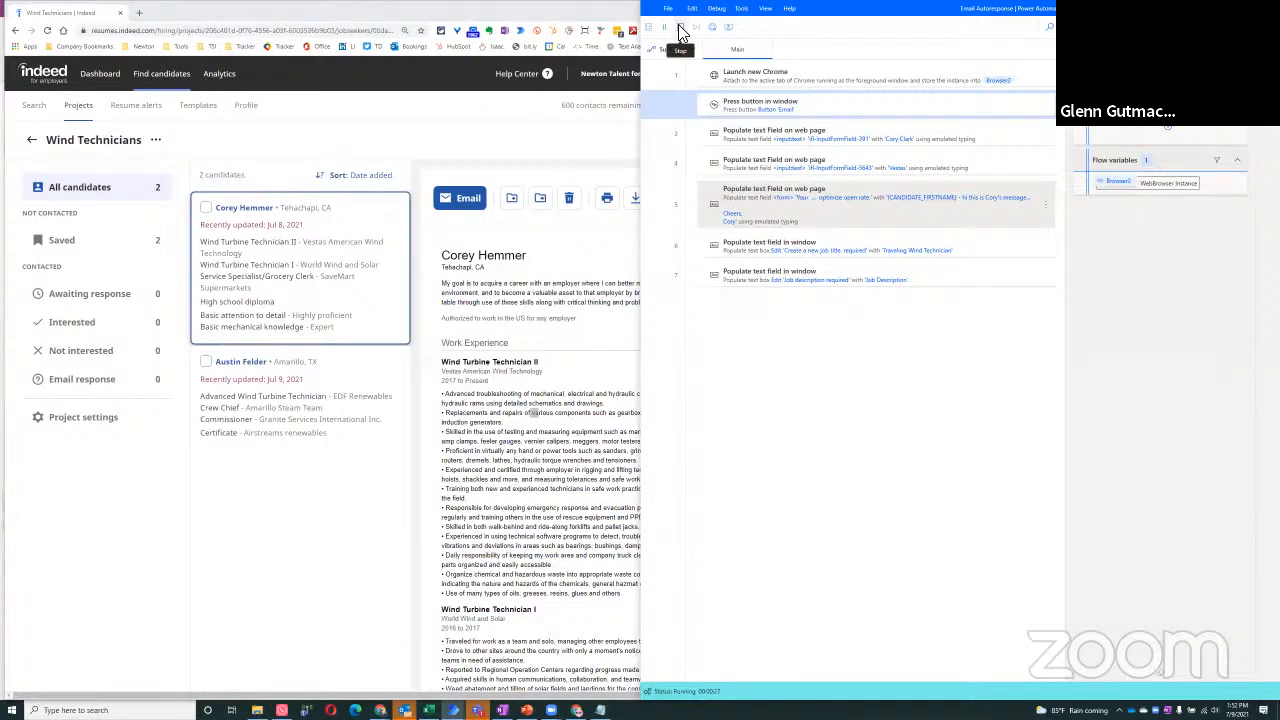
pyautogui.click(680, 28)
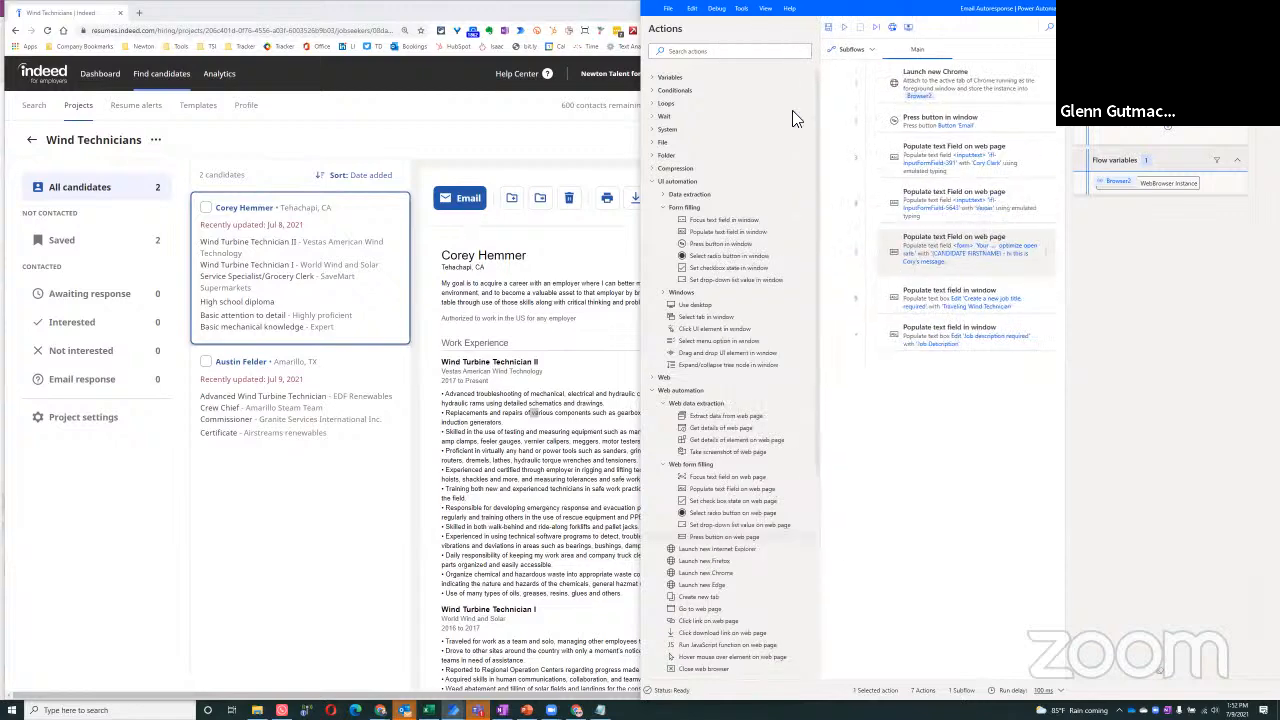
# Look over the candidate's résumé, then go to Indeed's Candidate Search page.
pyautogui.moveTo(451, 257); pyautogui.dragTo(512, 337)
pyautogui.click(590, 440)
pyautogui.scroll(-10, 570, 395)
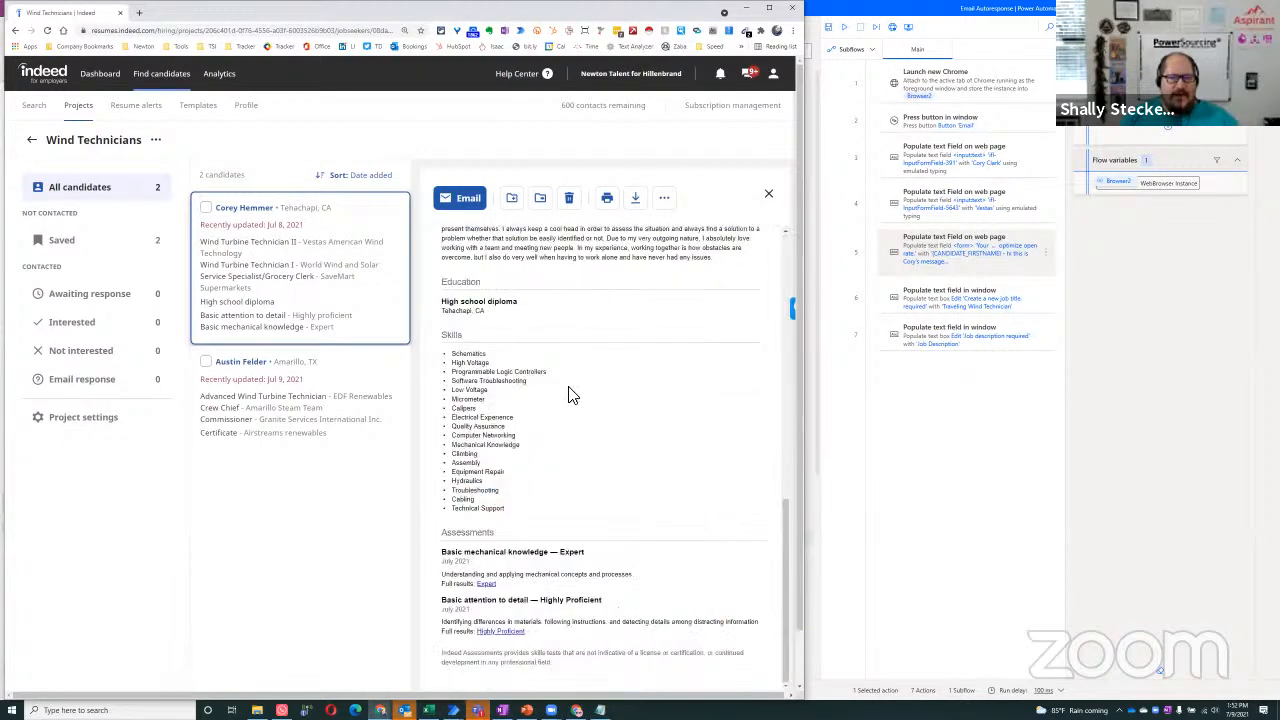
pyautogui.scroll(-2, 543, 390)
pyautogui.scroll(10, 548, 395)
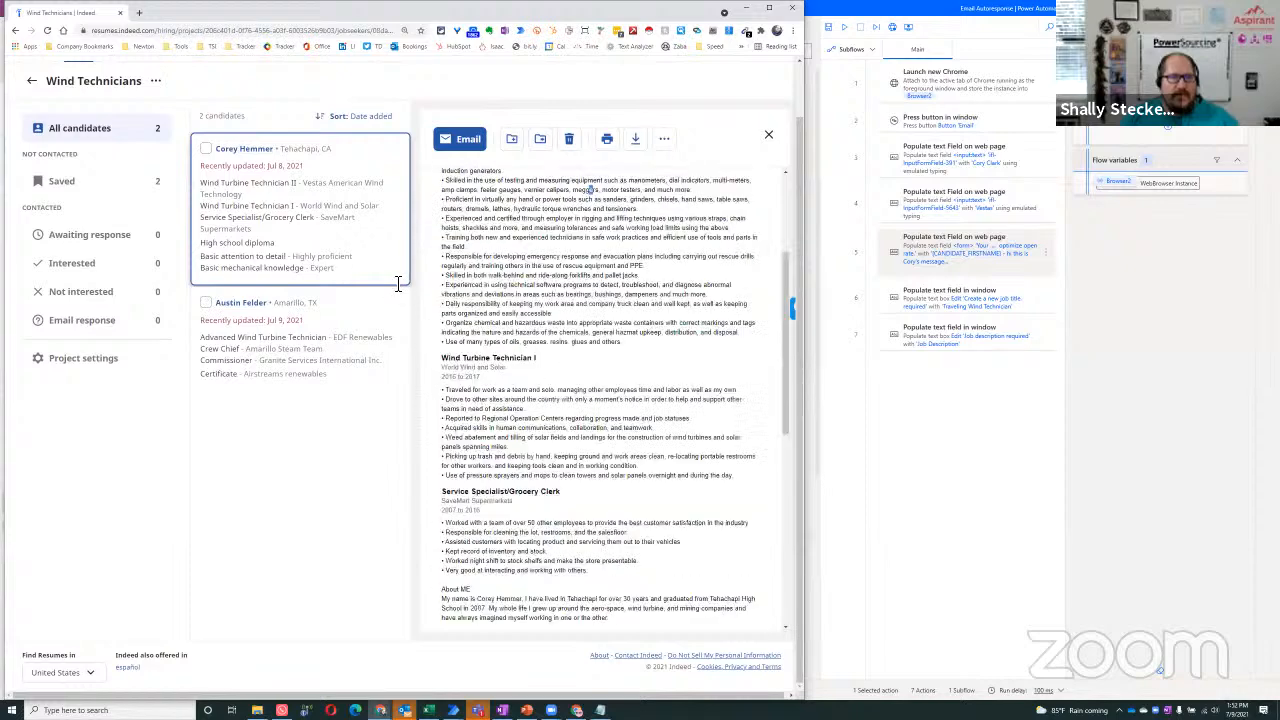
pyautogui.scroll(2, 57, 180)
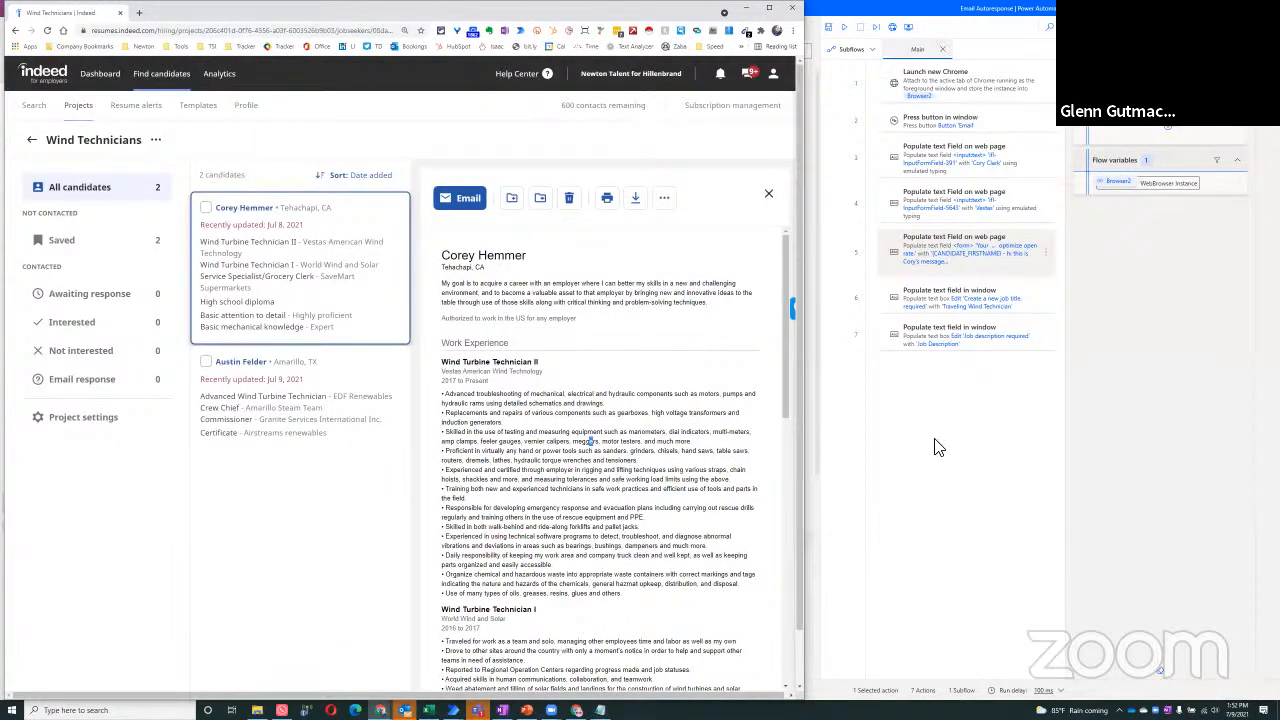
pyautogui.click(963, 408)
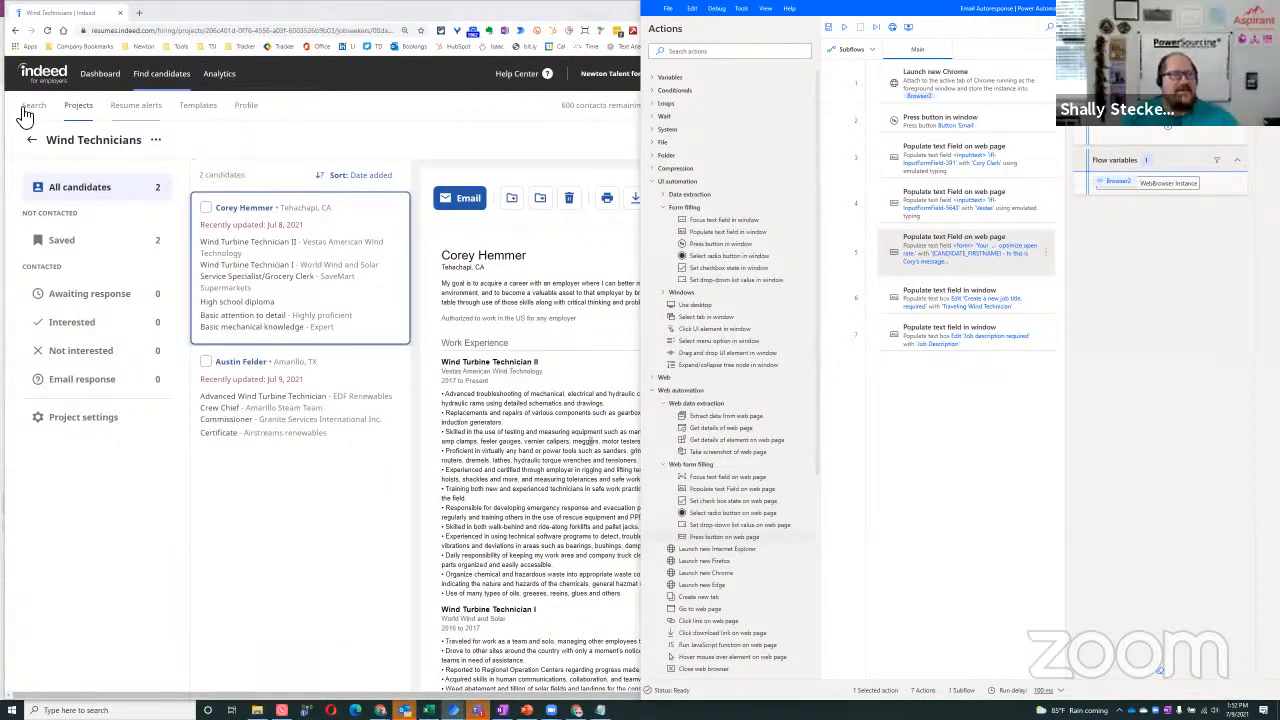
pyautogui.click(531, 284)
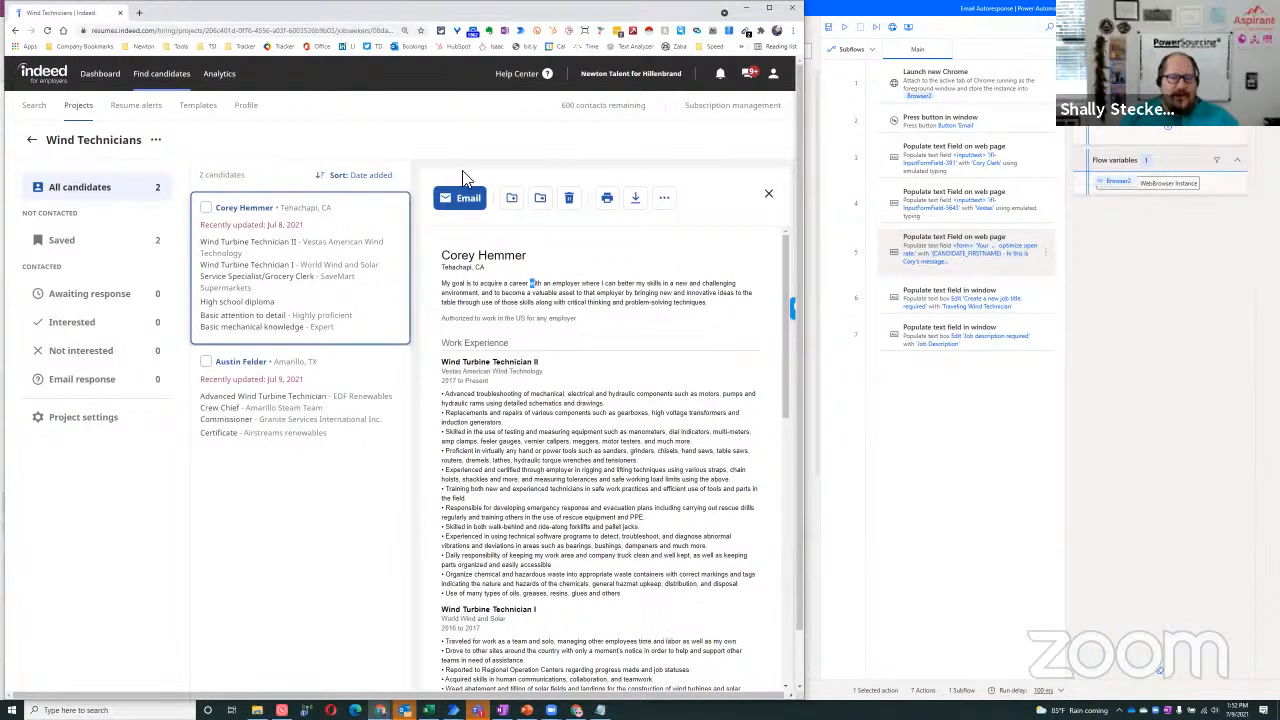
pyautogui.scroll(-1, 794, 310)
pyautogui.scroll(1, 300, 395)
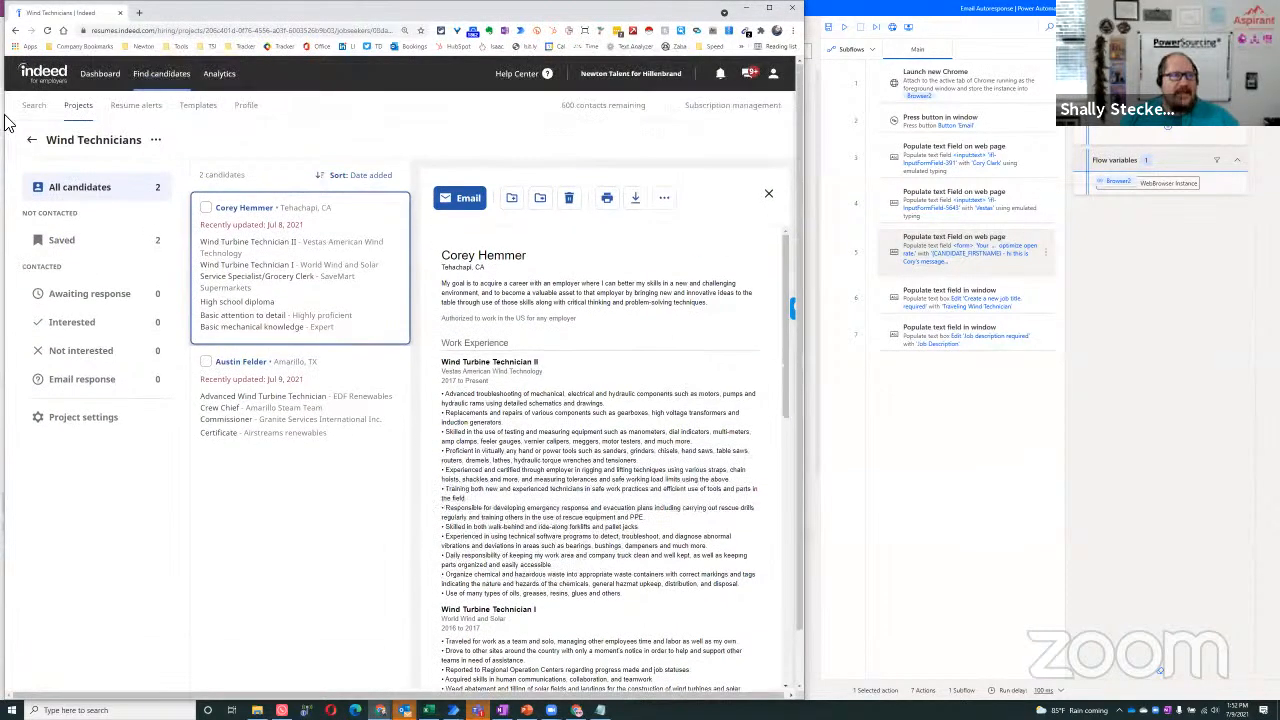
pyautogui.click(42, 110)
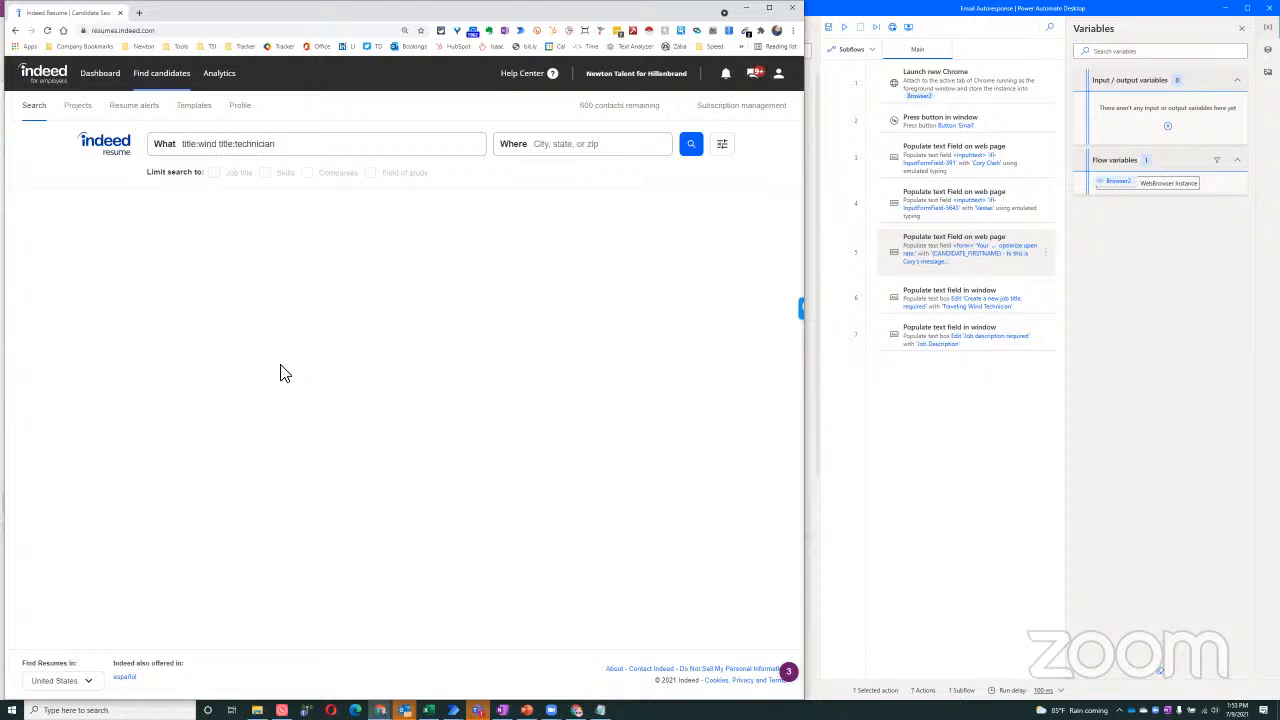
# Rerun the title:wind title:technician search and preview the top candidates' résumés.
pyautogui.click(300, 142)
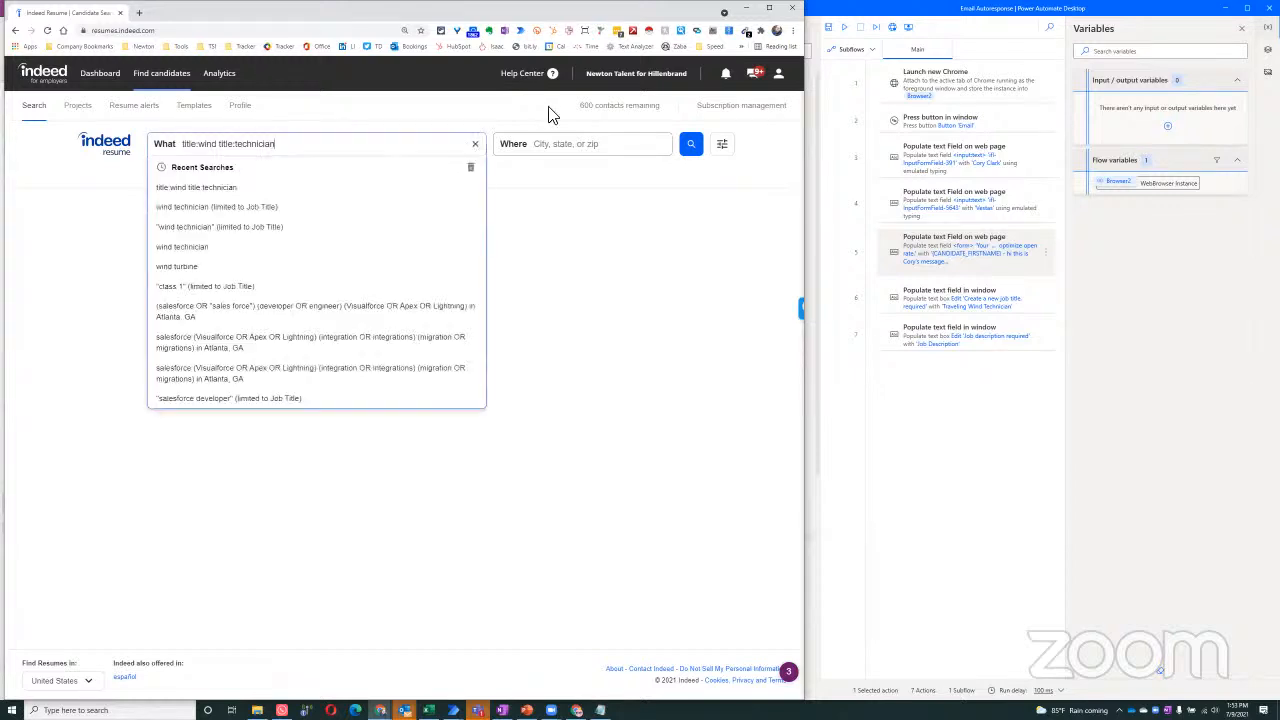
pyautogui.click(690, 148)
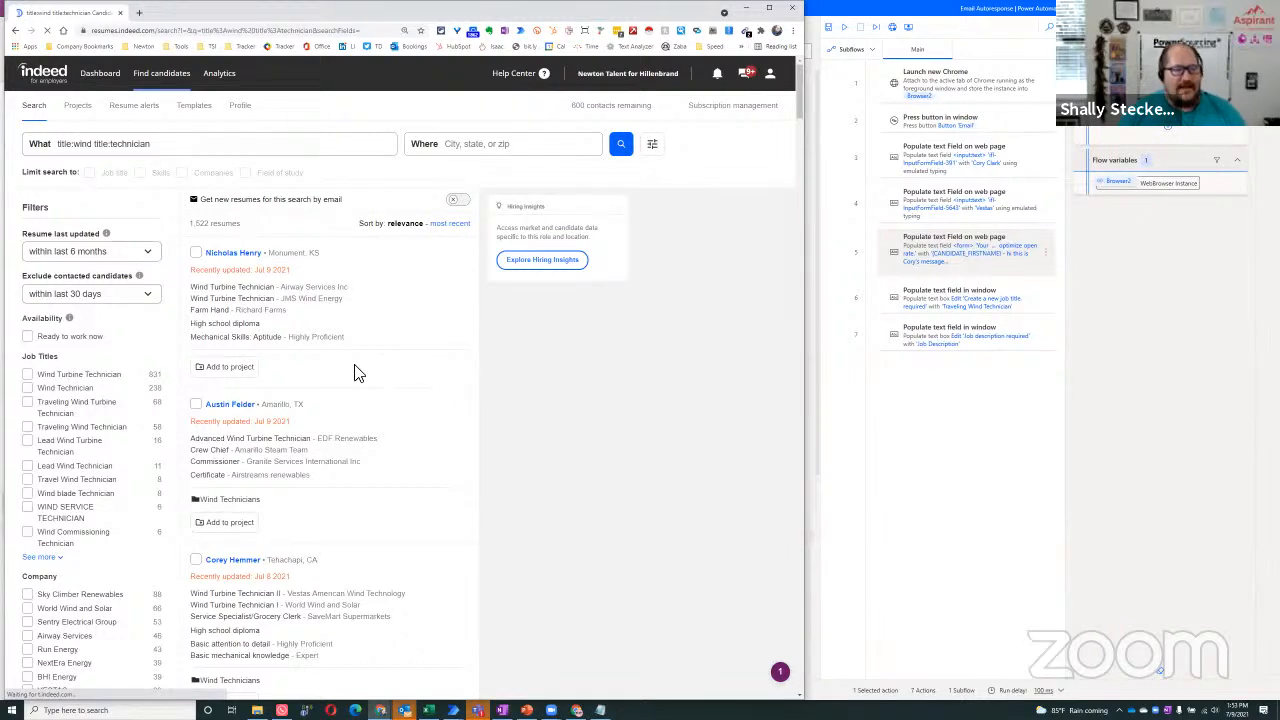
pyautogui.click(244, 398)
pyautogui.click(257, 350)
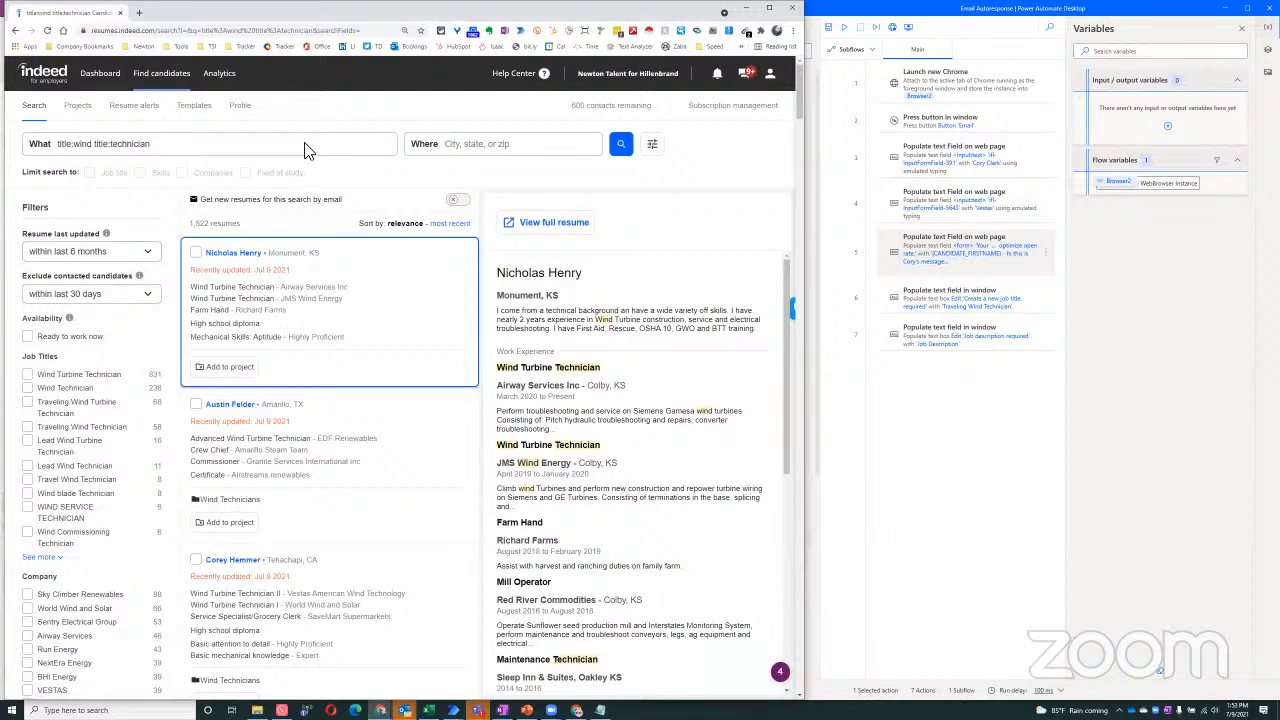
pyautogui.click(269, 87)
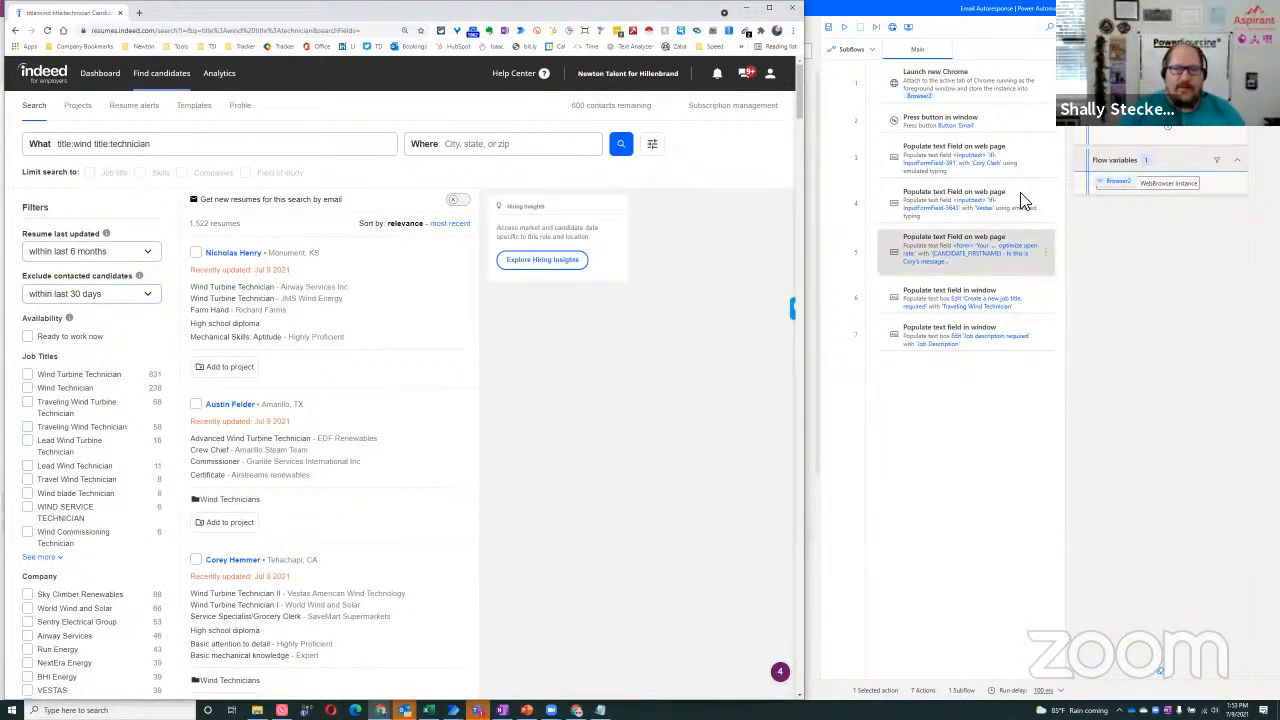
pyautogui.click(420, 272)
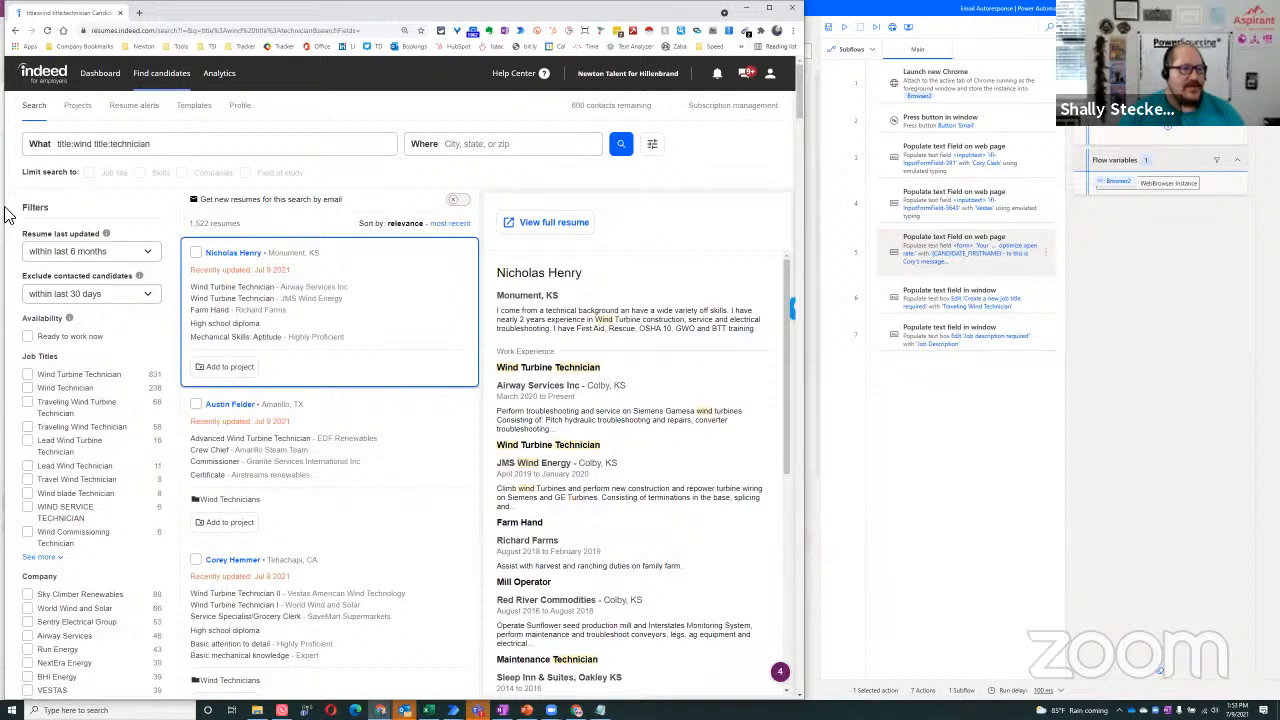
pyautogui.click(5, 215)
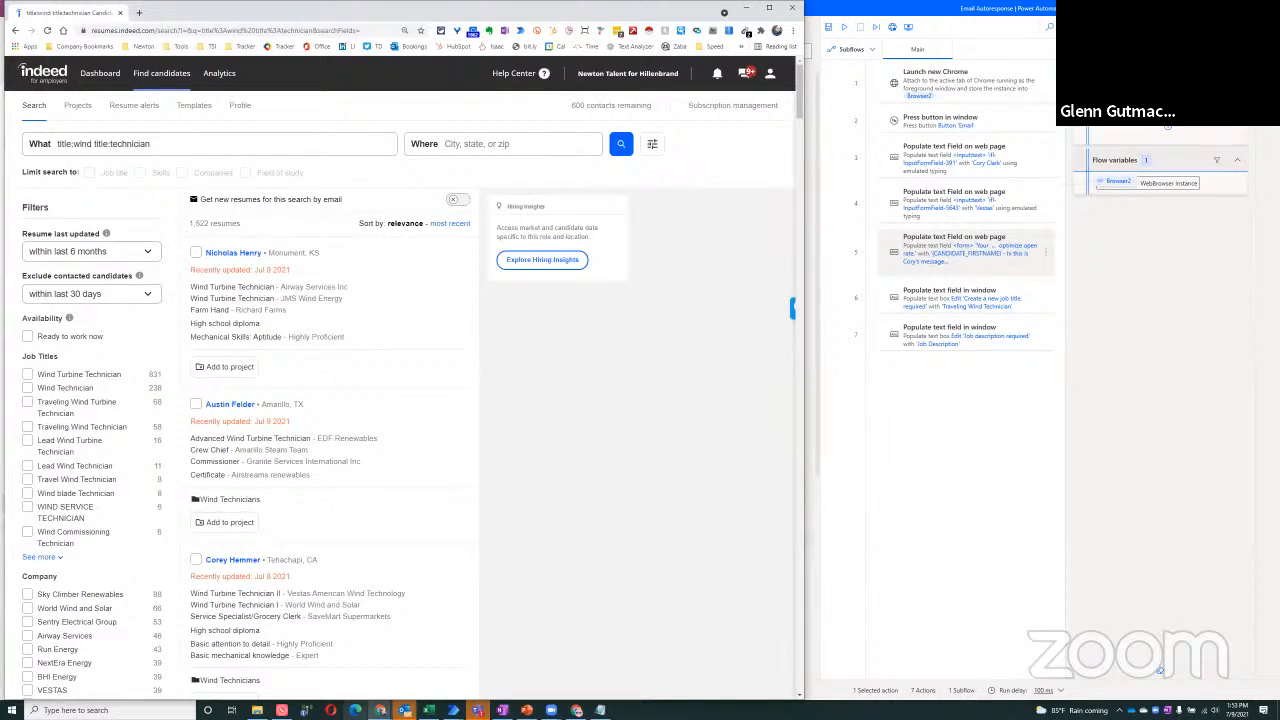
pyautogui.click(1160, 670)
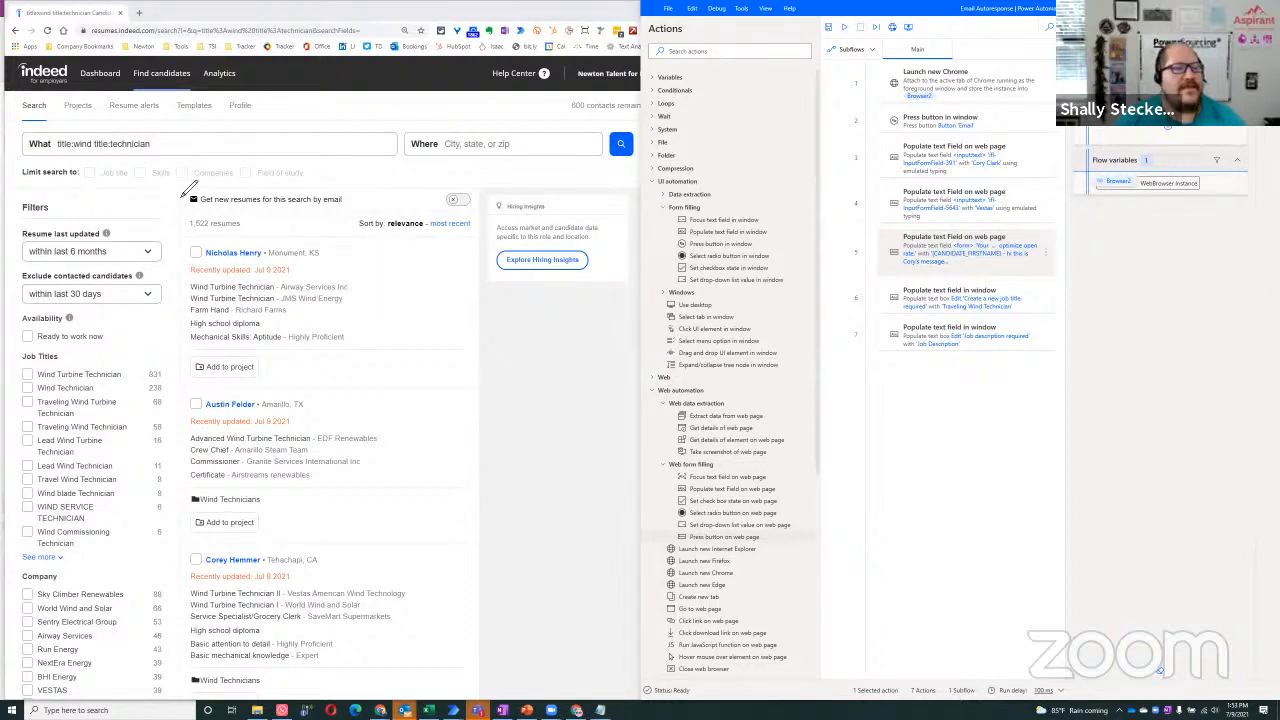
pyautogui.moveTo(188, 192)
pyautogui.mouseDown()
pyautogui.moveTo(480, 200)
pyautogui.moveTo(466, 206)
pyautogui.mouseUp()
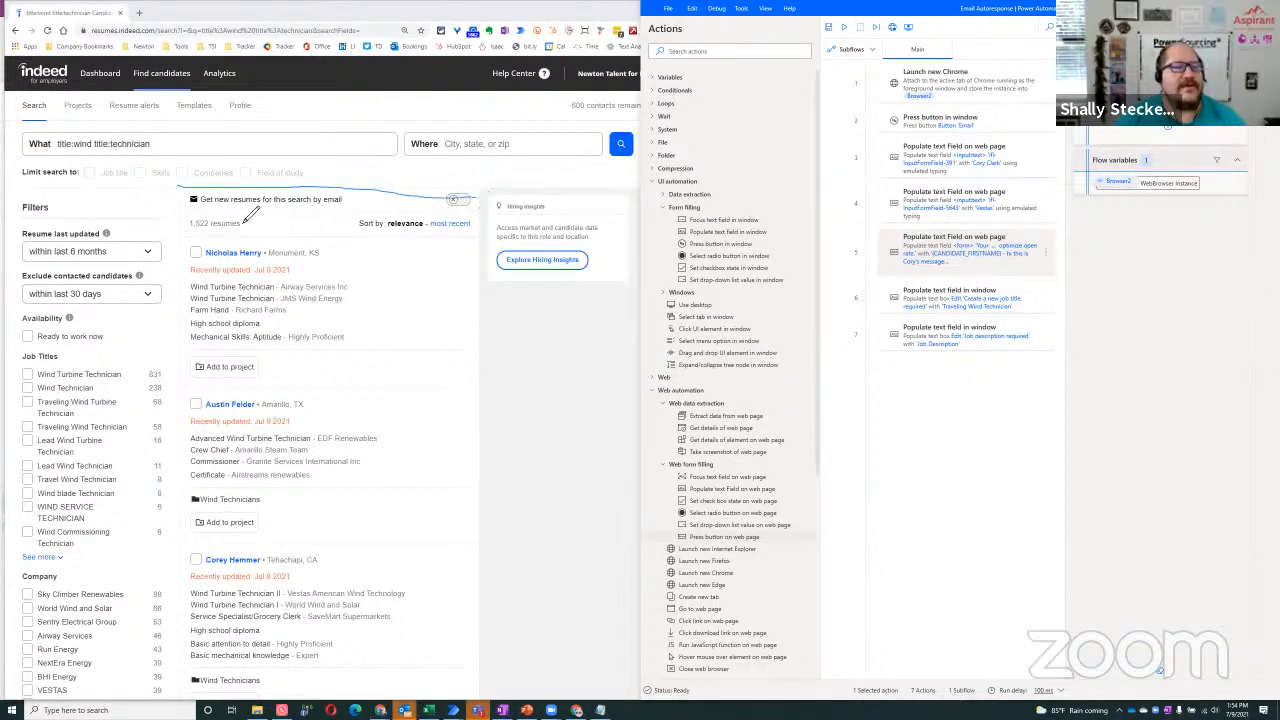
pyautogui.moveTo(183, 189)
pyautogui.mouseDown()
pyautogui.moveTo(153, 565)
pyautogui.moveTo(168, 688)
pyautogui.mouseUp()
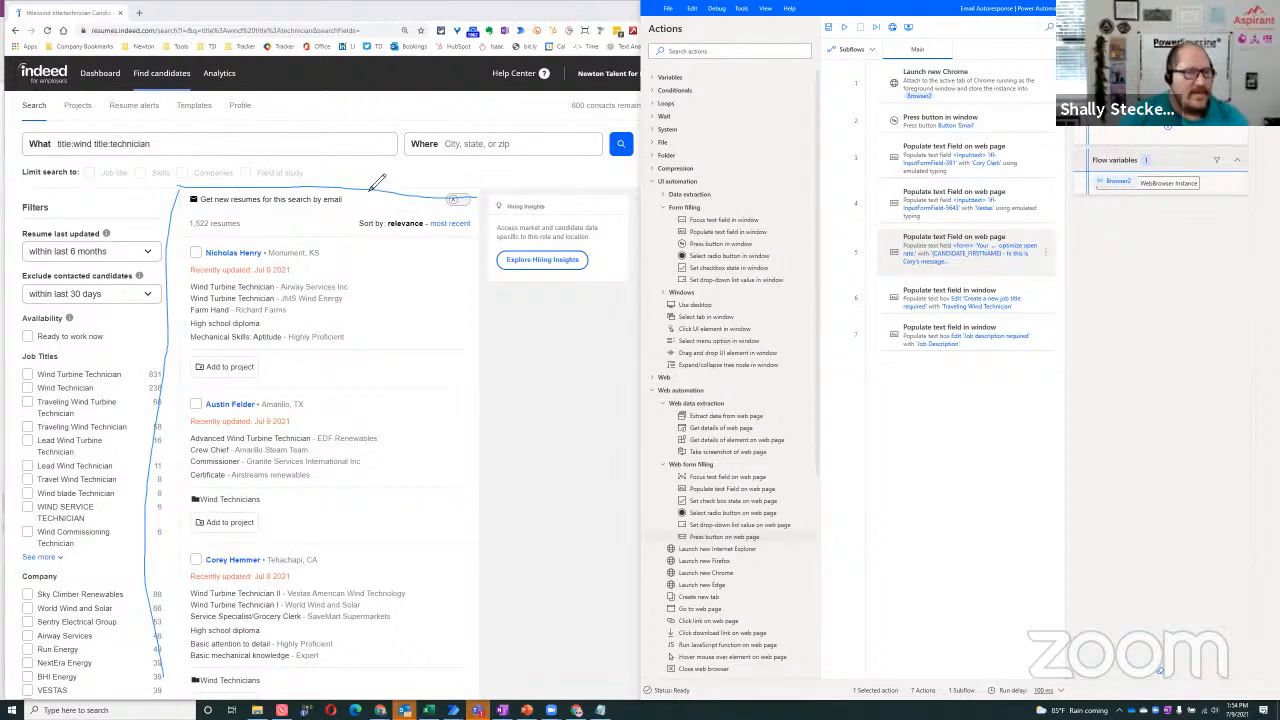
pyautogui.moveTo(425, 140)
pyautogui.mouseDown()
pyautogui.moveTo(70, 290)
pyautogui.moveTo(78, 630)
pyautogui.moveTo(113, 285)
pyautogui.moveTo(285, 128)
pyautogui.moveTo(525, 138)
pyautogui.moveTo(170, 145)
pyautogui.mouseUp()
pyautogui.moveTo(248, 228); pyautogui.dragTo(568, 704)
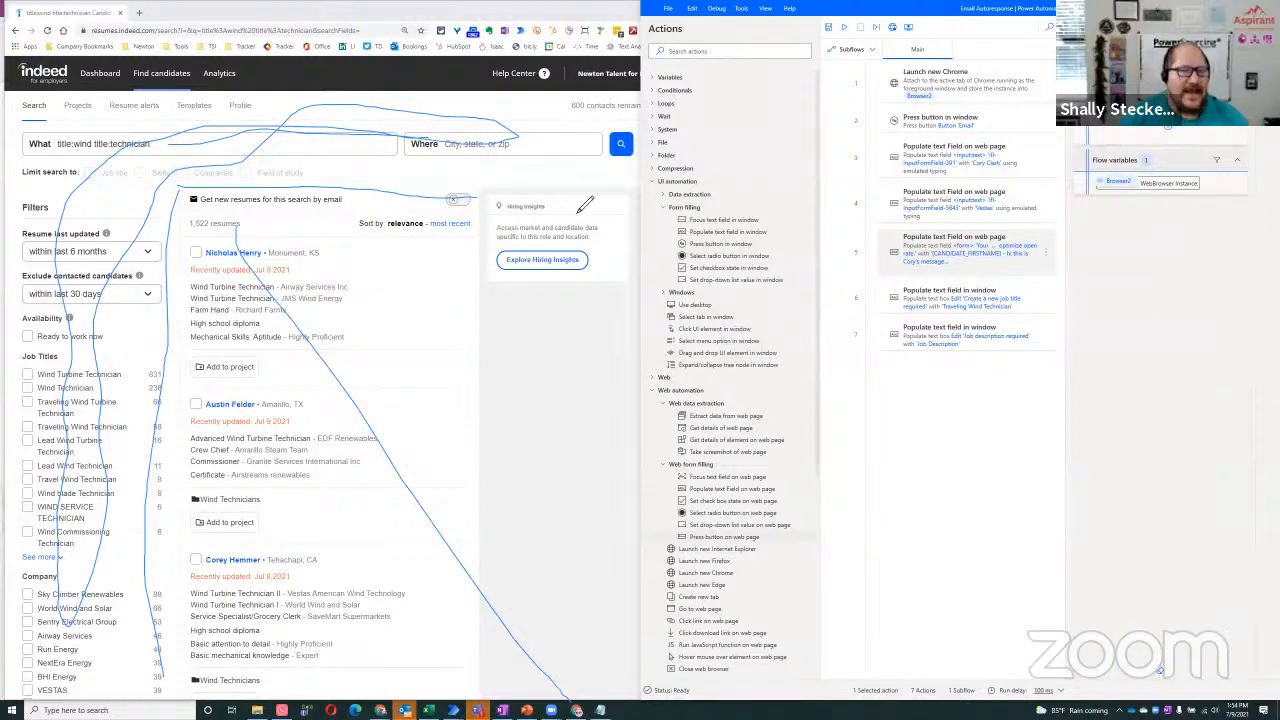
pyautogui.moveTo(576, 204); pyautogui.dragTo(390, 396)
pyautogui.moveTo(283, 558); pyautogui.dragTo(242, 620)
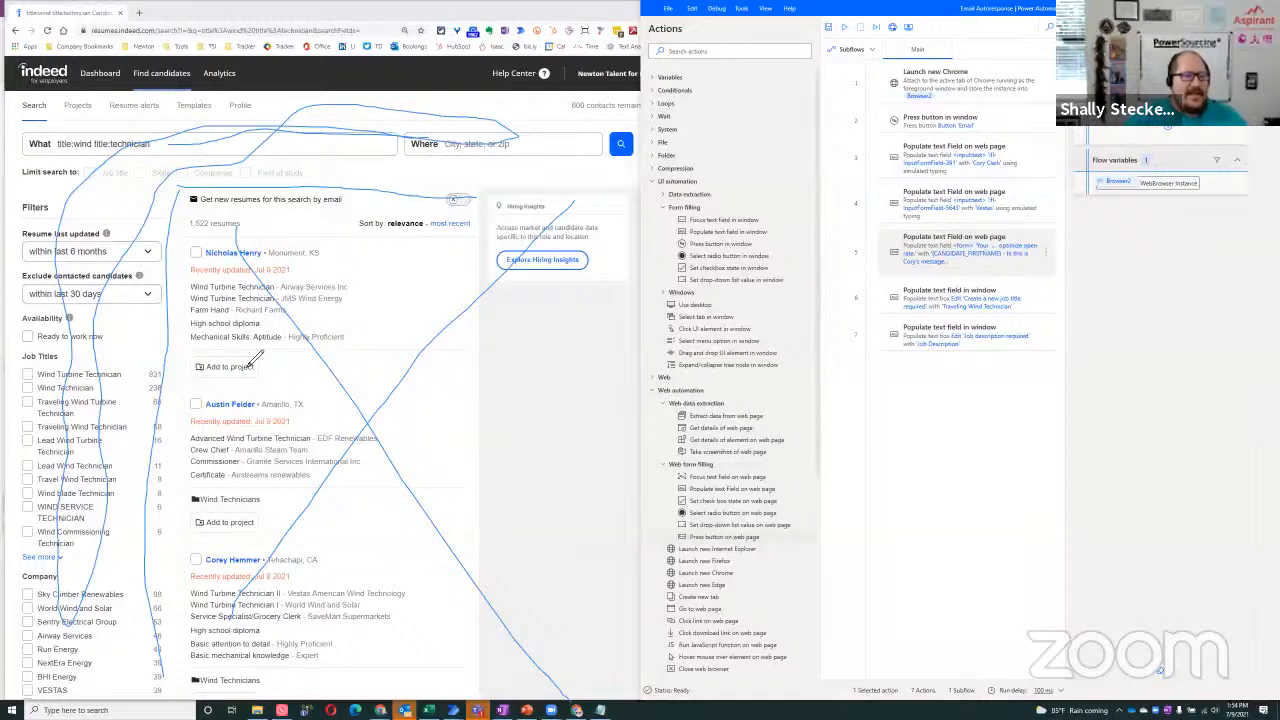
pyautogui.moveTo(255, 358); pyautogui.dragTo(213, 381)
pyautogui.moveTo(232, 530)
pyautogui.mouseDown()
pyautogui.moveTo(226, 545)
pyautogui.moveTo(200, 522)
pyautogui.moveTo(255, 512)
pyautogui.mouseUp()
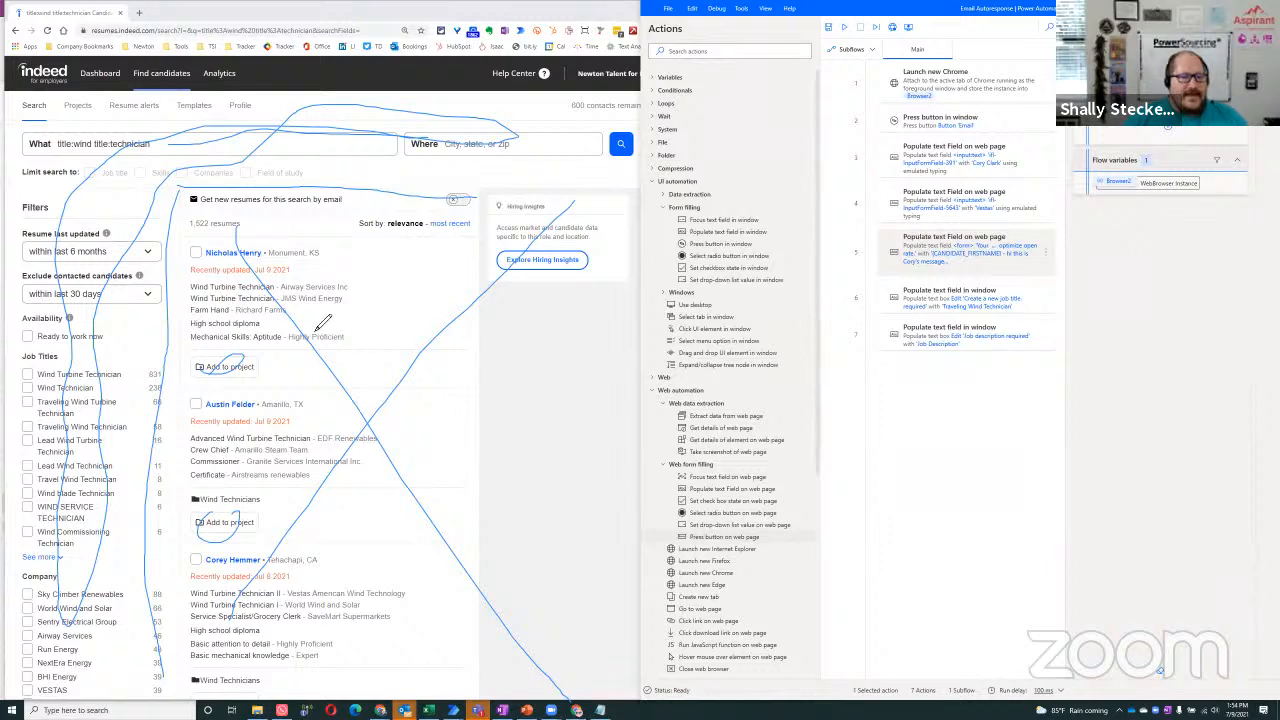